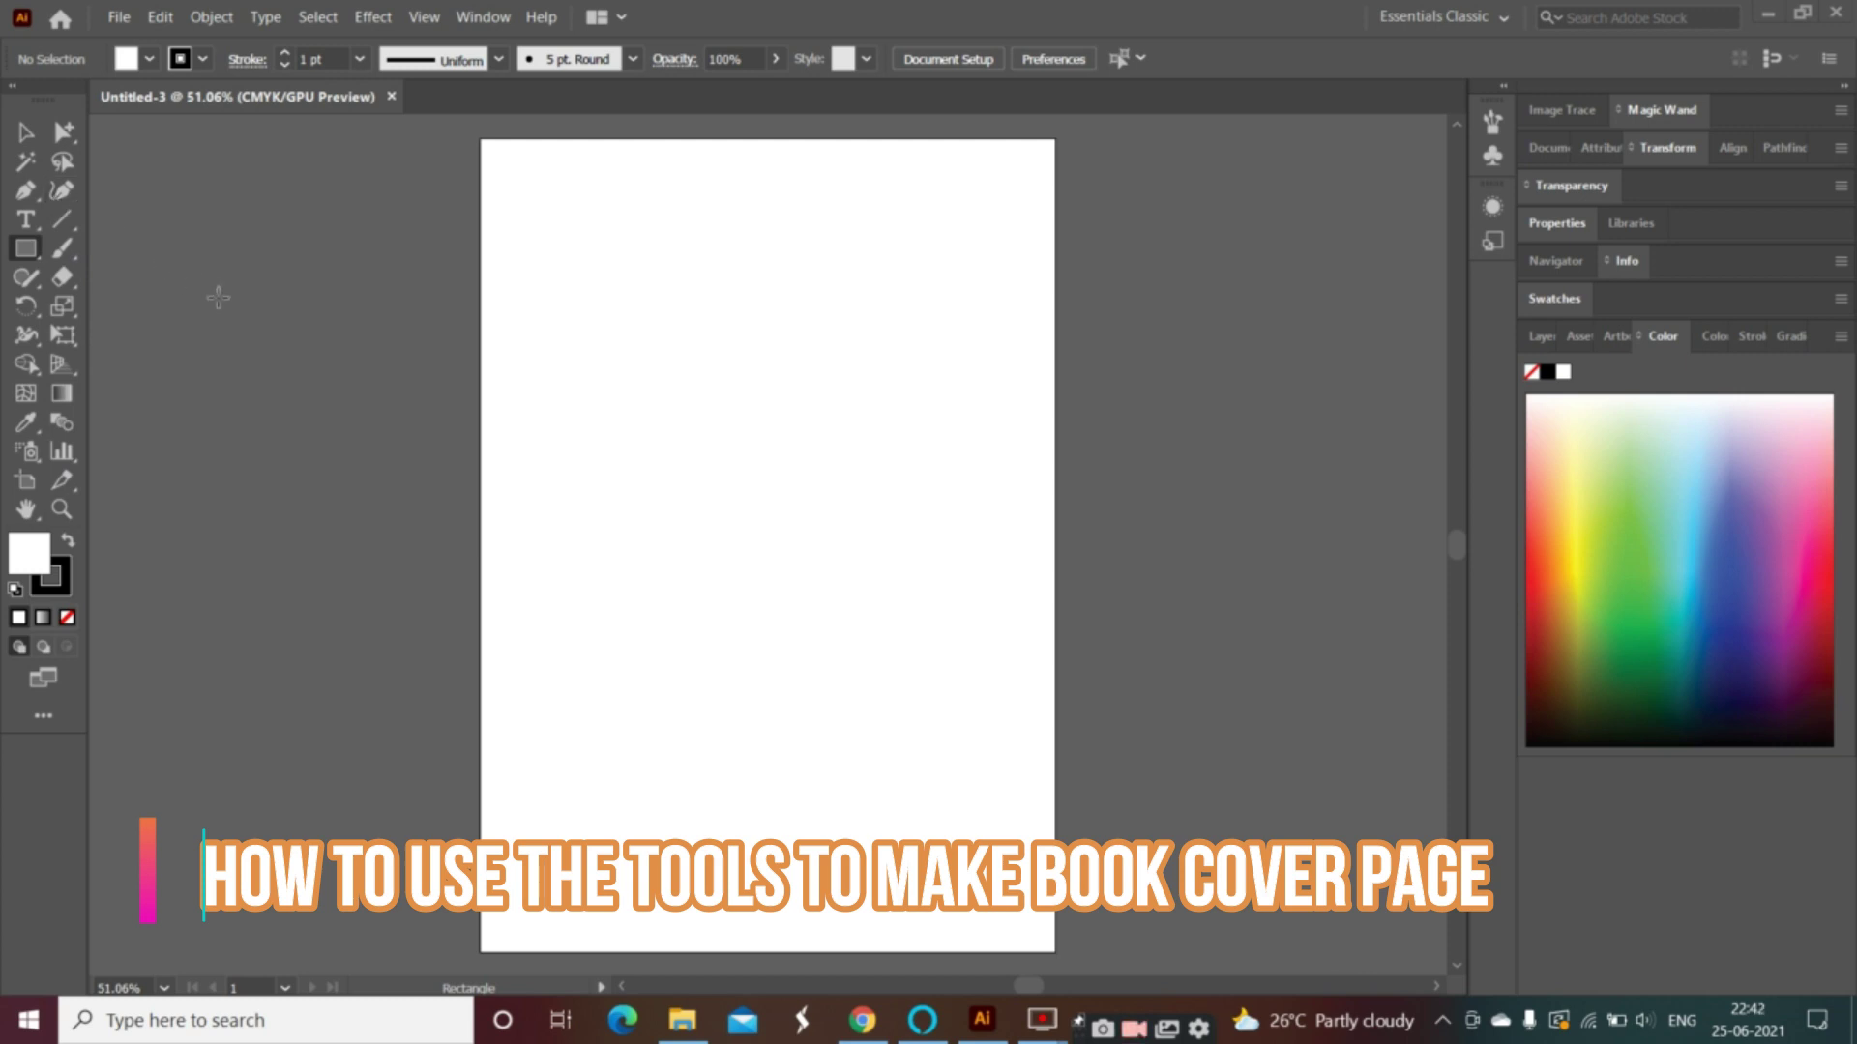
- Set the fill colour to near-black 070707 and draw a rectangle about 210 × 299 mm covering the whole artboard
{"action": "left_click", "coordinate": [29, 193]}
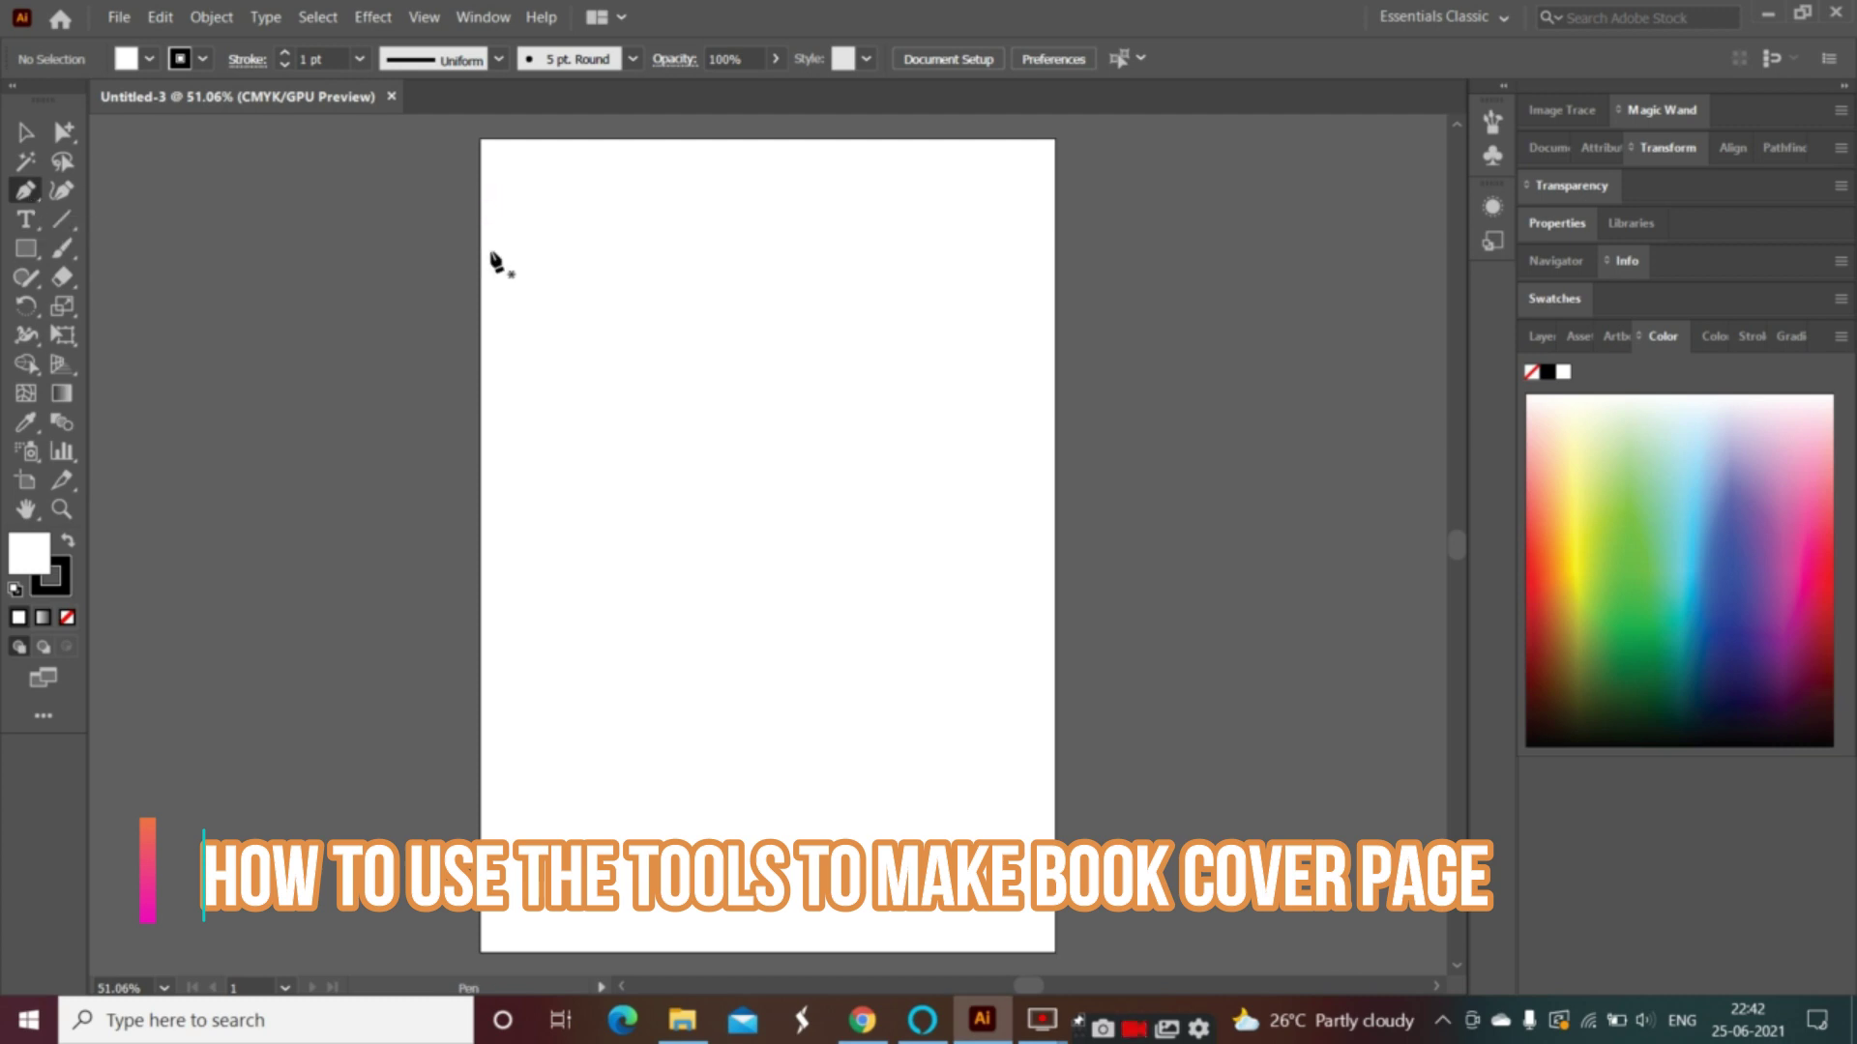
{"action": "double_click", "coordinate": [34, 570]}
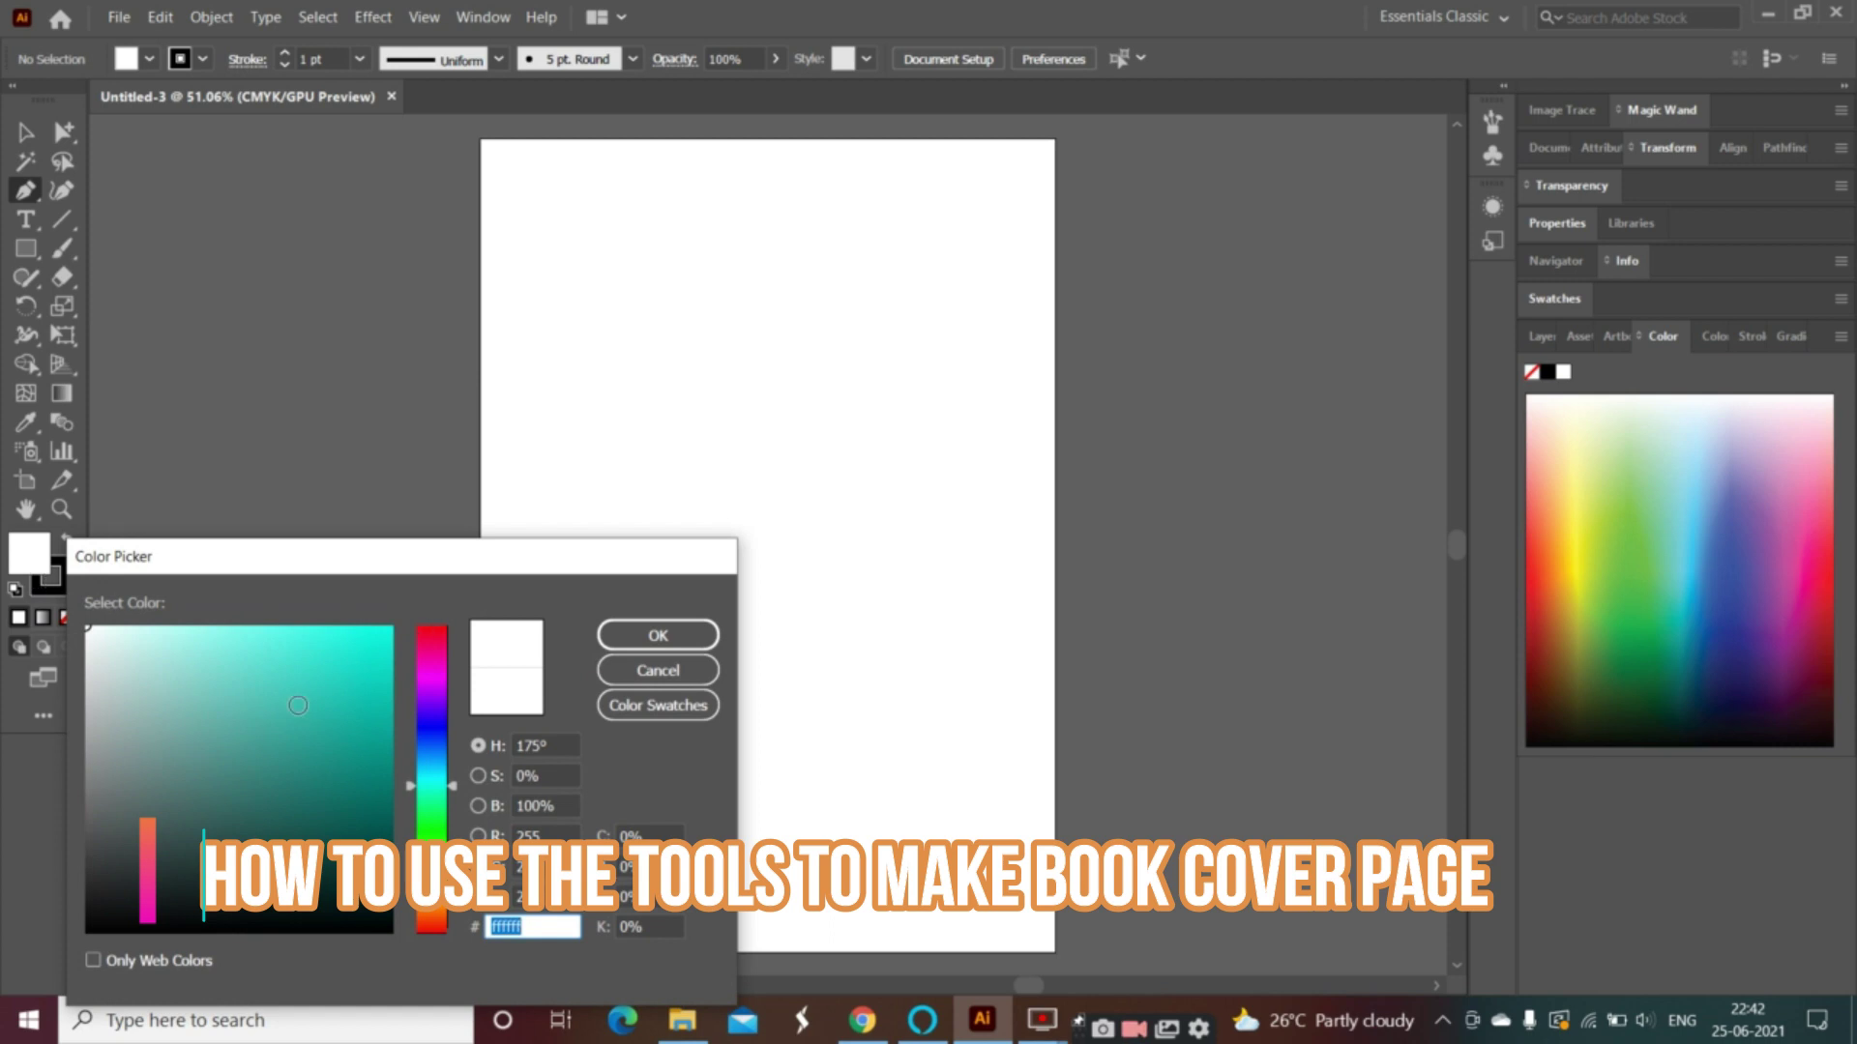
{"action": "left_click", "coordinate": [102, 924]}
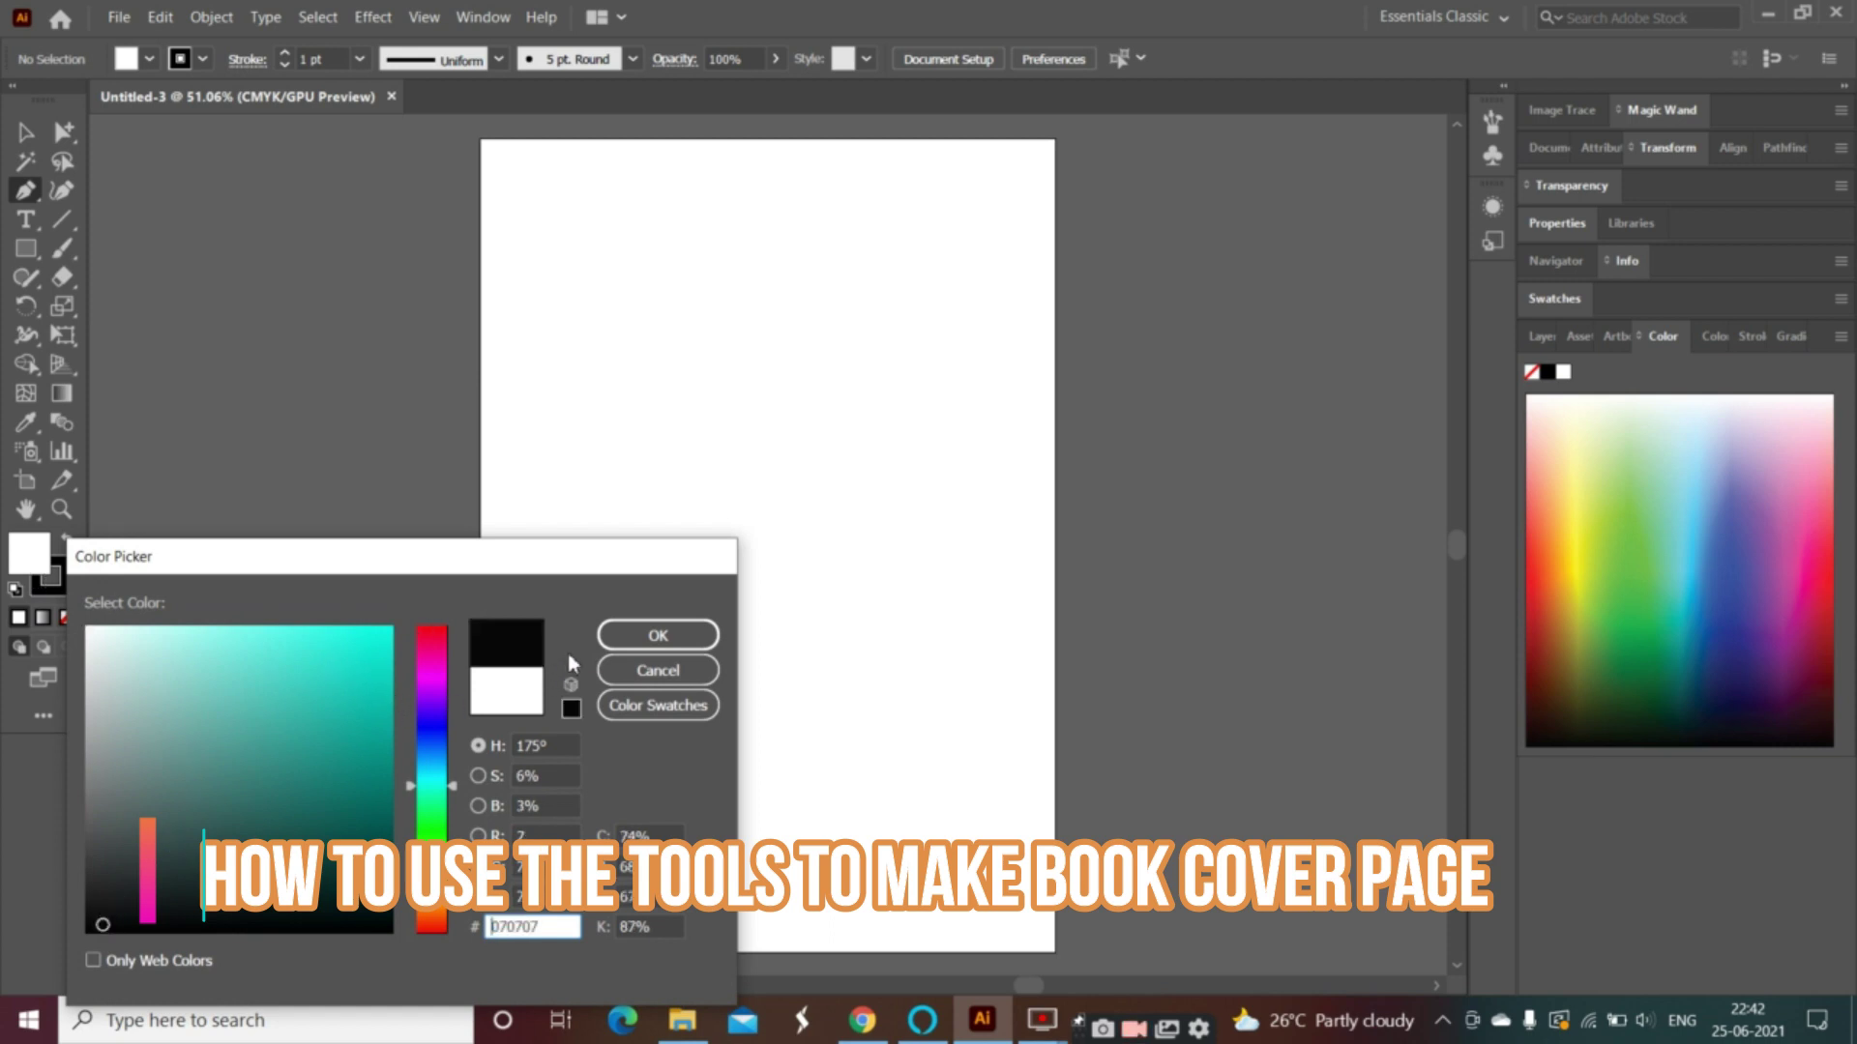
{"action": "left_click", "coordinate": [624, 639]}
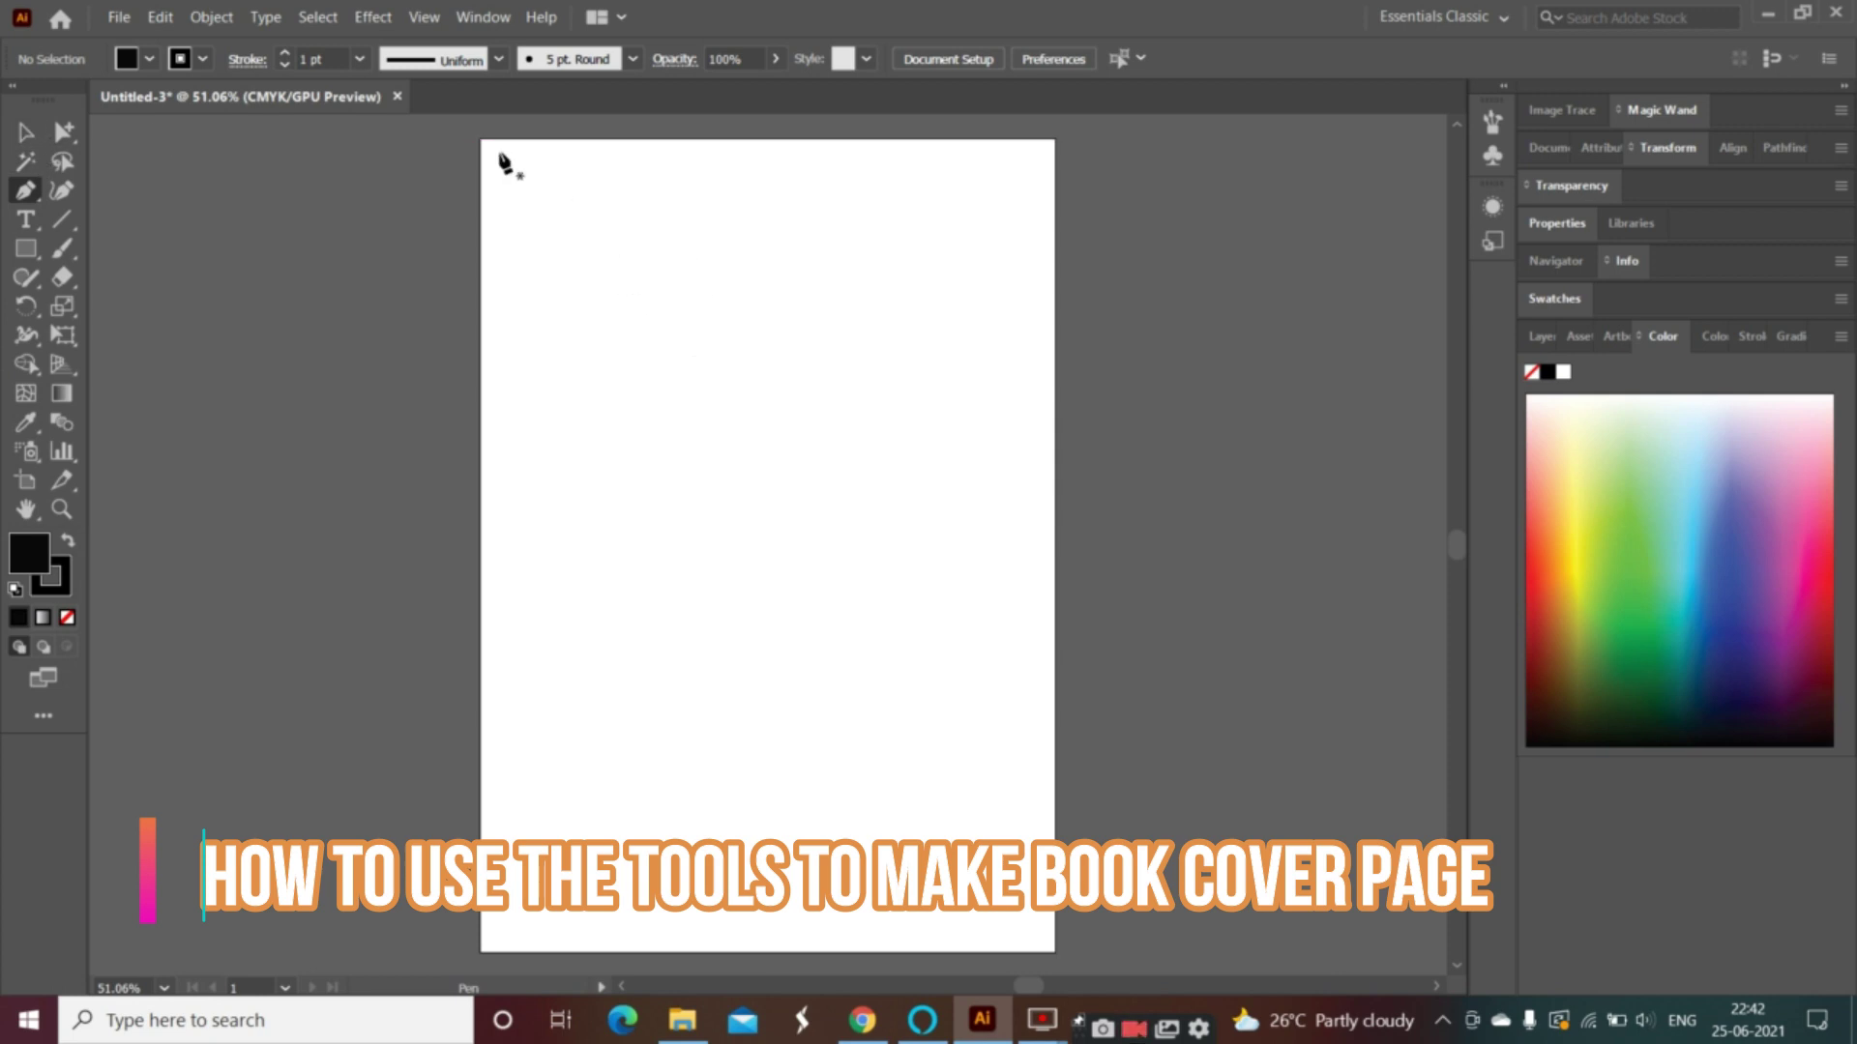
{"action": "left_click", "coordinate": [26, 249]}
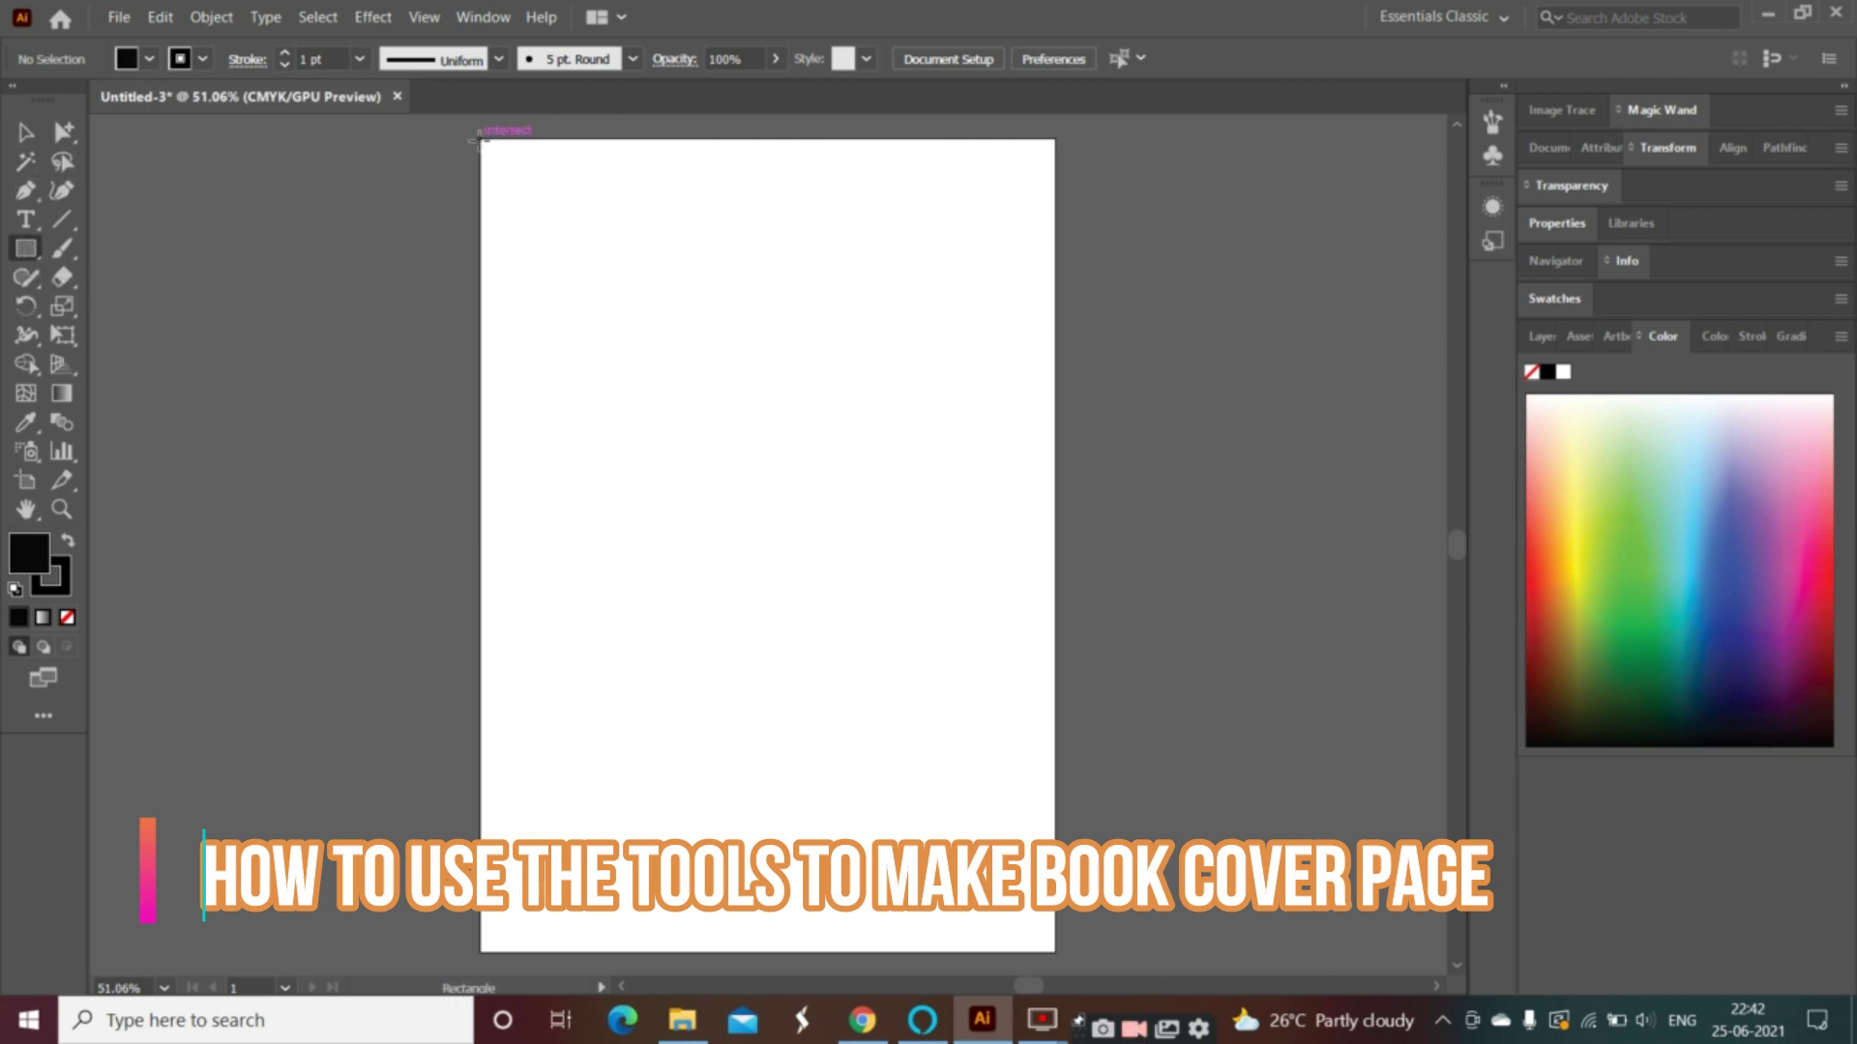
{"action": "left_click_drag", "start_coordinate": [478, 138], "coordinate": [1058, 956]}
{"action": "left_click", "coordinate": [1057, 955]}
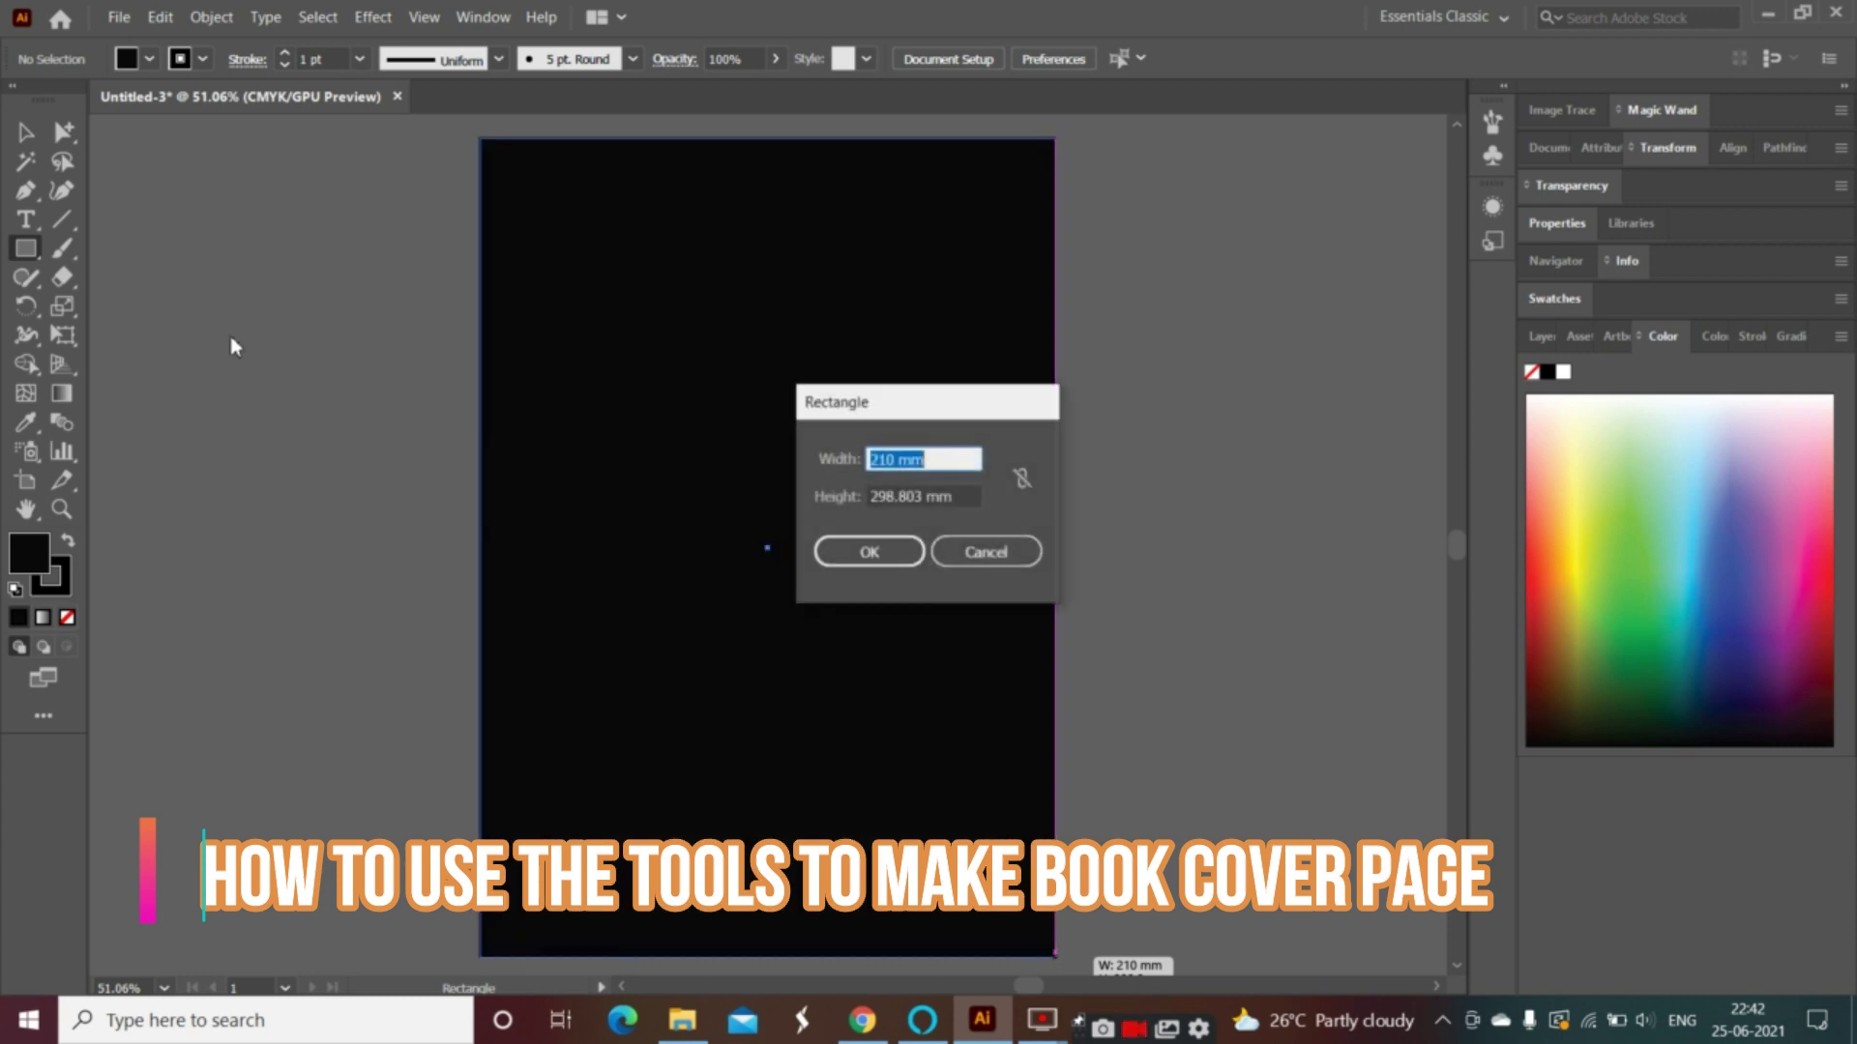
{"action": "left_click", "coordinate": [876, 547]}
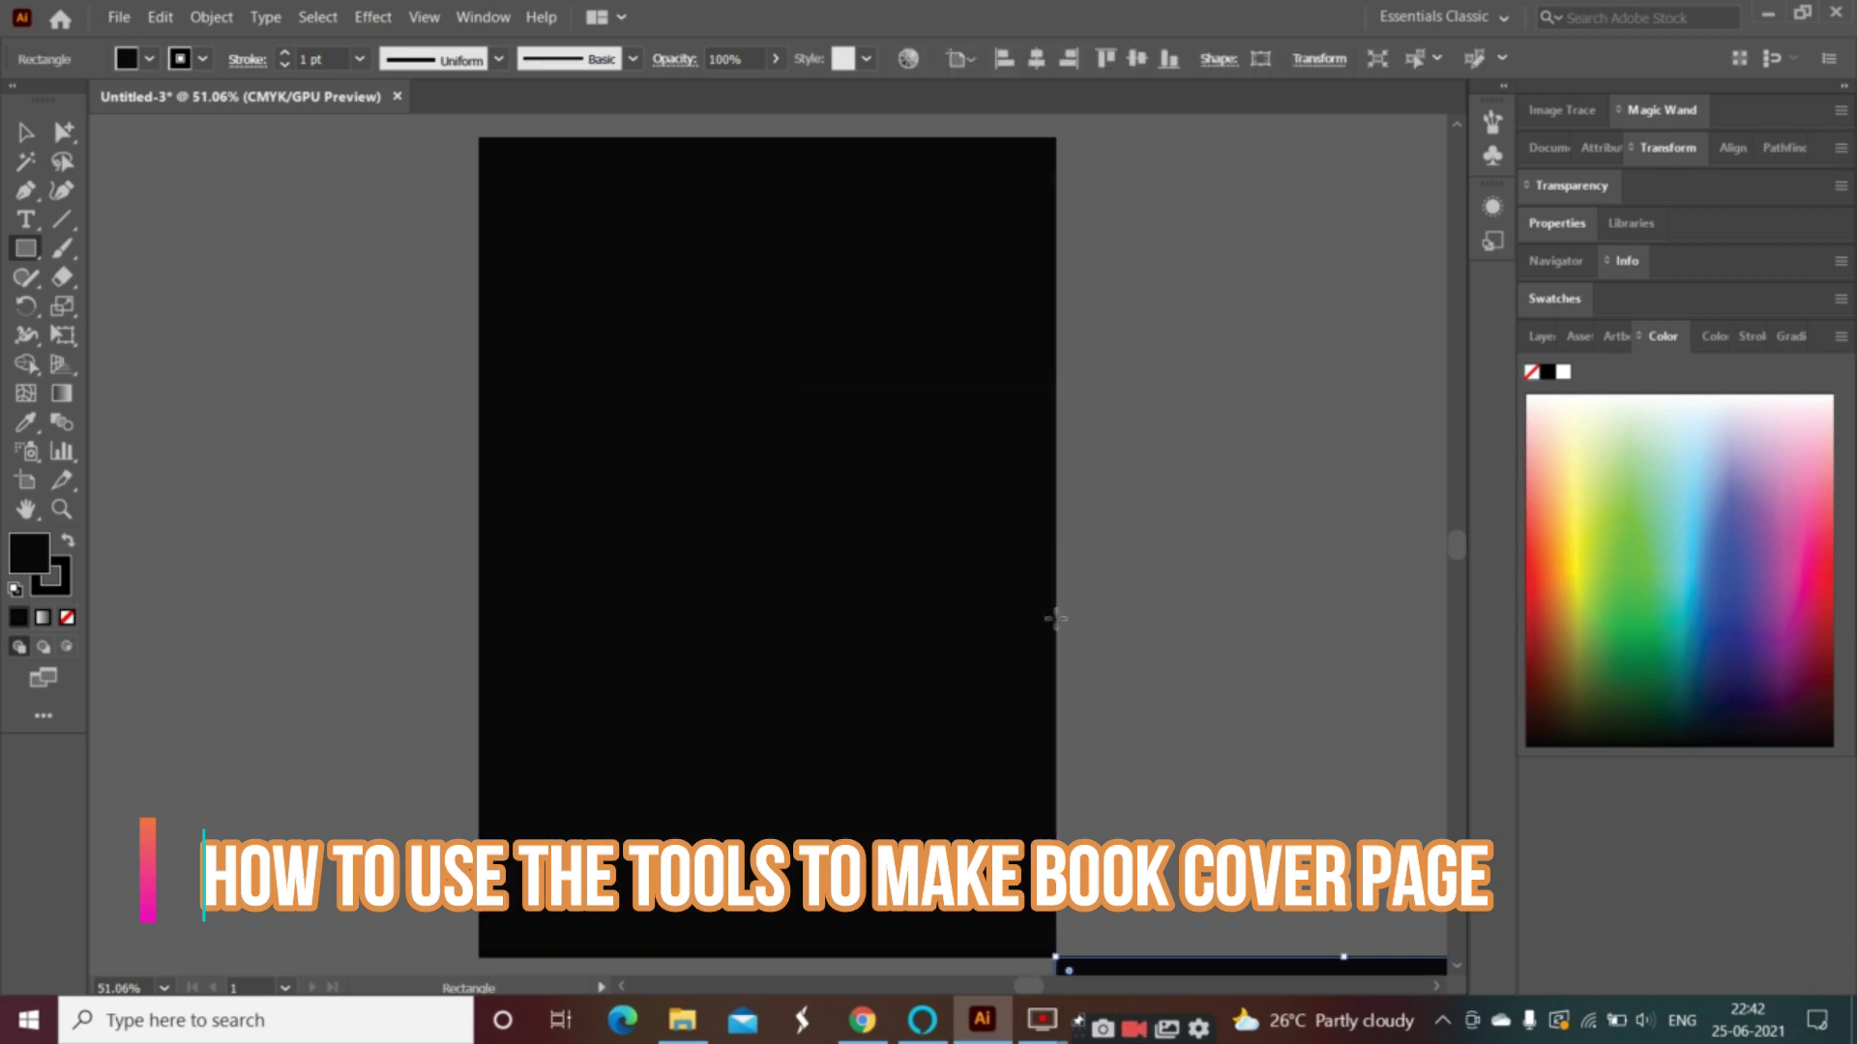
{"action": "key", "text": "ctrl+z"}
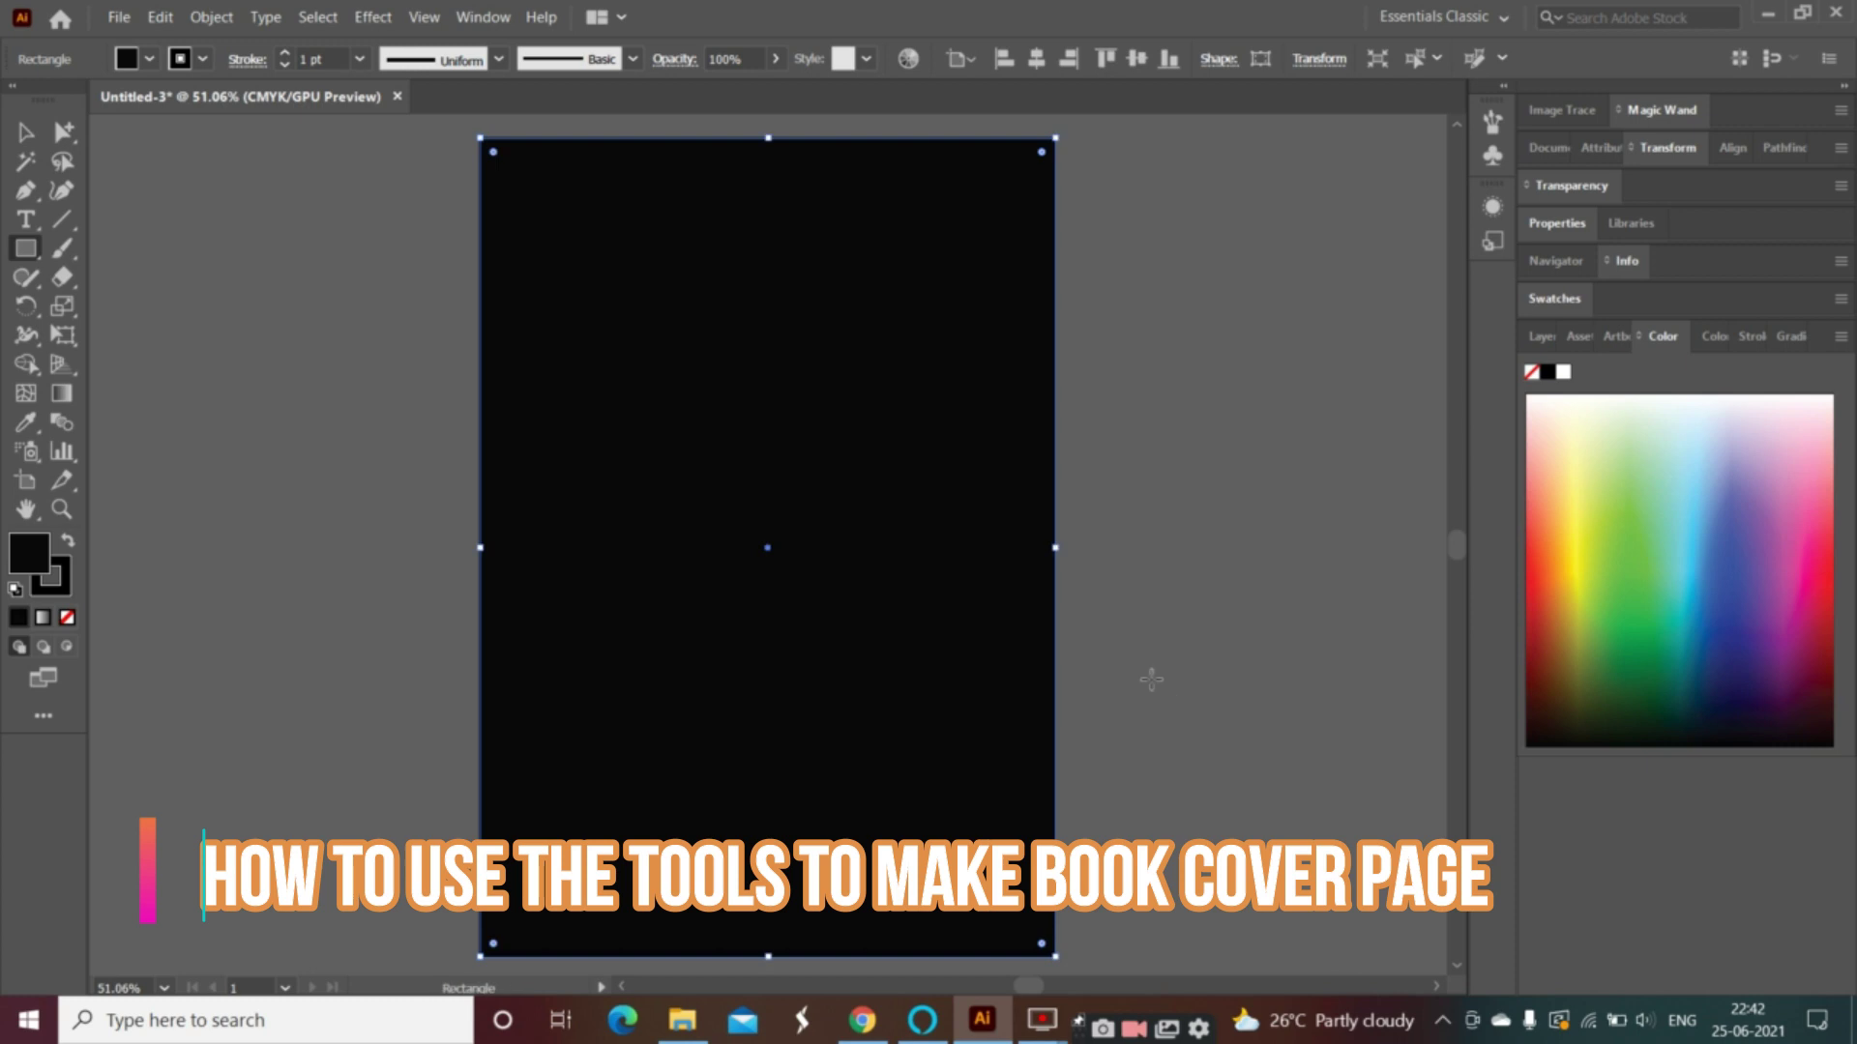
- Add a new layer above Layer 1 and activate the Pen tool
{"action": "left_click", "coordinate": [490, 22]}
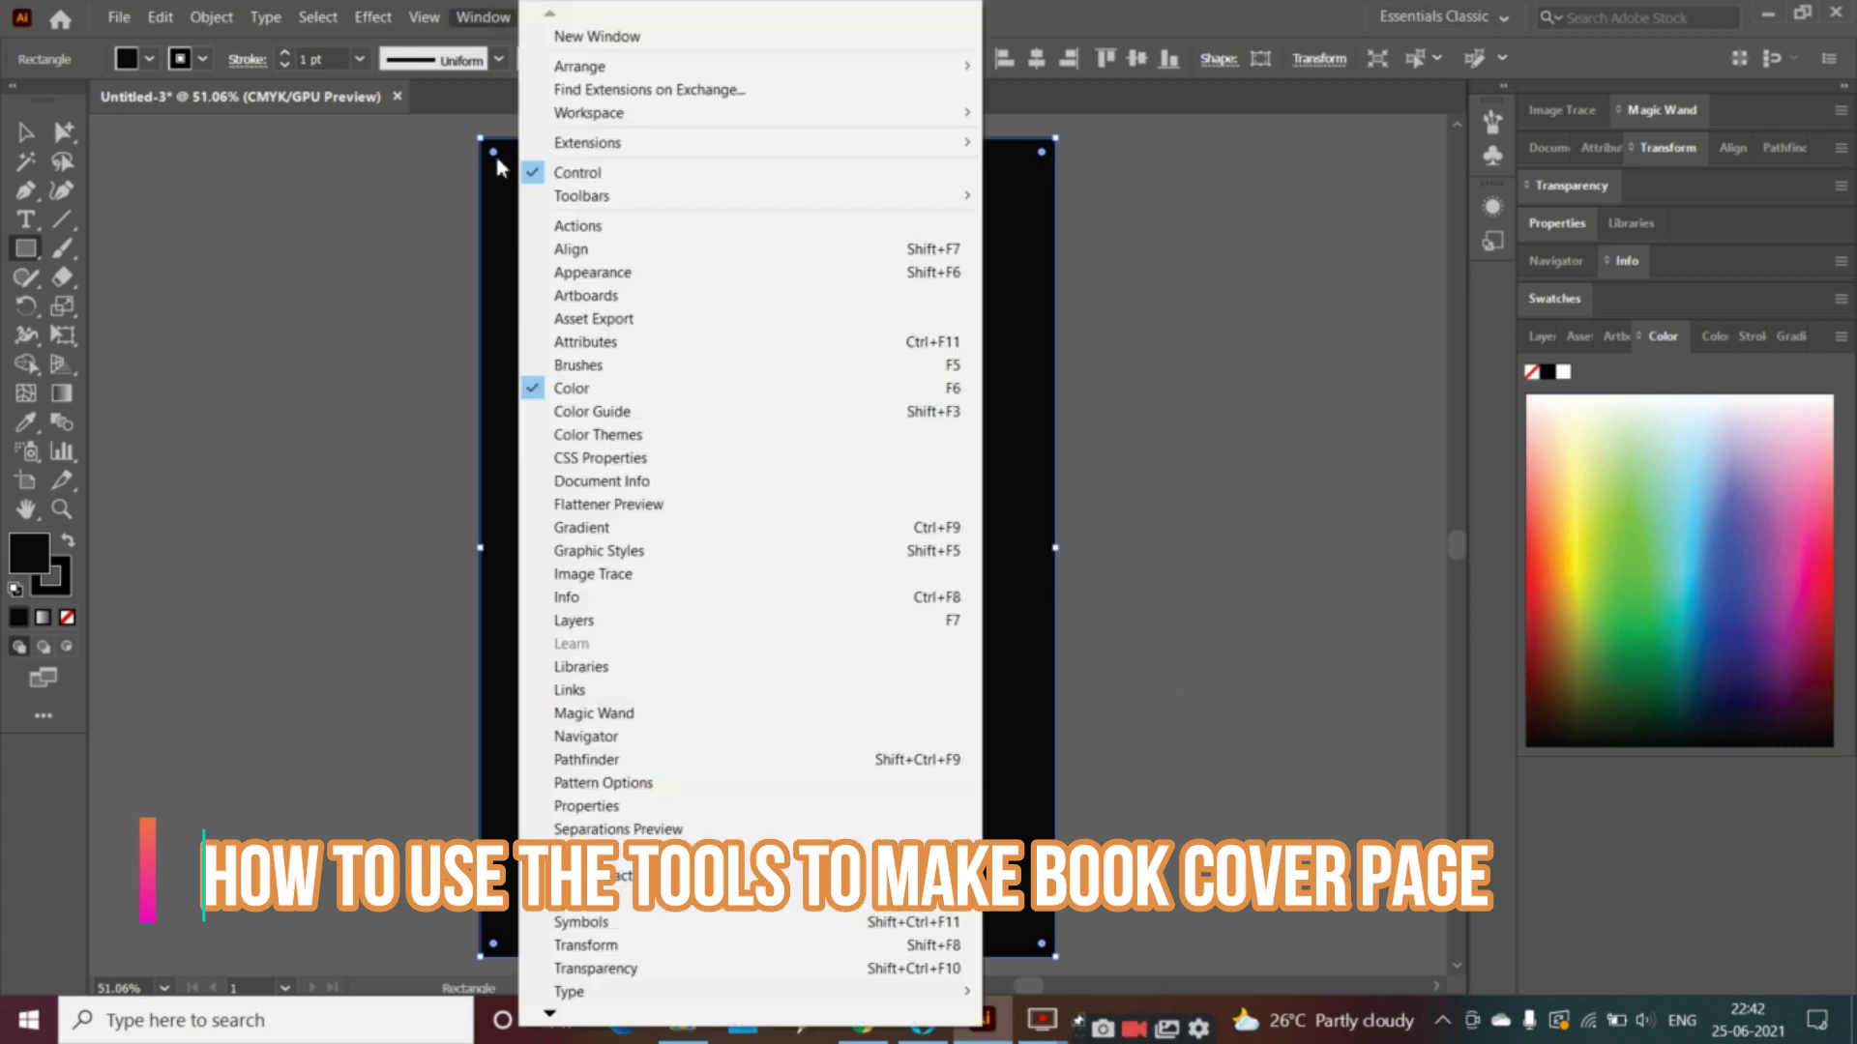
{"action": "left_click", "coordinate": [698, 627]}
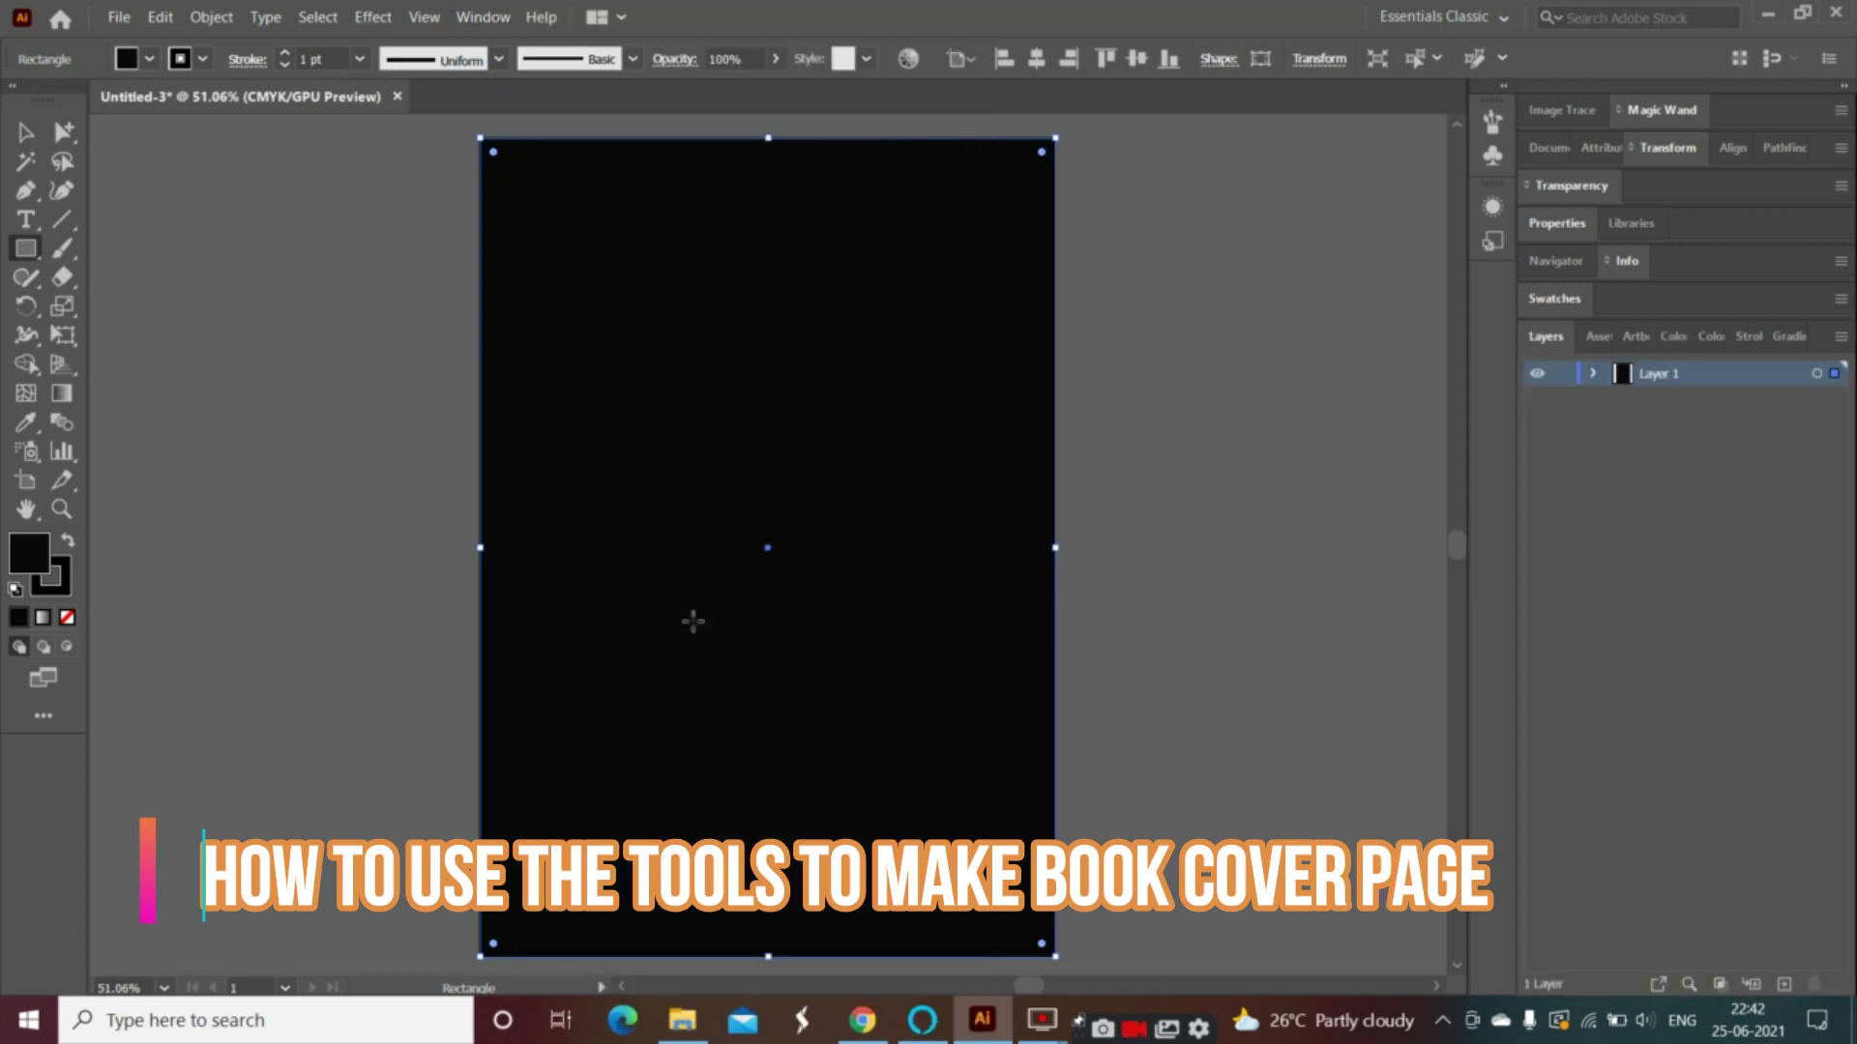
{"action": "left_click", "coordinate": [1784, 987]}
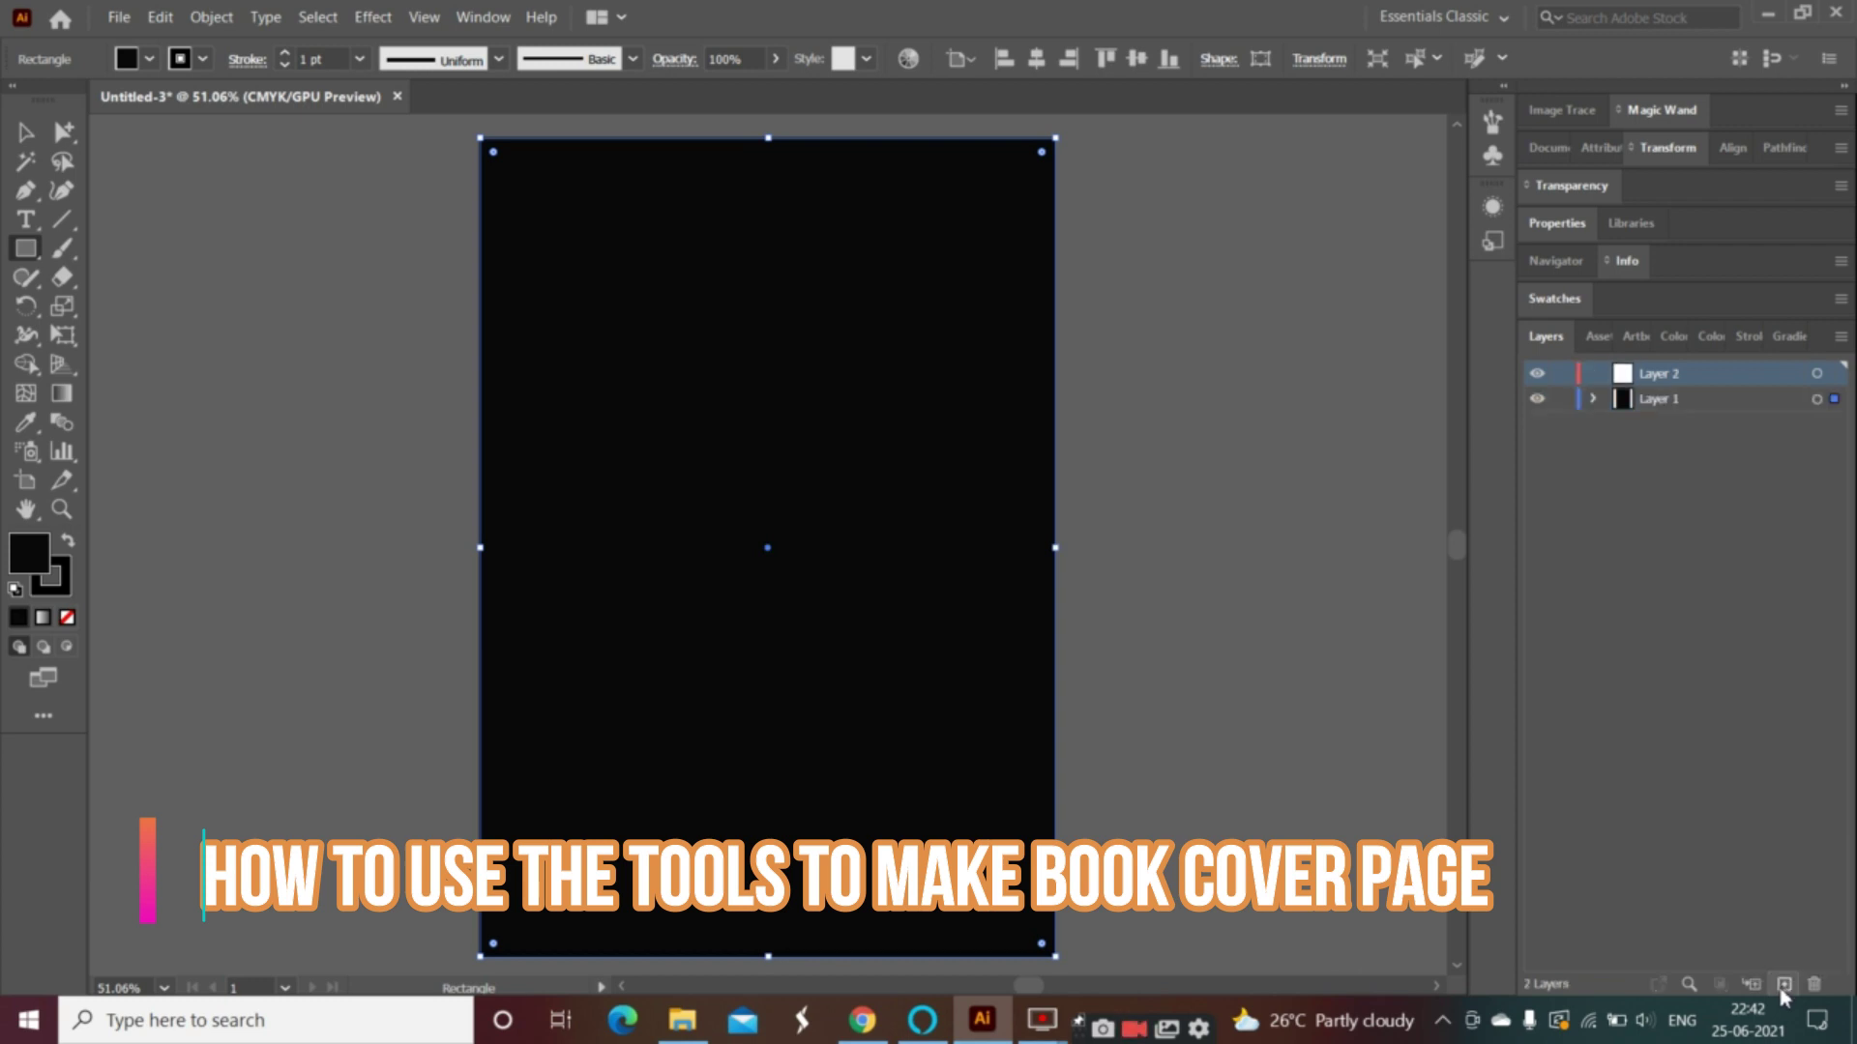
{"action": "left_click", "coordinate": [25, 191]}
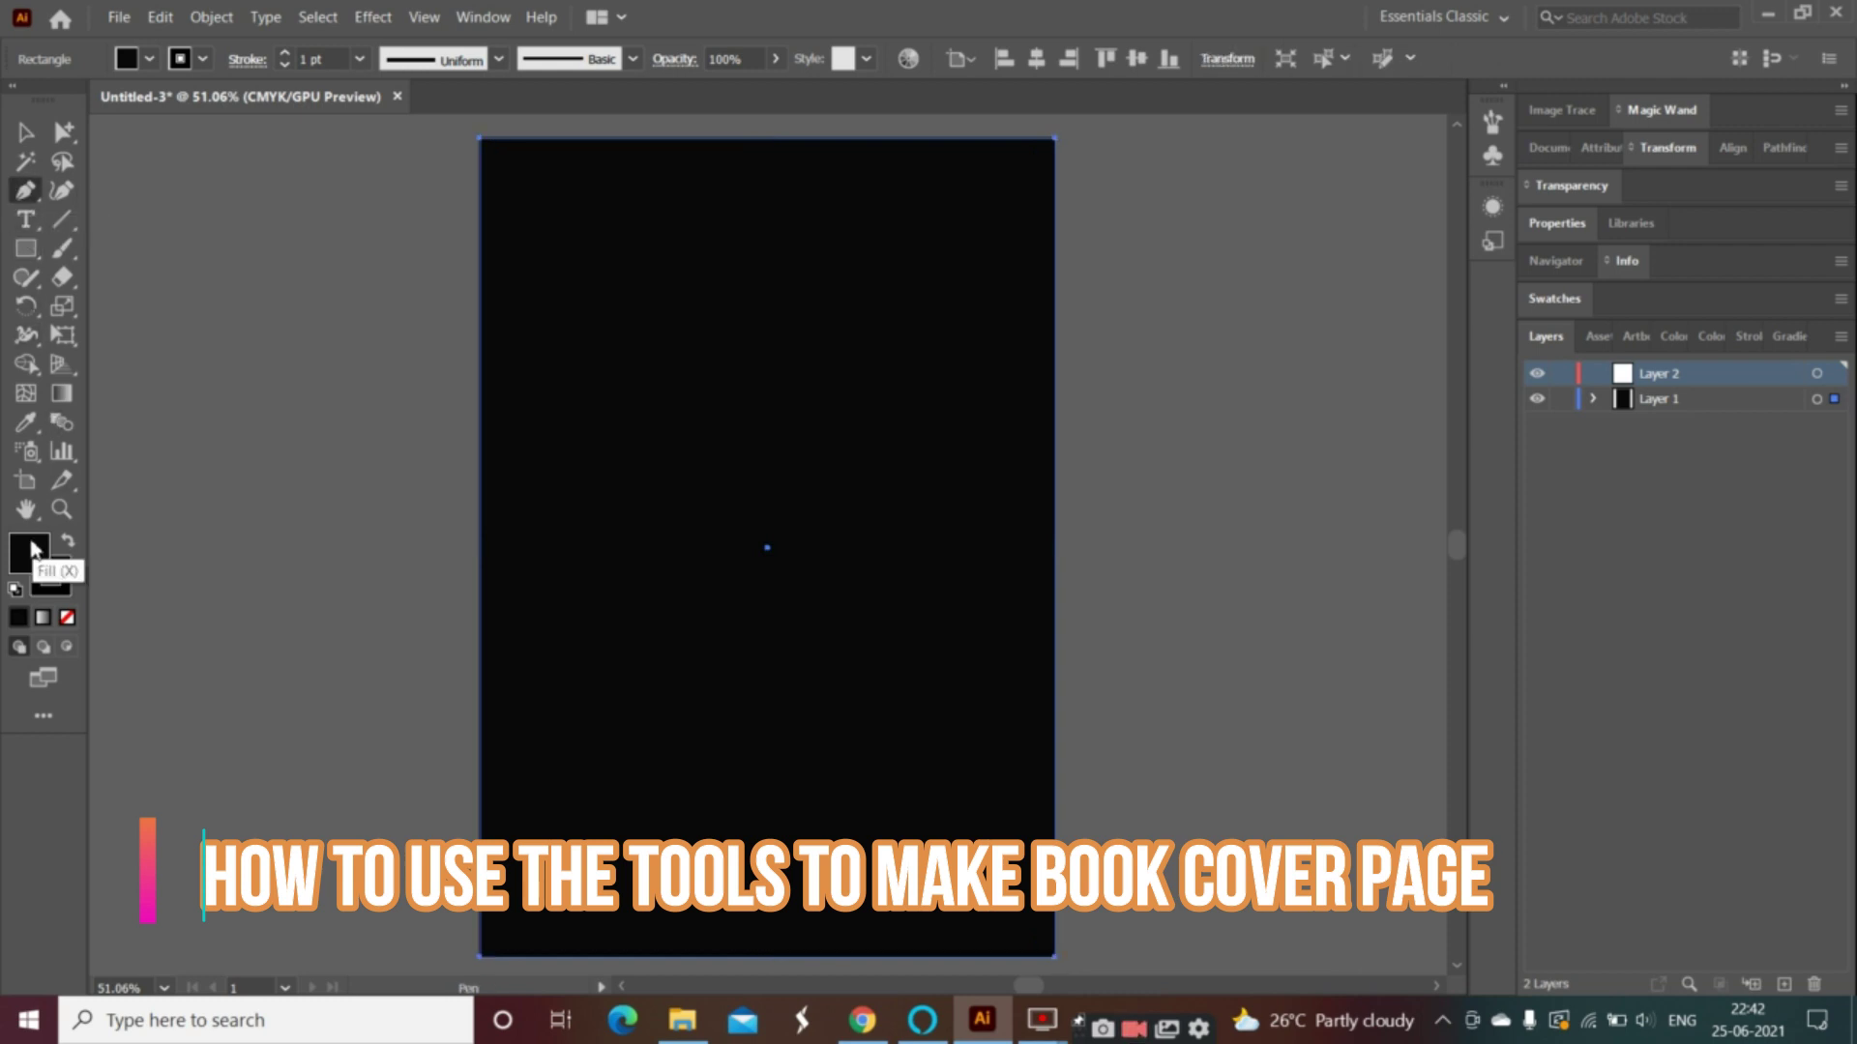
{"action": "double_click", "coordinate": [43, 546]}
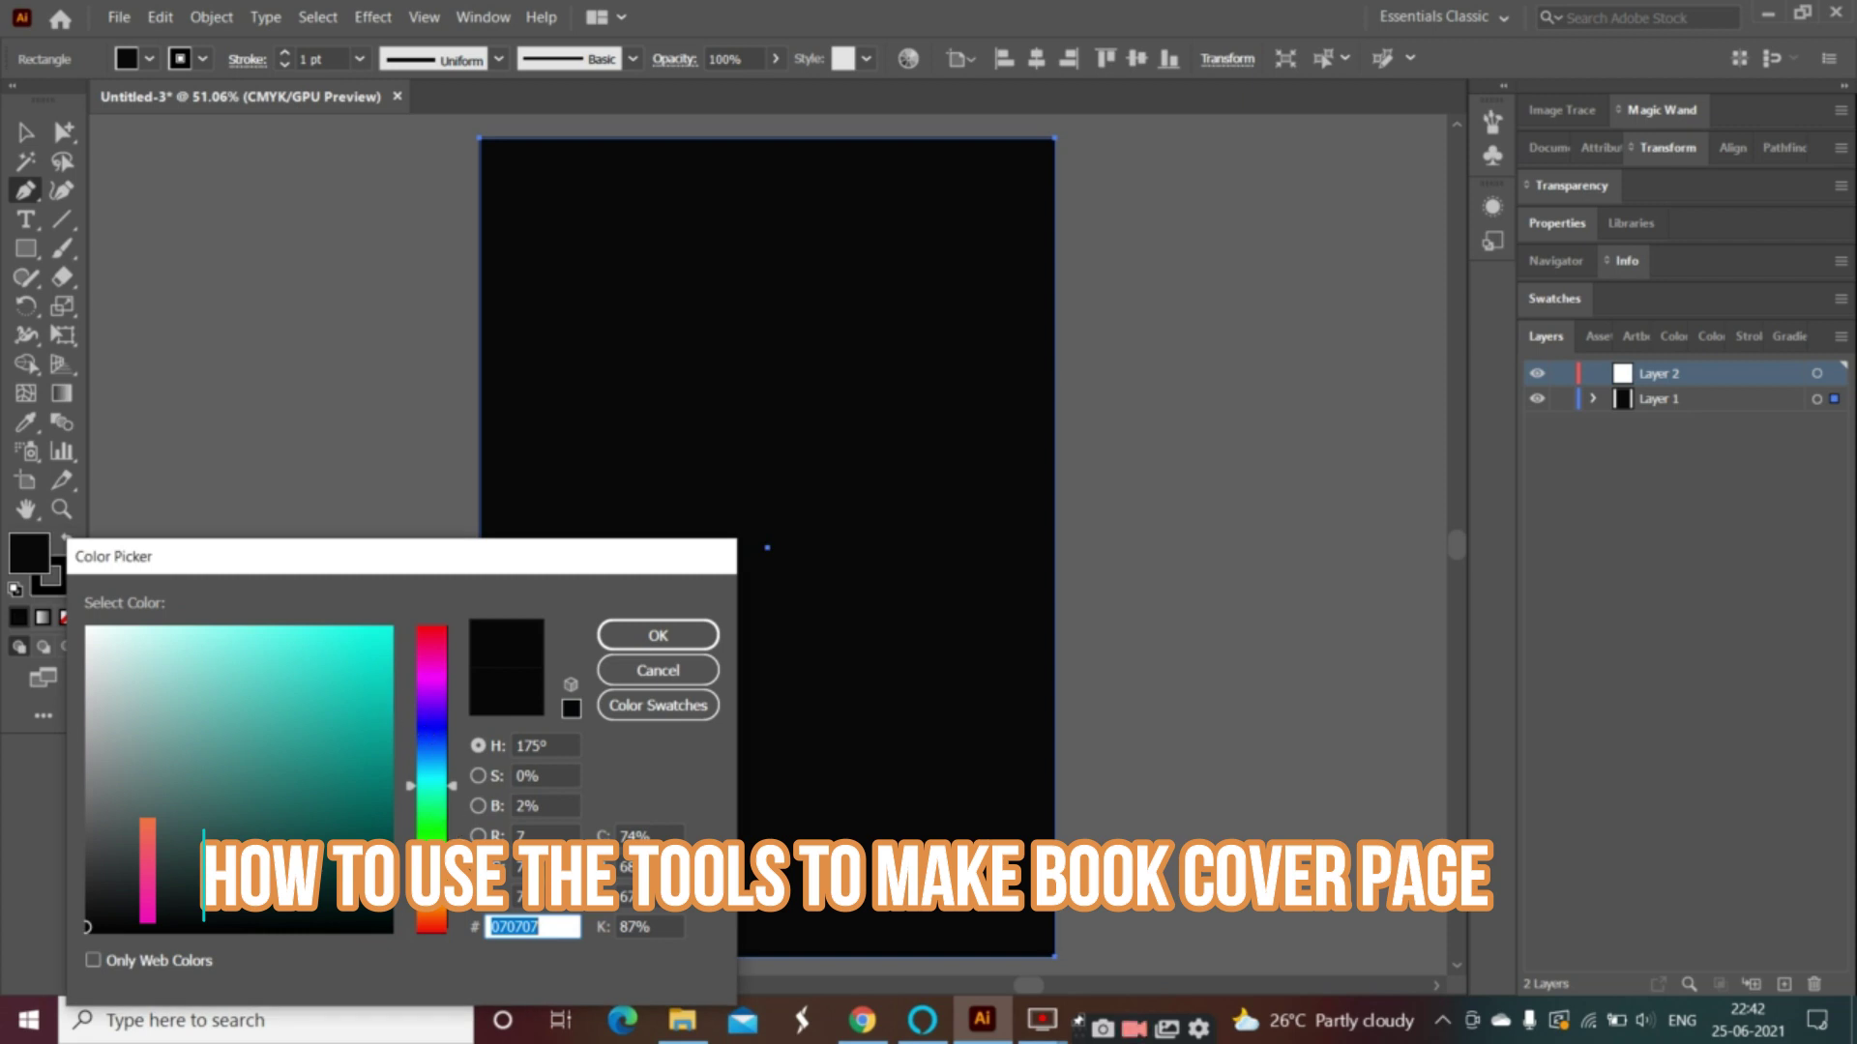
{"action": "left_click", "coordinate": [105, 639]}
{"action": "left_click", "coordinate": [660, 635]}
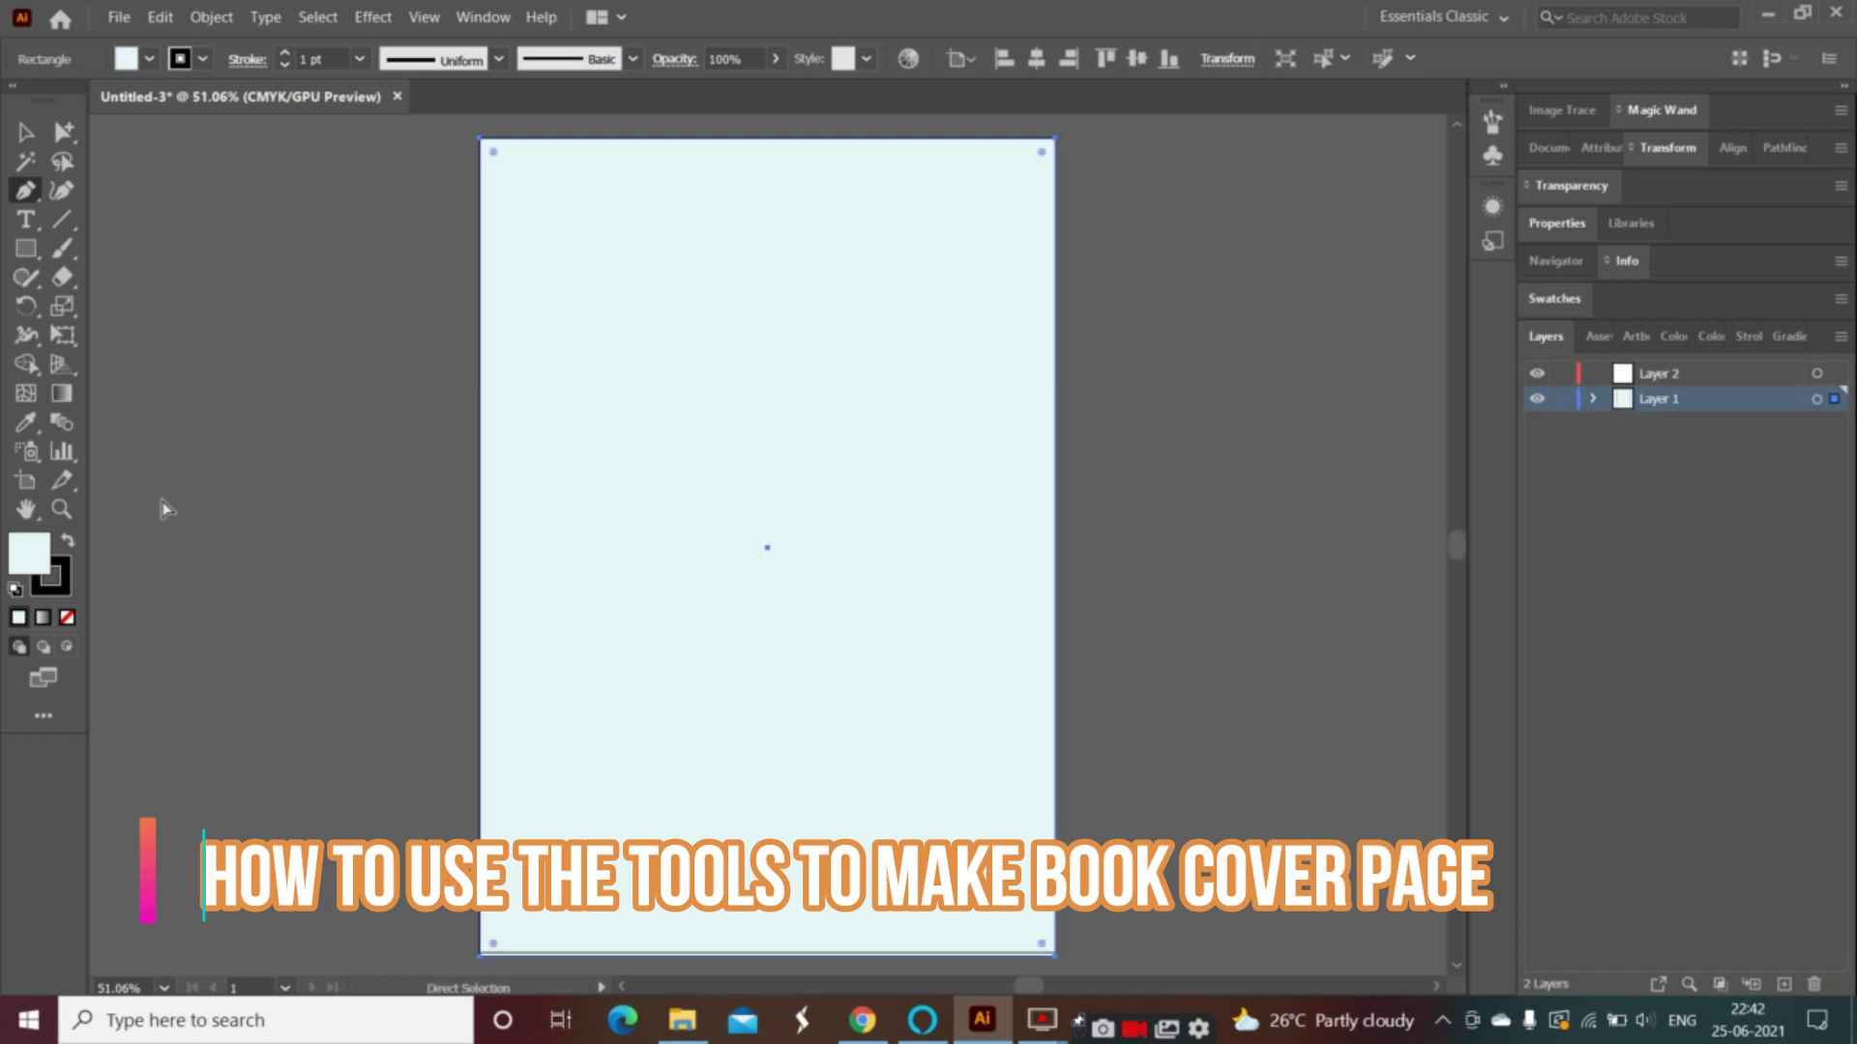
{"action": "key", "text": "ctrl+z"}
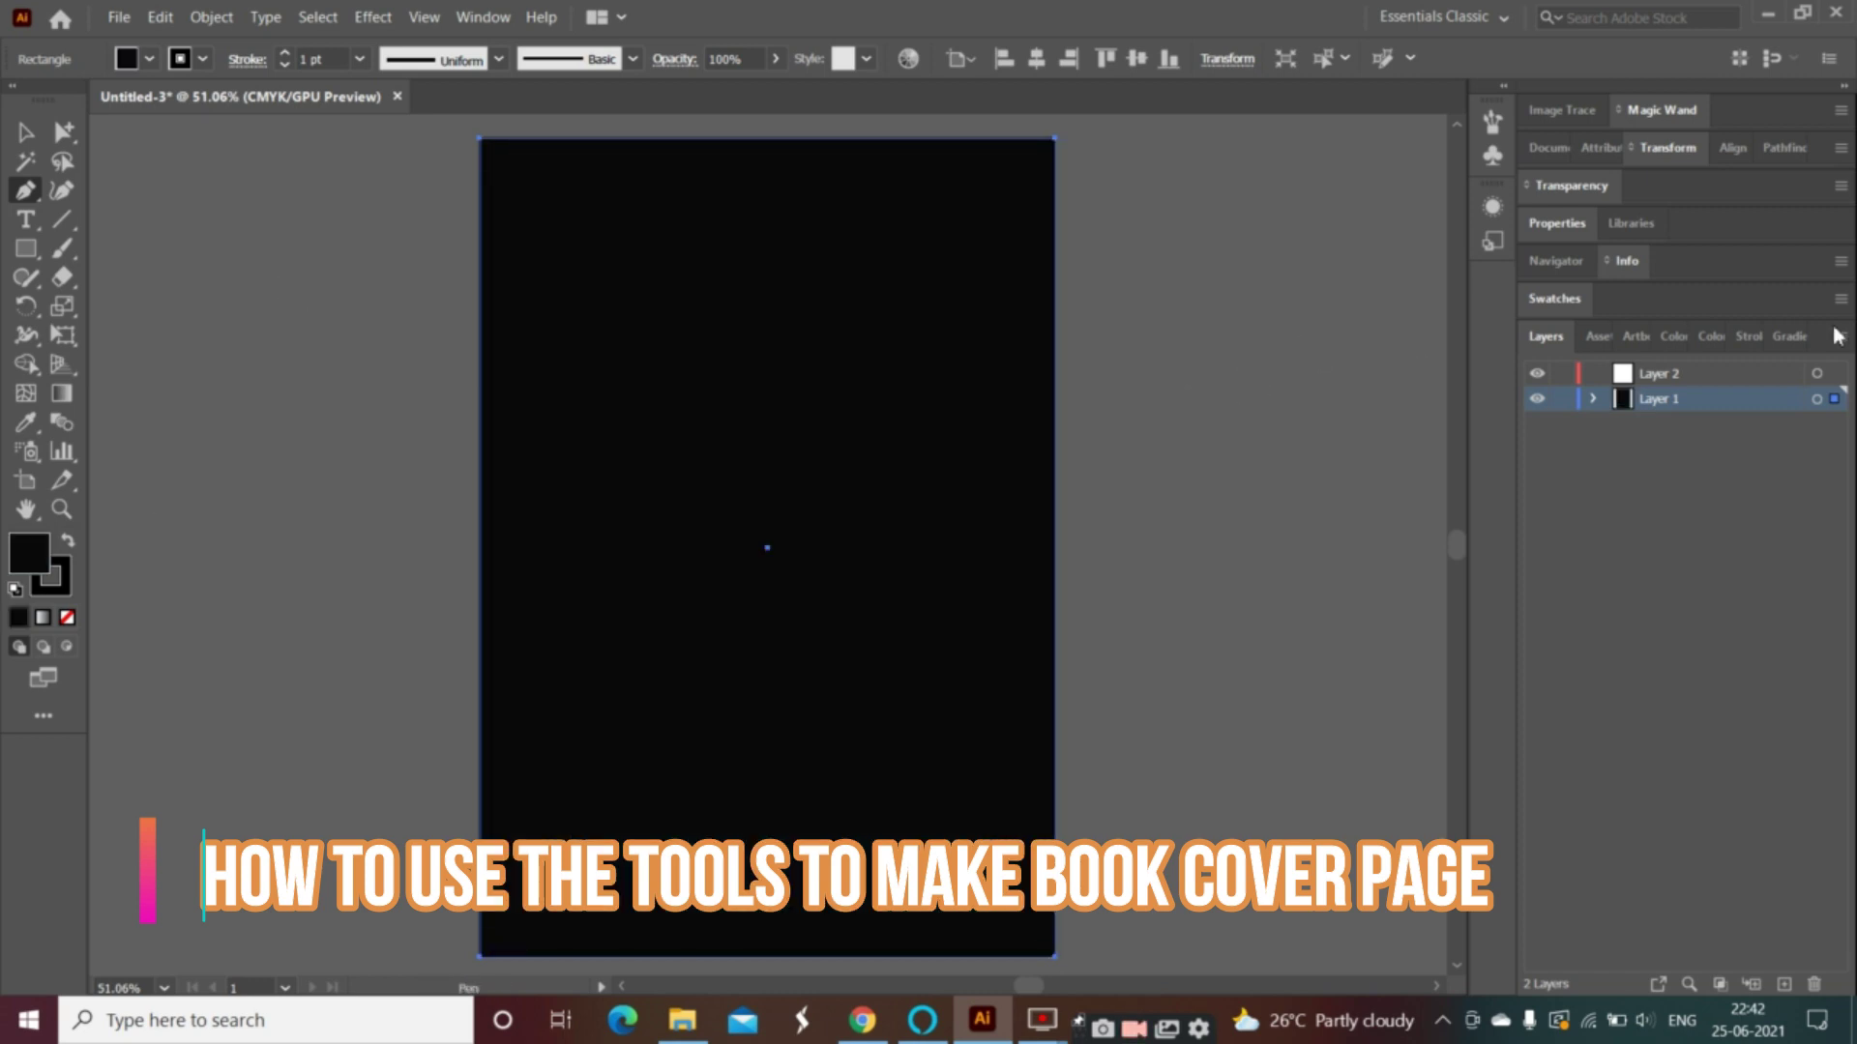
- Make Layer 2 the active, targeted layer in place of the black rectangle
{"action": "left_click", "coordinate": [1659, 377]}
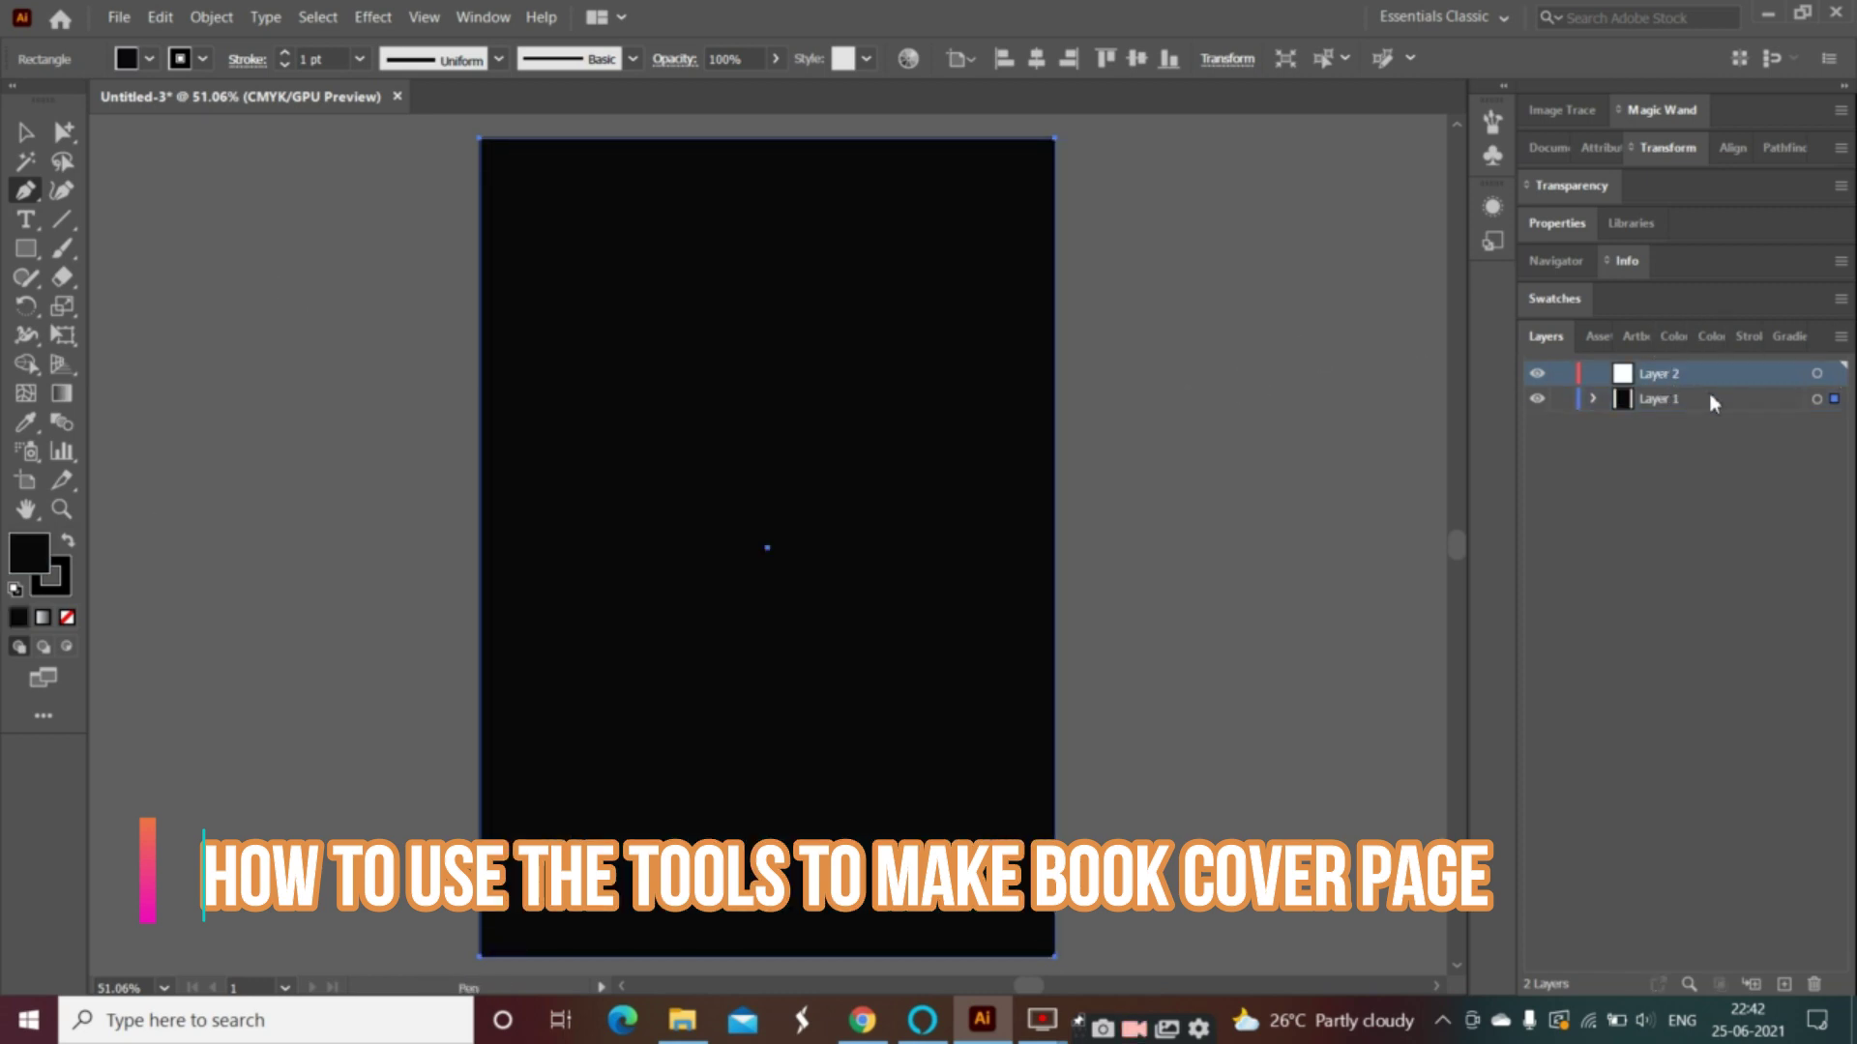
{"action": "left_click", "coordinate": [1815, 377]}
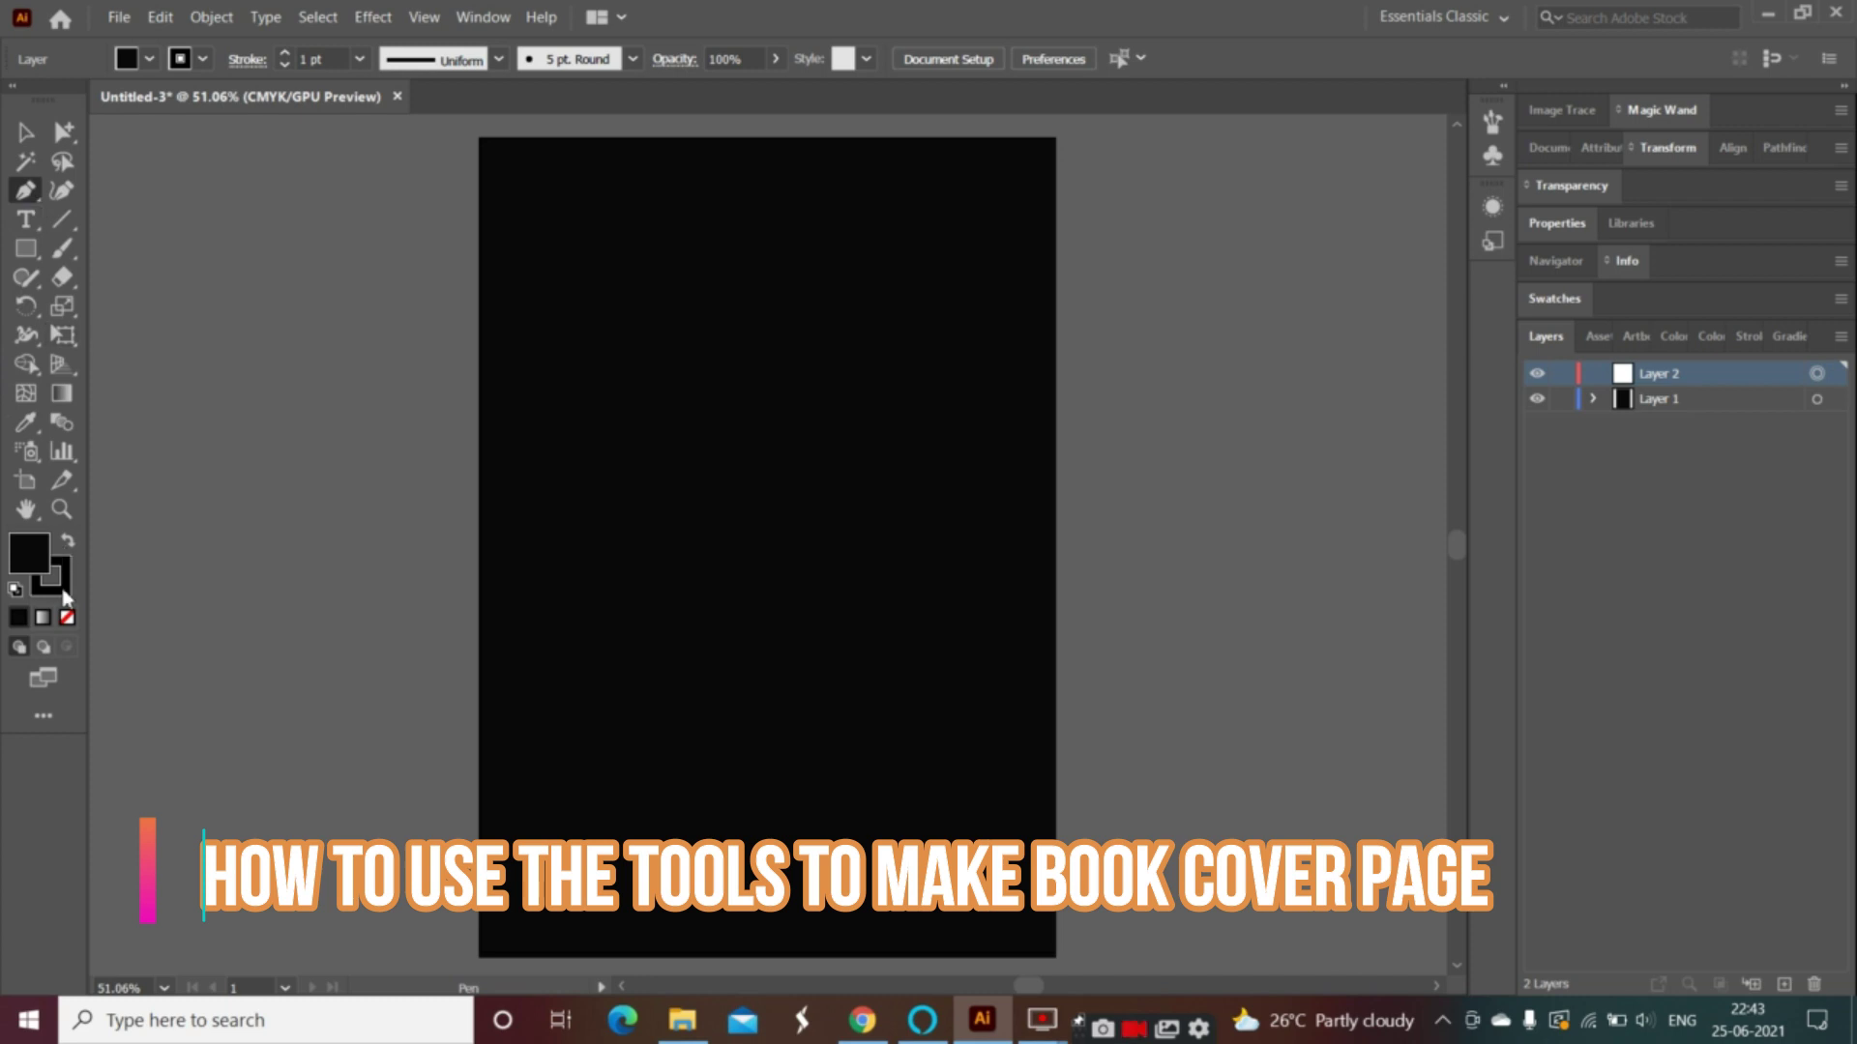
{"action": "double_click", "coordinate": [42, 571]}
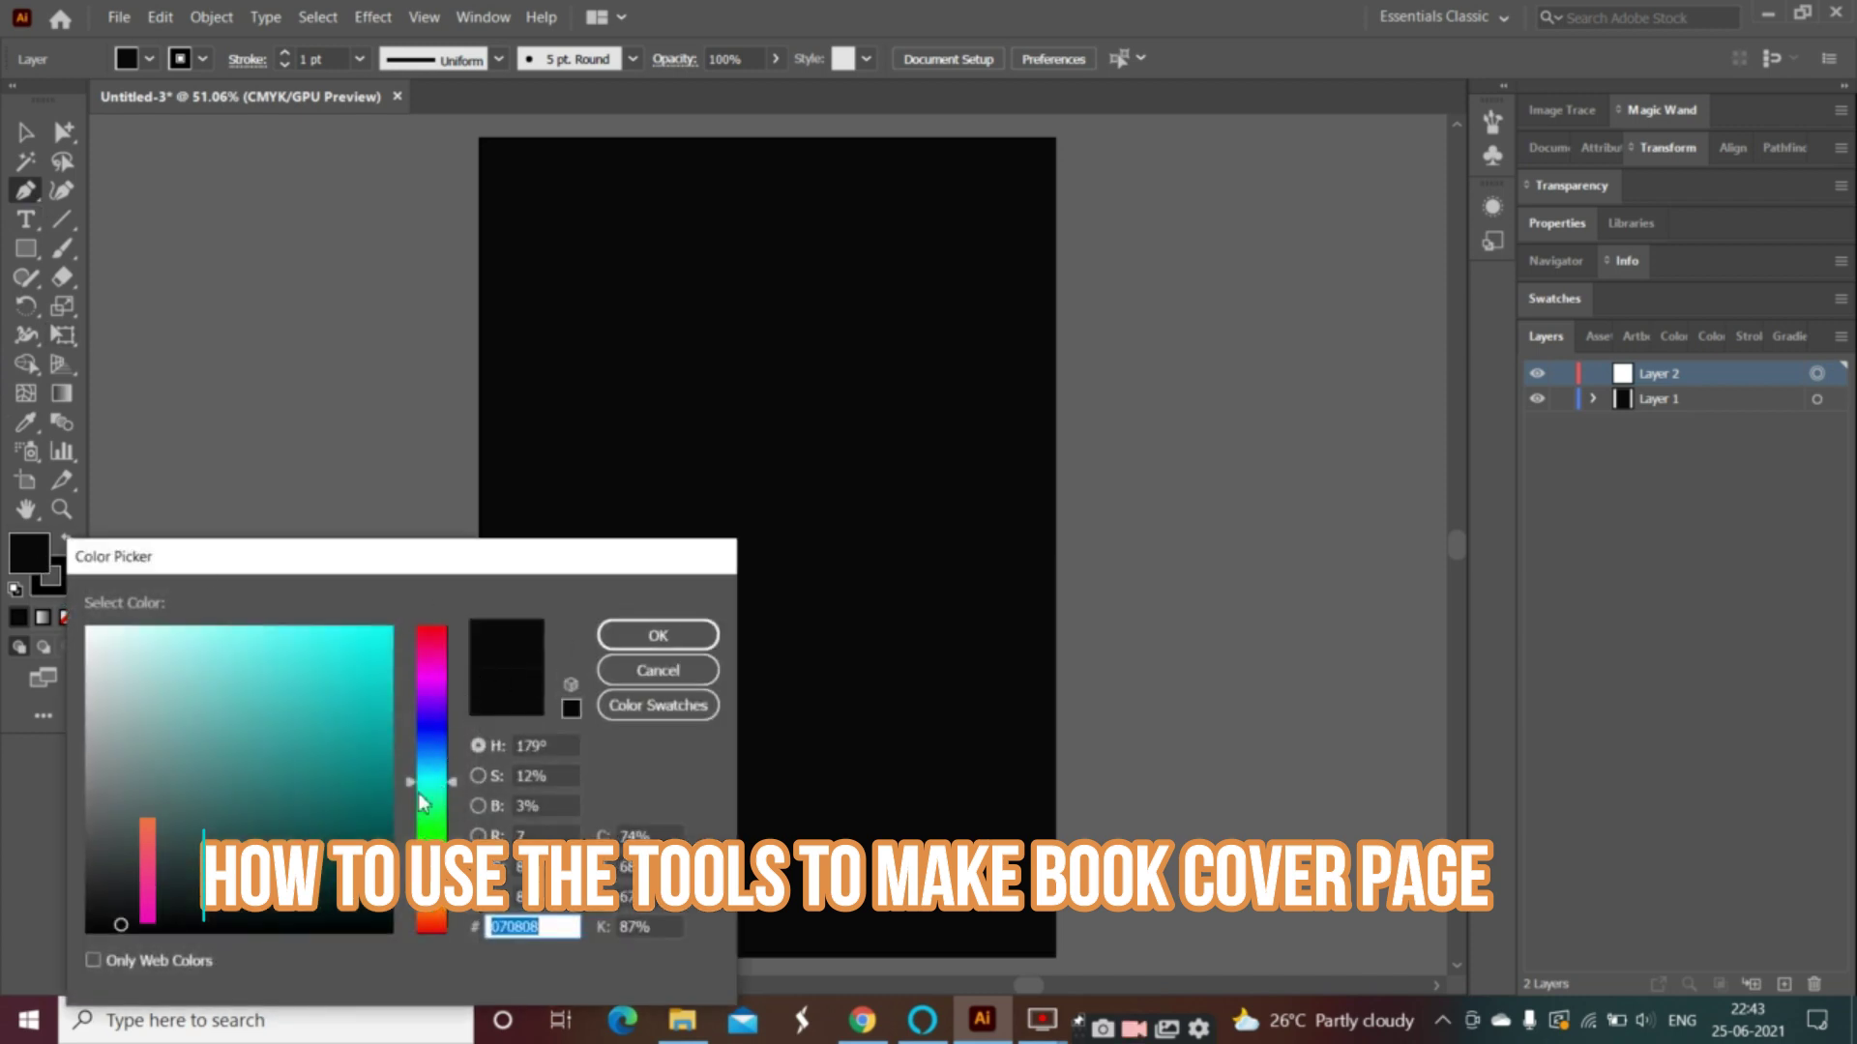
{"action": "left_click", "coordinate": [431, 832]}
{"action": "left_click", "coordinate": [667, 636]}
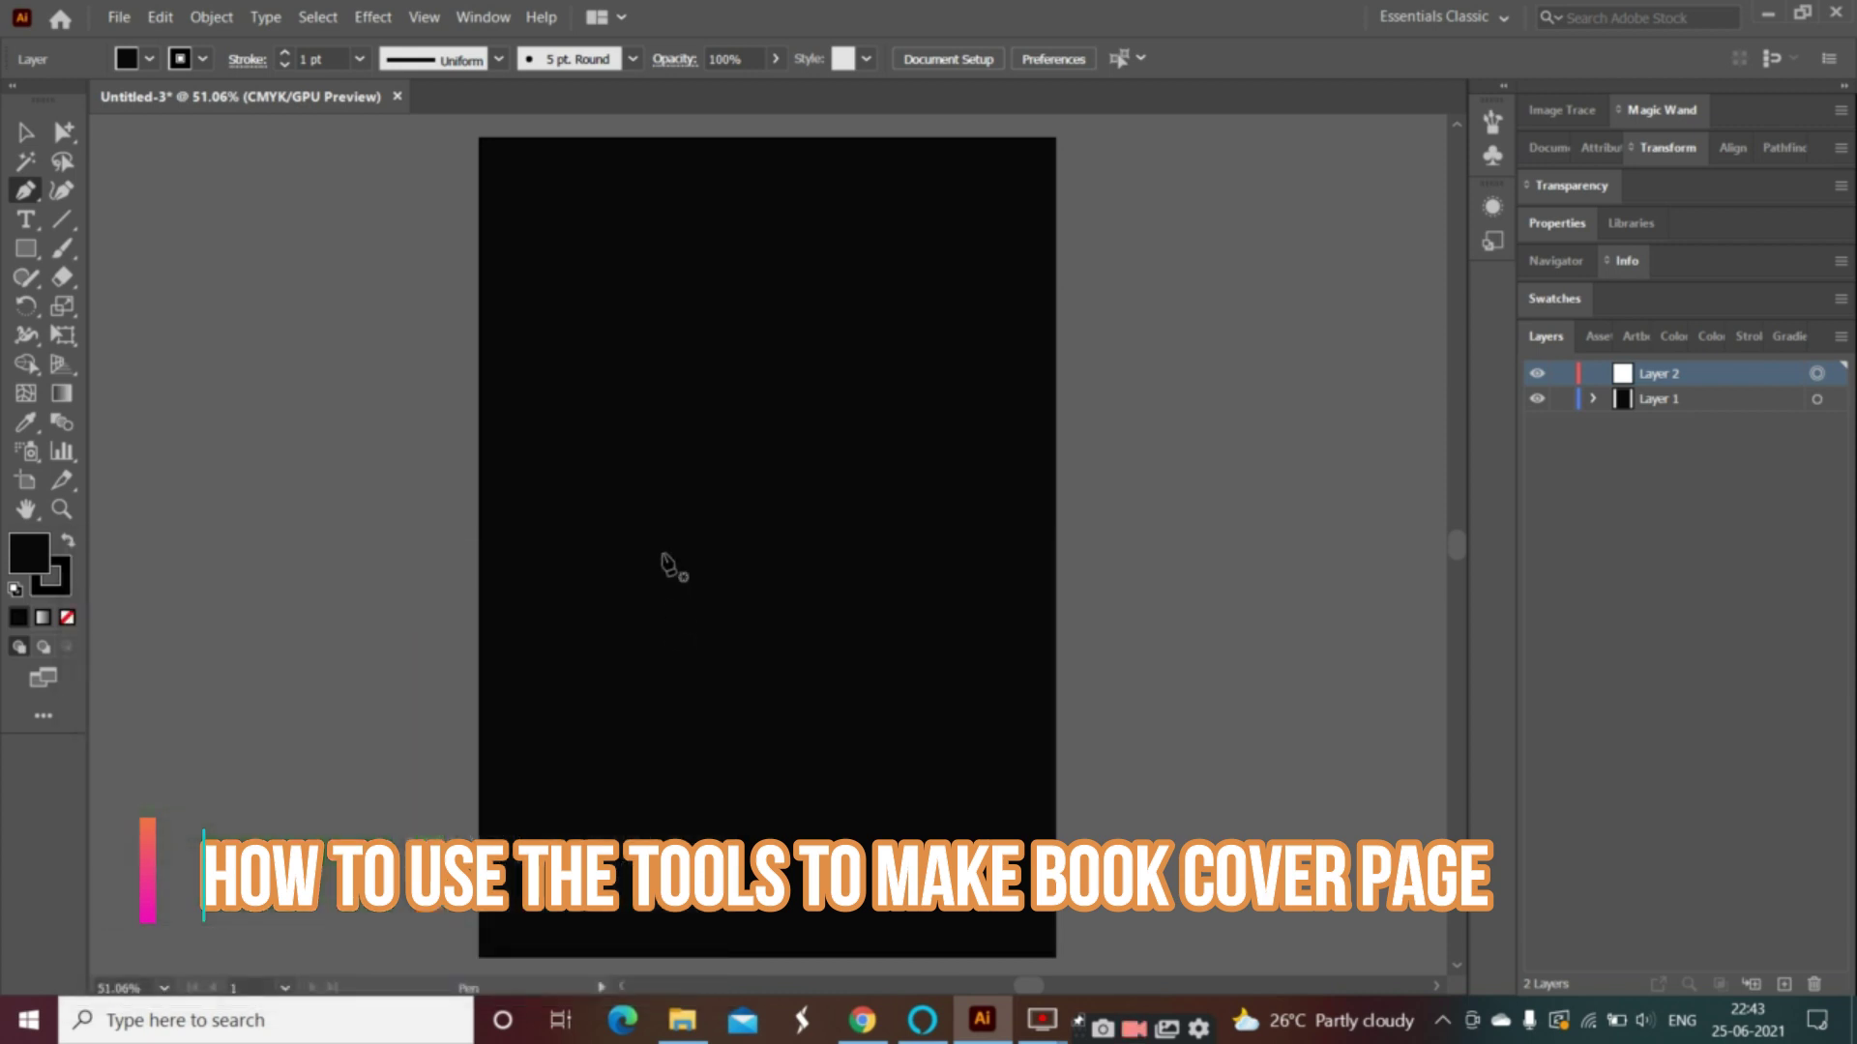
- Set the fill to the light green swatch and the stroke to white for new shapes on Layer 2
{"action": "left_click", "coordinate": [149, 59]}
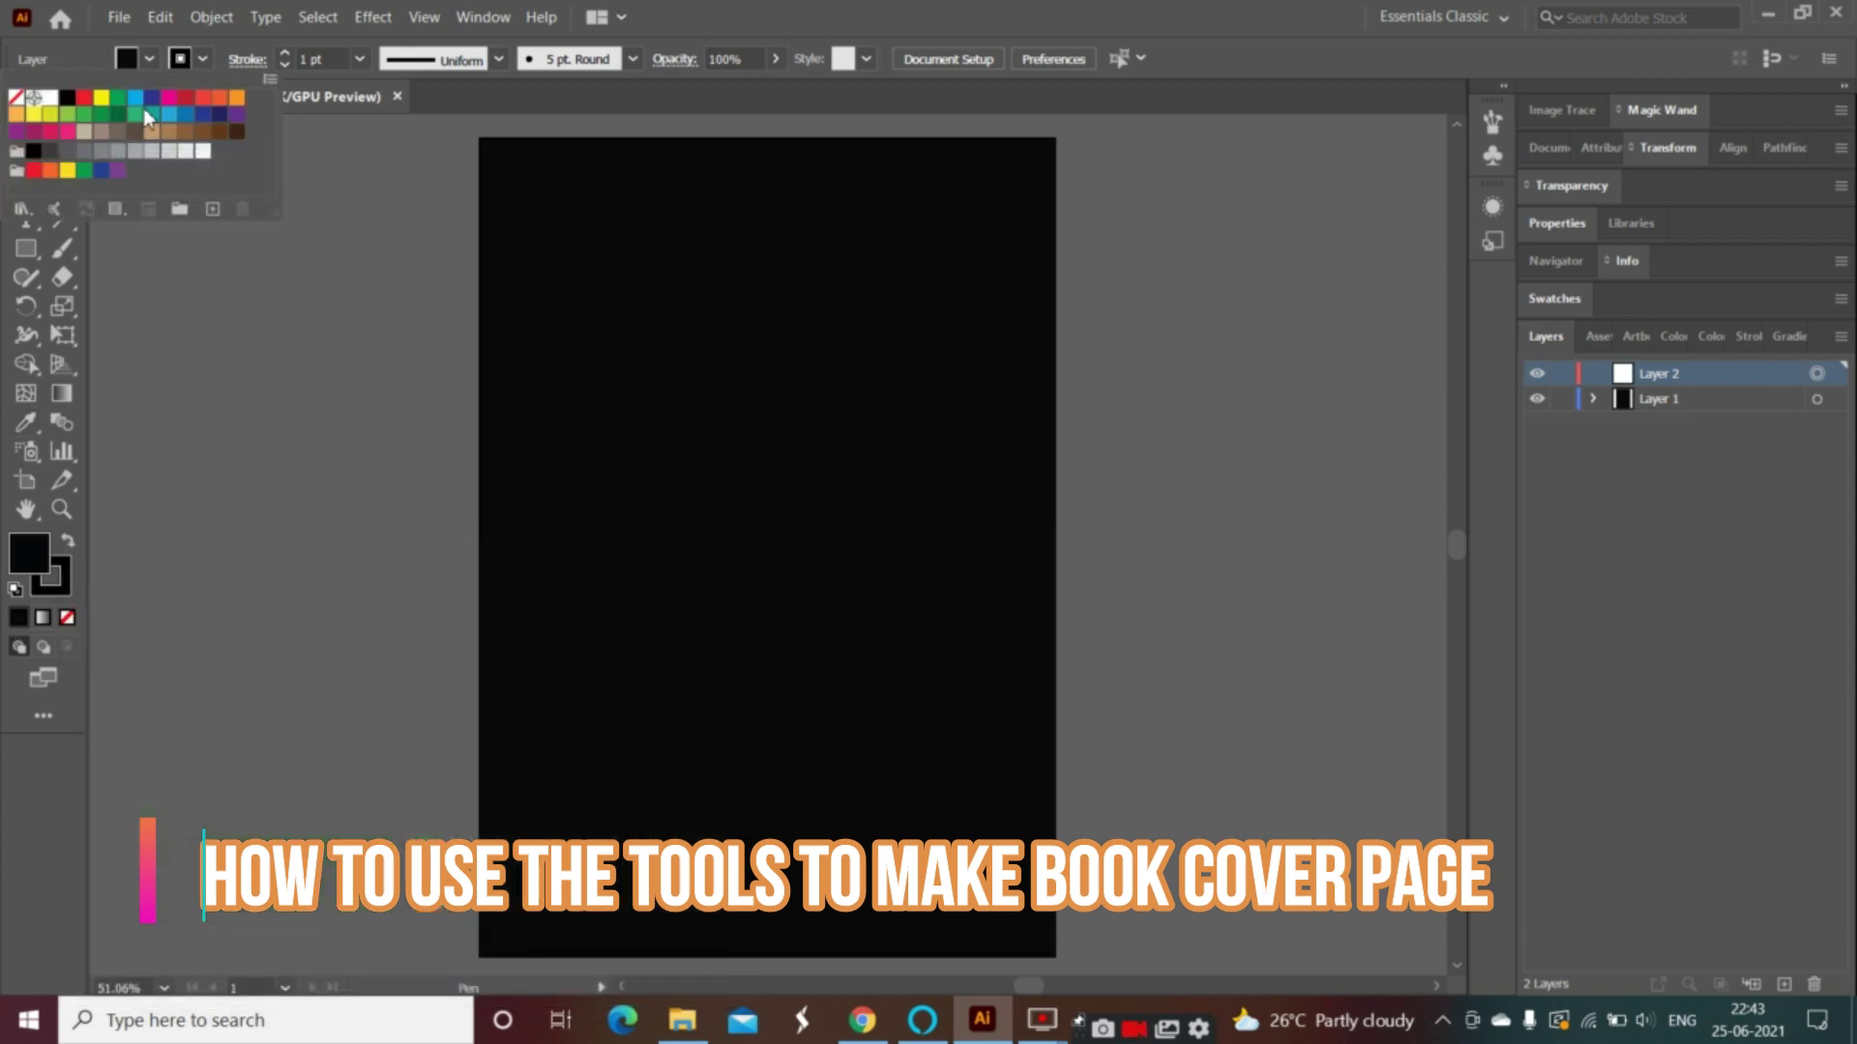
{"action": "left_click", "coordinate": [68, 115]}
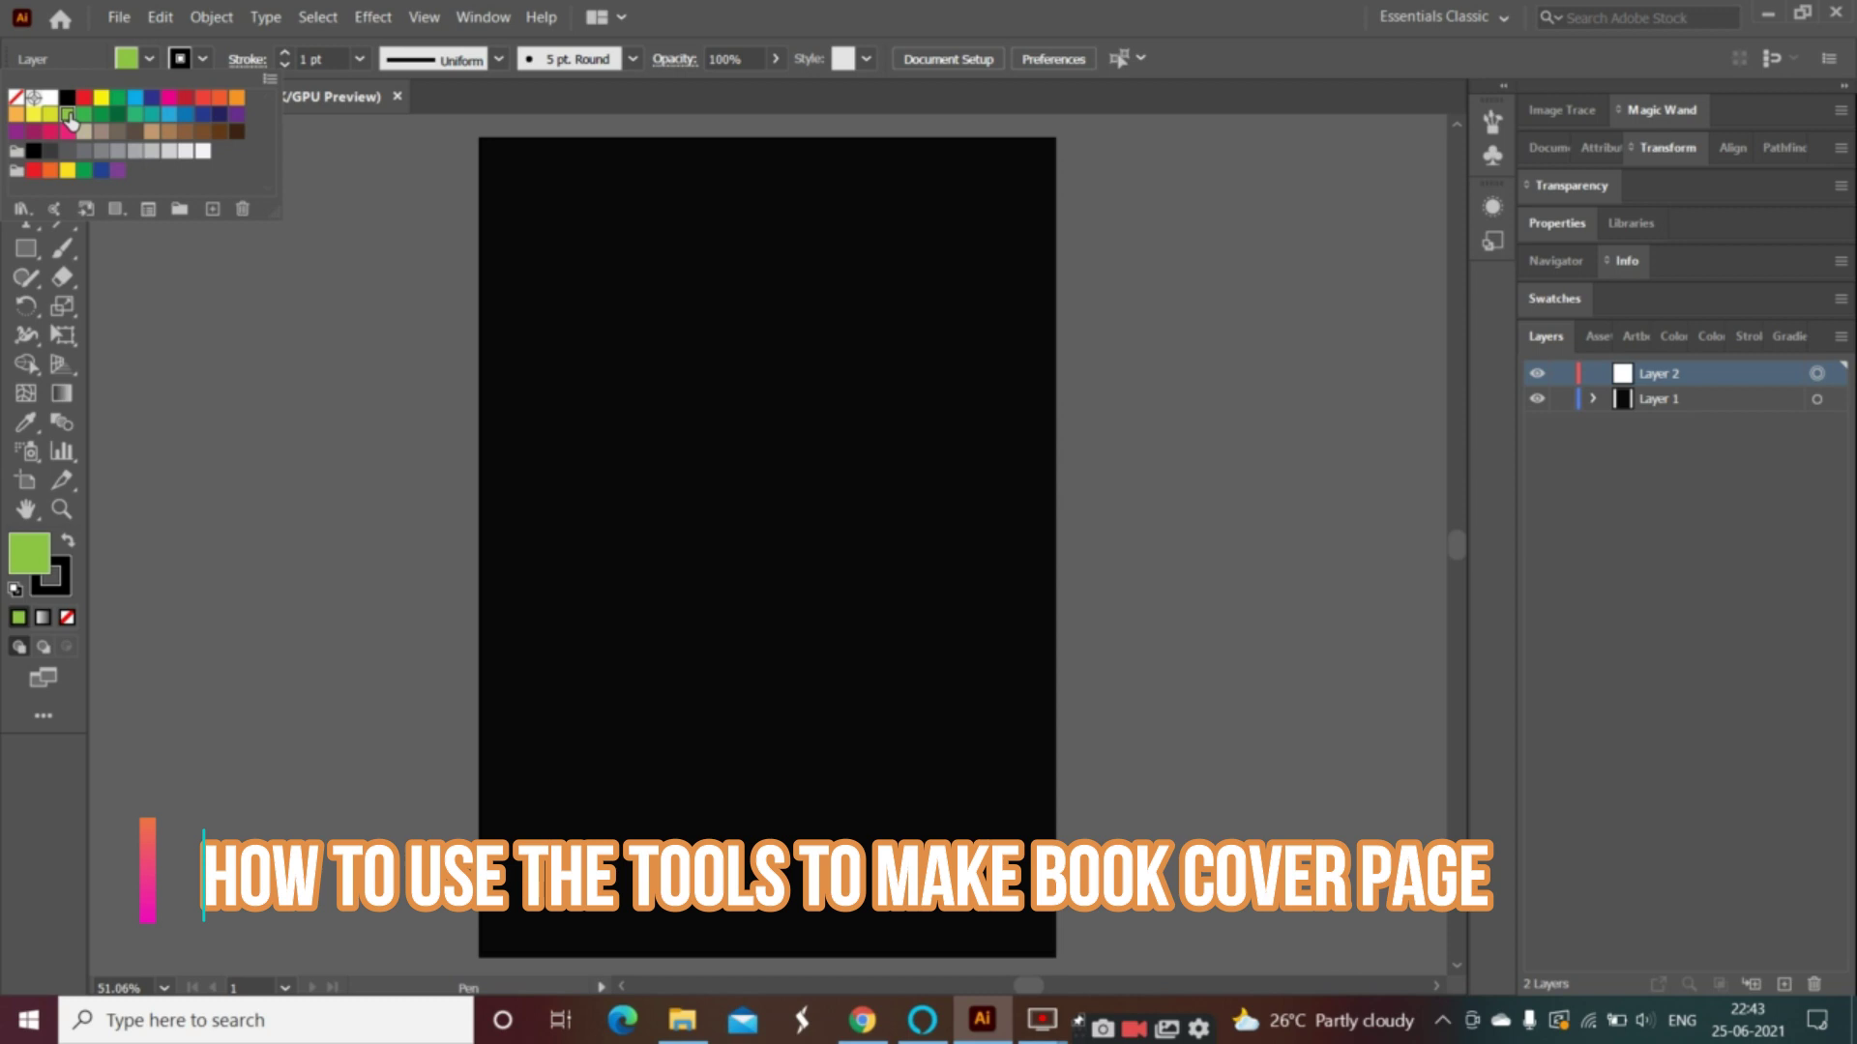
{"action": "left_click", "coordinate": [250, 281]}
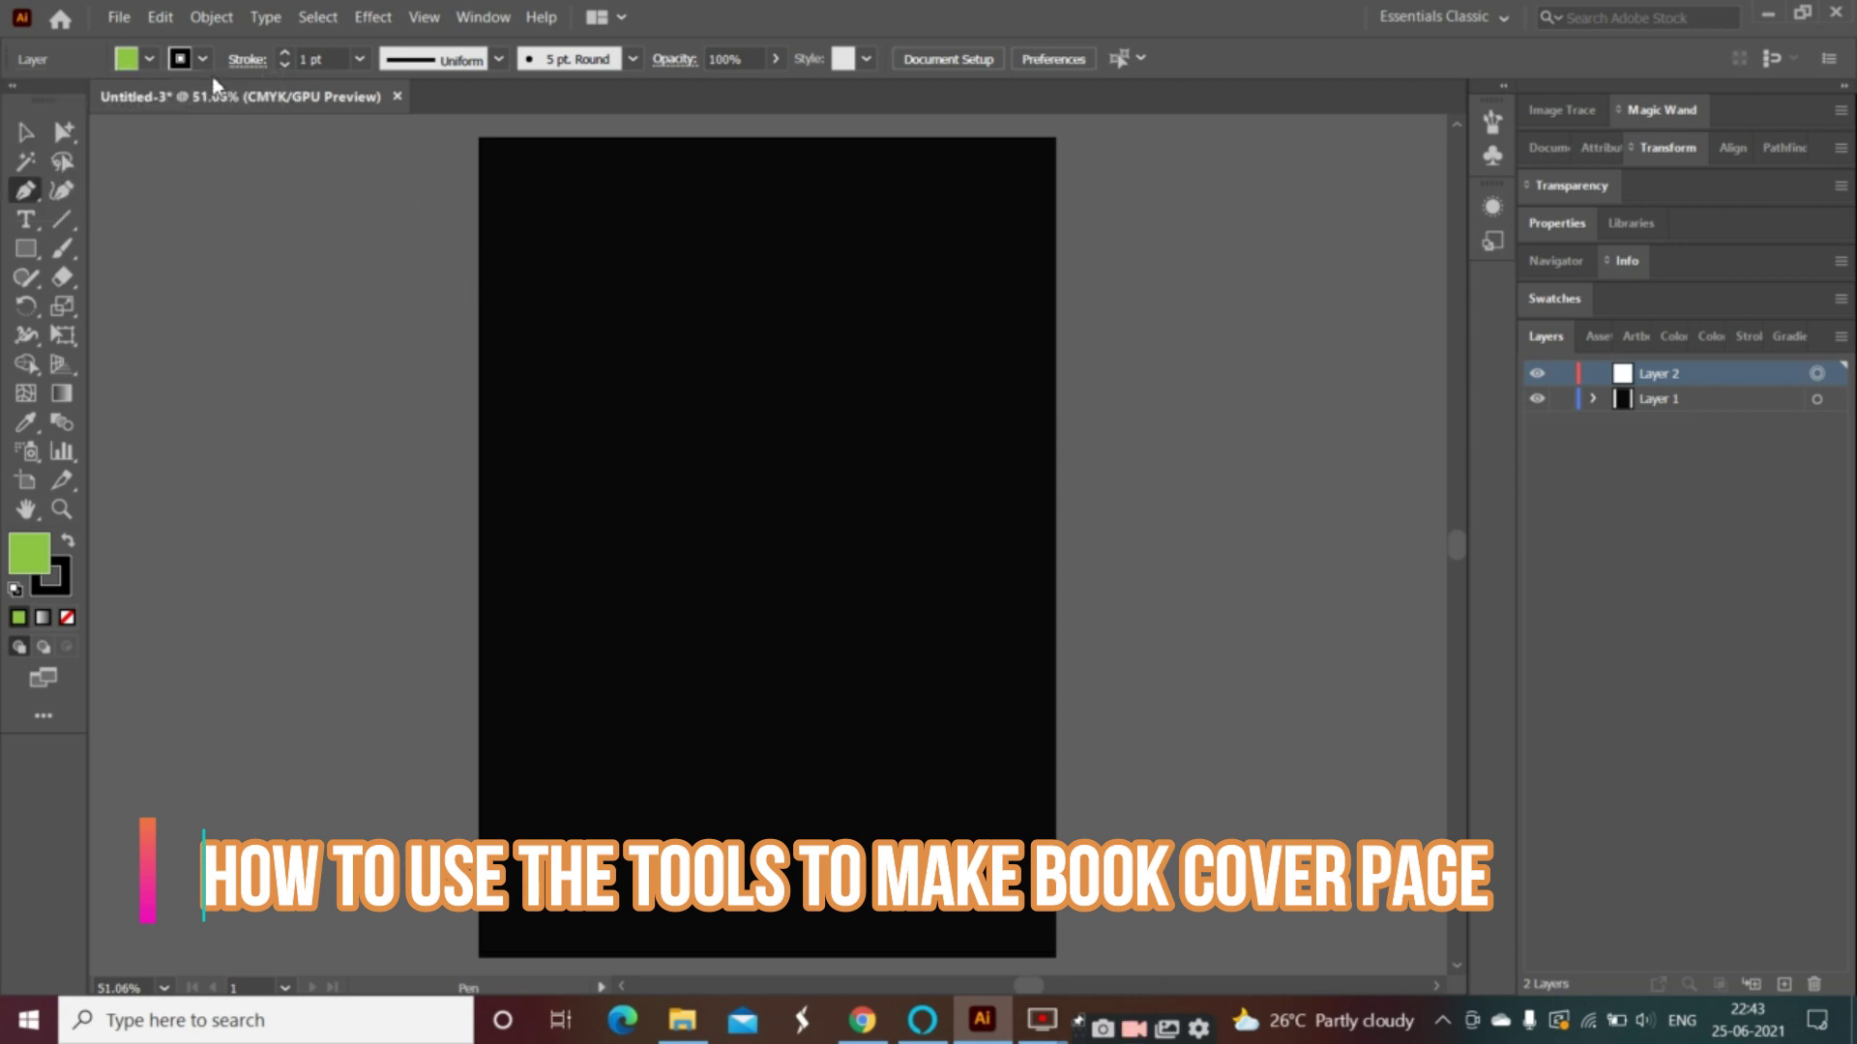
{"action": "left_click", "coordinate": [188, 67]}
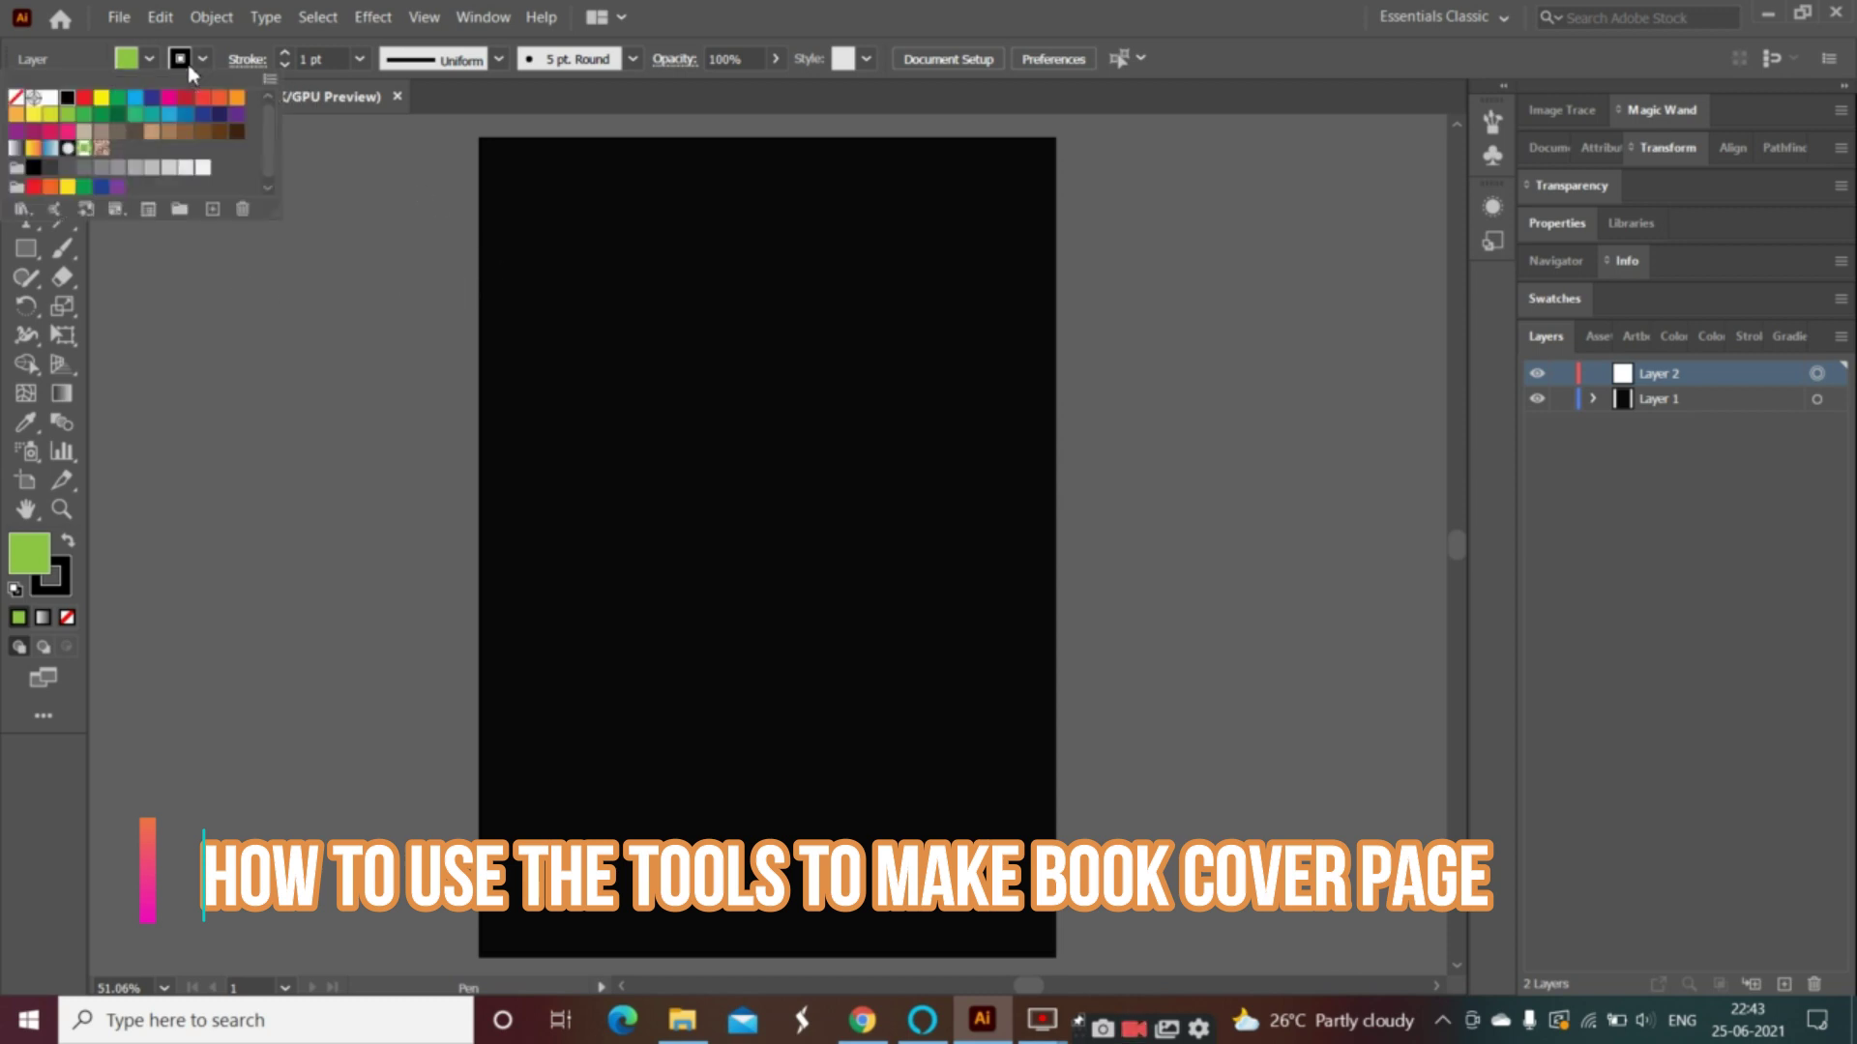
{"action": "left_click", "coordinate": [52, 98]}
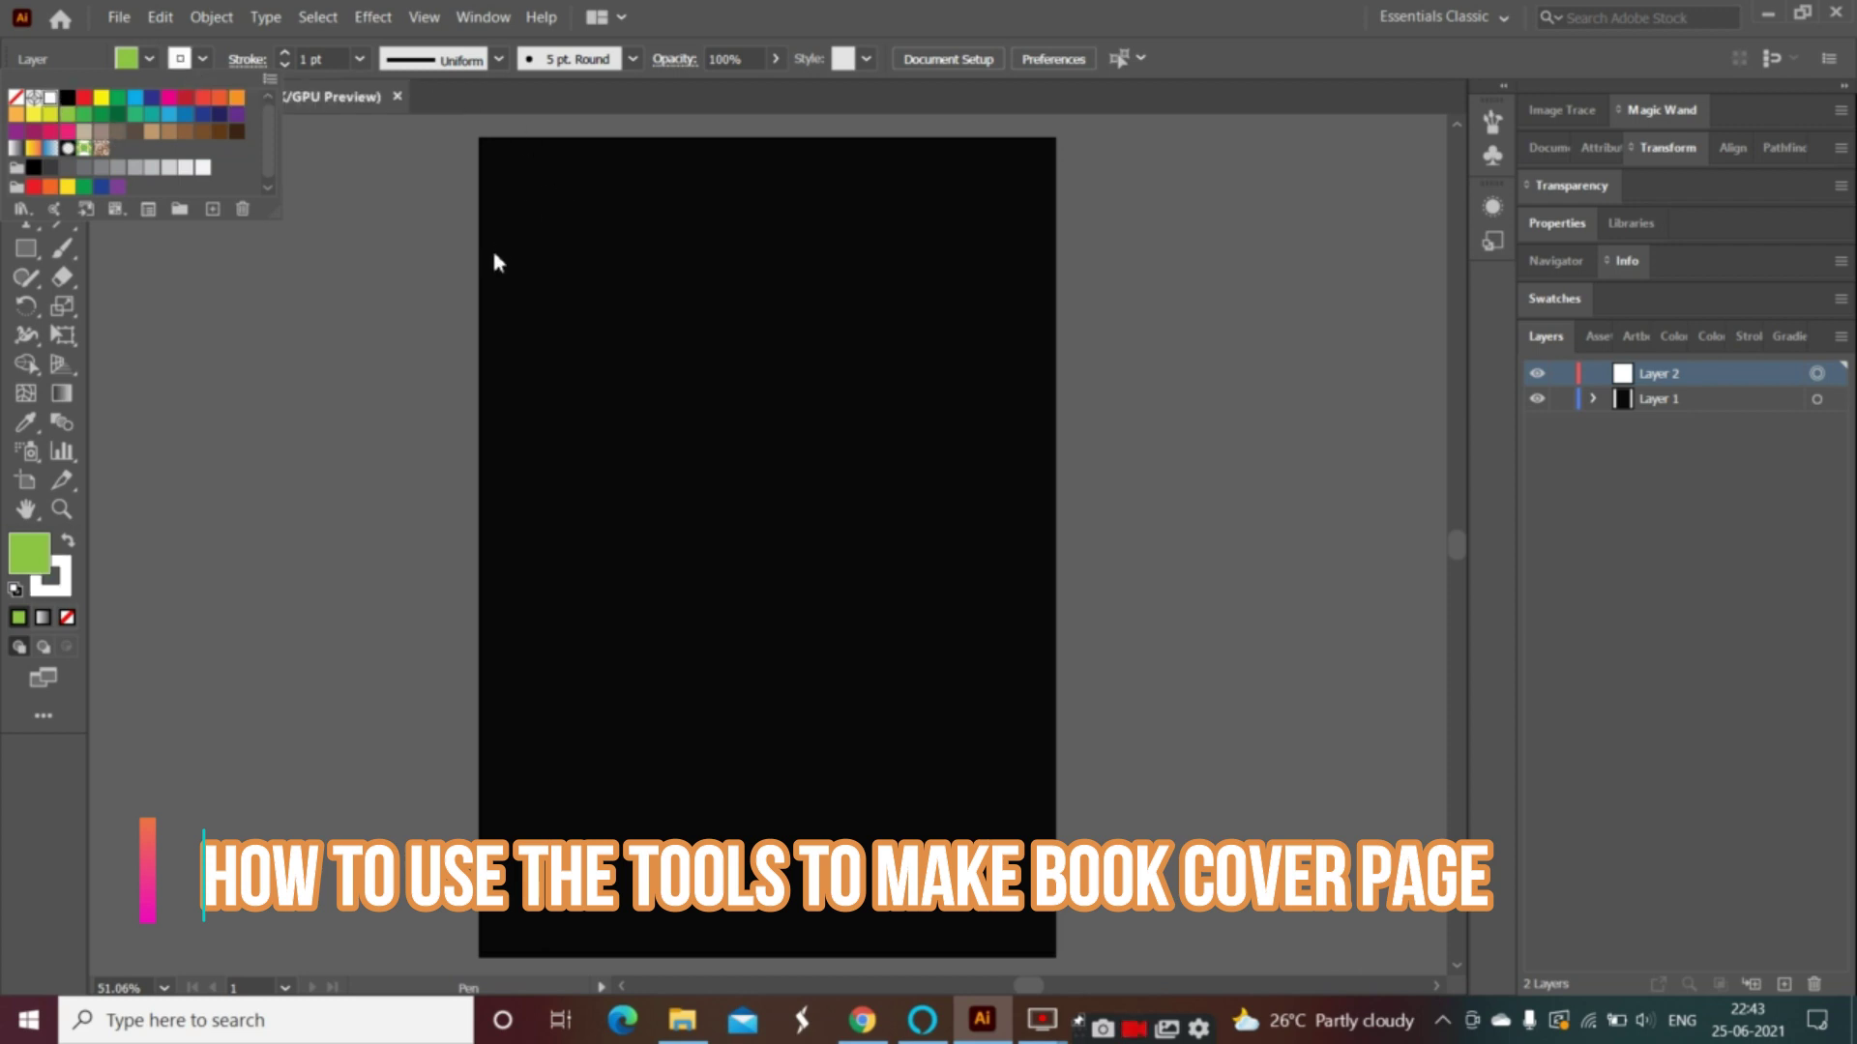
{"action": "left_click", "coordinate": [315, 199]}
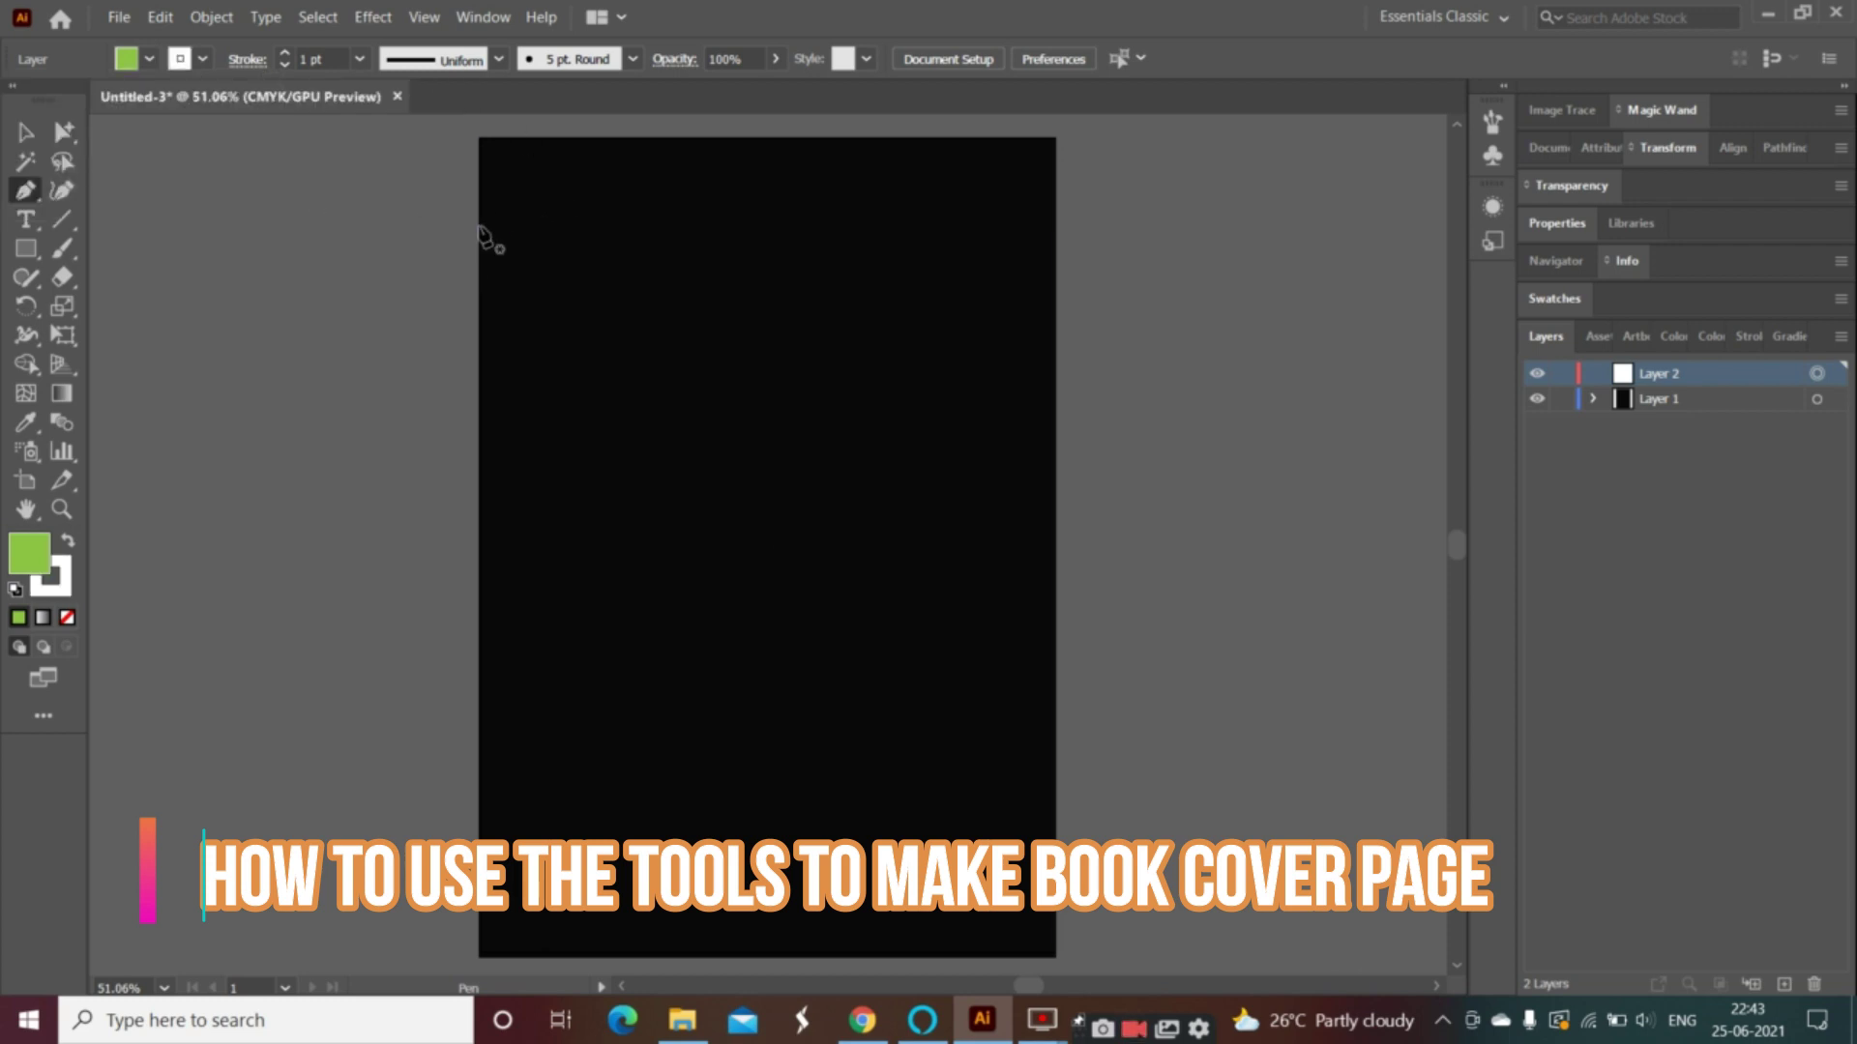
- Draw a triangle on the artboard's left edge from its top corner through about X 50, Y 109 mm to about X 0, Y 189 mm
{"action": "left_click", "coordinate": [481, 142]}
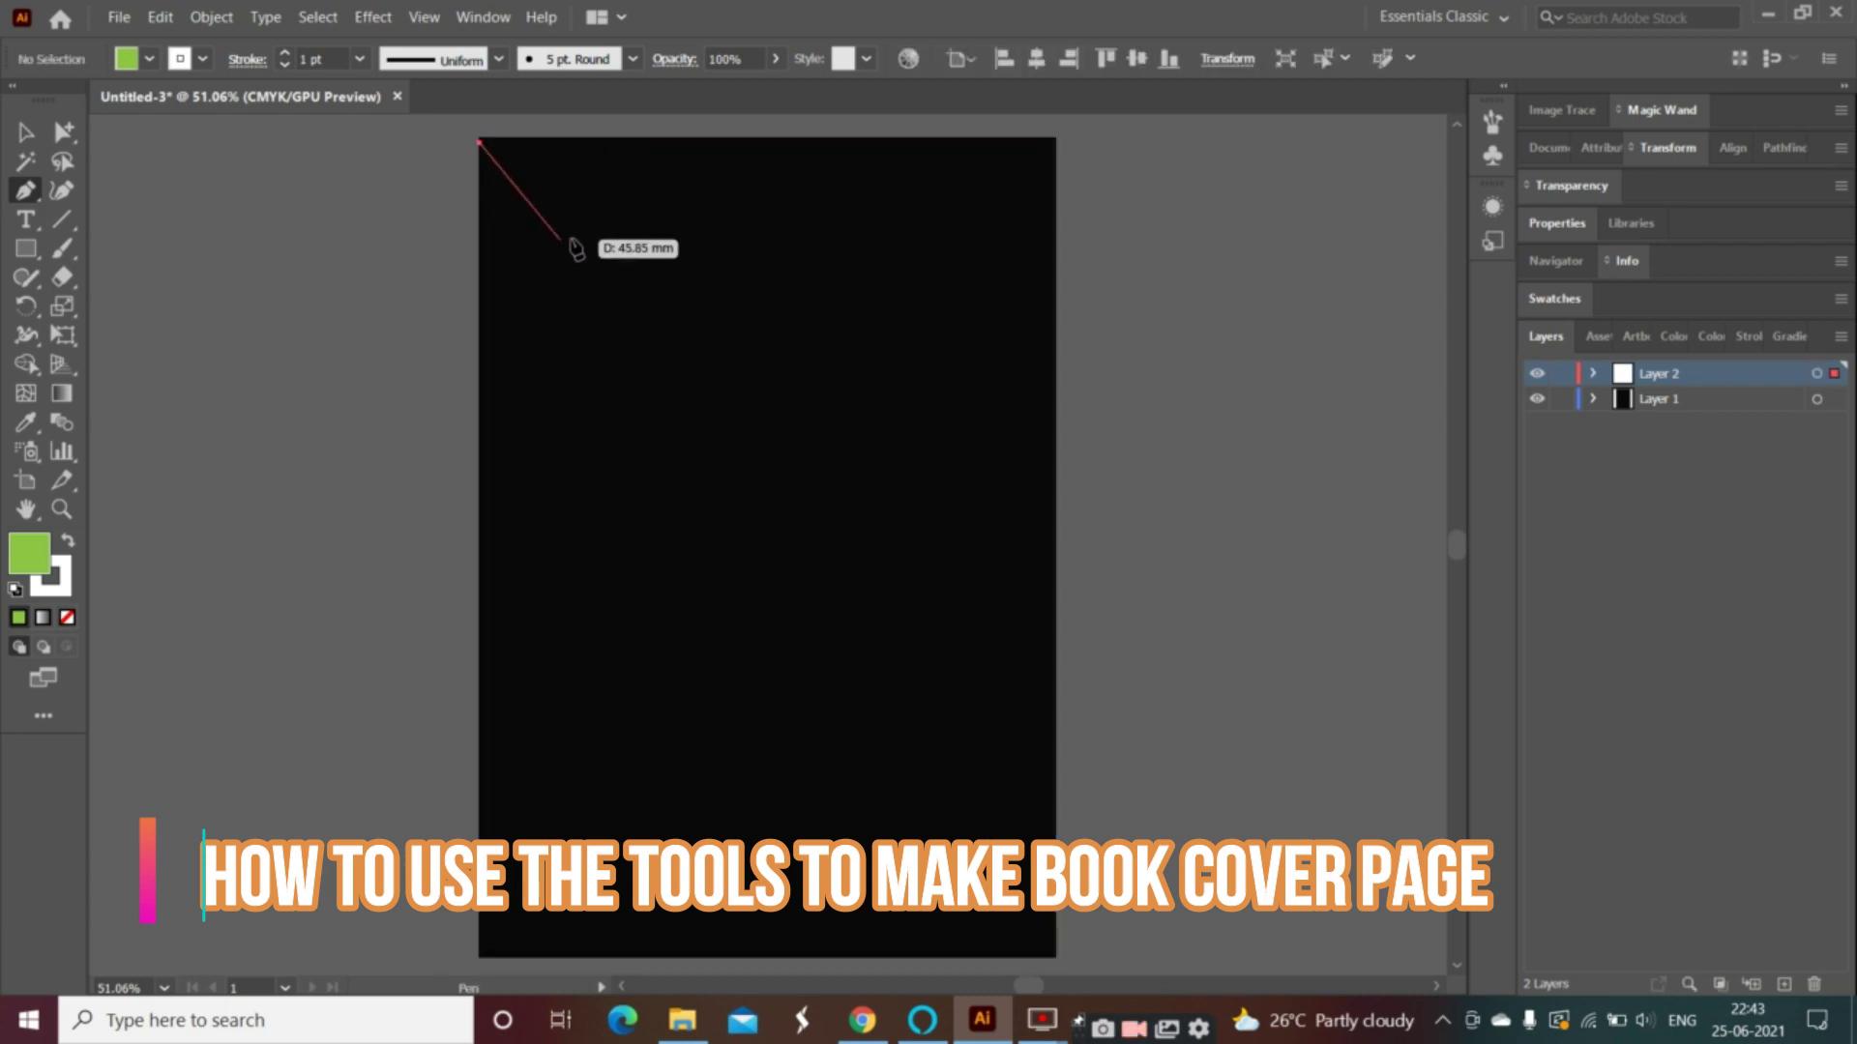
{"action": "left_click", "coordinate": [616, 437]}
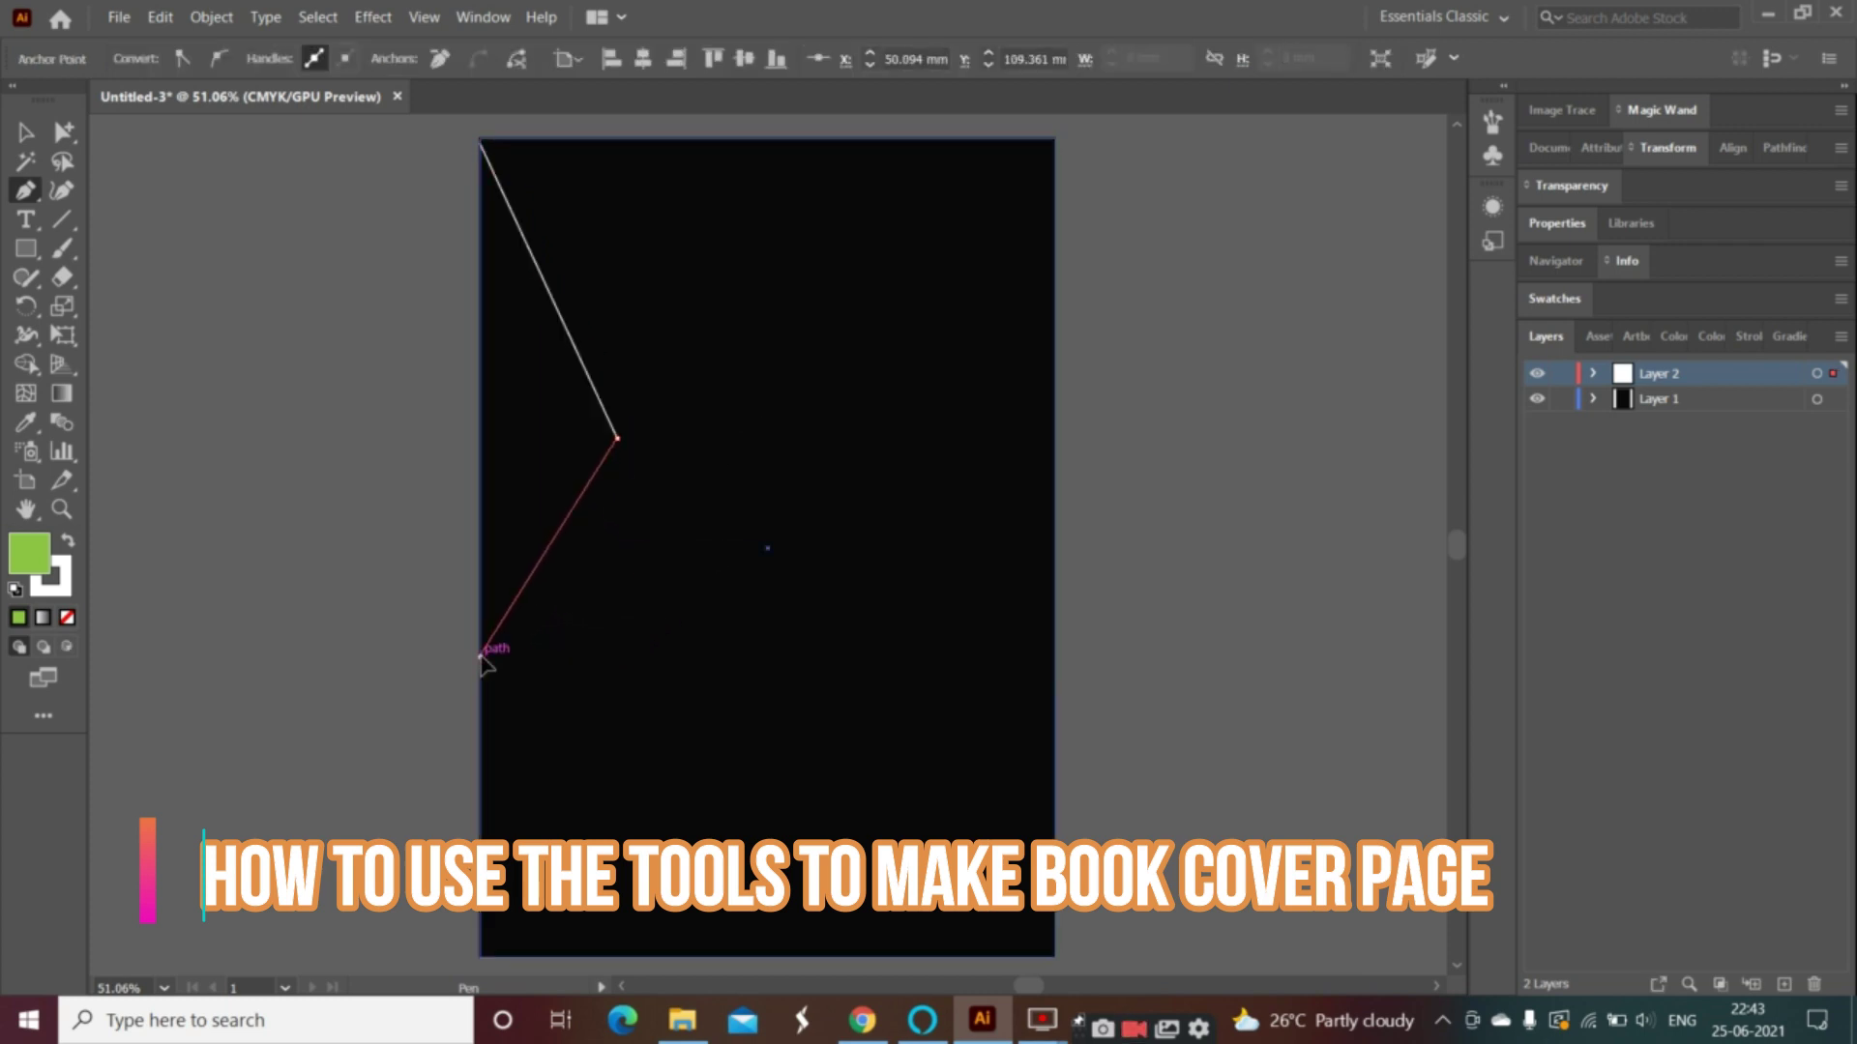
{"action": "left_click", "coordinate": [481, 657]}
{"action": "left_click", "coordinate": [633, 839]}
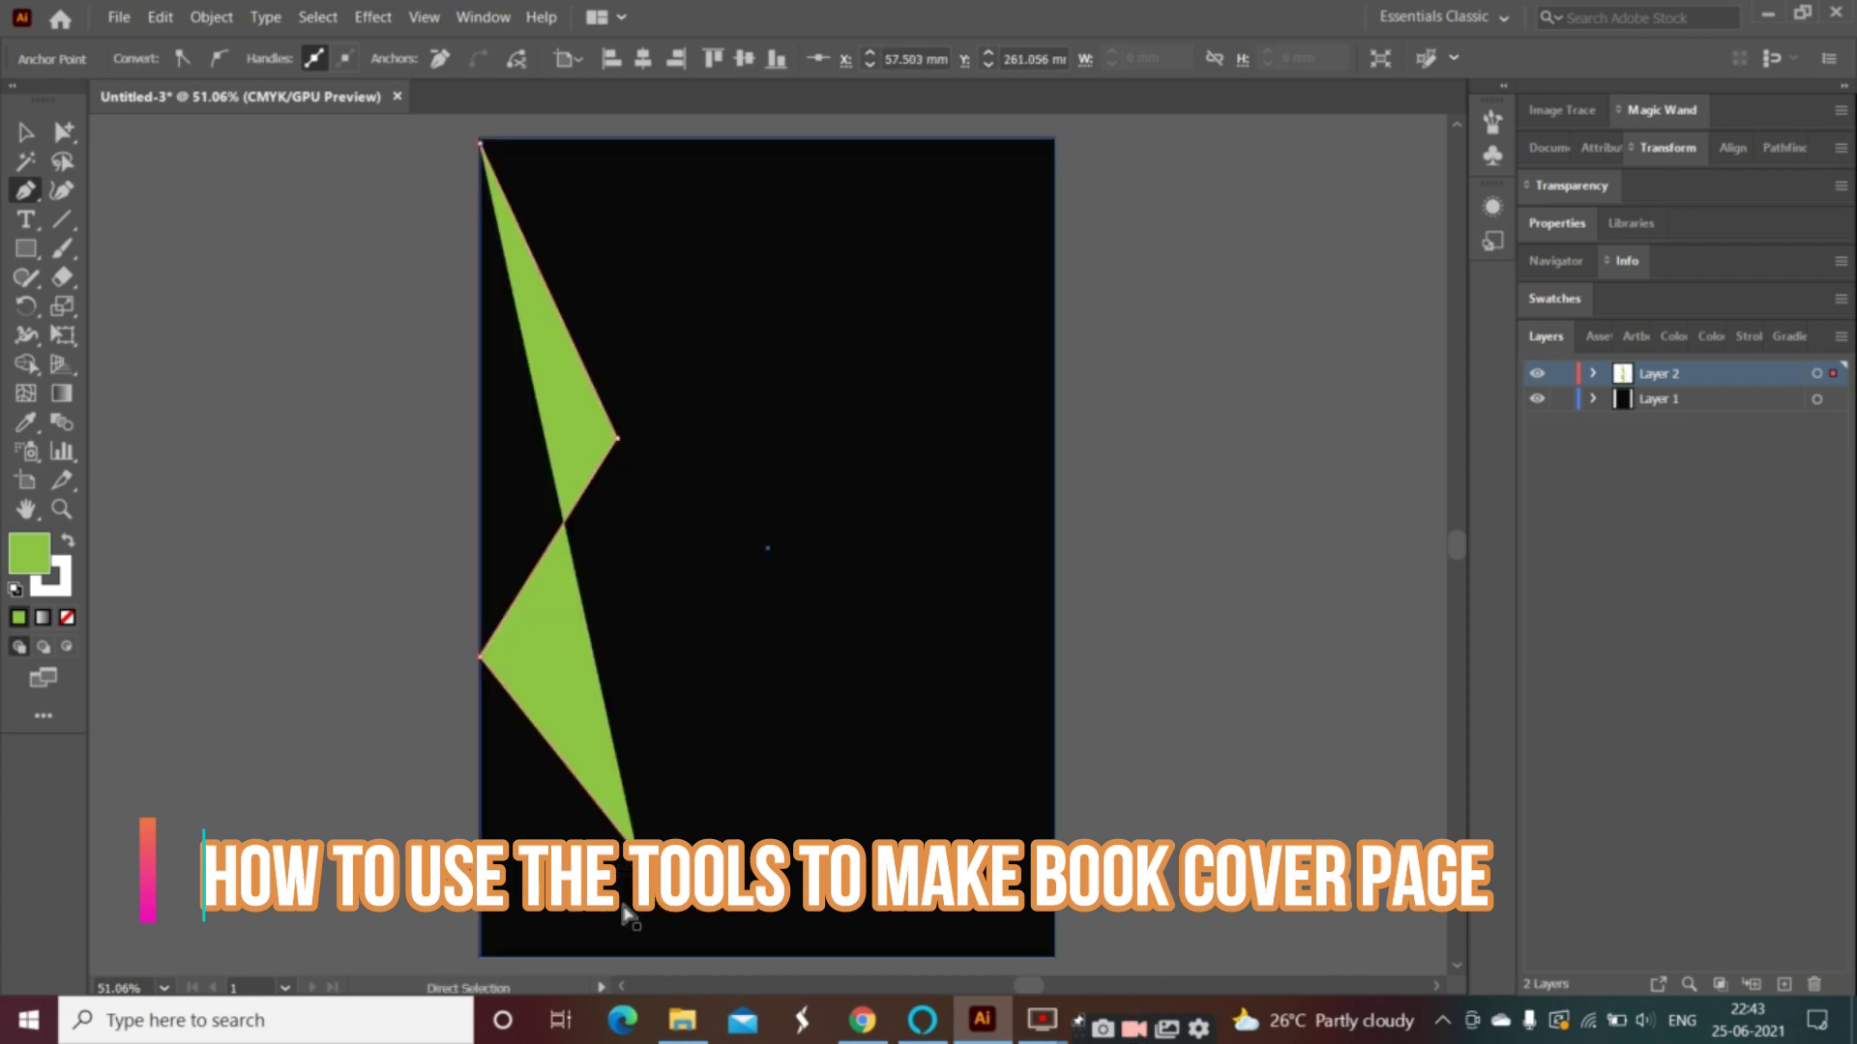
{"action": "key", "text": "ctrl+z"}
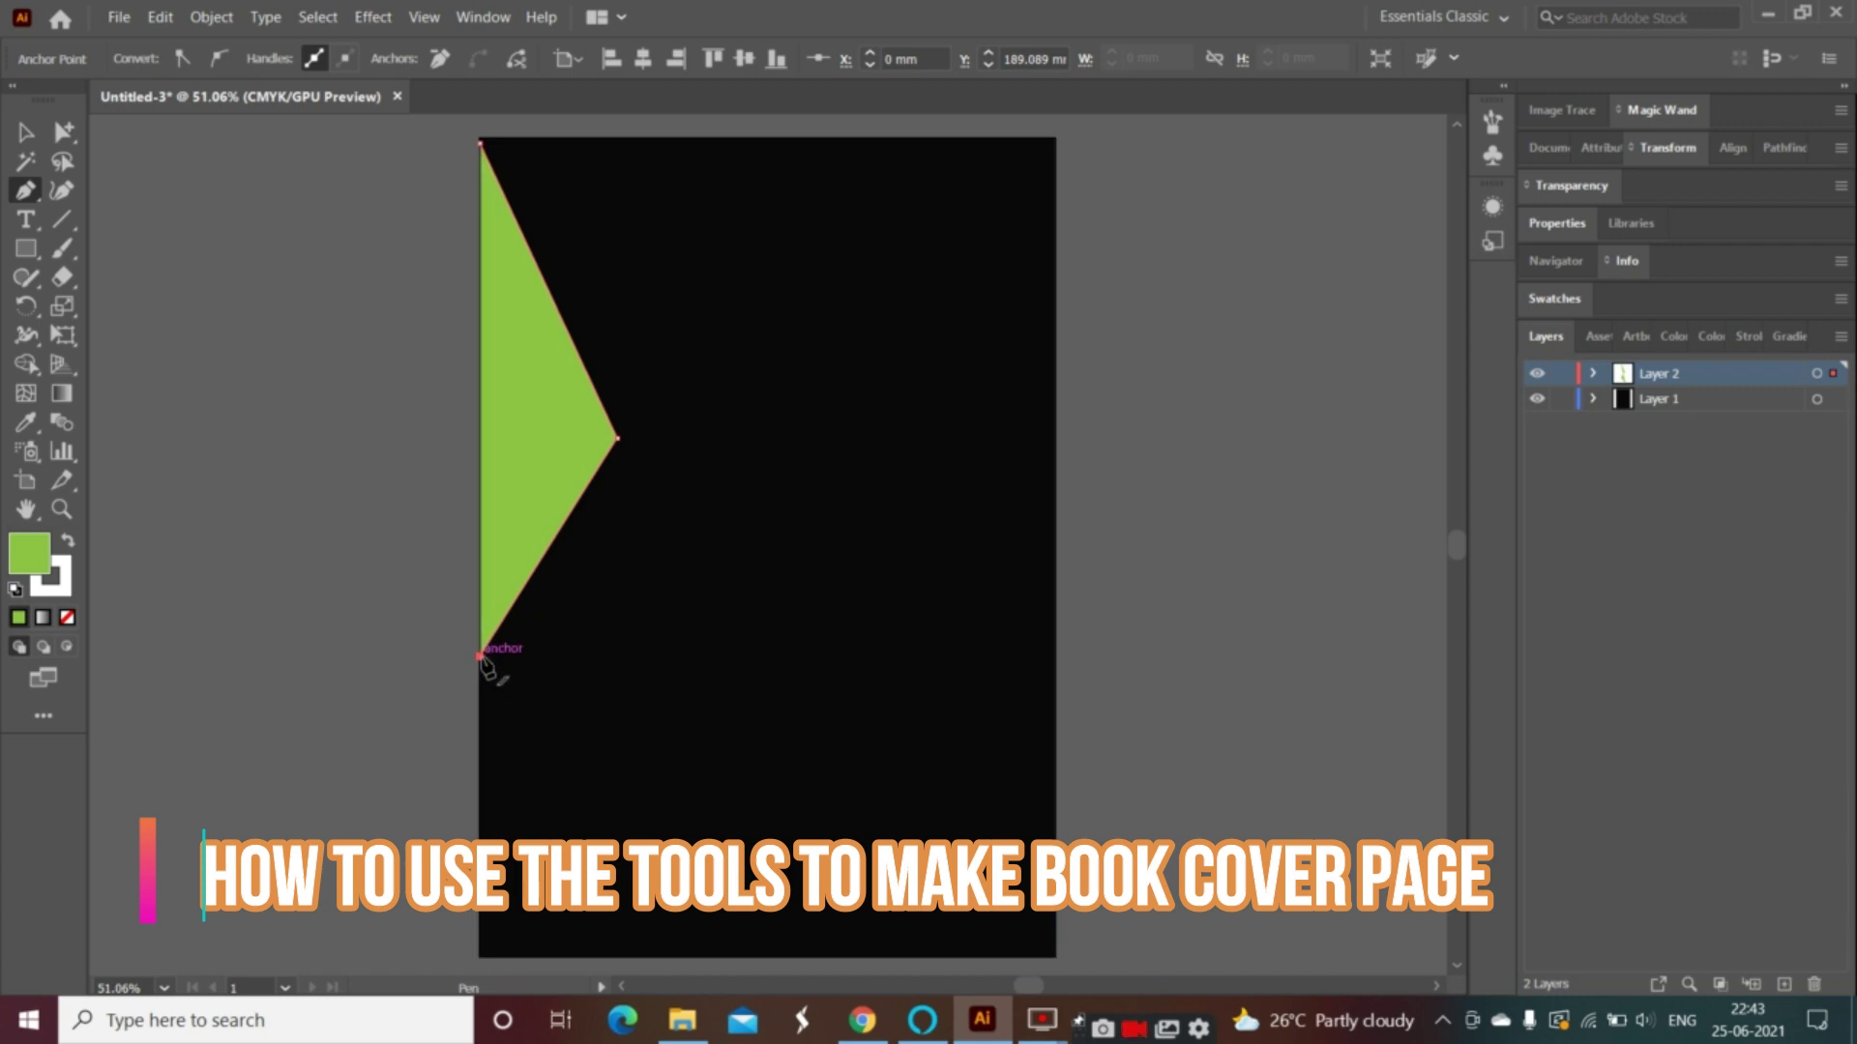
- Duplicate the green triangle slightly below the original, and duplicate it again farther down the artboard's left edge
{"action": "left_click", "coordinate": [36, 131]}
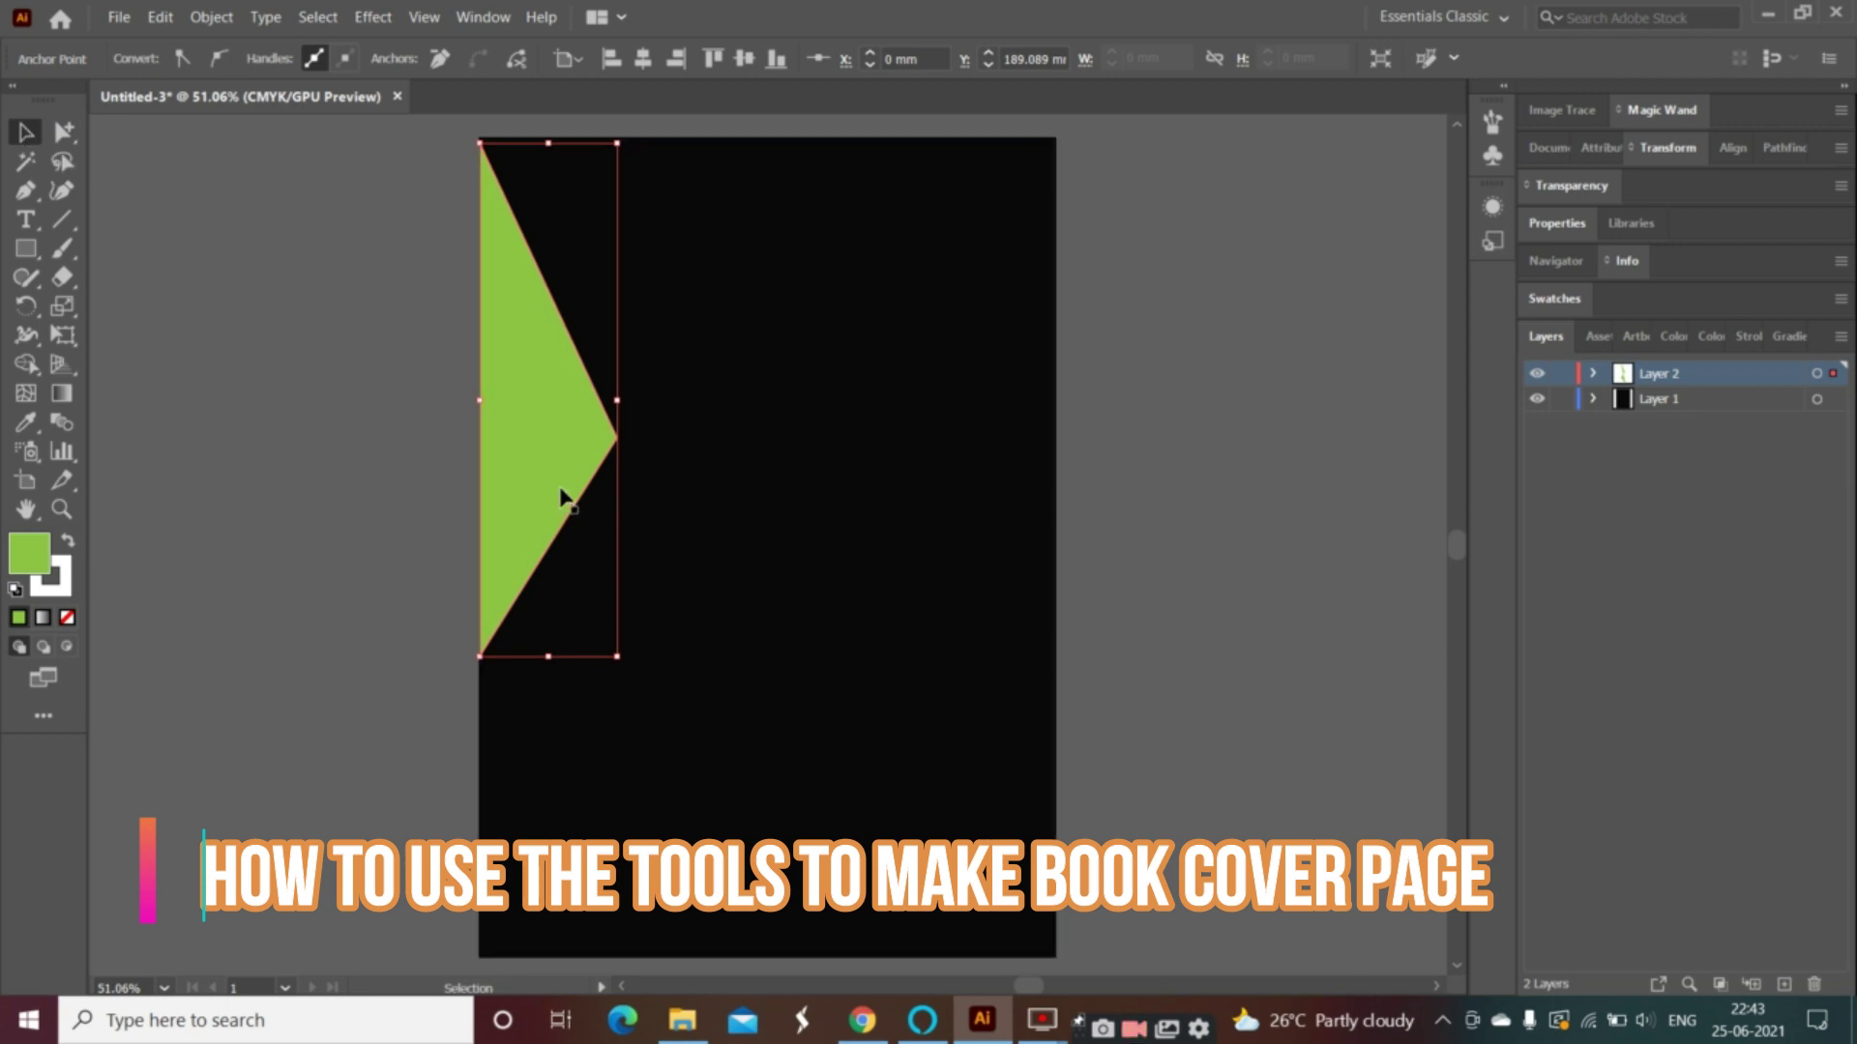
{"action": "left_click_drag", "start_coordinate": [560, 487], "coordinate": [560, 496]}
{"action": "left_click_drag", "start_coordinate": [560, 529], "coordinate": [560, 751]}
{"action": "left_click_drag", "start_coordinate": [560, 752], "coordinate": [565, 836]}
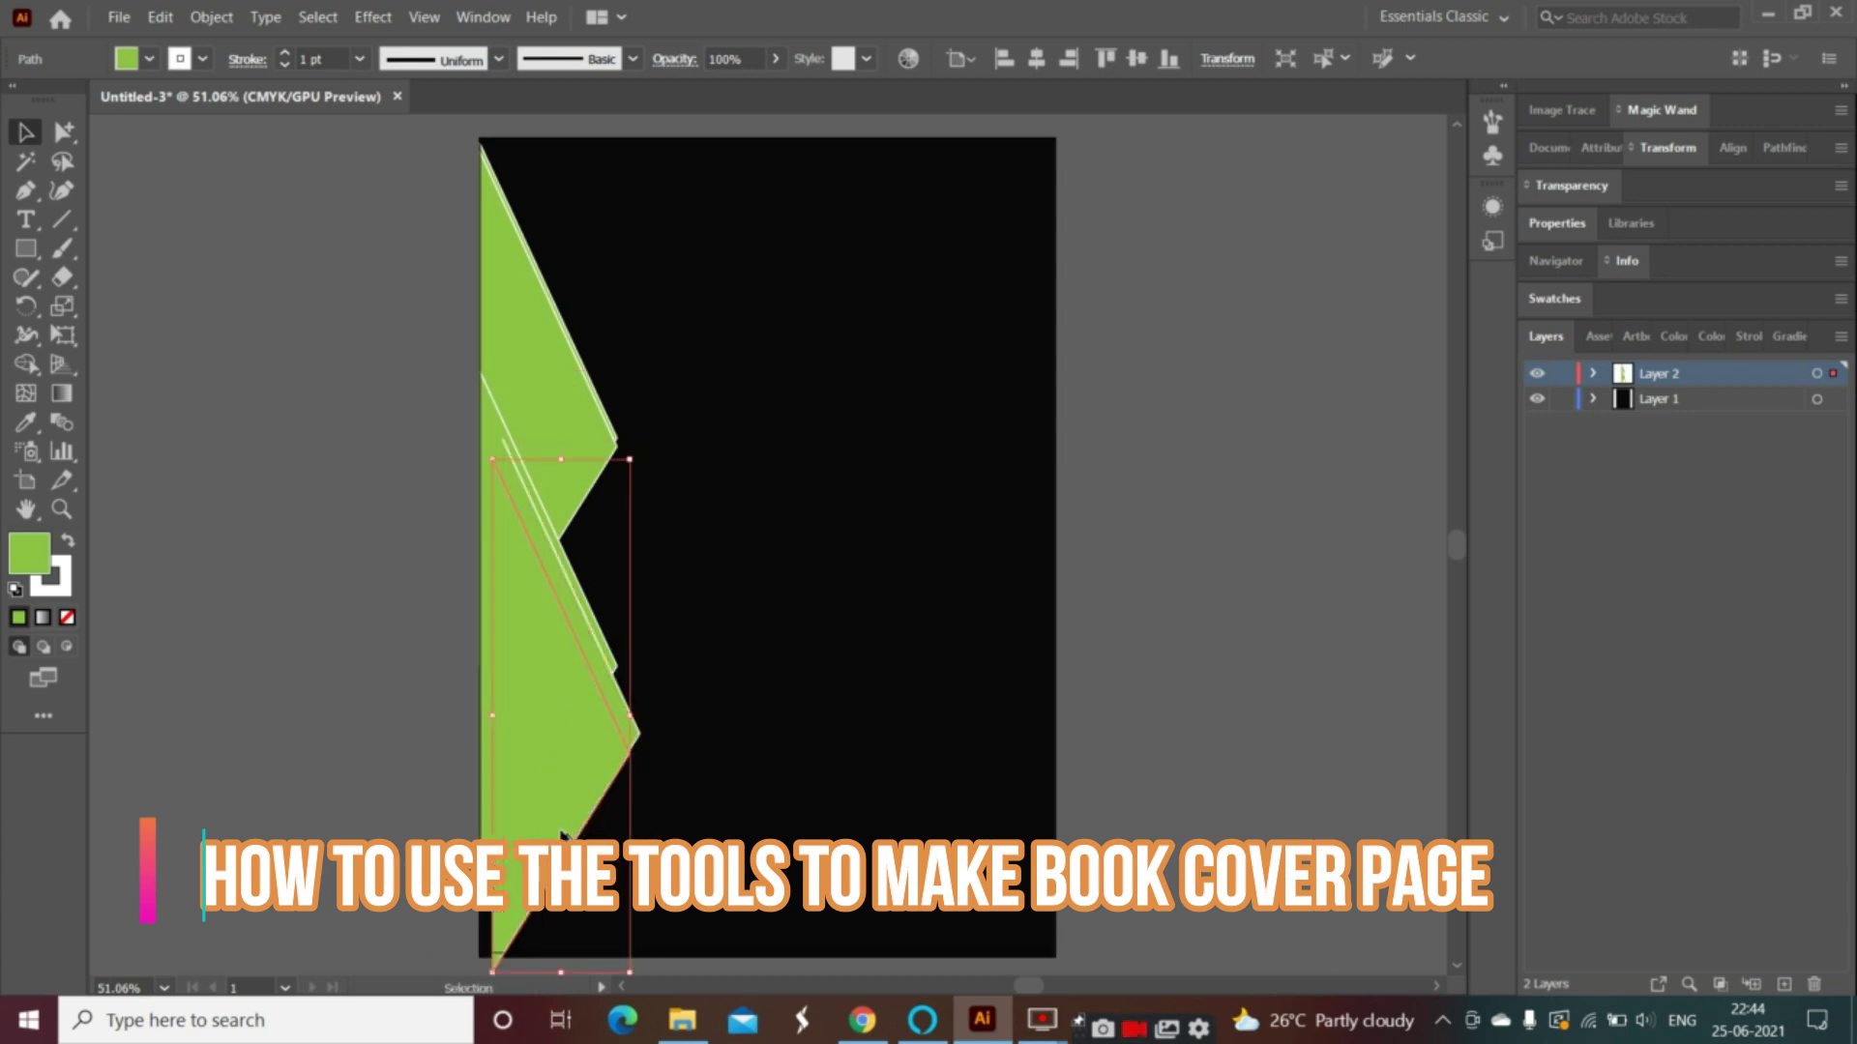
{"action": "key", "text": "ctrl+z"}
{"action": "key", "text": "ctrl+z"}
{"action": "key", "text": "ctrl+z"}
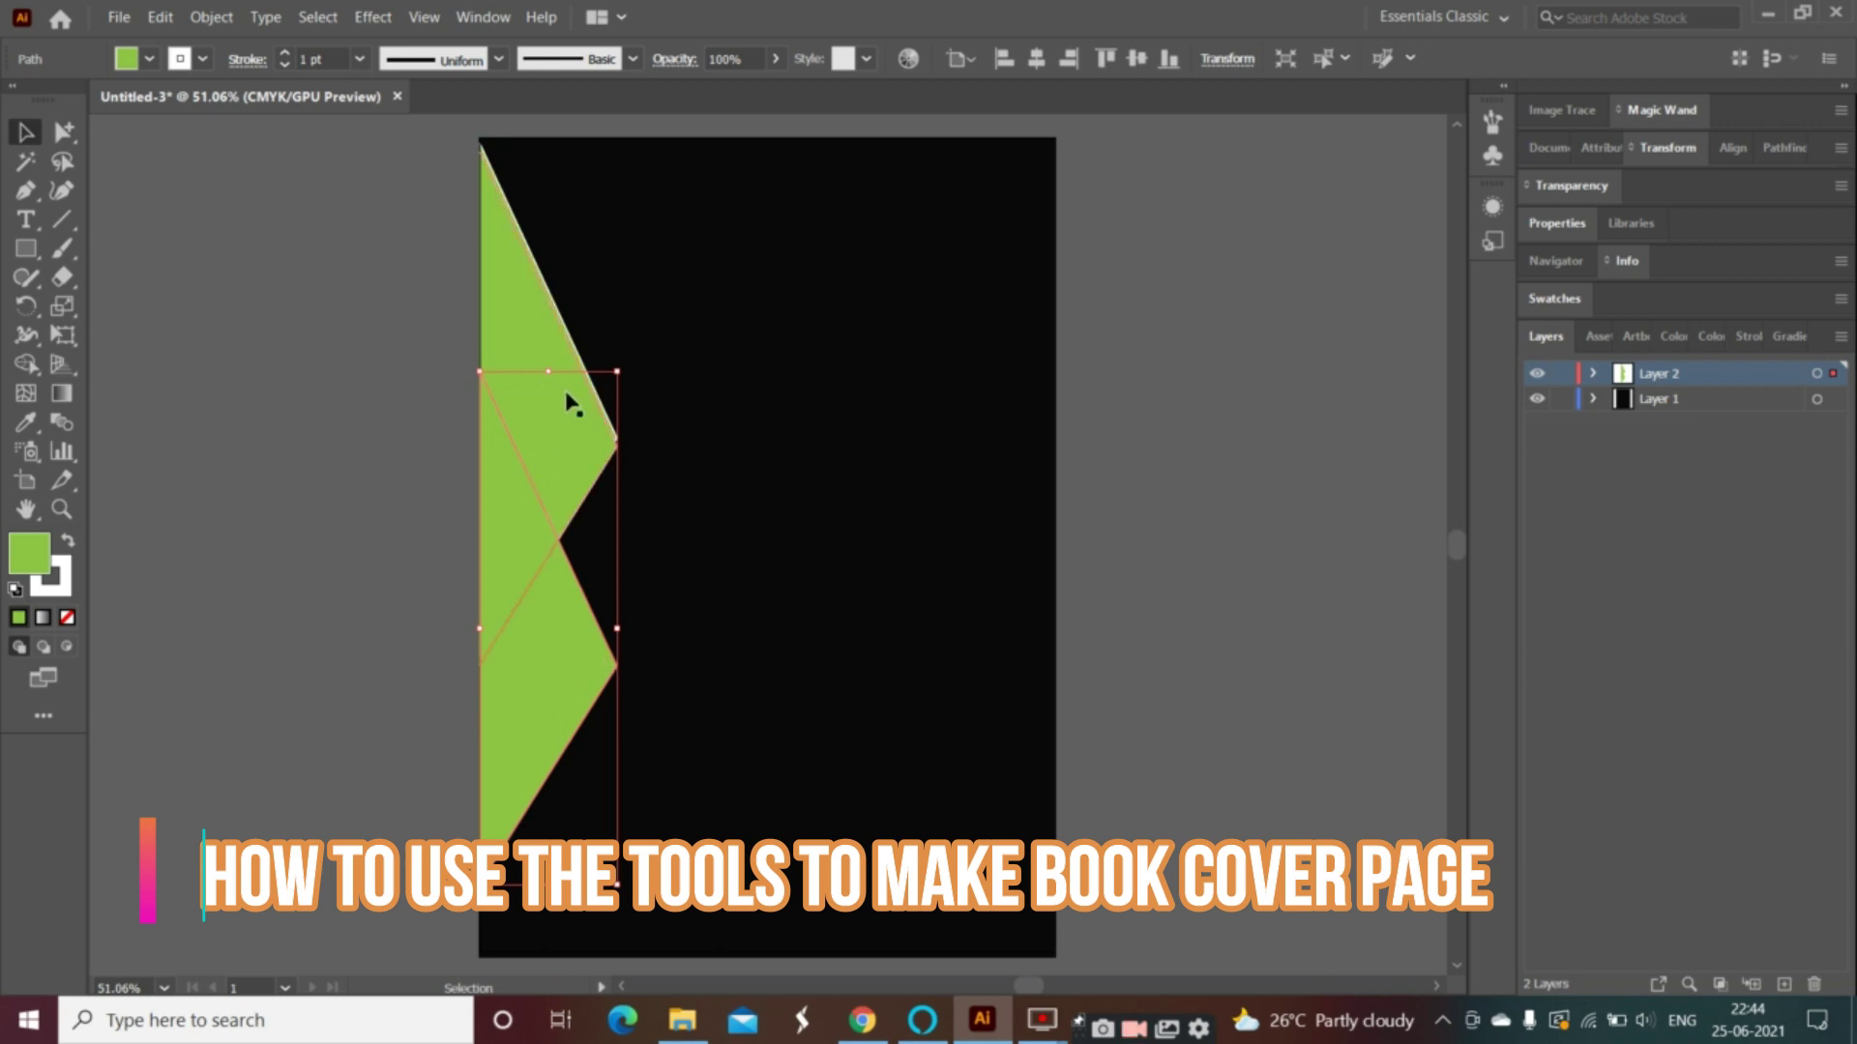
- Isolate the upper triangle copy and narrow it from its right side, exposing a strip of the original triangle behind it
{"action": "double_click", "coordinate": [566, 363]}
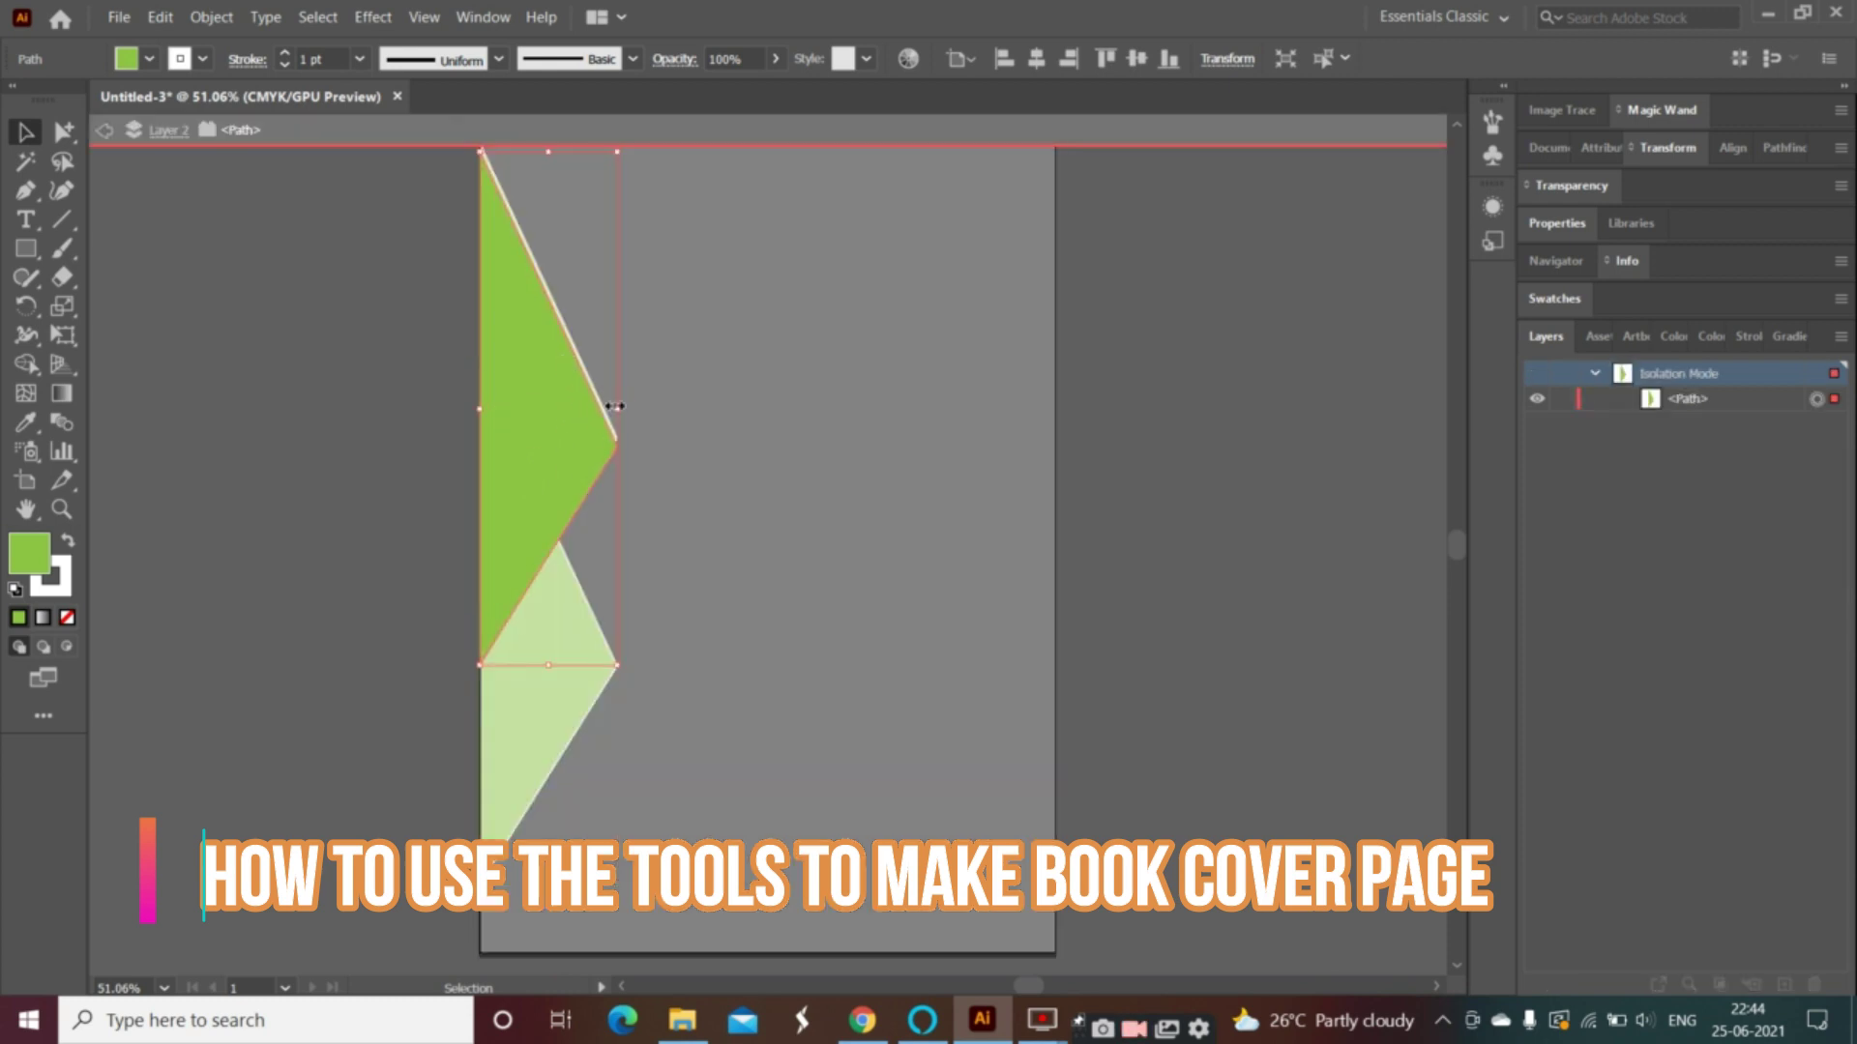
{"action": "left_click_drag", "start_coordinate": [617, 408], "coordinate": [591, 408]}
{"action": "left_click", "coordinate": [569, 638]}
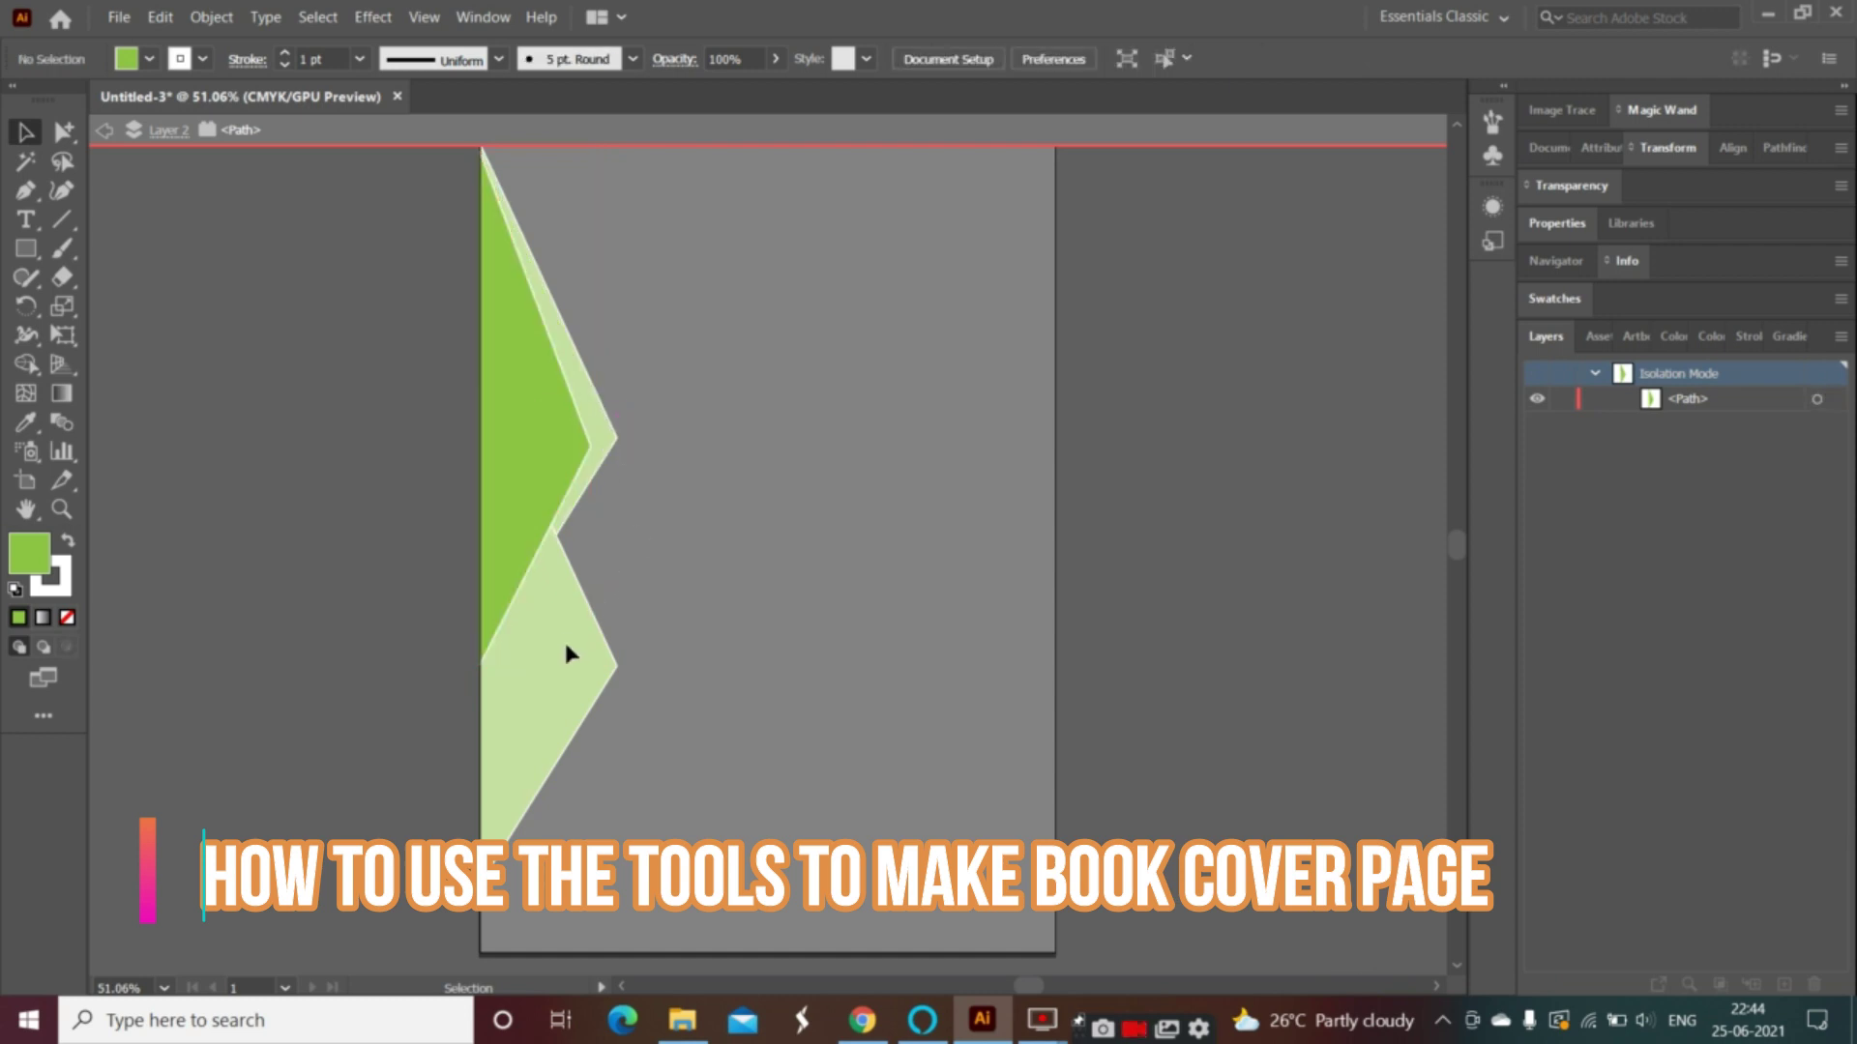
{"action": "left_click", "coordinate": [102, 132]}
- Leave isolation mode and duplicate the lower green triangle, offsetting the copy slightly to the right of the original
{"action": "left_click", "coordinate": [604, 672]}
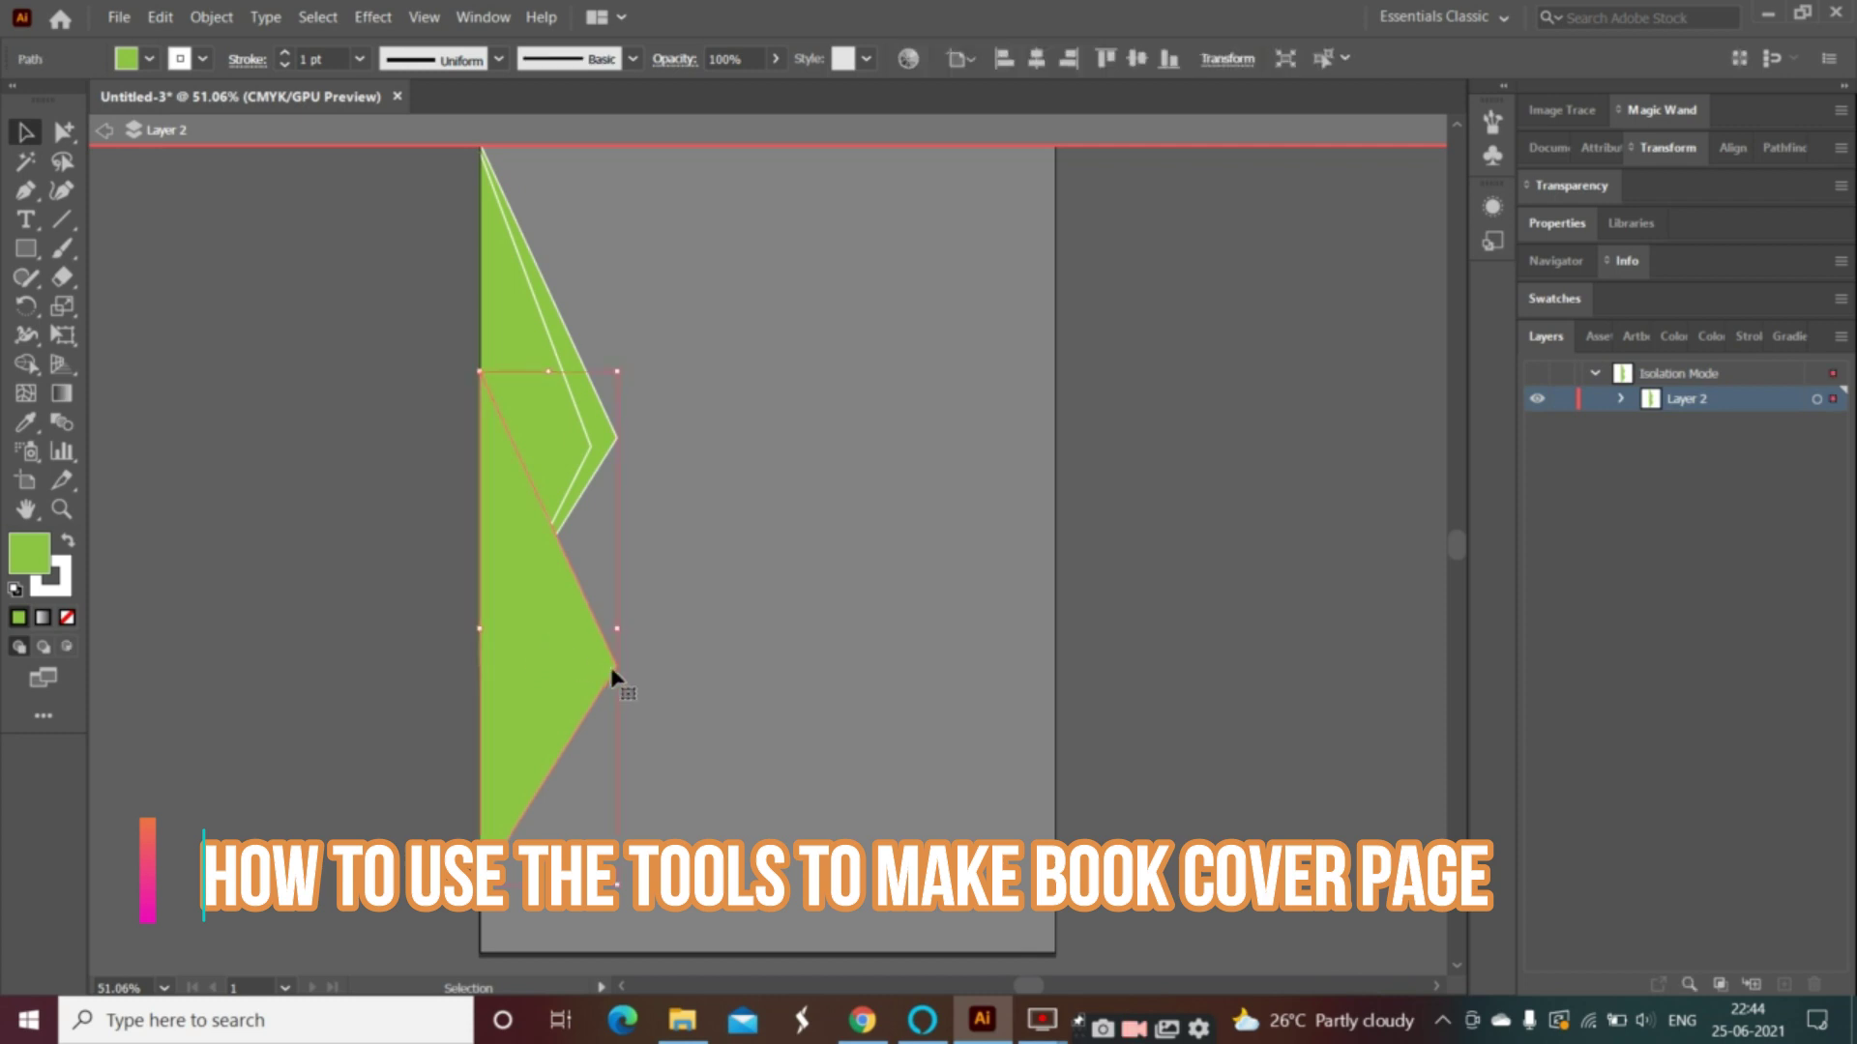
{"action": "key", "text": "ctrl+alt"}
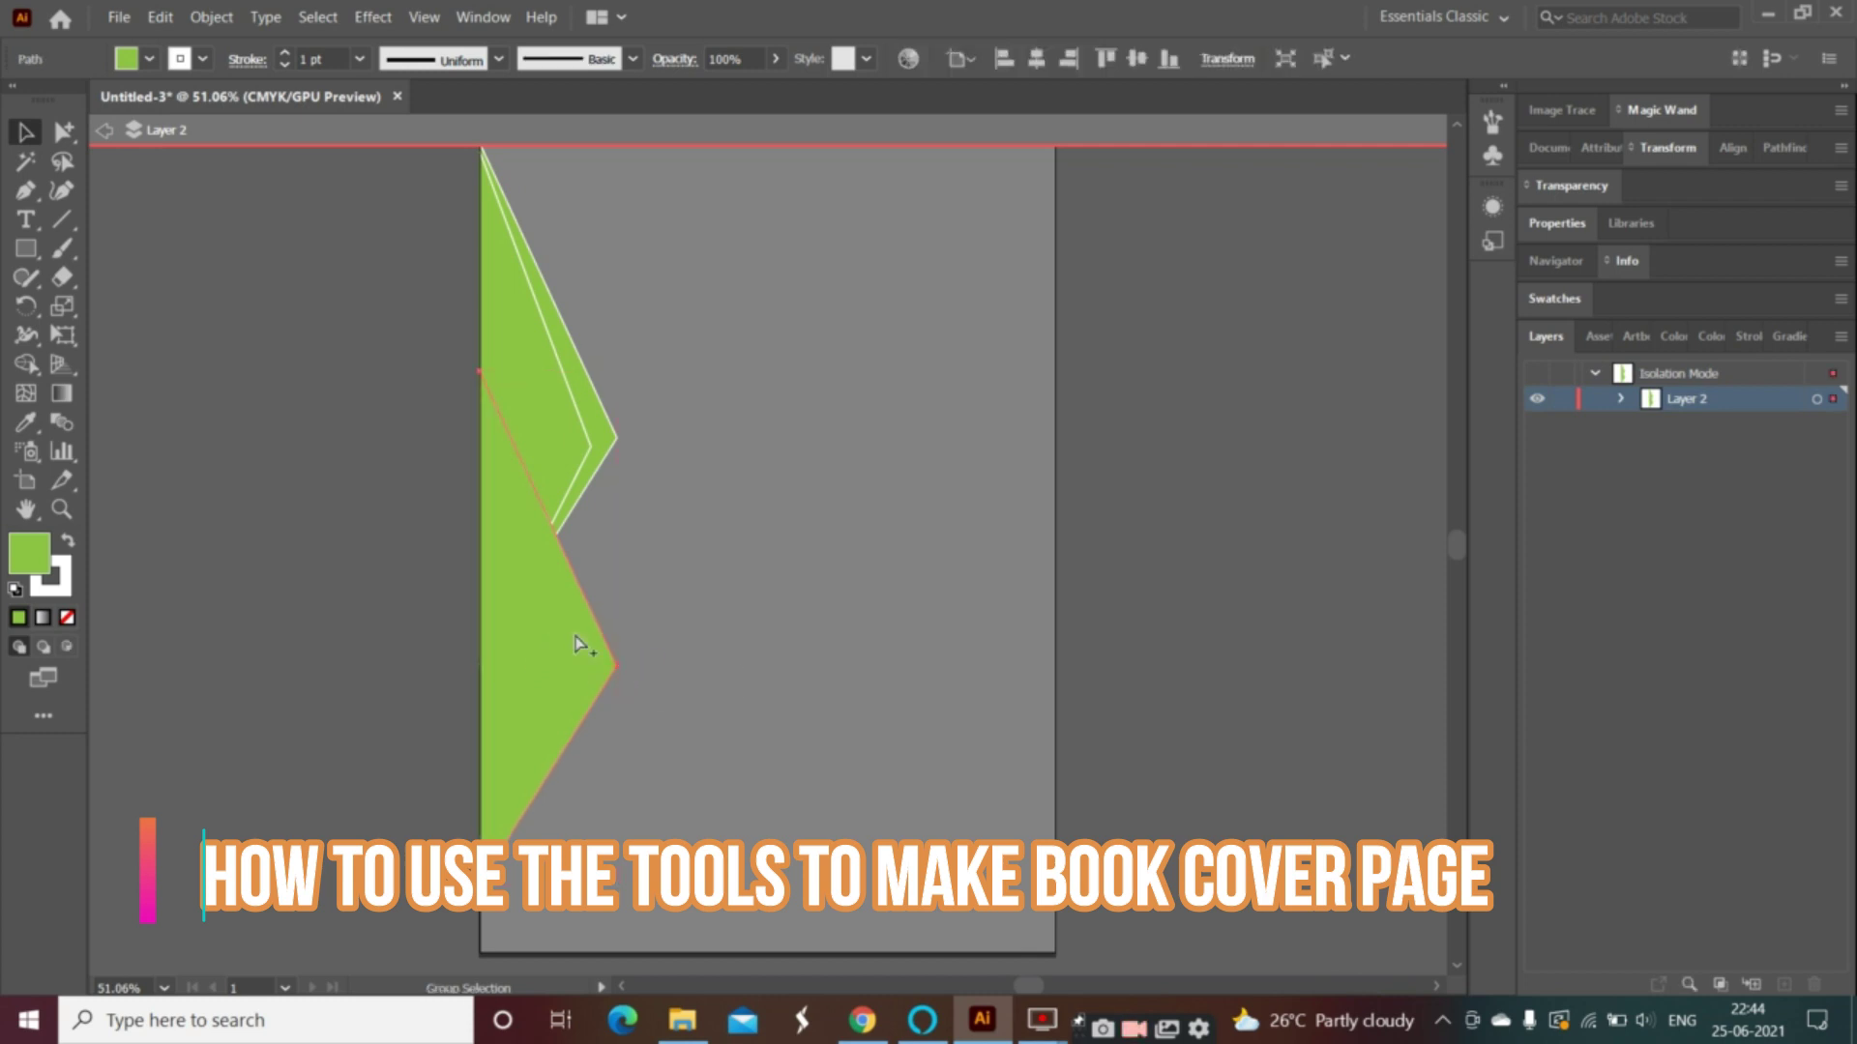
{"action": "left_click", "coordinate": [104, 129]}
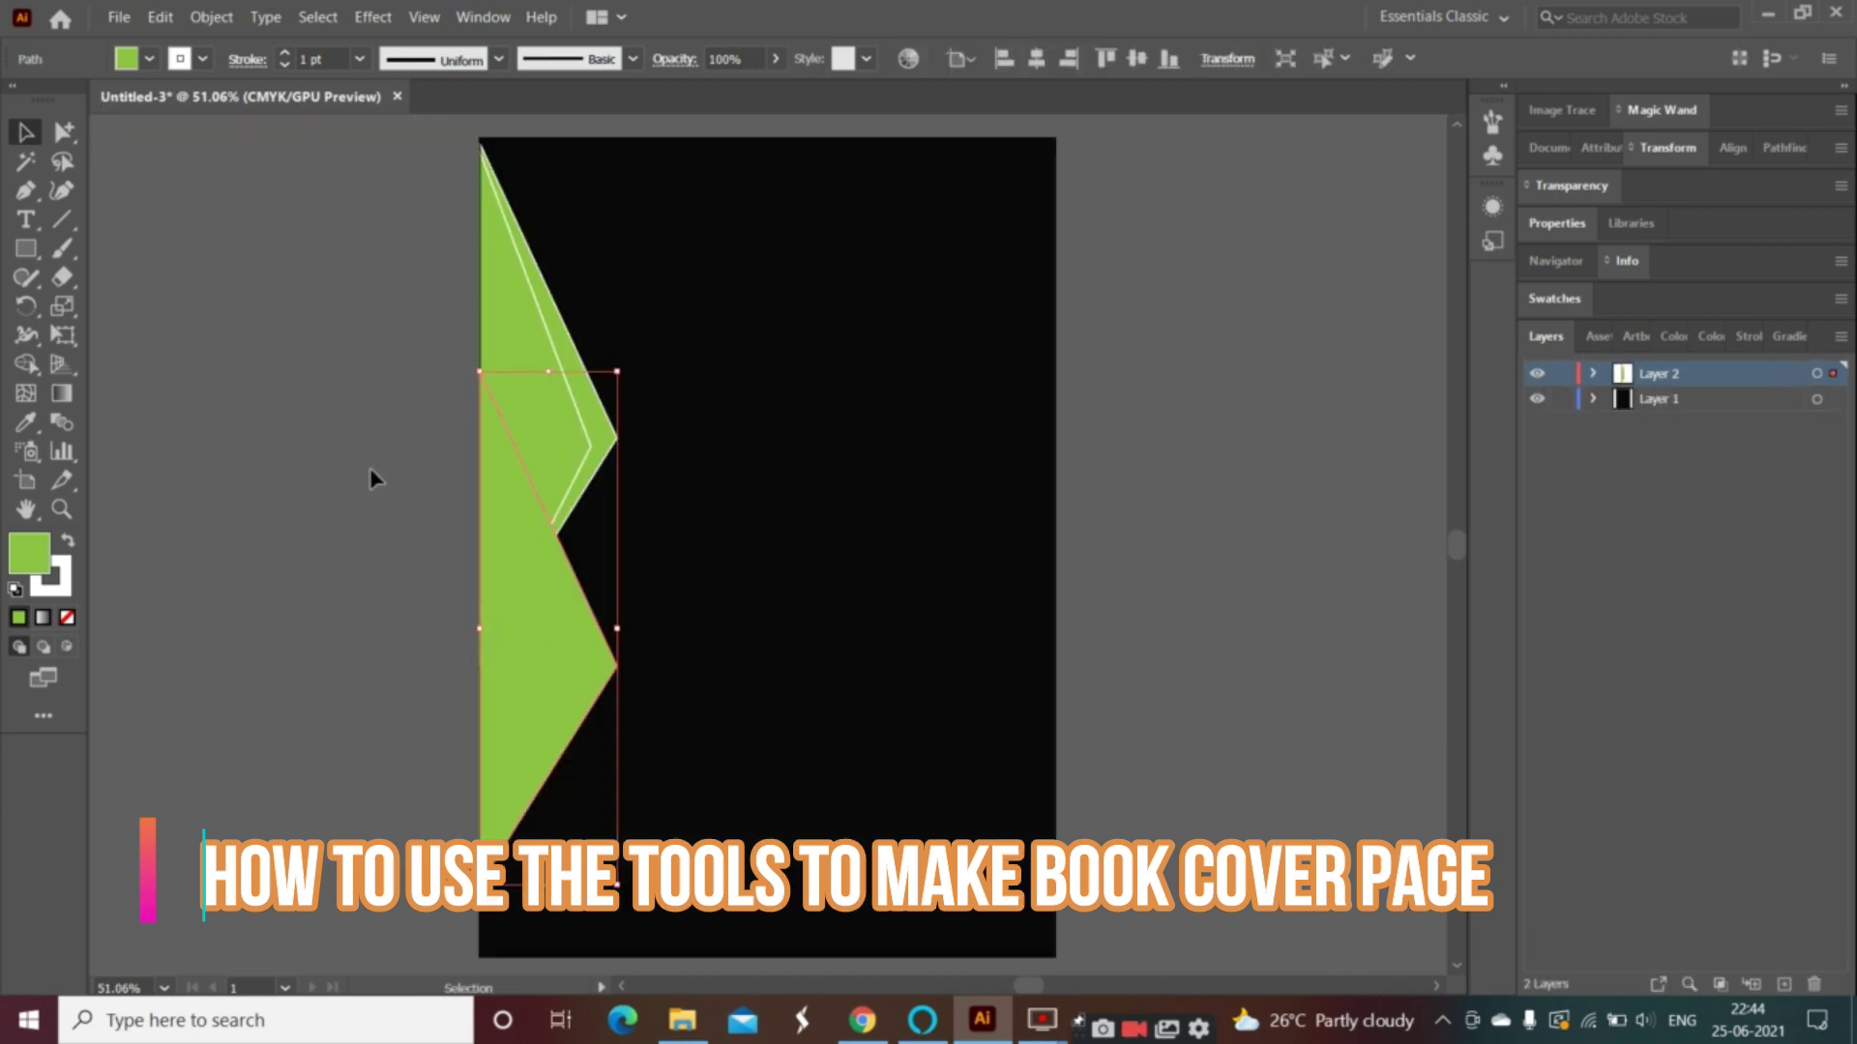
{"action": "left_click_drag", "start_coordinate": [572, 639], "coordinate": [598, 642]}
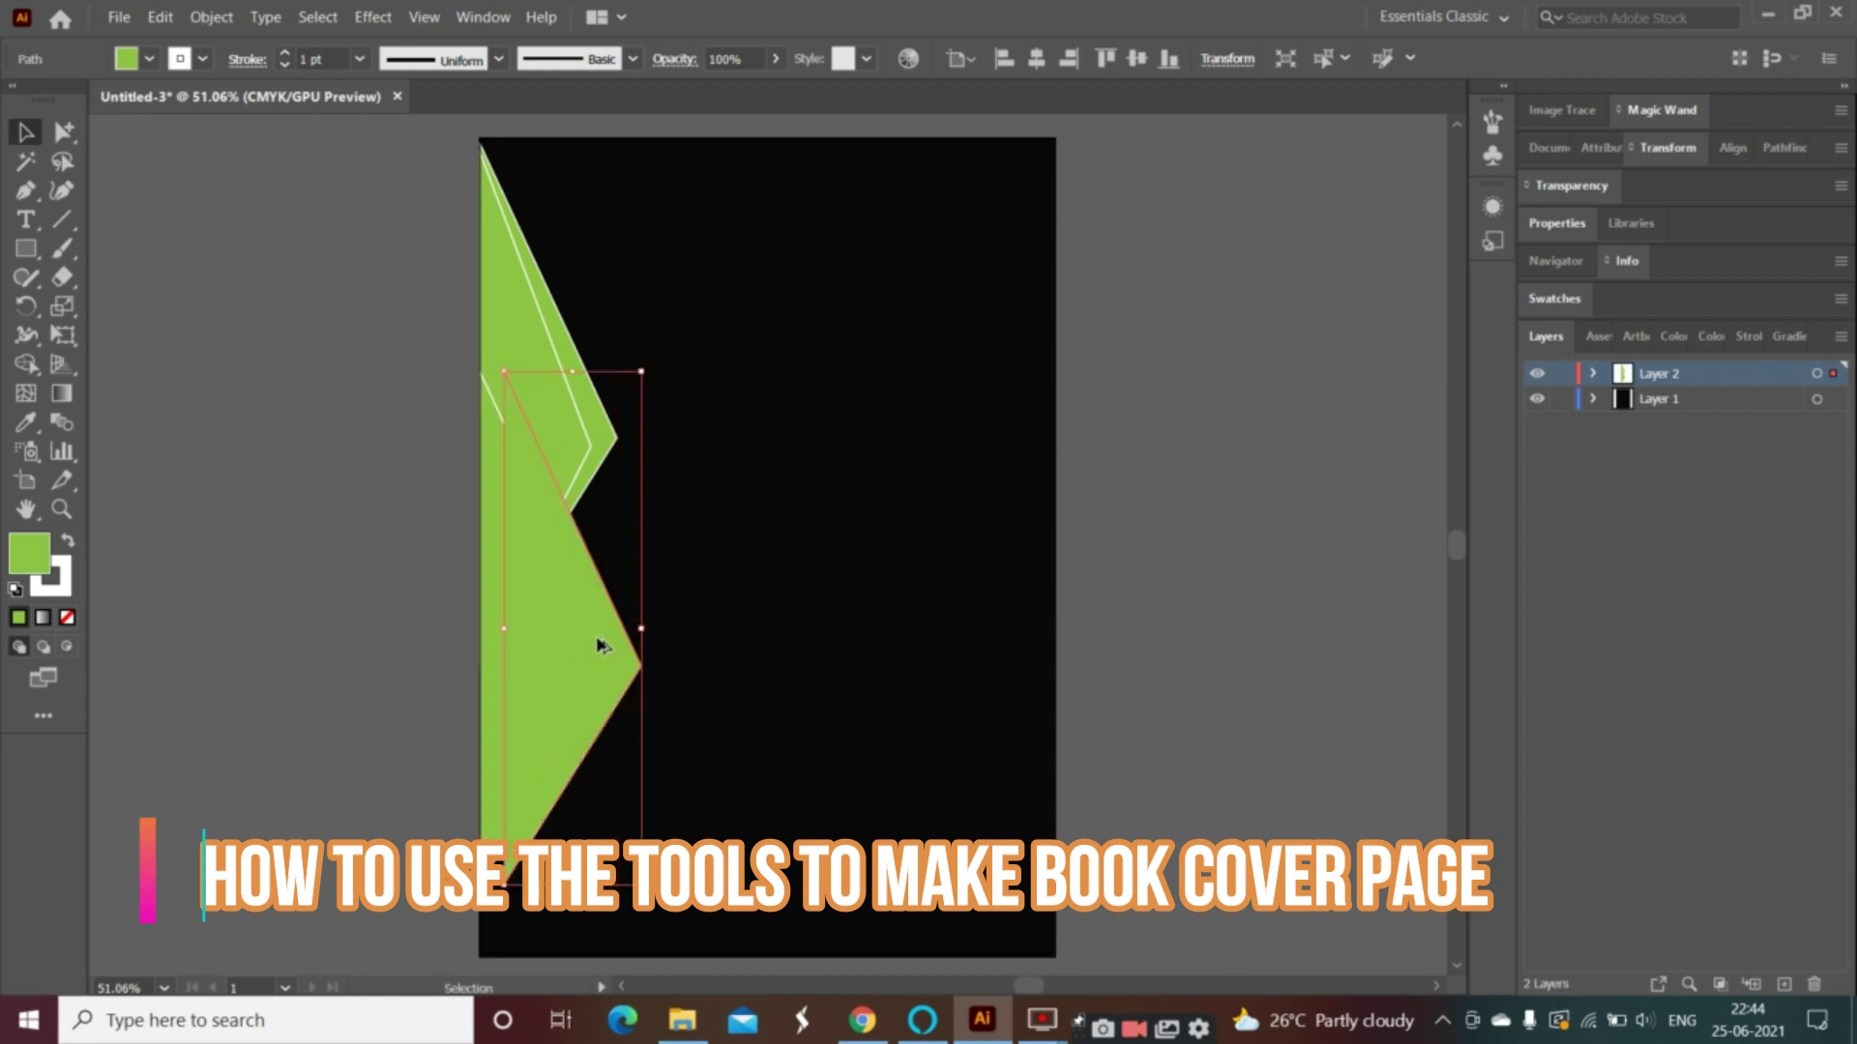
- Arrange the offset copy behind the lower triangle and send the black background rectangle to the back
{"action": "right_click", "coordinate": [546, 590]}
{"action": "mouse_move", "coordinate": [591, 491]}
{"action": "left_click", "coordinate": [895, 551]}
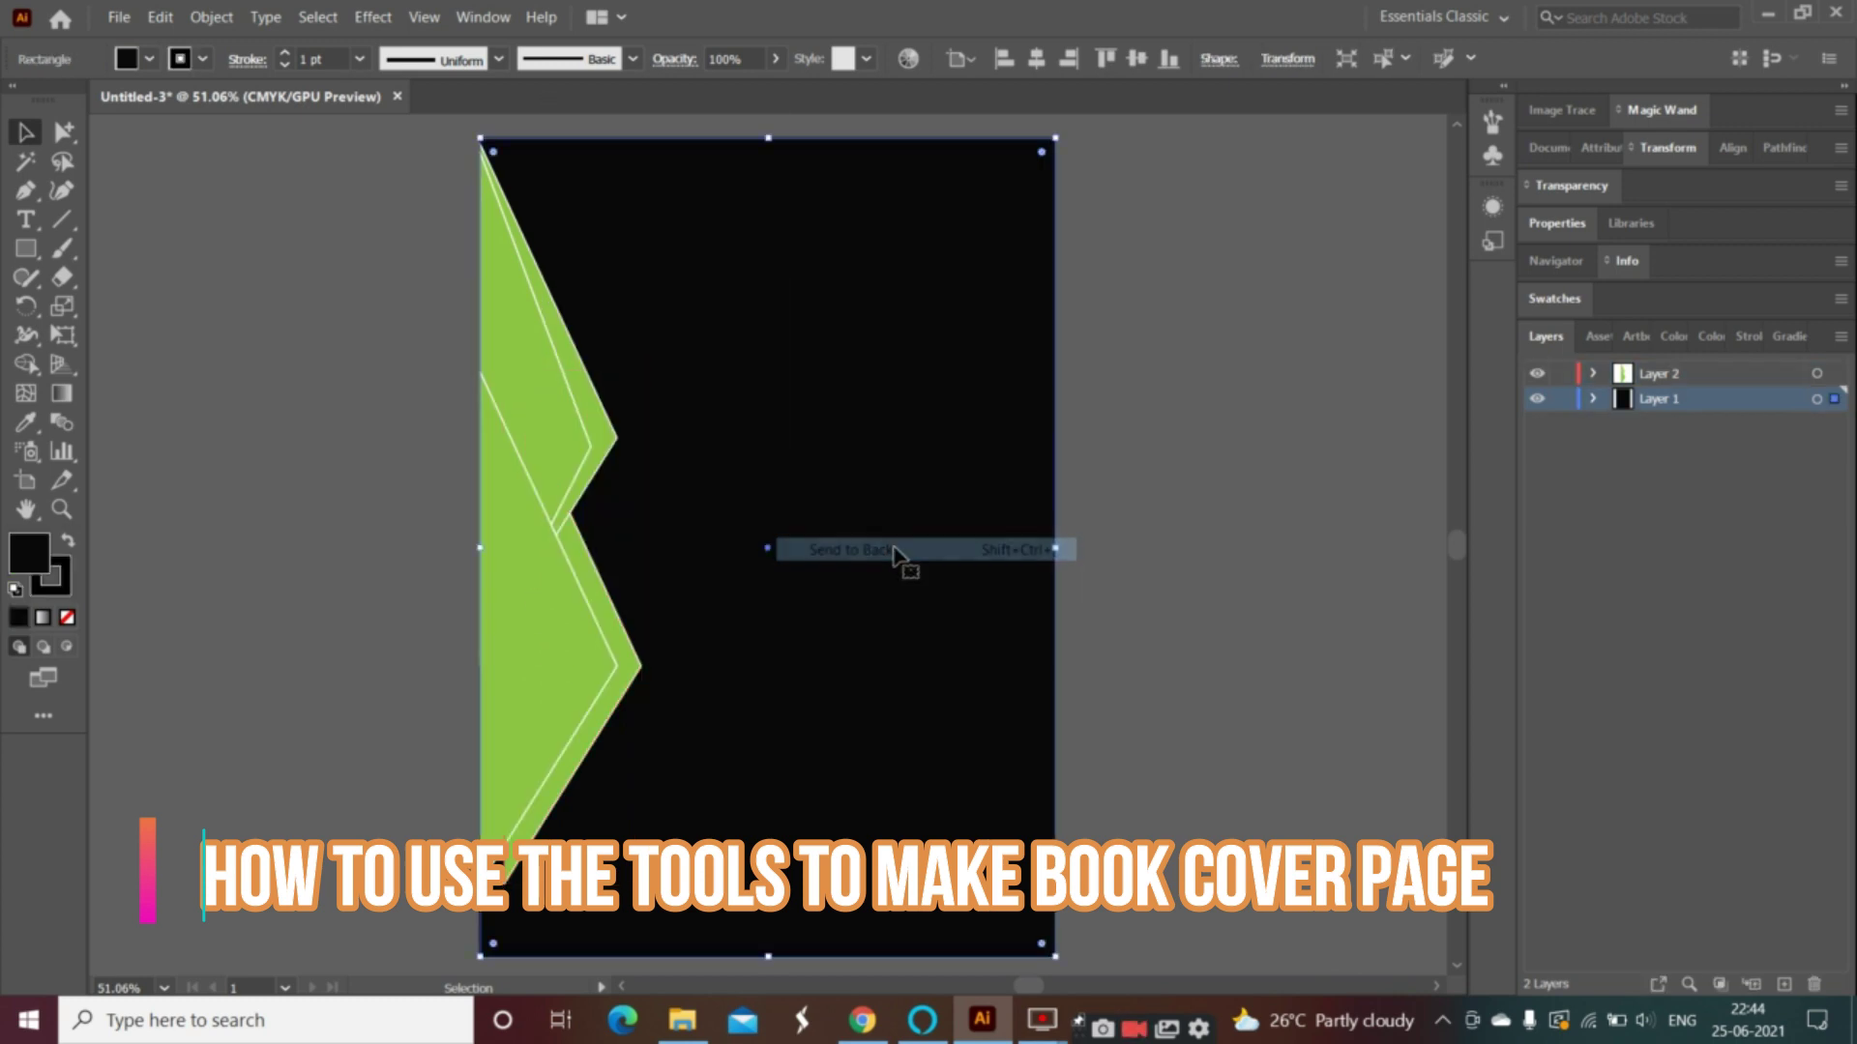
- Duplicate the lower green triangle farther down the artboard's left edge, extending the layered stack to the bottom corner
{"action": "left_click", "coordinate": [496, 674]}
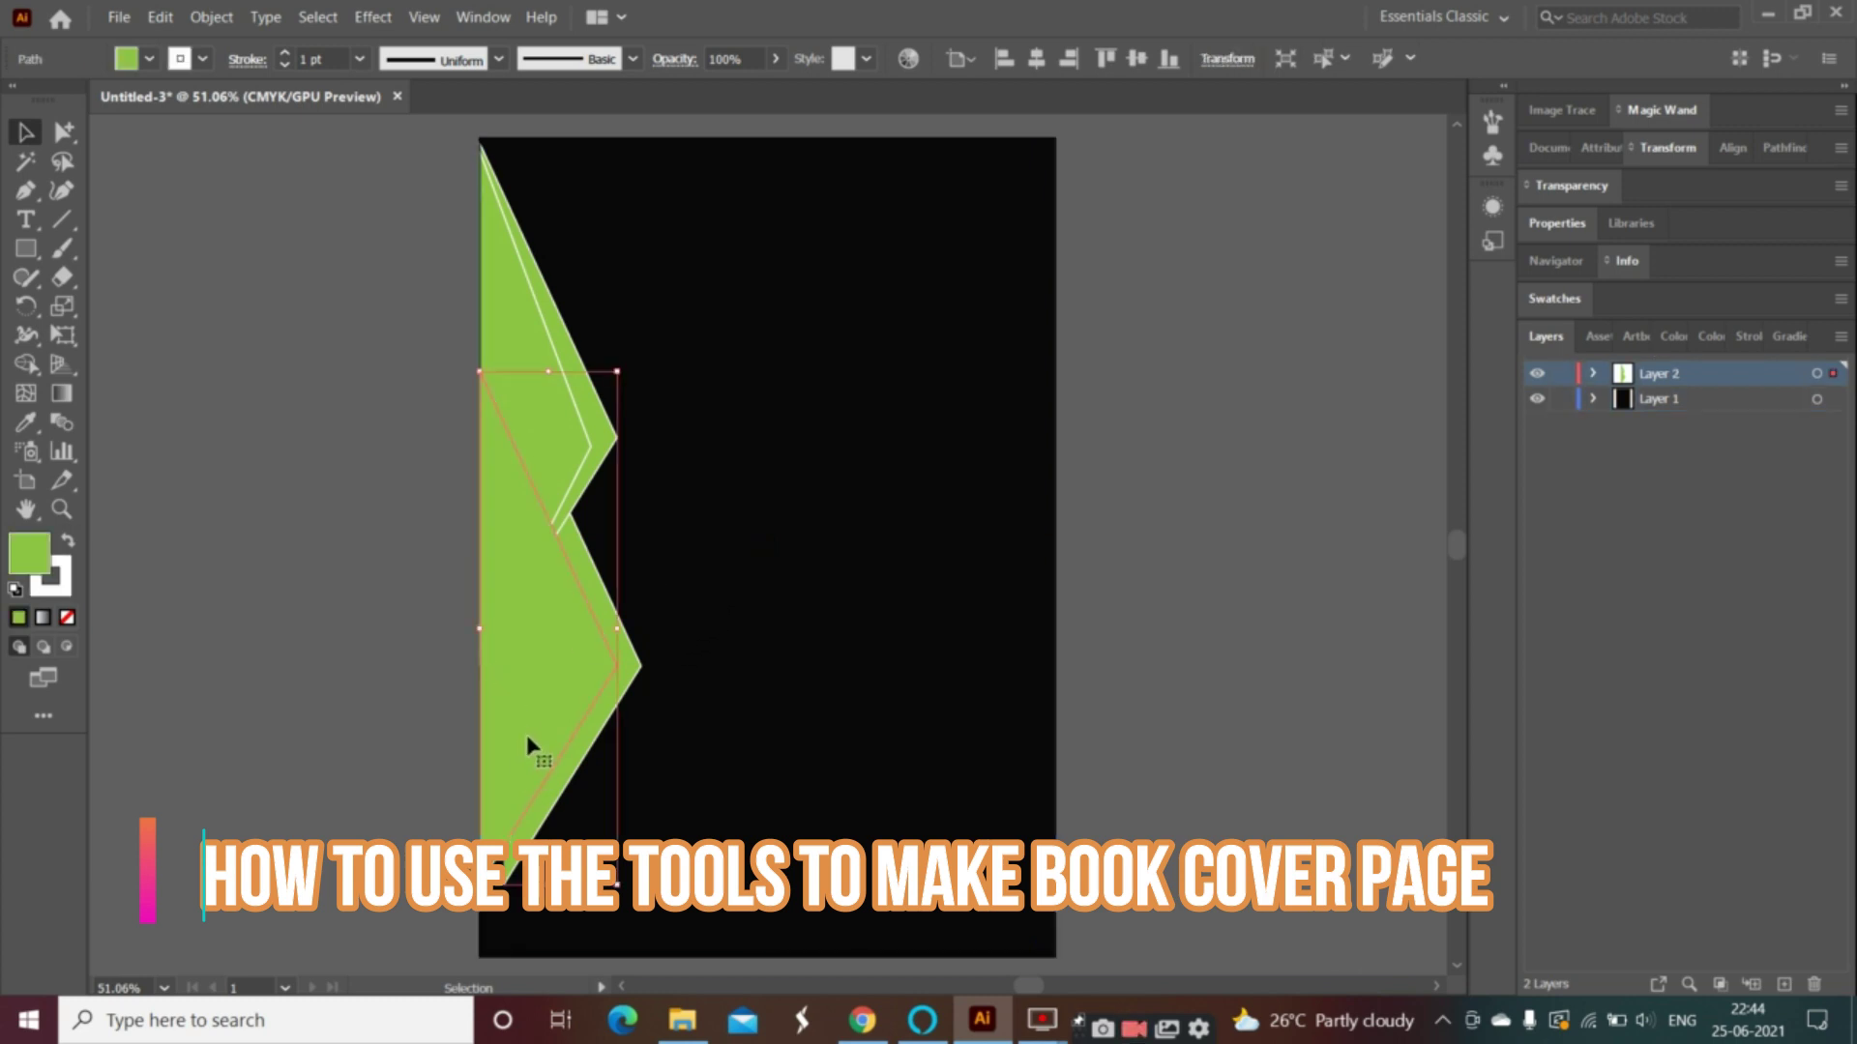
{"action": "left_click", "coordinate": [587, 734]}
{"action": "left_click", "coordinate": [587, 737]}
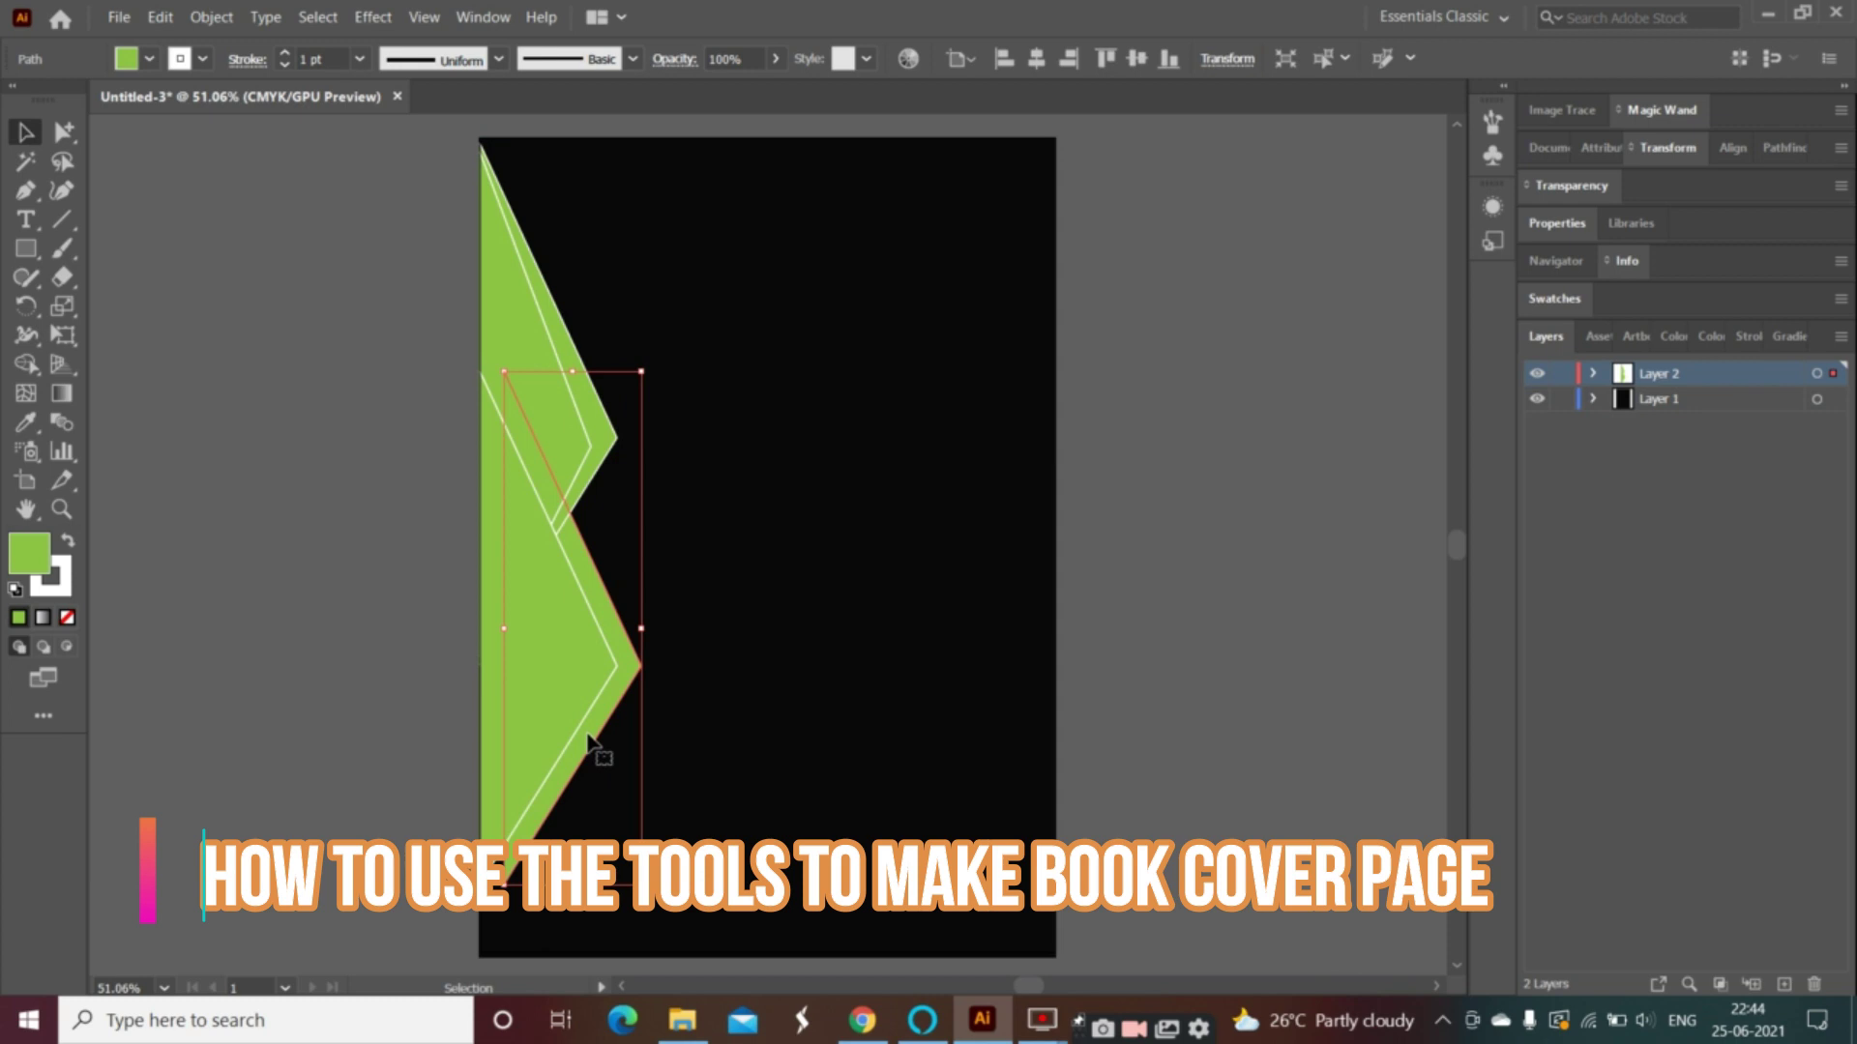
{"action": "left_click_drag", "start_coordinate": [588, 740], "coordinate": [586, 781]}
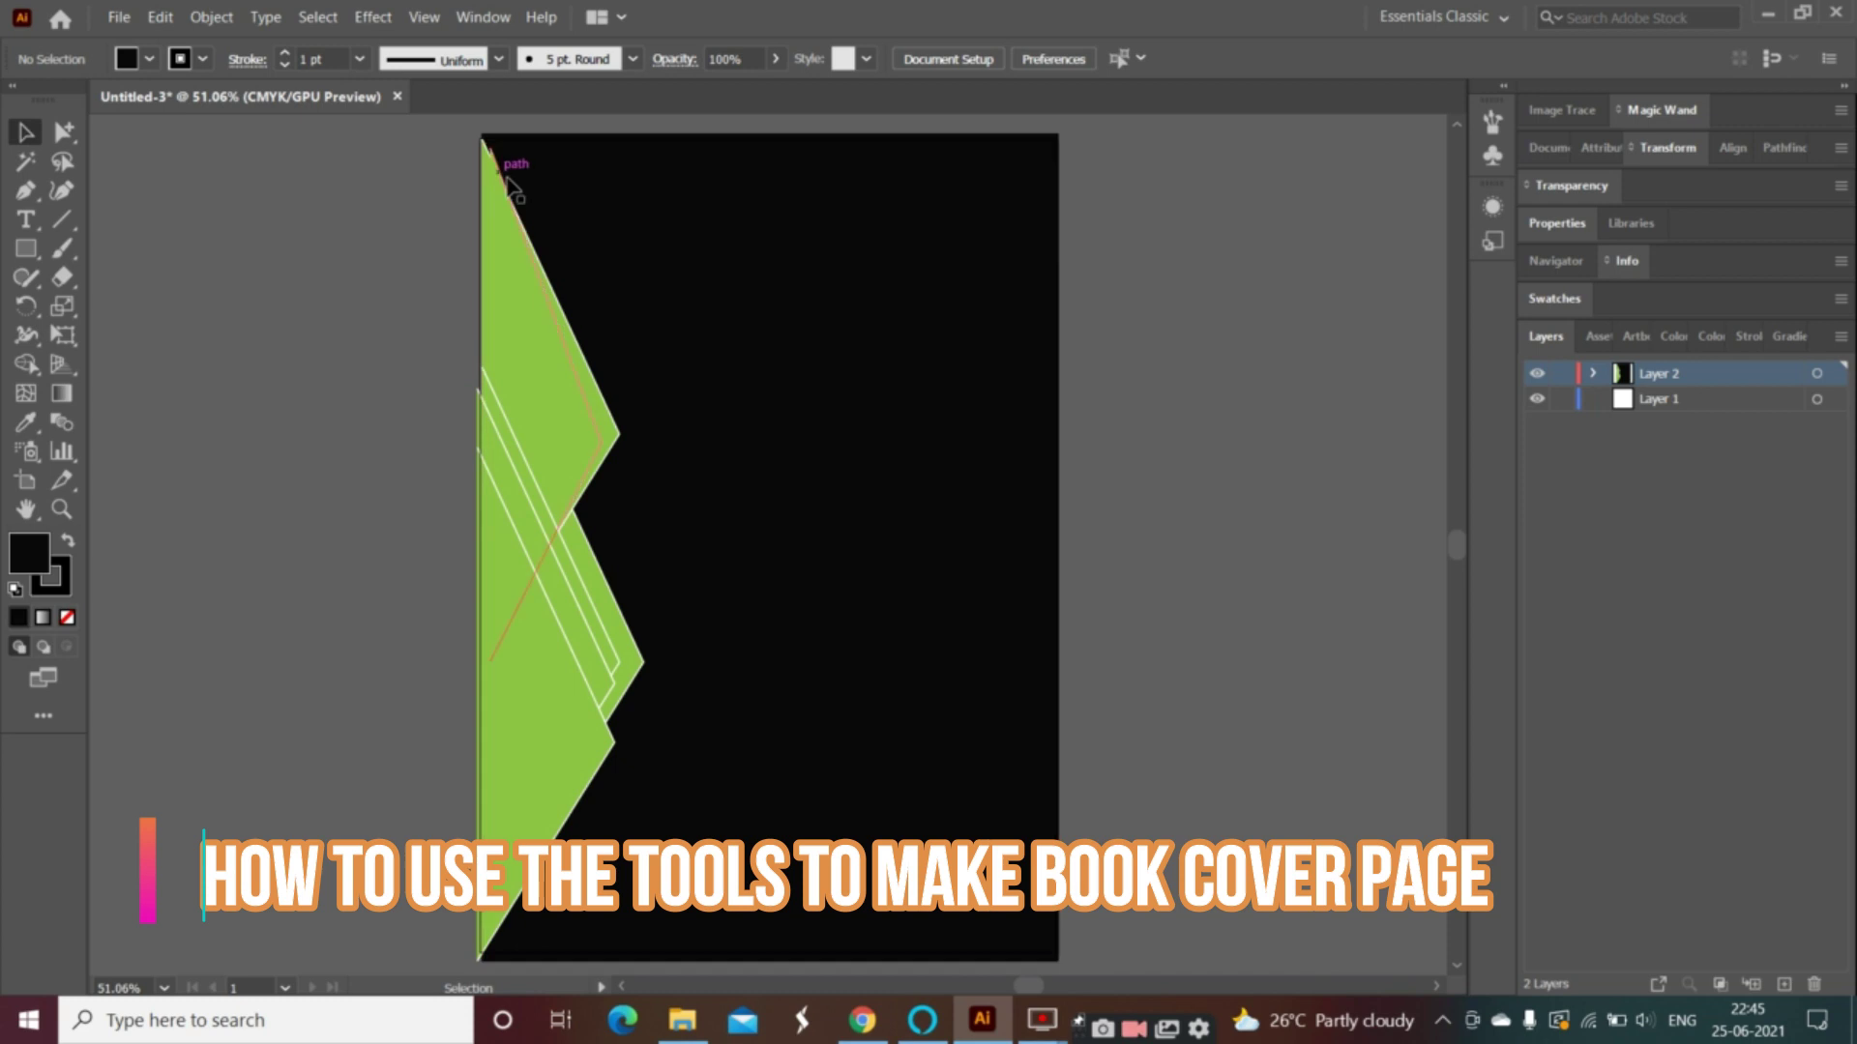
- Isolate the artwork on Layer 2 and switch to the Group Selection tool for picking individual triangles
{"action": "left_click", "coordinate": [498, 248]}
{"action": "double_click", "coordinate": [522, 322]}
{"action": "left_click", "coordinate": [222, 225]}
{"action": "left_click", "coordinate": [63, 133]}
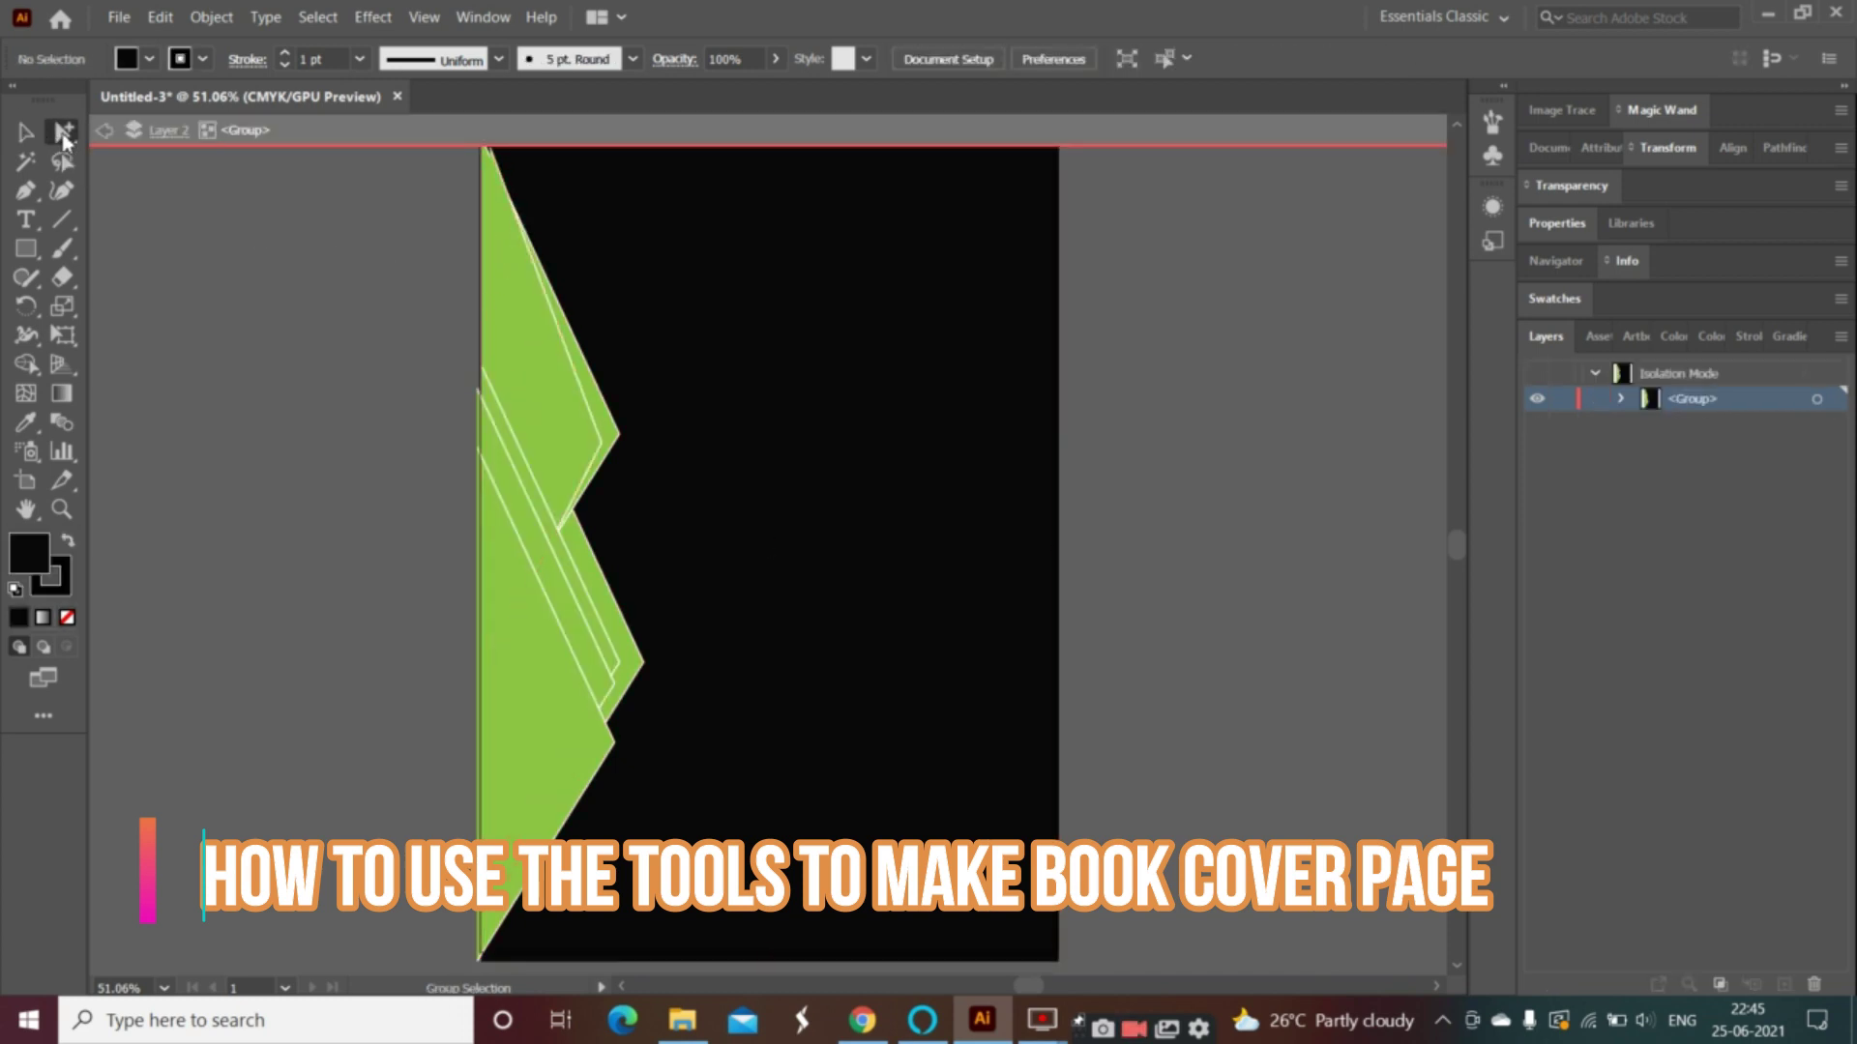
{"action": "left_click", "coordinate": [530, 360]}
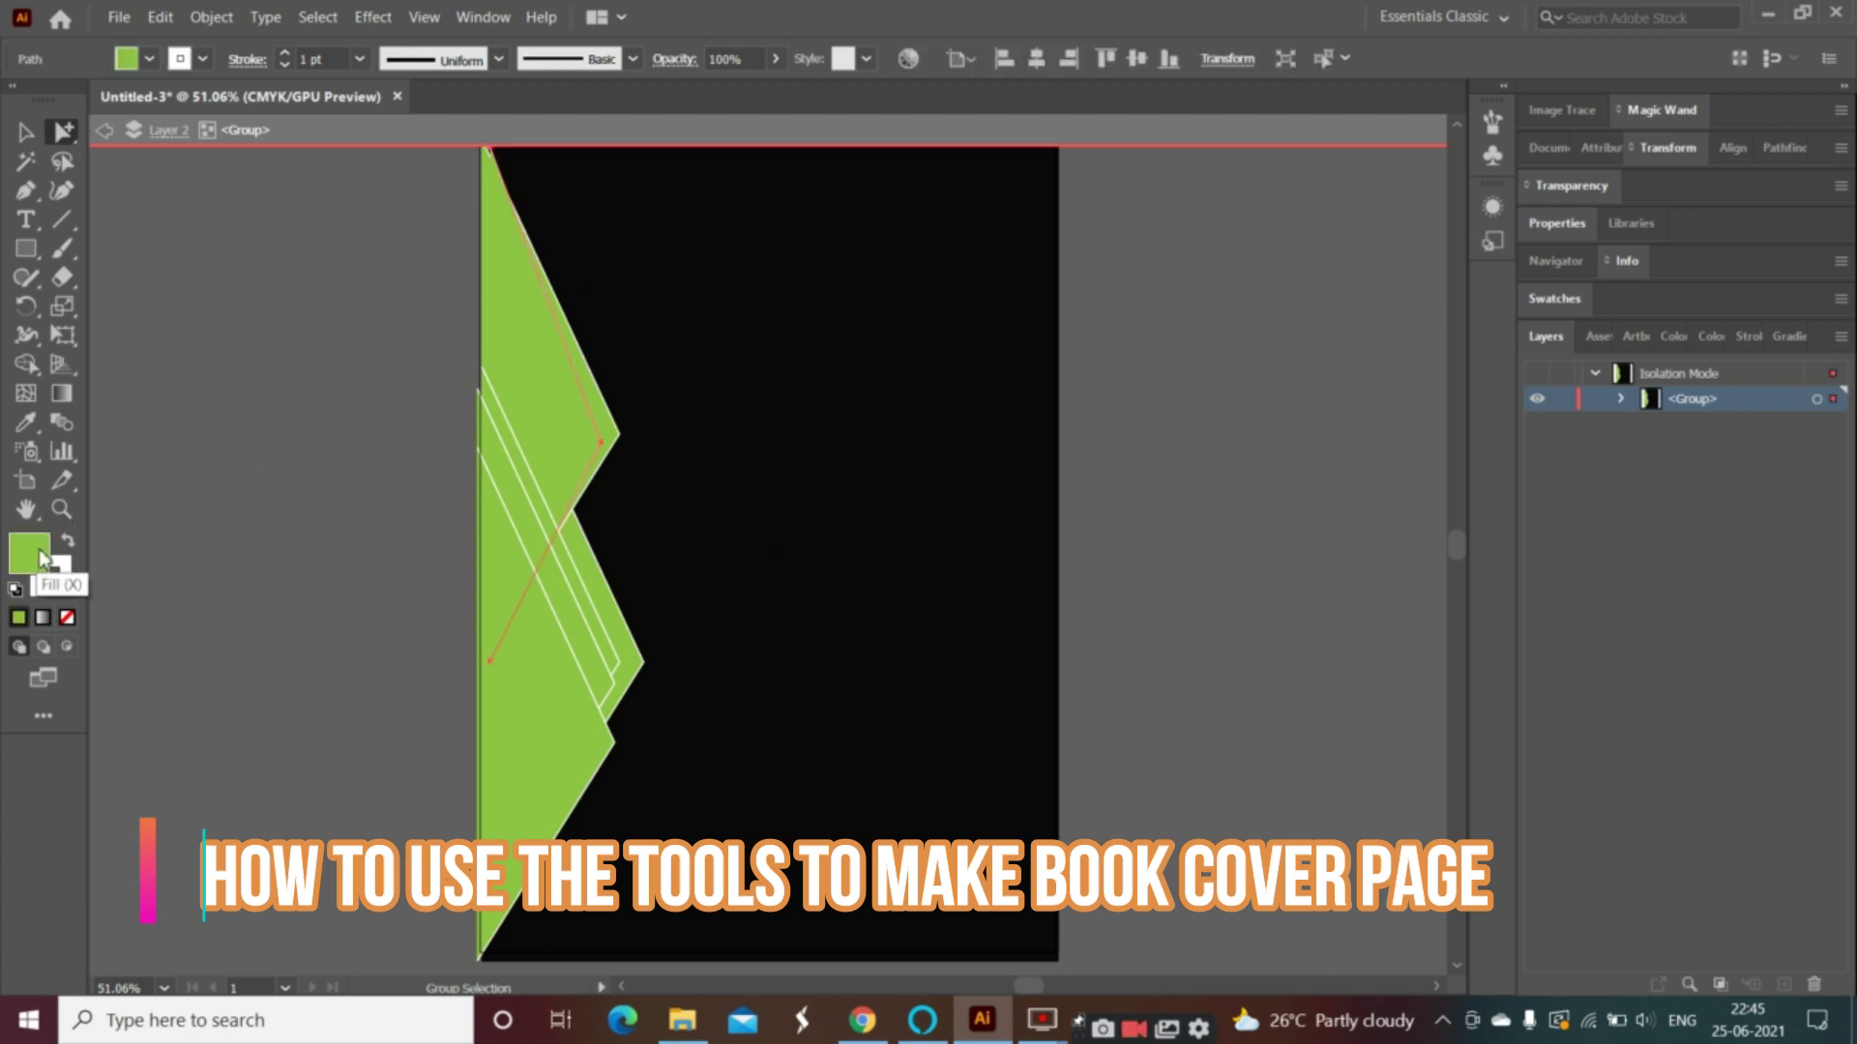
{"action": "left_click", "coordinate": [614, 418]}
{"action": "double_click", "coordinate": [601, 423]}
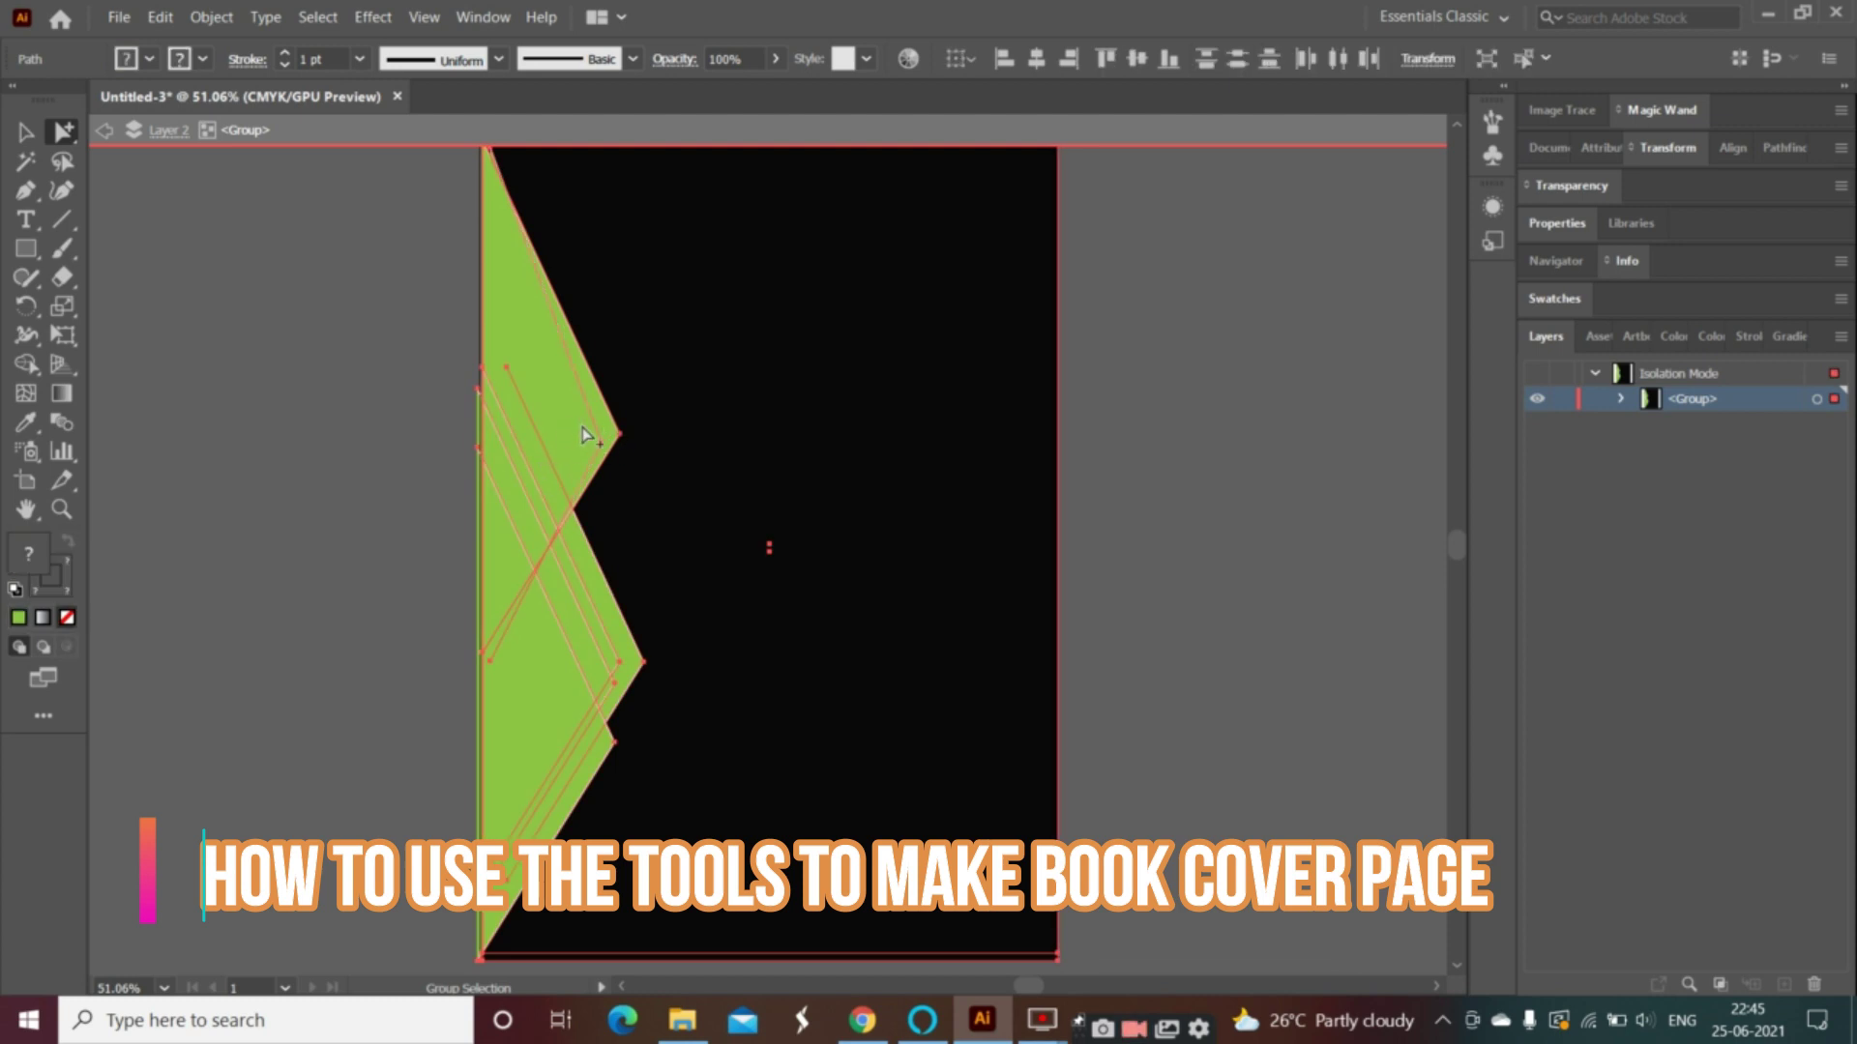
{"action": "left_click", "coordinate": [104, 130]}
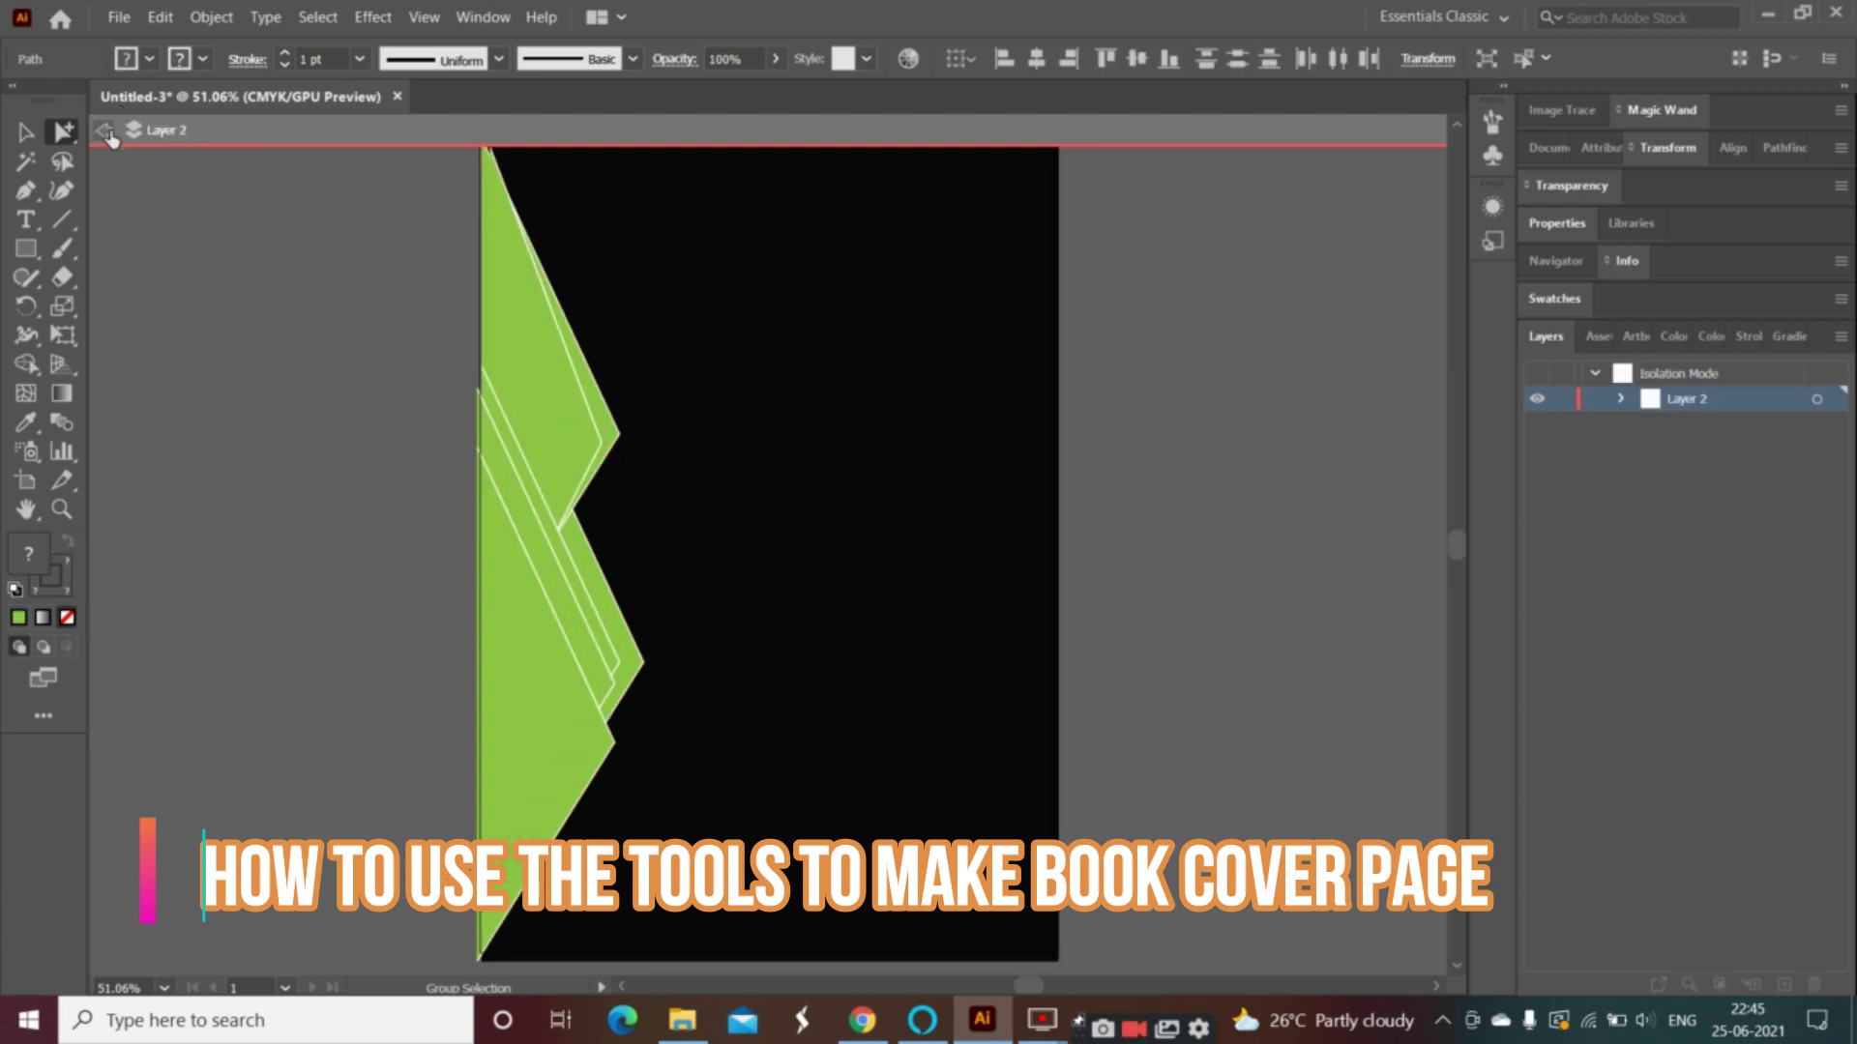
- Recolour the rear upper triangle with the fill colour #41C457
{"action": "left_click", "coordinate": [594, 390]}
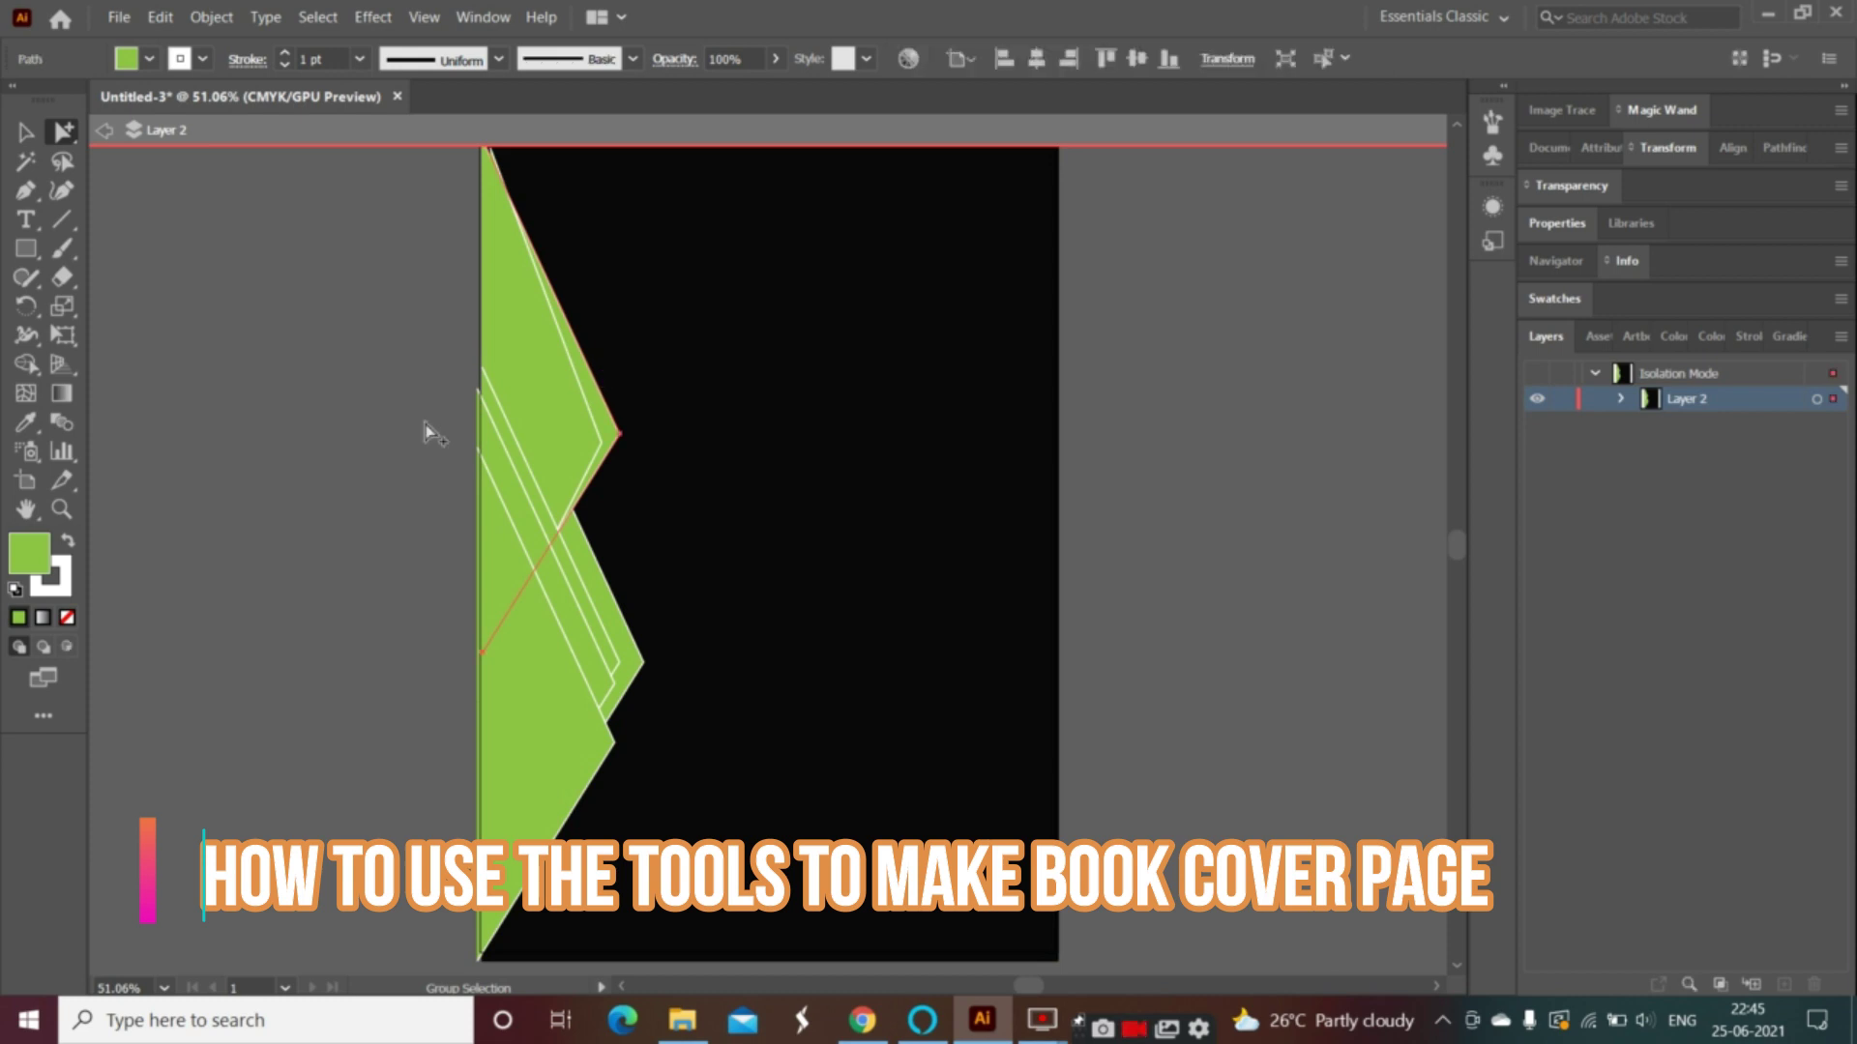
{"action": "double_click", "coordinate": [42, 566]}
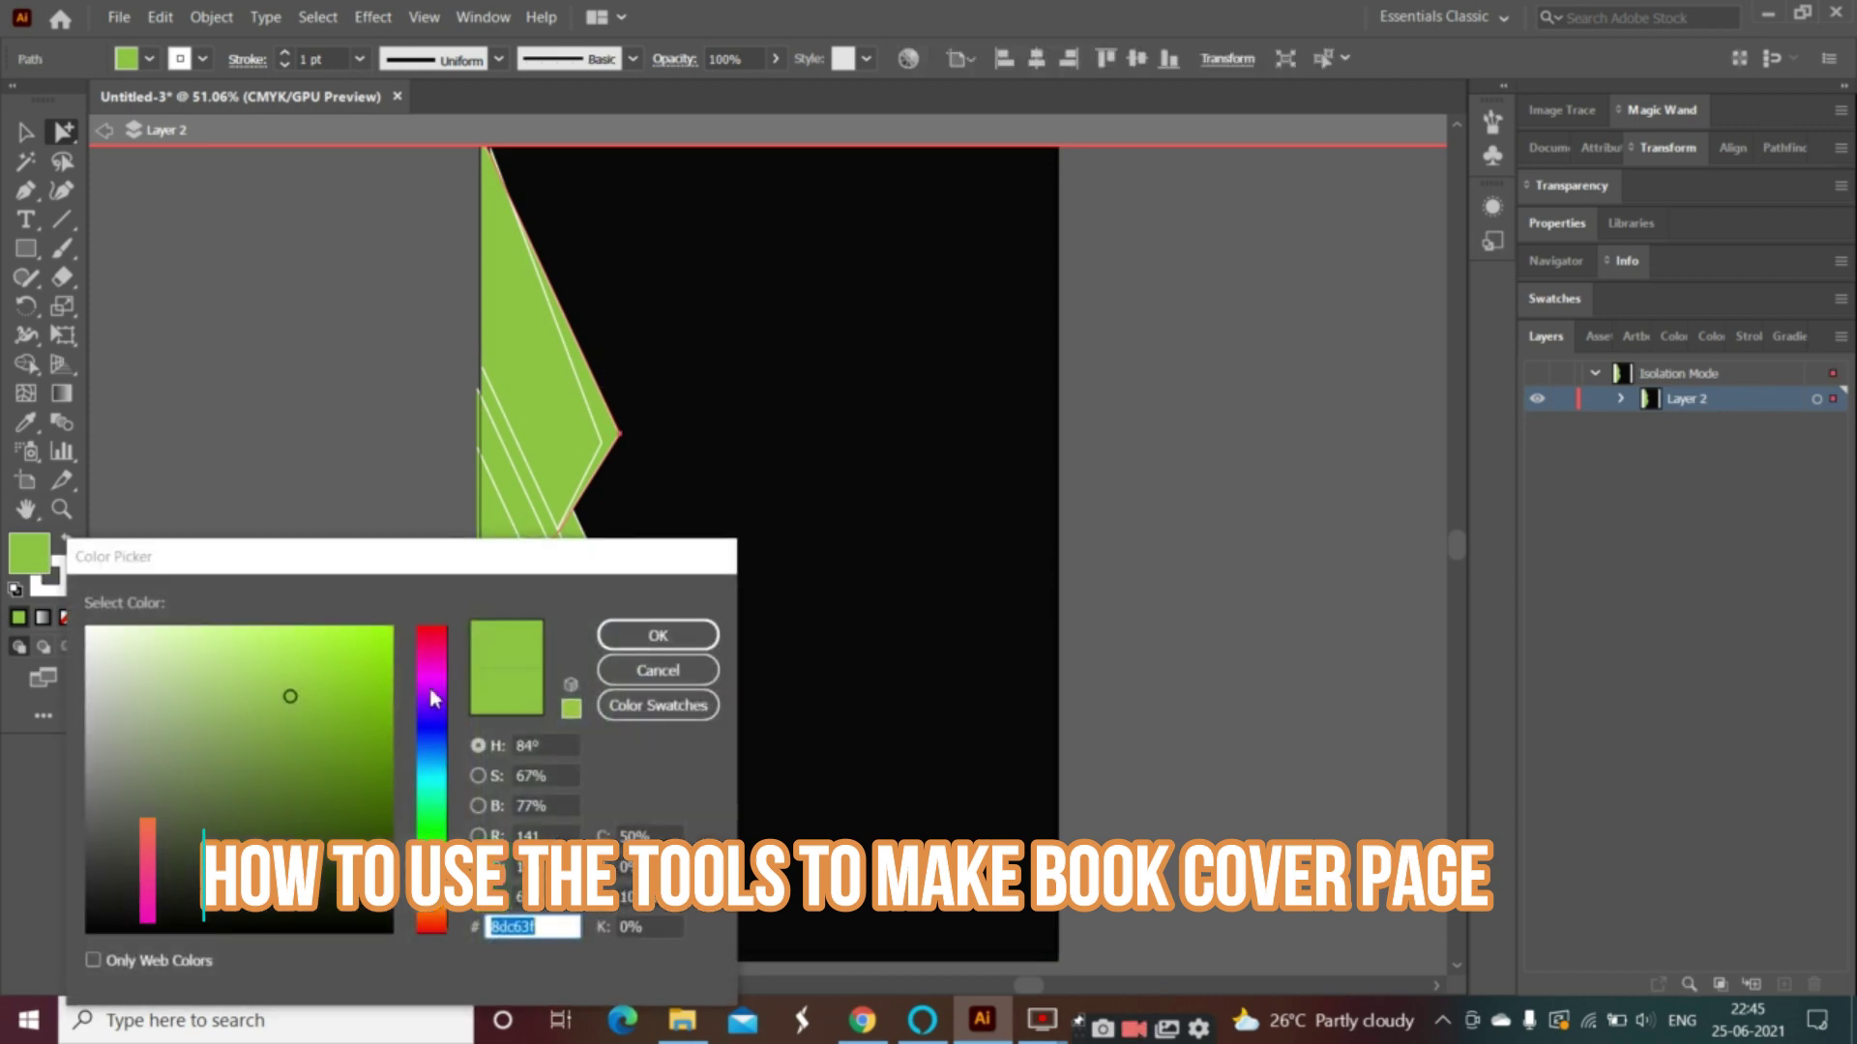
{"action": "left_click", "coordinate": [434, 829]}
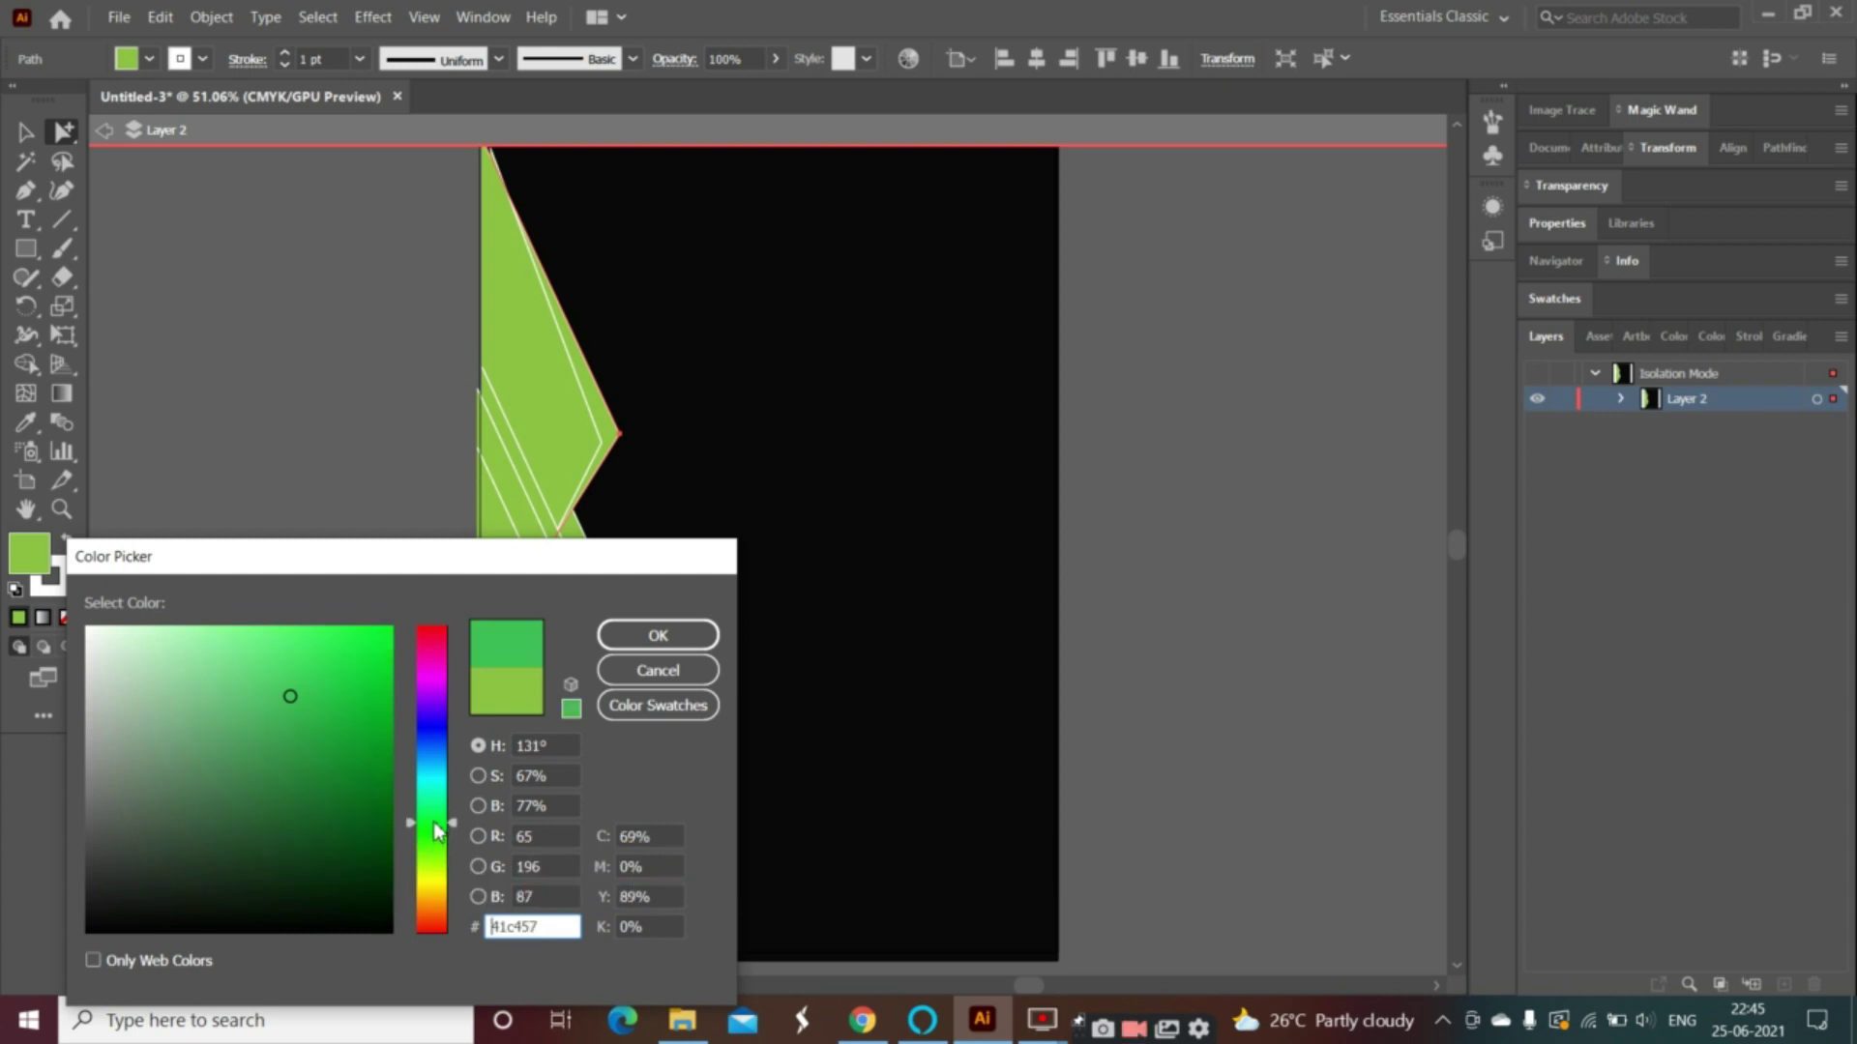
{"action": "left_click", "coordinate": [644, 634]}
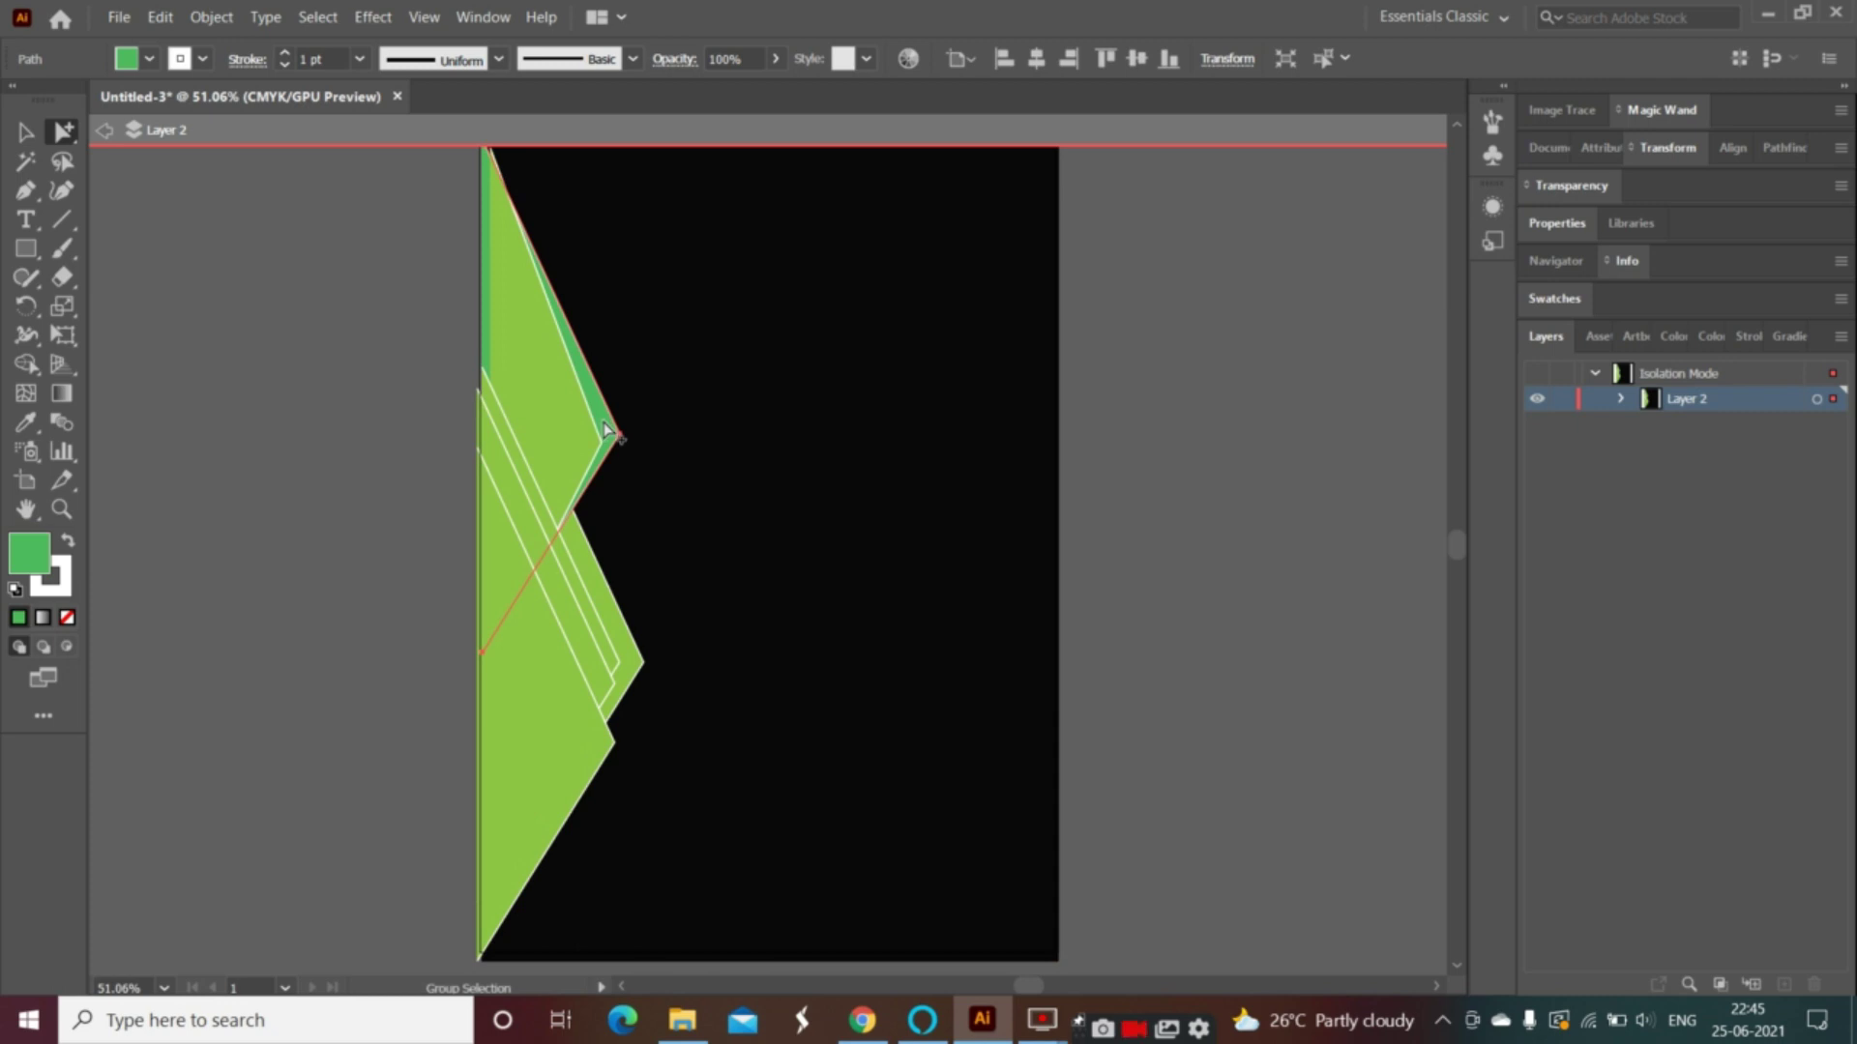
- Exit isolation mode and match the offset lower triangle's fill to the rear upper triangle's darker green with the Eyedropper
{"action": "left_click", "coordinate": [606, 583]}
{"action": "left_click", "coordinate": [591, 579]}
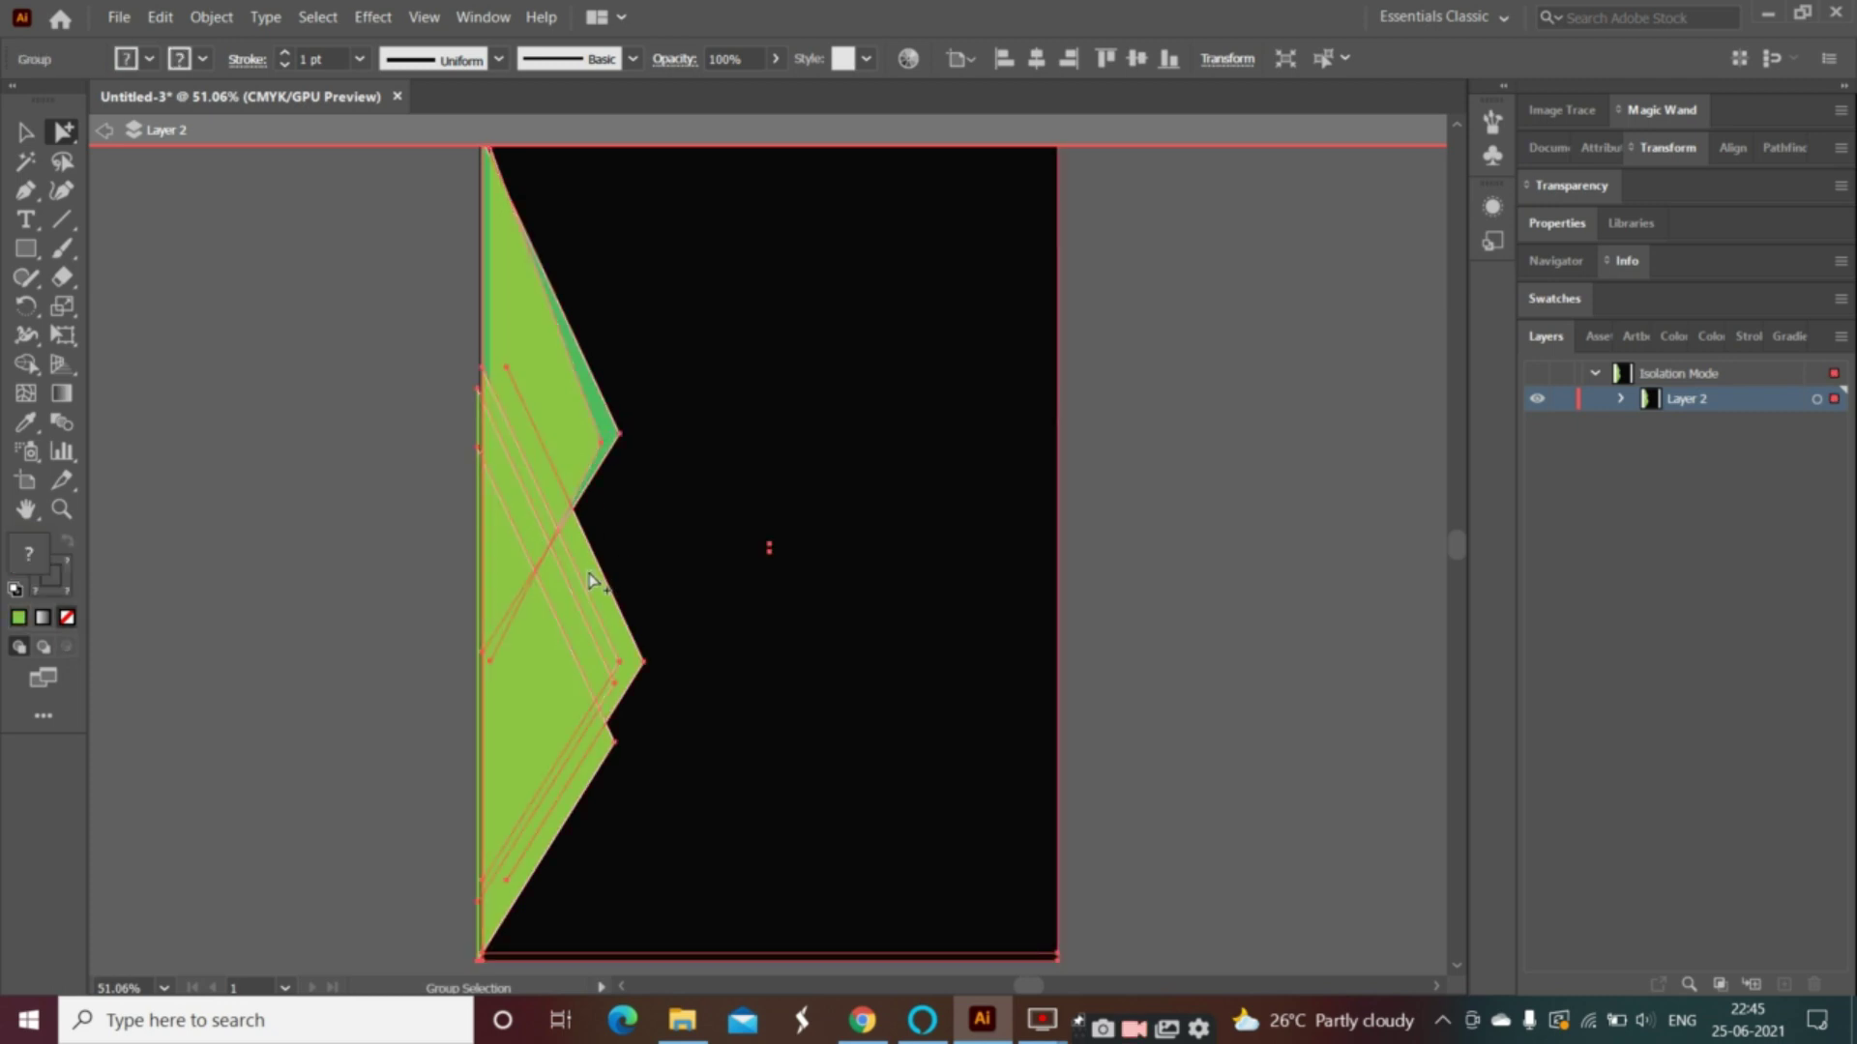
{"action": "left_click", "coordinate": [385, 531]}
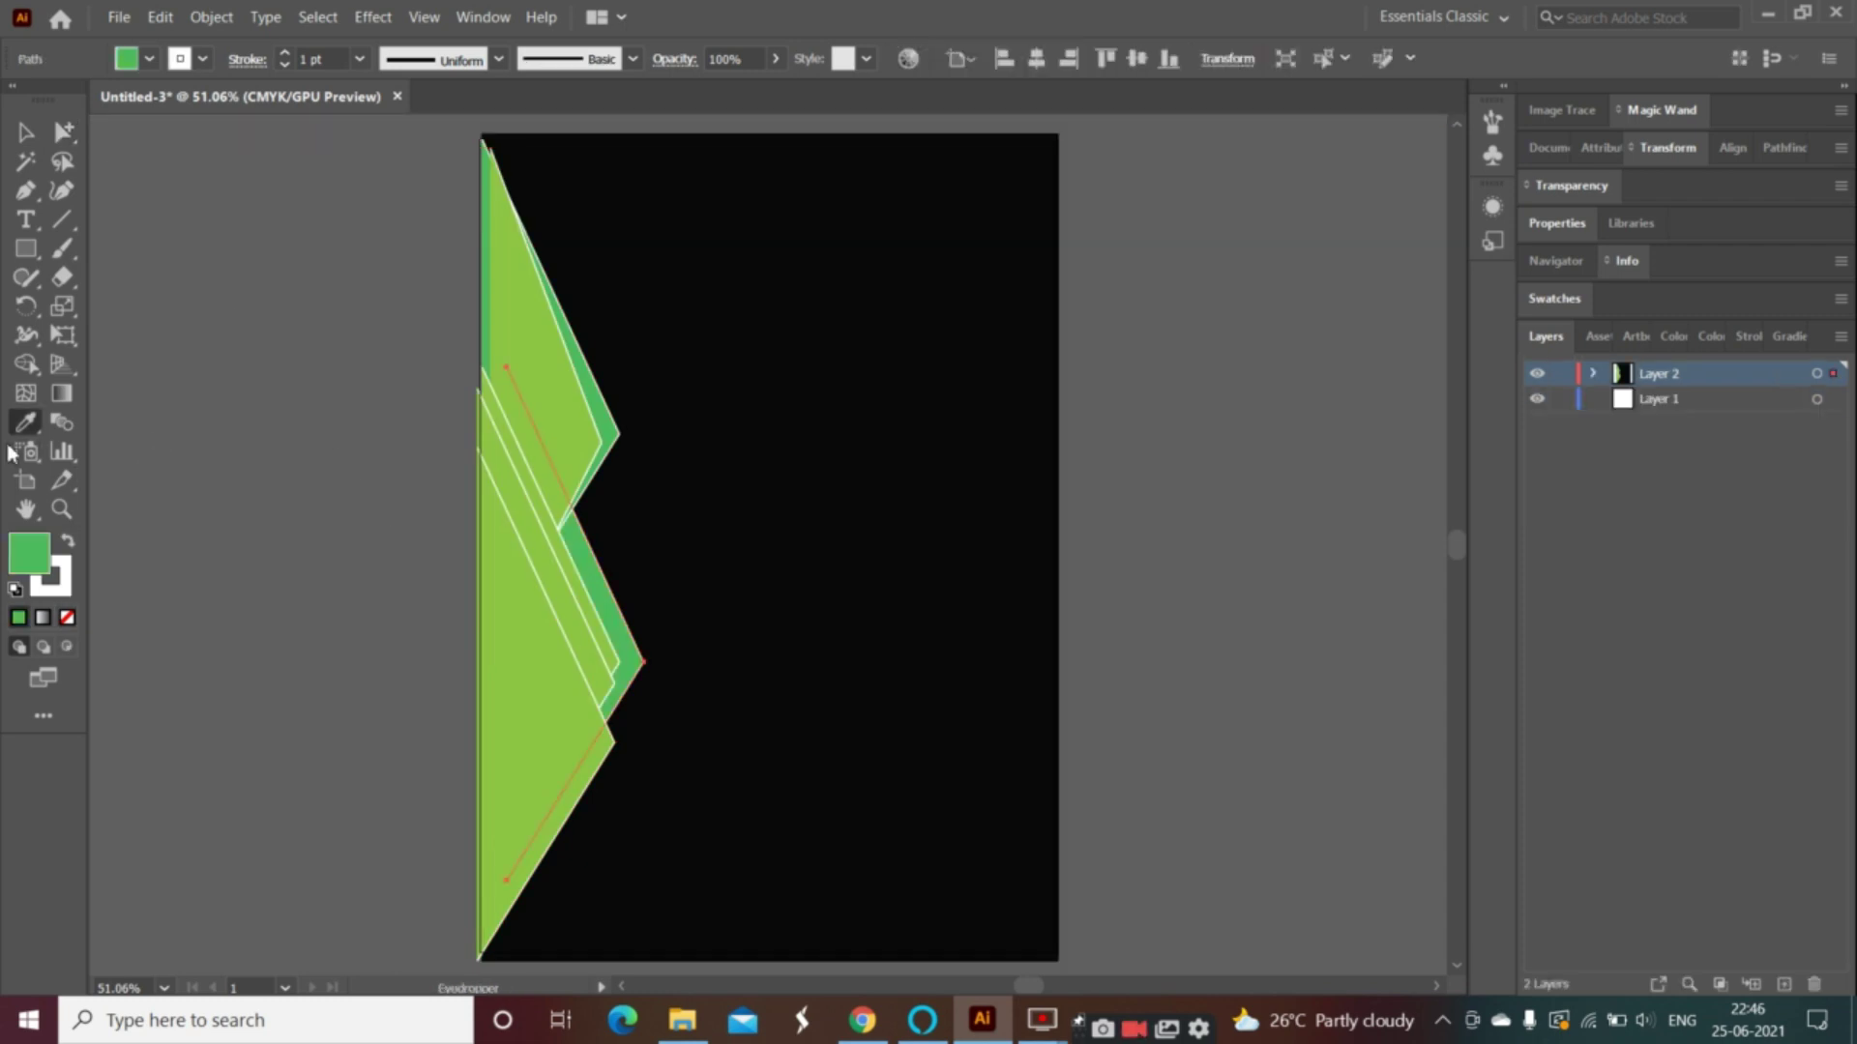
{"action": "left_click", "coordinate": [26, 136]}
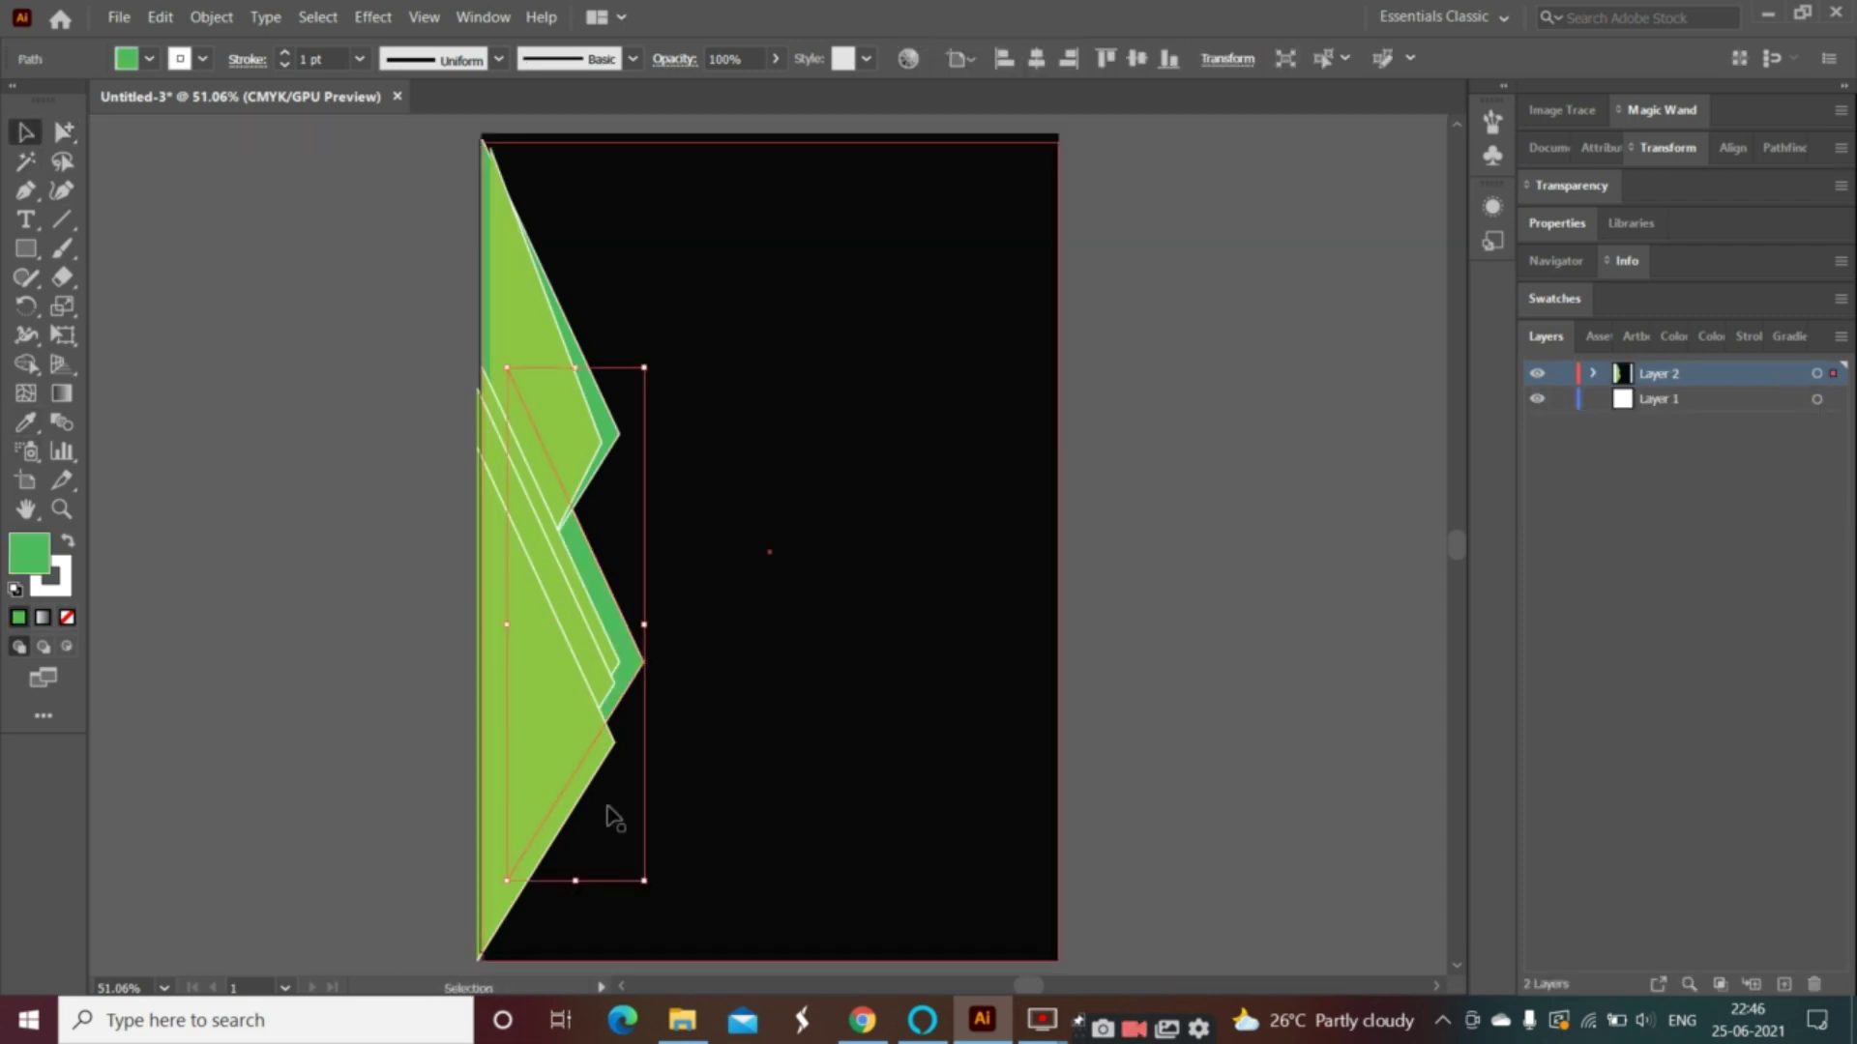
{"action": "double_click", "coordinate": [603, 698]}
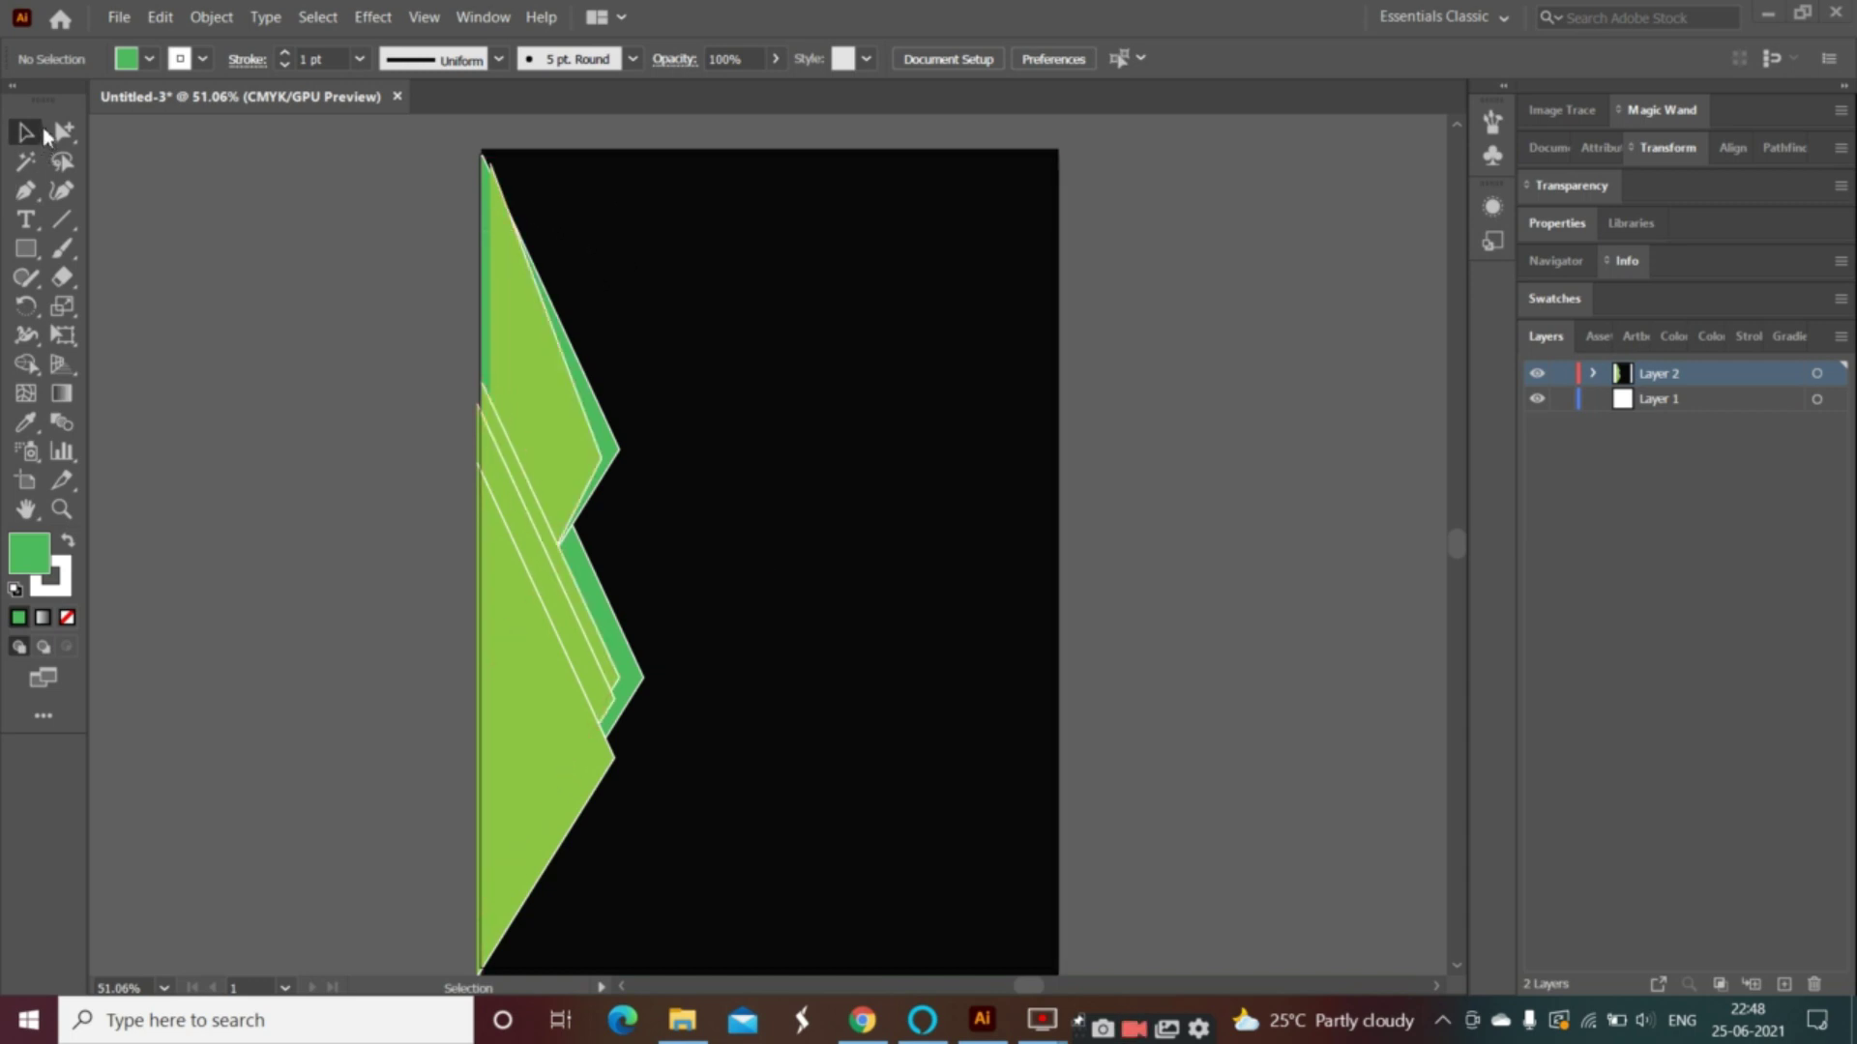
{"action": "left_click", "coordinate": [116, 17]}
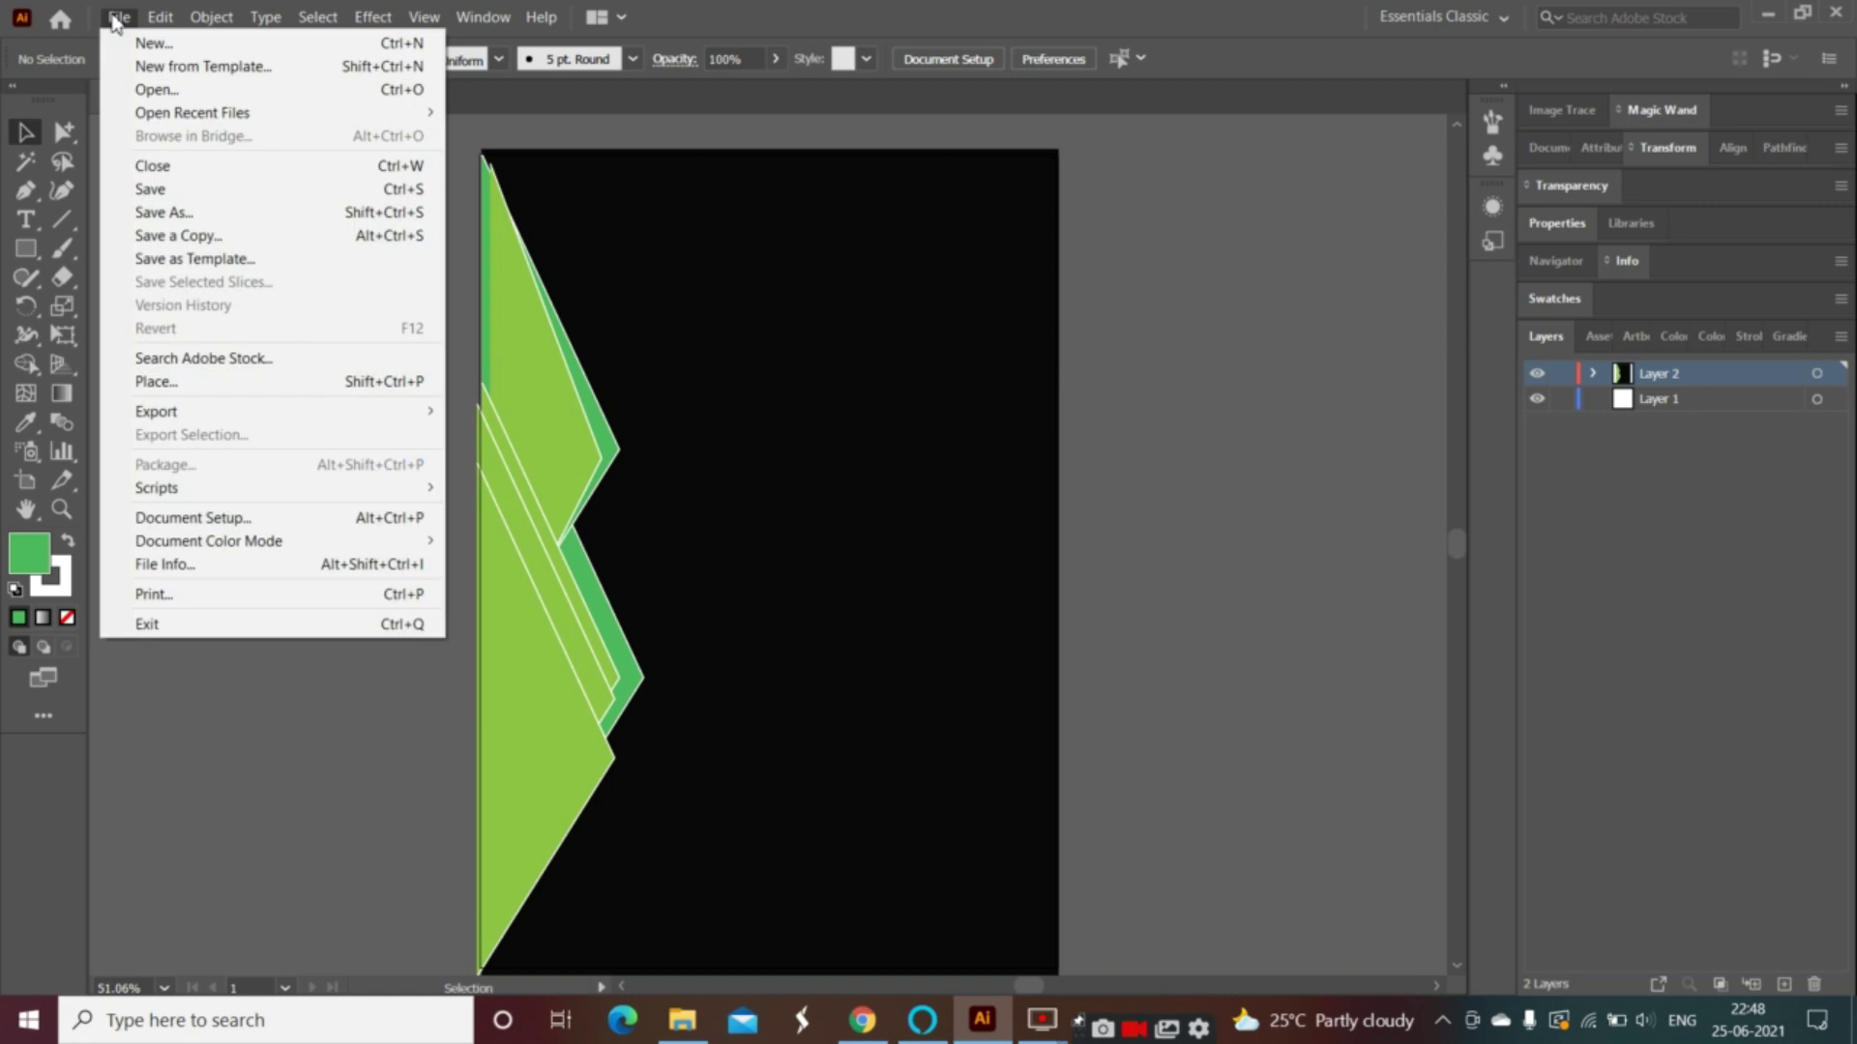
{"action": "left_click", "coordinate": [178, 385]}
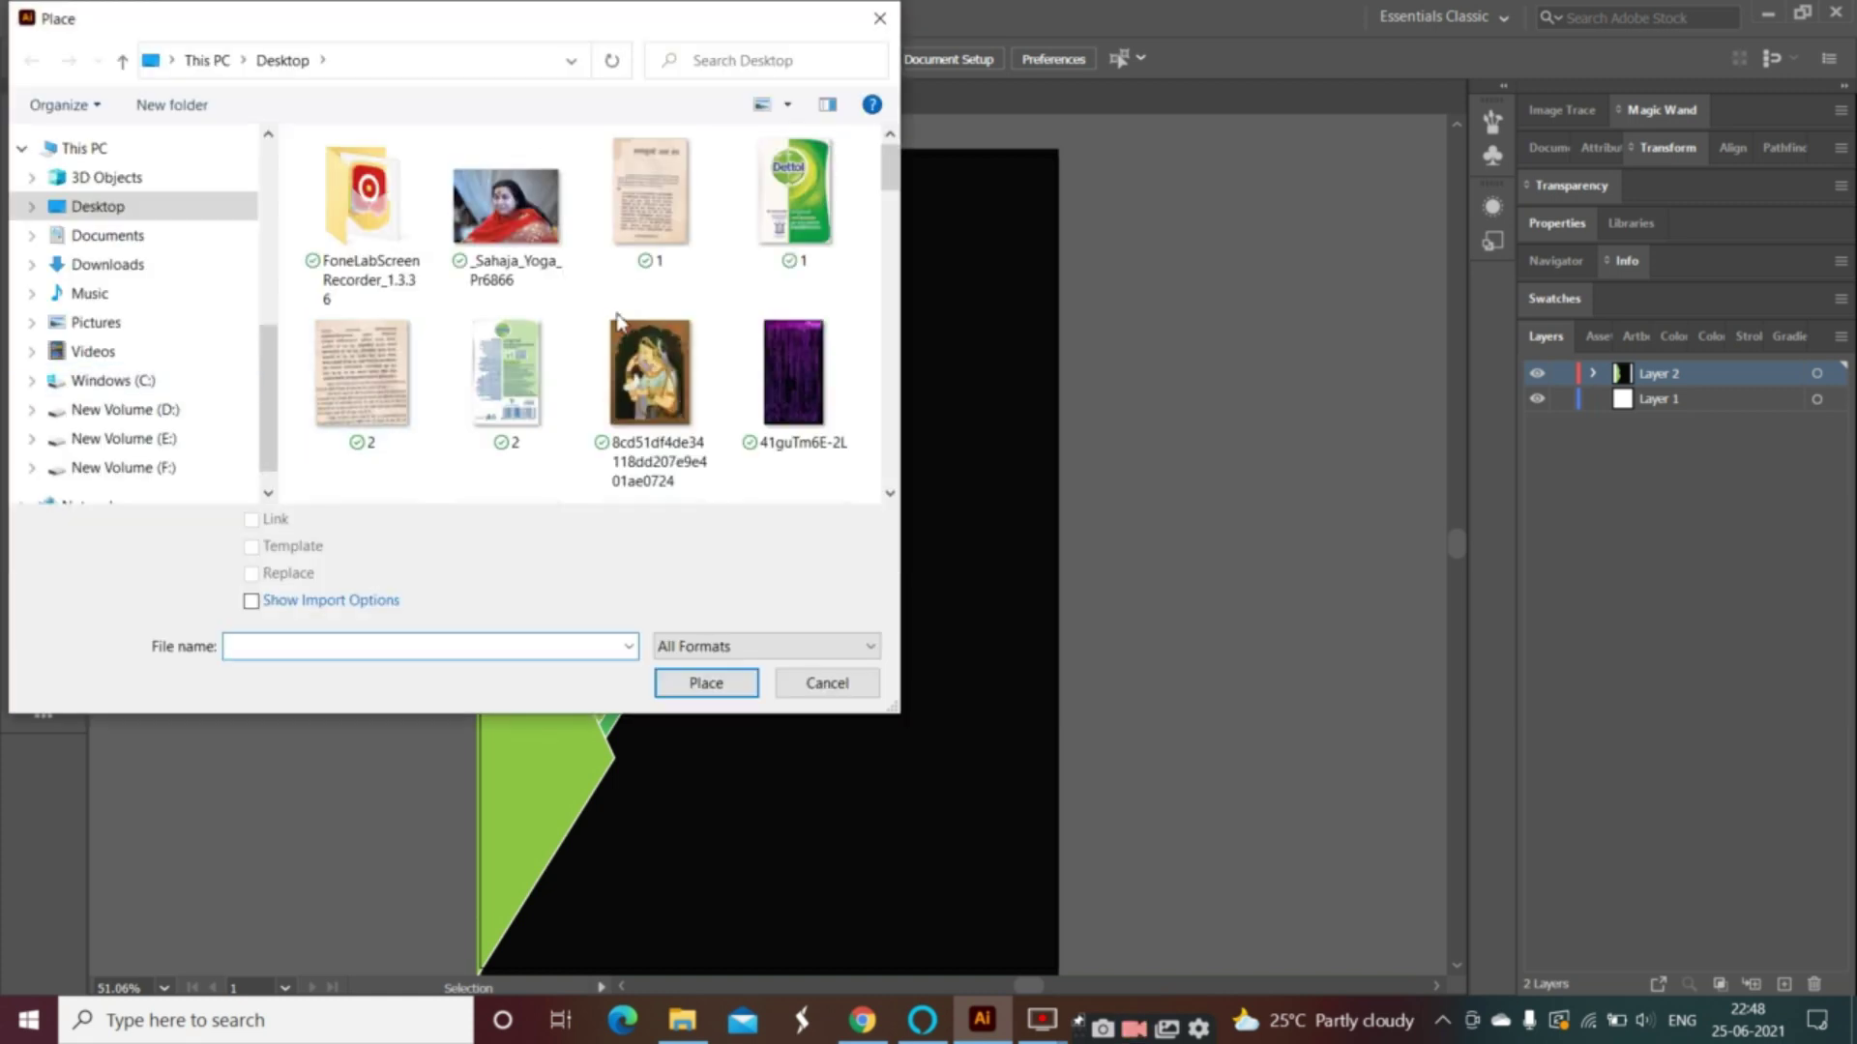
{"action": "scroll", "coordinate": [624, 339], "scroll_direction": "down", "scroll_amount": 3}
{"action": "scroll", "coordinate": [623, 338], "scroll_direction": "up", "scroll_amount": 3}
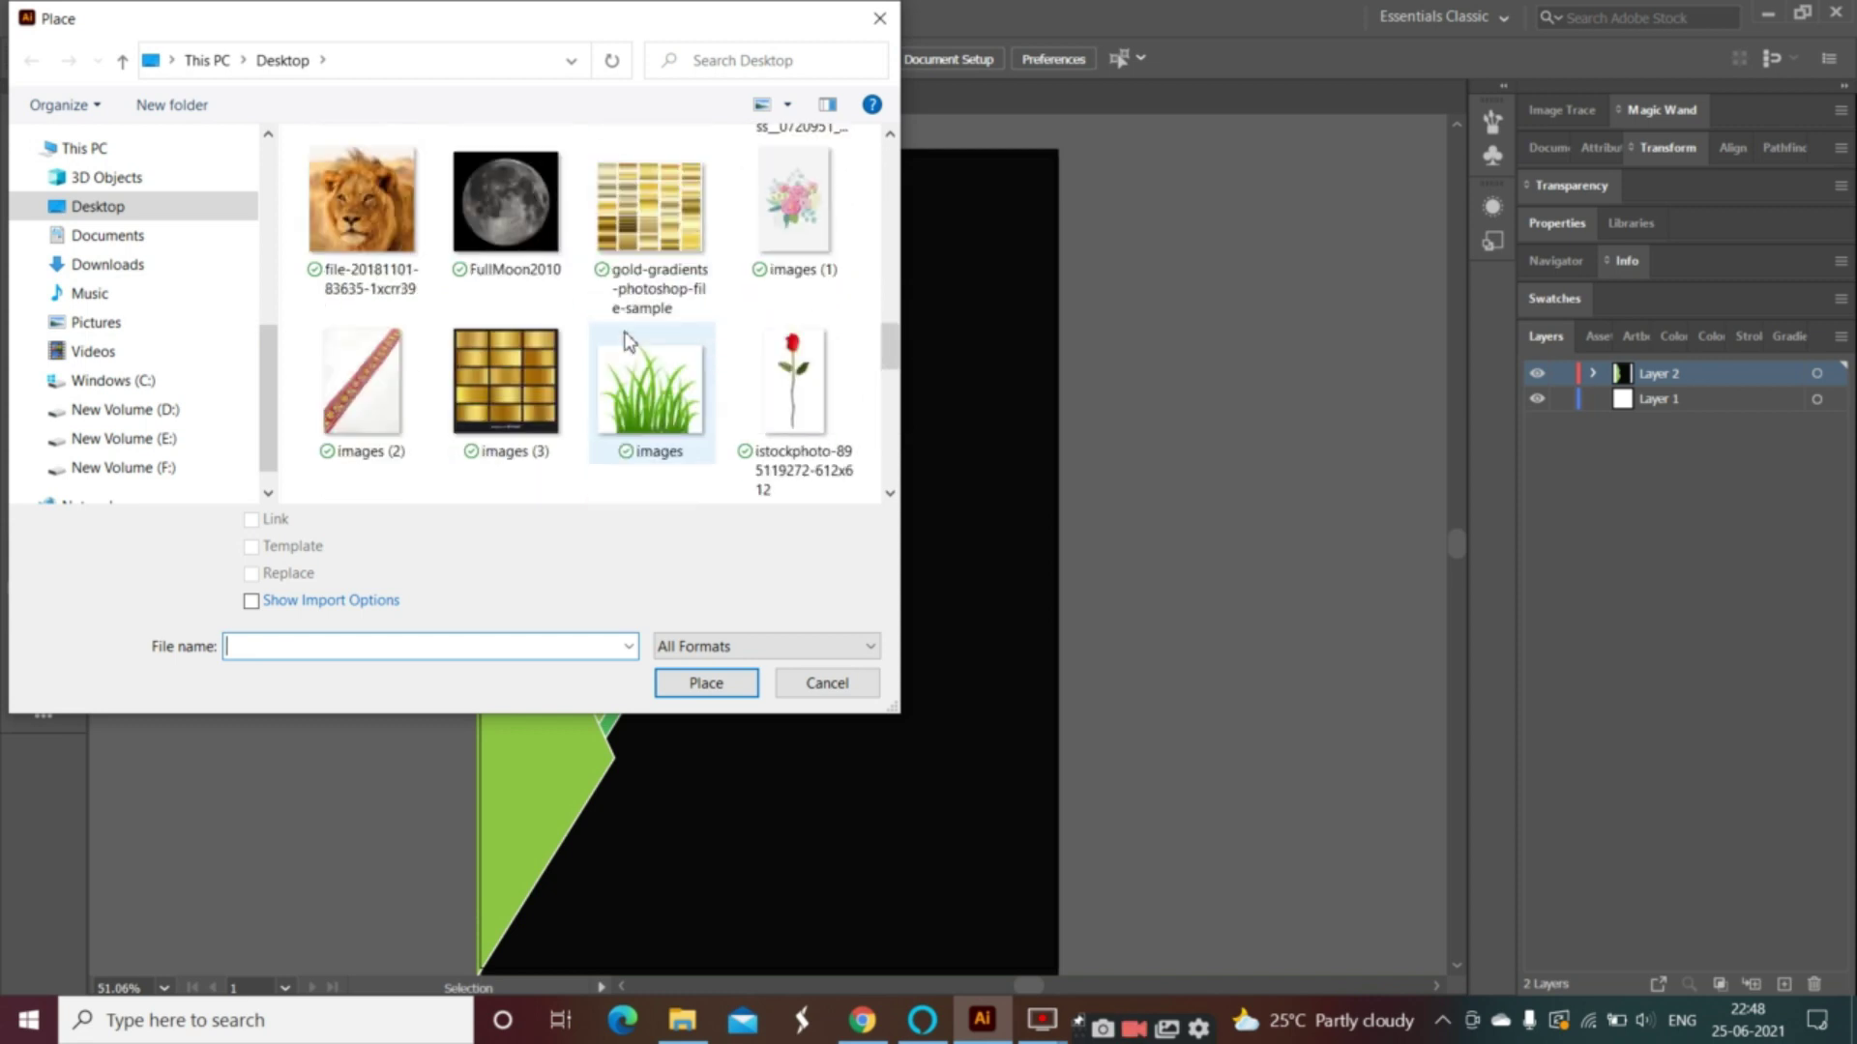
{"action": "double_click", "coordinate": [362, 240]}
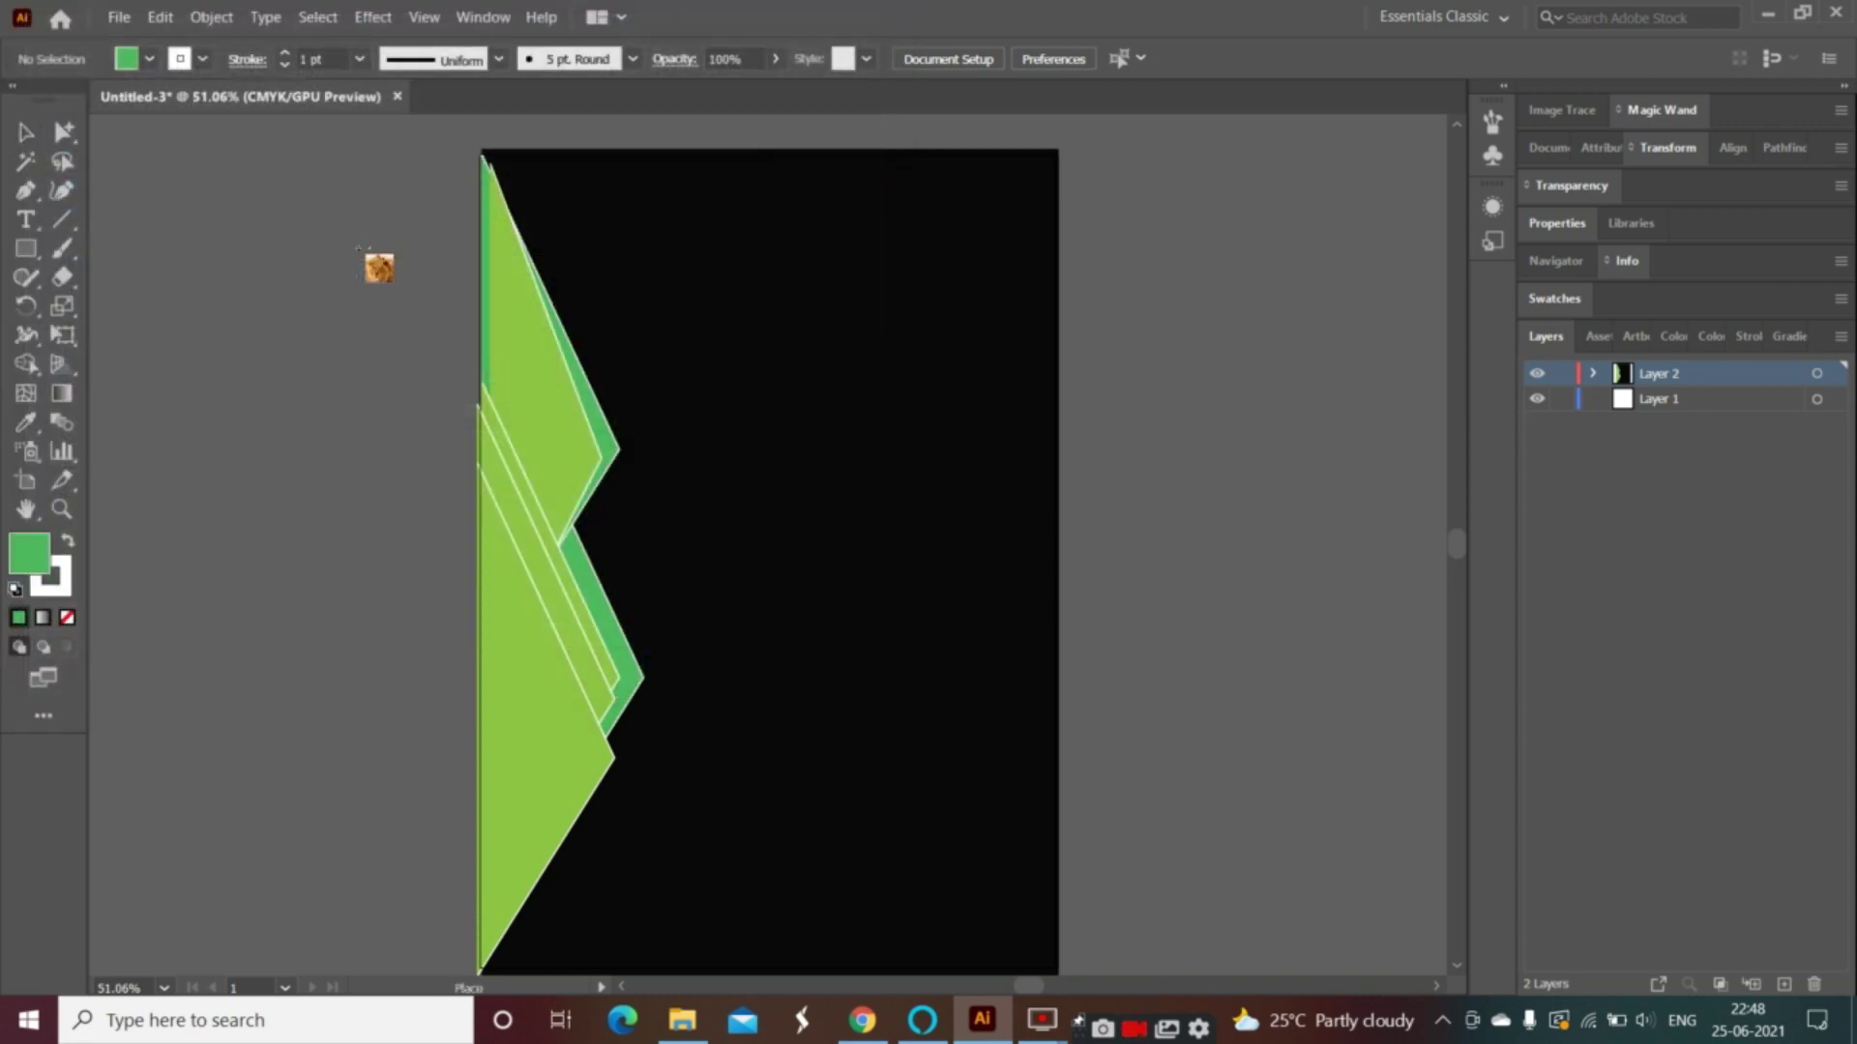
{"action": "left_click", "coordinate": [239, 303]}
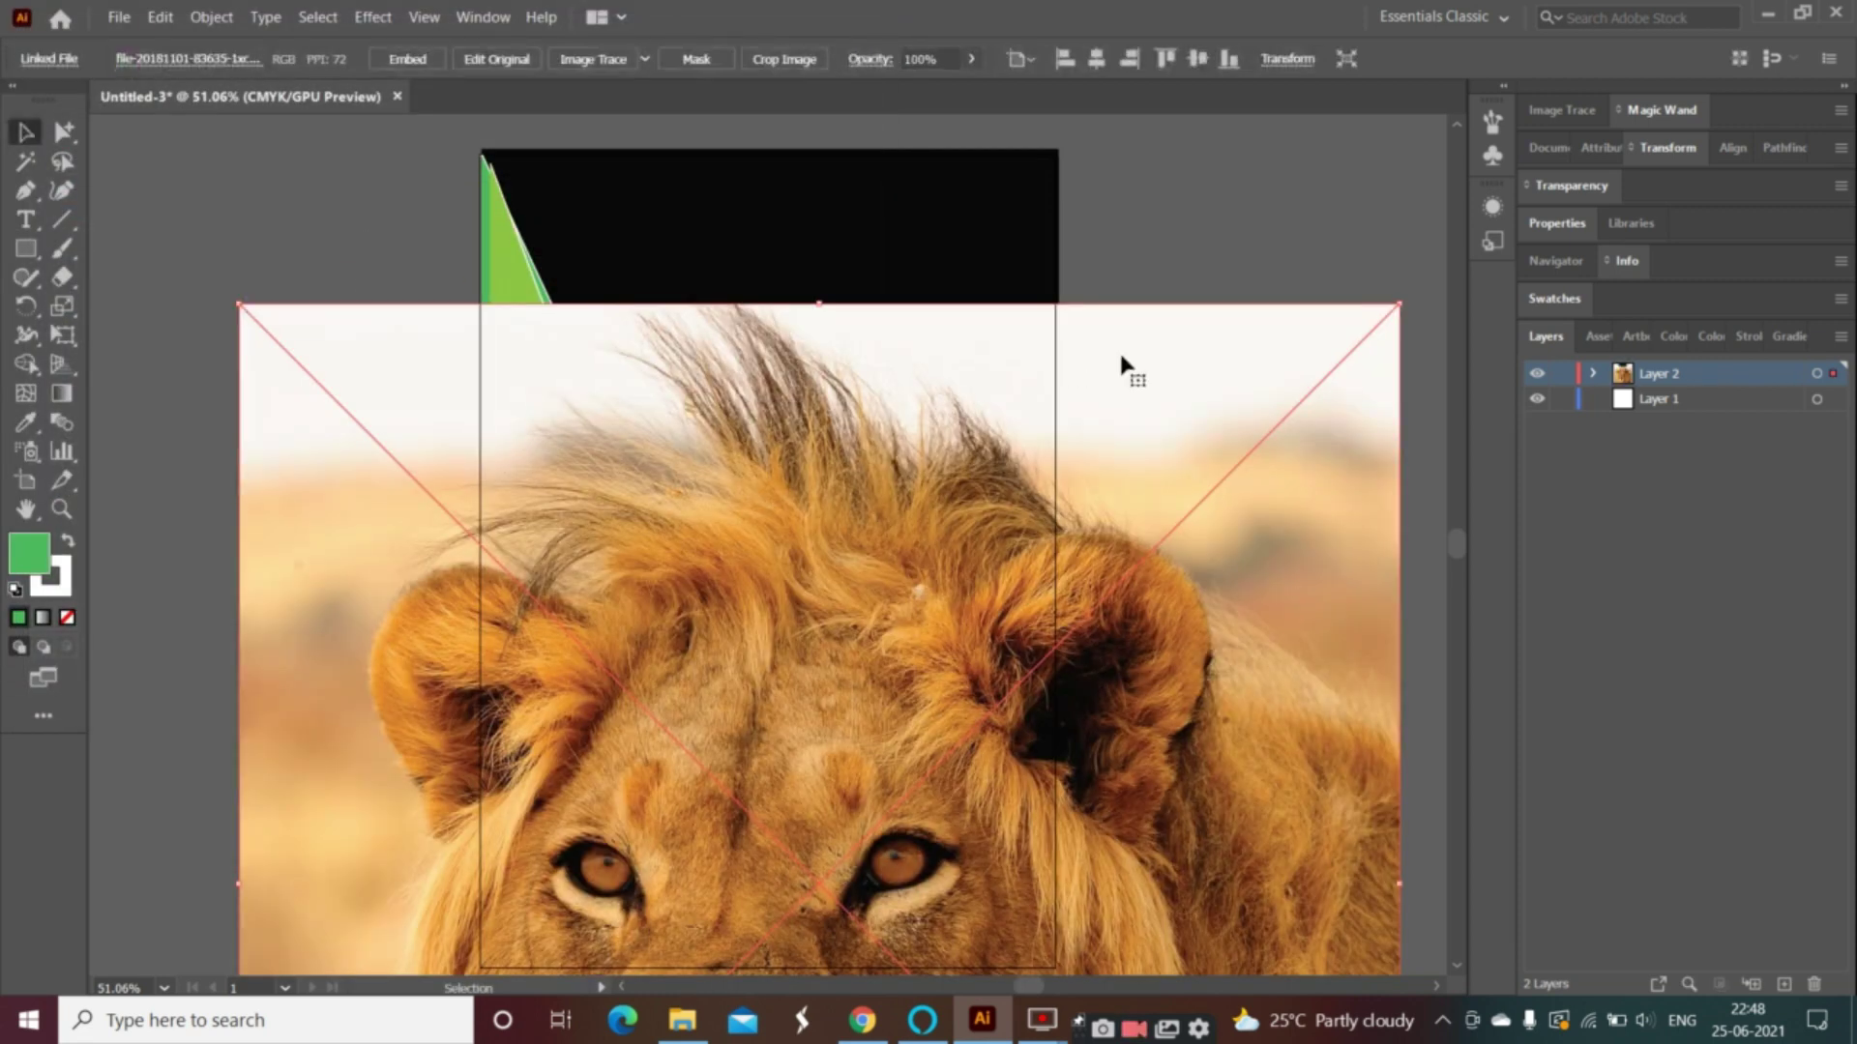
{"action": "left_click_drag", "start_coordinate": [1401, 306], "coordinate": [1056, 404]}
{"action": "left_click_drag", "start_coordinate": [885, 617], "coordinate": [187, 558]}
- Draw a tall green ellipse on the black area beside the triangles and shift it slightly left and down
{"action": "right_click", "coordinate": [26, 248]}
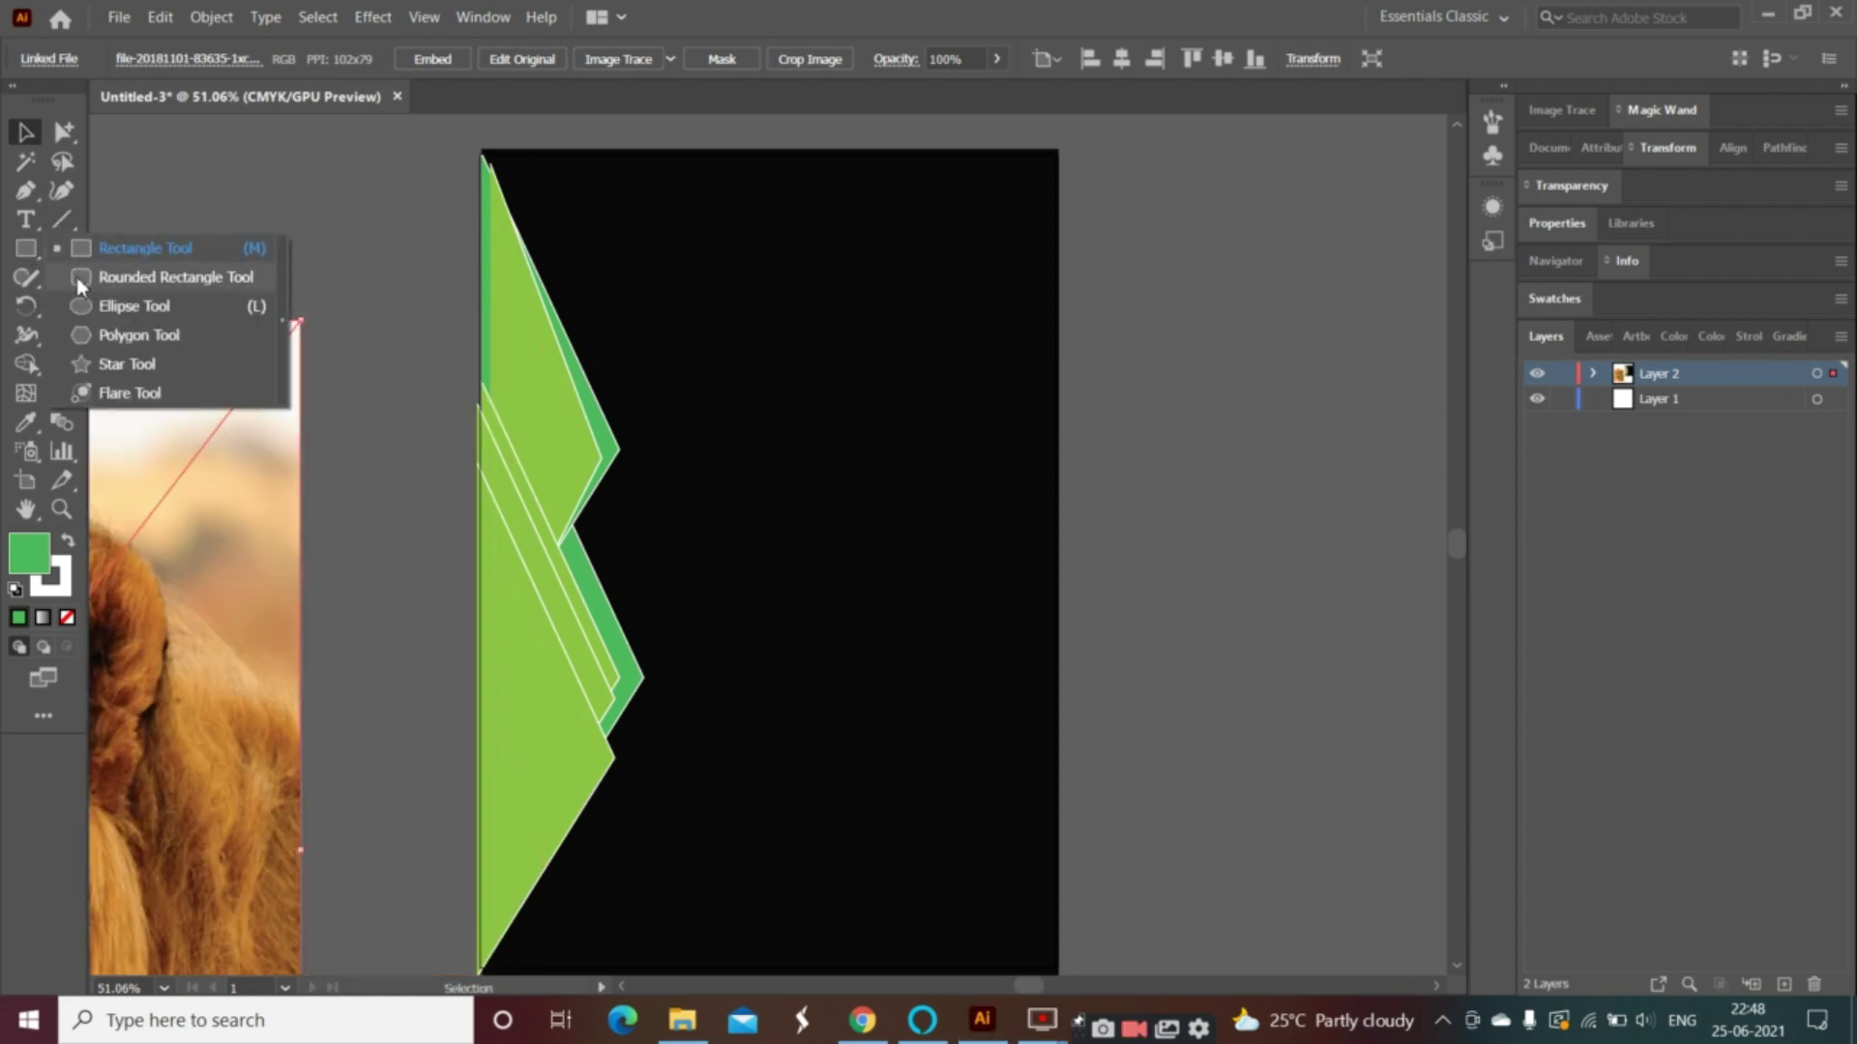
{"action": "left_click", "coordinate": [78, 305]}
{"action": "left_click_drag", "start_coordinate": [666, 290], "coordinate": [1058, 815]}
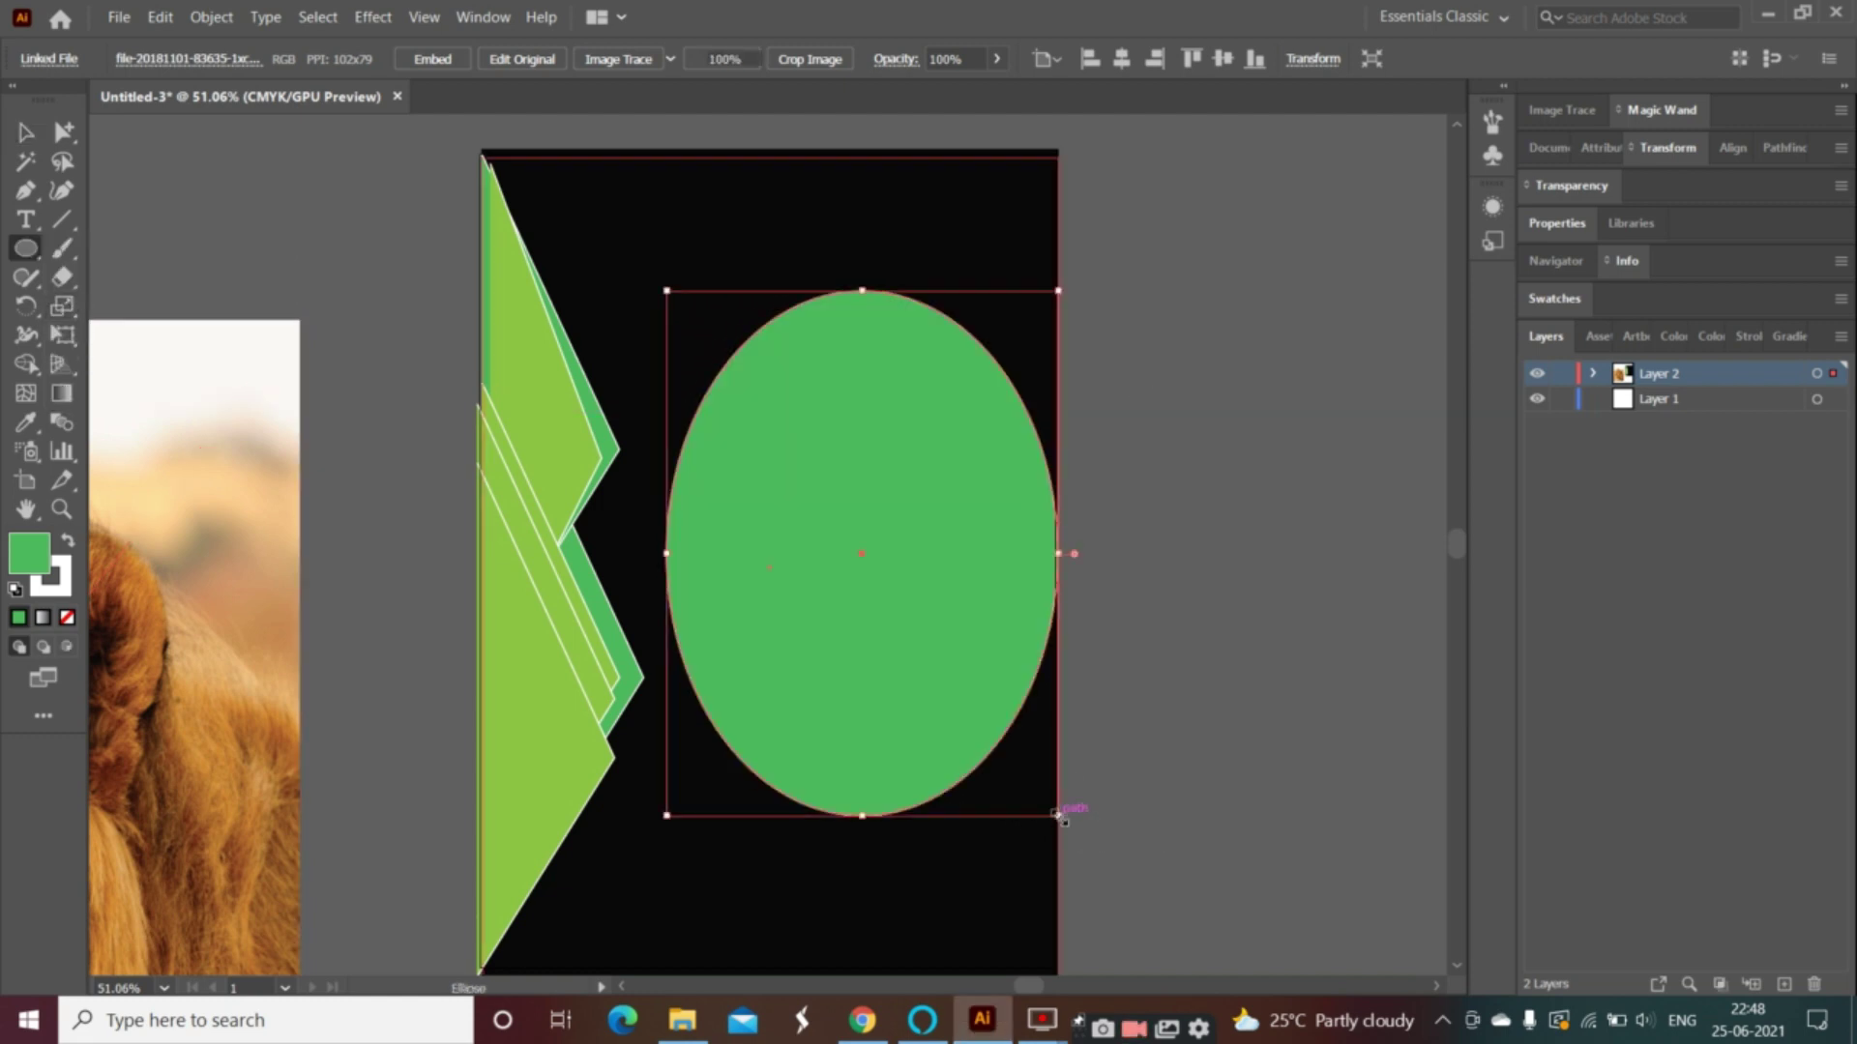
{"action": "left_click", "coordinate": [25, 131]}
{"action": "left_click_drag", "start_coordinate": [726, 510], "coordinate": [683, 506]}
{"action": "mouse_move", "coordinate": [826, 673]}
{"action": "left_mouse_down"}
{"action": "mouse_move", "coordinate": [814, 683]}
{"action": "mouse_move", "coordinate": [853, 665]}
{"action": "left_mouse_up"}
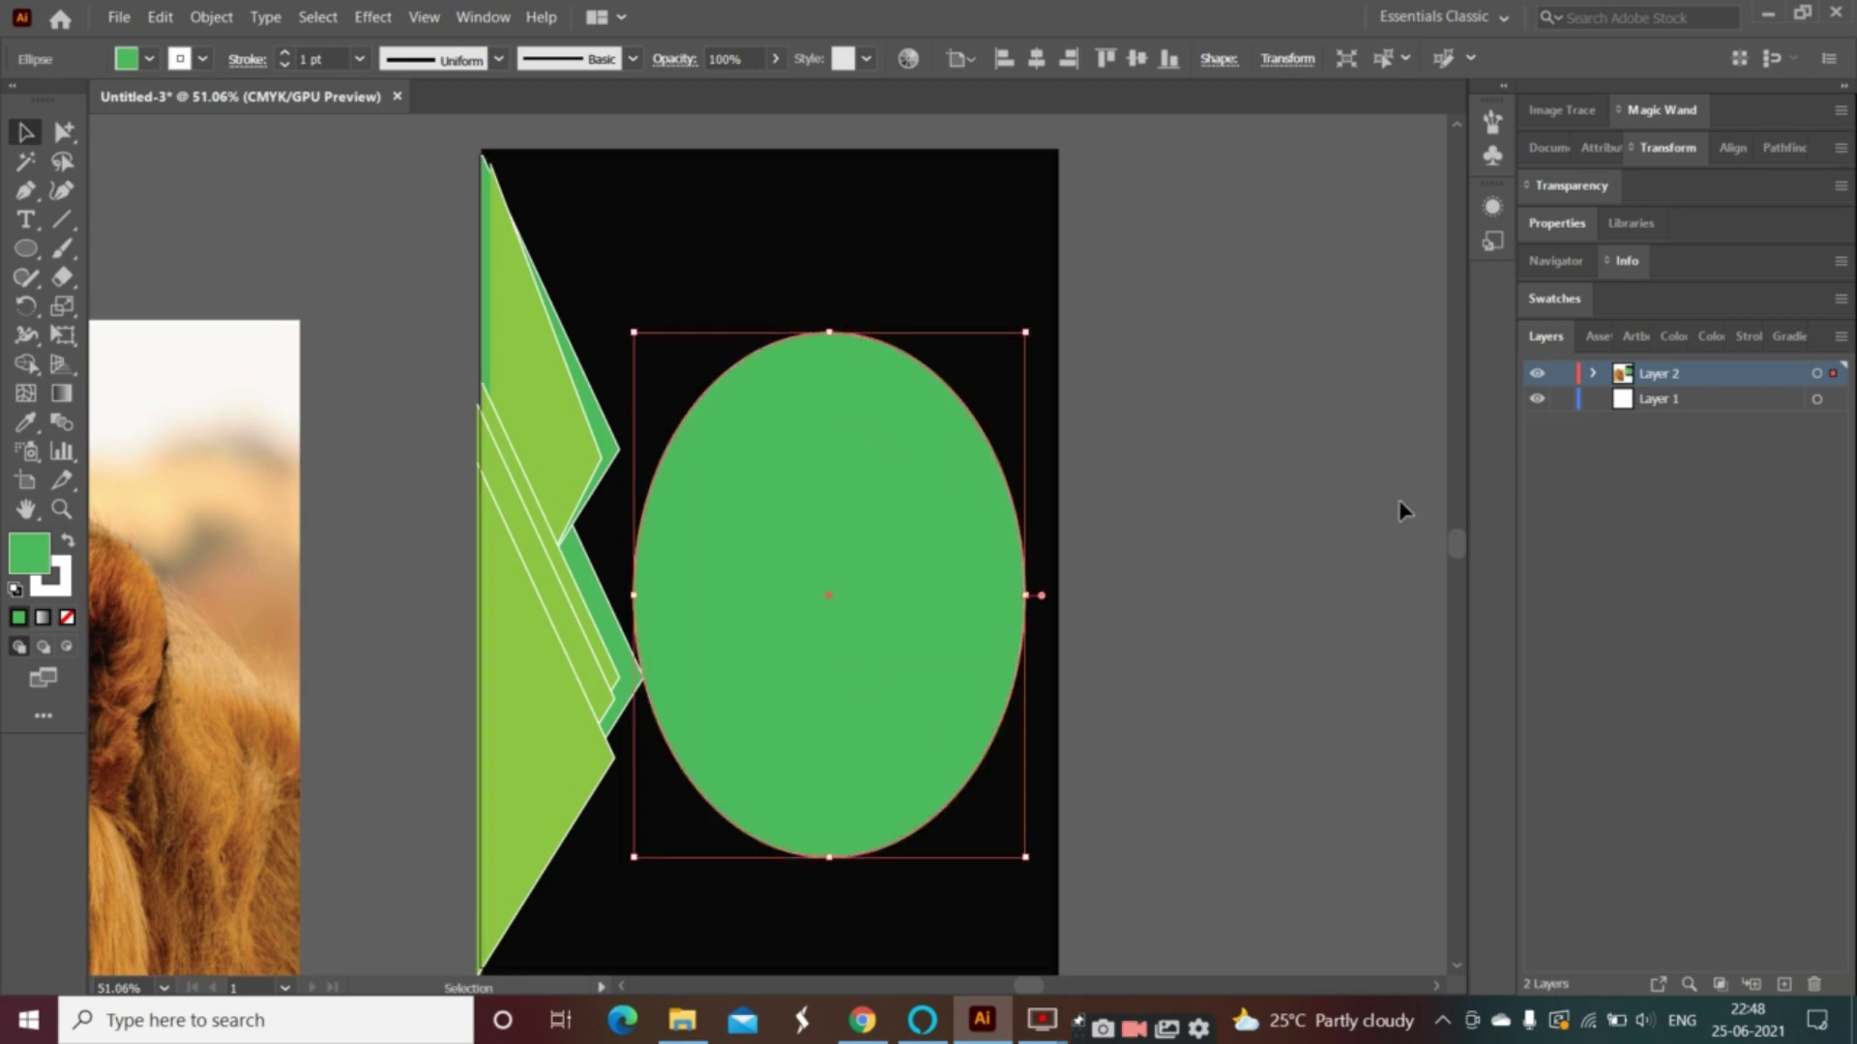
- Add a new layer and move the lion image onto the artboard behind the green ellipse
{"action": "left_click", "coordinate": [1783, 984]}
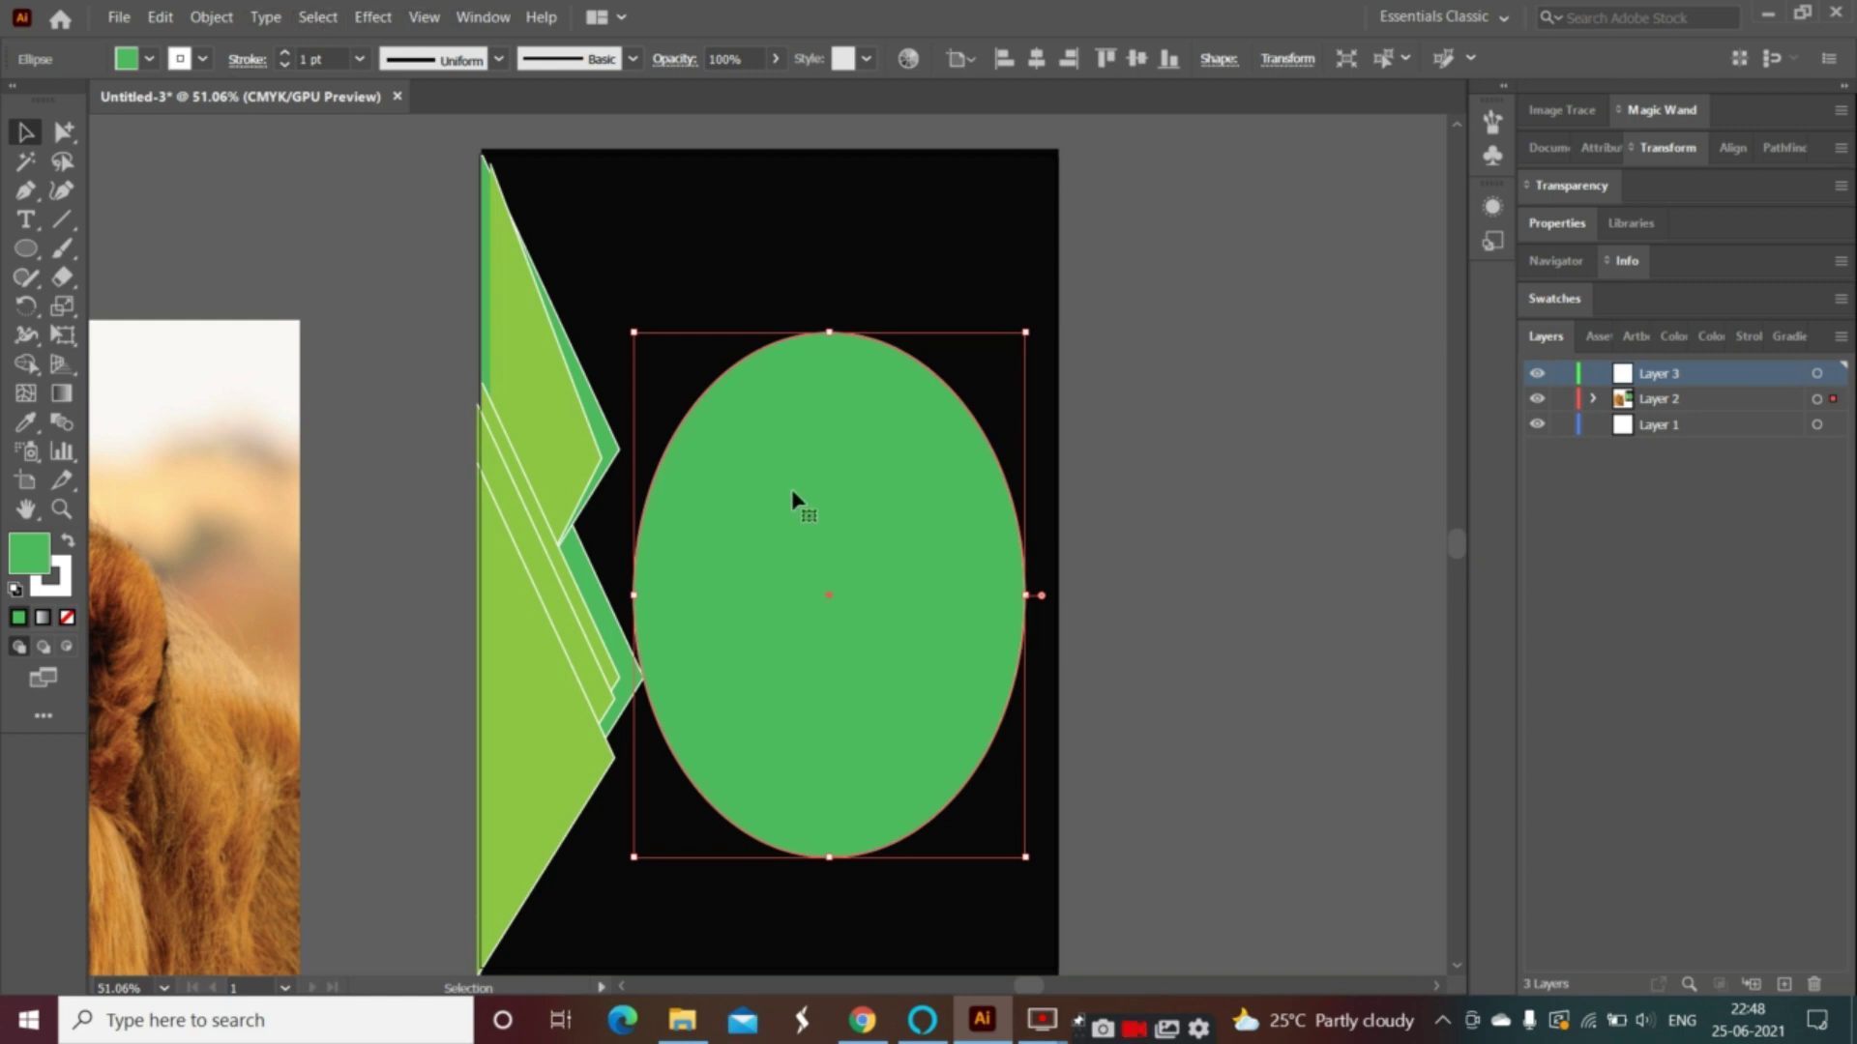
{"action": "left_click", "coordinate": [207, 489]}
{"action": "left_click_drag", "start_coordinate": [207, 487], "coordinate": [1169, 371]}
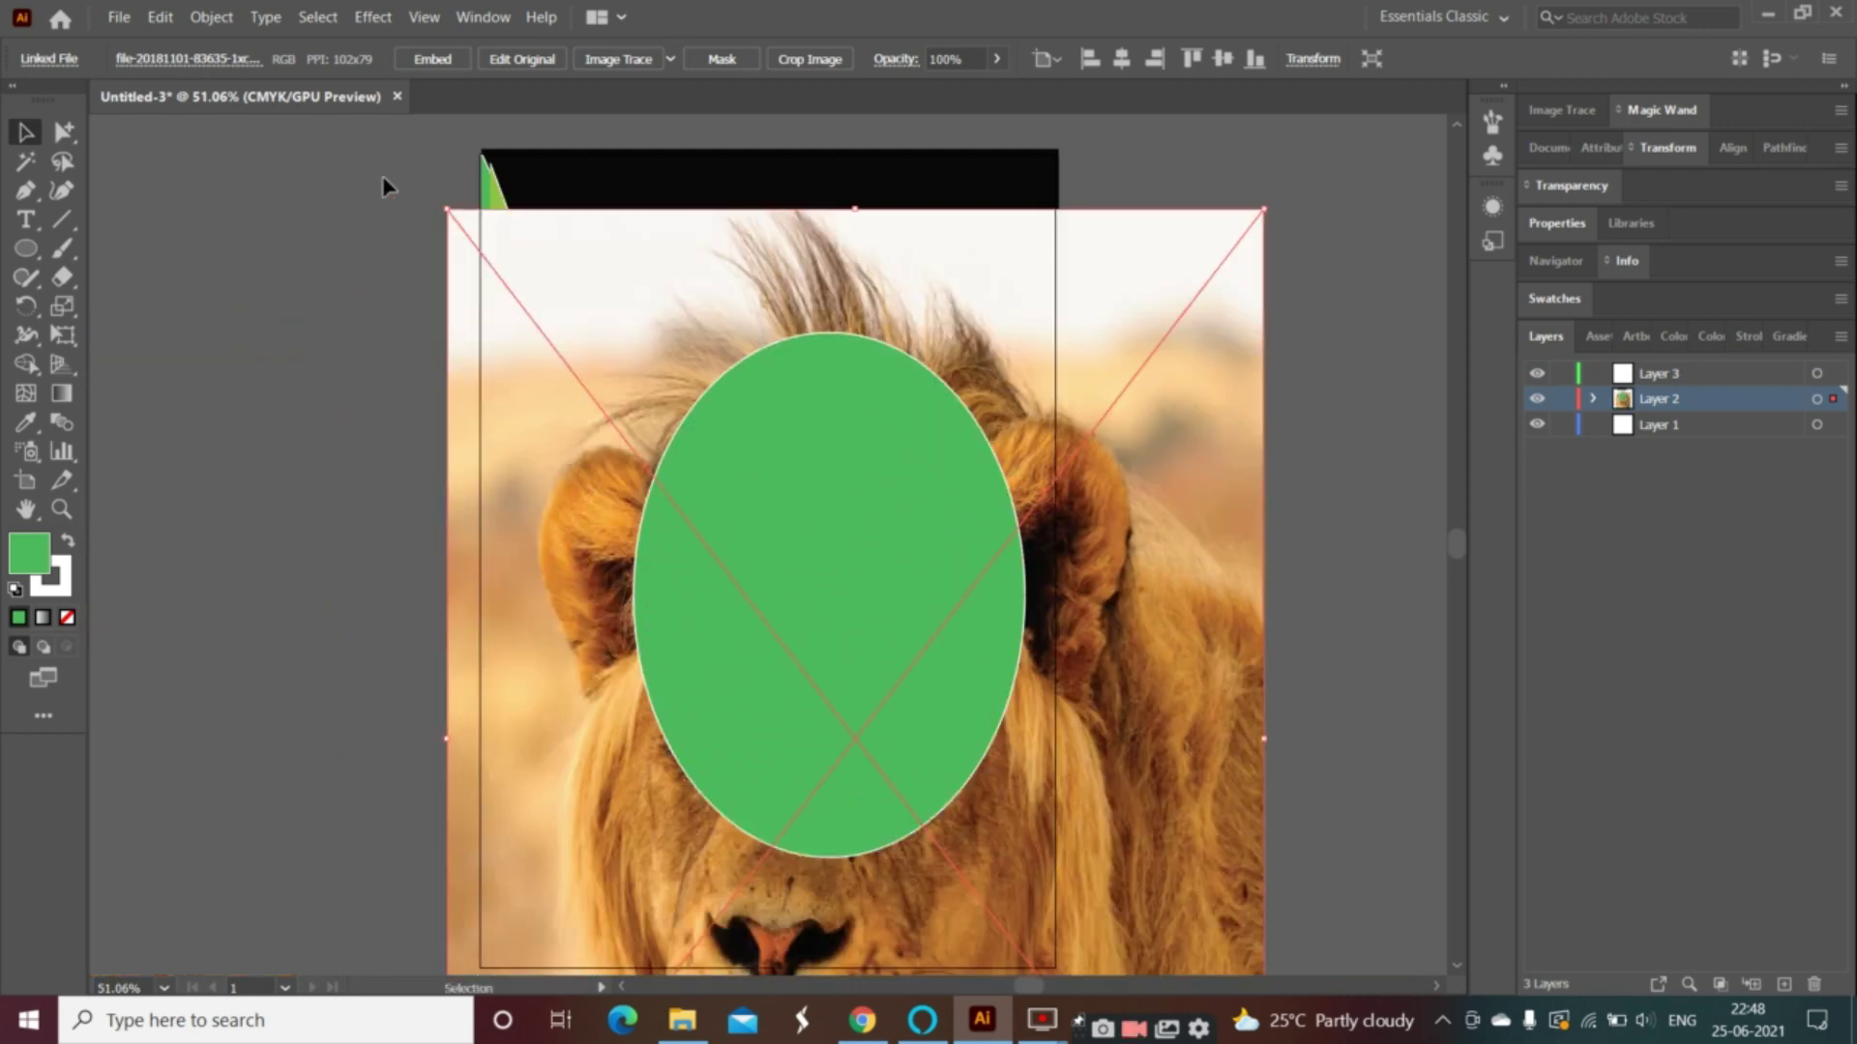
- Try to make a clipping mask from all the artwork, including the lion image and the green ellipse
{"action": "scroll", "coordinate": [766, 680], "scroll_direction": "down", "scroll_amount": 5}
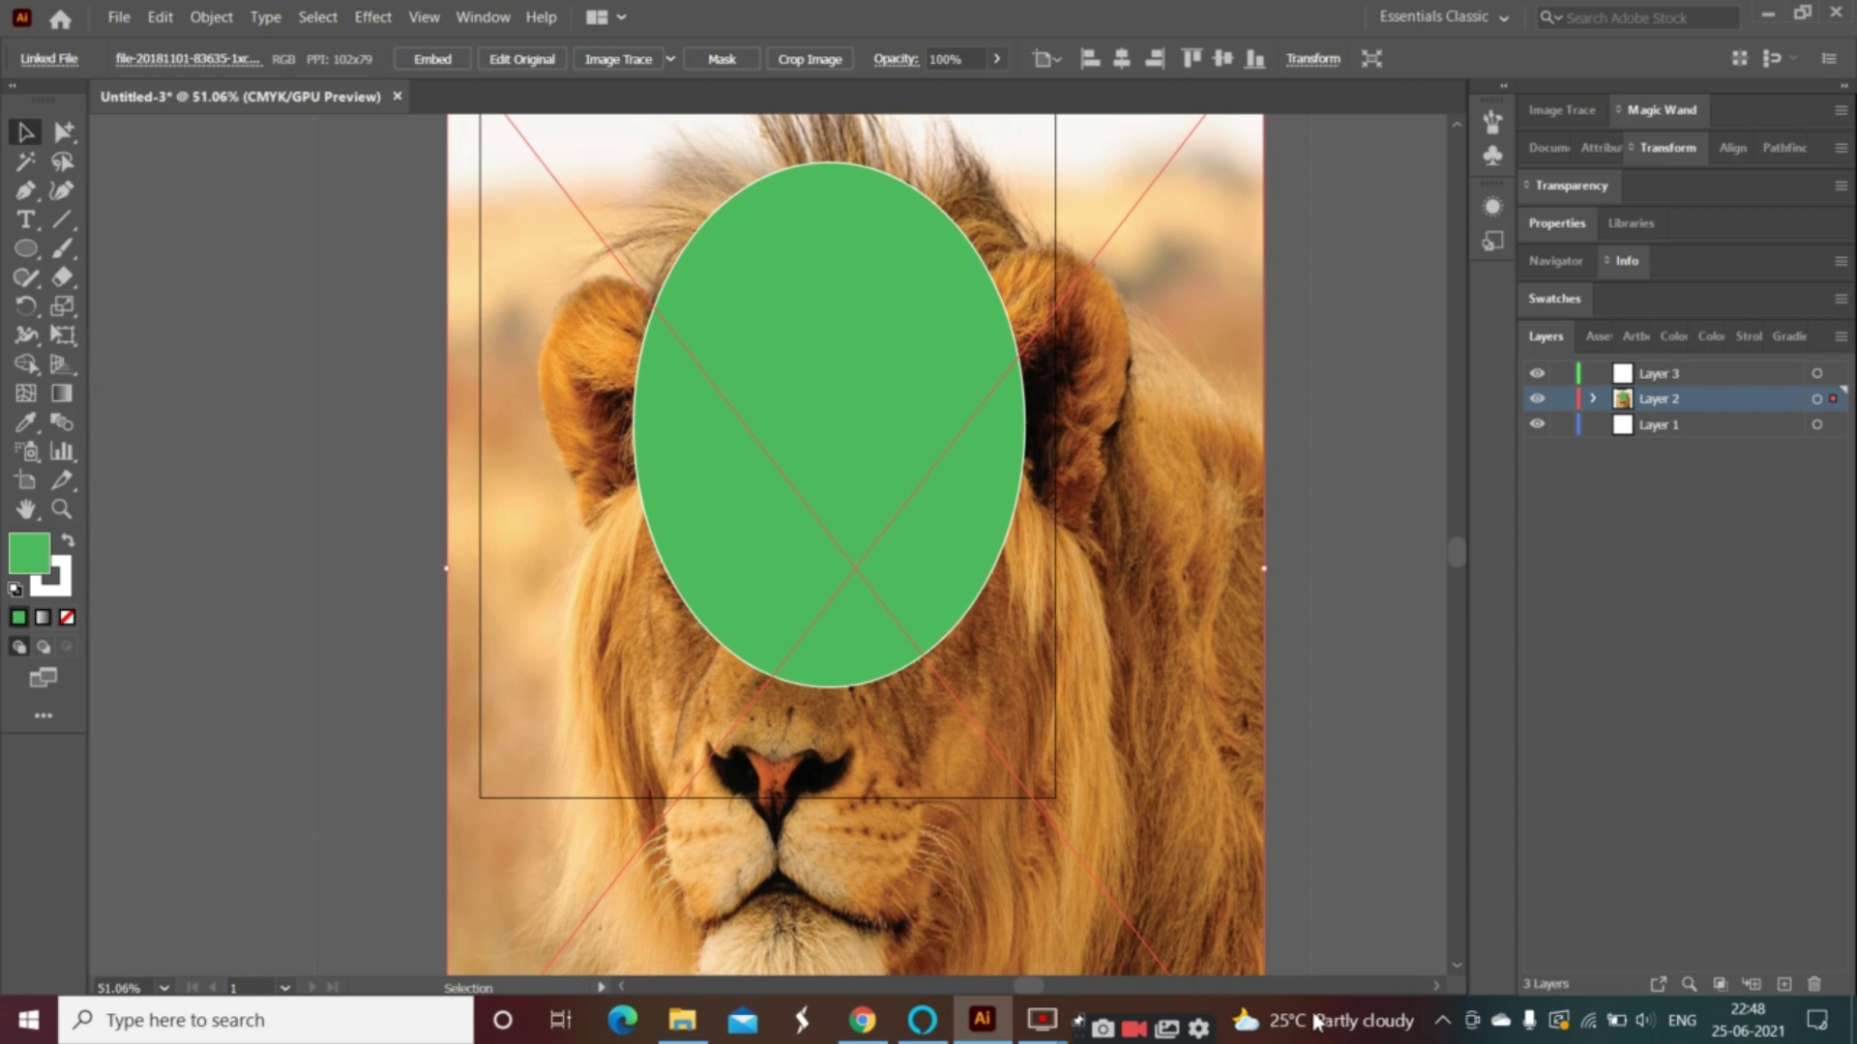
{"action": "scroll", "coordinate": [1339, 947], "scroll_direction": "down", "scroll_amount": 4}
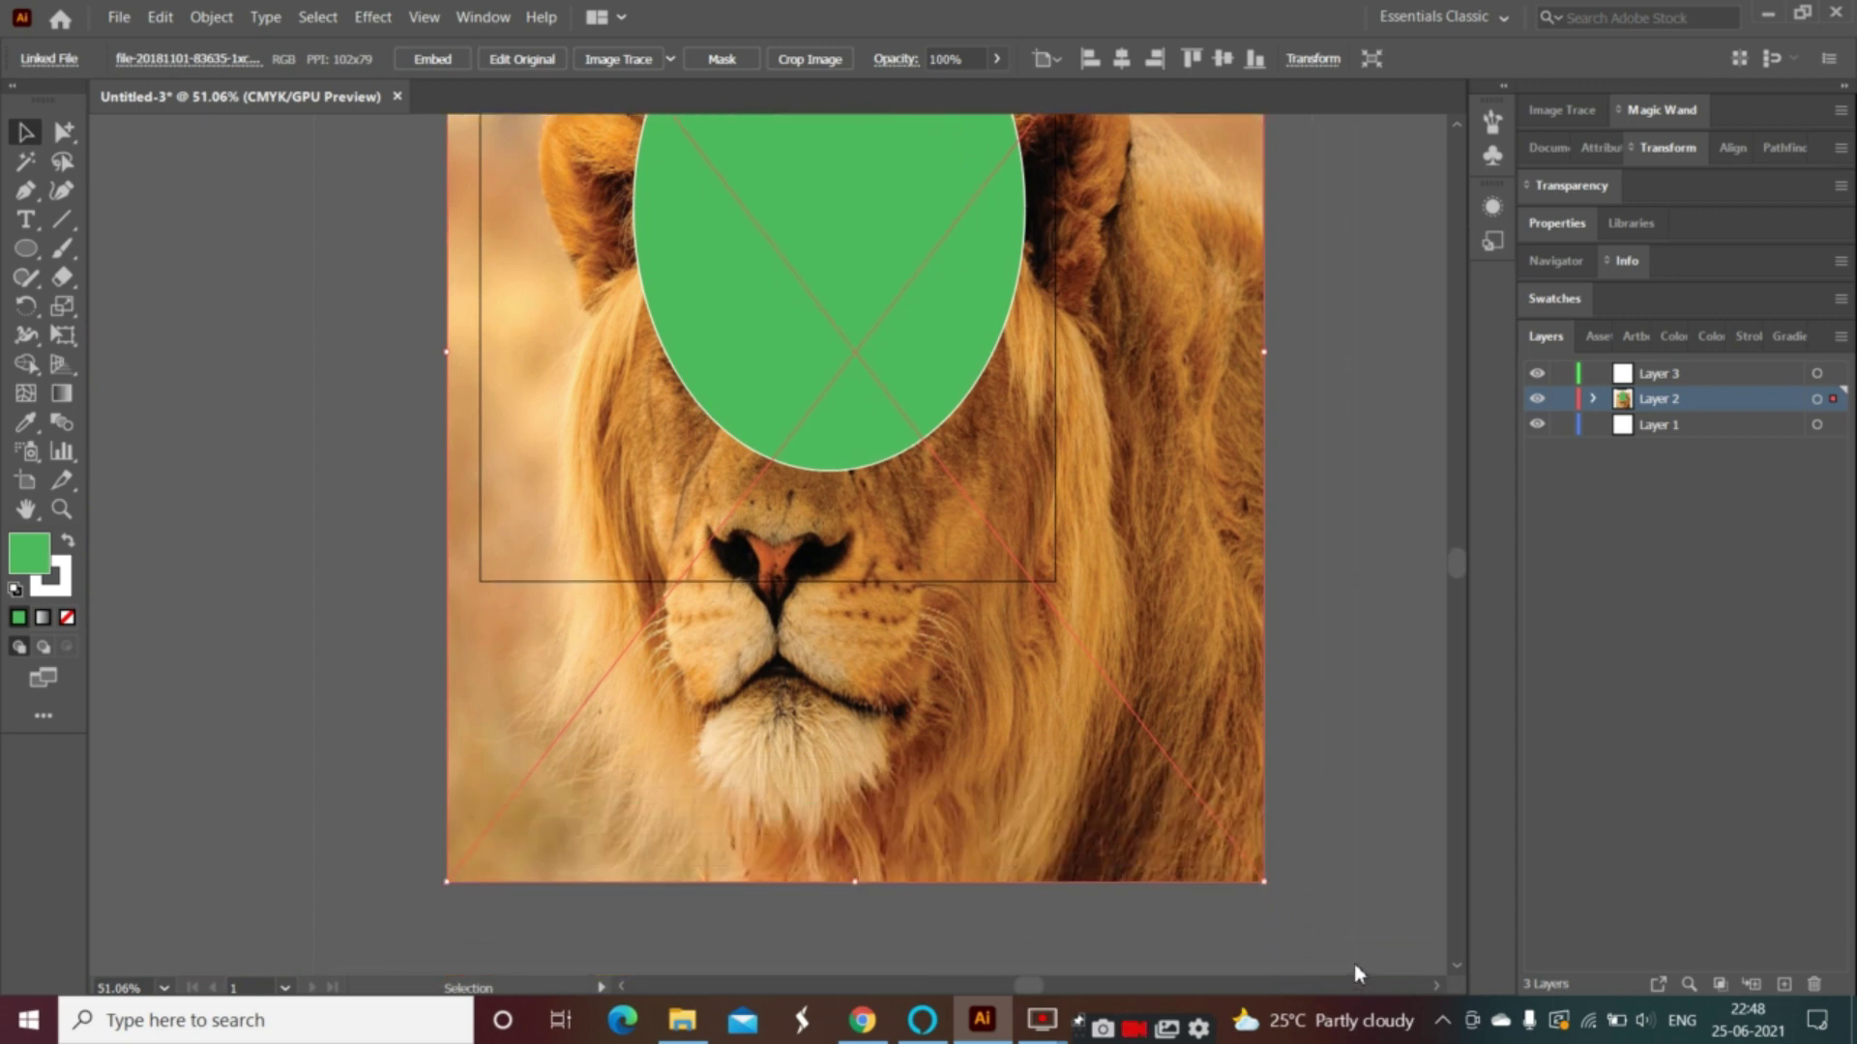
{"action": "key", "text": "ctrl+a"}
{"action": "scroll", "coordinate": [862, 682], "scroll_direction": "up", "scroll_amount": 9}
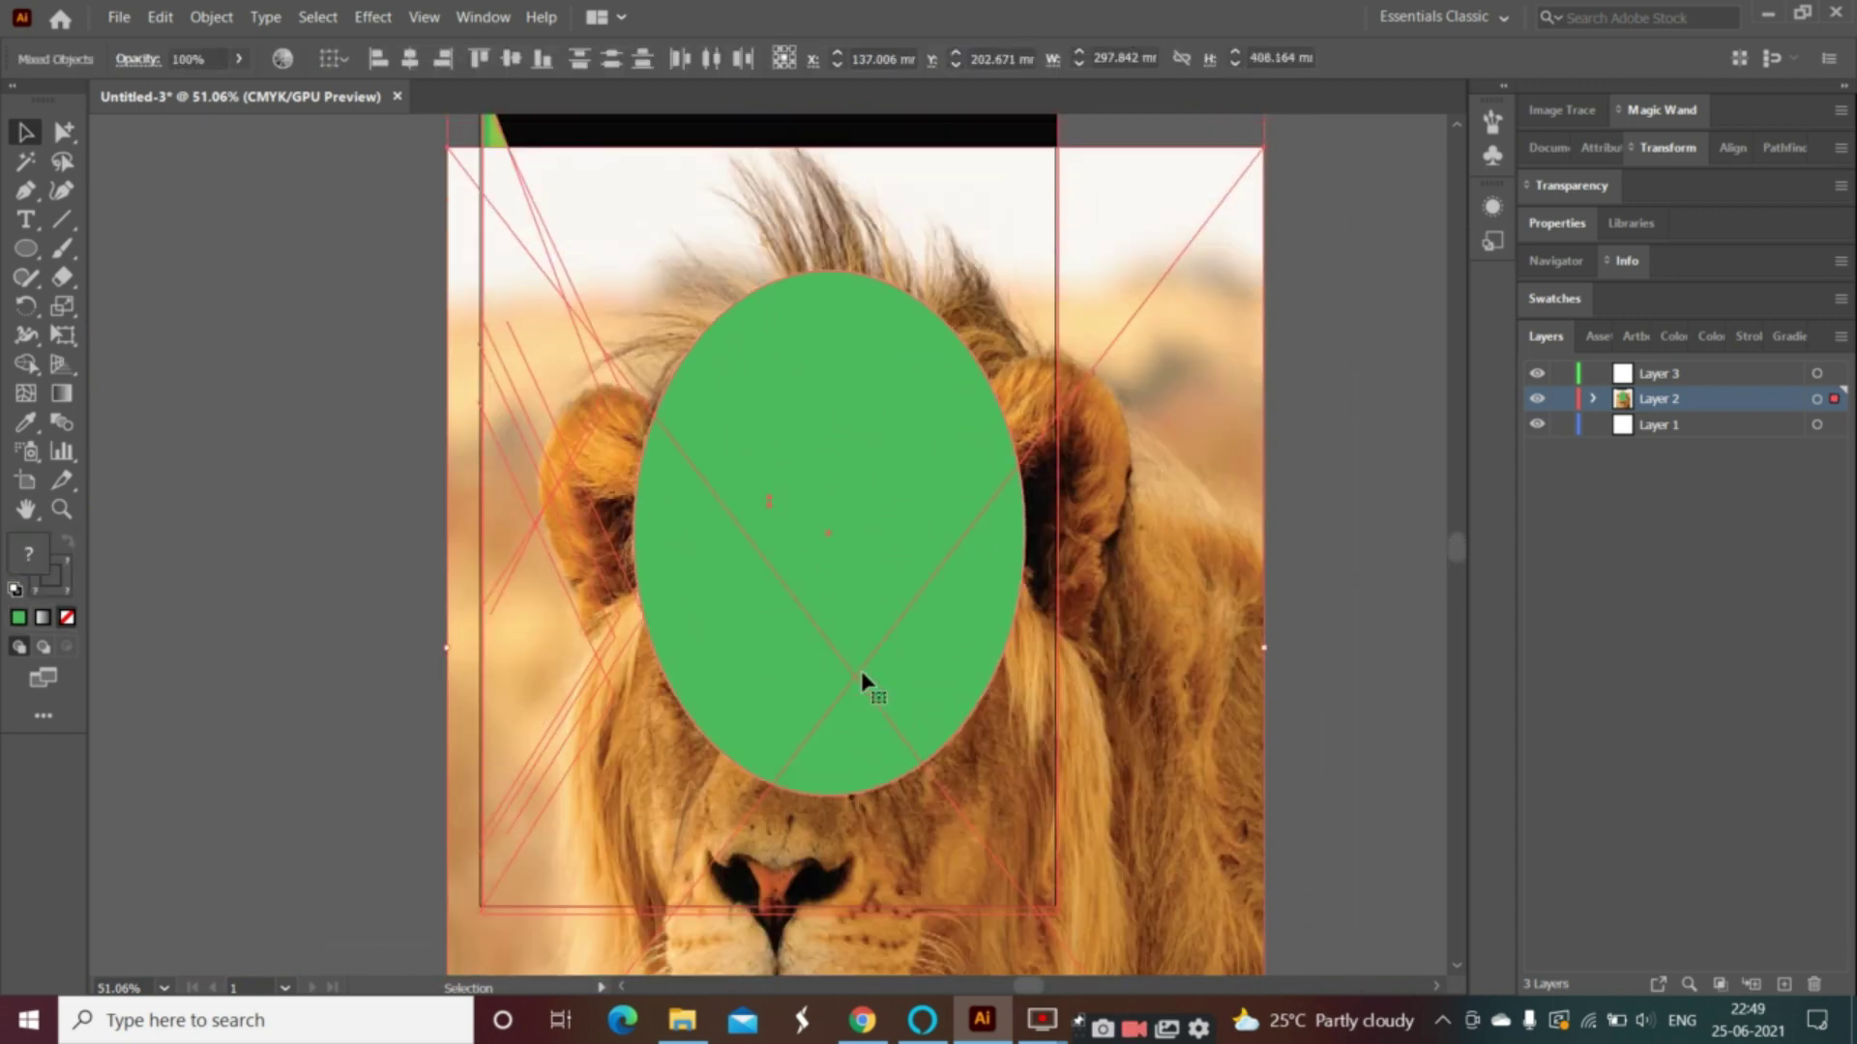
{"action": "left_click", "coordinate": [315, 16]}
{"action": "left_click", "coordinate": [315, 17]}
{"action": "left_click", "coordinate": [213, 18]}
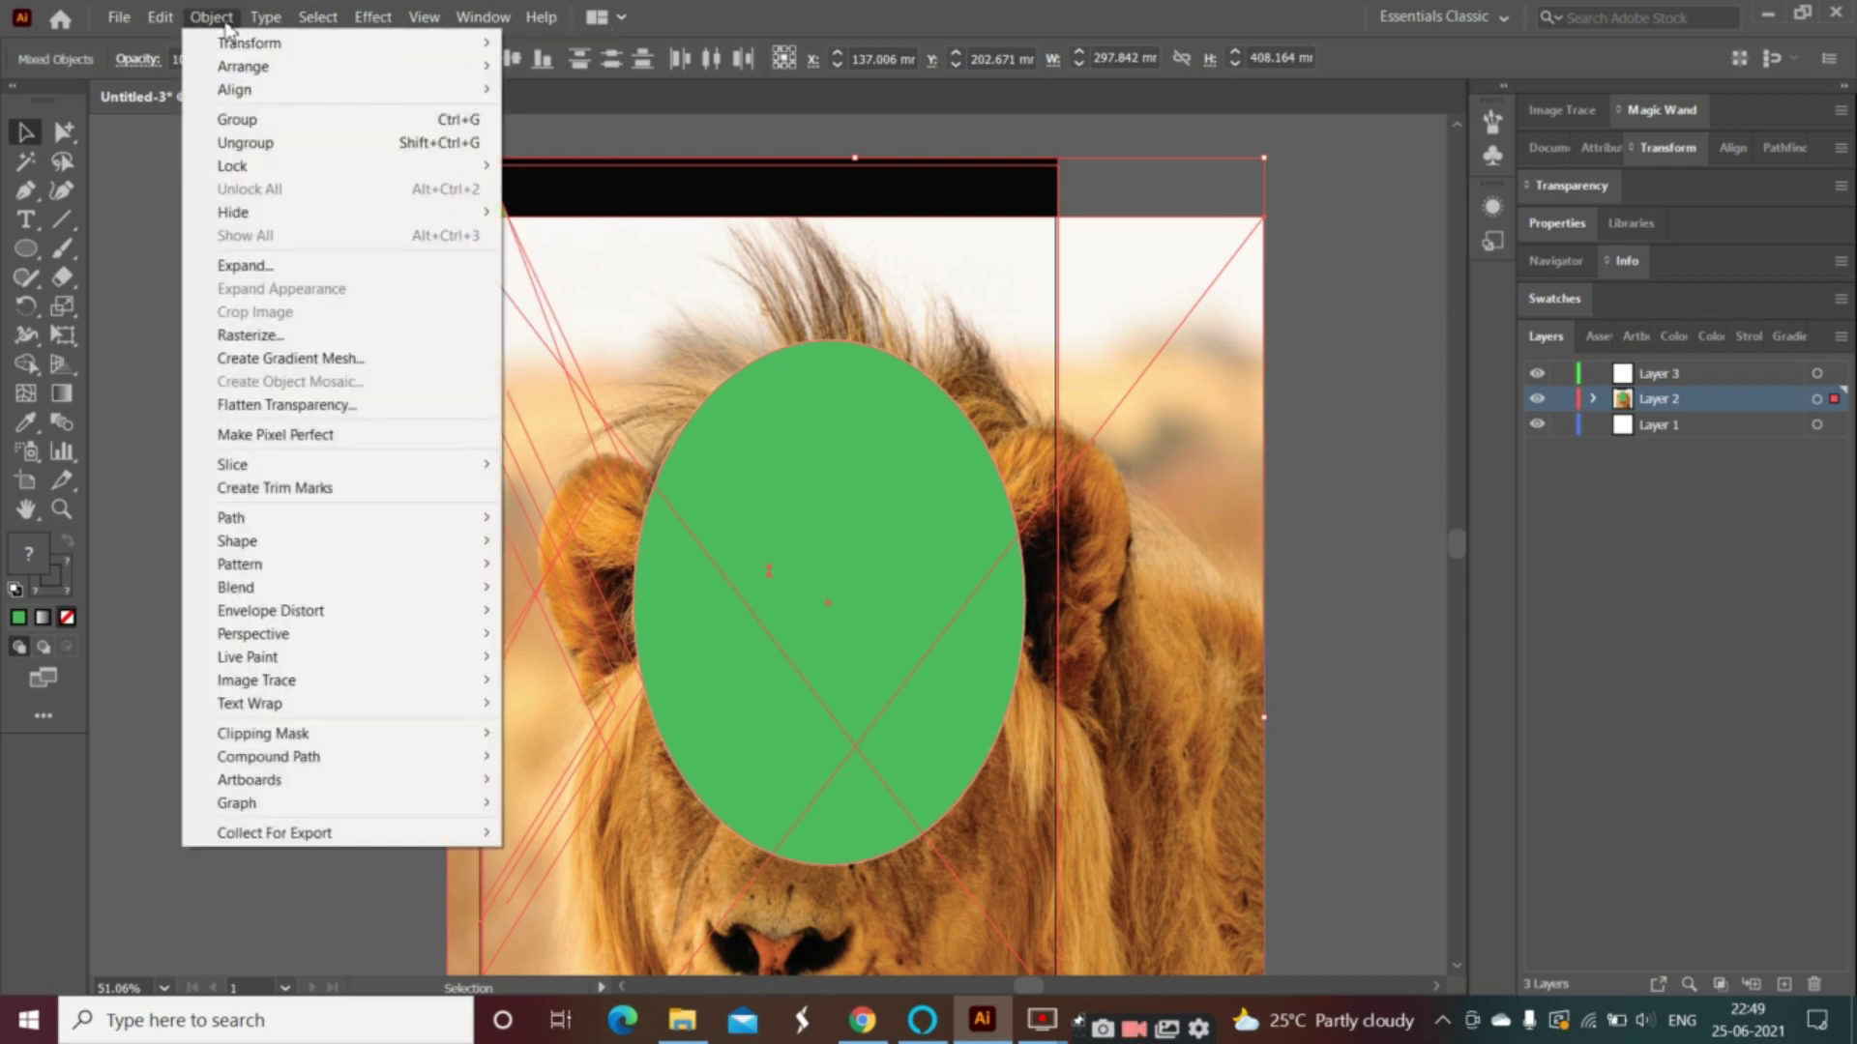
{"action": "mouse_move", "coordinate": [307, 740]}
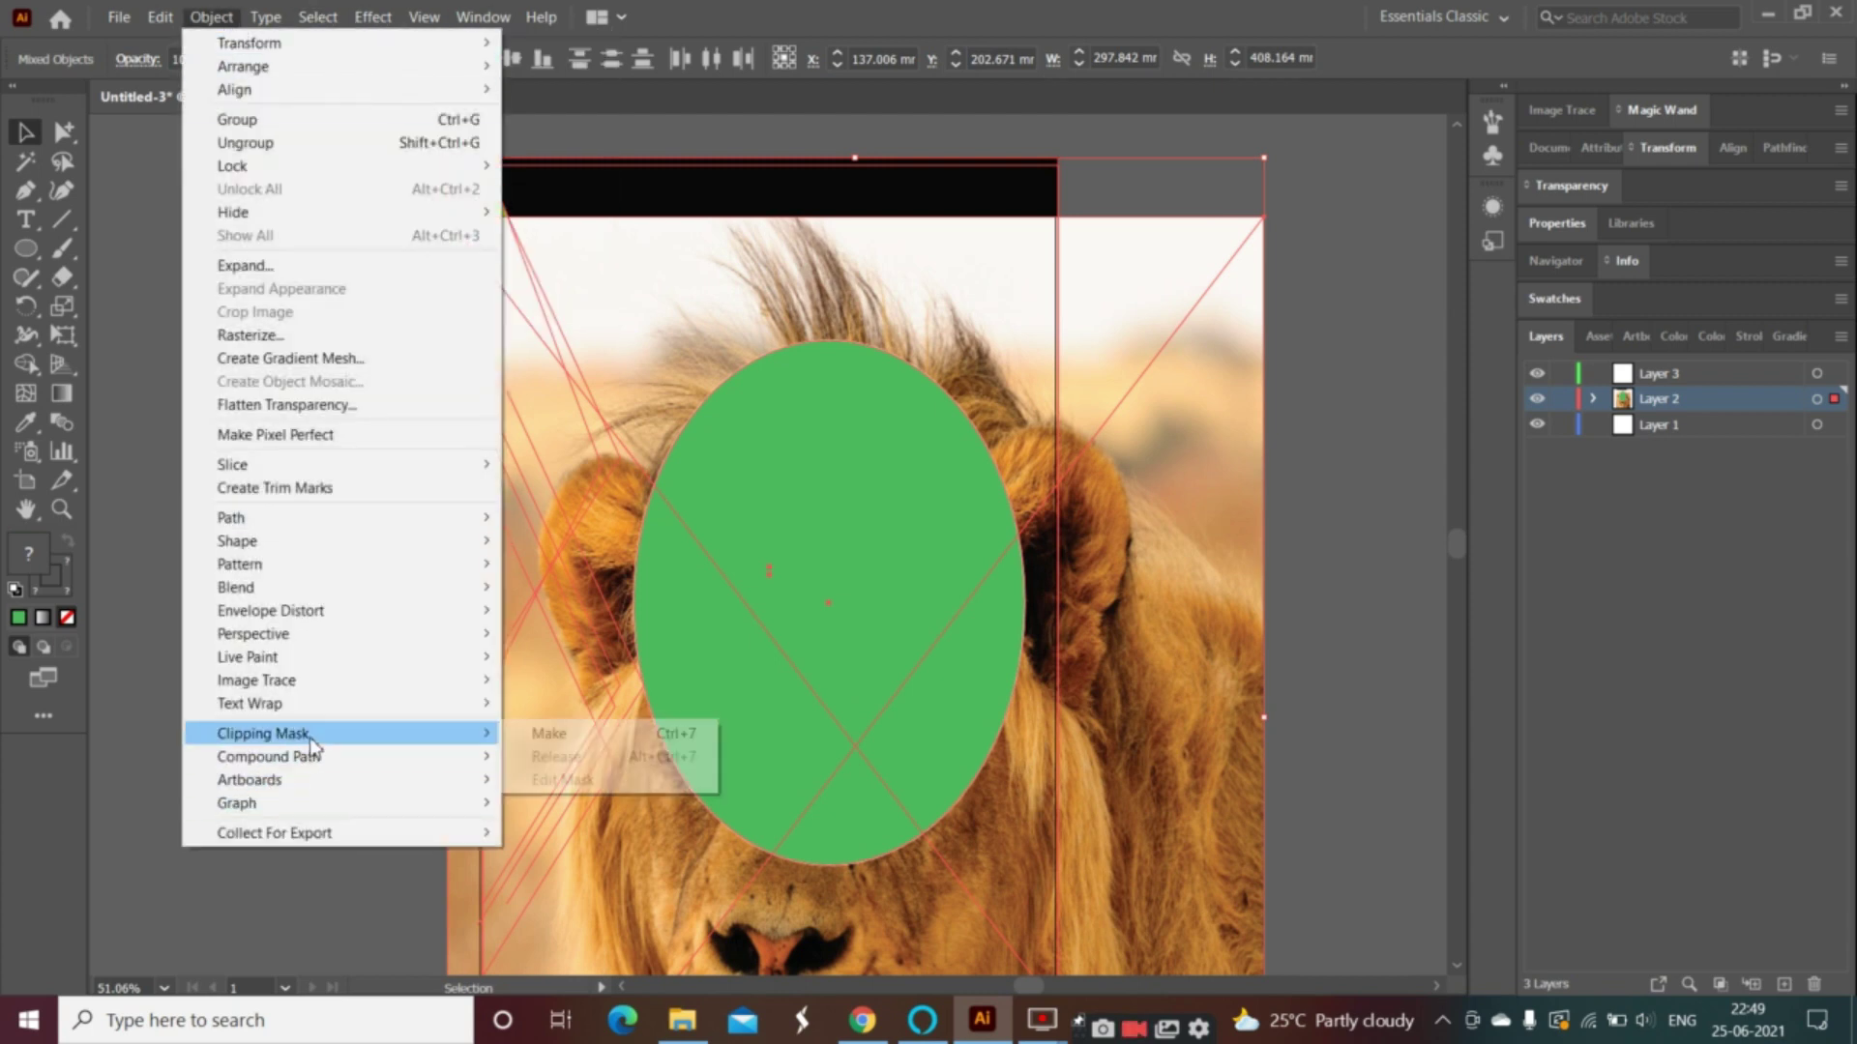
{"action": "left_click", "coordinate": [665, 739]}
- Move the lion image off the artboard, and delete both the green ellipse and the image
{"action": "left_click_drag", "start_coordinate": [870, 650], "coordinate": [690, 559]}
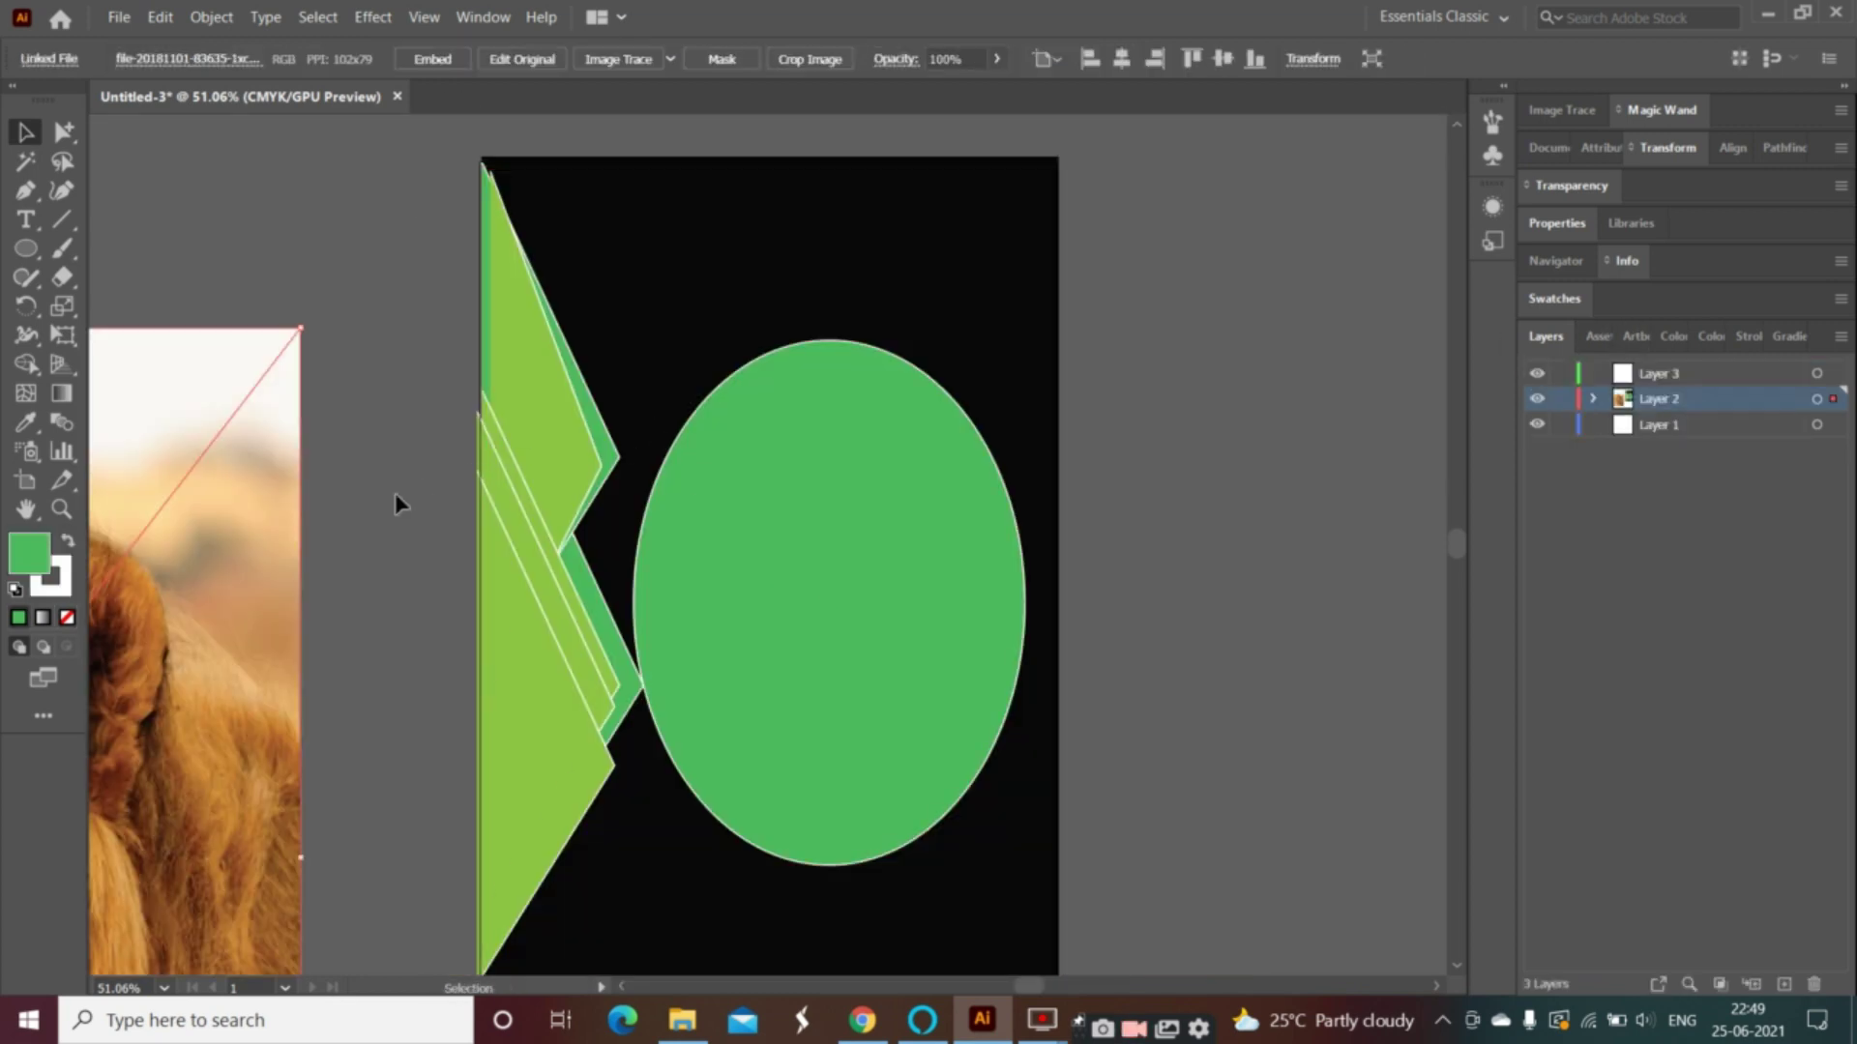
{"action": "left_click", "coordinate": [737, 600]}
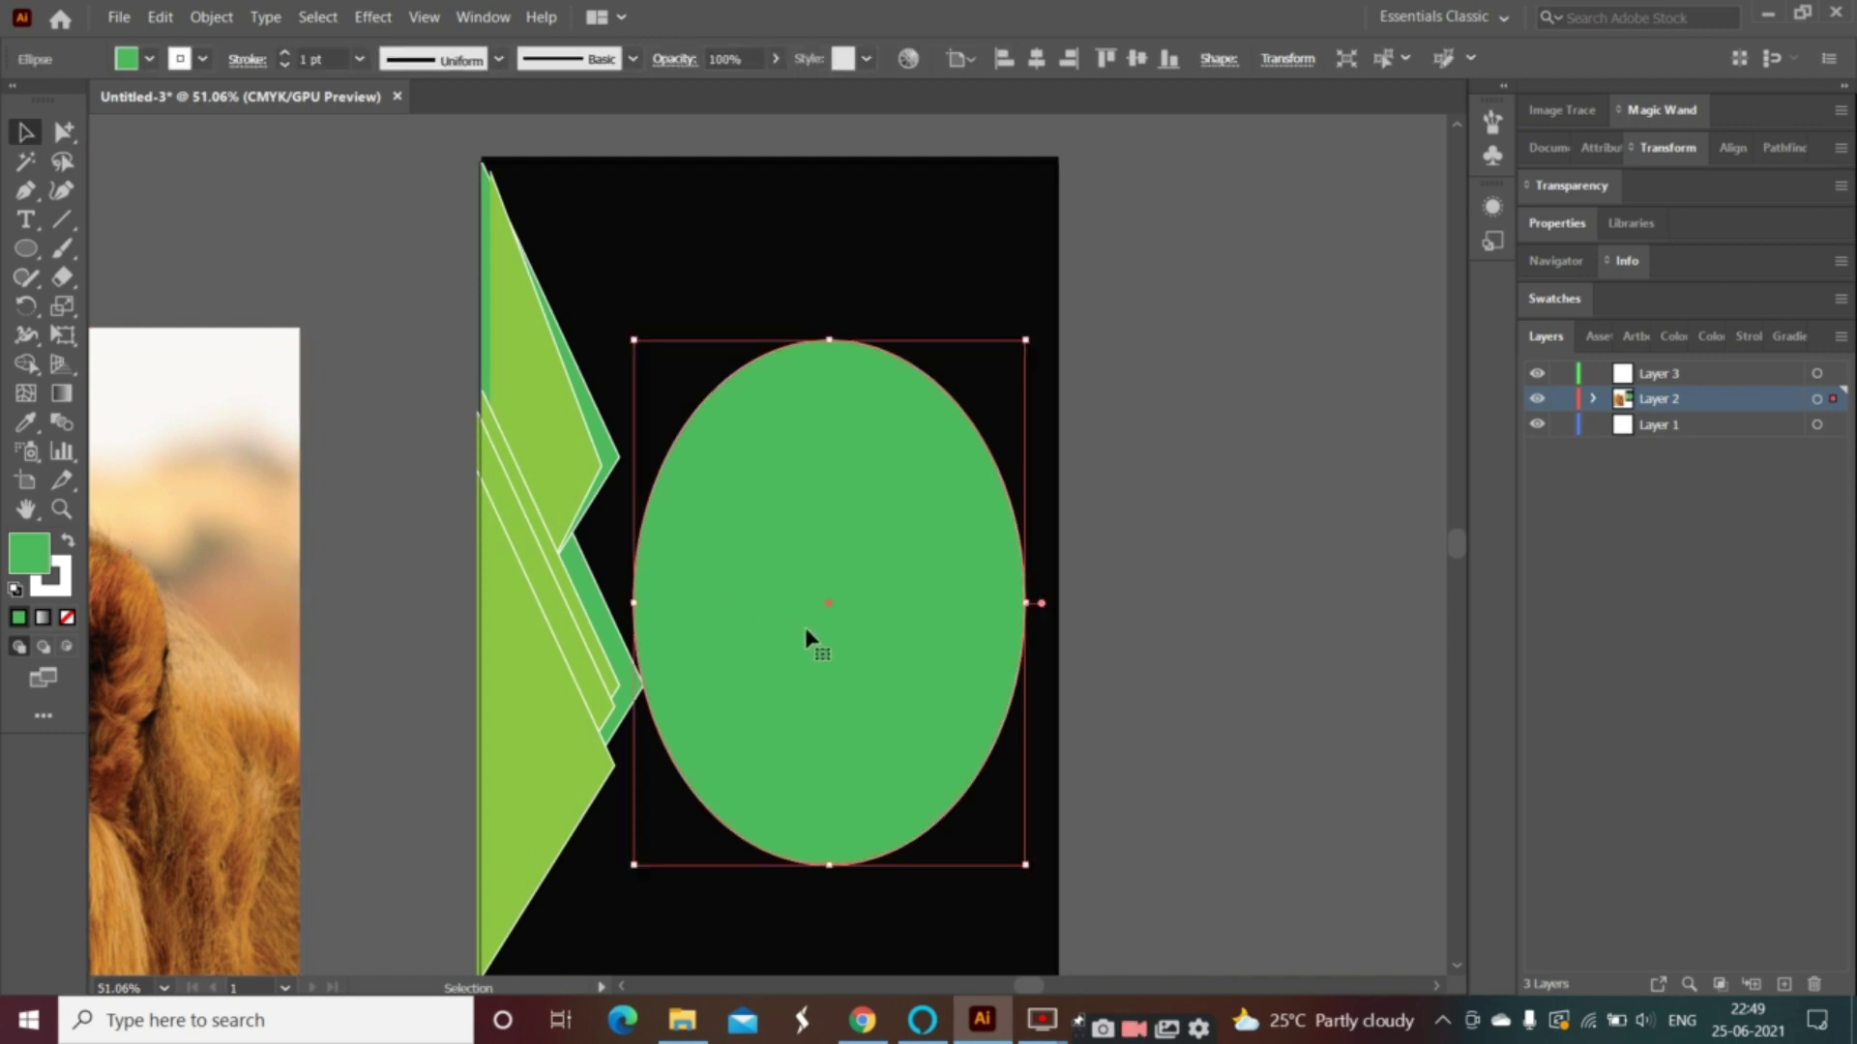
{"action": "key", "text": "Delete"}
{"action": "left_click", "coordinate": [194, 528]}
{"action": "key", "text": "Delete"}
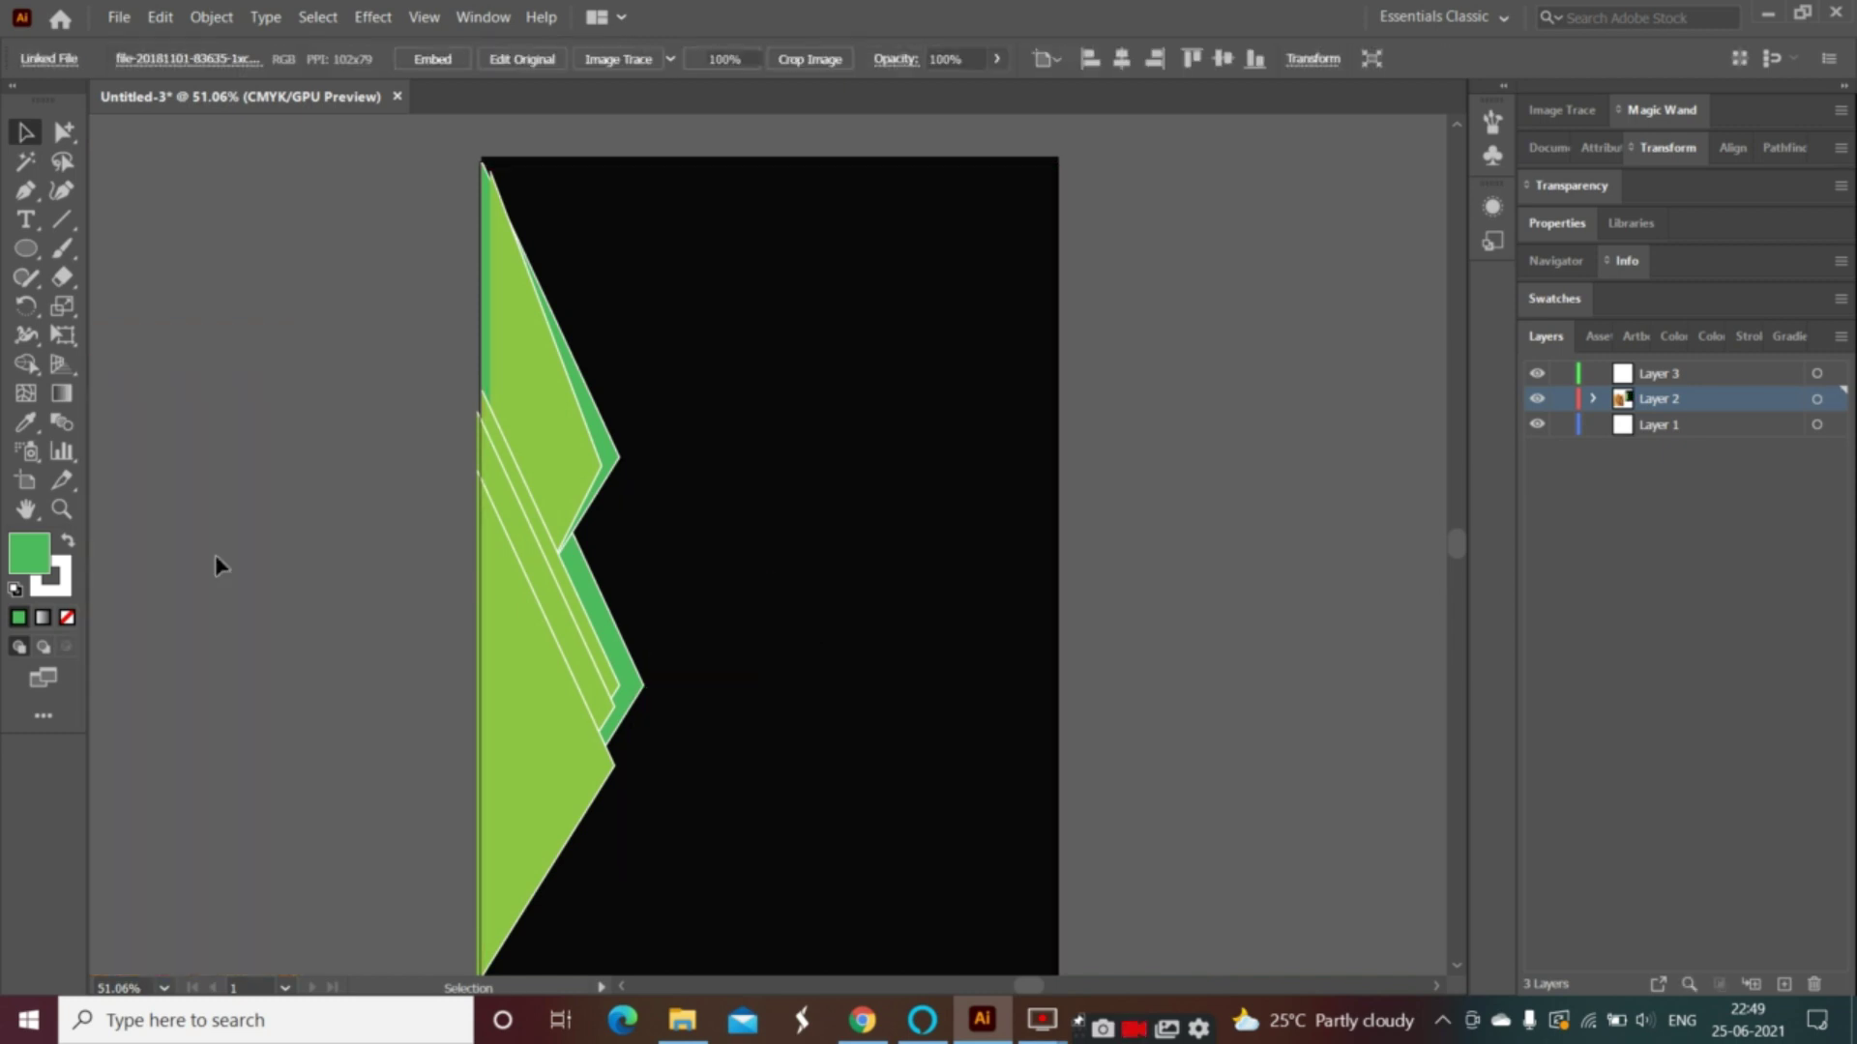
- Create a new portrait A4 document, 210 x 297 mm, in CMYK Color
{"action": "left_click", "coordinate": [118, 20]}
{"action": "left_click", "coordinate": [118, 21]}
{"action": "left_click", "coordinate": [120, 22]}
{"action": "left_click", "coordinate": [121, 24]}
{"action": "left_click", "coordinate": [121, 24]}
{"action": "left_click", "coordinate": [135, 40]}
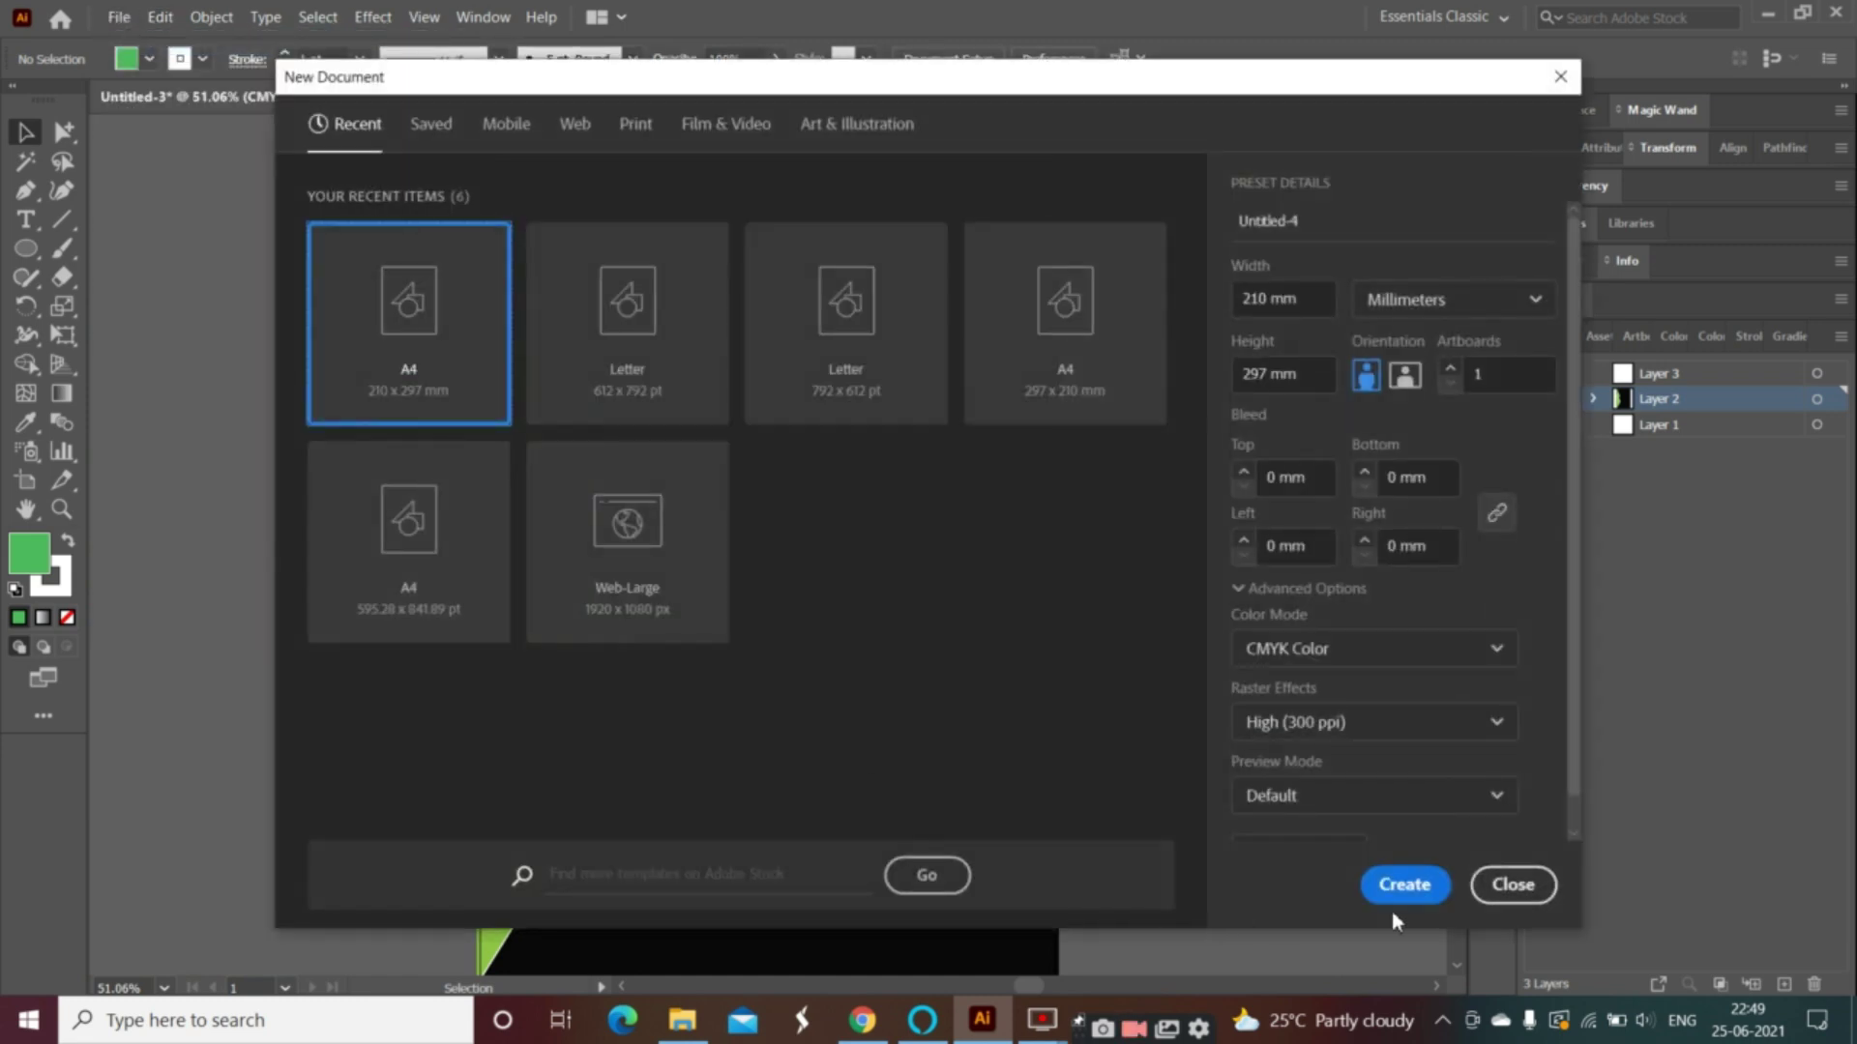
{"action": "left_click", "coordinate": [1400, 890]}
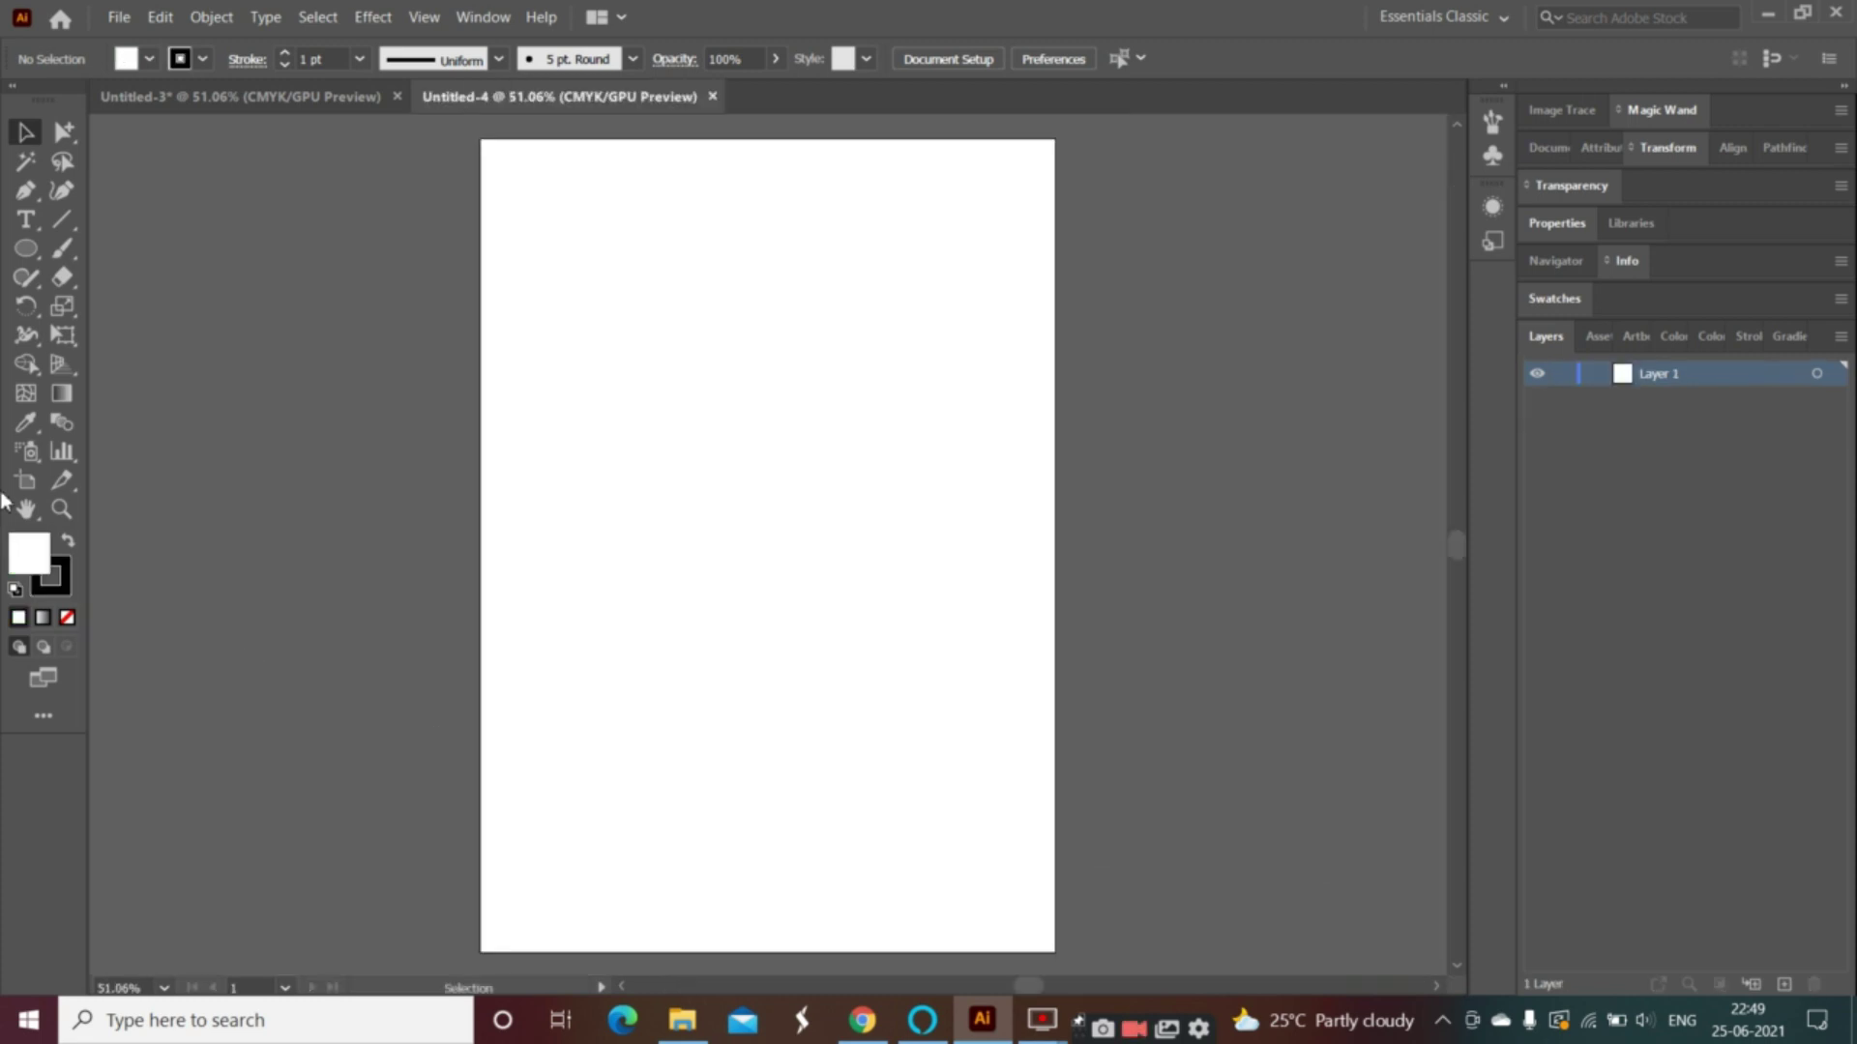
{"action": "left_click", "coordinate": [26, 248]}
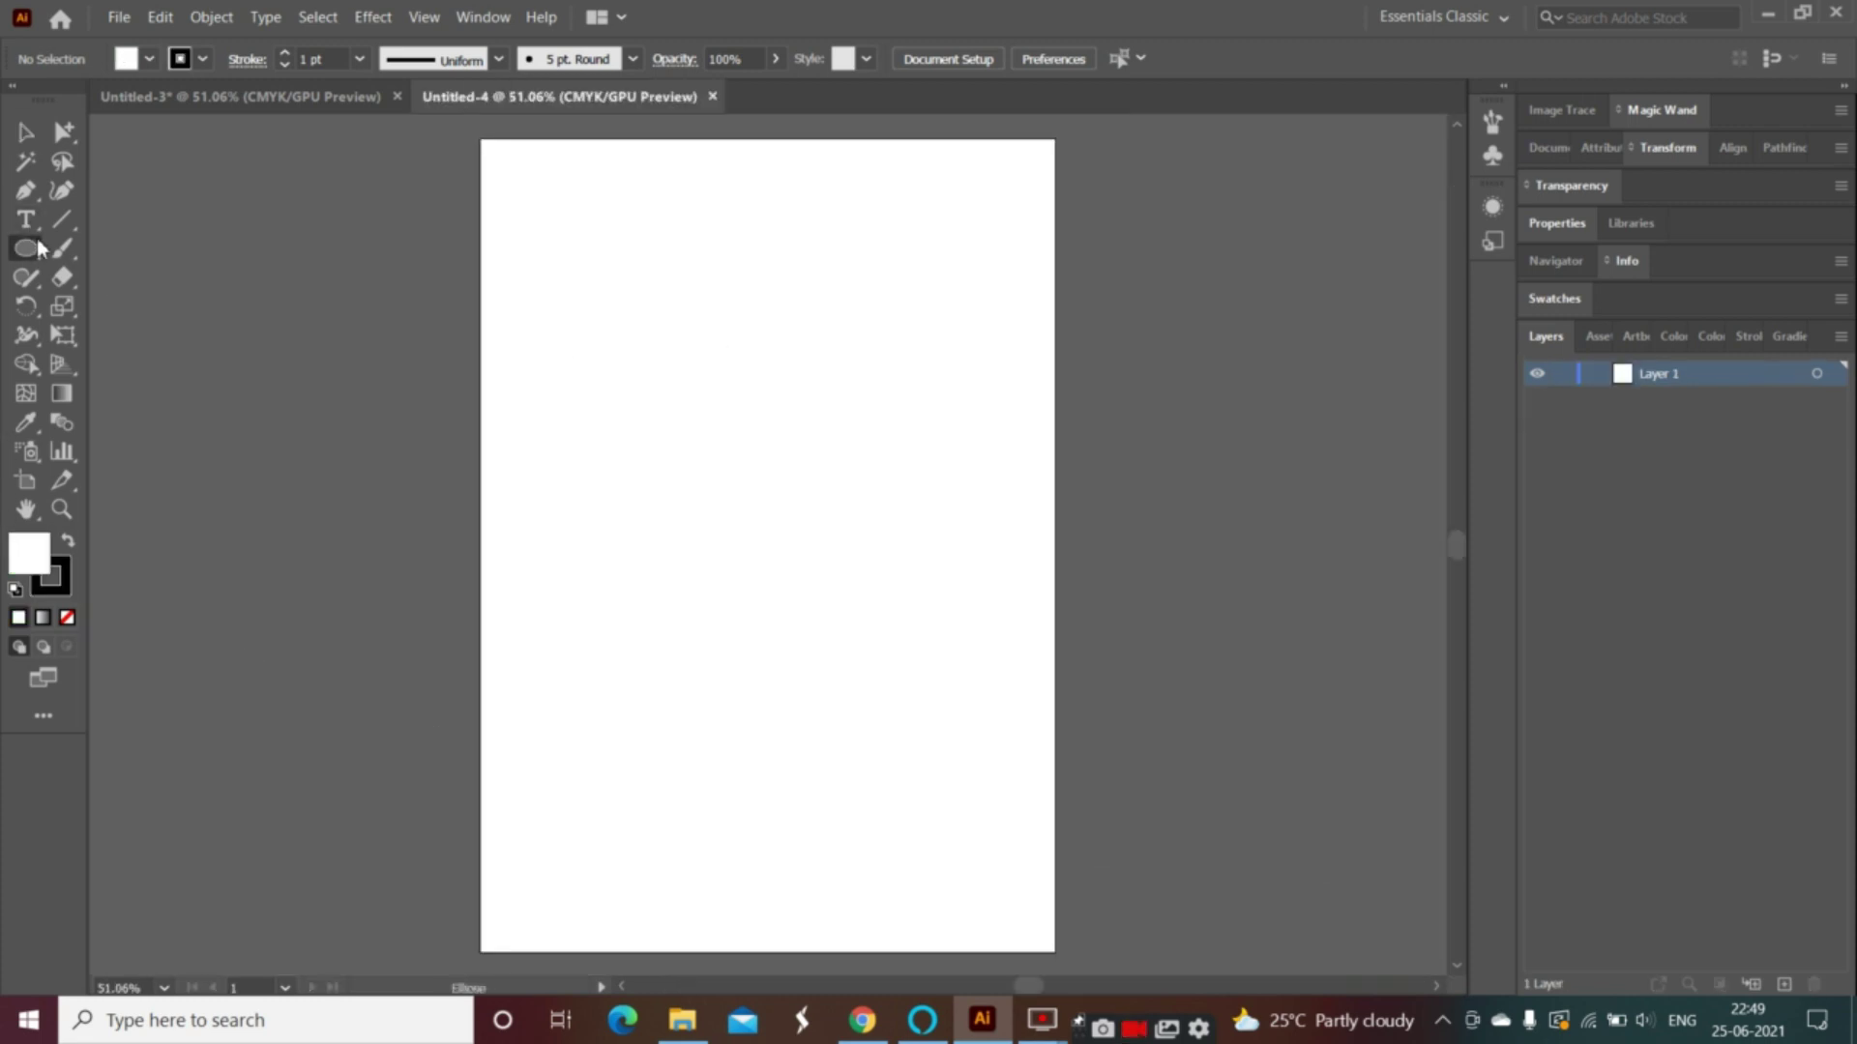
{"action": "left_click_drag", "start_coordinate": [586, 258], "coordinate": [918, 720]}
{"action": "left_click", "coordinate": [130, 26]}
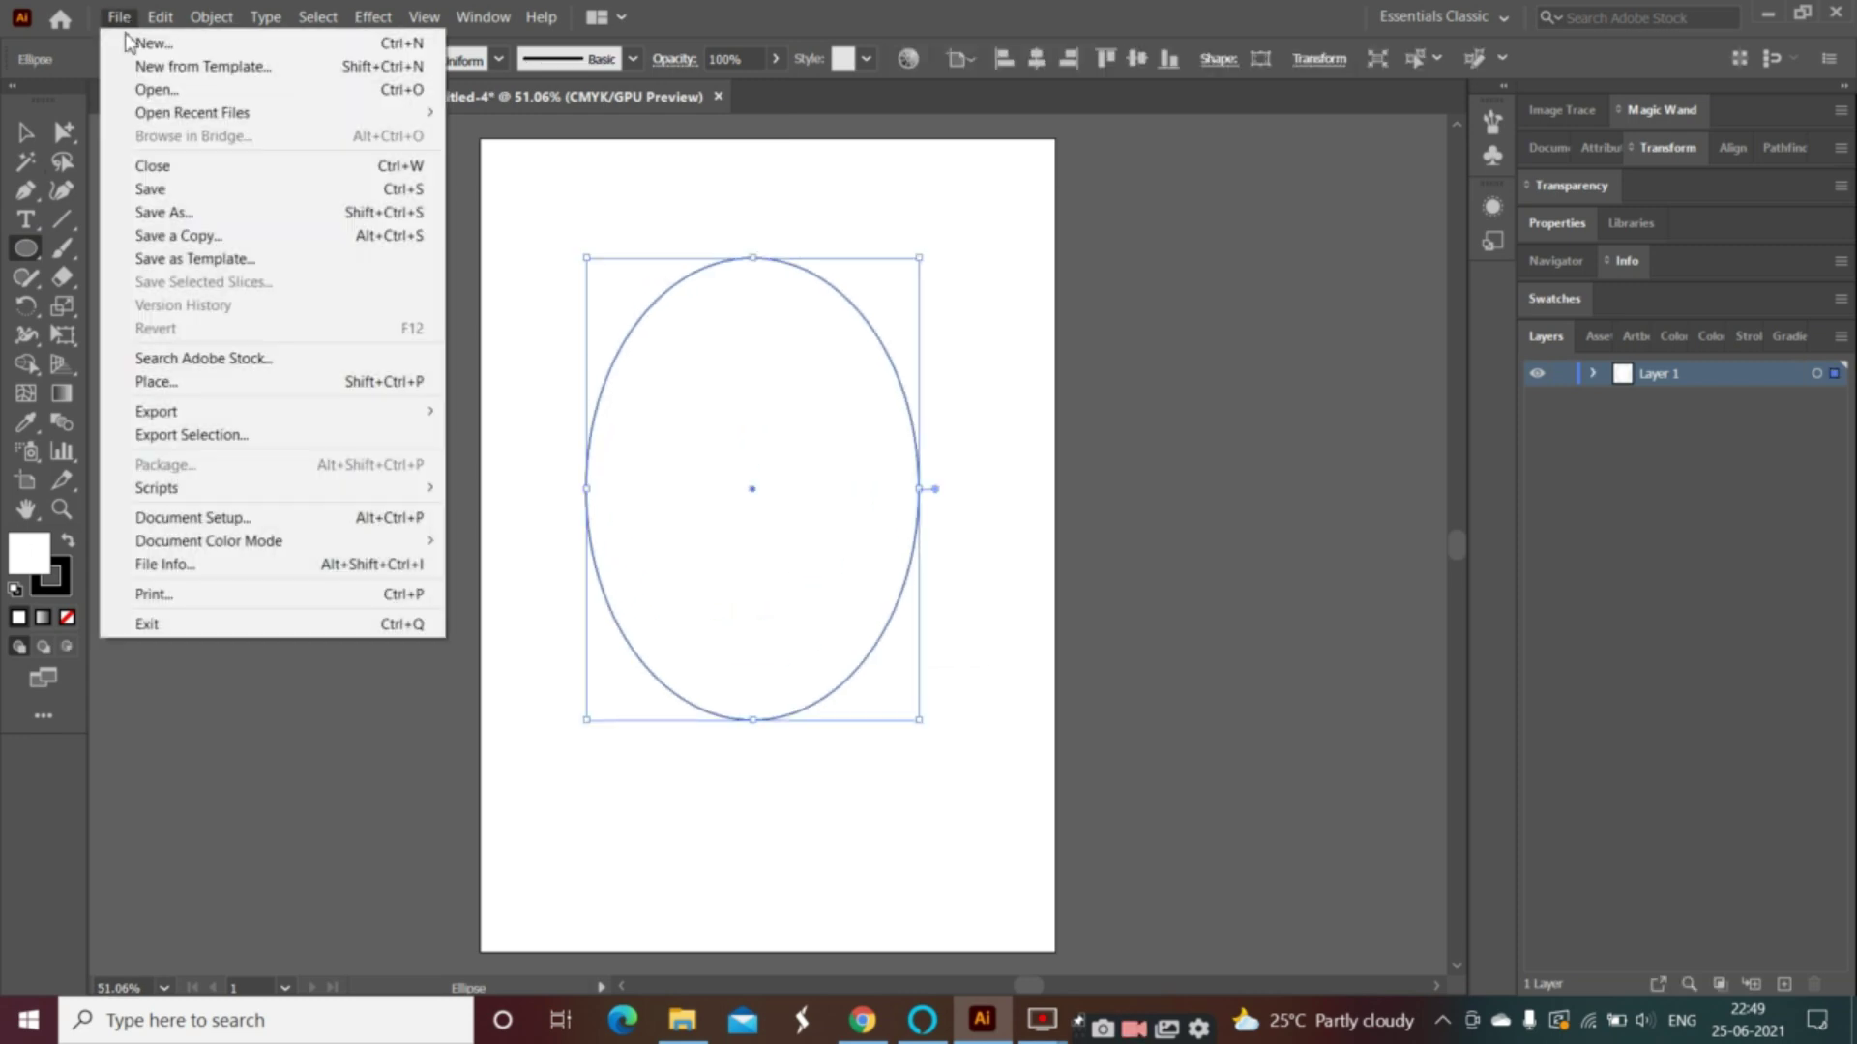
{"action": "left_click", "coordinate": [114, 381]}
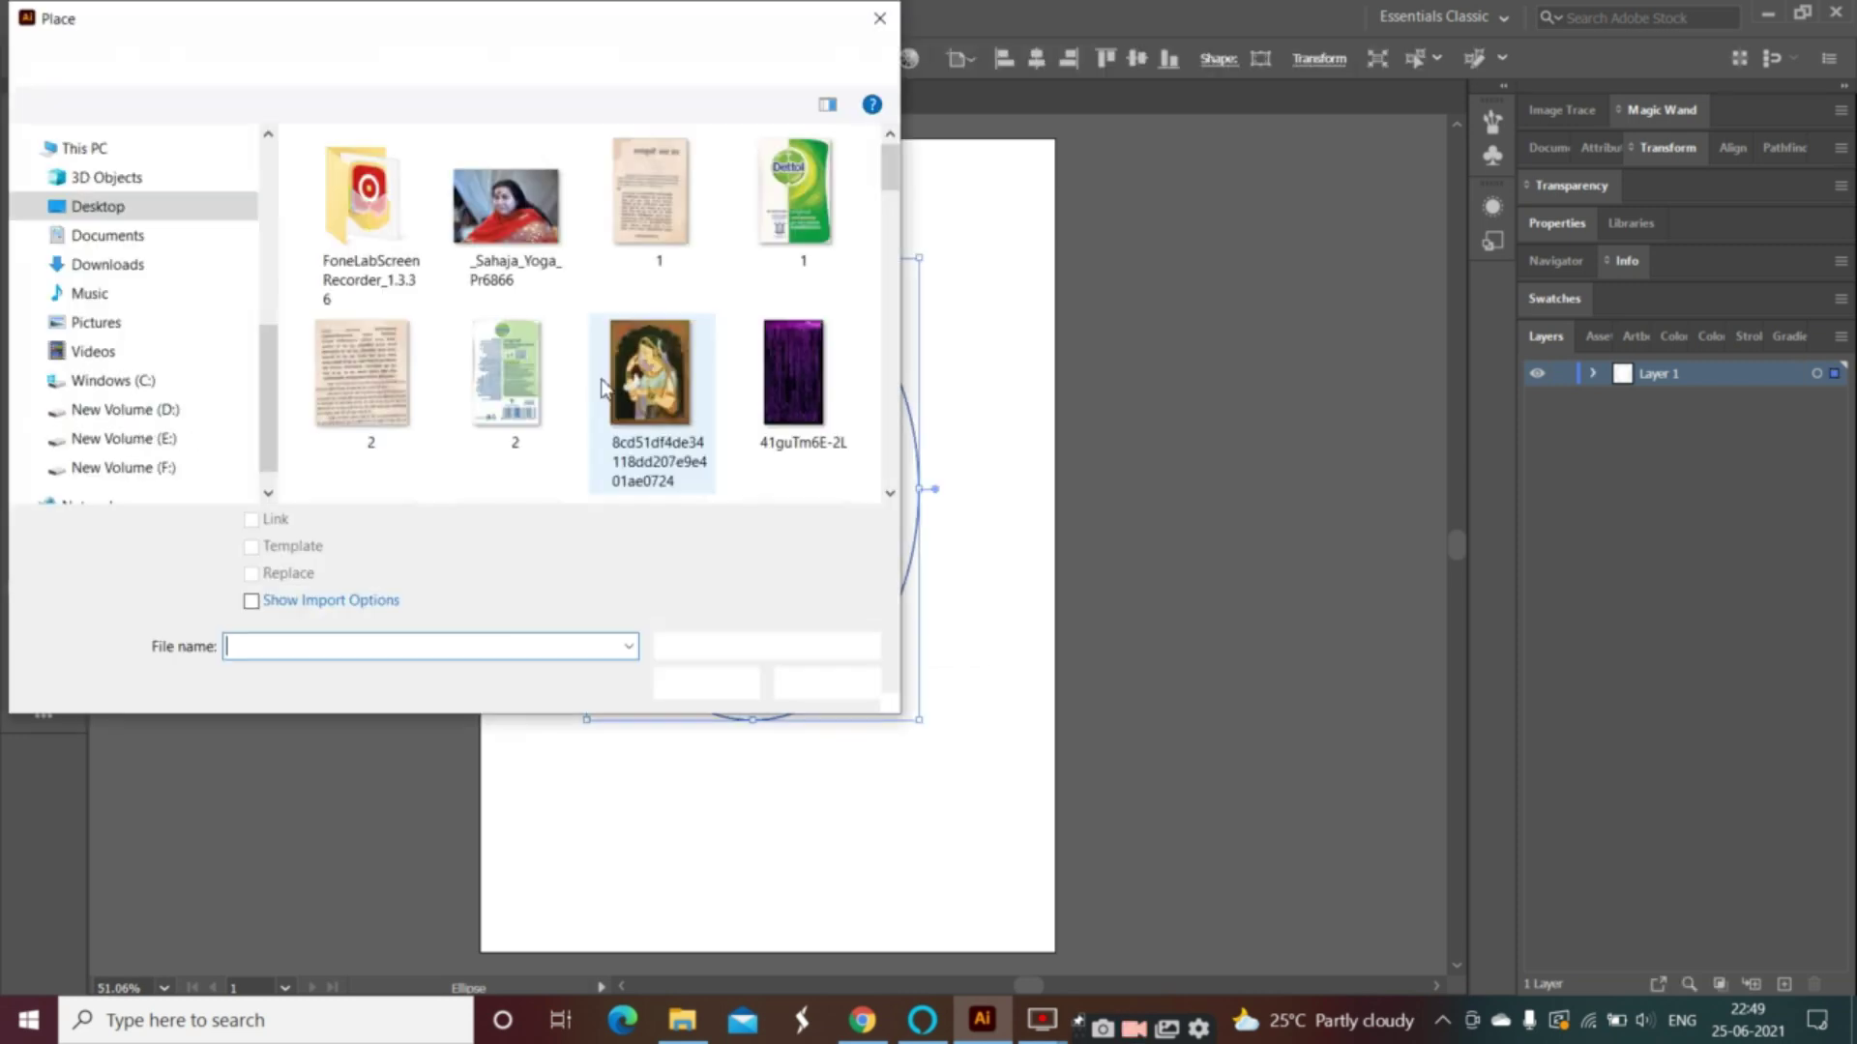
{"action": "scroll", "coordinate": [391, 309], "scroll_direction": "down", "scroll_amount": 10}
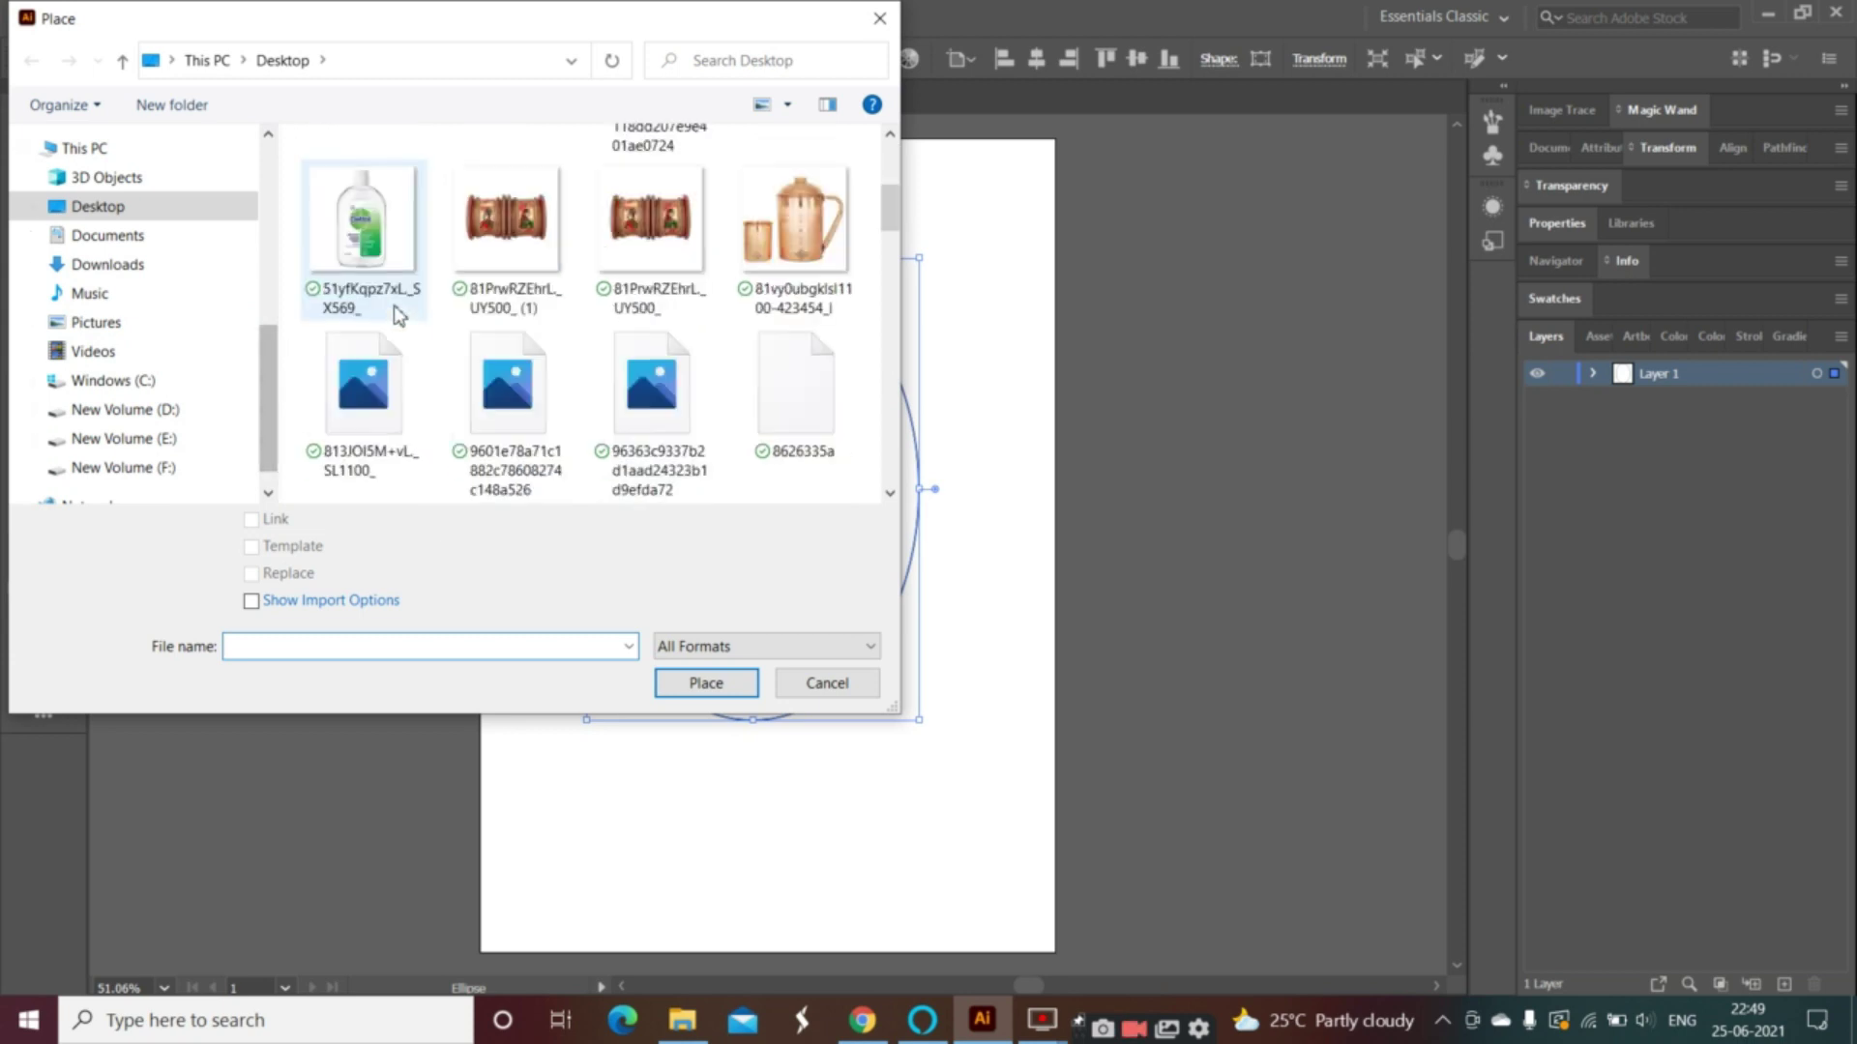
{"action": "double_click", "coordinate": [387, 290]}
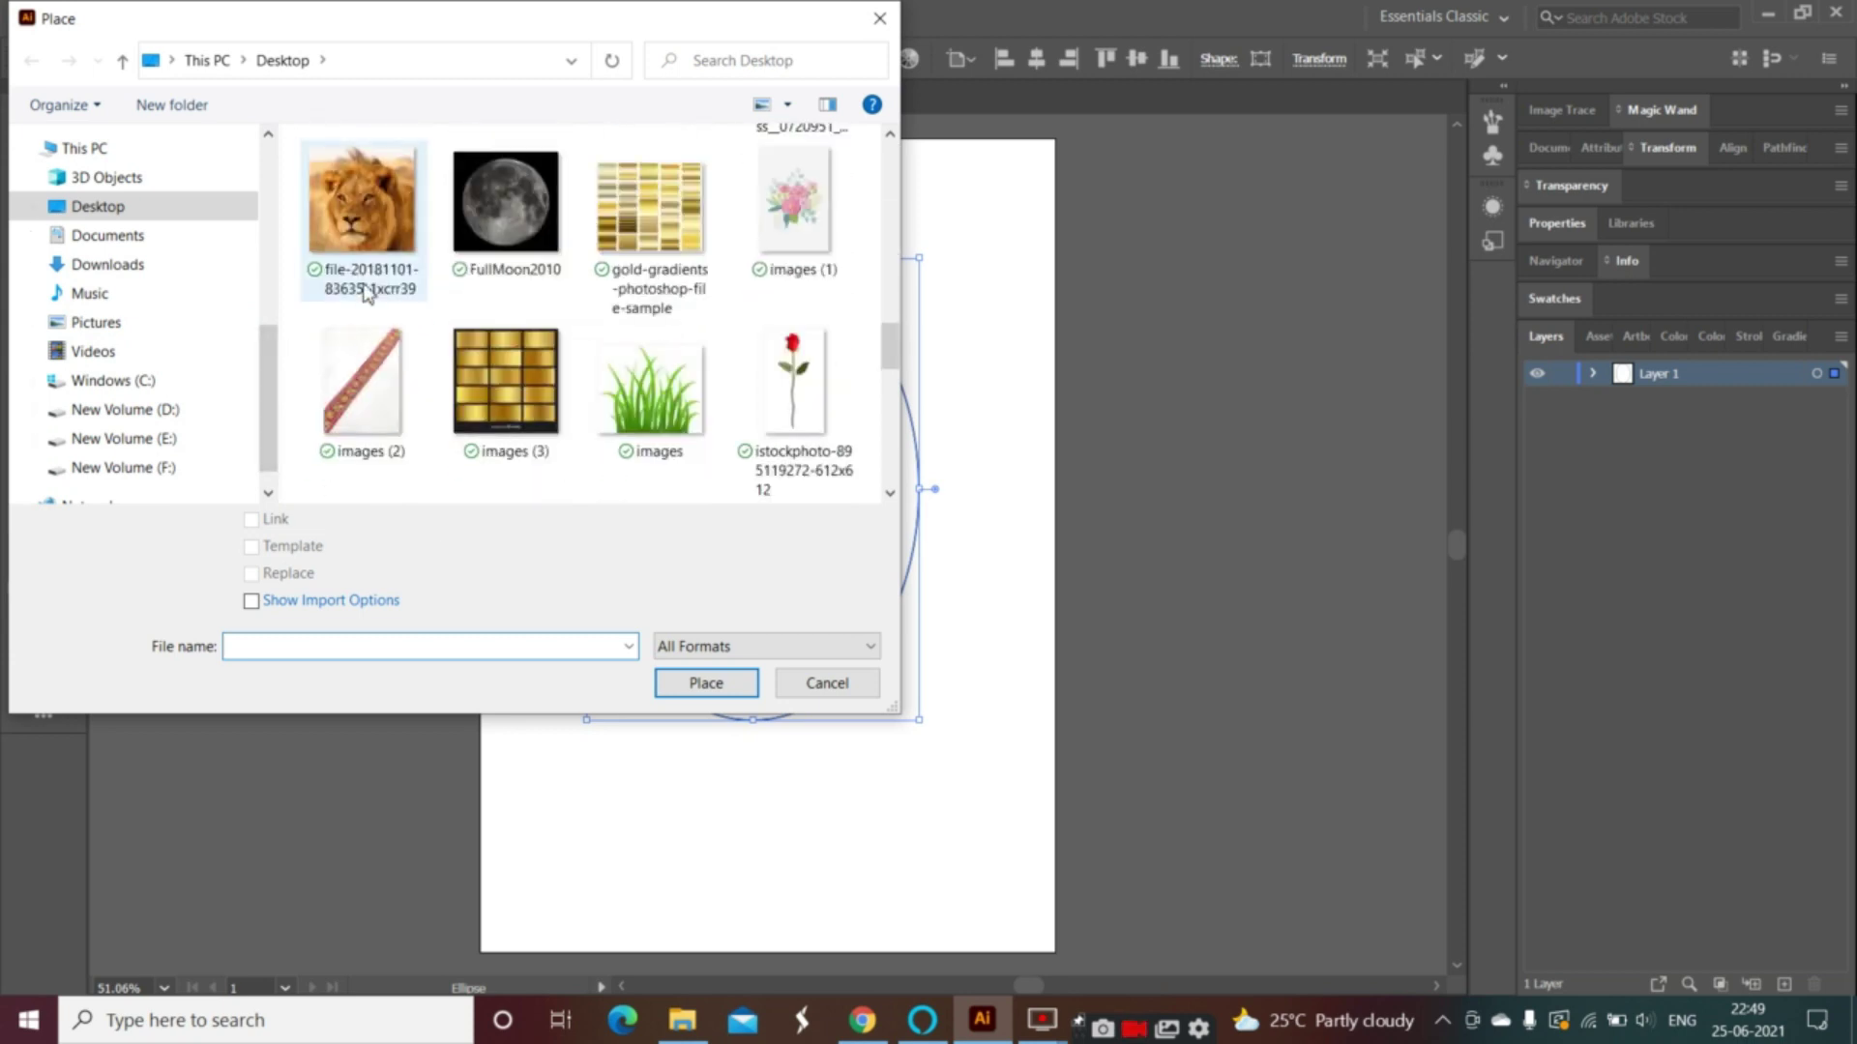
{"action": "left_click", "coordinate": [206, 354]}
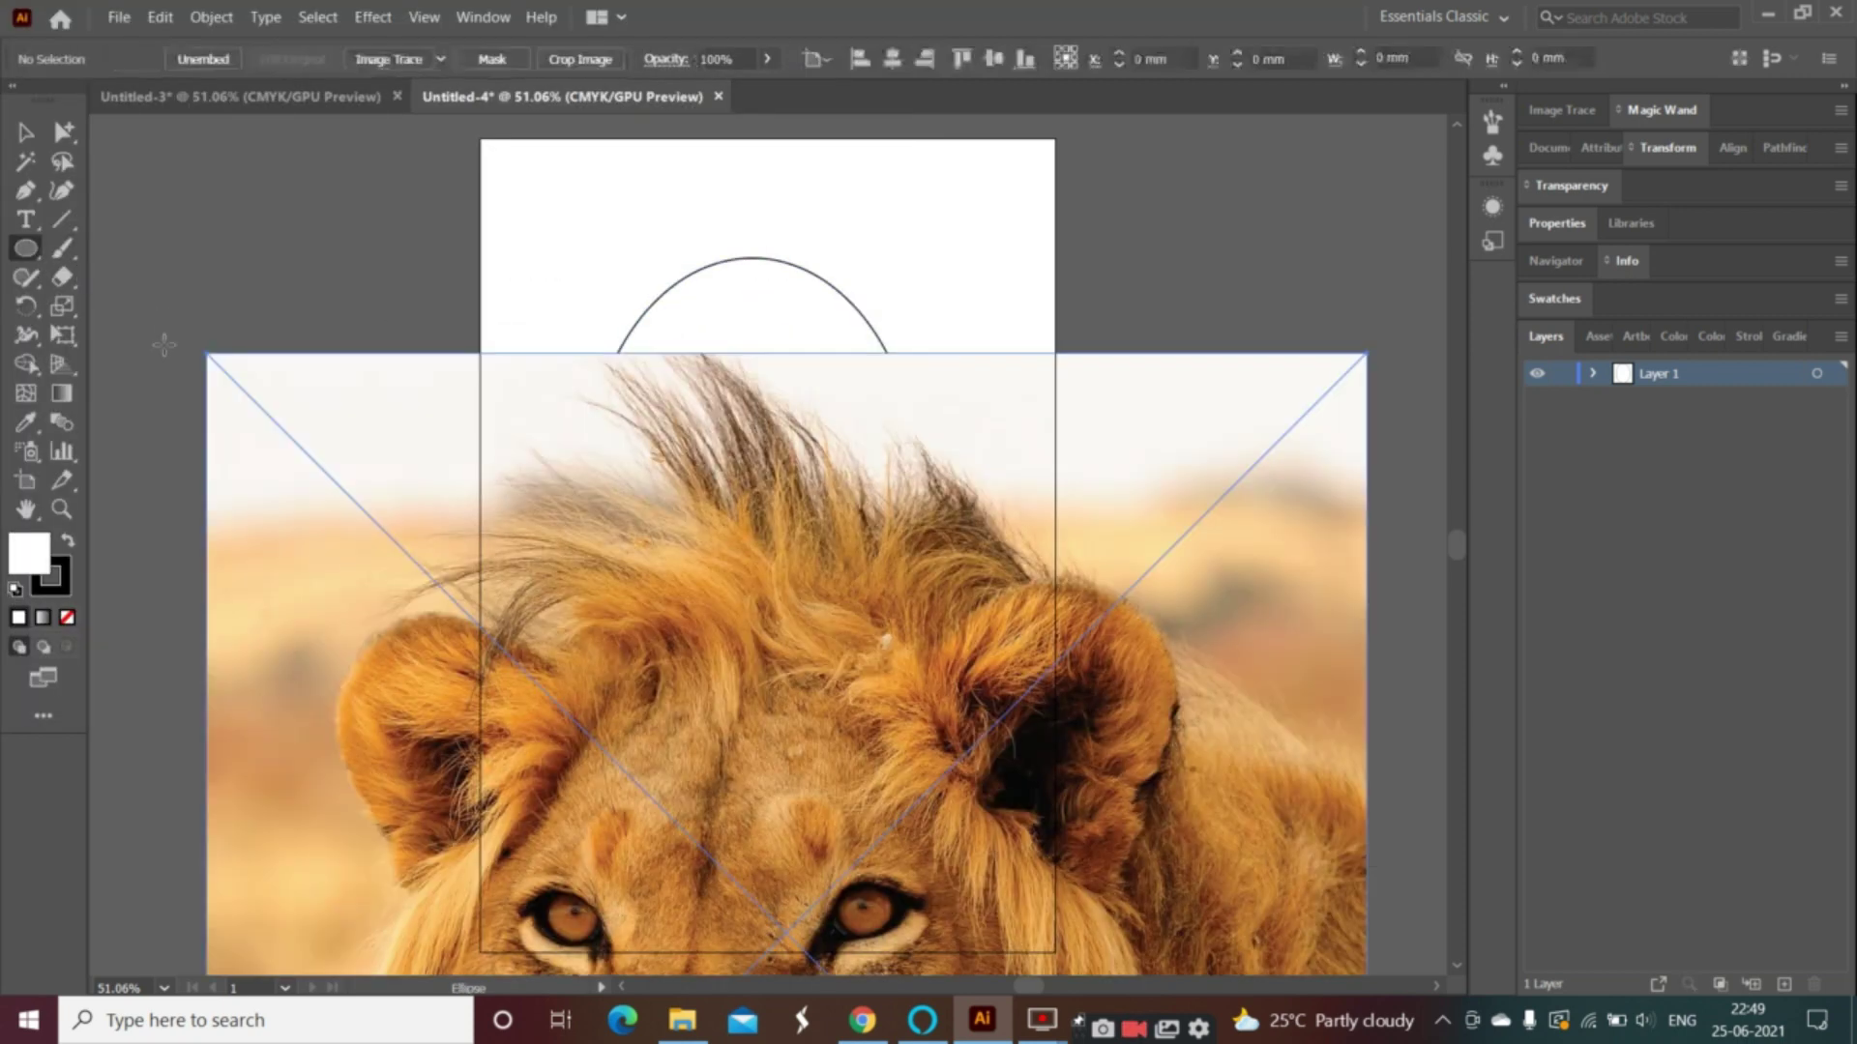
{"action": "left_click", "coordinate": [25, 132]}
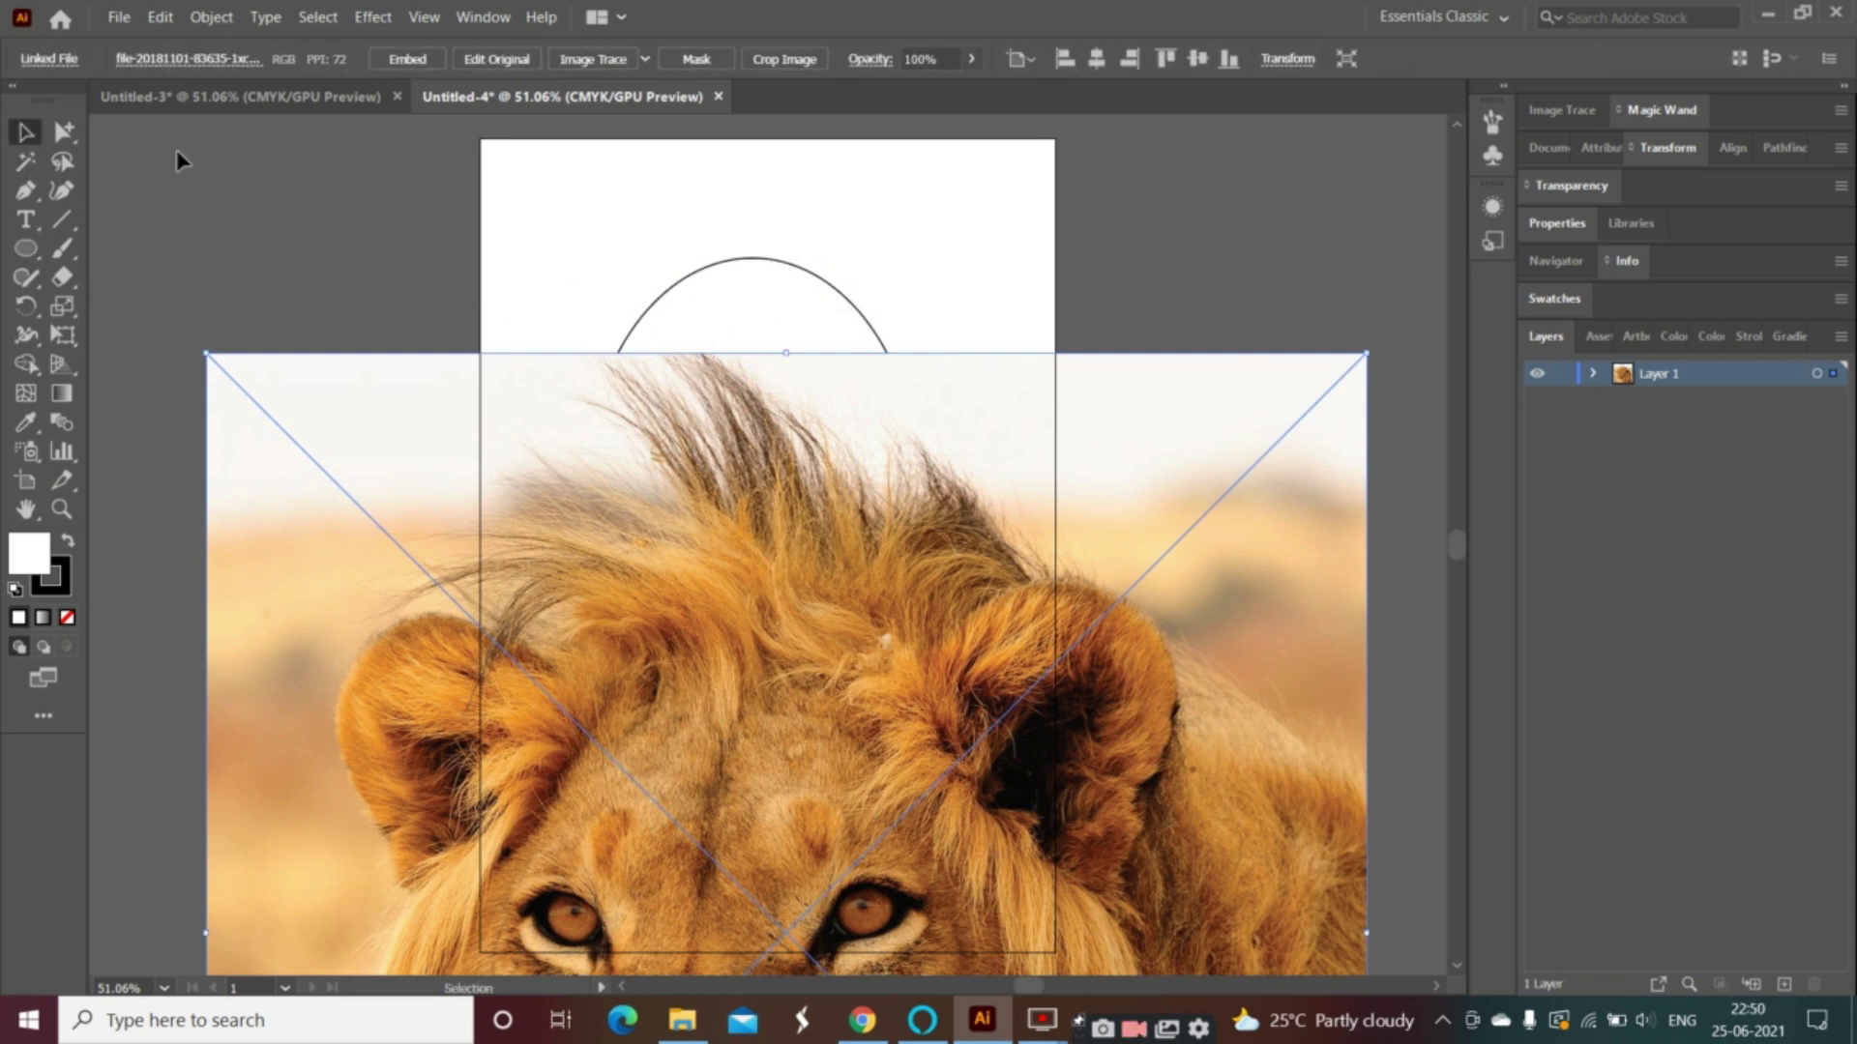
{"action": "left_click", "coordinate": [762, 280]}
{"action": "double_click", "coordinate": [35, 561]}
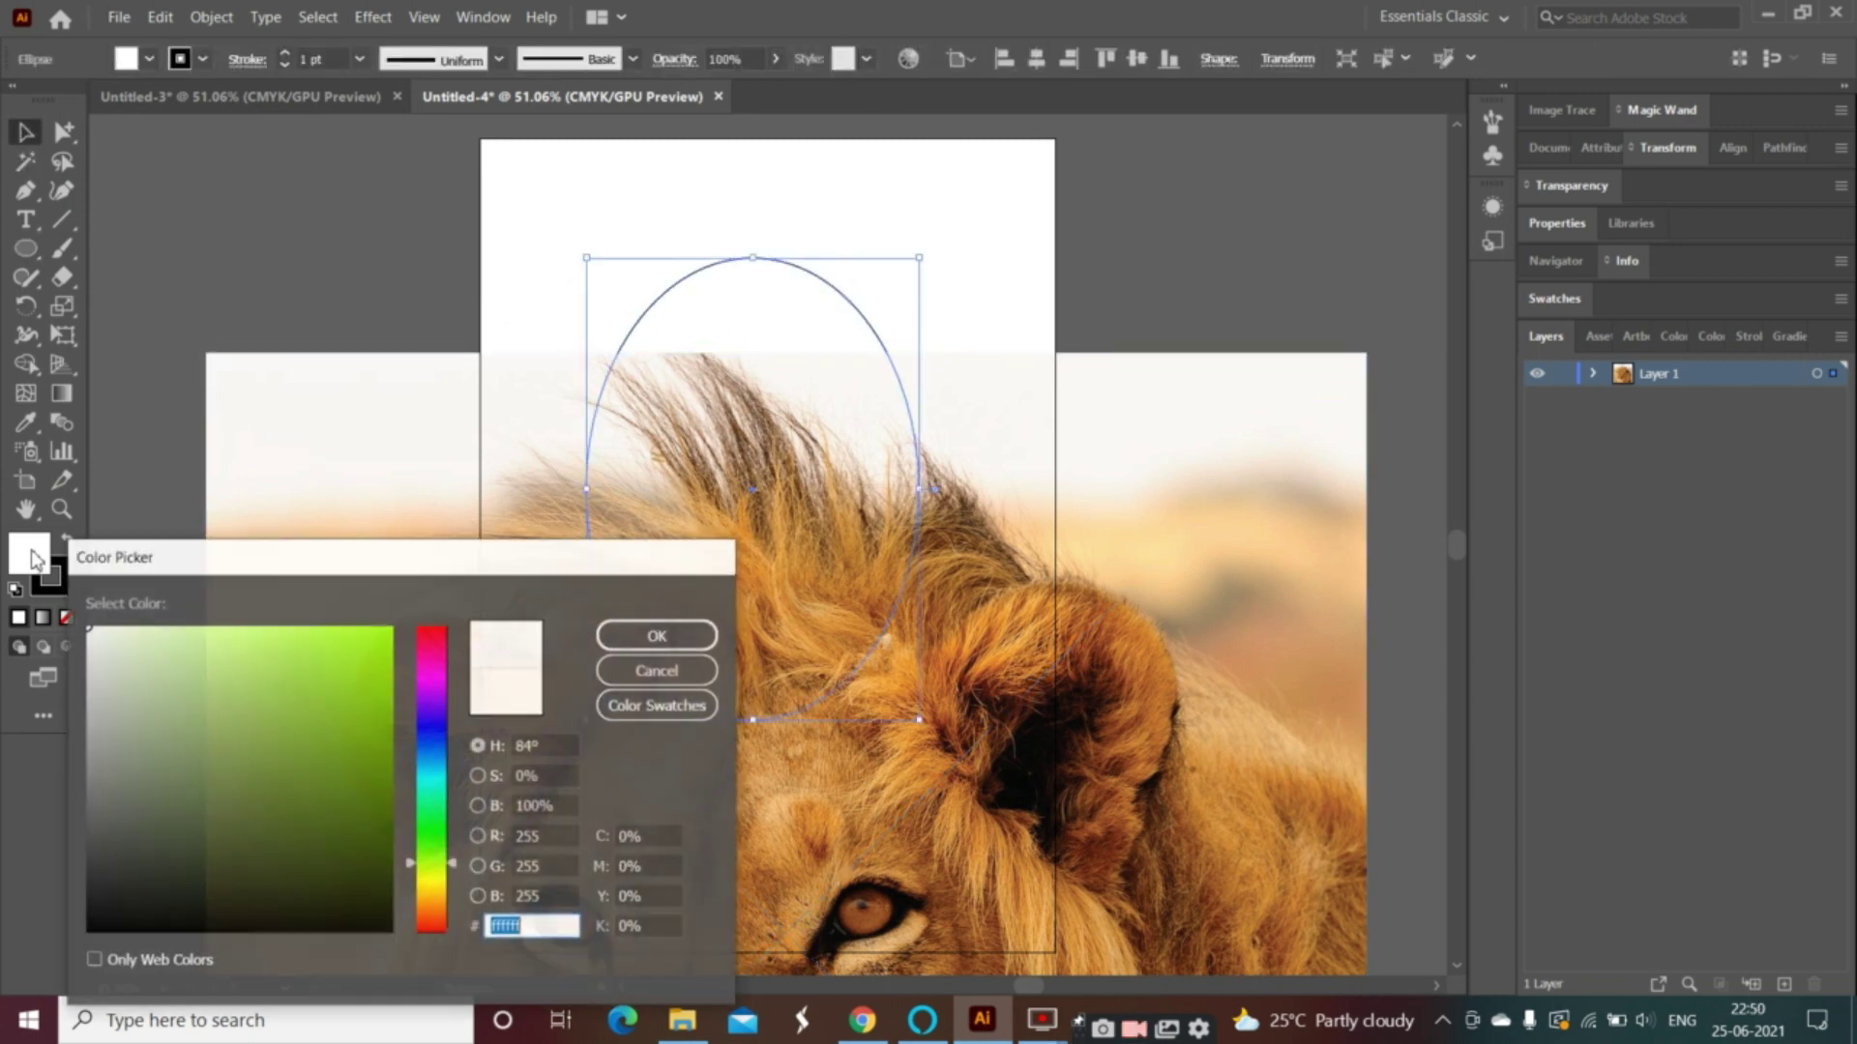
{"action": "left_click", "coordinate": [374, 713]}
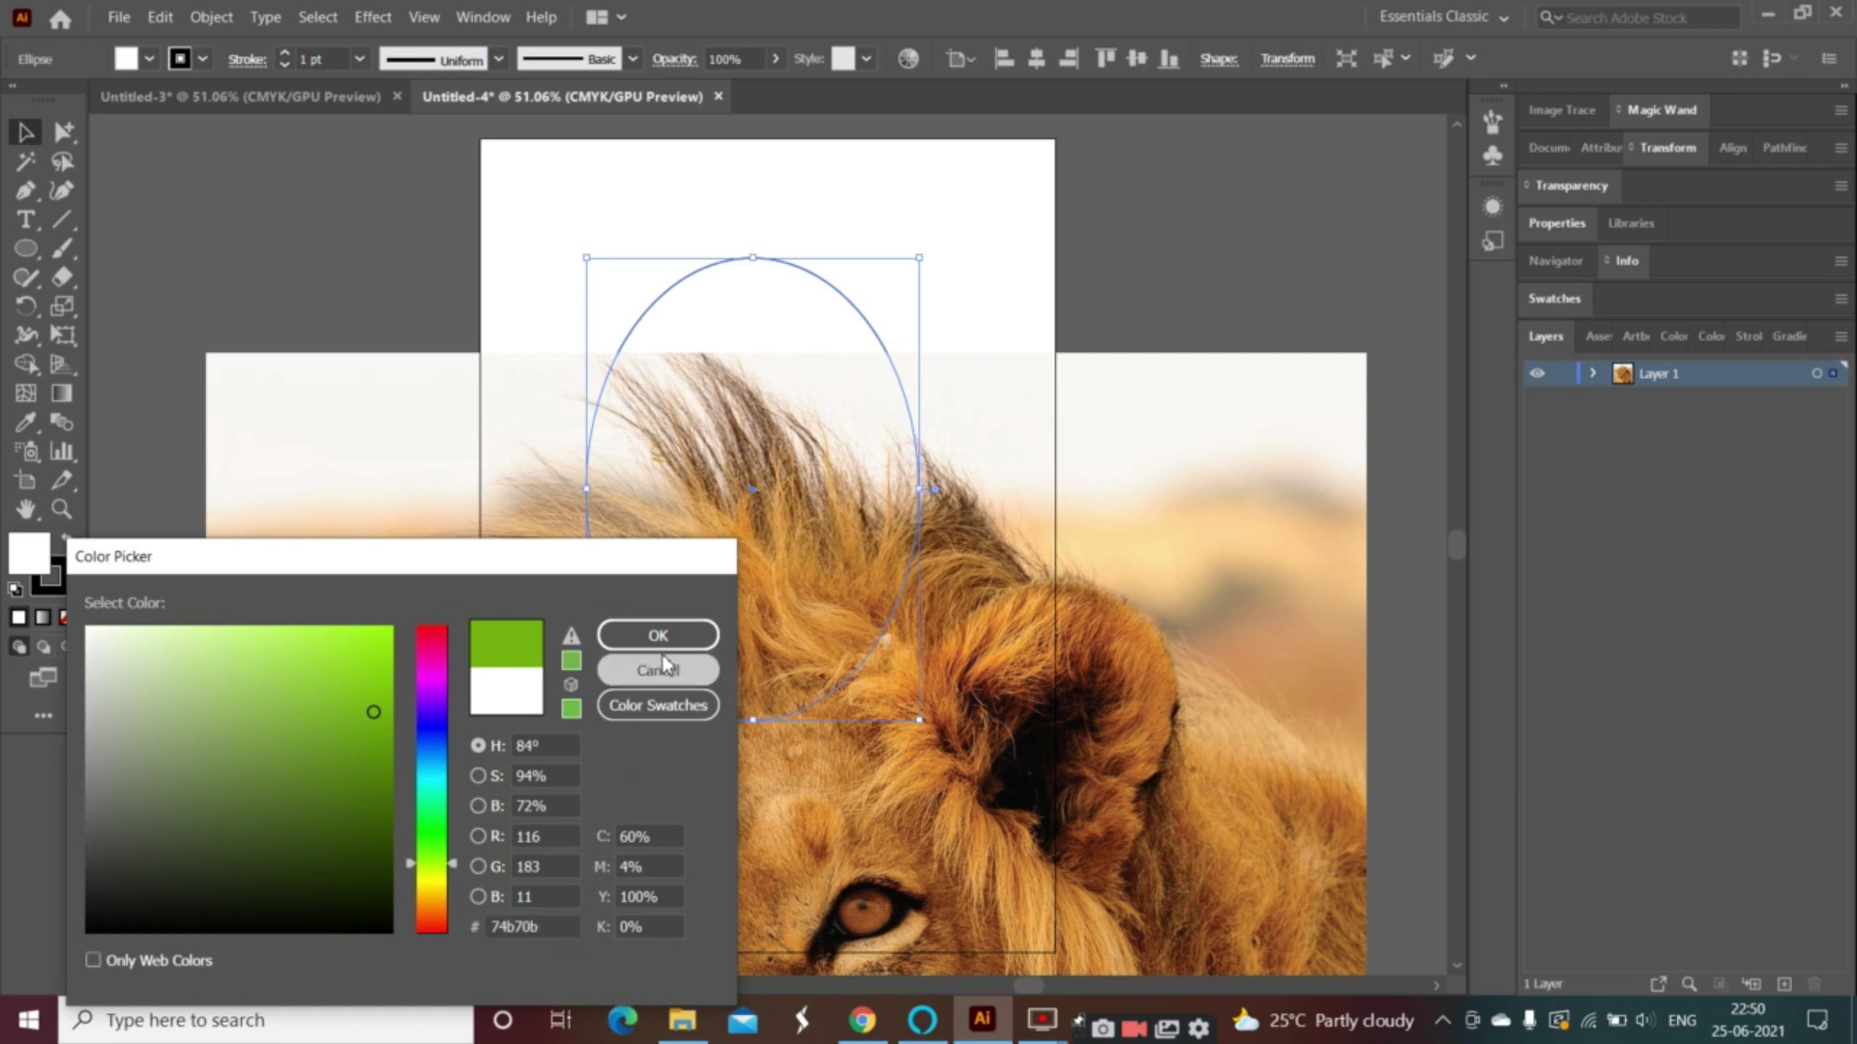
{"action": "left_click", "coordinate": [663, 670]}
- Fill the ellipse with bright green, a3f422
{"action": "left_click", "coordinate": [643, 327]}
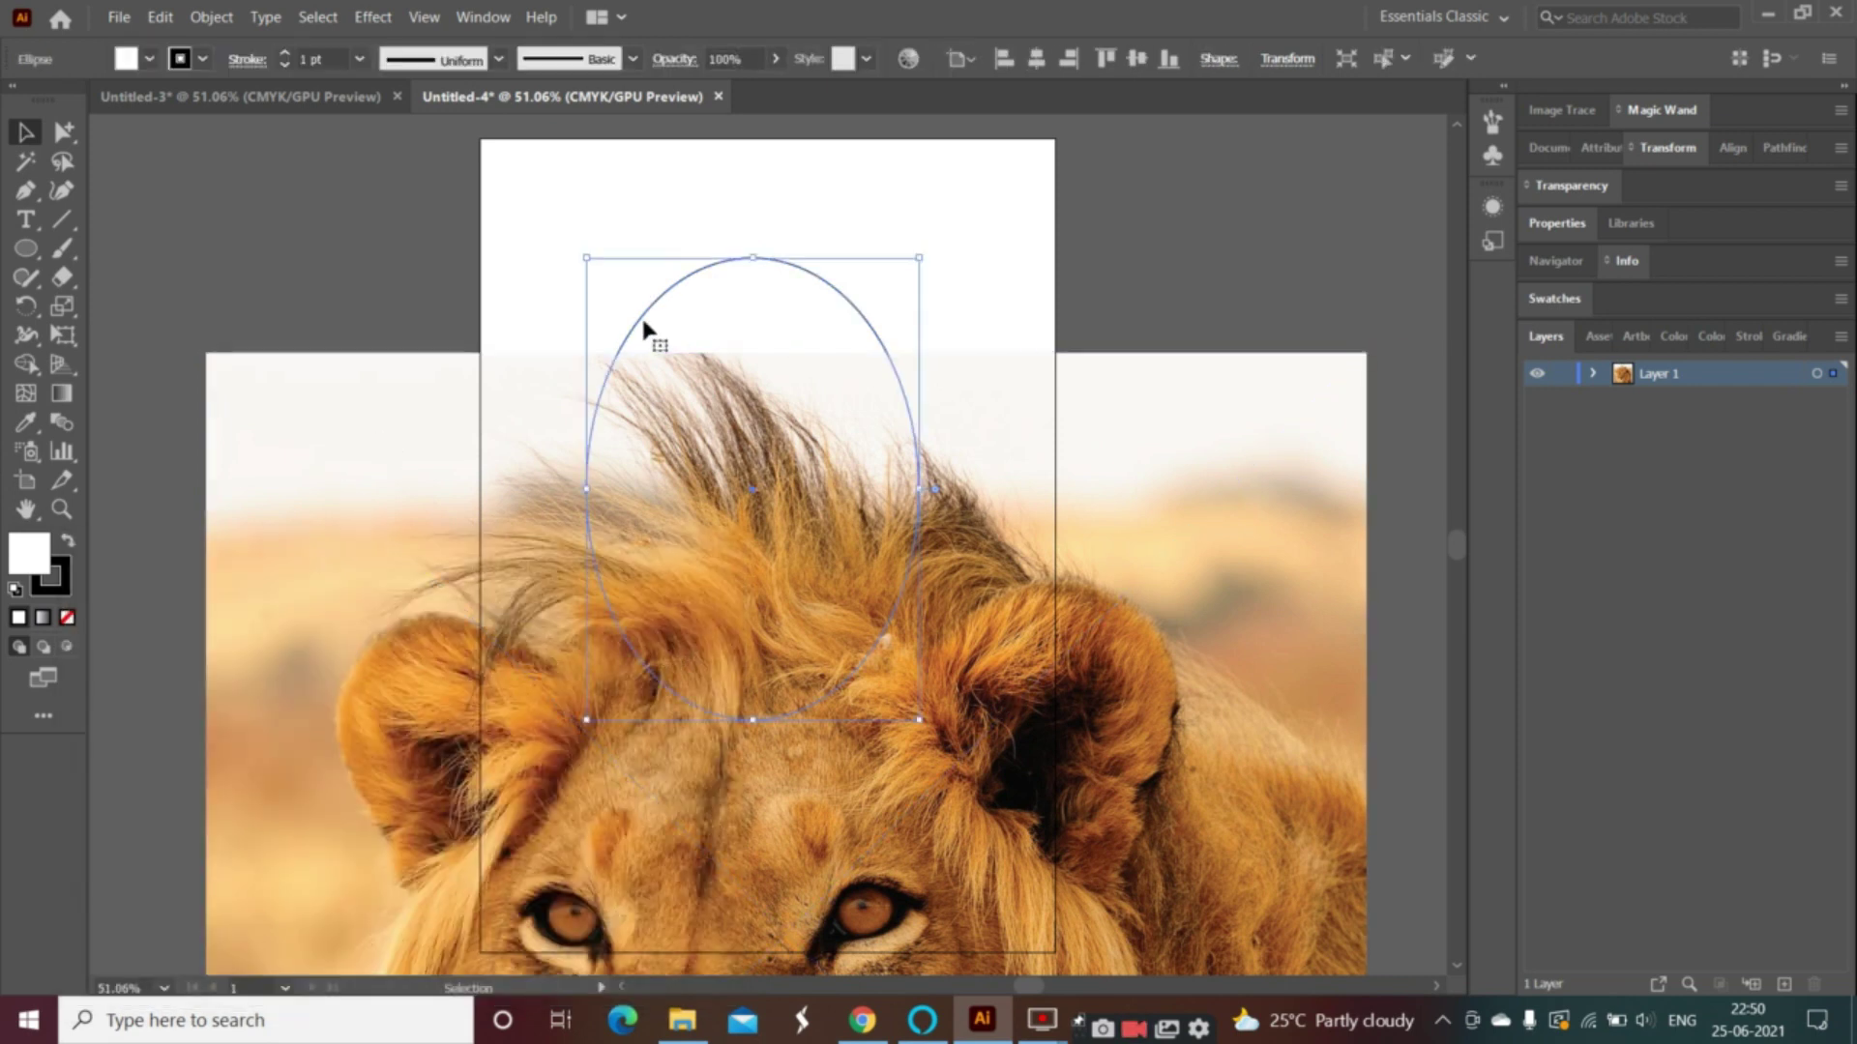
{"action": "double_click", "coordinate": [22, 568]}
{"action": "left_click", "coordinate": [346, 635]}
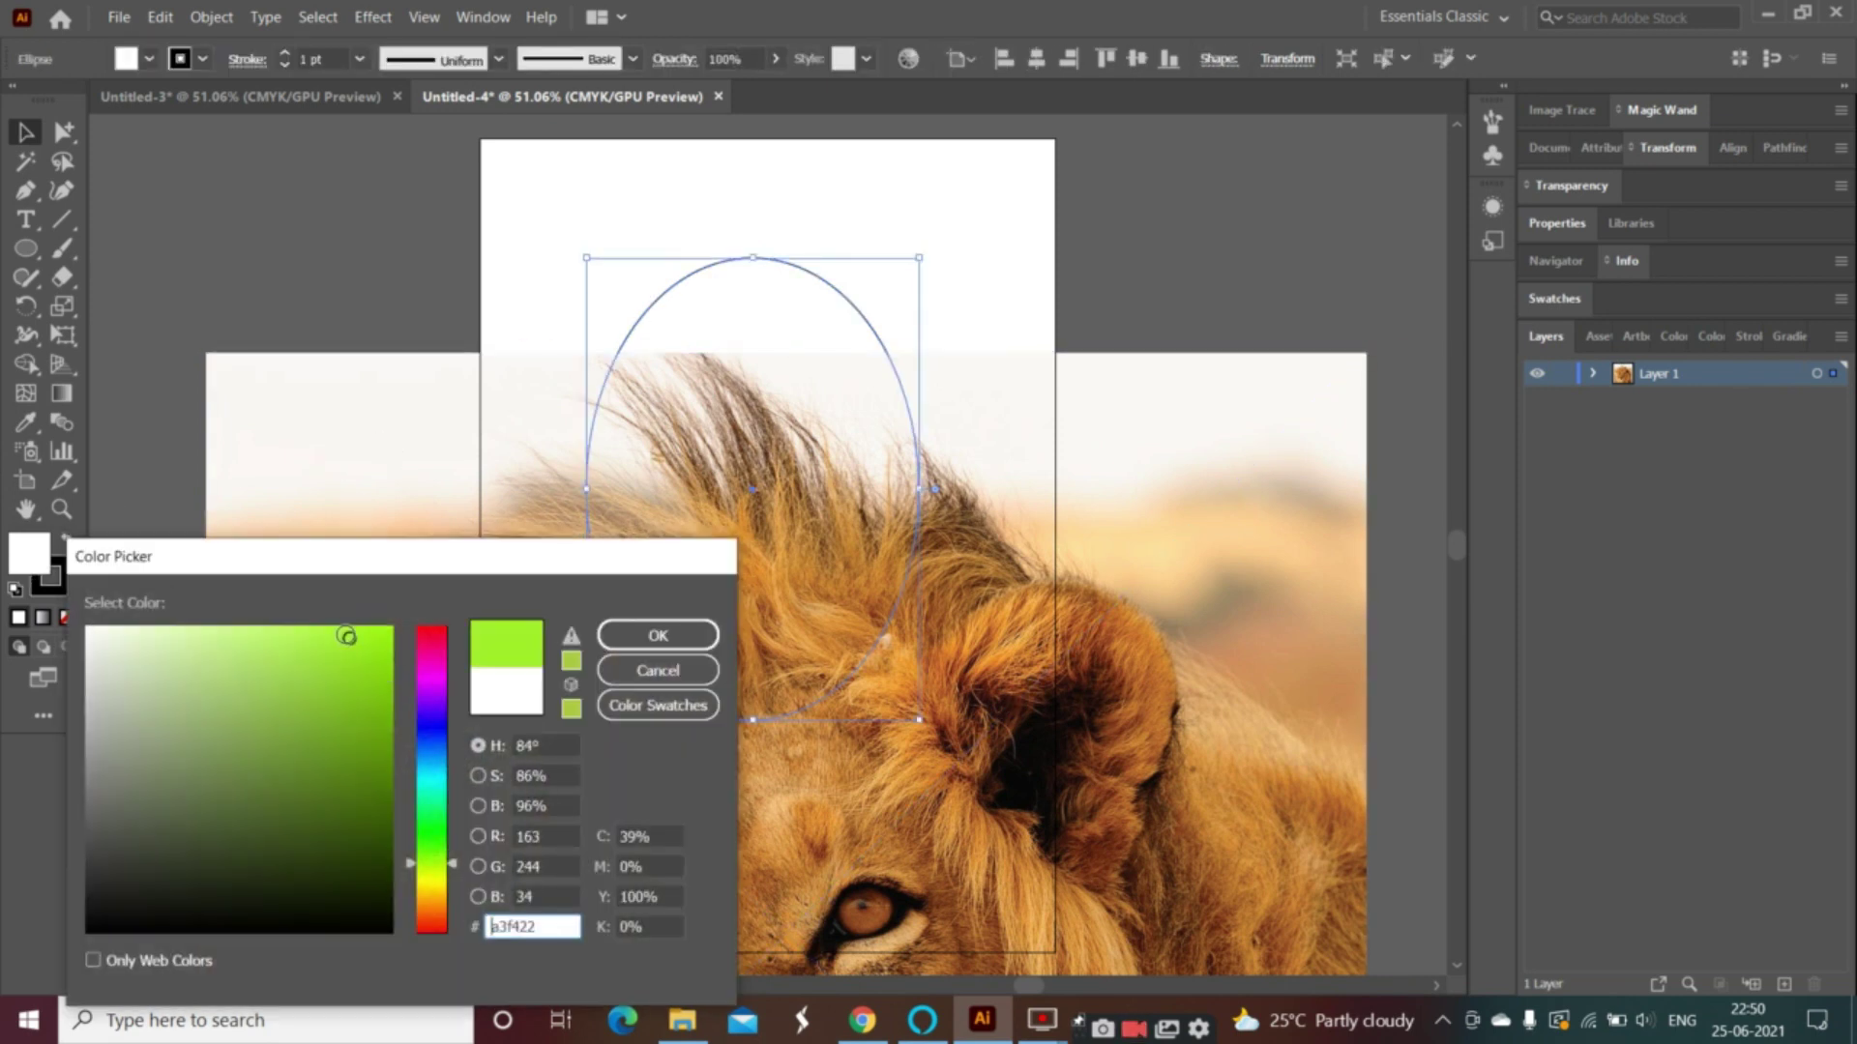
{"action": "left_click", "coordinate": [651, 635]}
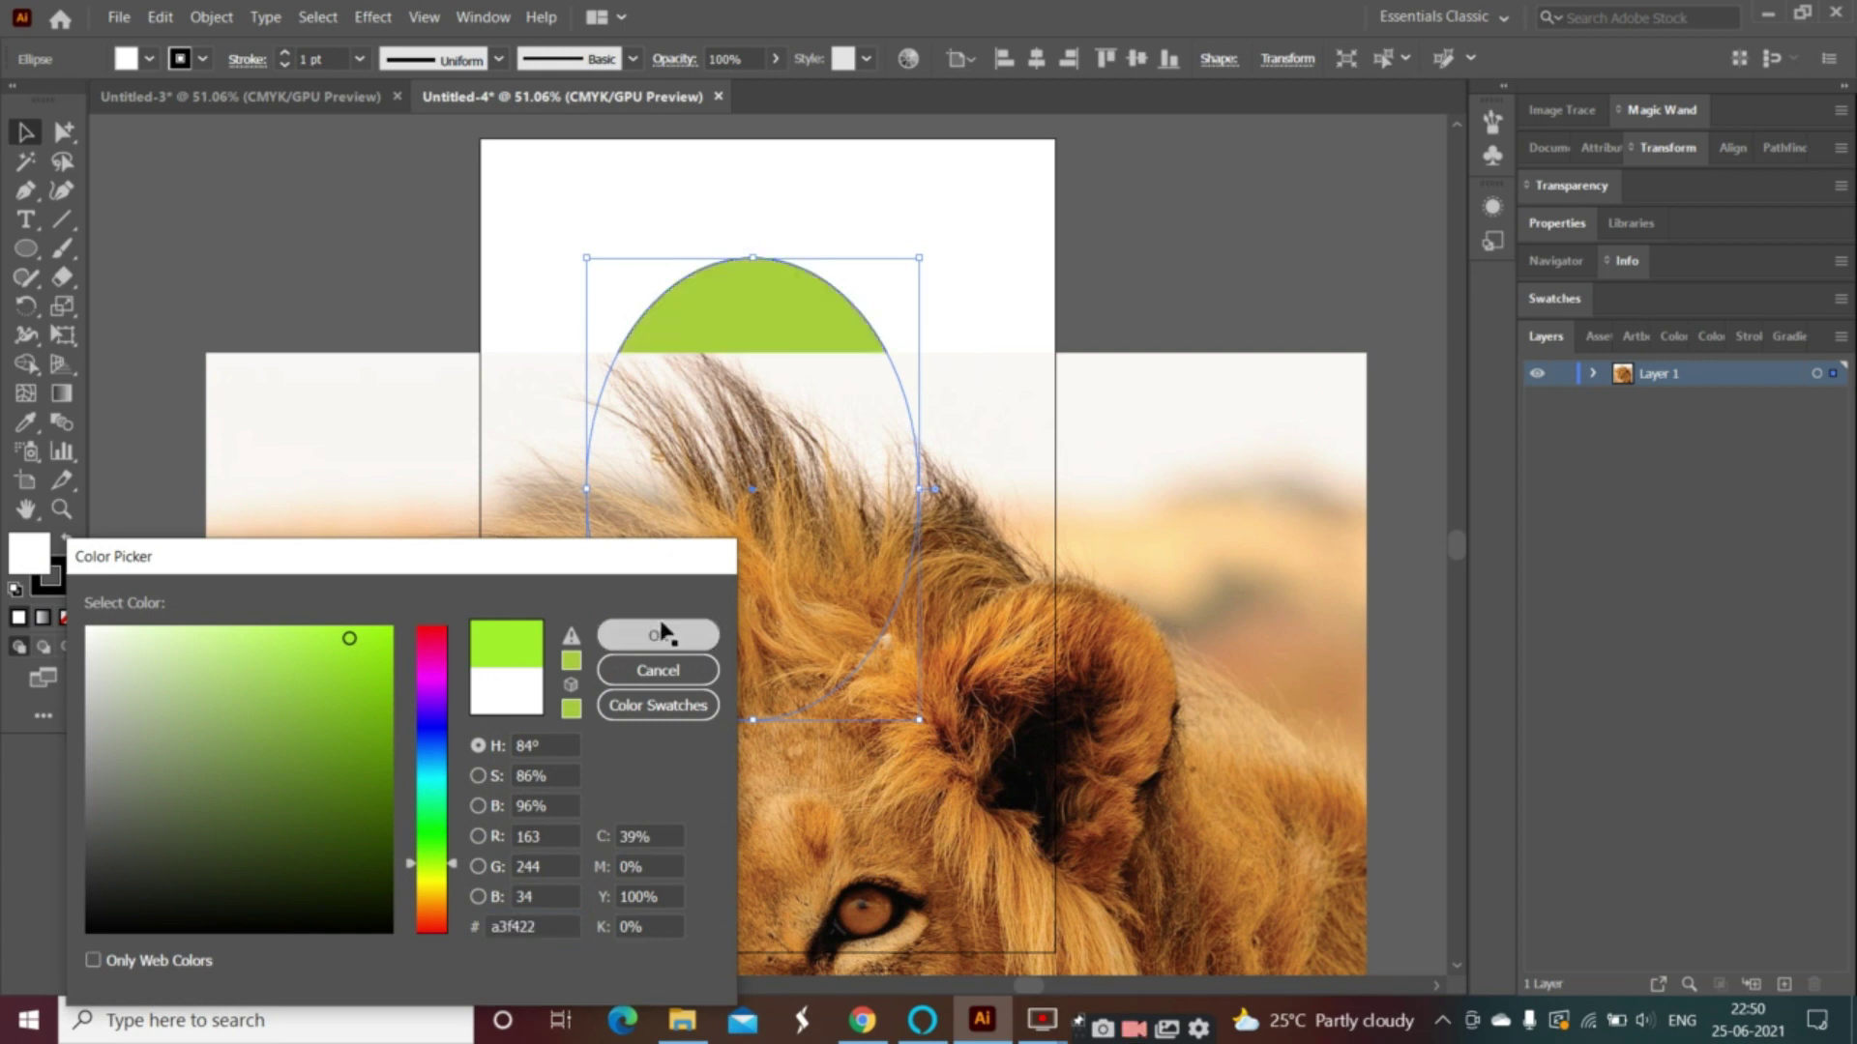
- Shift the lion image and the green ellipse lower on the page, leaving the ellipse's upper part exposed above the image
{"action": "left_click", "coordinate": [722, 522]}
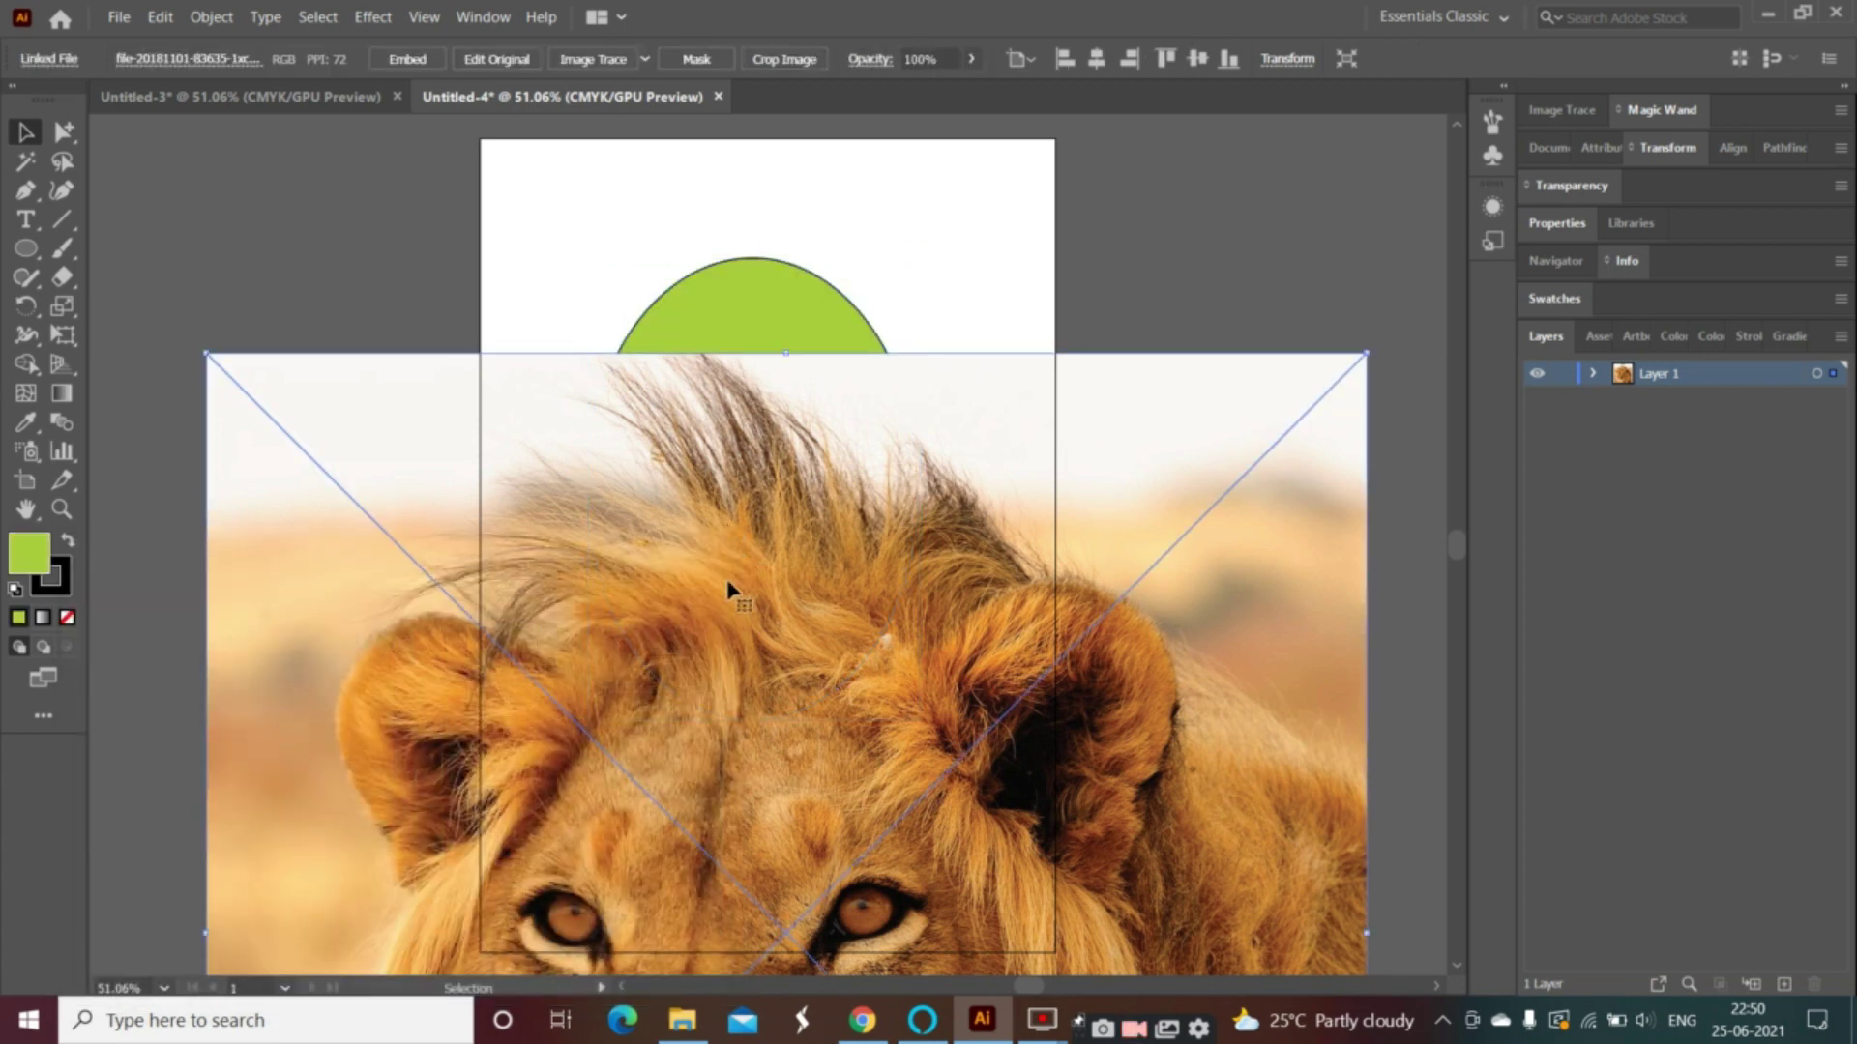
{"action": "left_click", "coordinate": [751, 358]}
{"action": "left_click_drag", "start_coordinate": [458, 425], "coordinate": [445, 211]}
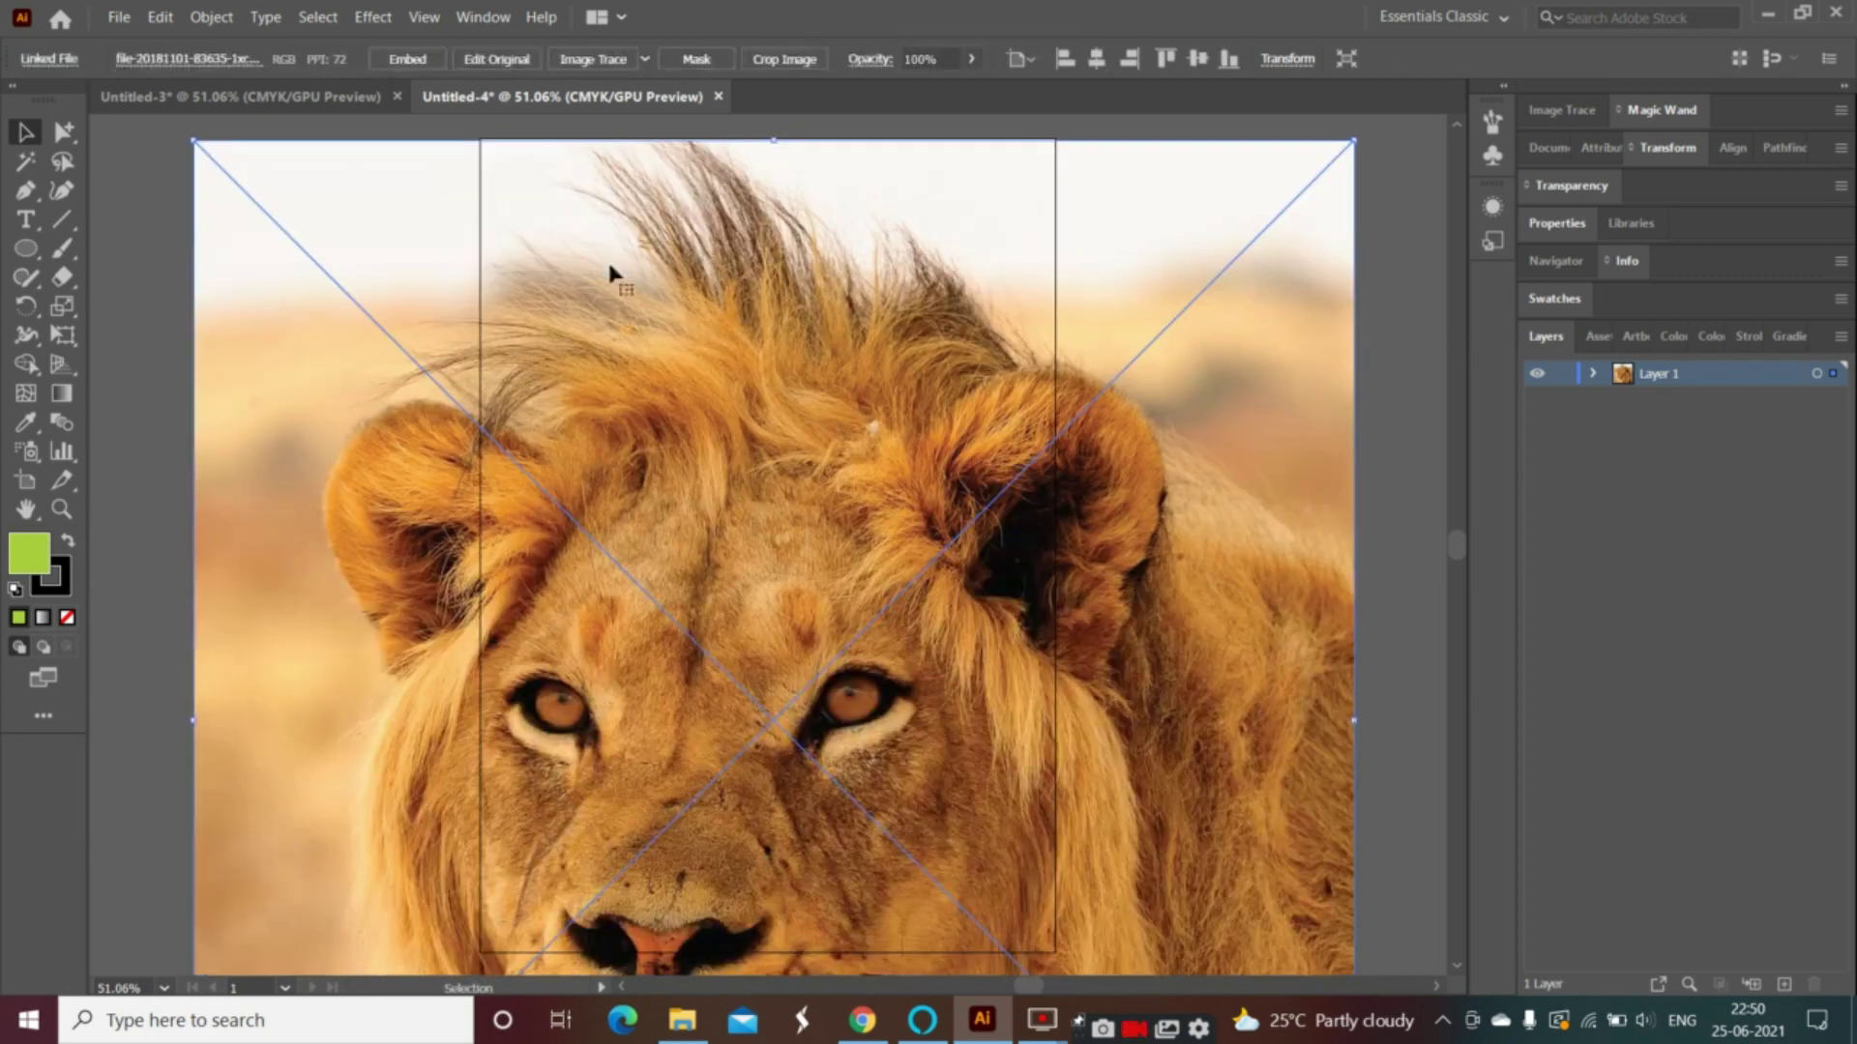
{"action": "left_click_drag", "start_coordinate": [730, 348], "coordinate": [722, 537]}
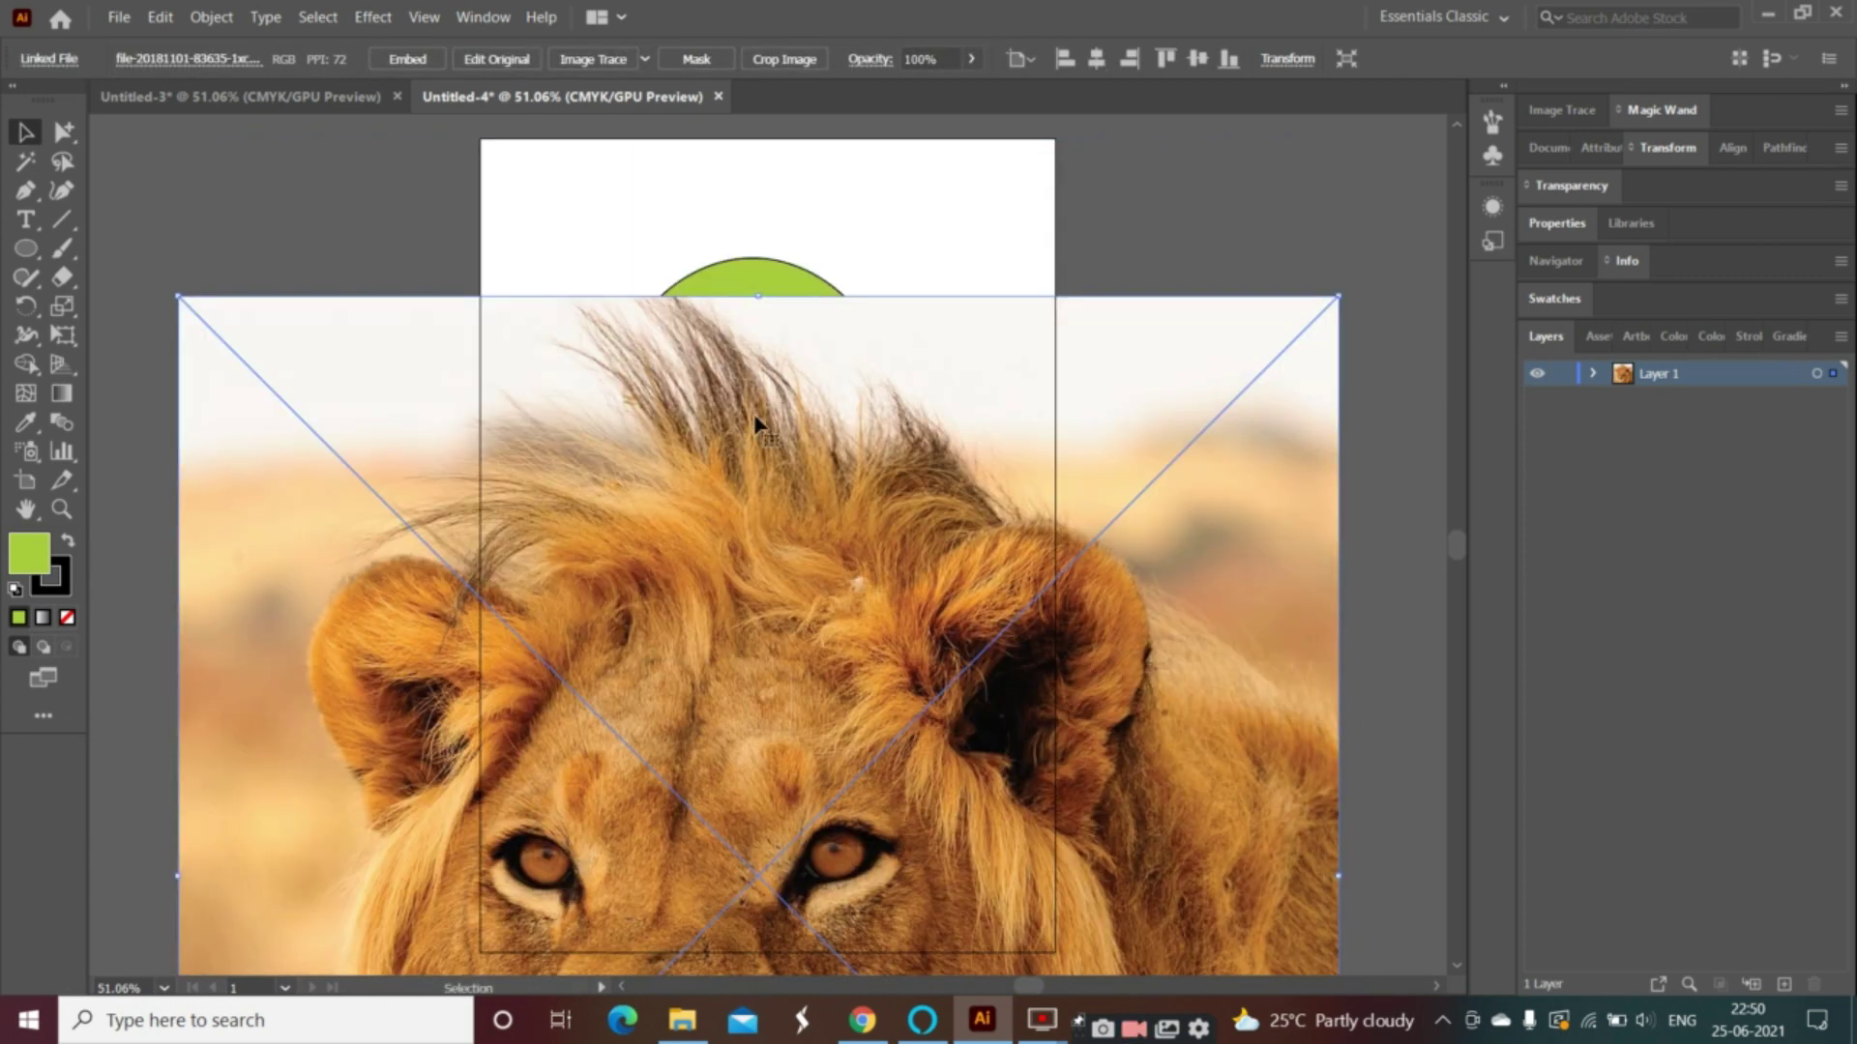
{"action": "left_click", "coordinate": [740, 285]}
{"action": "left_click_drag", "start_coordinate": [420, 378], "coordinate": [391, 422]}
{"action": "left_click_drag", "start_coordinate": [706, 300], "coordinate": [726, 500]}
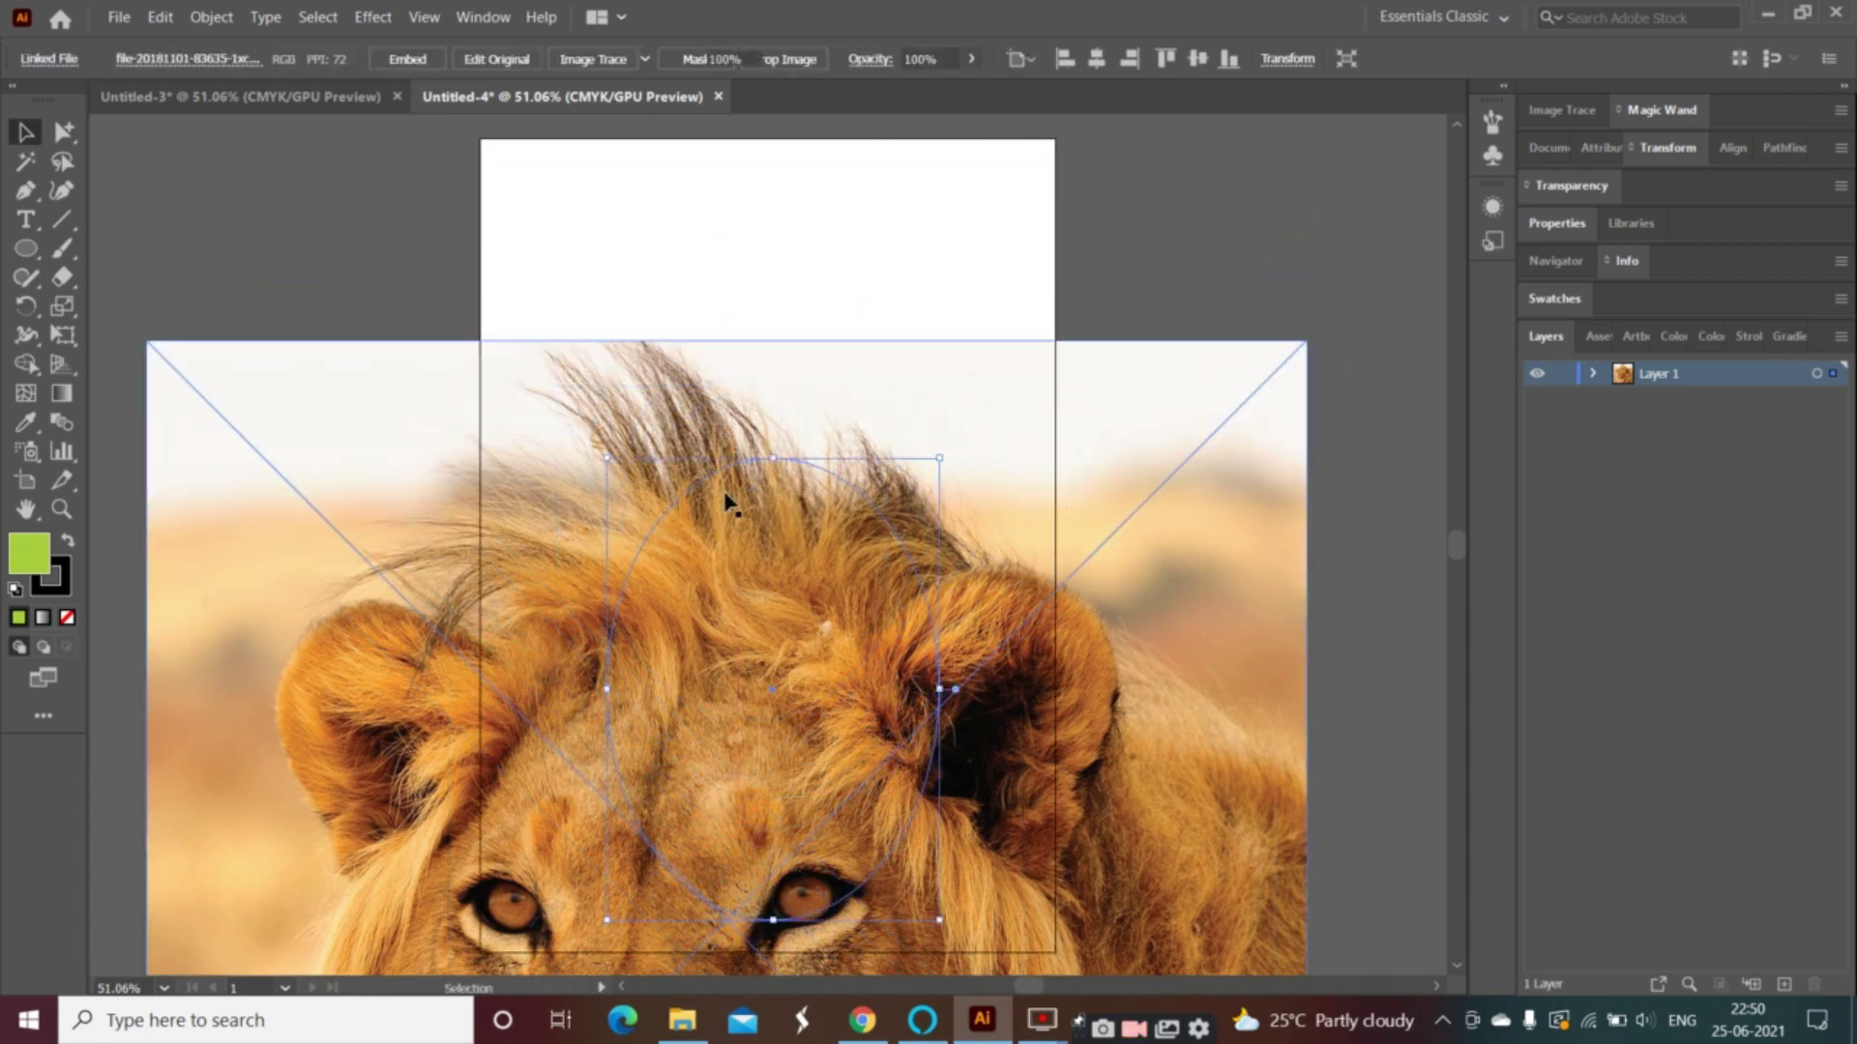
{"action": "left_click_drag", "start_coordinate": [723, 388], "coordinate": [760, 190]}
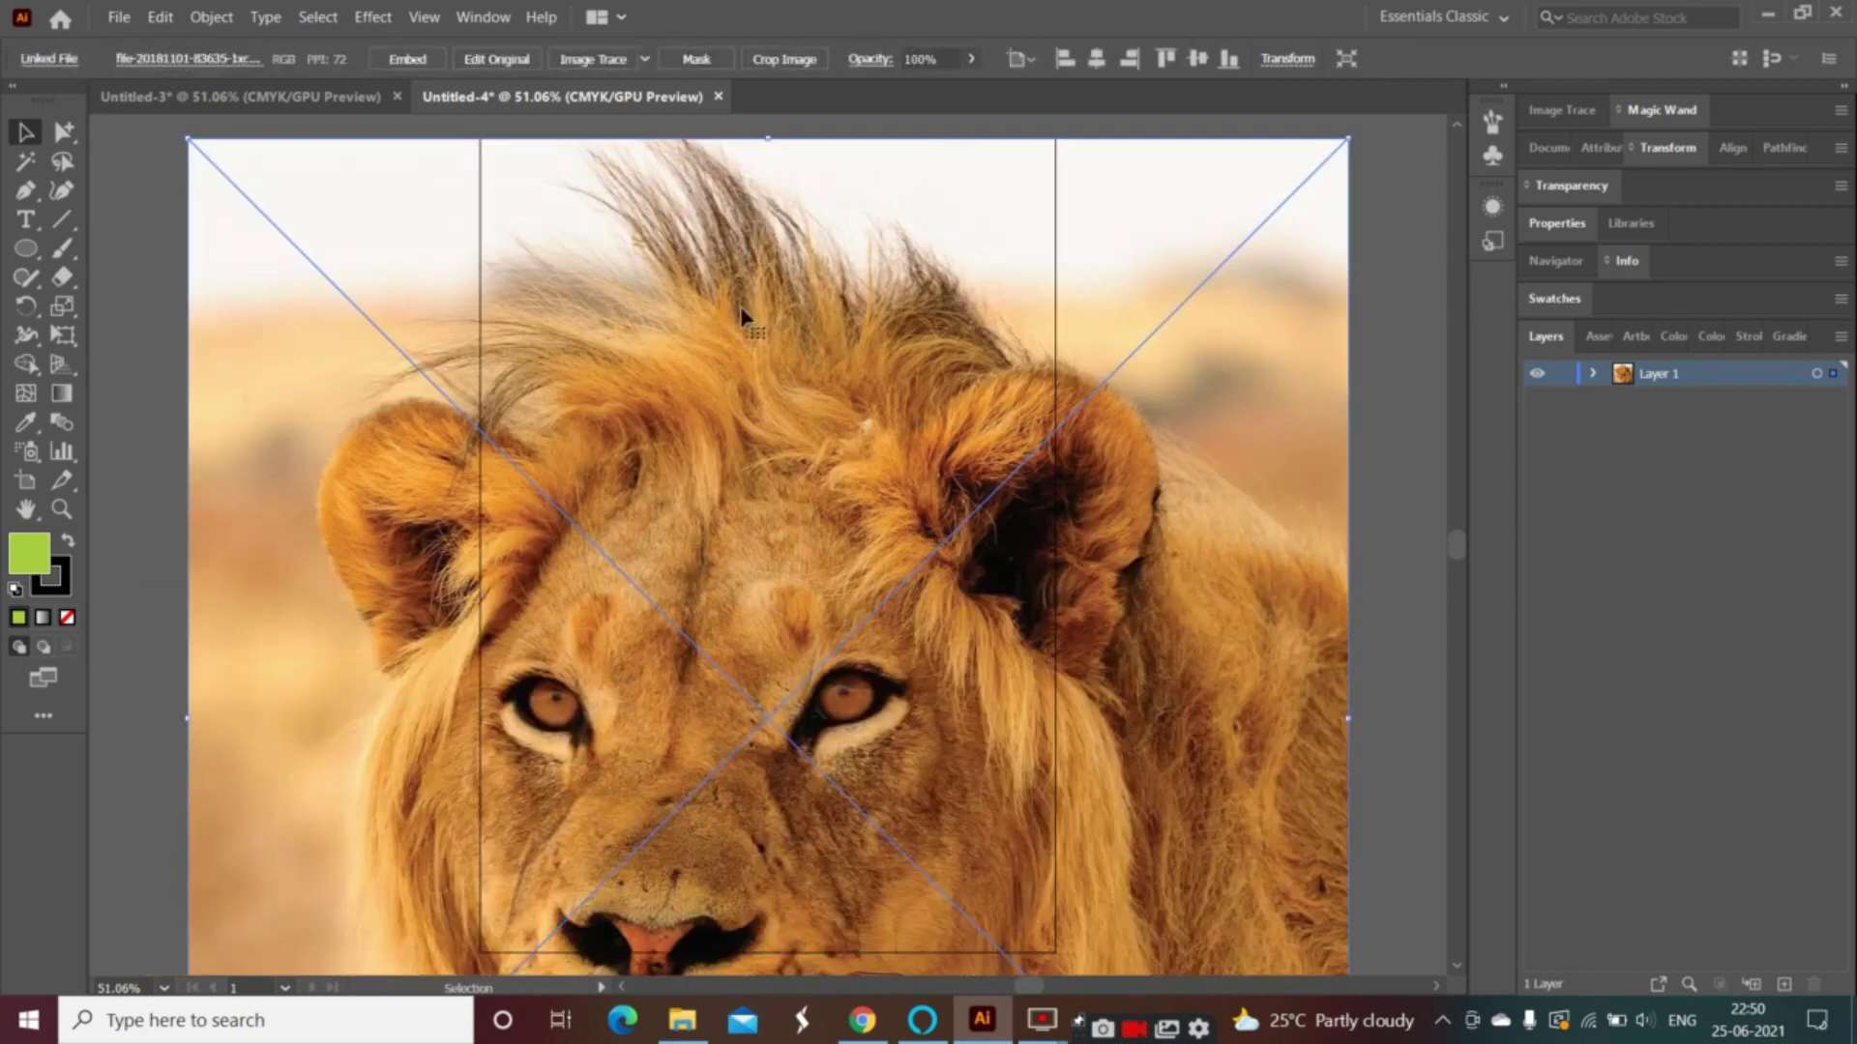
{"action": "left_click_drag", "start_coordinate": [770, 370], "coordinate": [750, 483]}
{"action": "left_click_drag", "start_coordinate": [748, 404], "coordinate": [755, 644]}
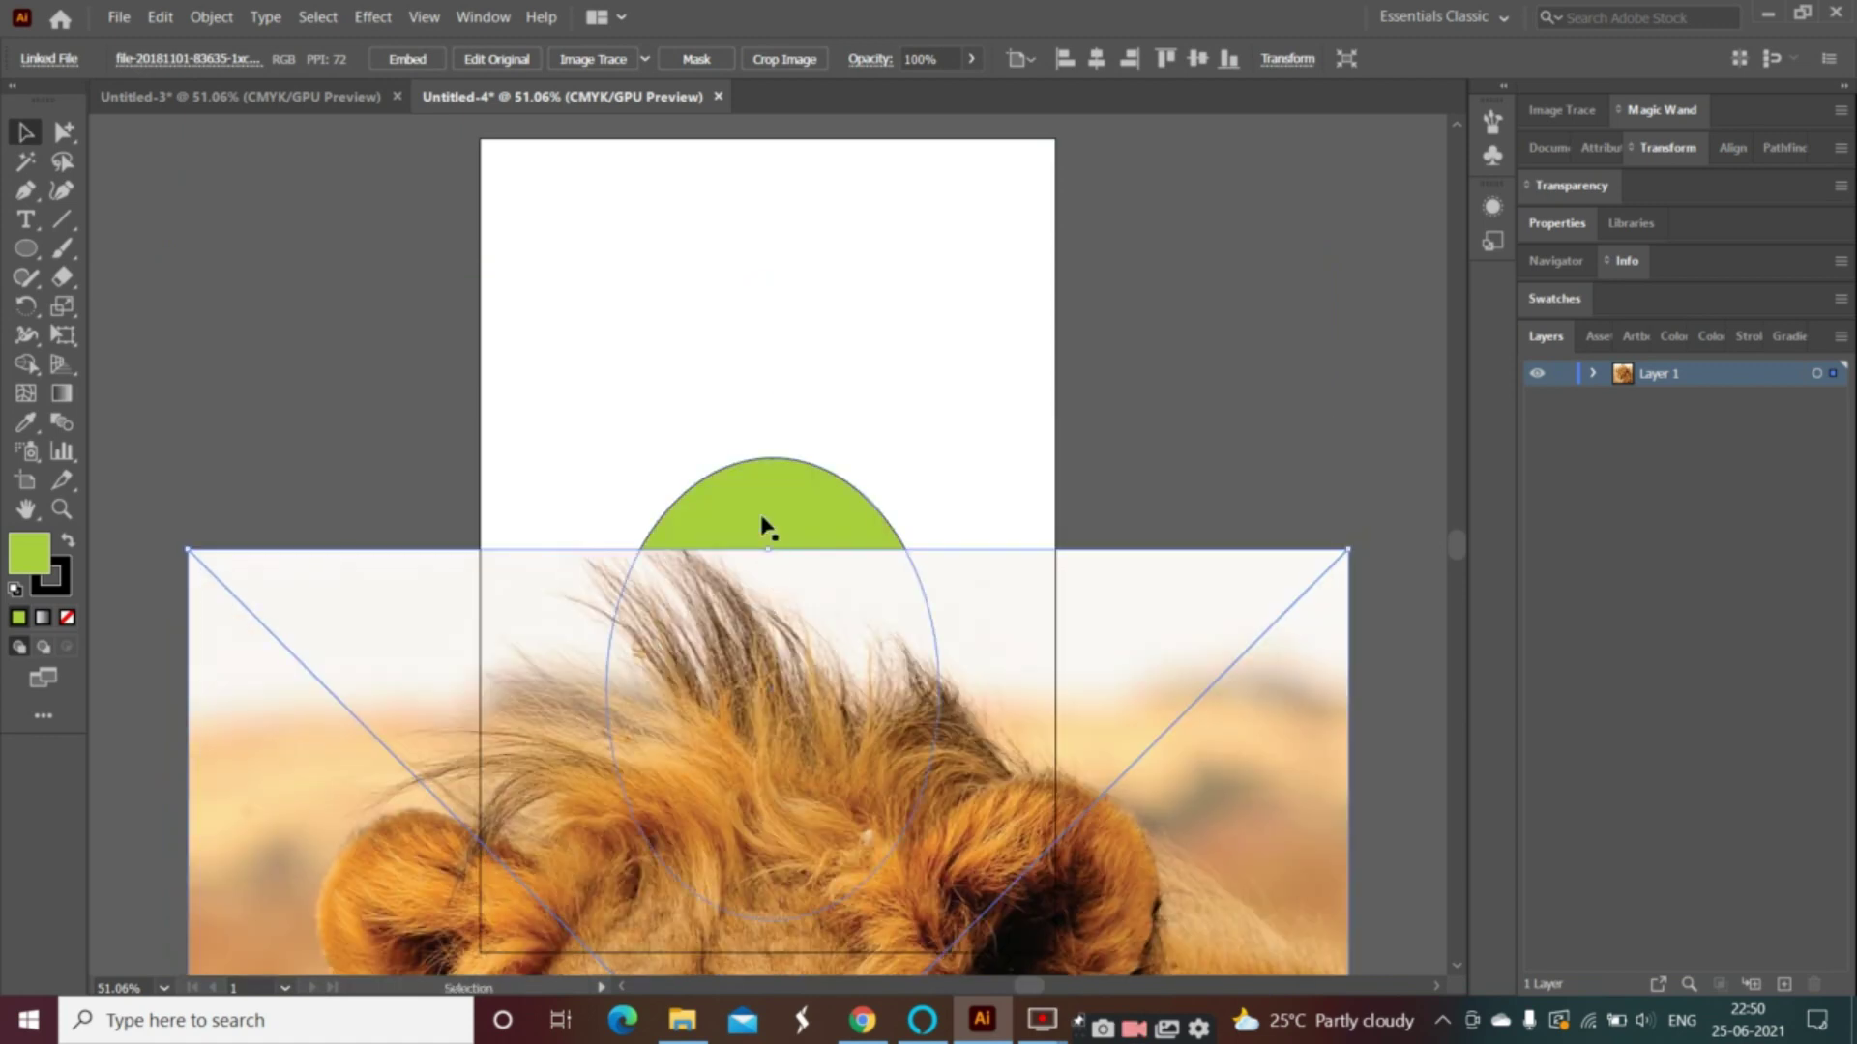
- Bring the green ellipse forward so it sits in front of the lion image
{"action": "left_click", "coordinate": [763, 515]}
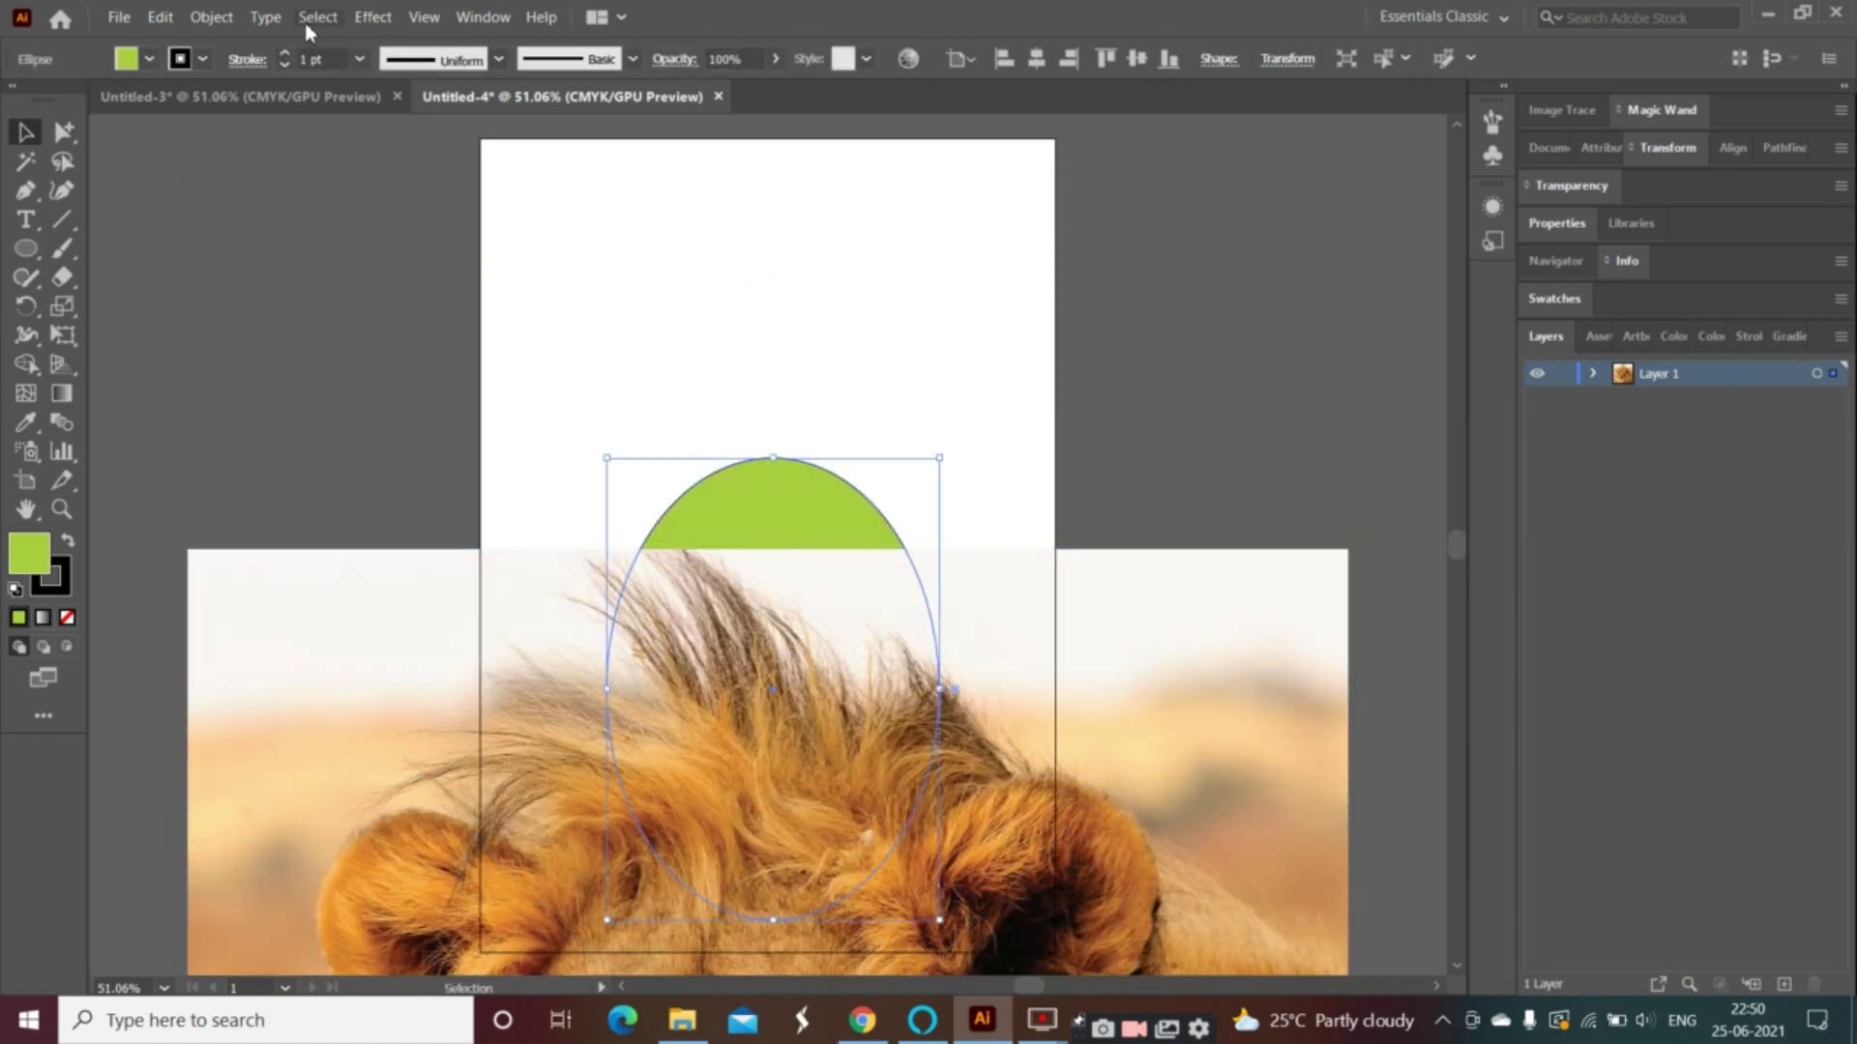
{"action": "left_click", "coordinate": [205, 17]}
{"action": "mouse_move", "coordinate": [256, 69]}
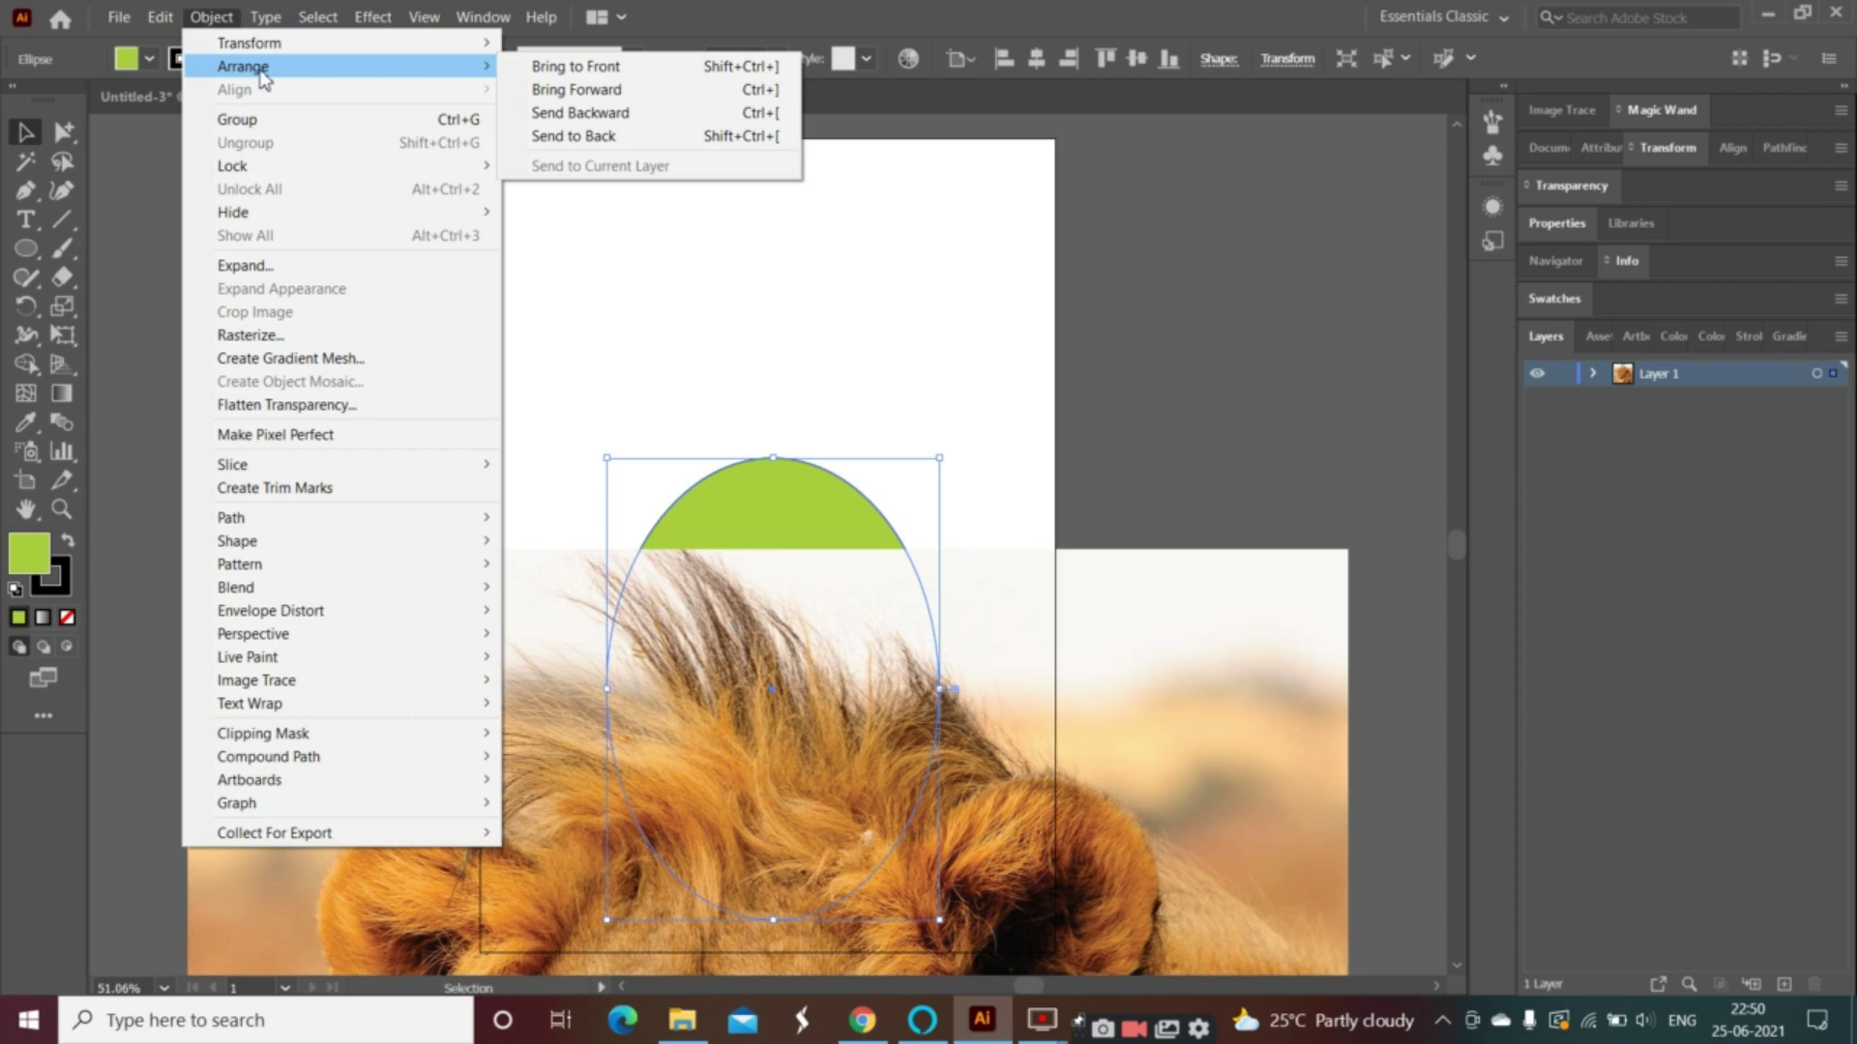
{"action": "left_click", "coordinate": [624, 91]}
- Move the lion image up the artboard and position the green ellipse over the lion's forehead
{"action": "left_click", "coordinate": [455, 755]}
{"action": "left_click_drag", "start_coordinate": [405, 694], "coordinate": [455, 400]}
{"action": "left_click_drag", "start_coordinate": [794, 636], "coordinate": [811, 541]}
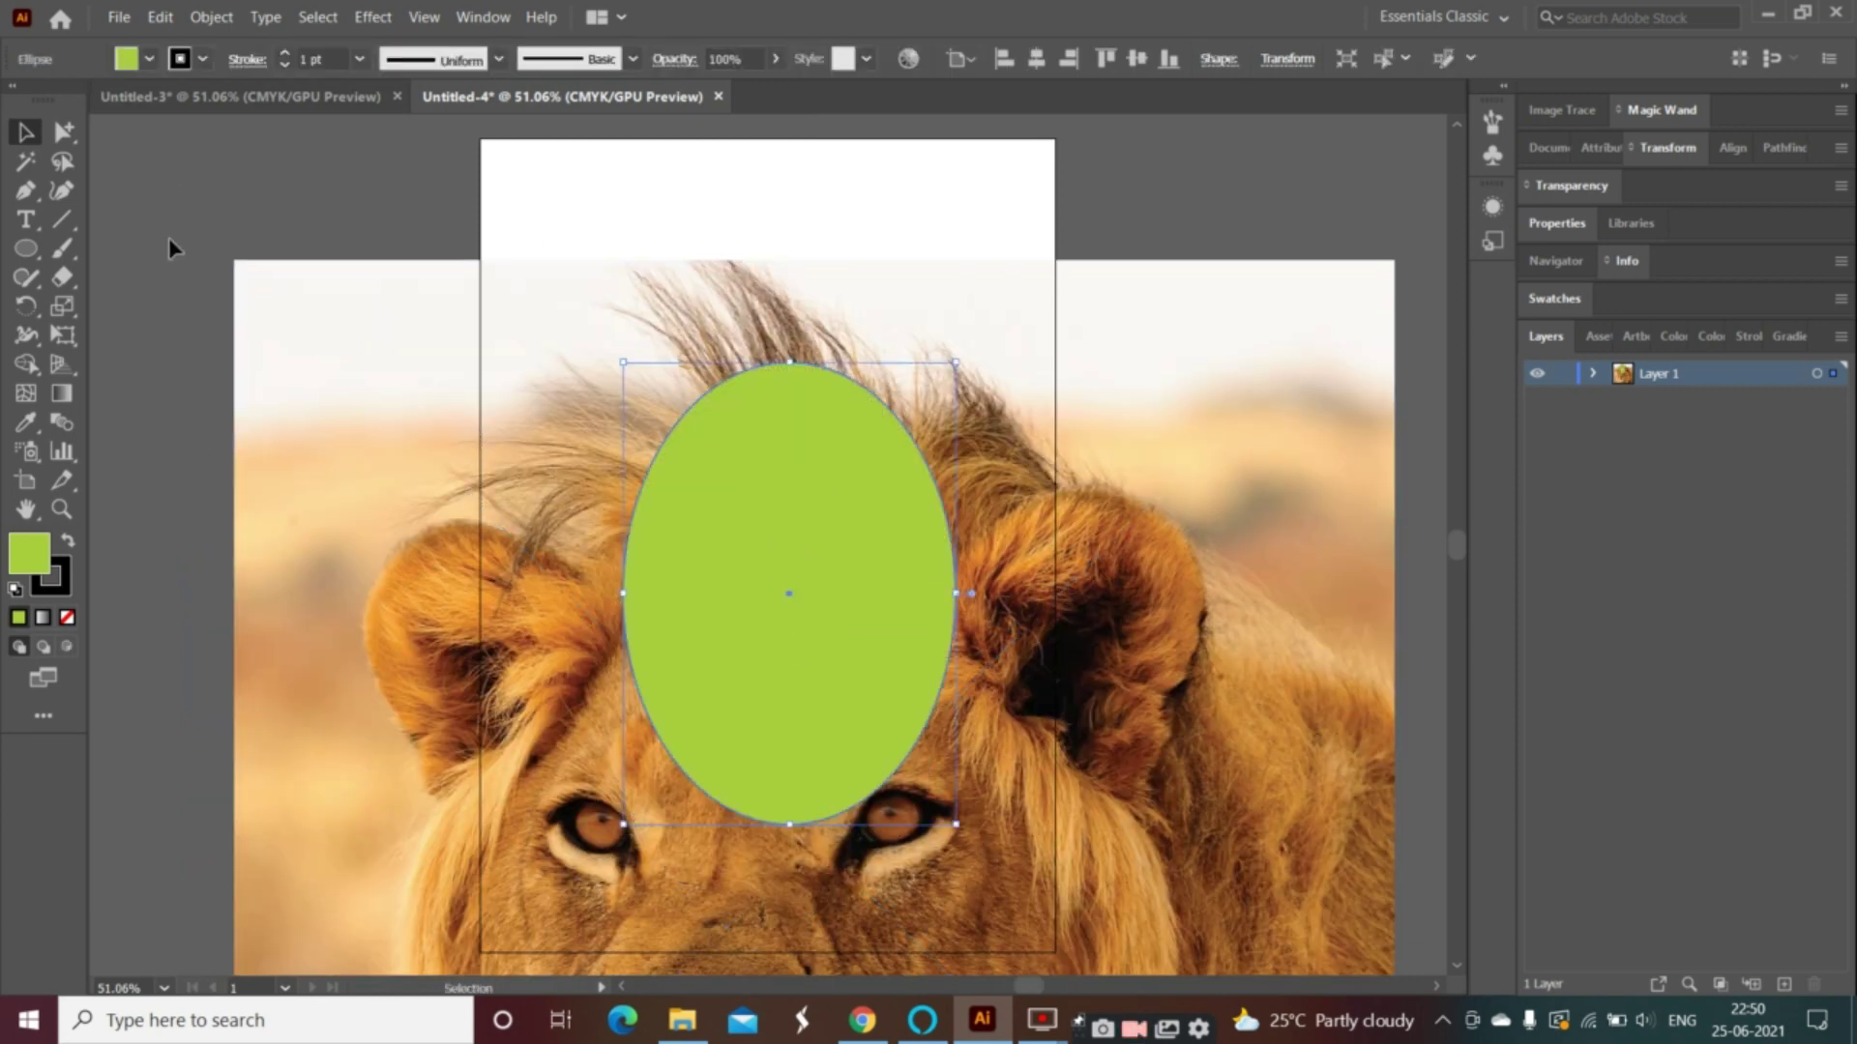
- Select the lion image together with the green ellipse and make a clipping mask from them
{"action": "left_click_drag", "start_coordinate": [818, 895], "coordinate": [1227, 937]}
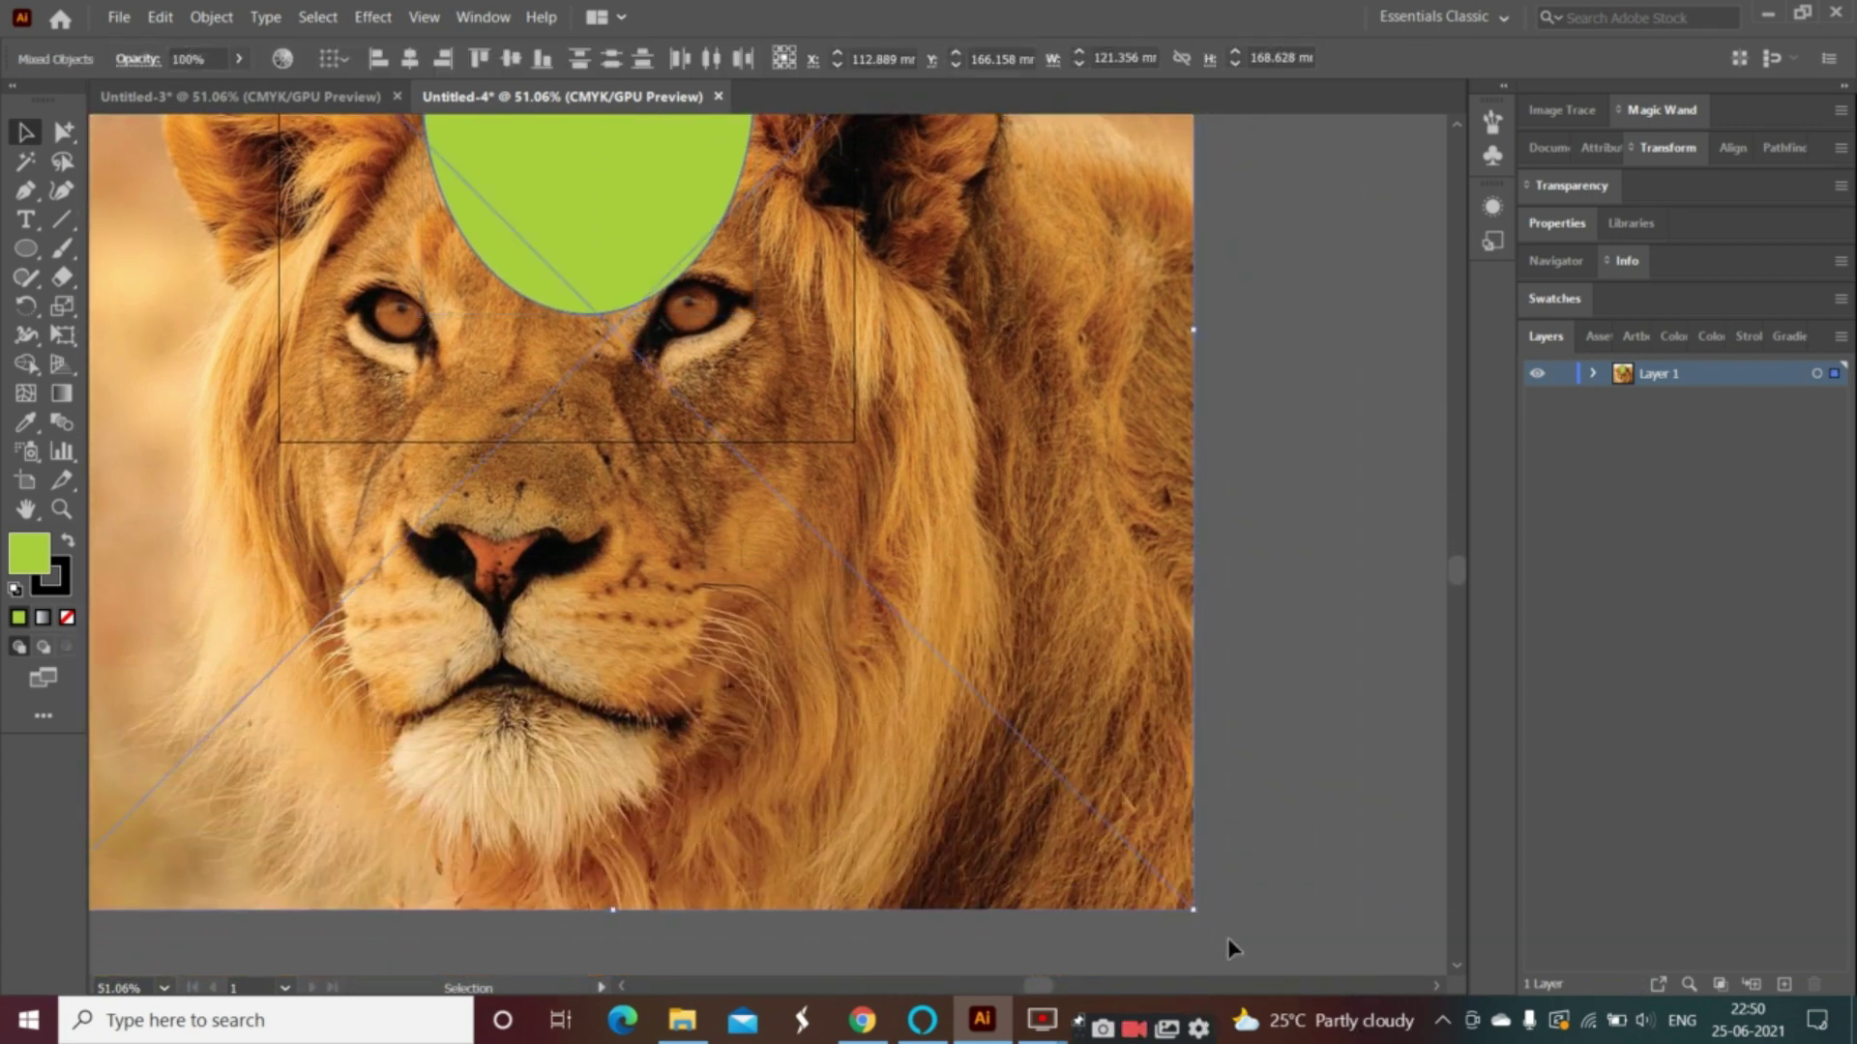
{"action": "scroll", "coordinate": [559, 590], "scroll_direction": "up", "scroll_amount": 2}
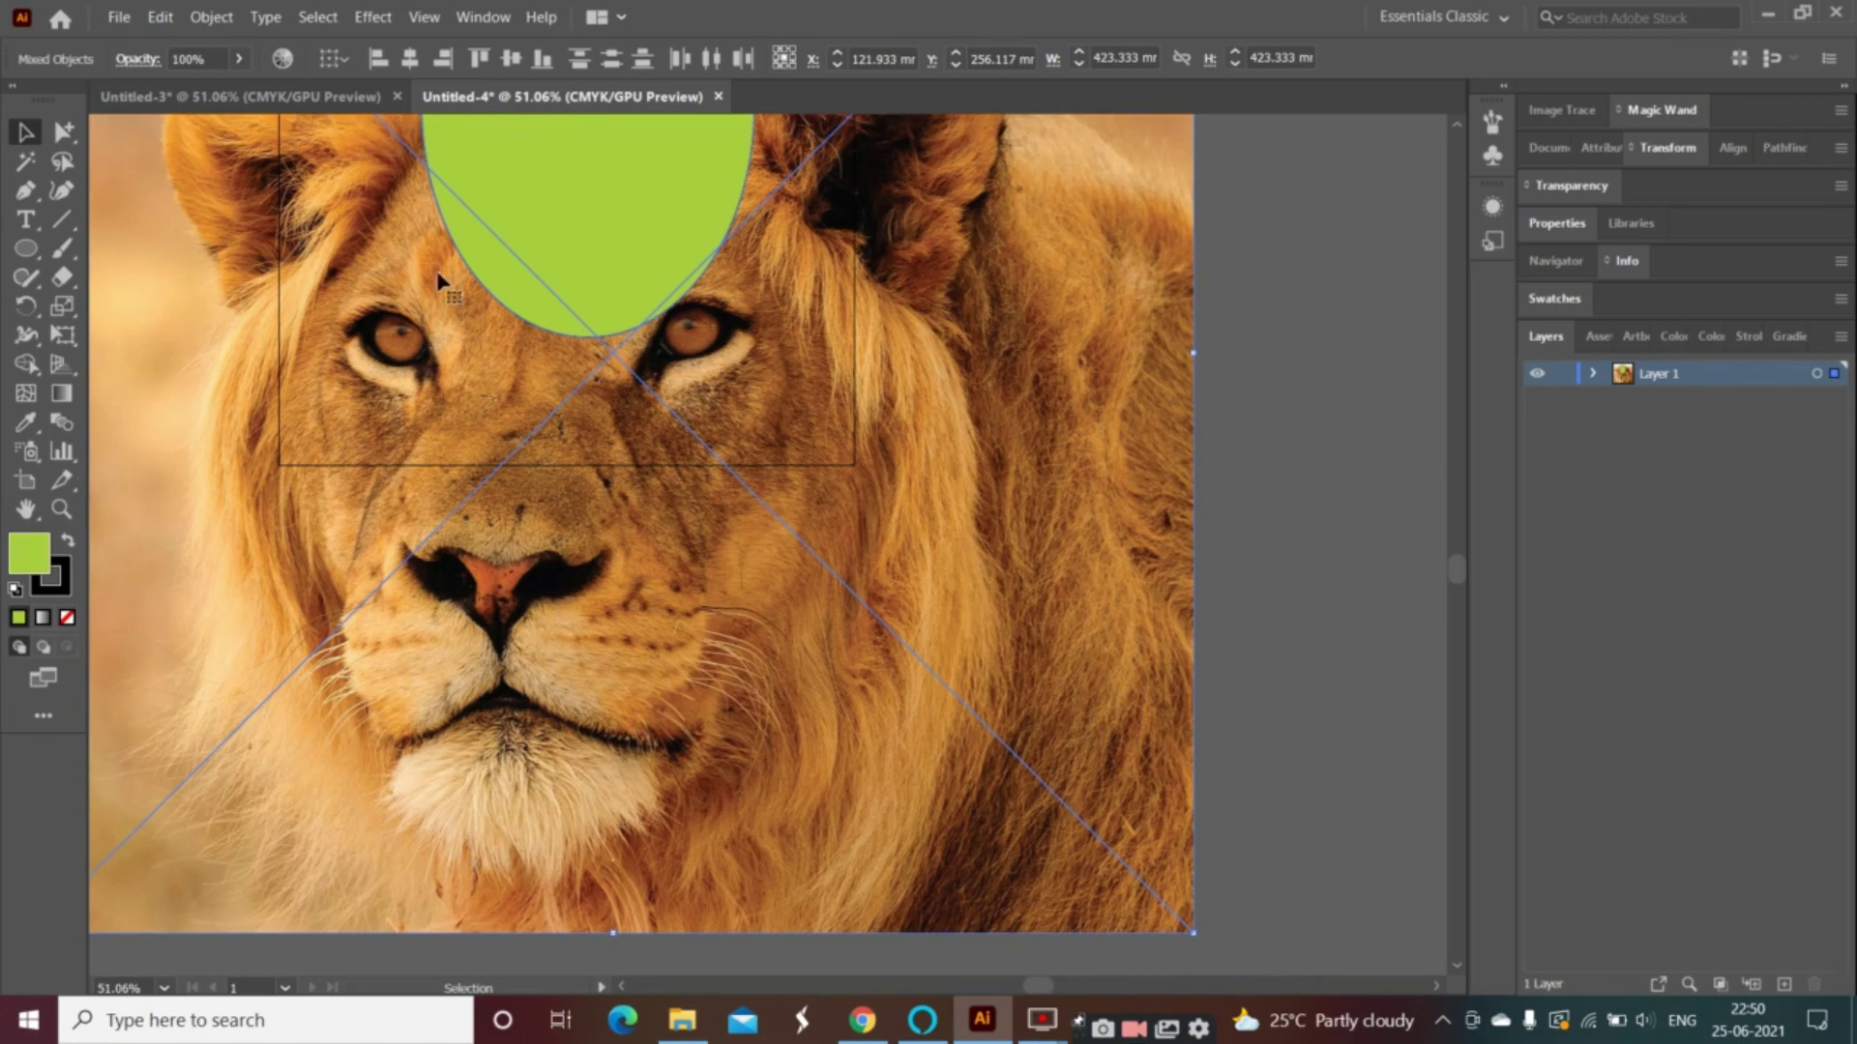
{"action": "left_click", "coordinate": [317, 17]}
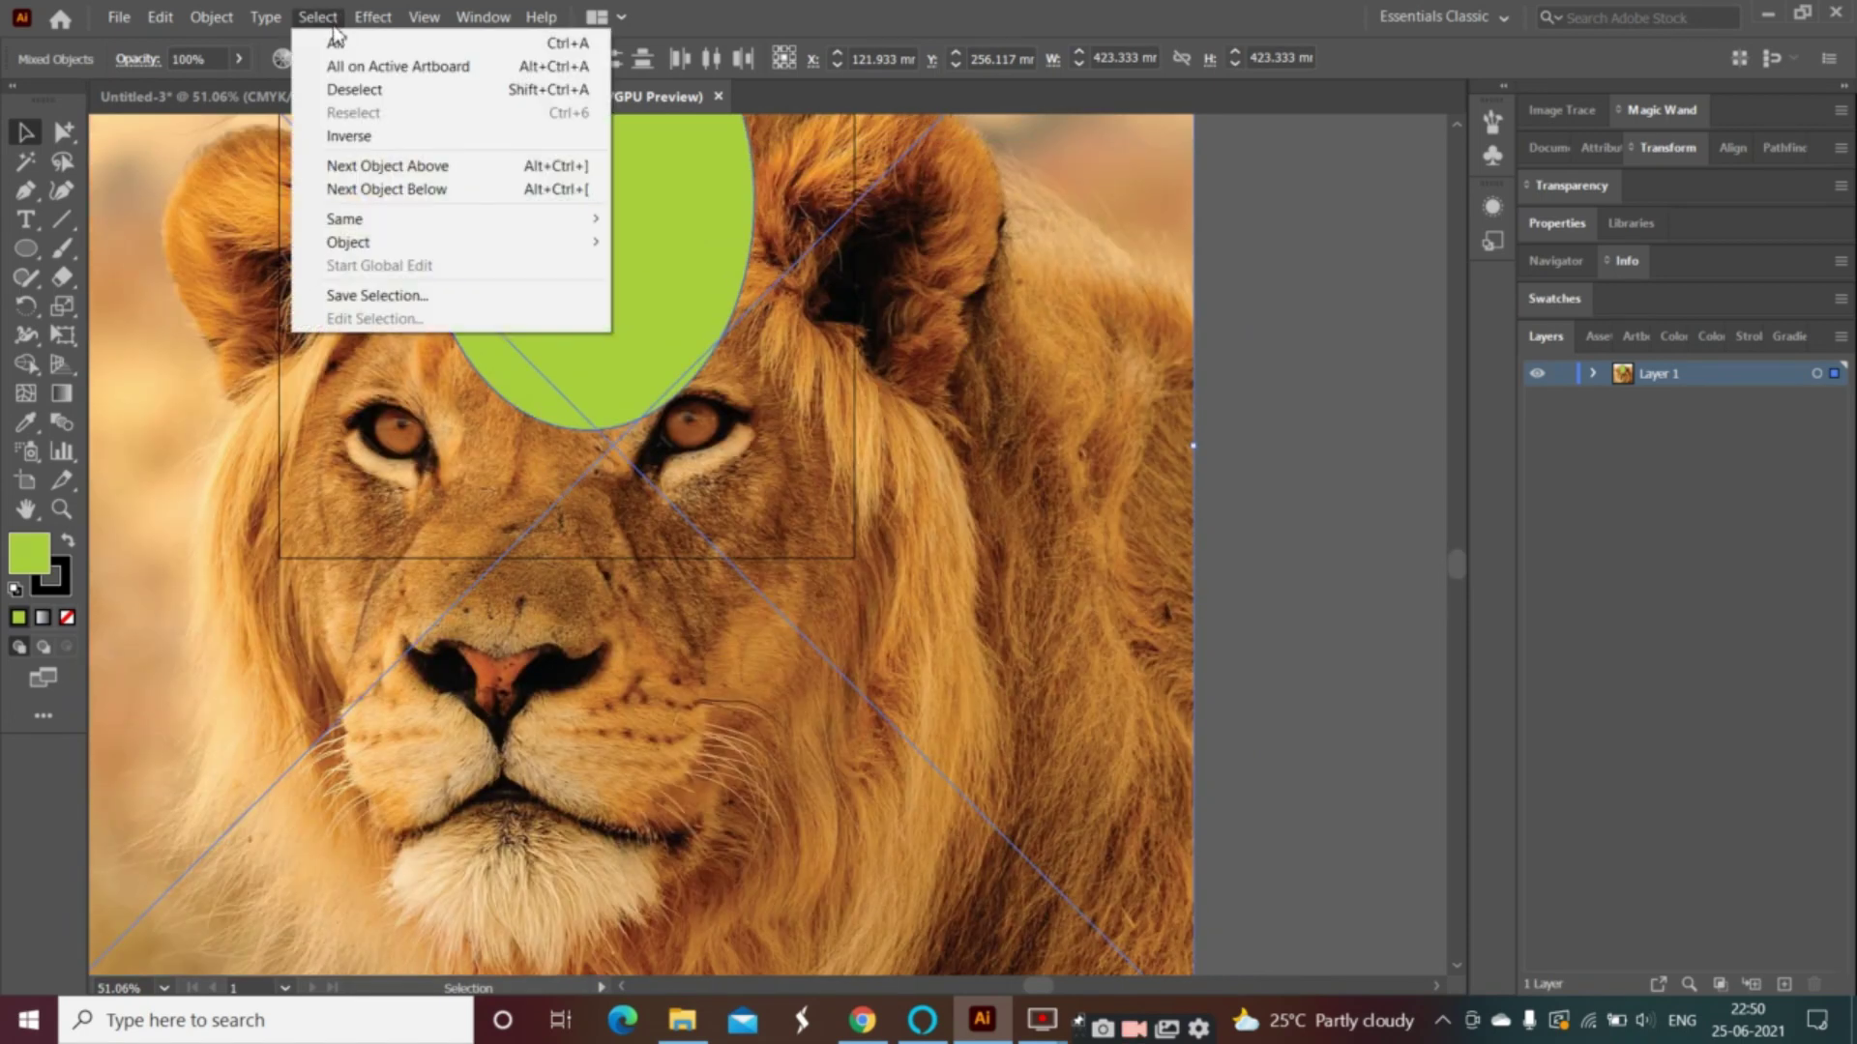
{"action": "mouse_move", "coordinate": [213, 18]}
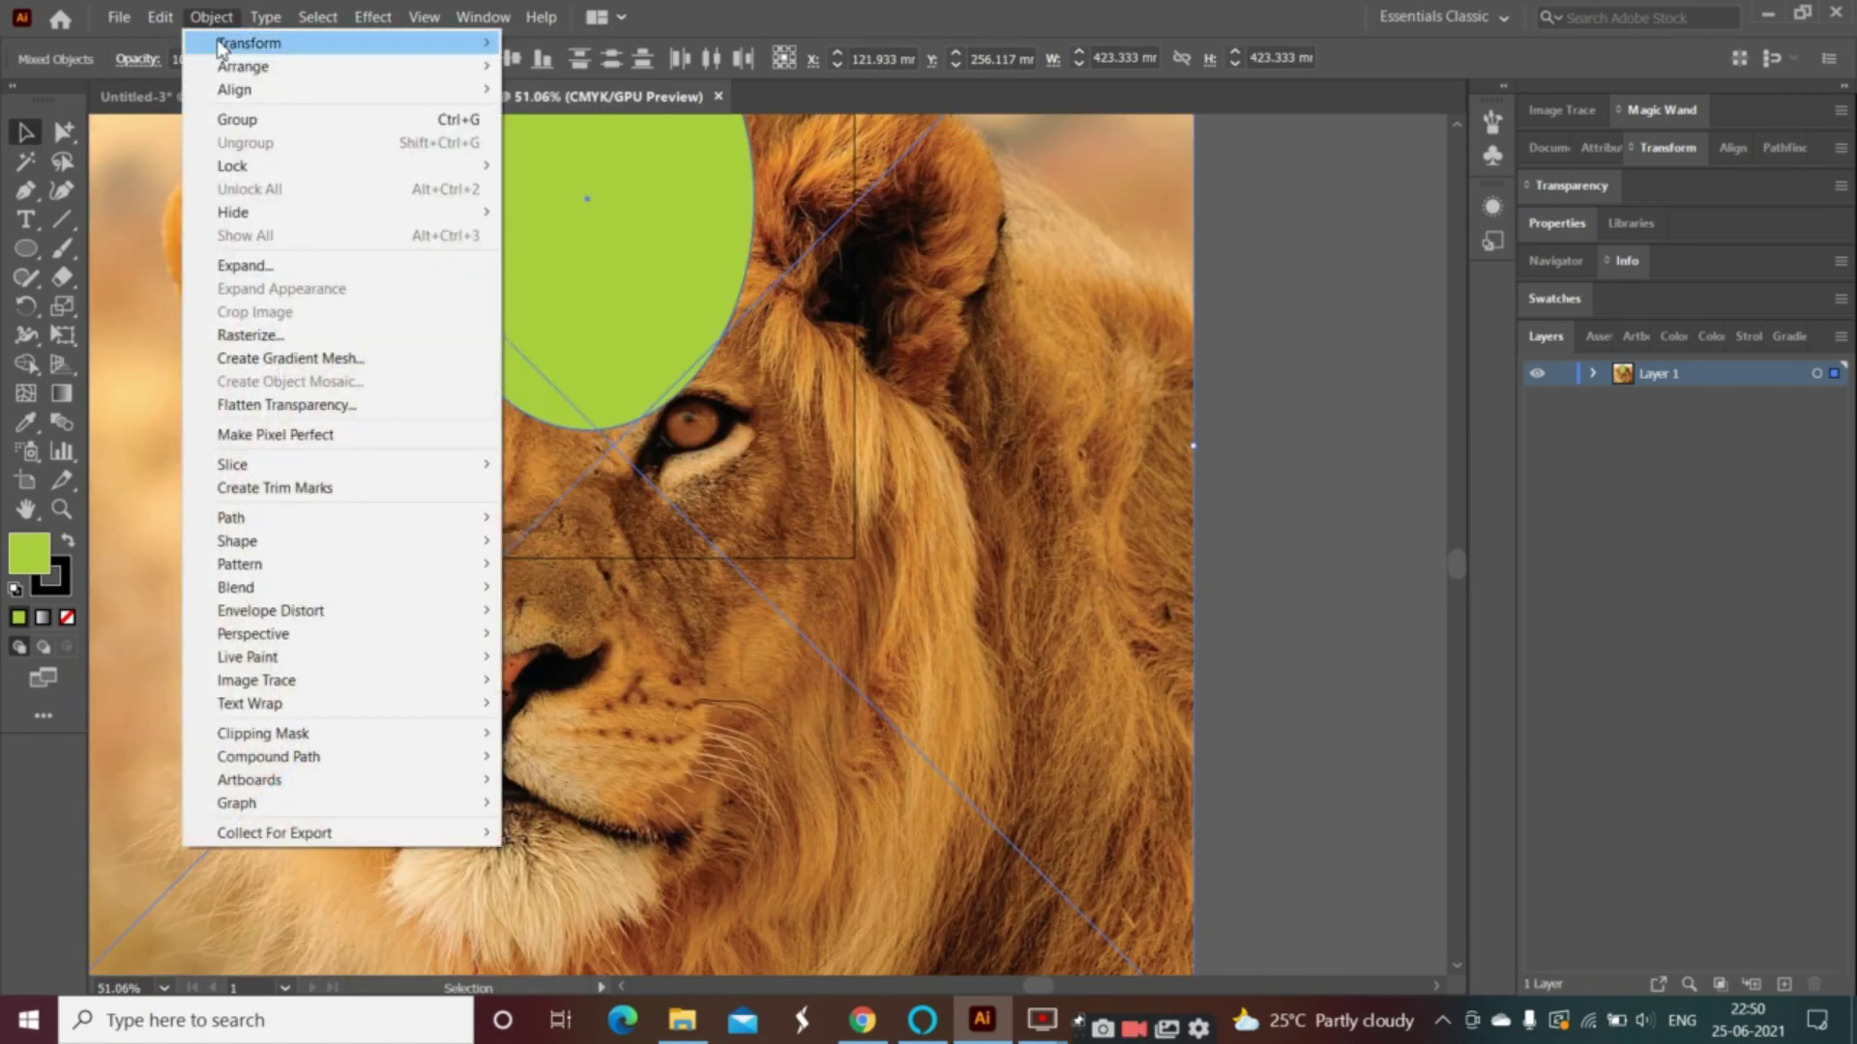
{"action": "mouse_move", "coordinate": [263, 737]}
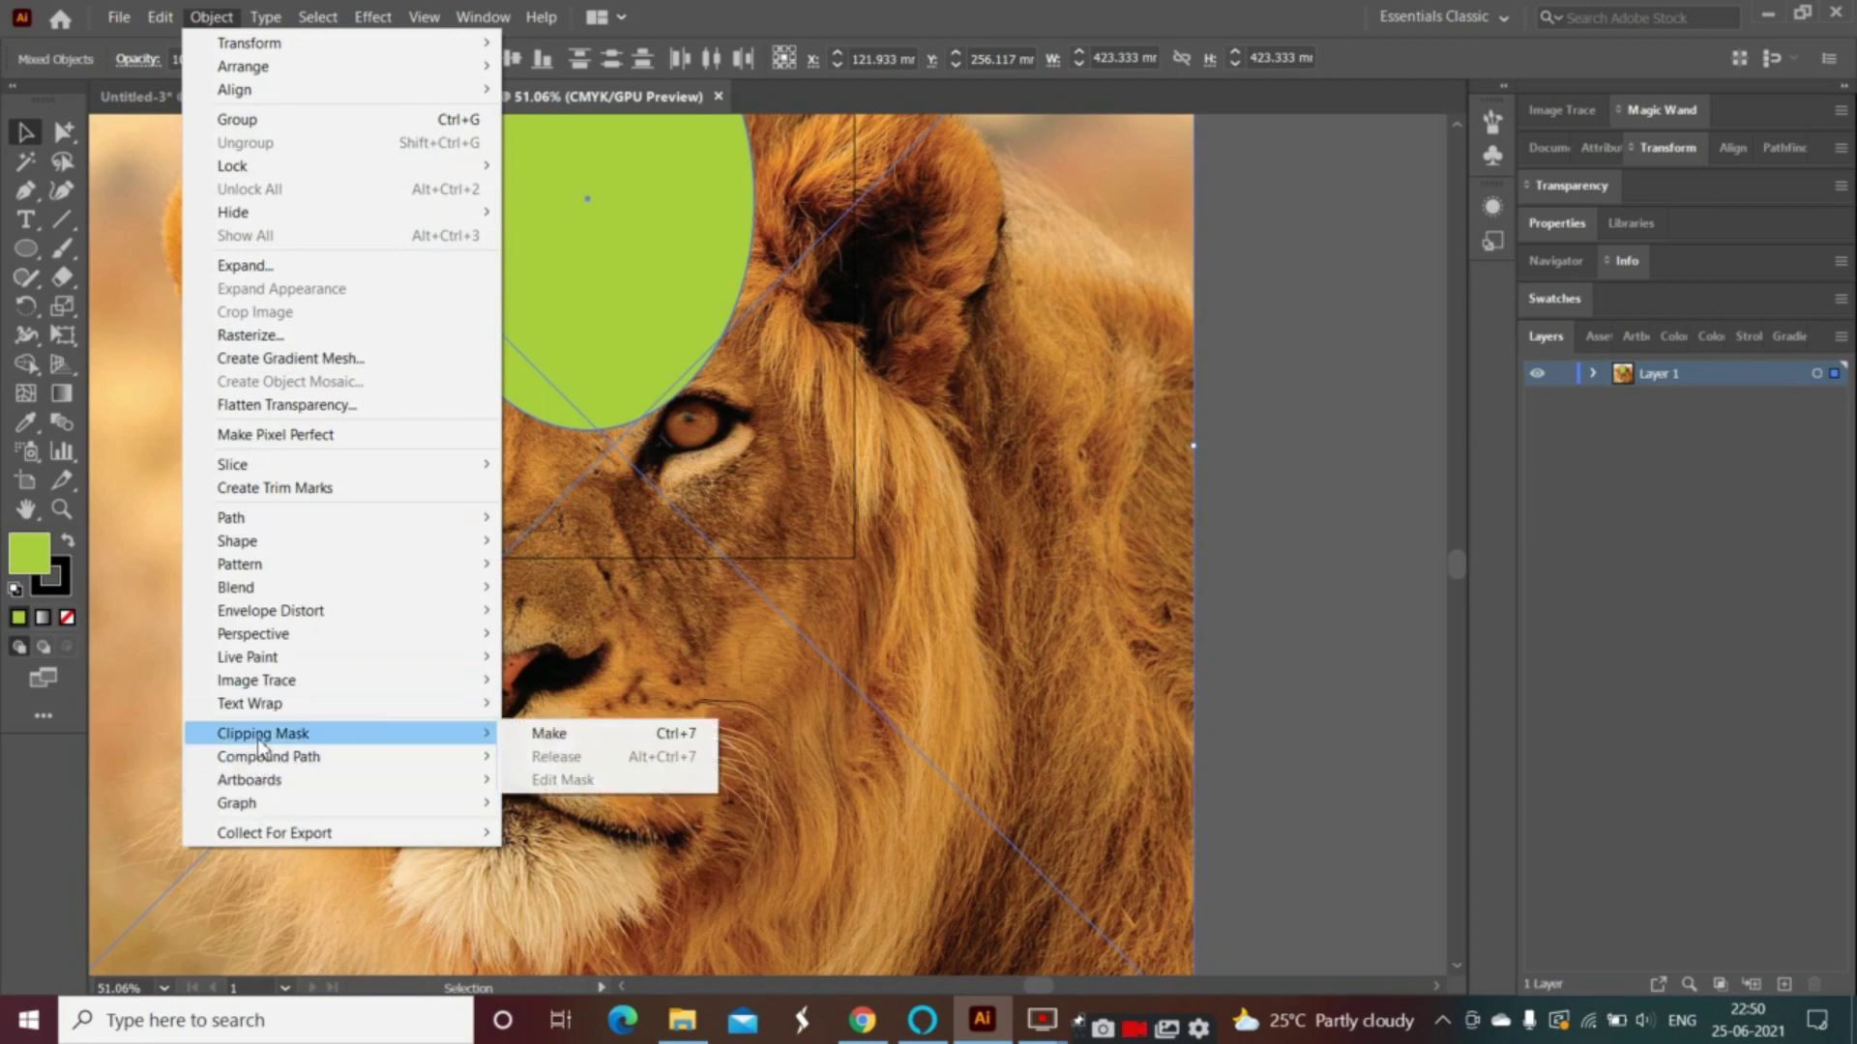
{"action": "left_click", "coordinate": [647, 735]}
{"action": "scroll", "coordinate": [646, 744], "scroll_direction": "up", "scroll_amount": 2}
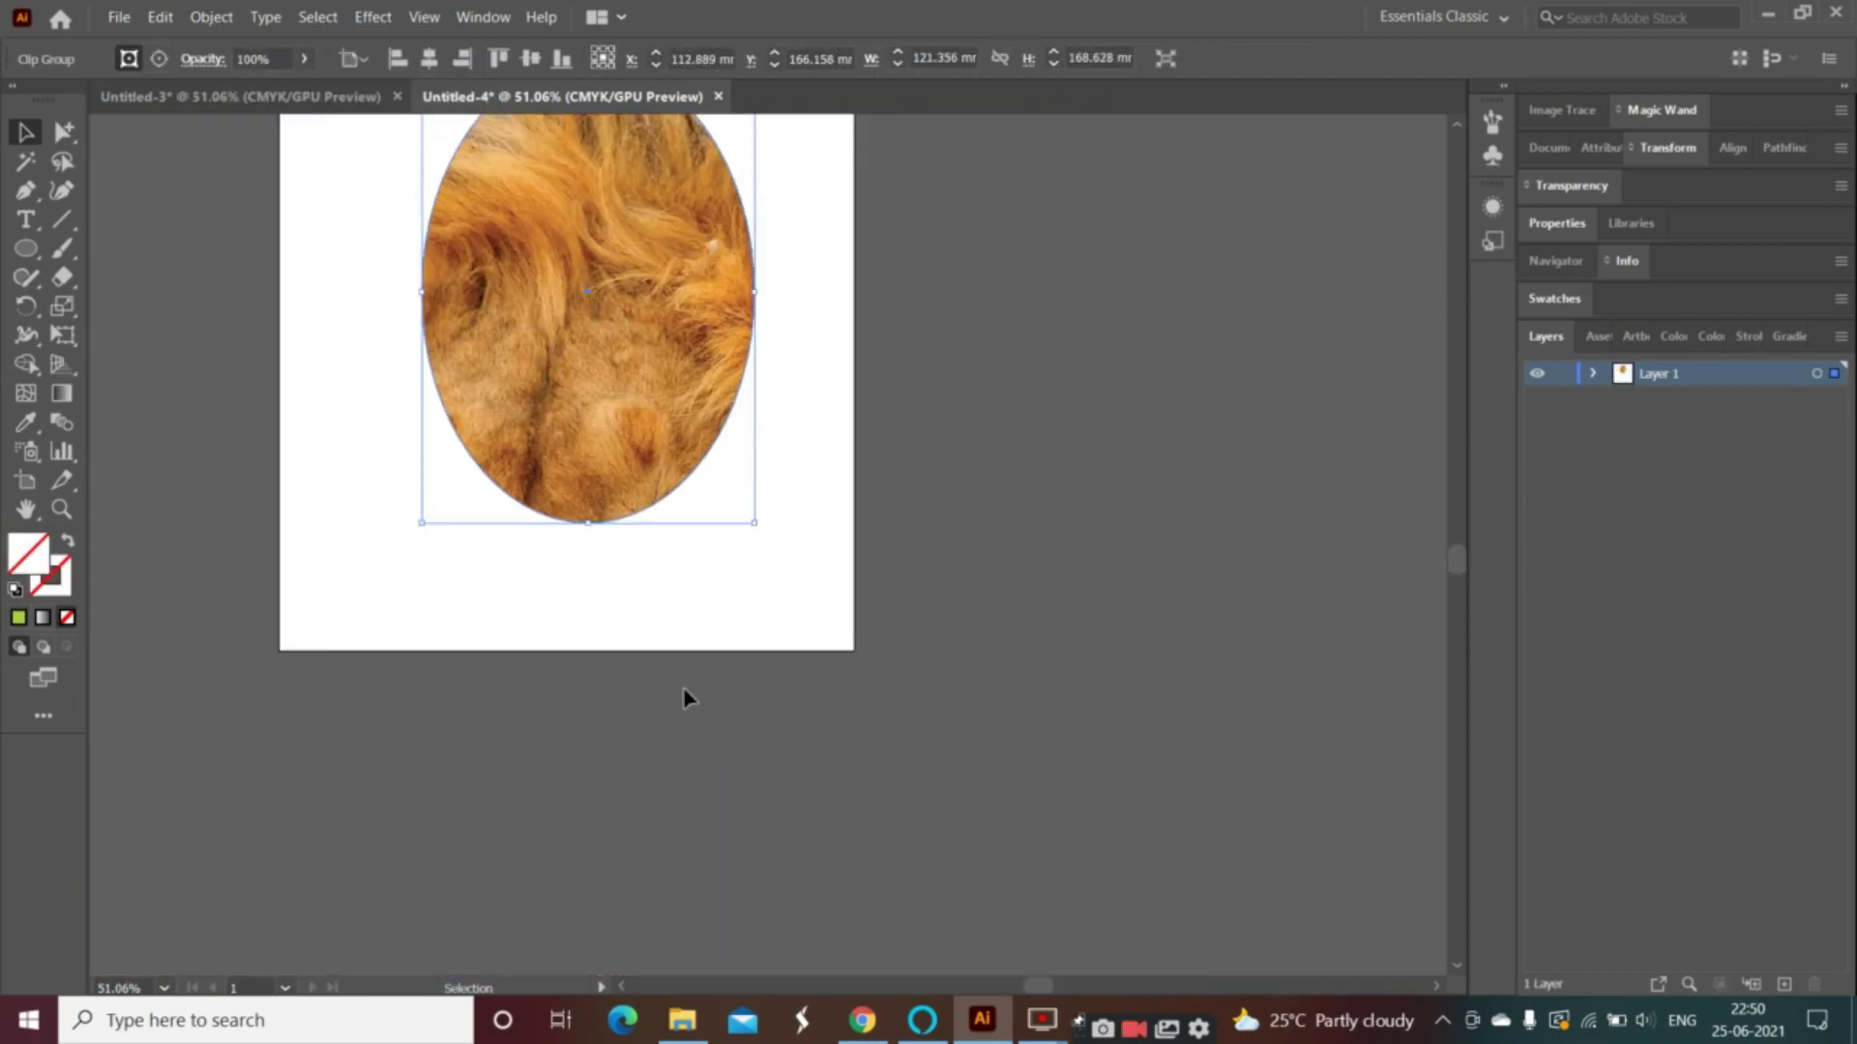
- Move the clipped lion ellipse toward the lower right of the artboard, to about X 139 mm, Y 170 mm
{"action": "left_click_drag", "start_coordinate": [590, 387], "coordinate": [689, 454]}
{"action": "scroll", "coordinate": [760, 857], "scroll_direction": "up", "scroll_amount": 4}
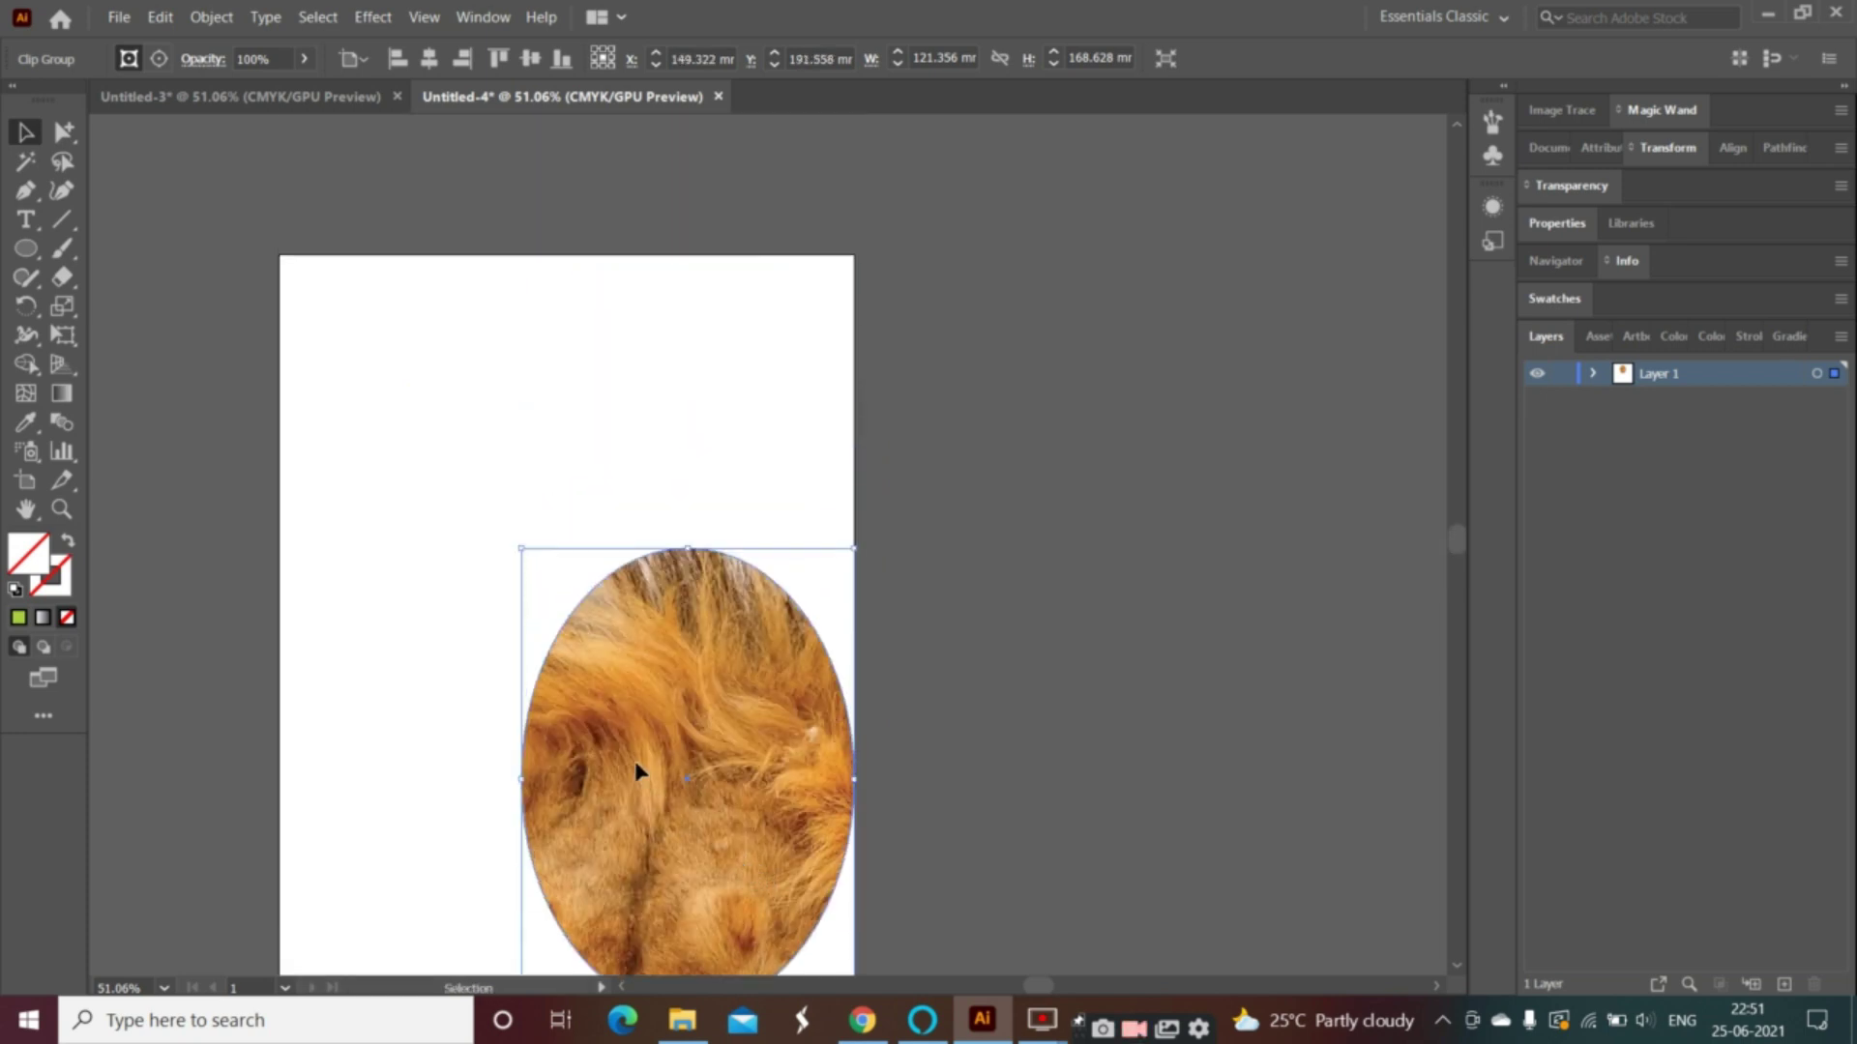
{"action": "left_click_drag", "start_coordinate": [636, 771], "coordinate": [601, 683]}
{"action": "left_click", "coordinate": [488, 418]}
{"action": "left_click", "coordinate": [633, 584]}
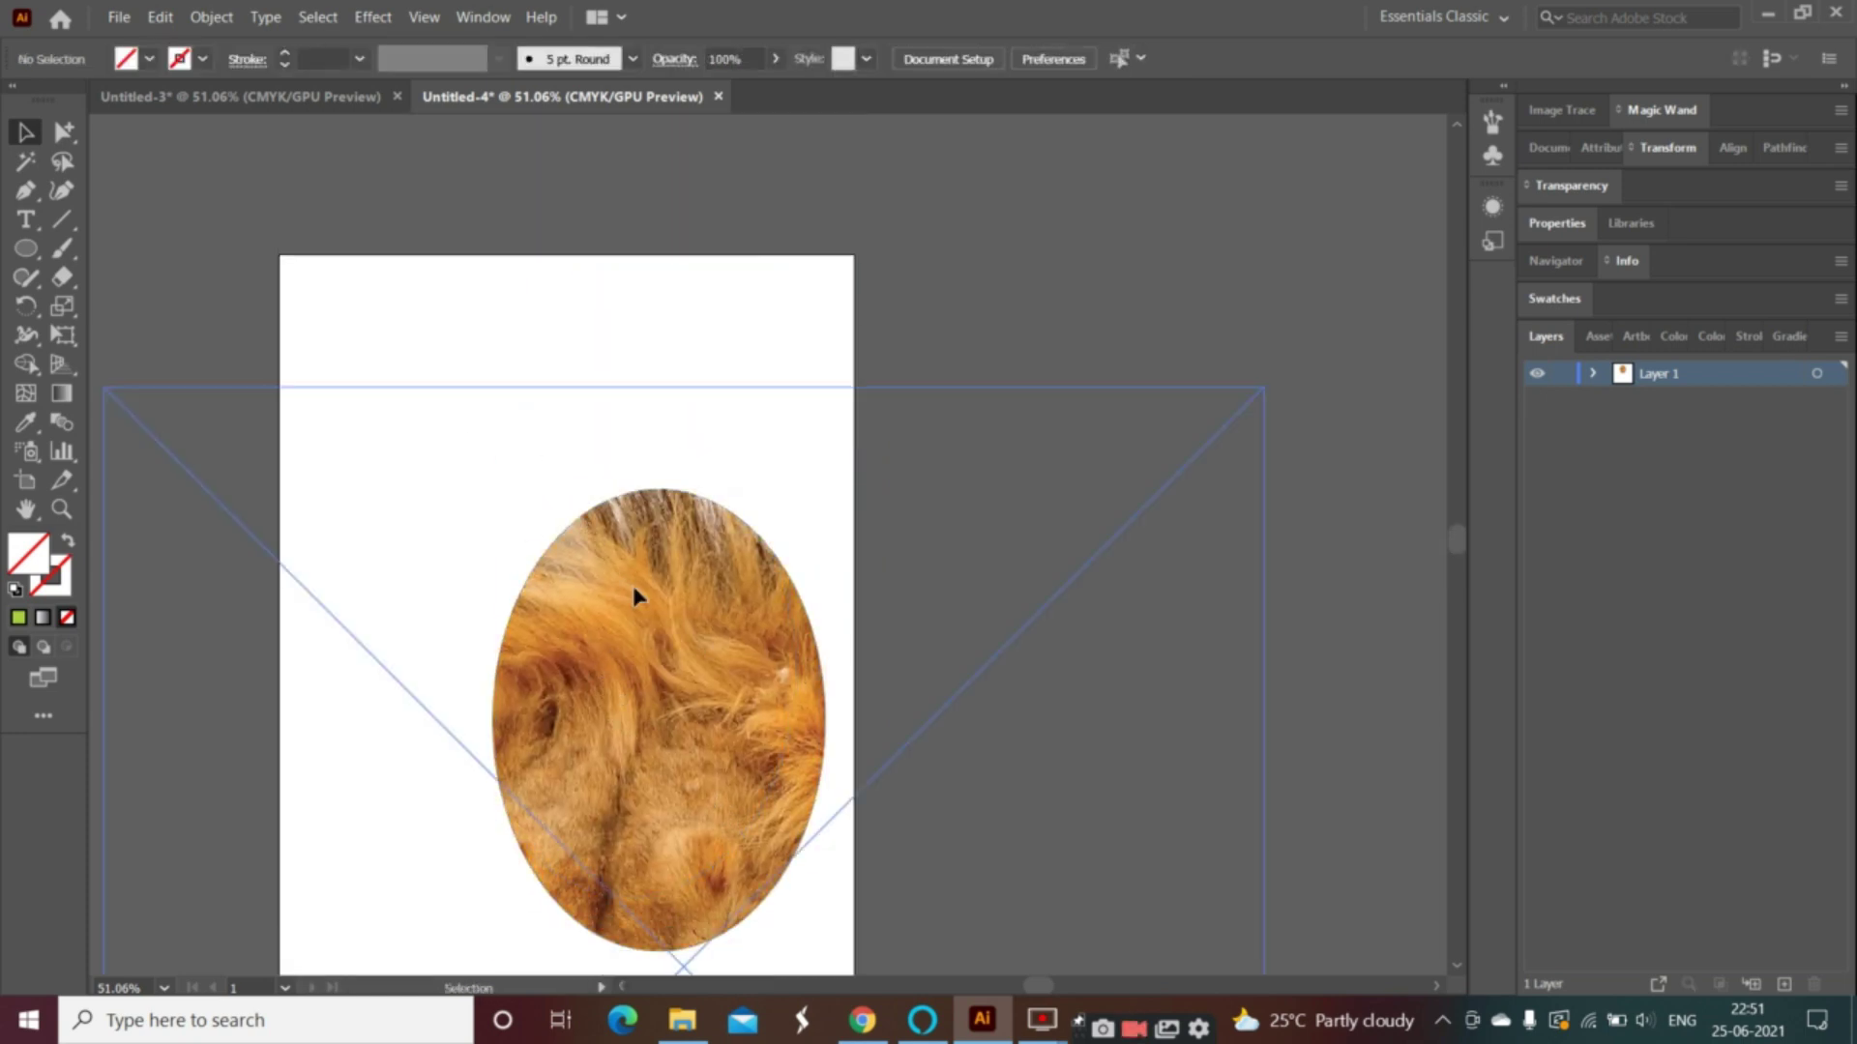
{"action": "left_click", "coordinate": [370, 428]}
{"action": "left_click", "coordinate": [575, 605]}
{"action": "left_click", "coordinate": [360, 418]}
{"action": "left_click", "coordinate": [531, 614]}
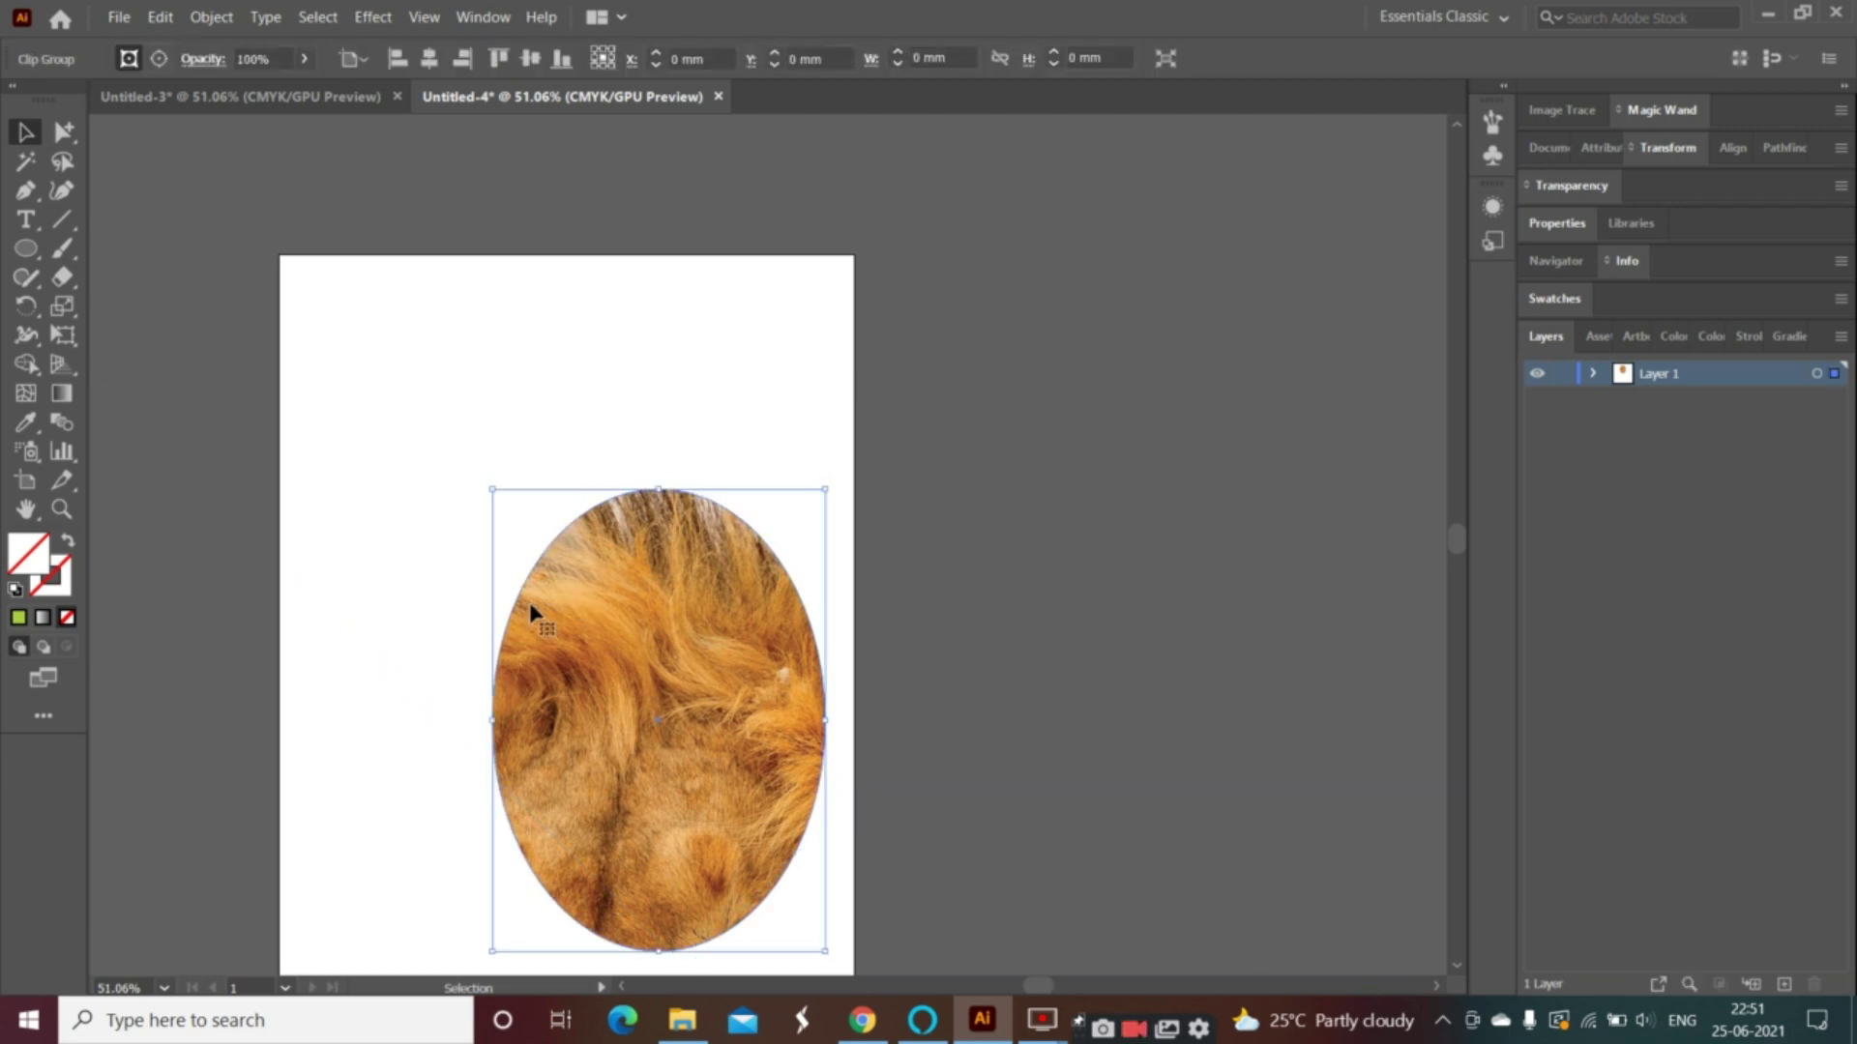
{"action": "left_click", "coordinate": [379, 458]}
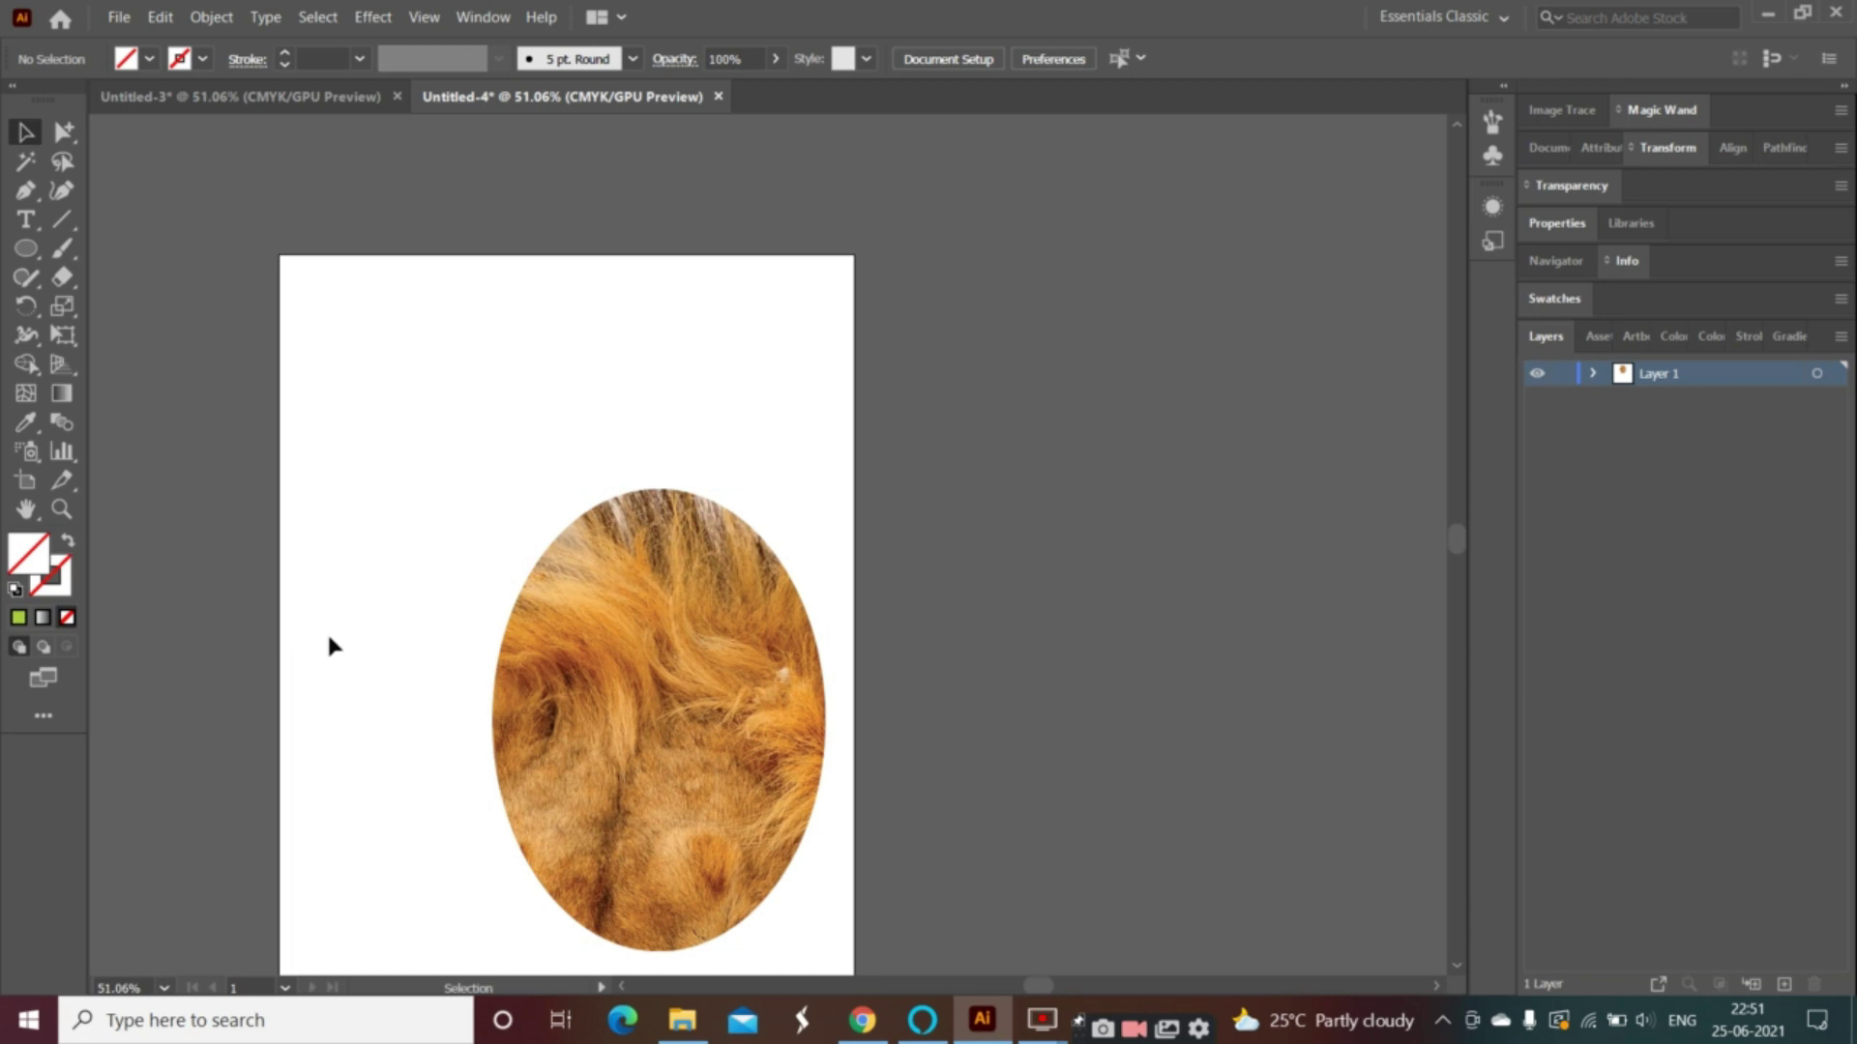
{"action": "left_click", "coordinate": [655, 729]}
{"action": "left_click", "coordinate": [263, 576]}
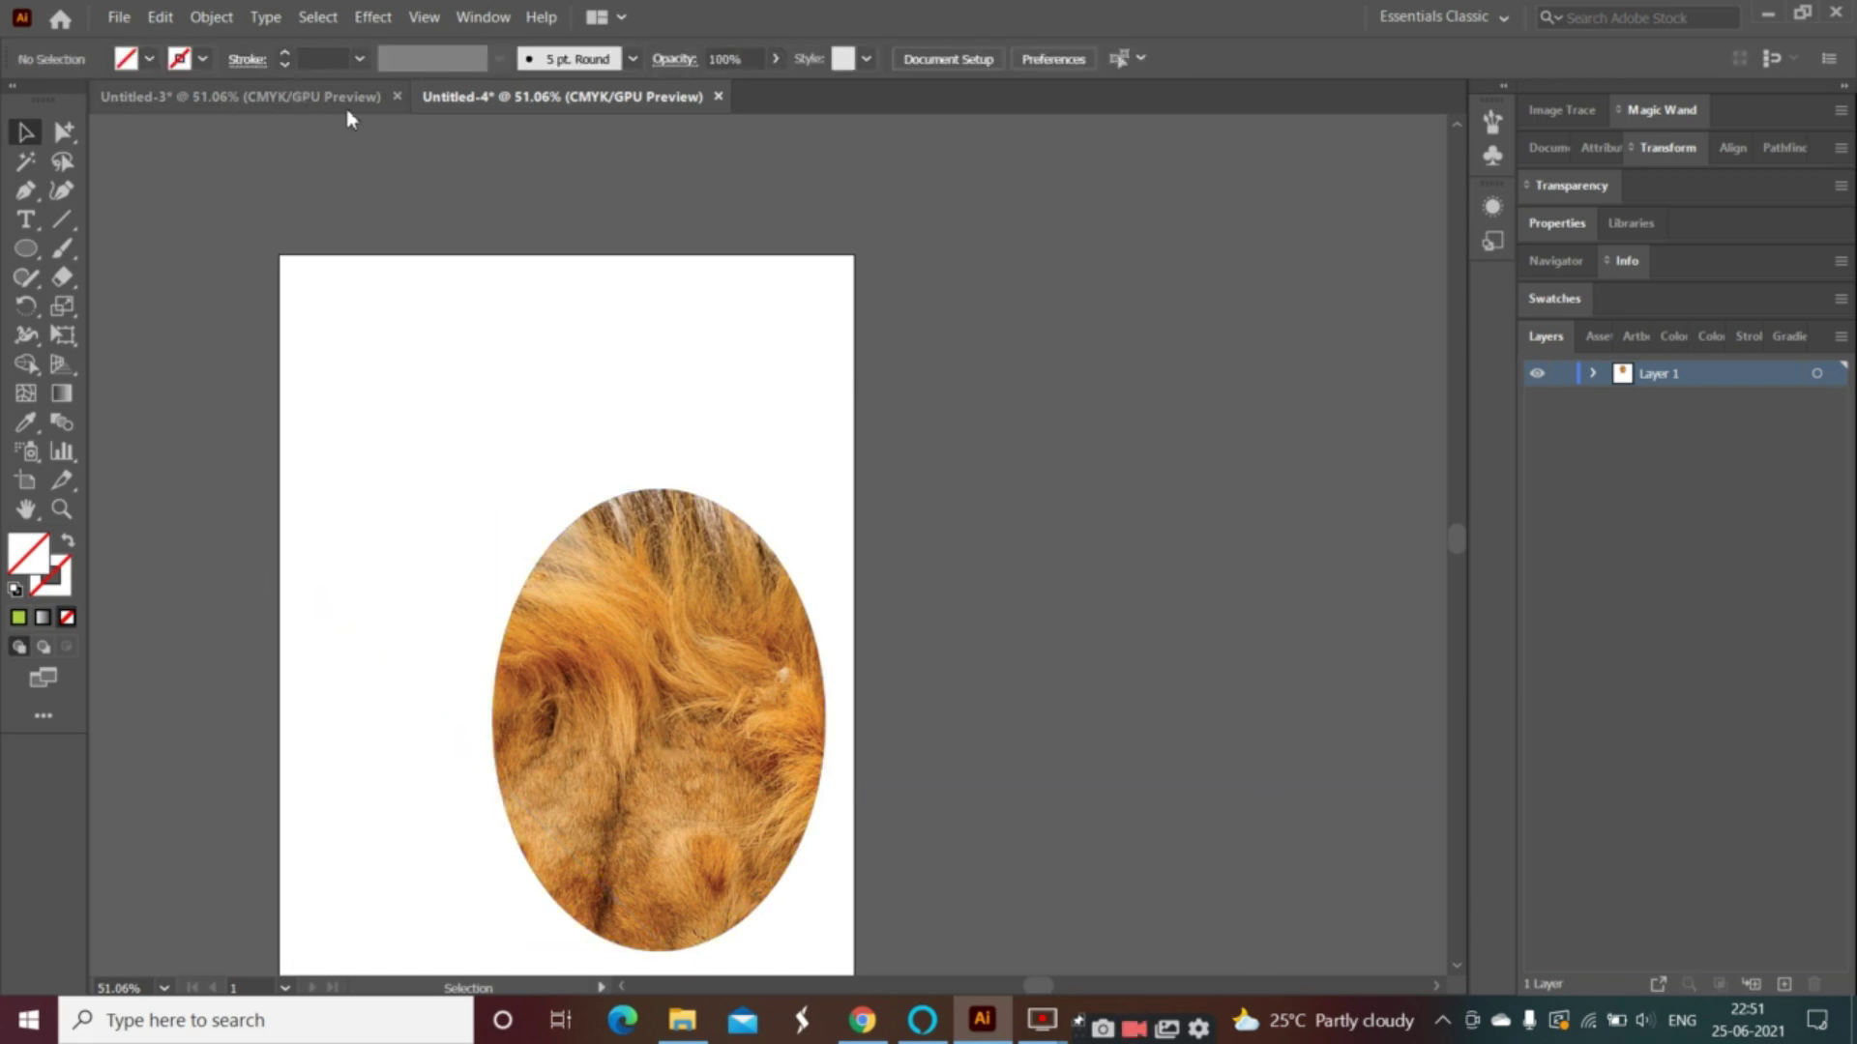
{"action": "left_click", "coordinate": [197, 387]}
- Isolate the clip group, scale the lion image down and narrow it, and shift it inside the ellipse
{"action": "double_click", "coordinate": [641, 681]}
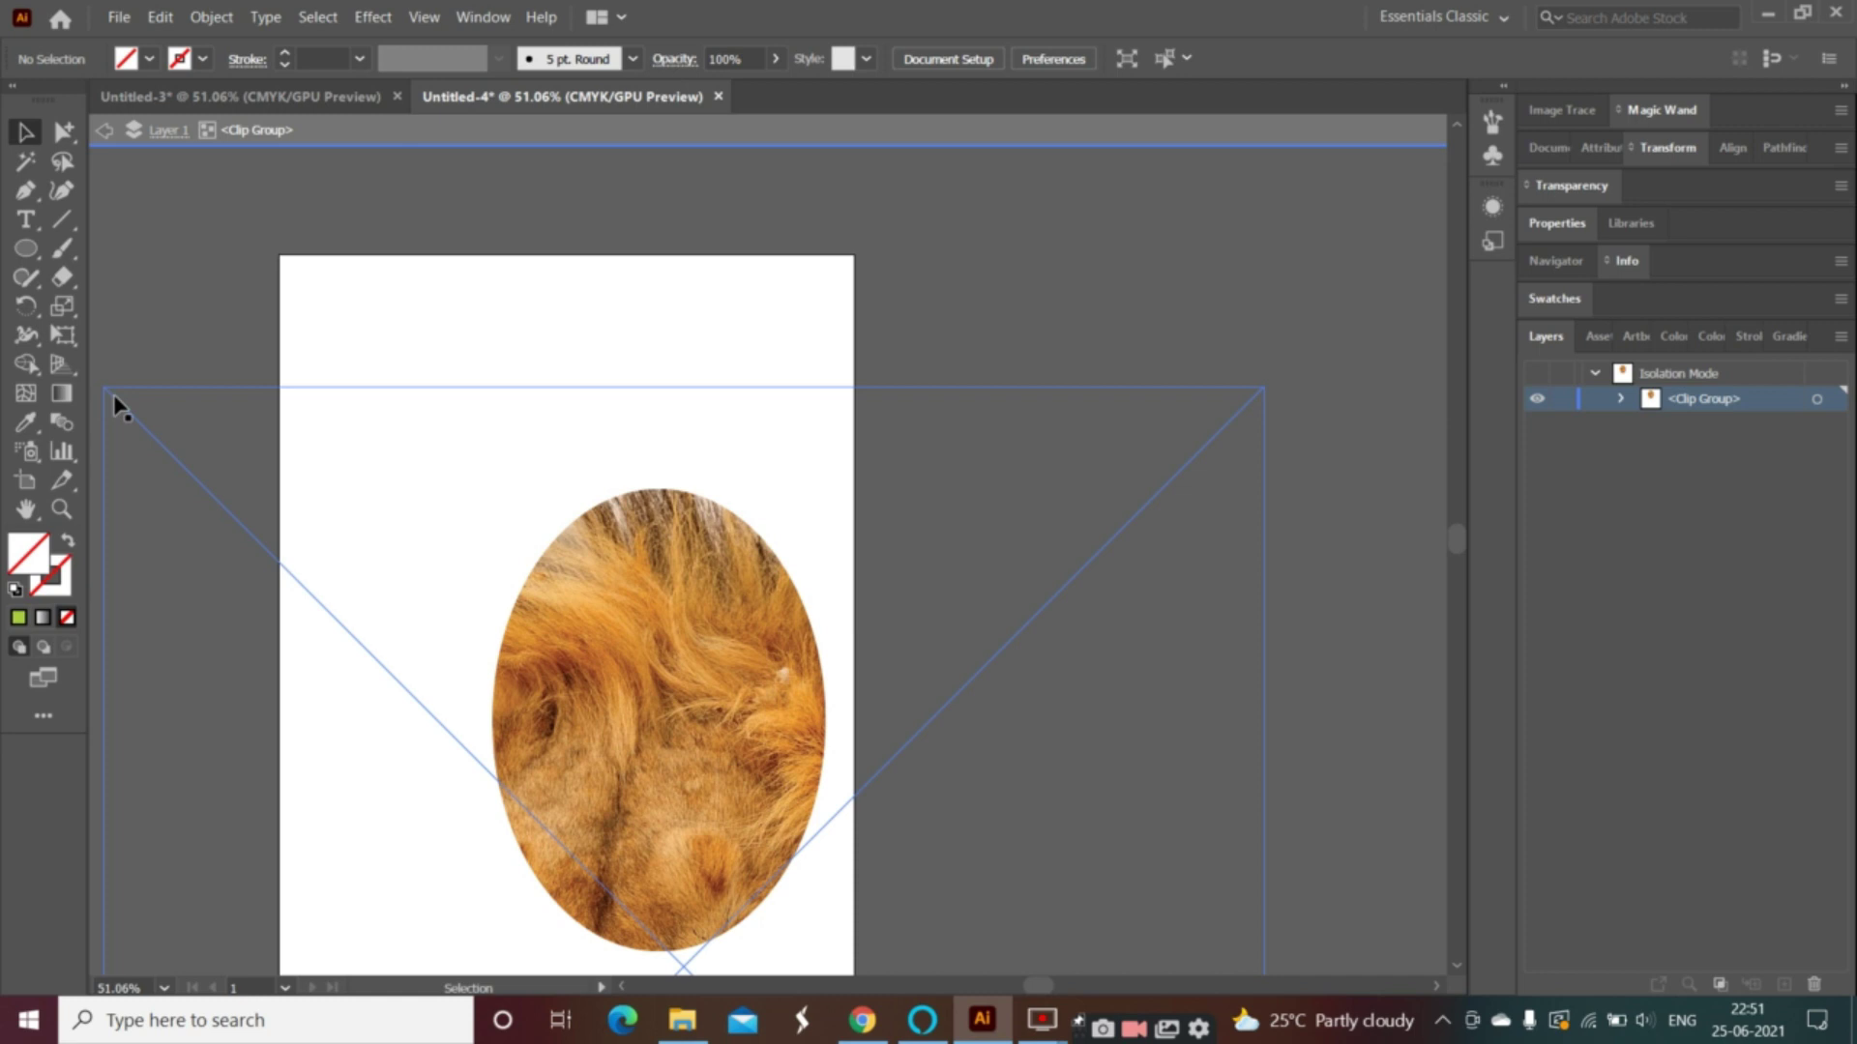
{"action": "left_click", "coordinate": [184, 476]}
{"action": "left_click_drag", "start_coordinate": [109, 393], "coordinate": [490, 568]}
{"action": "left_click", "coordinate": [104, 129]}
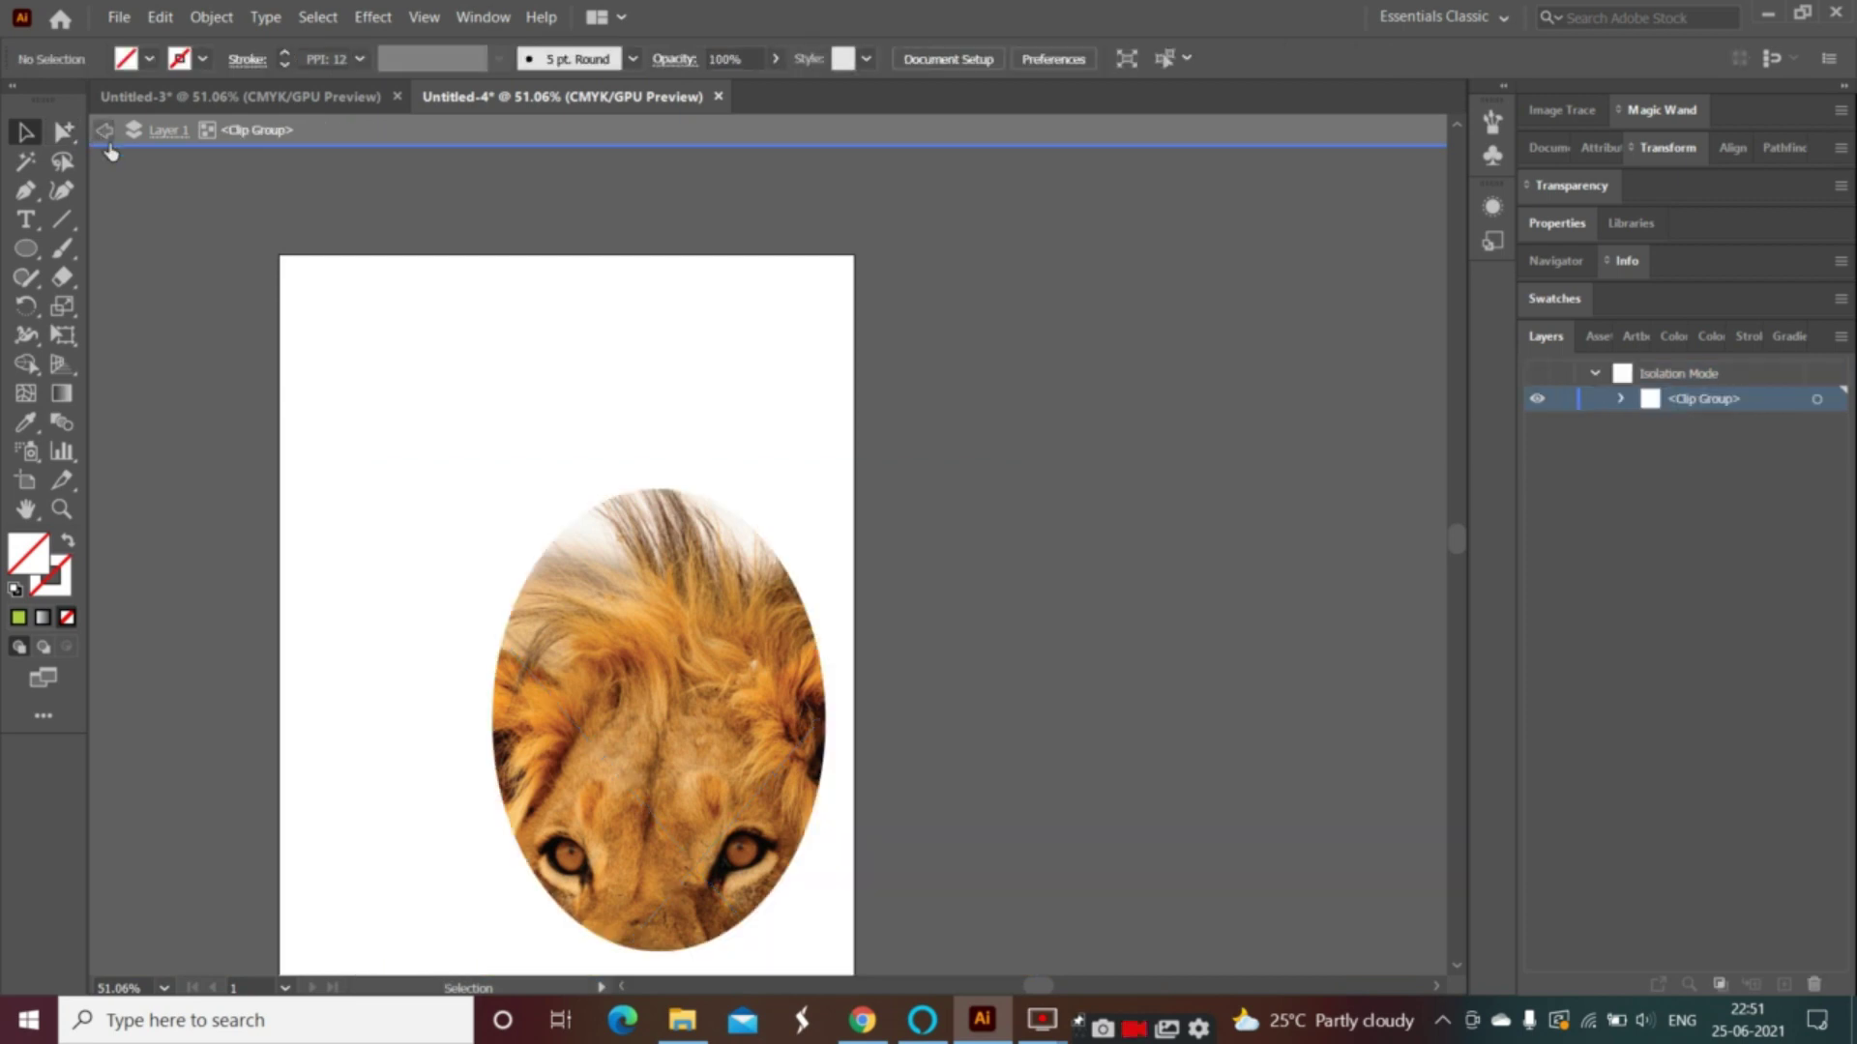
{"action": "left_click", "coordinate": [674, 646]}
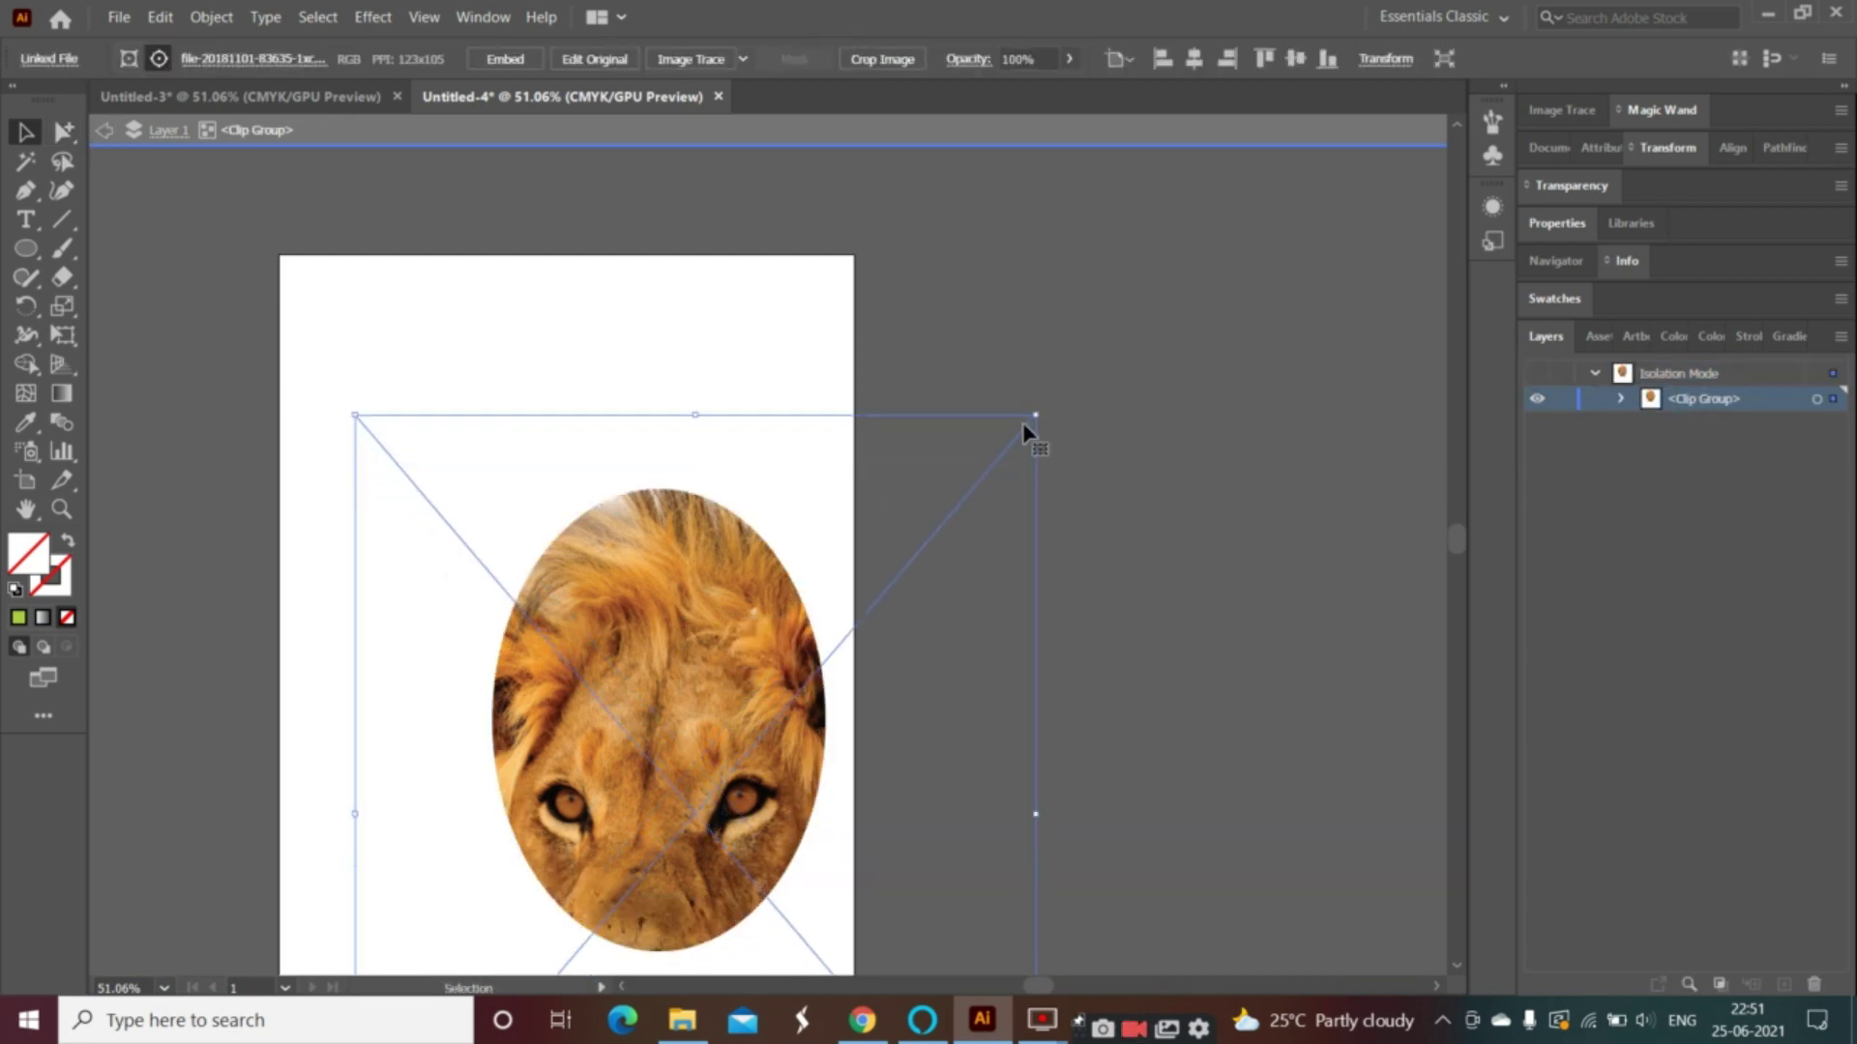
{"action": "left_click_drag", "start_coordinate": [1033, 418], "coordinate": [892, 425]}
{"action": "left_click_drag", "start_coordinate": [711, 619], "coordinate": [754, 567]}
- Shorten the lion image from its lower edge until the whole face fits the ellipse, and nudge it sideways
{"action": "scroll", "coordinate": [620, 791], "scroll_direction": "up", "scroll_amount": 1}
{"action": "scroll", "coordinate": [638, 832], "scroll_direction": "down", "scroll_amount": 4}
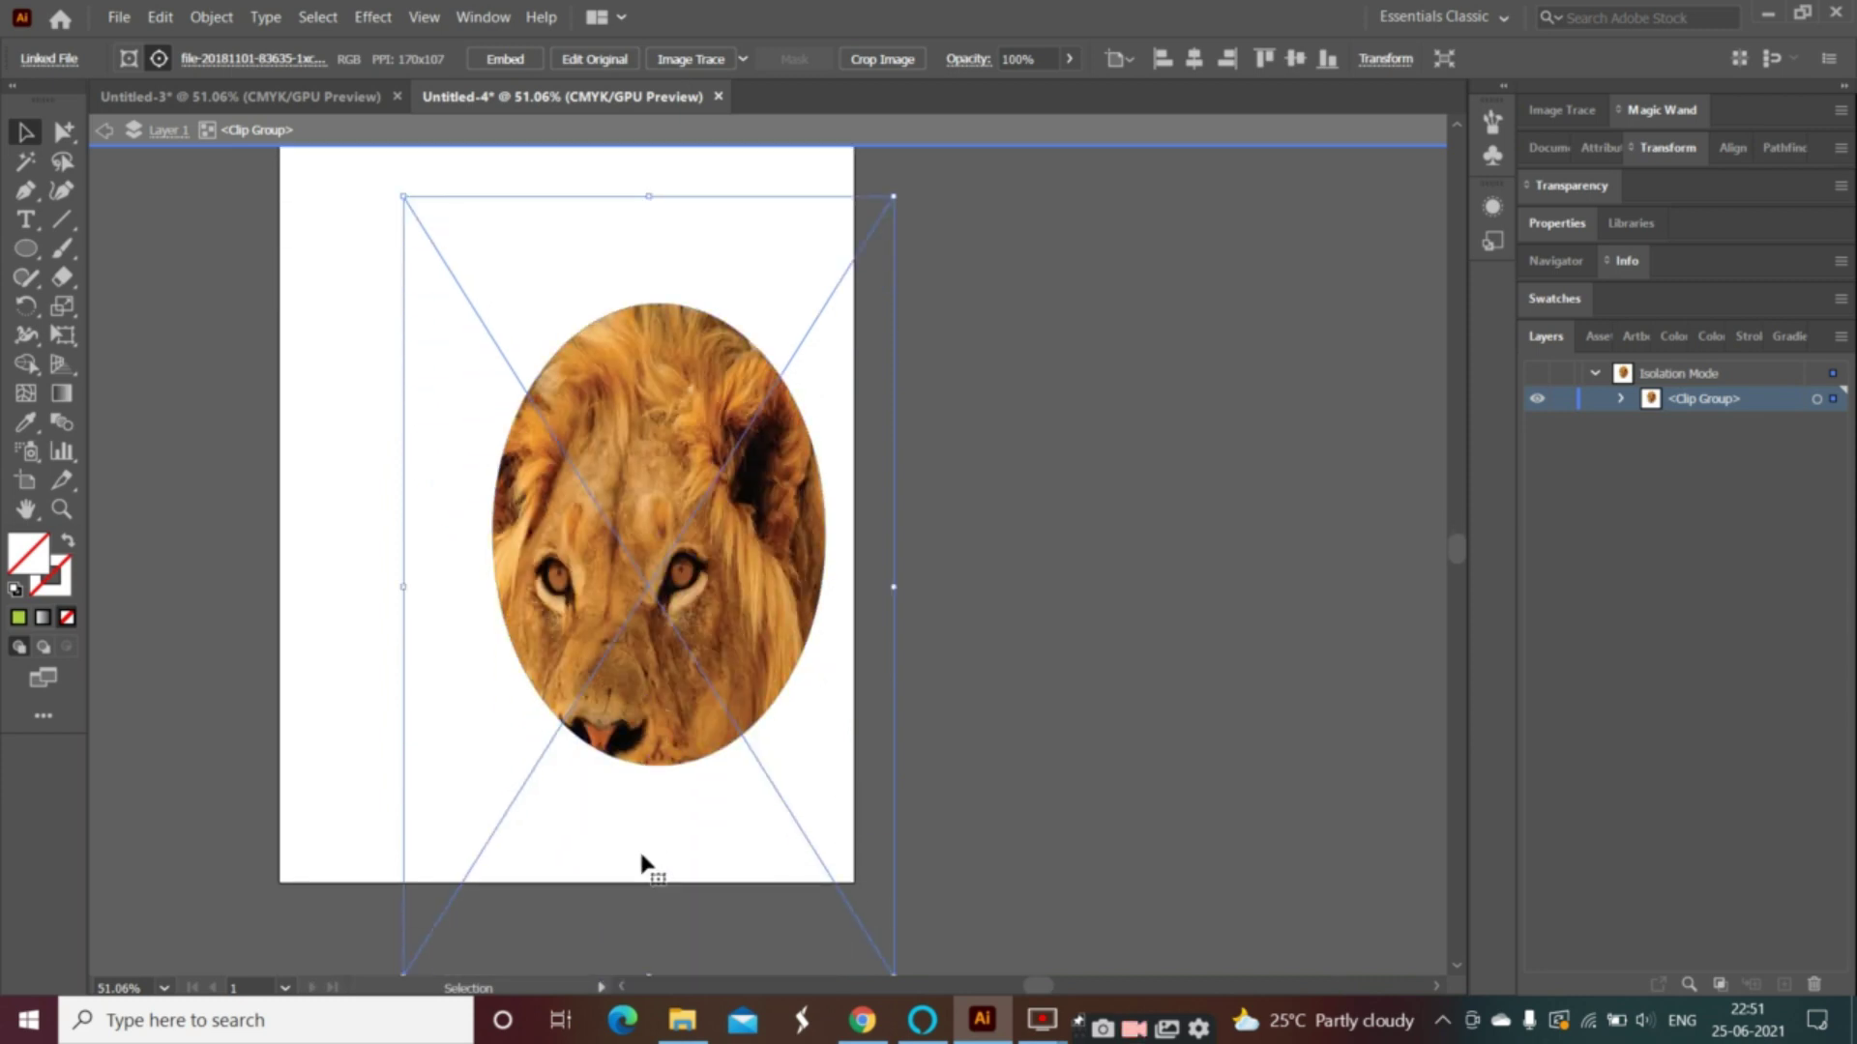
{"action": "scroll", "coordinate": [674, 962], "scroll_direction": "down", "scroll_amount": 1}
{"action": "left_click_drag", "start_coordinate": [652, 934], "coordinate": [672, 746]}
{"action": "left_click_drag", "start_coordinate": [674, 541], "coordinate": [691, 542]}
{"action": "scroll", "coordinate": [702, 900], "scroll_direction": "up", "scroll_amount": 2}
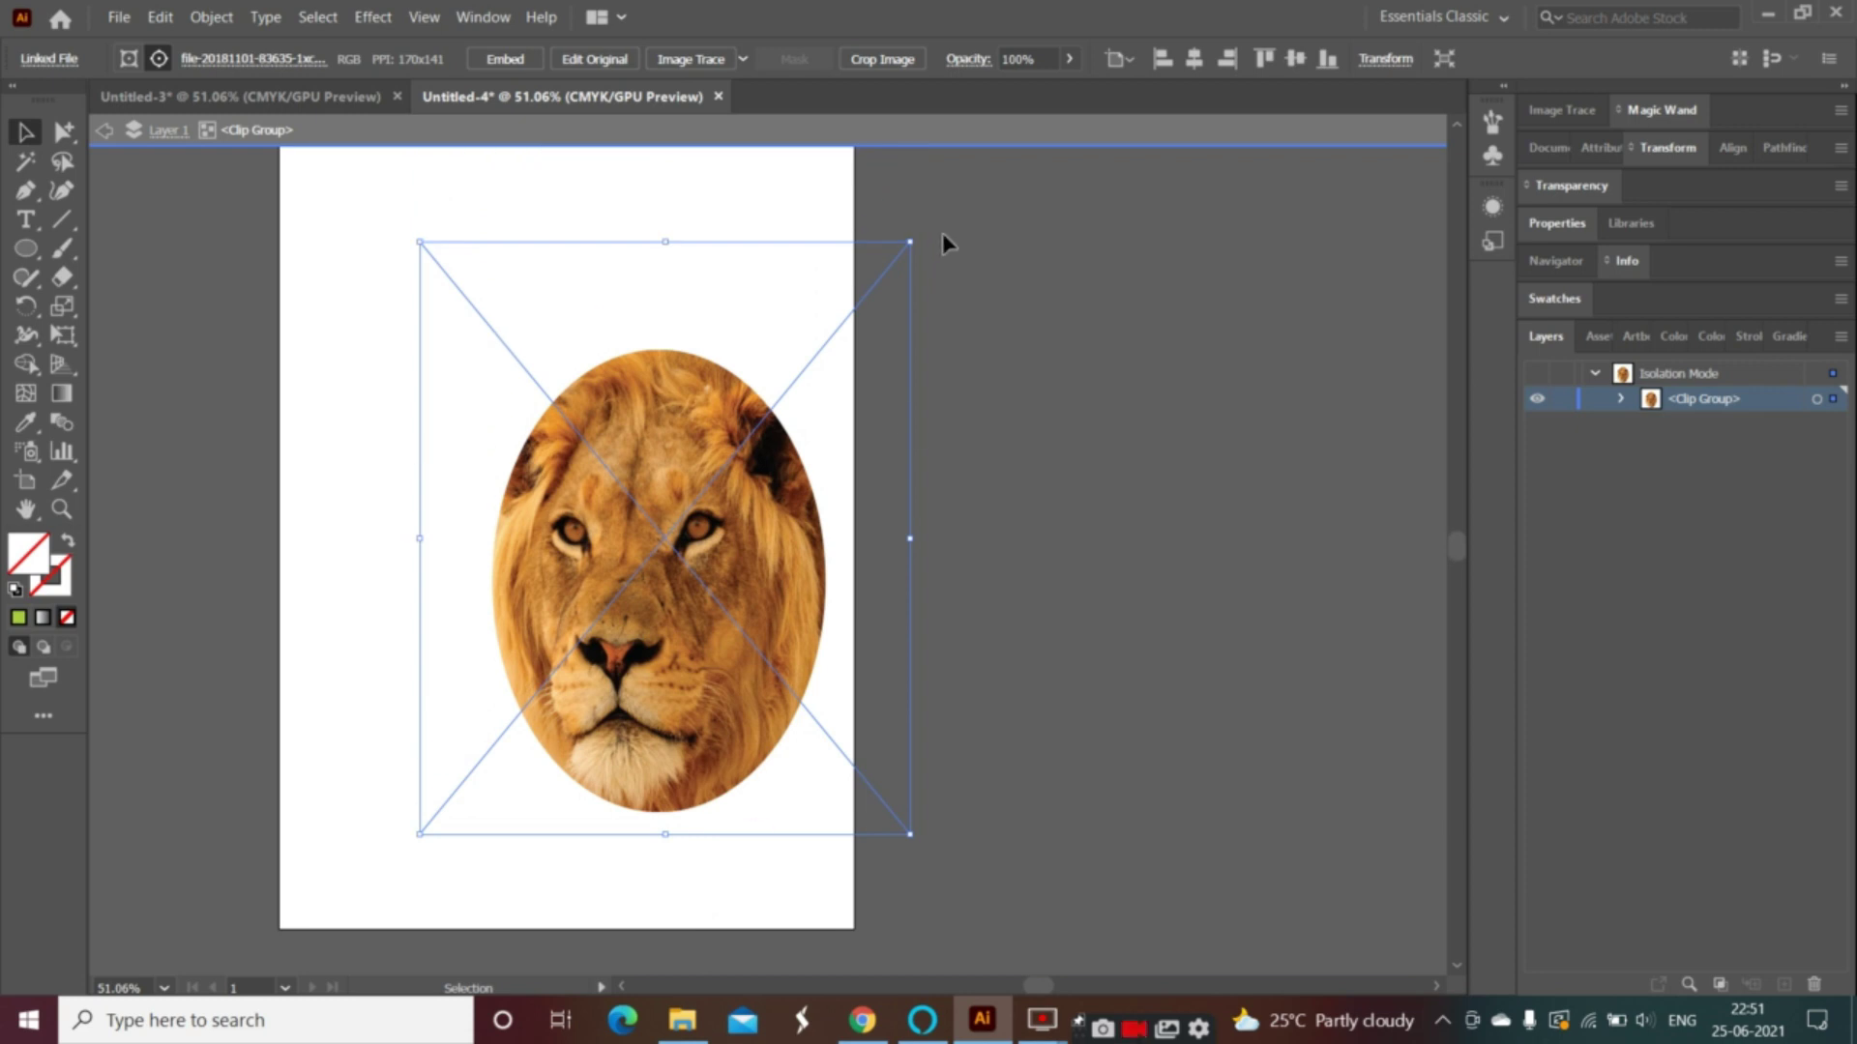
- Scale the lion image down further from its upper corner and recentre the face within the ellipse
{"action": "left_click_drag", "start_coordinate": [912, 243], "coordinate": [869, 303]}
{"action": "left_click_drag", "start_coordinate": [637, 677], "coordinate": [671, 661]}
{"action": "left_click_drag", "start_coordinate": [904, 286], "coordinate": [878, 302]}
{"action": "left_click_drag", "start_coordinate": [745, 455], "coordinate": [731, 453]}
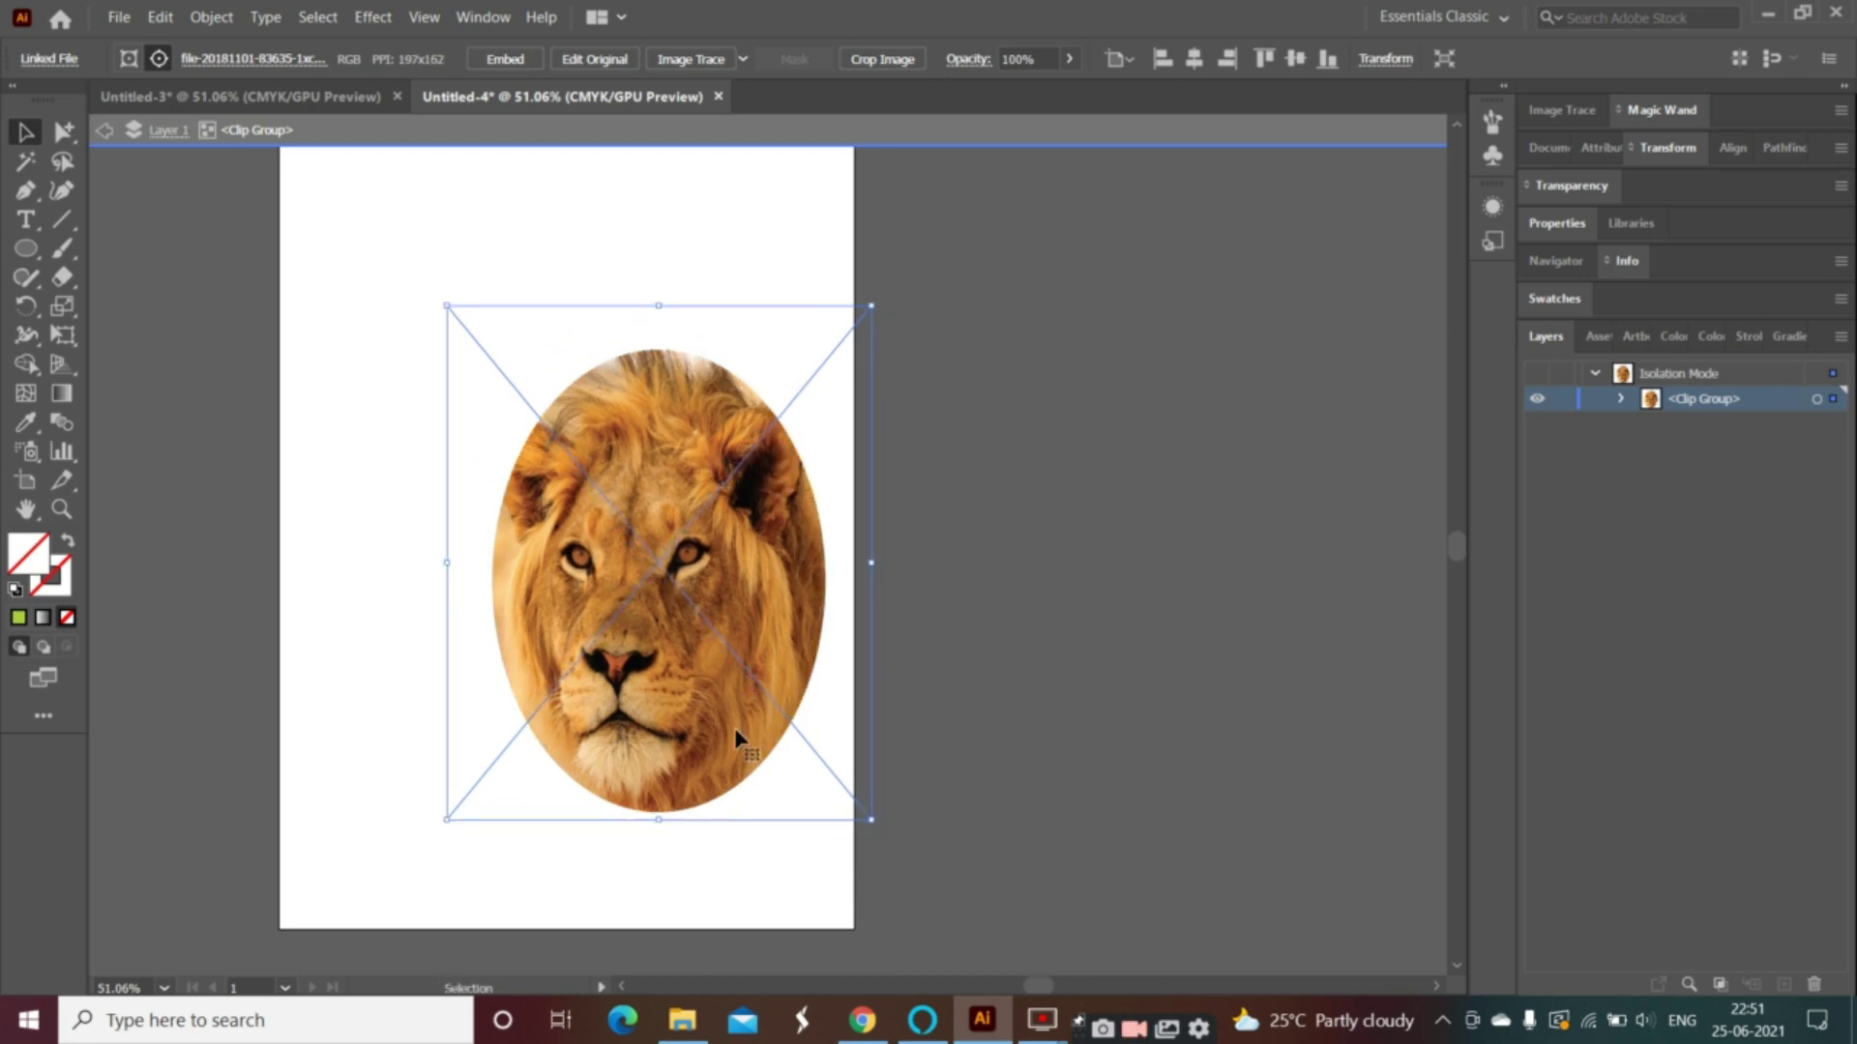
- Reduce the lion image's height from its lower edge and reposition the face within the ellipse
{"action": "left_click_drag", "start_coordinate": [659, 819], "coordinate": [660, 770]}
{"action": "left_click_drag", "start_coordinate": [640, 687], "coordinate": [644, 731]}
{"action": "left_click_drag", "start_coordinate": [723, 584], "coordinate": [624, 693]}
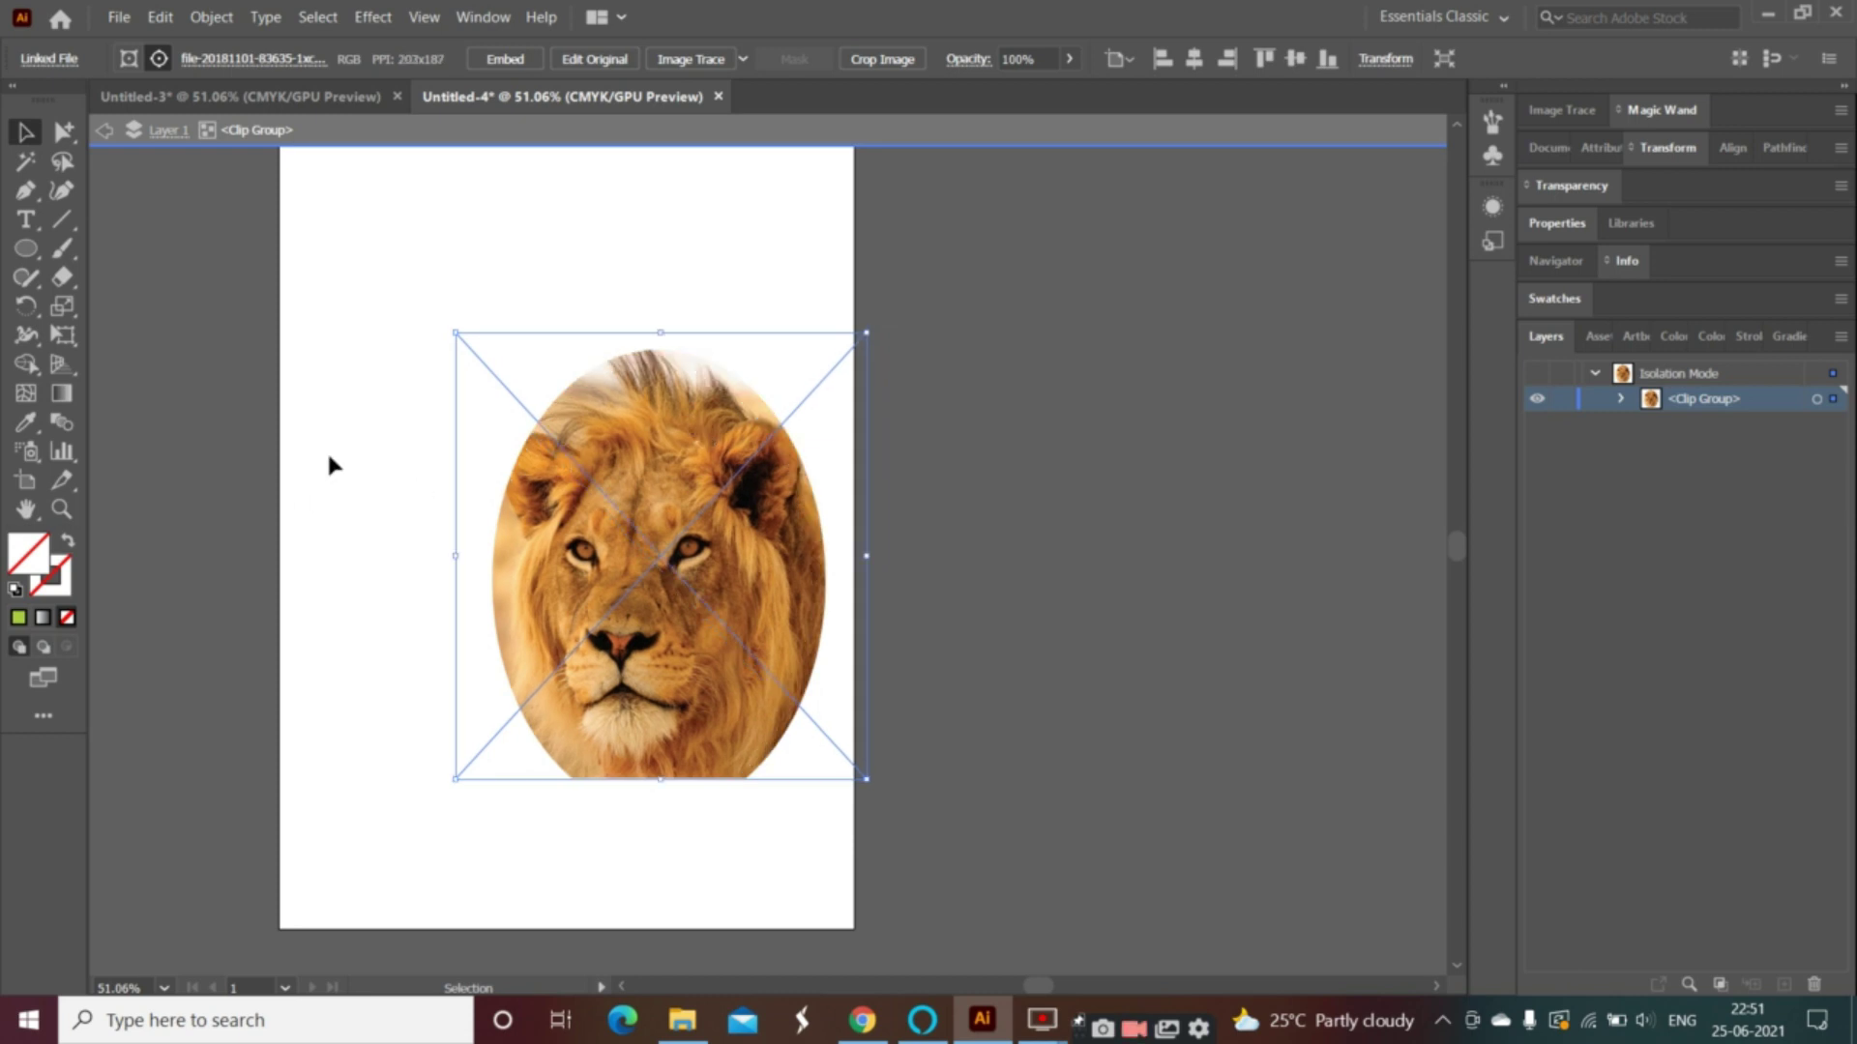
{"action": "left_click", "coordinate": [413, 469]}
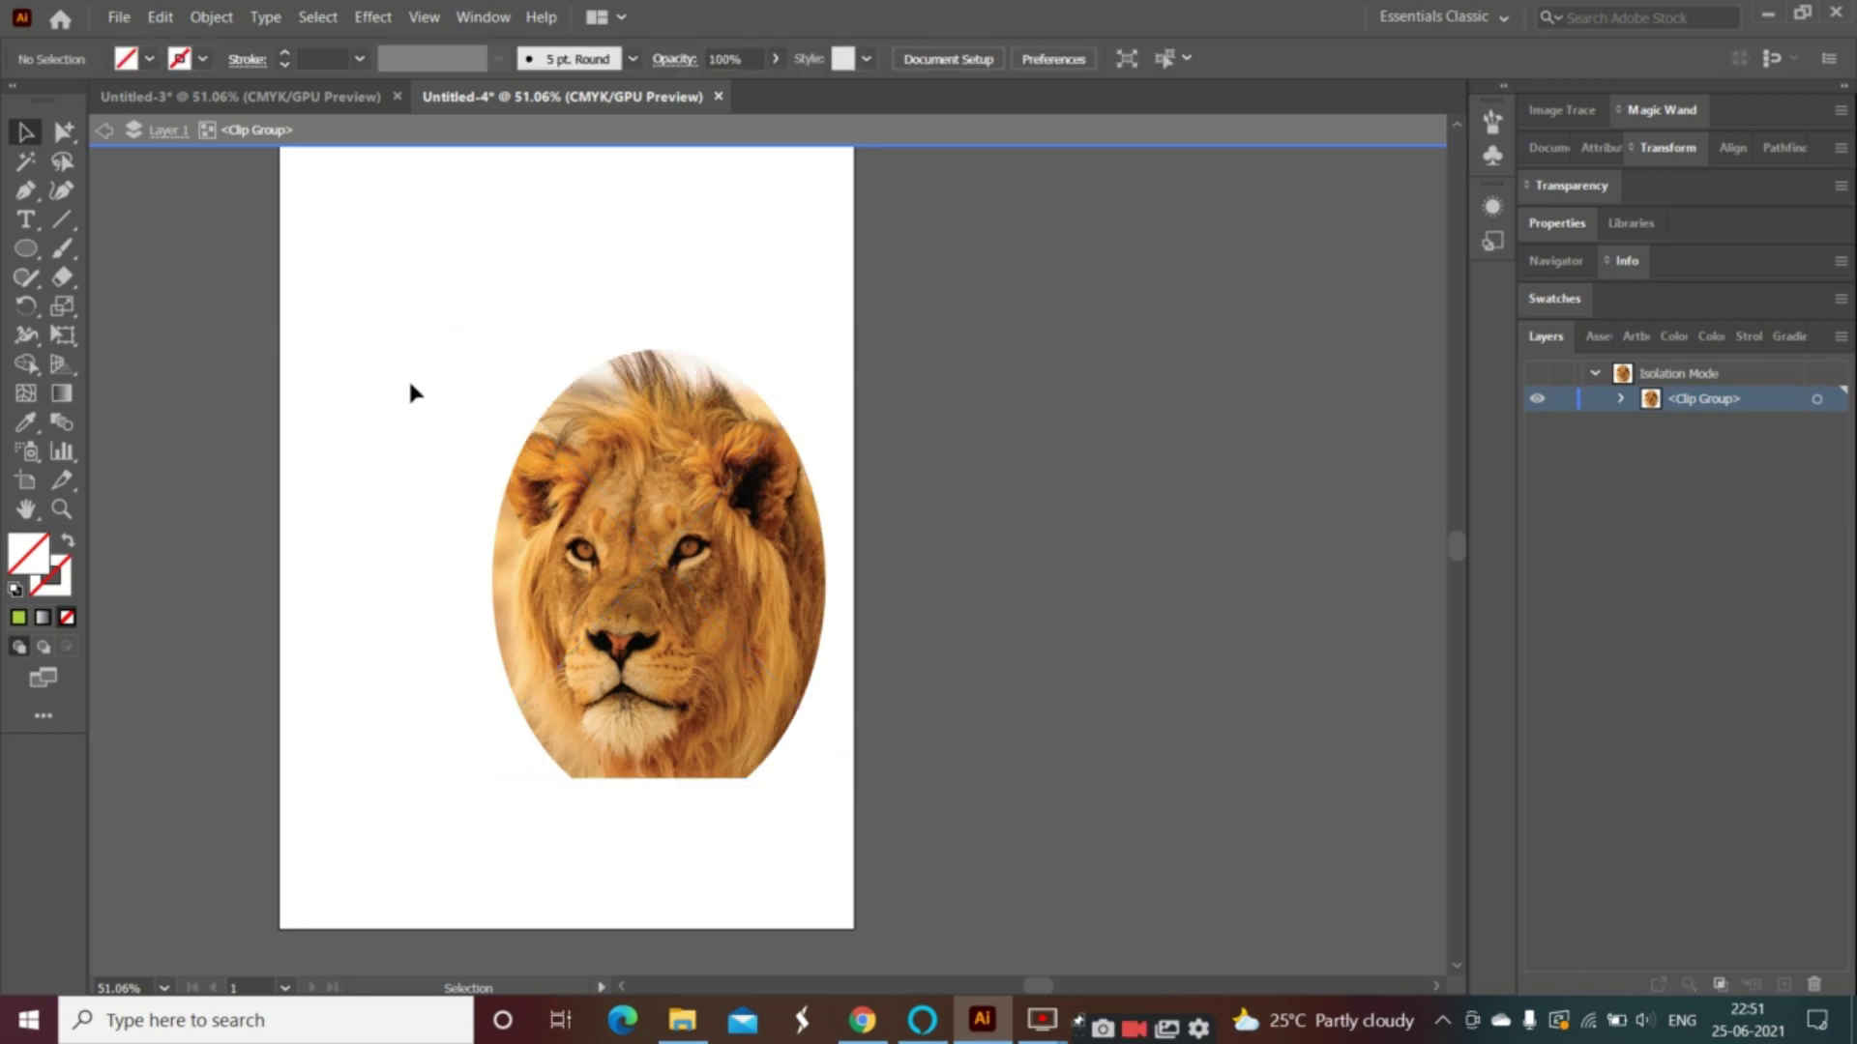
{"action": "left_click_drag", "start_coordinate": [404, 345], "coordinate": [813, 860]}
{"action": "left_click", "coordinate": [785, 870]}
{"action": "left_click", "coordinate": [667, 750]}
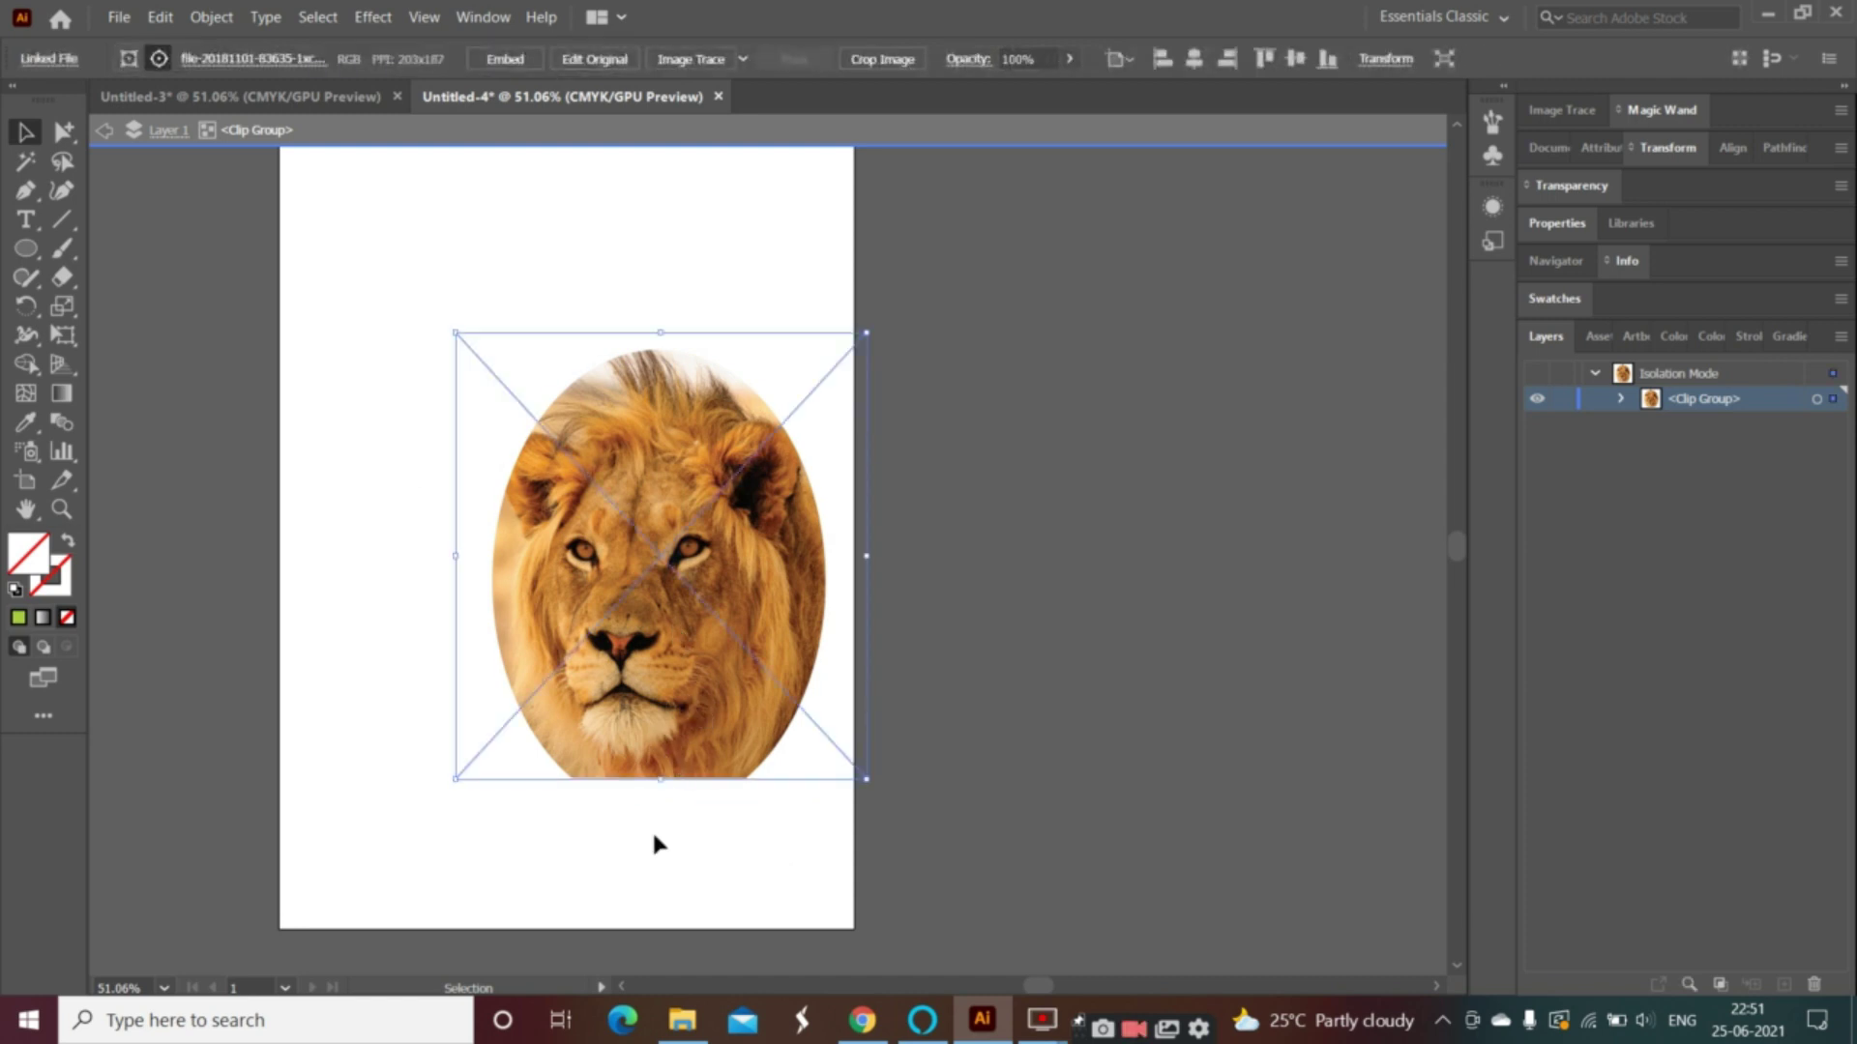
- Stretch the lion image downward so it fills the whole ellipse, and step out of the clip group's isolation
{"action": "left_click_drag", "start_coordinate": [677, 727], "coordinate": [659, 883]}
{"action": "left_click", "coordinate": [404, 491]}
{"action": "left_click", "coordinate": [745, 573]}
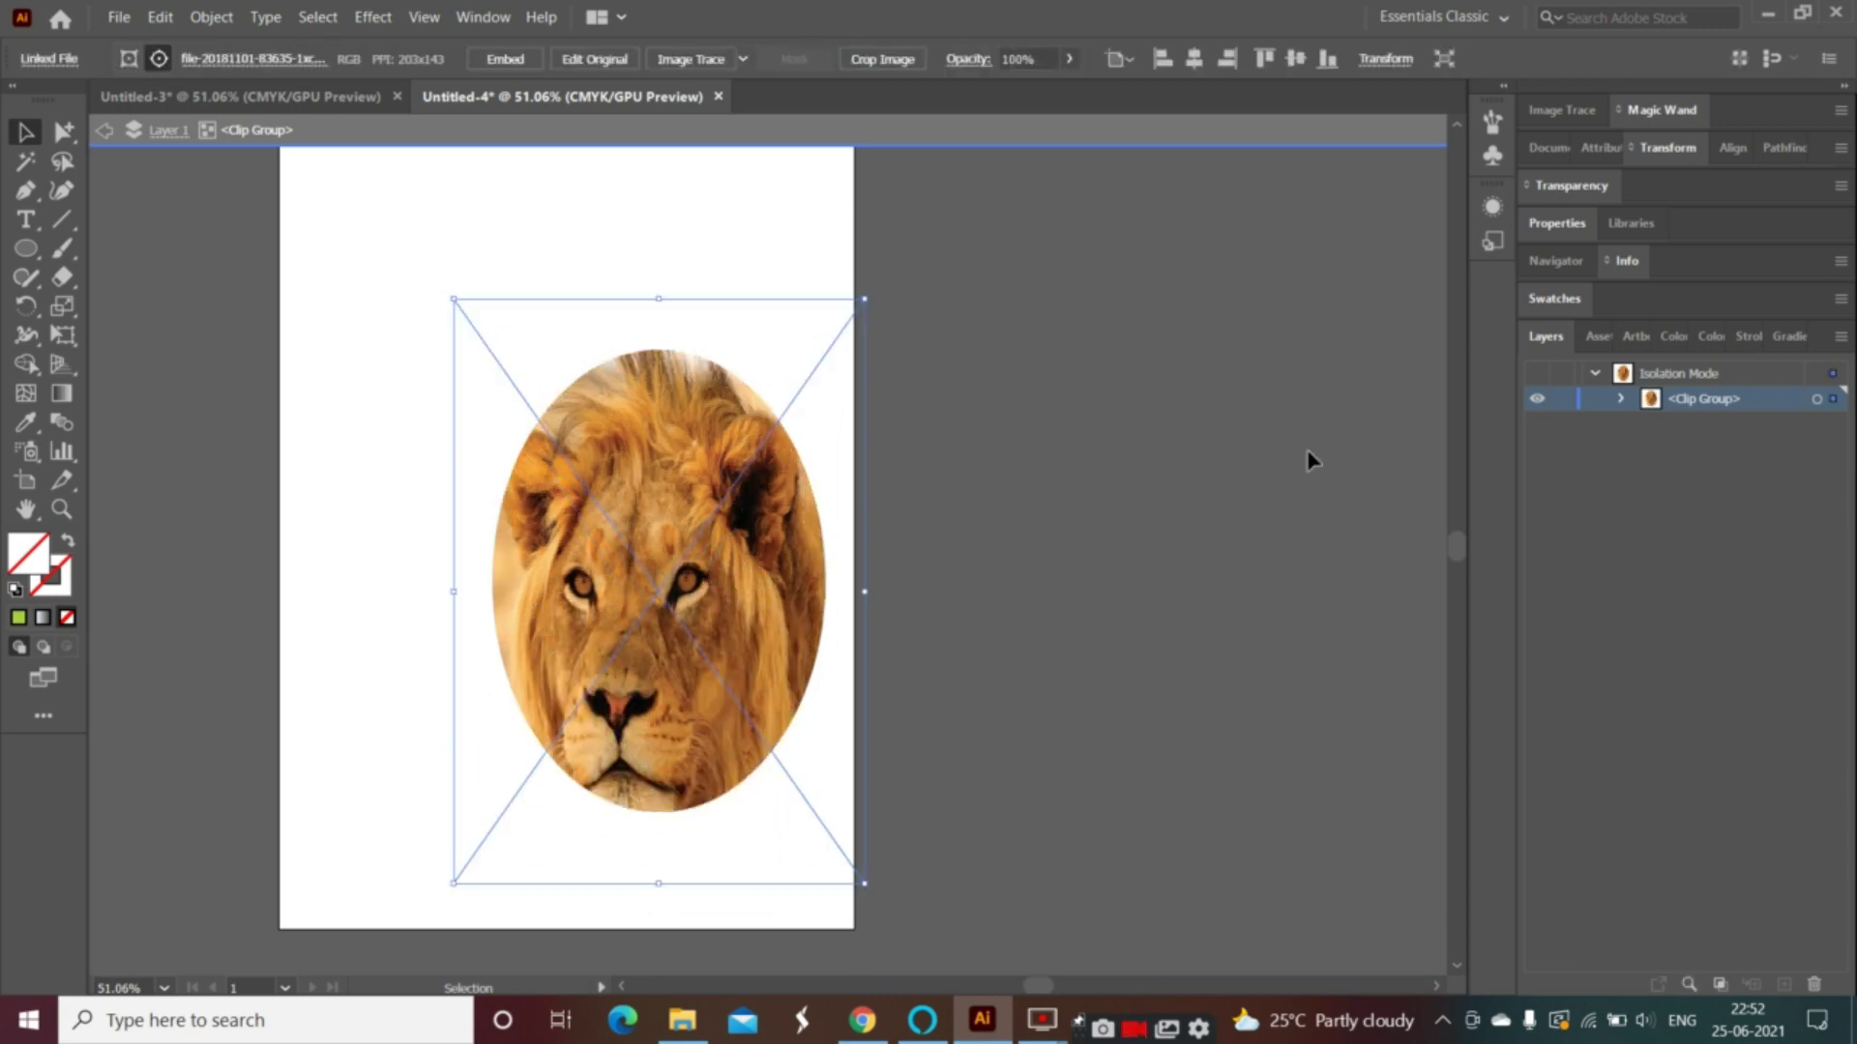
{"action": "left_click", "coordinate": [1718, 377]}
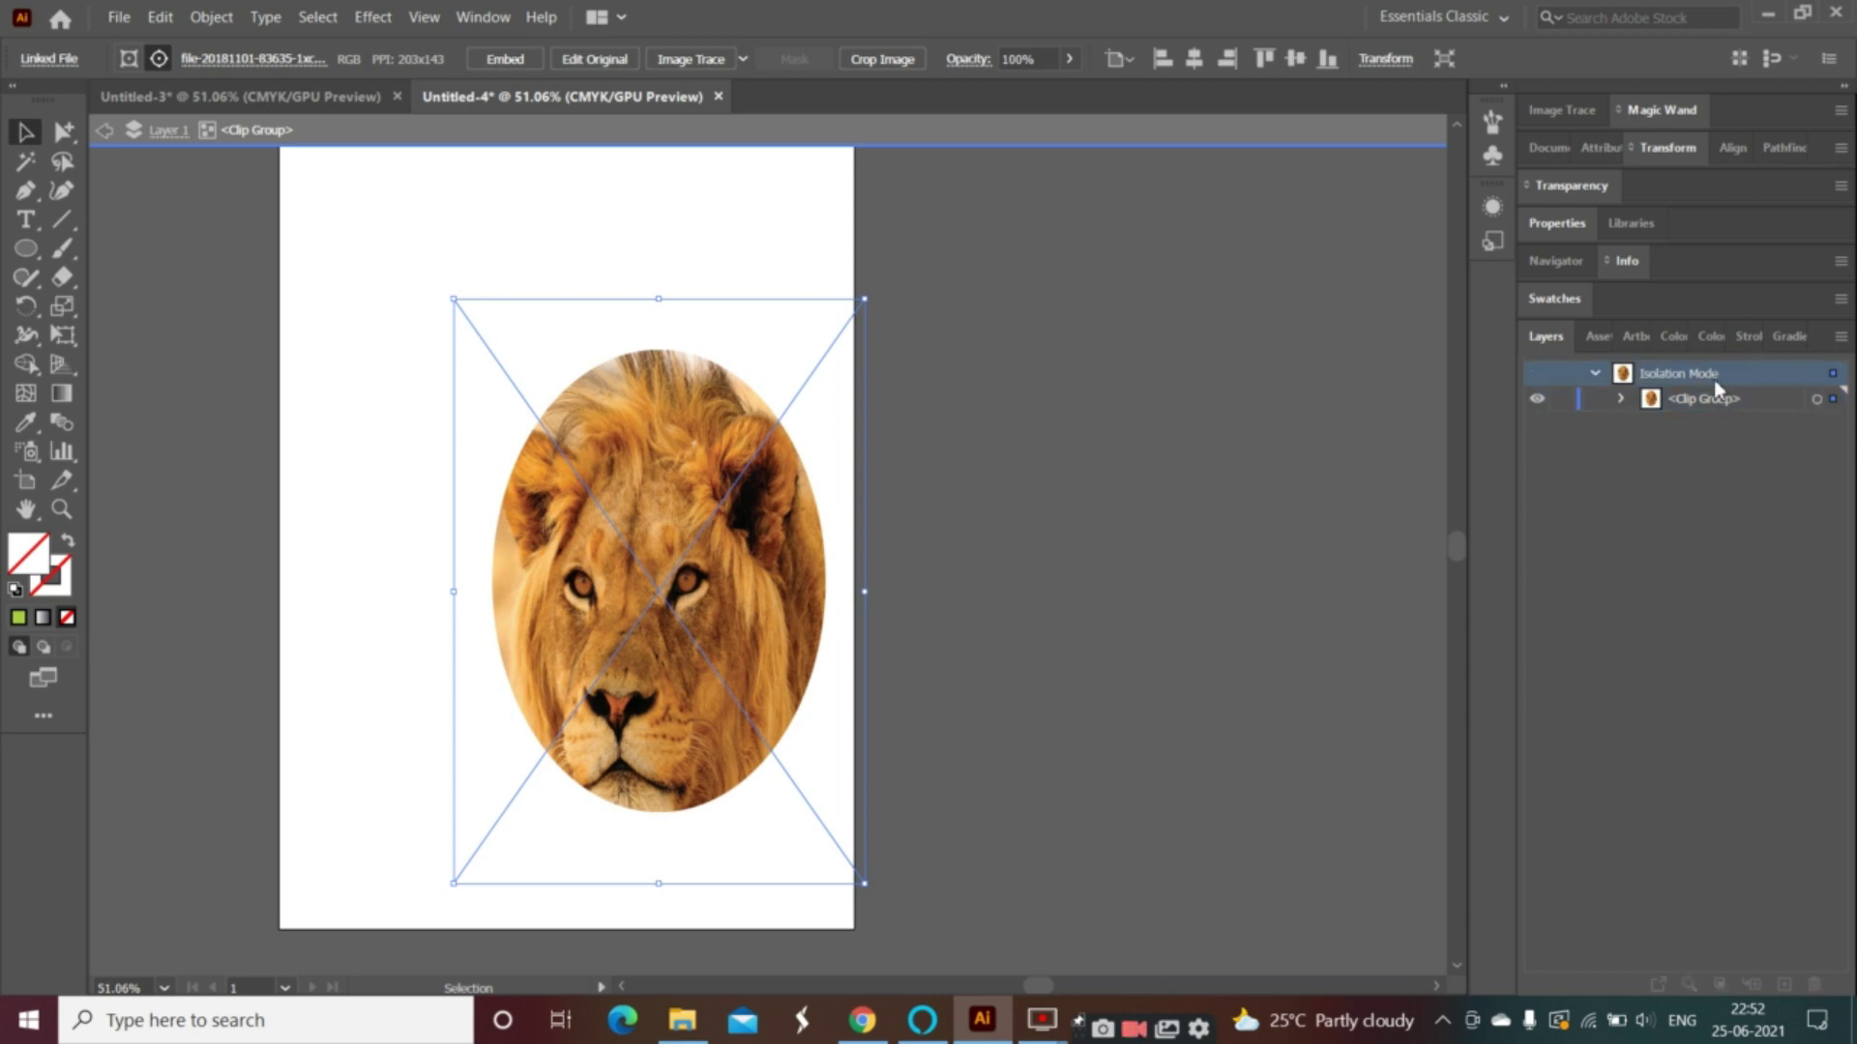
{"action": "left_click", "coordinate": [103, 132]}
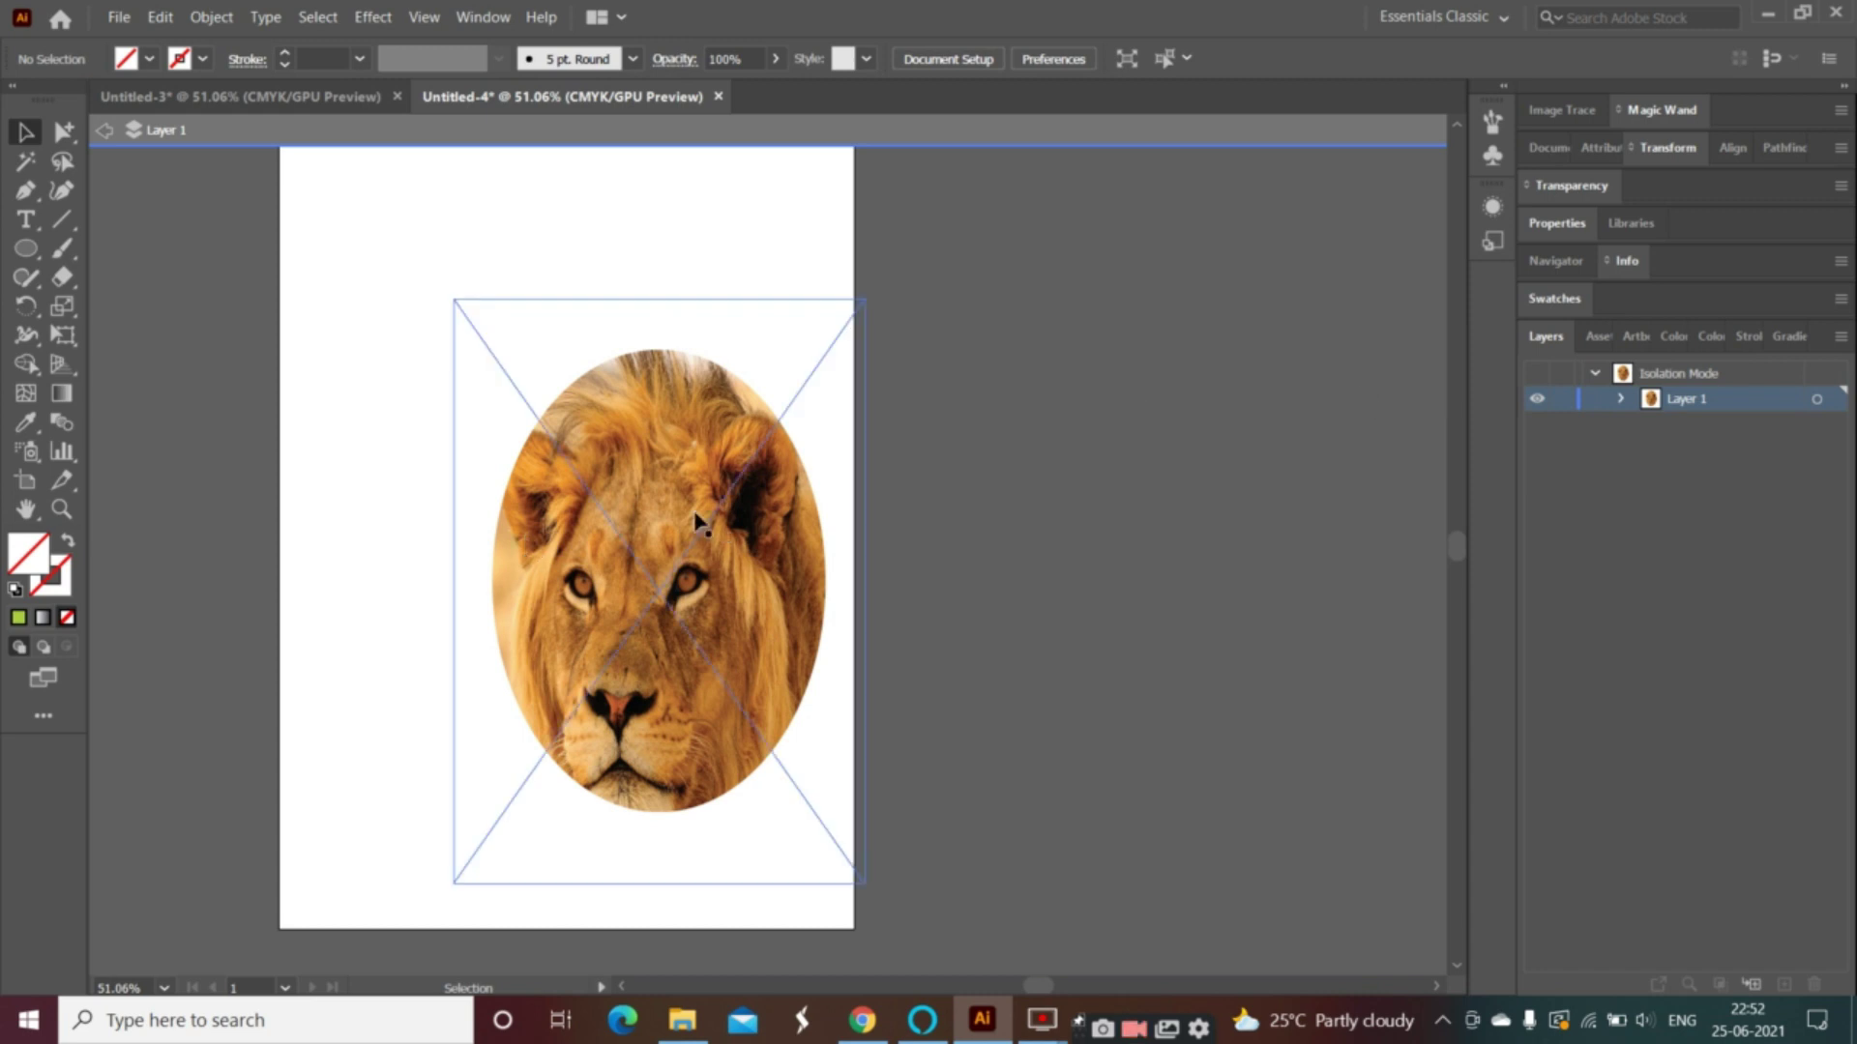
- Float the Untitled-4 document beside the cover and copy the clipped lion ellipse onto the Untitled-3 artboard
{"action": "left_click_drag", "start_coordinate": [568, 97], "coordinate": [682, 205]}
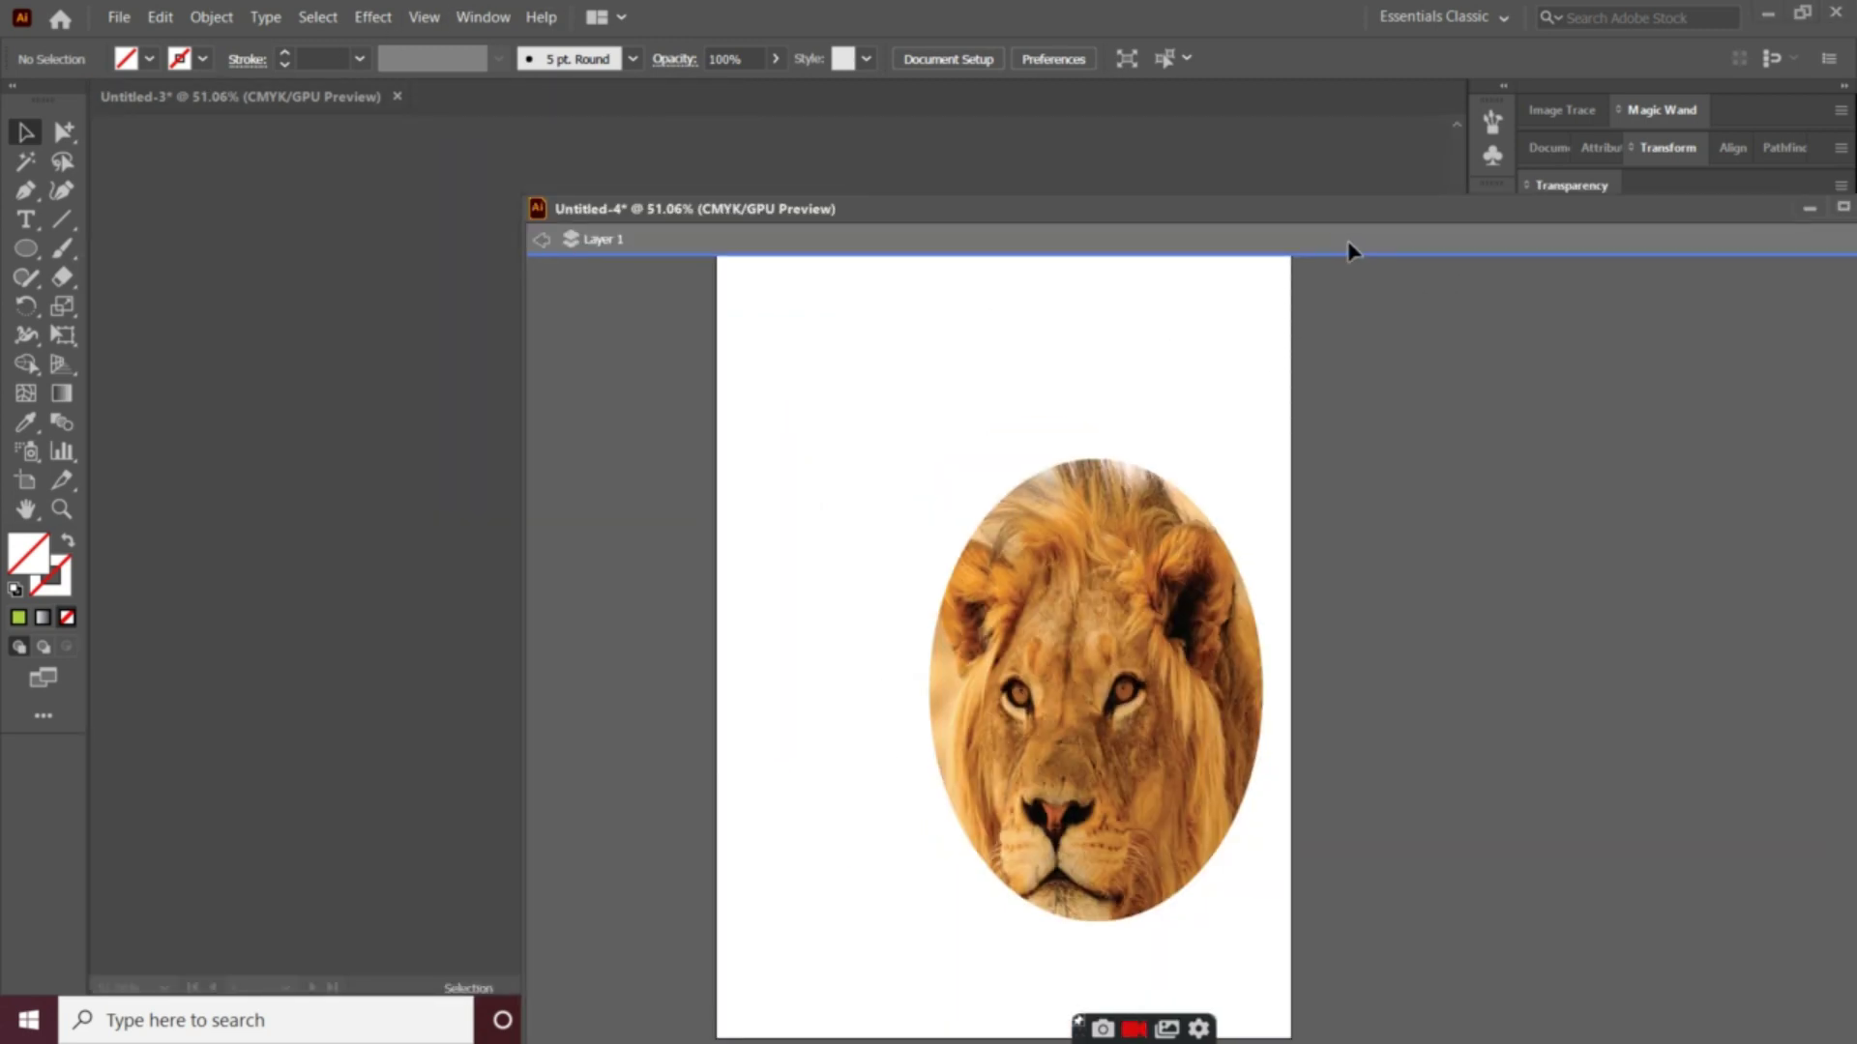
{"action": "left_click_drag", "start_coordinate": [1273, 214], "coordinate": [1760, 215]}
{"action": "left_click_drag", "start_coordinate": [634, 604], "coordinate": [1443, 641]}
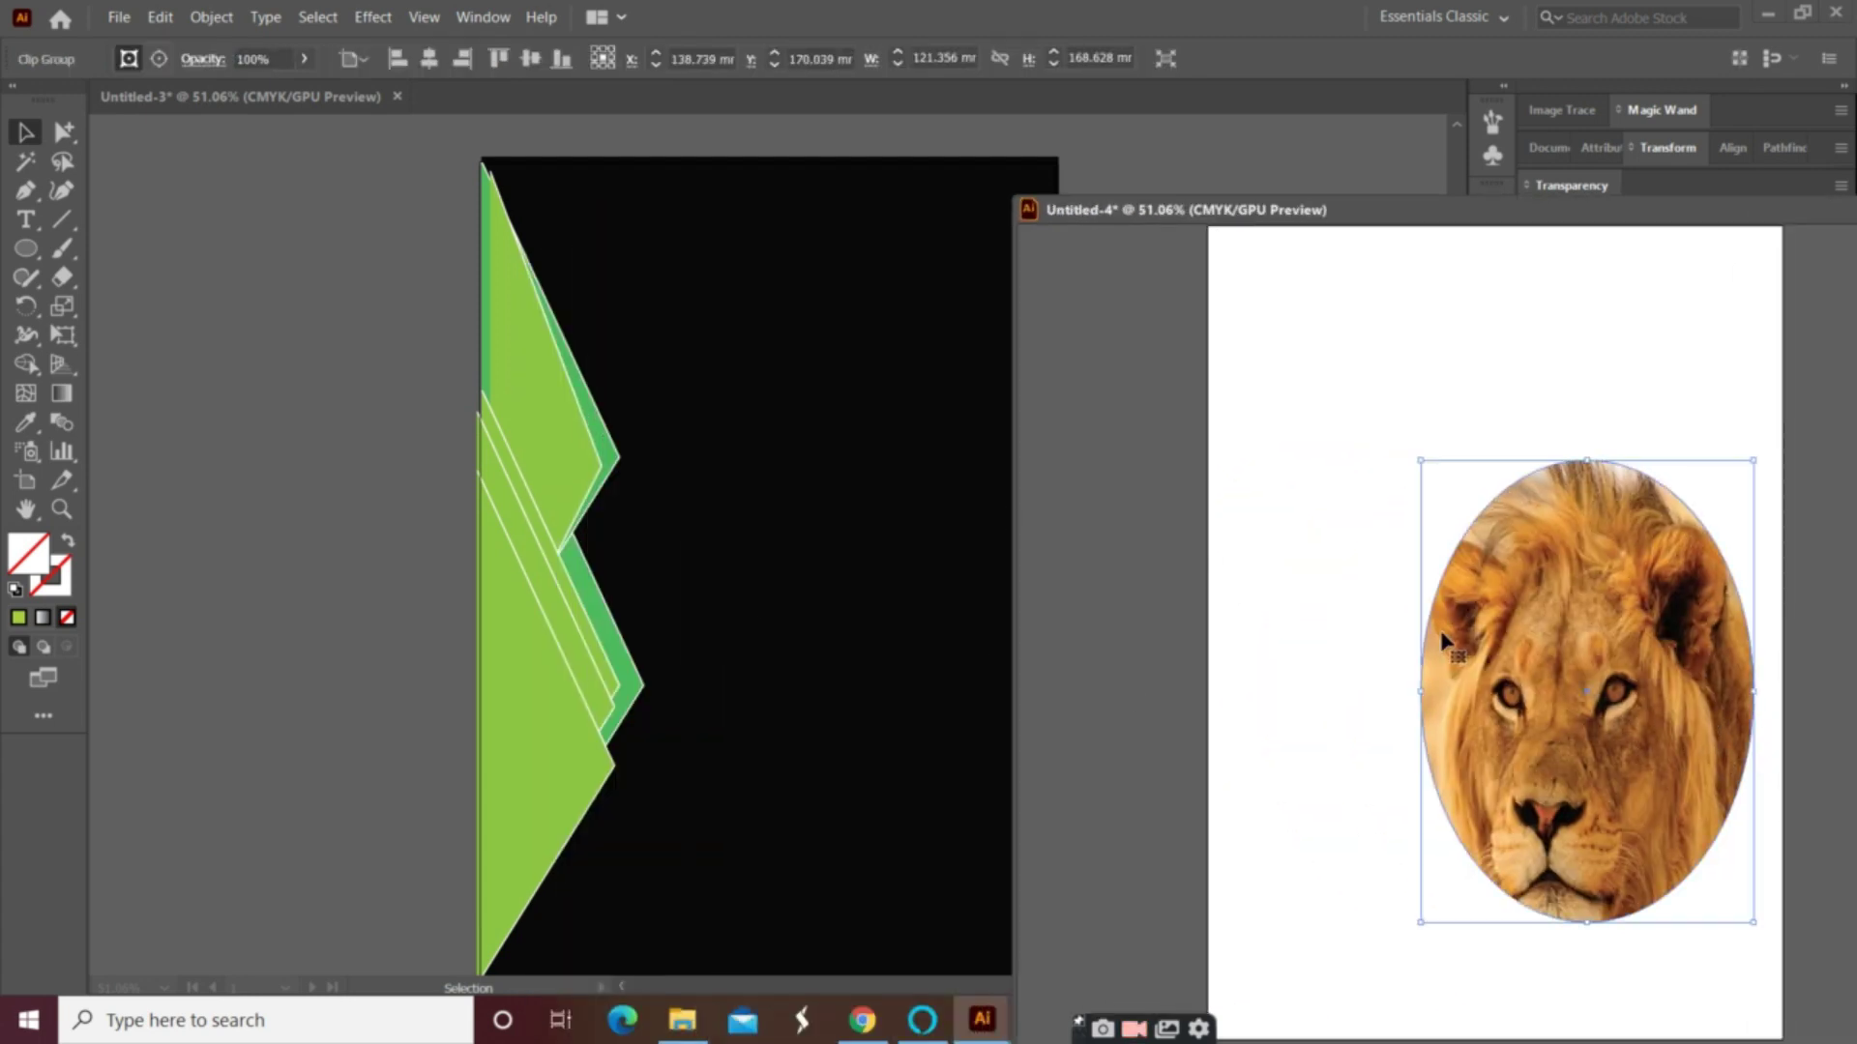
{"action": "left_click_drag", "start_coordinate": [831, 646], "coordinate": [755, 598]}
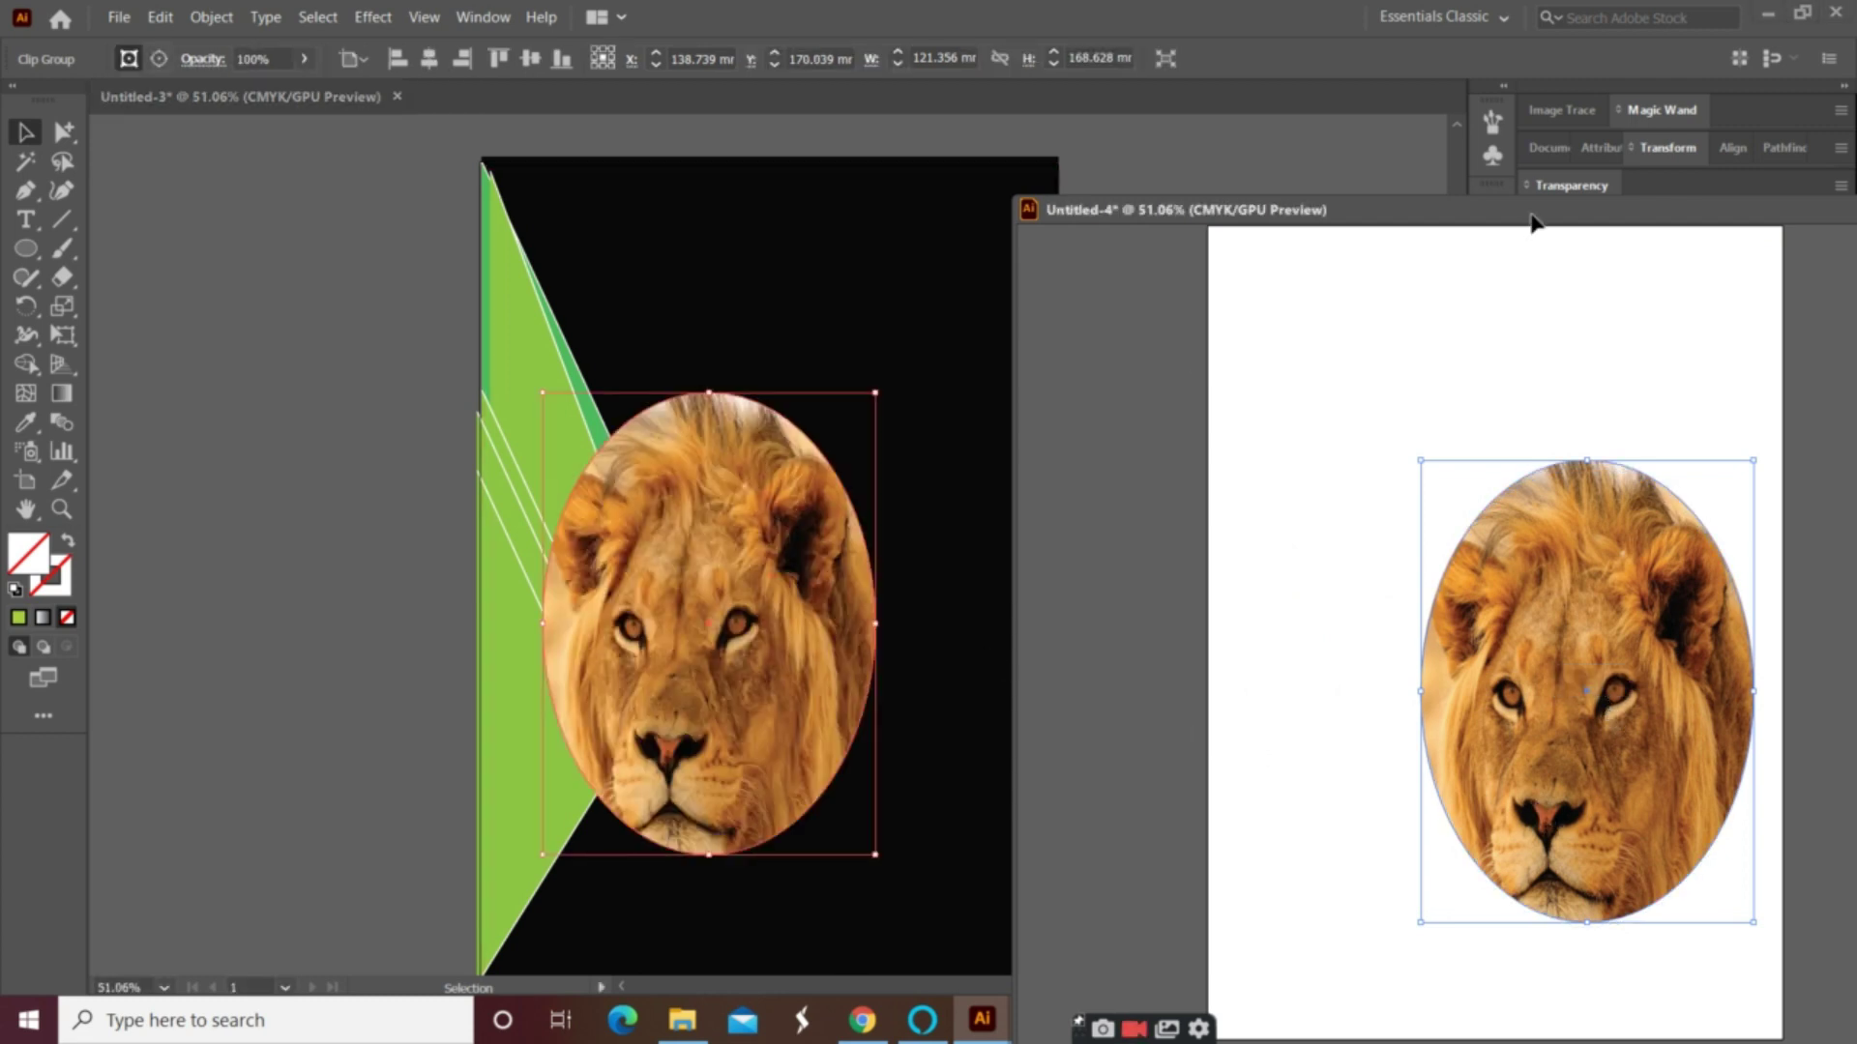
- Shift the floating Untitled-4 document aside and minimise it to reveal the whole cover
{"action": "left_click_drag", "start_coordinate": [1612, 212], "coordinate": [1275, 209]}
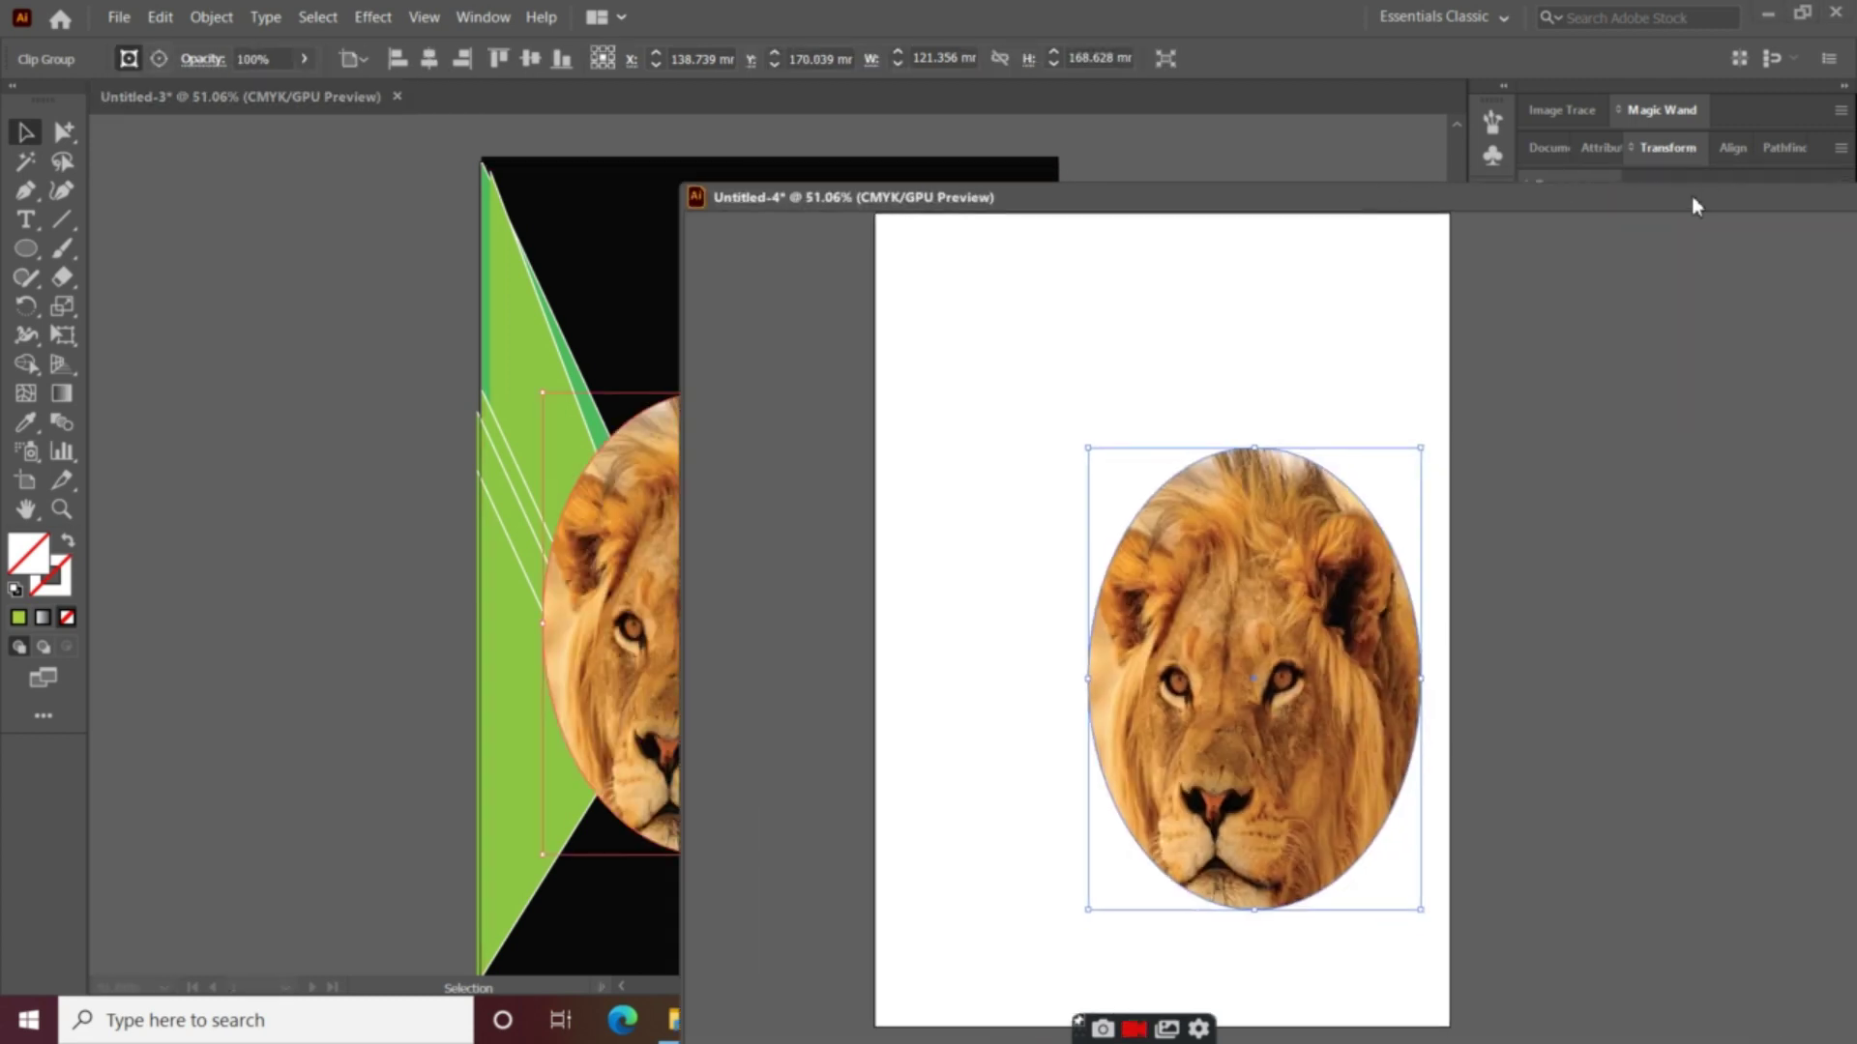
{"action": "left_click_drag", "start_coordinate": [1394, 203], "coordinate": [657, 145]}
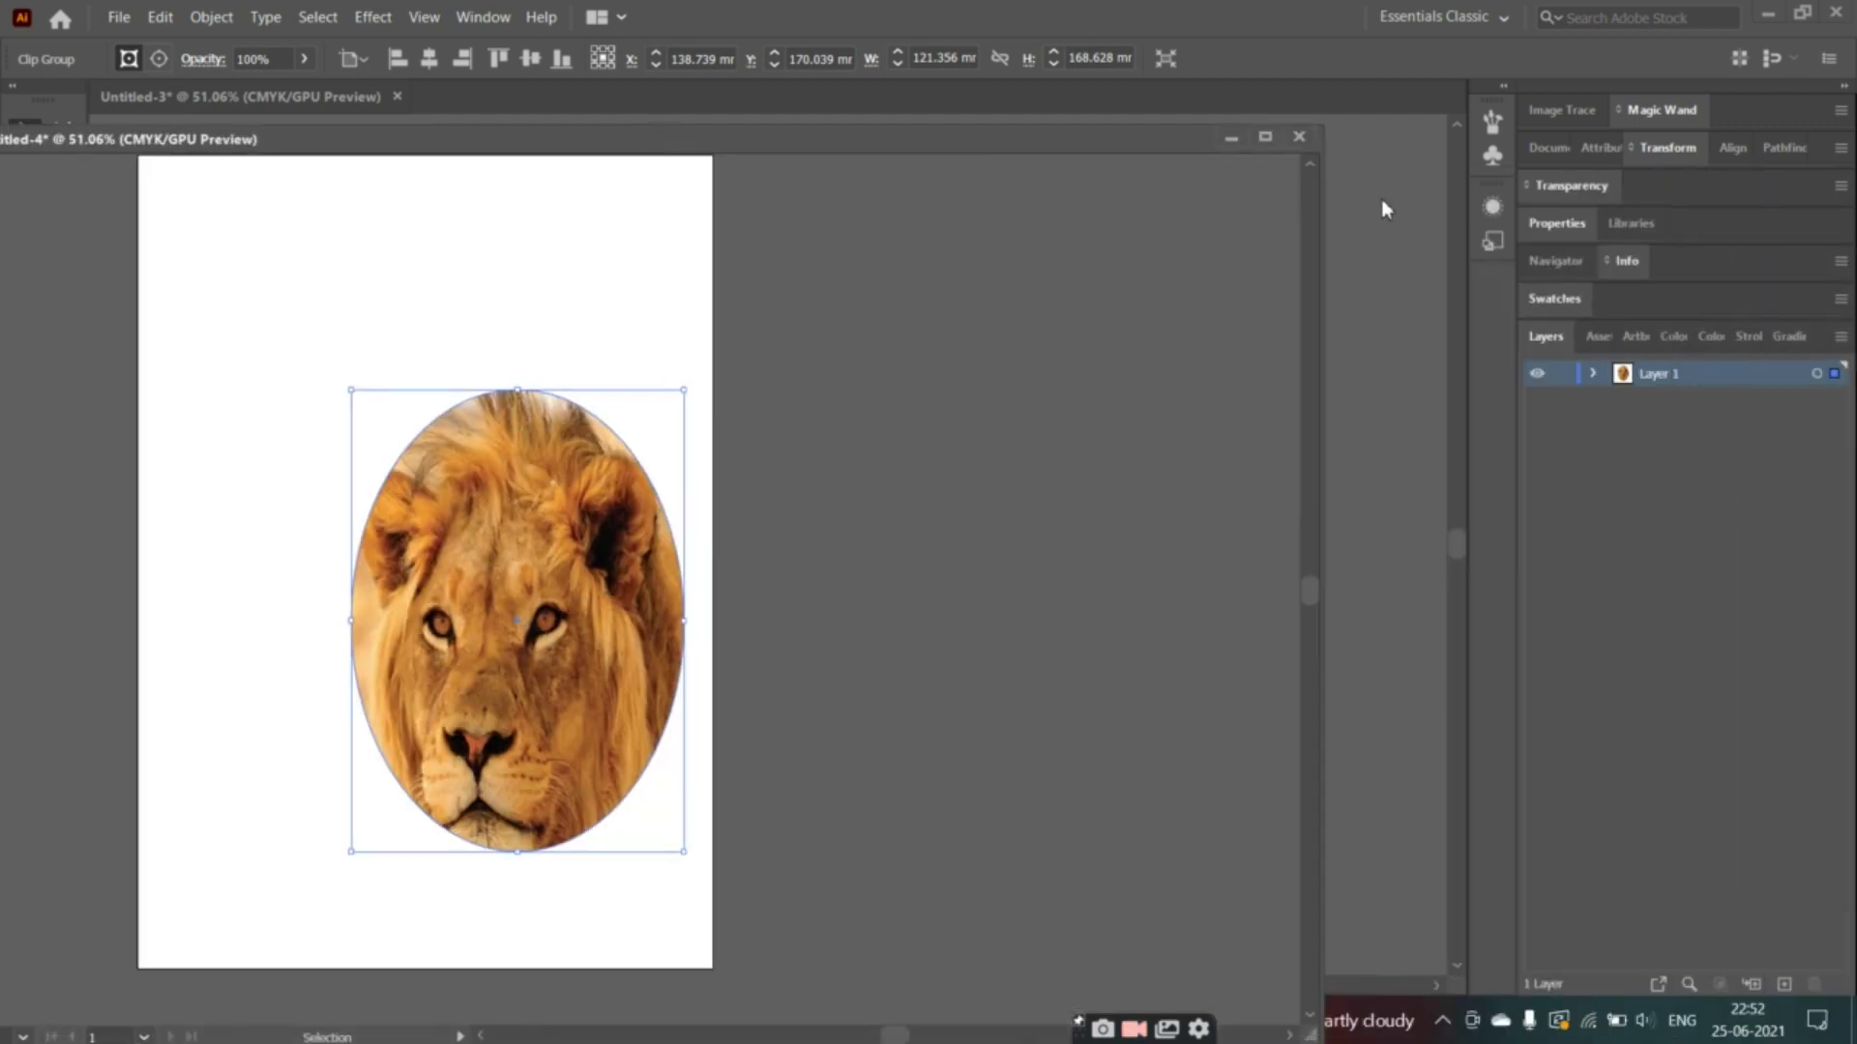
{"action": "left_click", "coordinate": [1231, 138]}
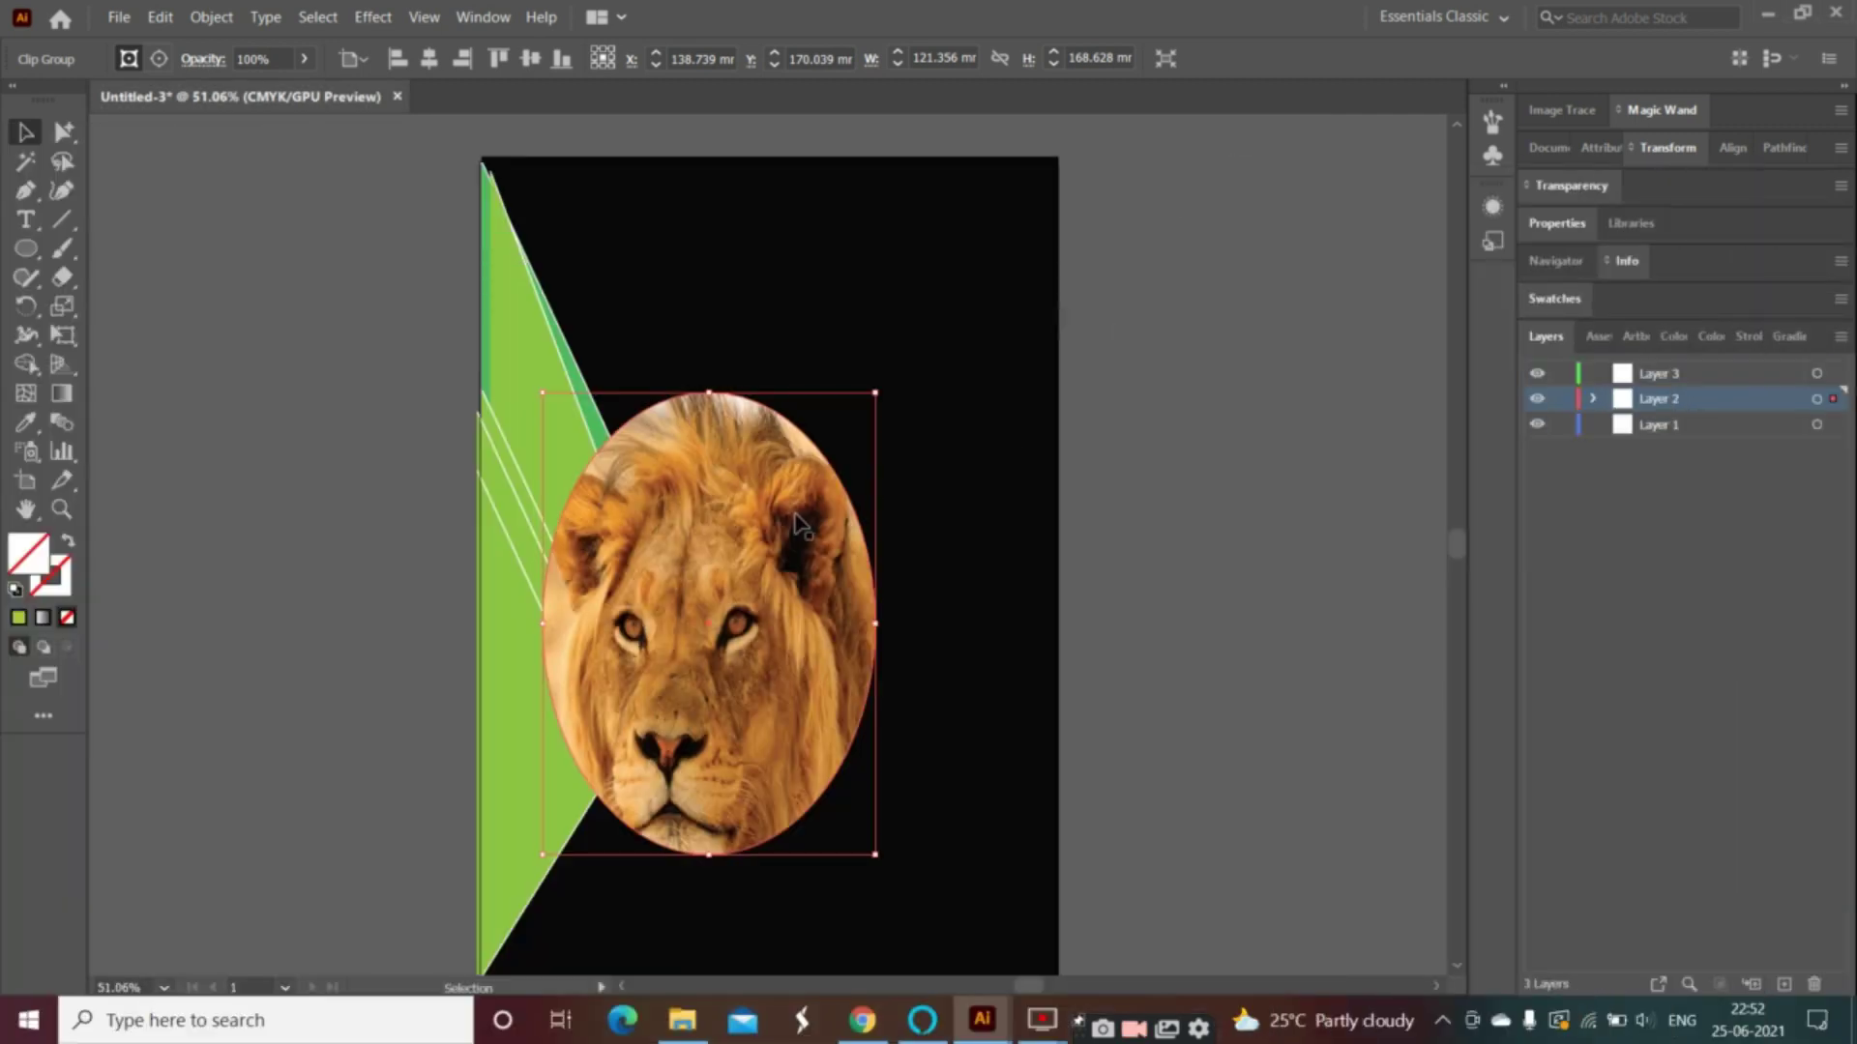
- Place the lion ellipse beside the green triangles and enlarge it to about 142 by 191 mm
{"action": "mouse_move", "coordinate": [791, 525]}
{"action": "left_mouse_down"}
{"action": "mouse_move", "coordinate": [863, 497]}
{"action": "mouse_move", "coordinate": [797, 526]}
{"action": "mouse_move", "coordinate": [815, 507]}
{"action": "mouse_move", "coordinate": [809, 547]}
{"action": "left_mouse_up"}
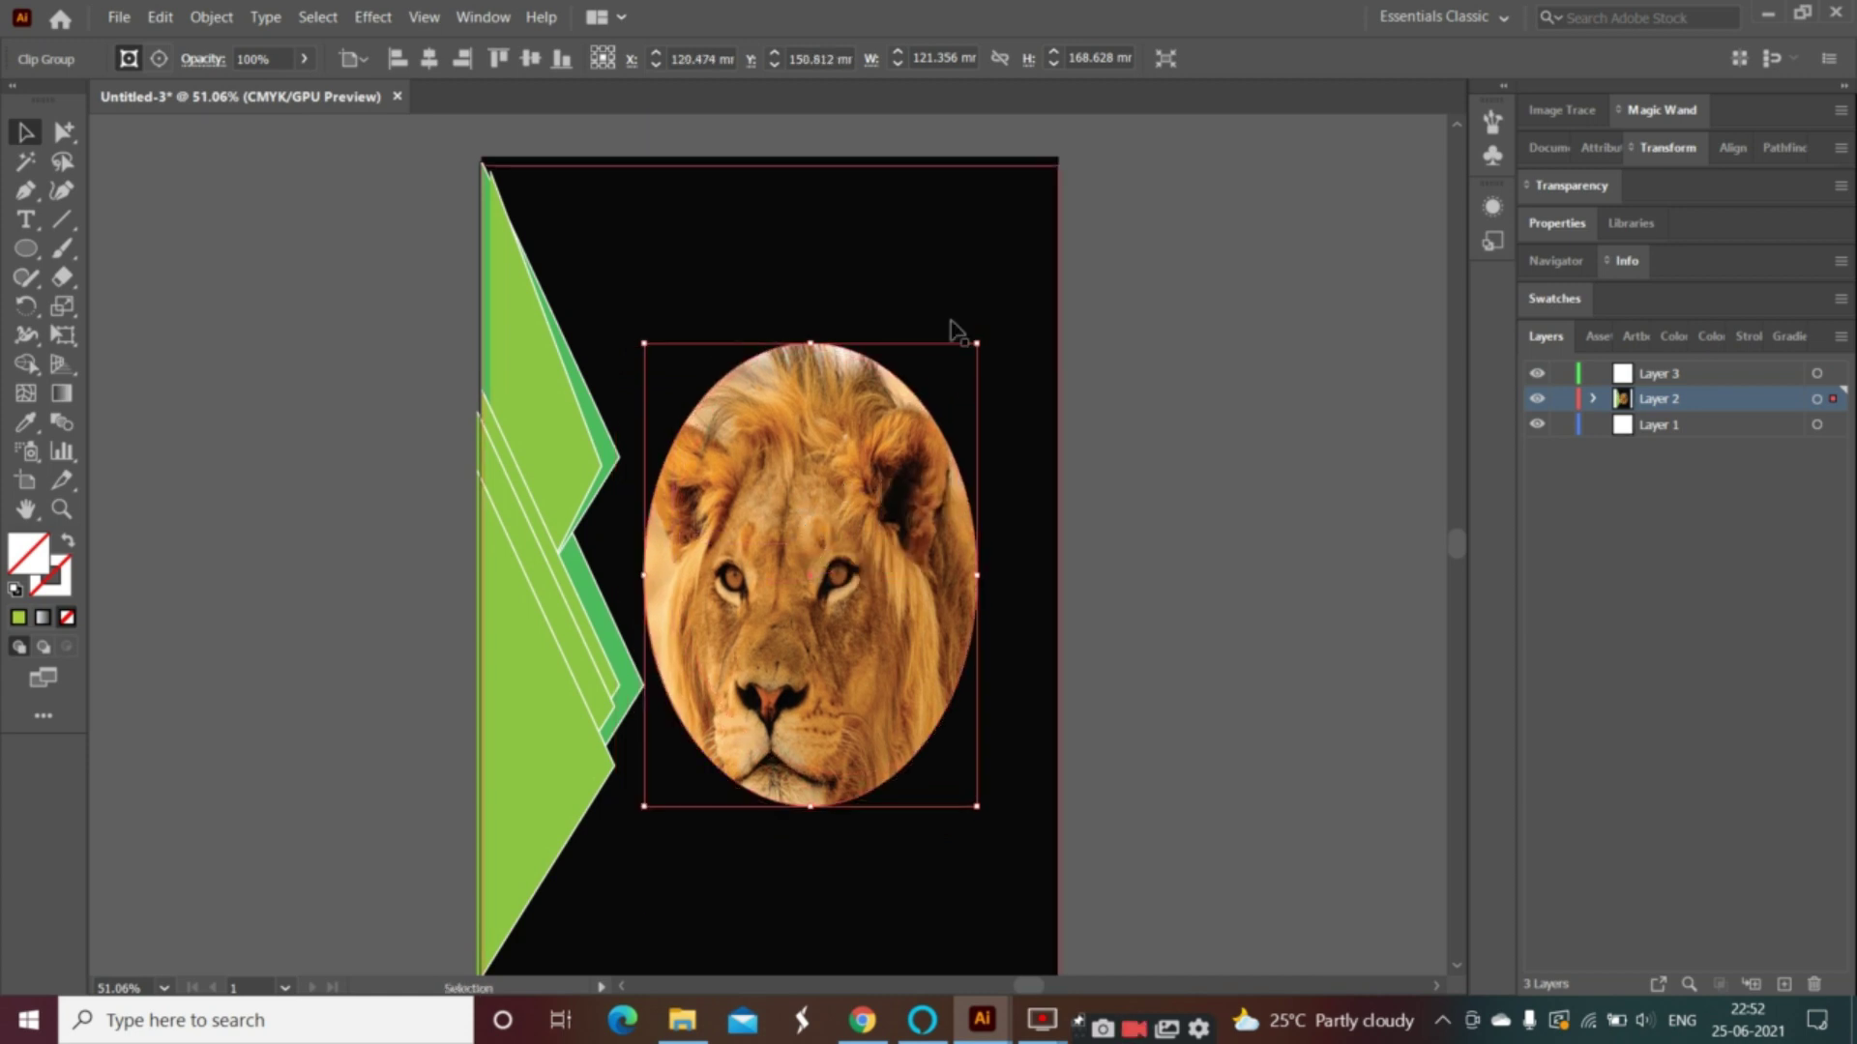
{"action": "left_click_drag", "start_coordinate": [978, 343], "coordinate": [1002, 327]}
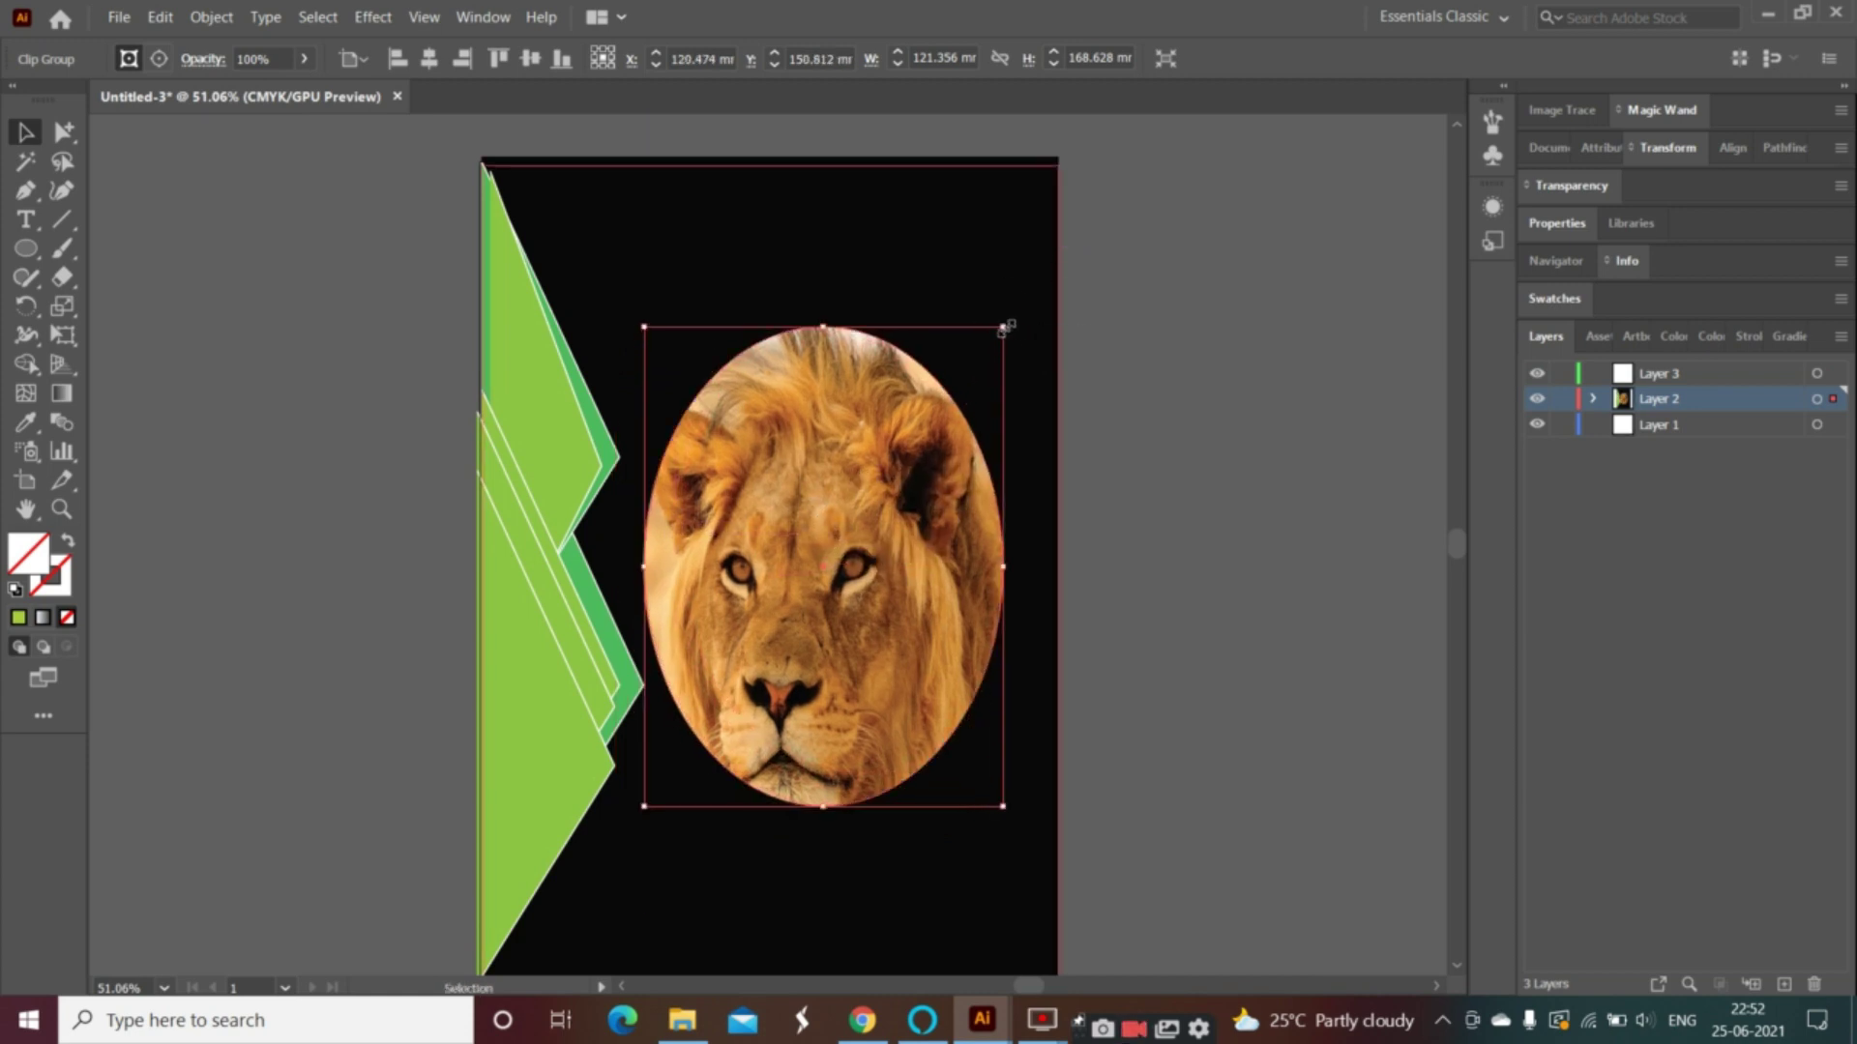
{"action": "left_click_drag", "start_coordinate": [643, 325], "coordinate": [613, 281]}
{"action": "mouse_move", "coordinate": [770, 460]}
{"action": "left_mouse_down"}
{"action": "mouse_move", "coordinate": [733, 414]}
{"action": "mouse_move", "coordinate": [768, 430]}
{"action": "left_mouse_up"}
- Step out of the clip group's isolation and move the lion ellipse up the cover to about X 120 mm, Y 113 mm
{"action": "double_click", "coordinate": [769, 430]}
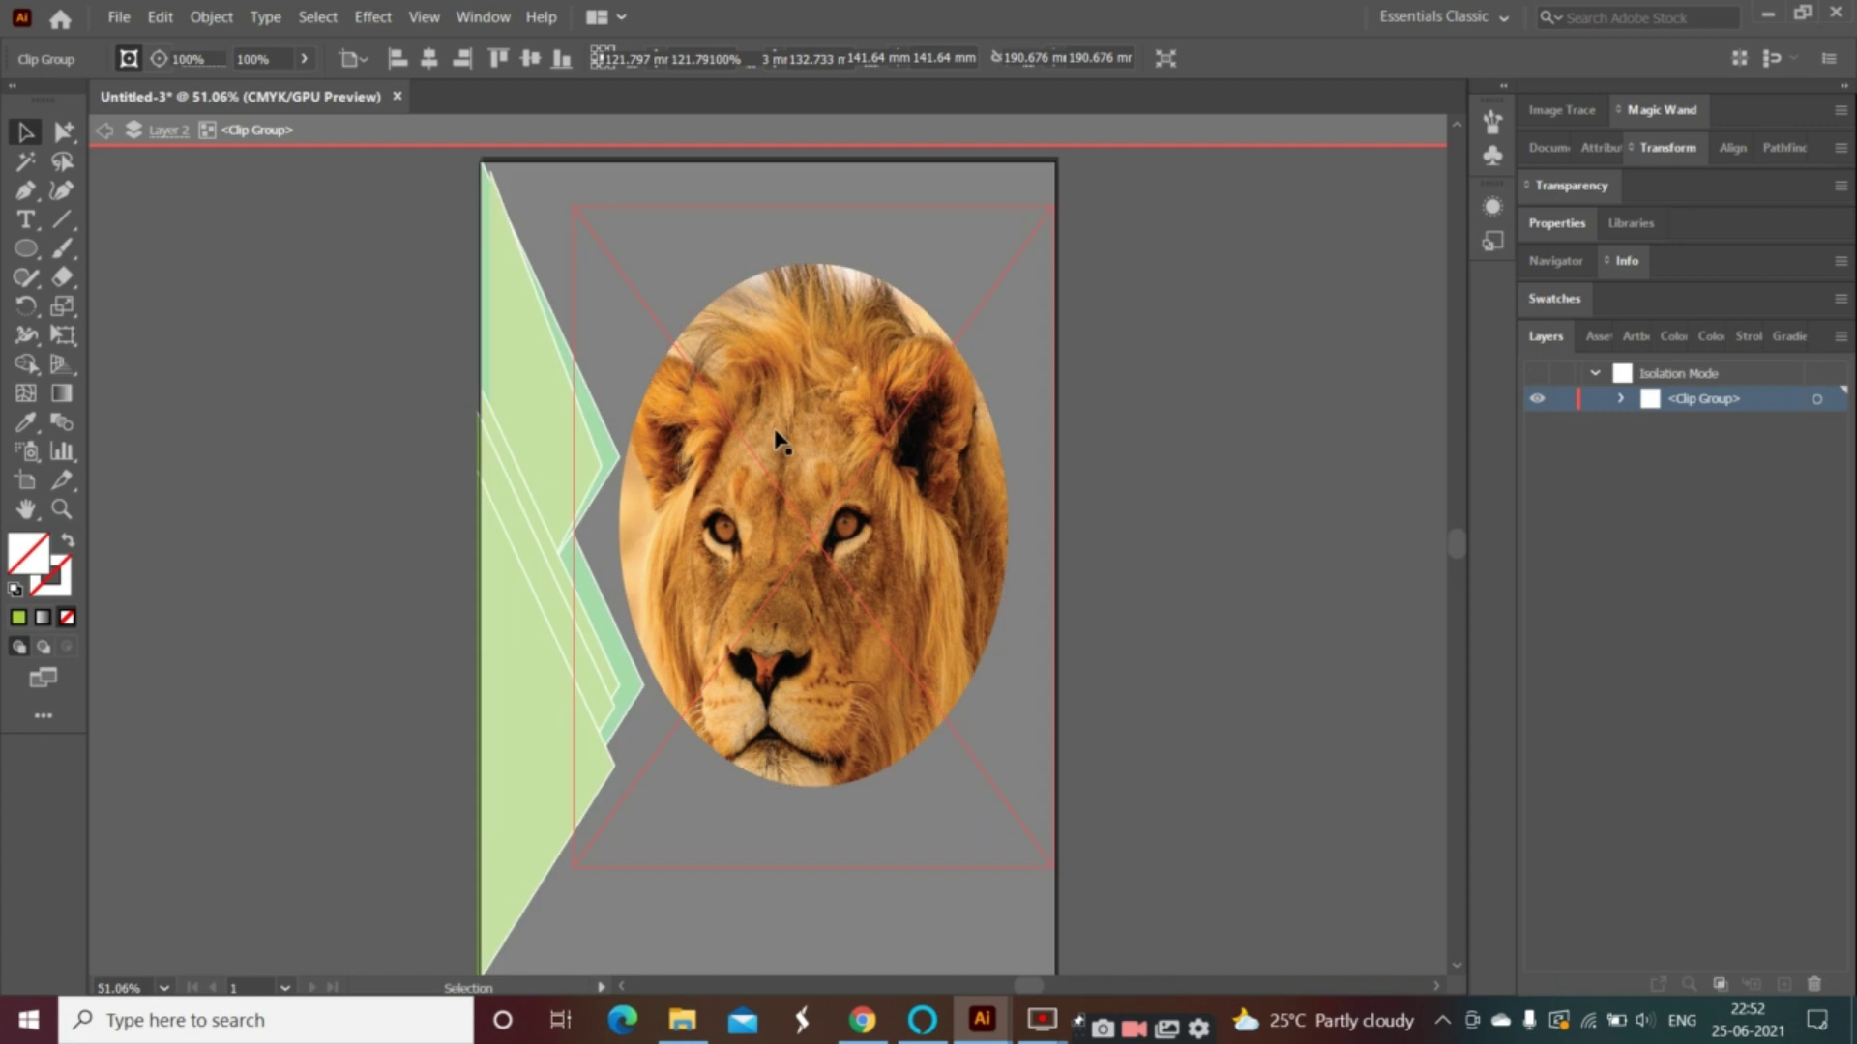
{"action": "left_click", "coordinate": [105, 135]}
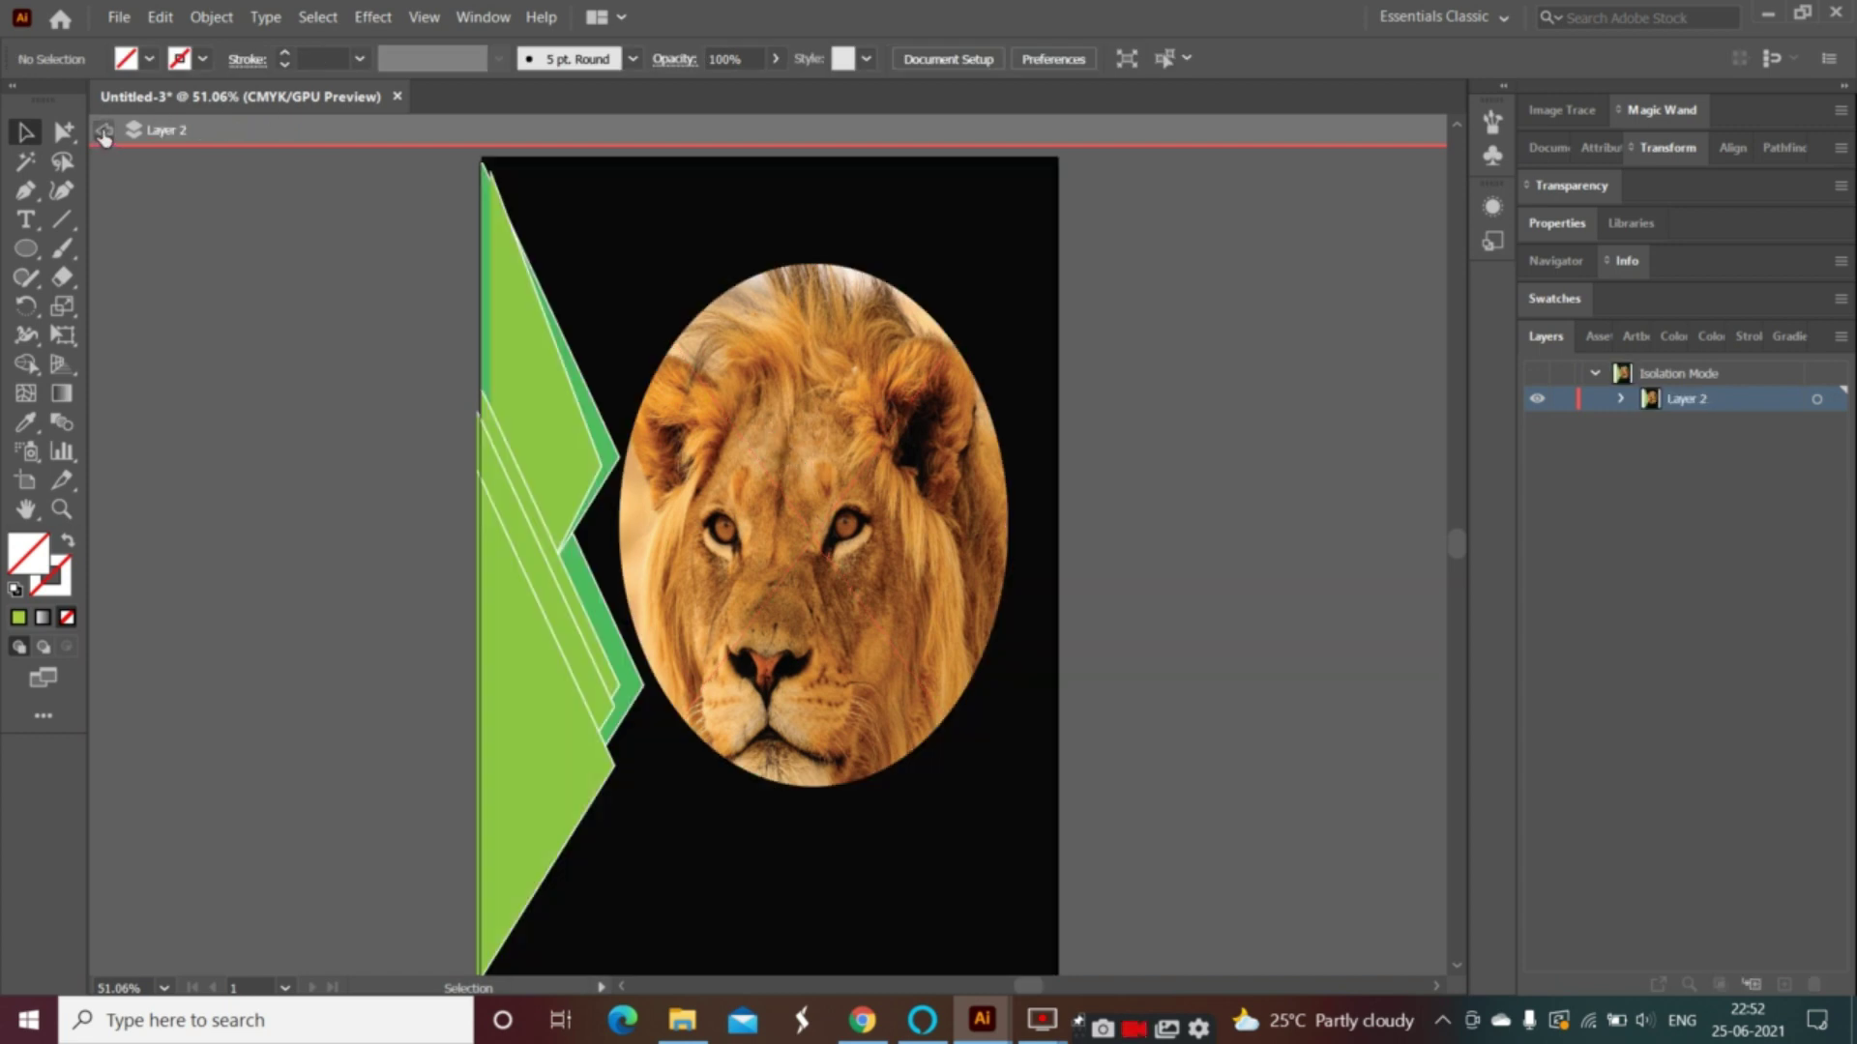
{"action": "left_click_drag", "start_coordinate": [828, 433], "coordinate": [812, 394]}
{"action": "left_click", "coordinate": [817, 885]}
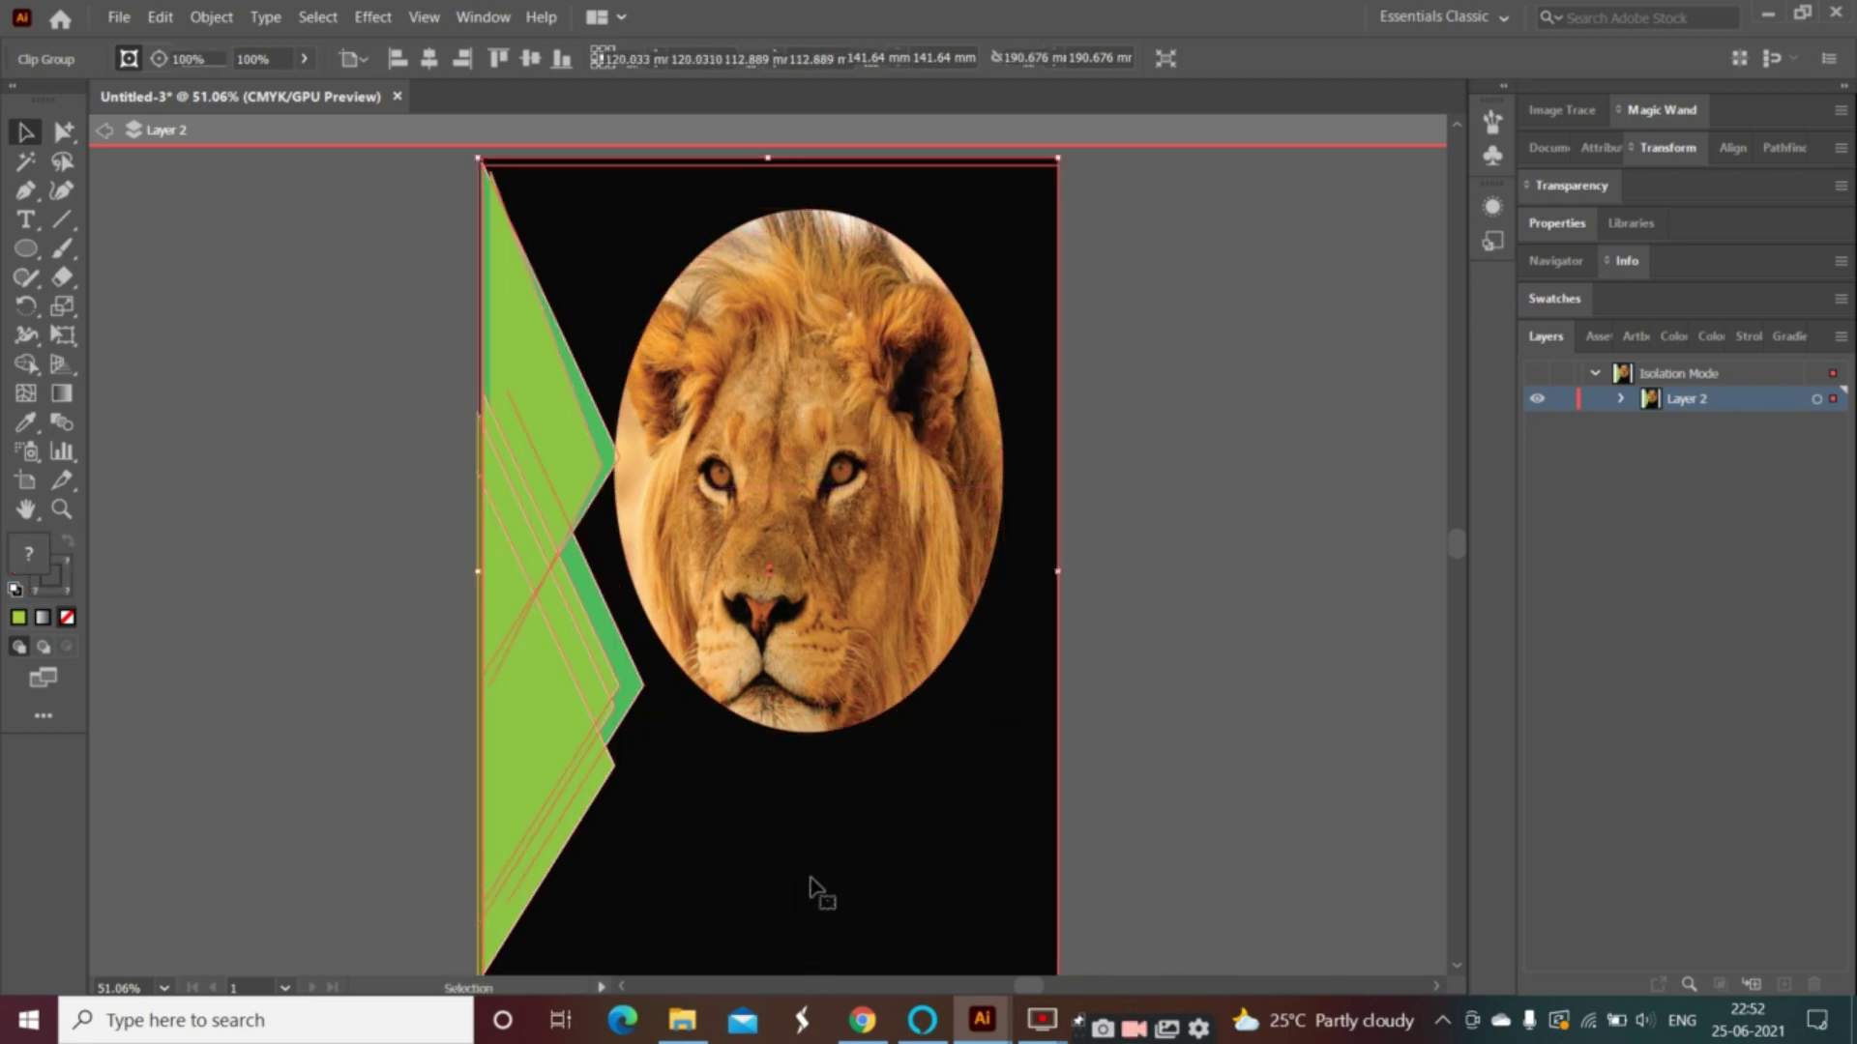
{"action": "left_click", "coordinate": [874, 1023]}
{"action": "left_click", "coordinate": [860, 1020]}
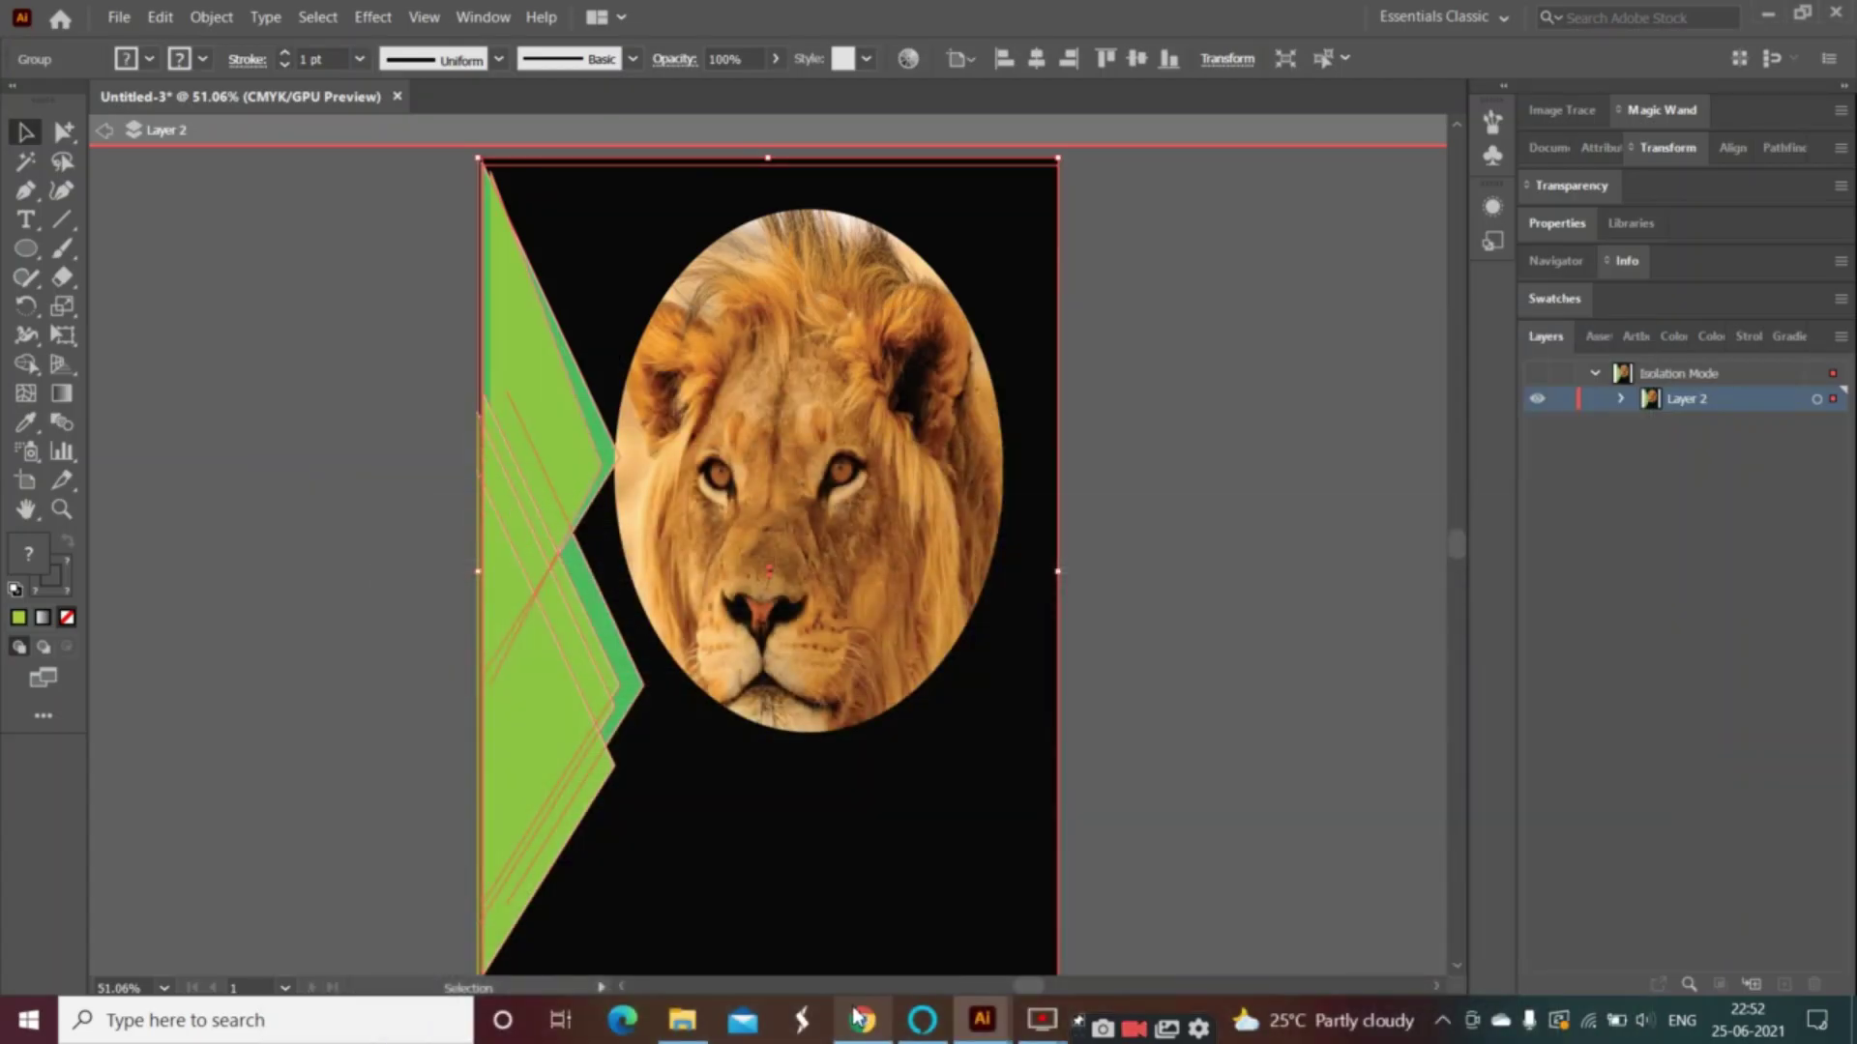
{"action": "left_click", "coordinate": [860, 1020]}
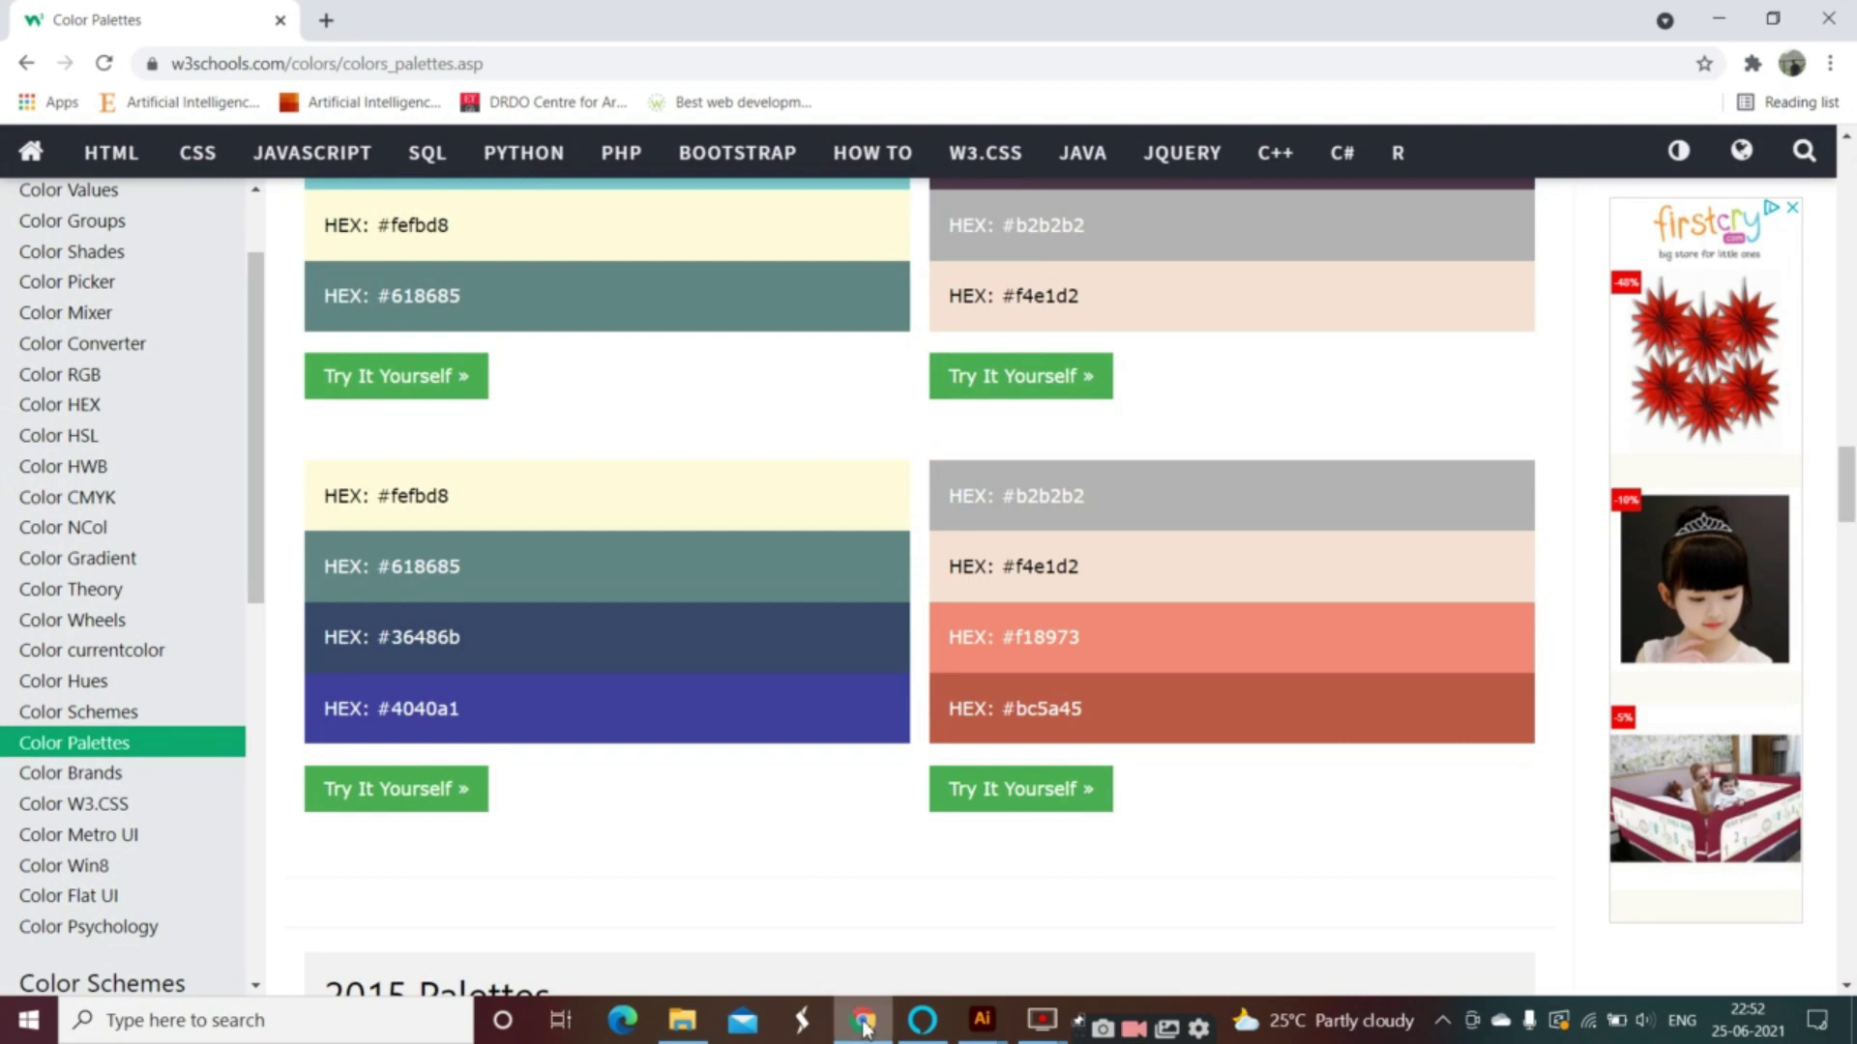
{"action": "left_click", "coordinate": [862, 1025]}
{"action": "left_click", "coordinate": [863, 1025]}
{"action": "left_click", "coordinate": [863, 1025]}
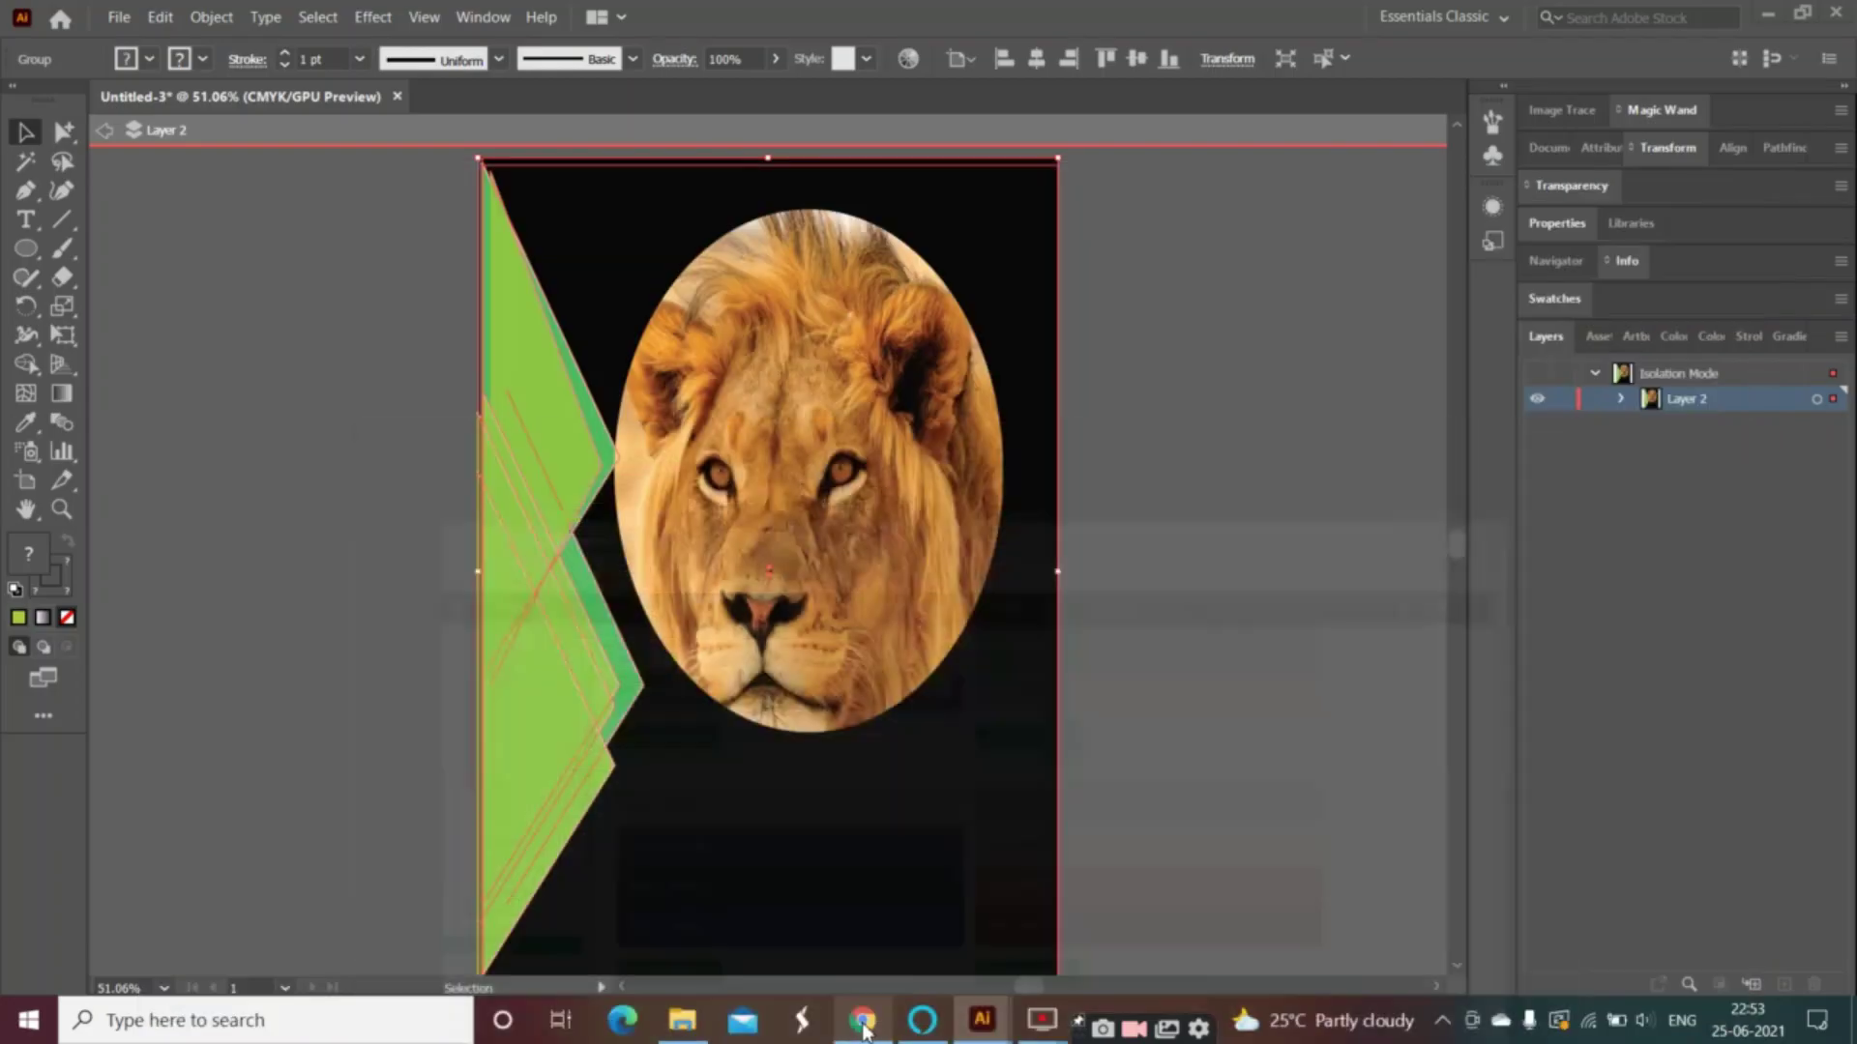
- Leave isolation mode, start a point-text object on the black area below the lion and delete the placeholder's first word
{"action": "key", "text": "Escape"}
{"action": "key", "text": "t"}
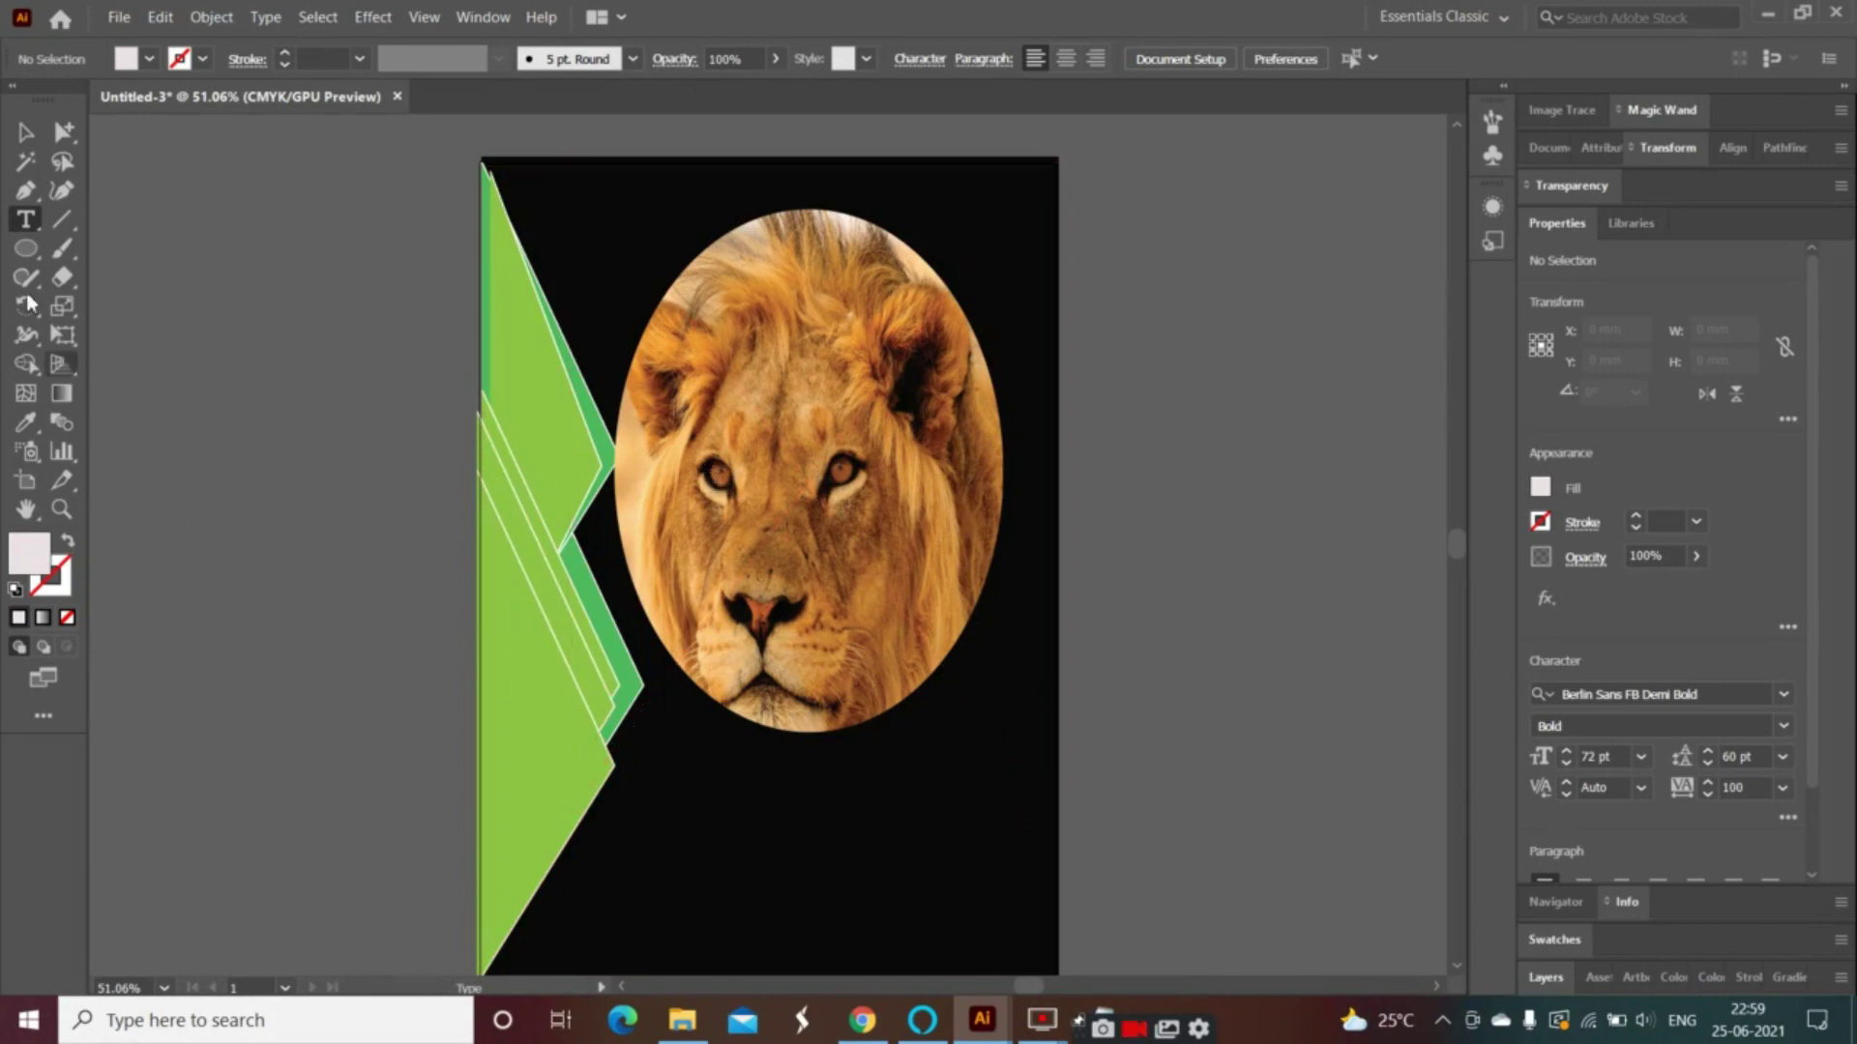
{"action": "left_click", "coordinate": [636, 824]}
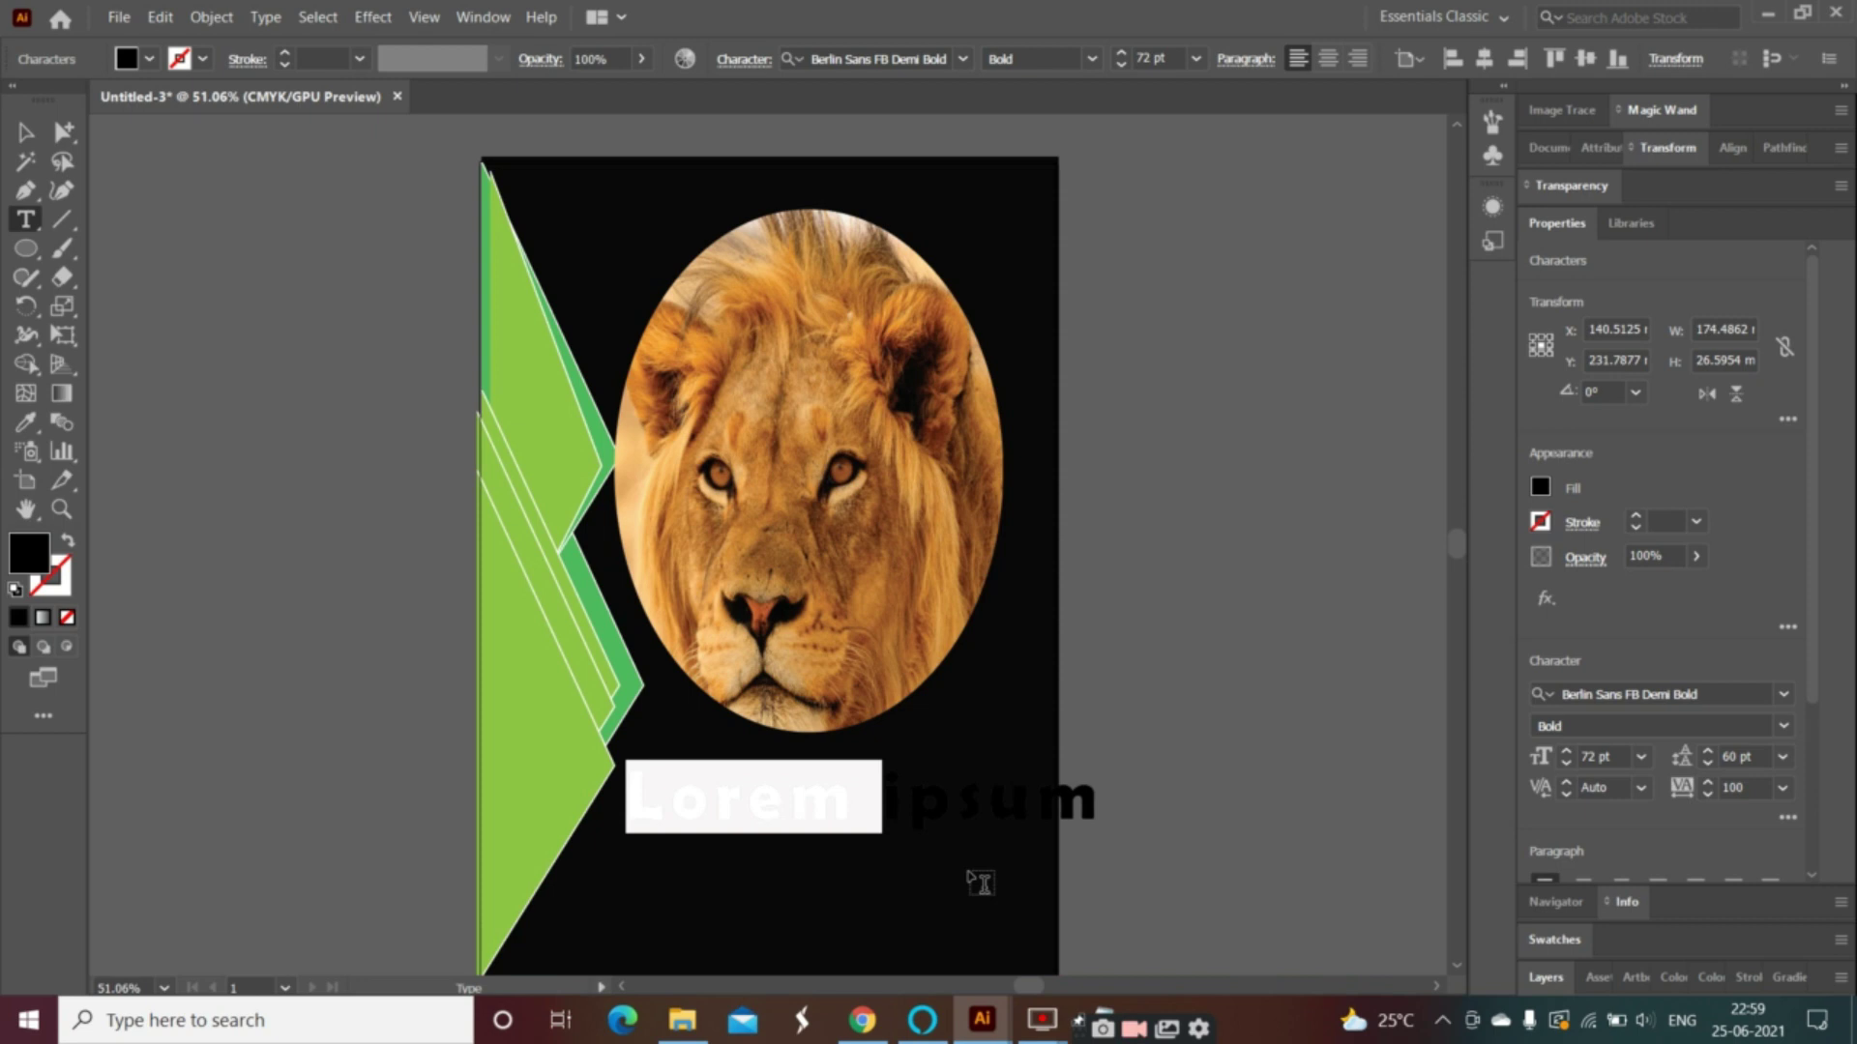
{"action": "key", "text": "BackSpace"}
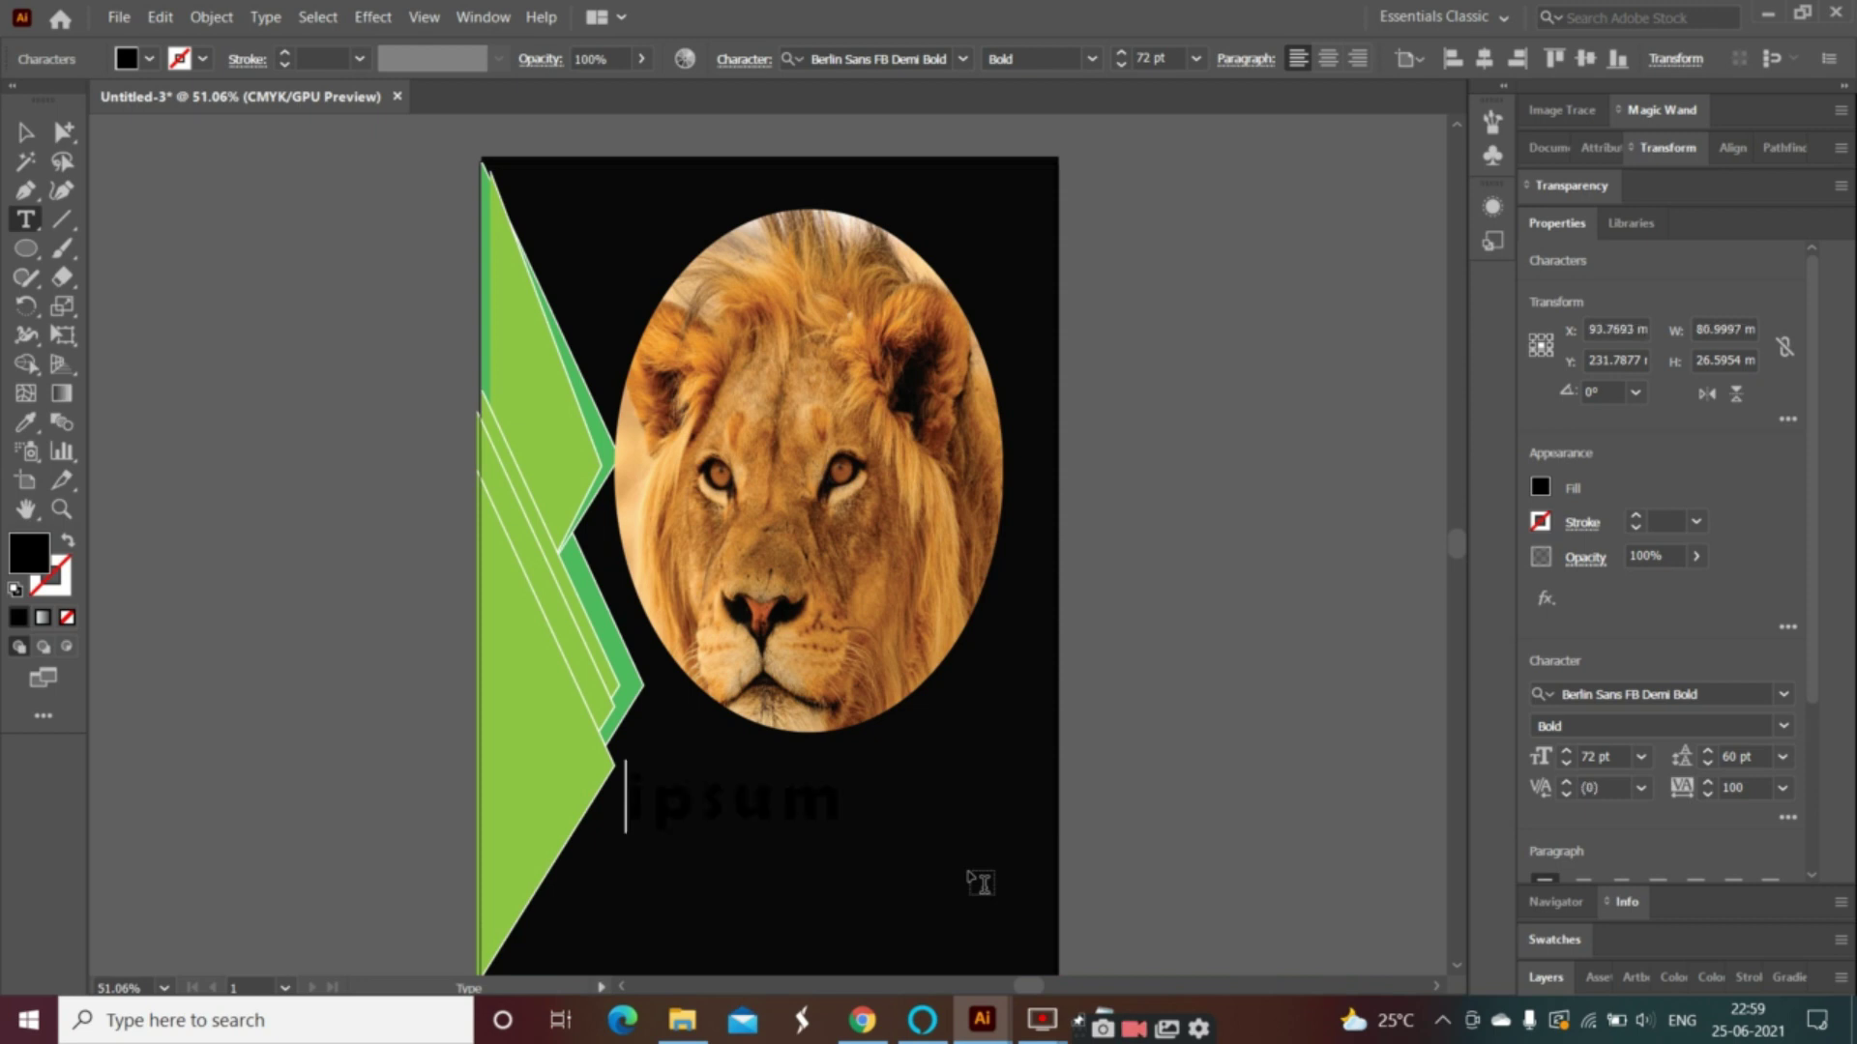
- Try a dark red fill and the word "The" in the text object below the lion, and clear all of its text
{"action": "double_click", "coordinate": [26, 561]}
{"action": "left_click", "coordinate": [331, 739]}
{"action": "left_click", "coordinate": [713, 630]}
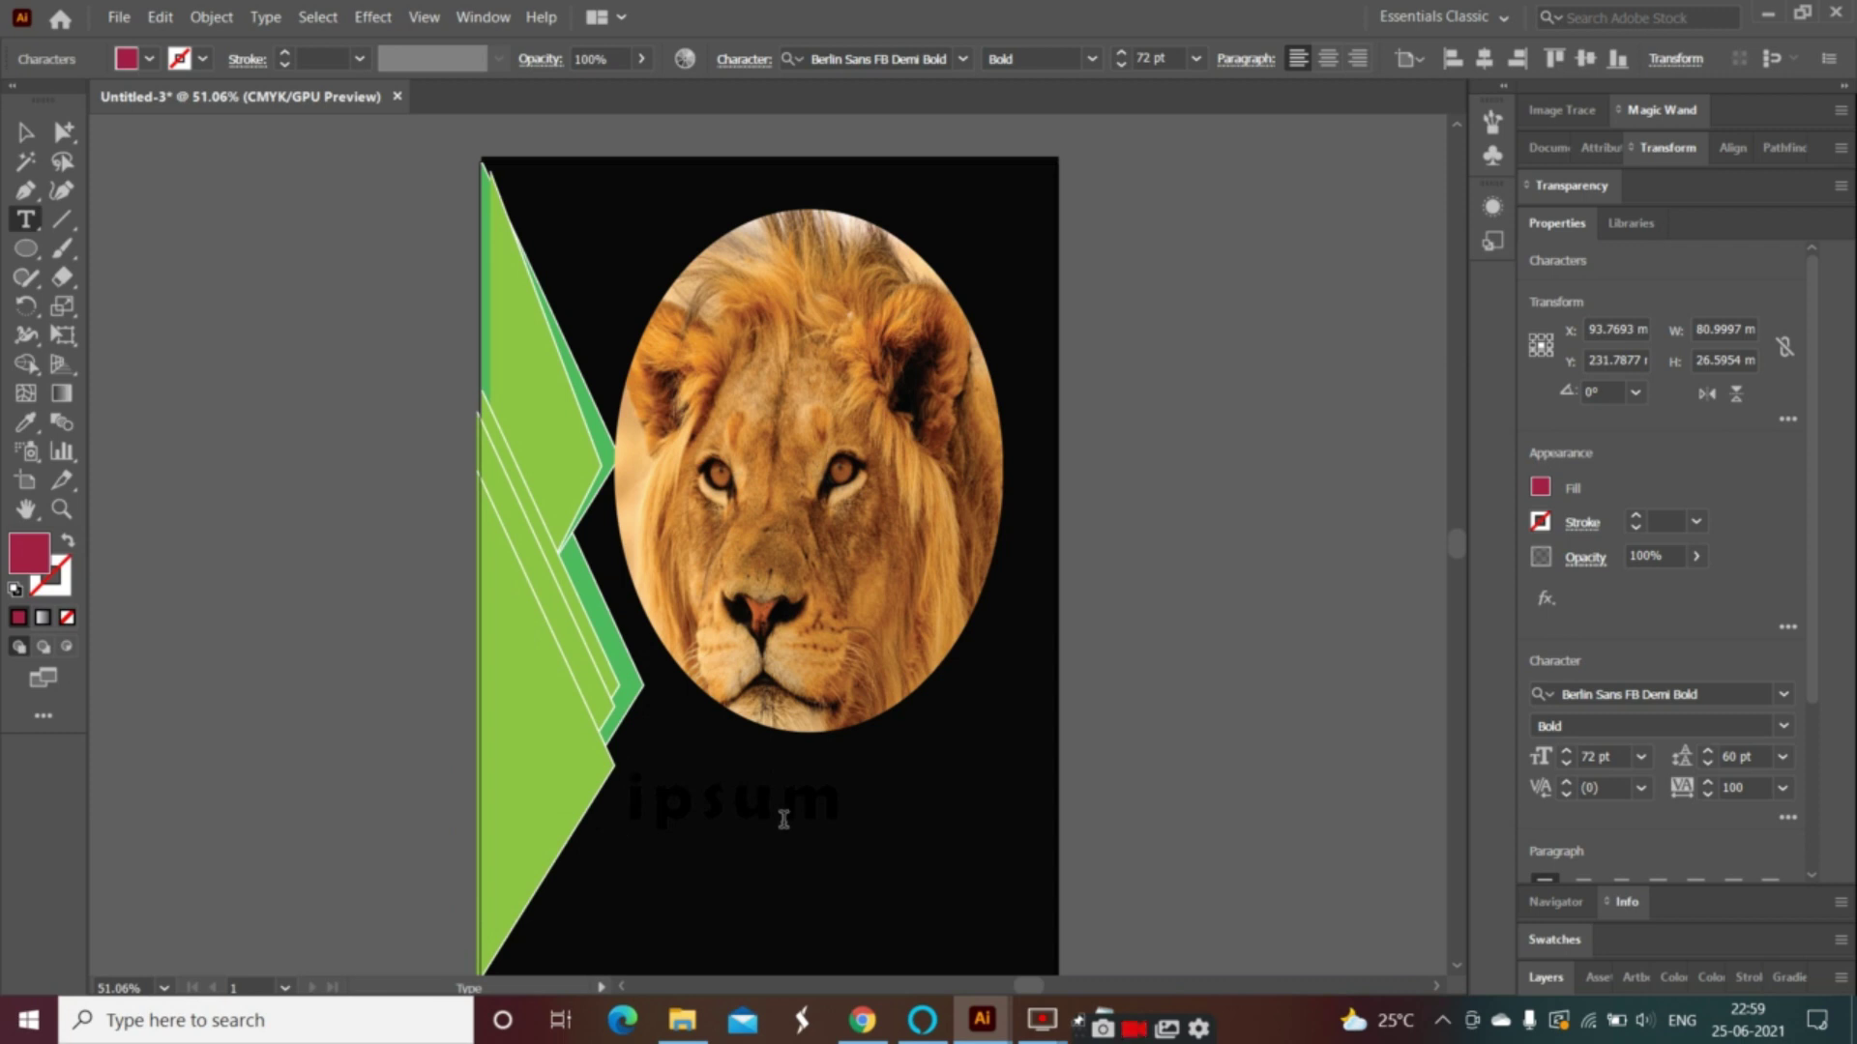
{"action": "key", "text": "Delete"}
{"action": "type", "text": "The"}
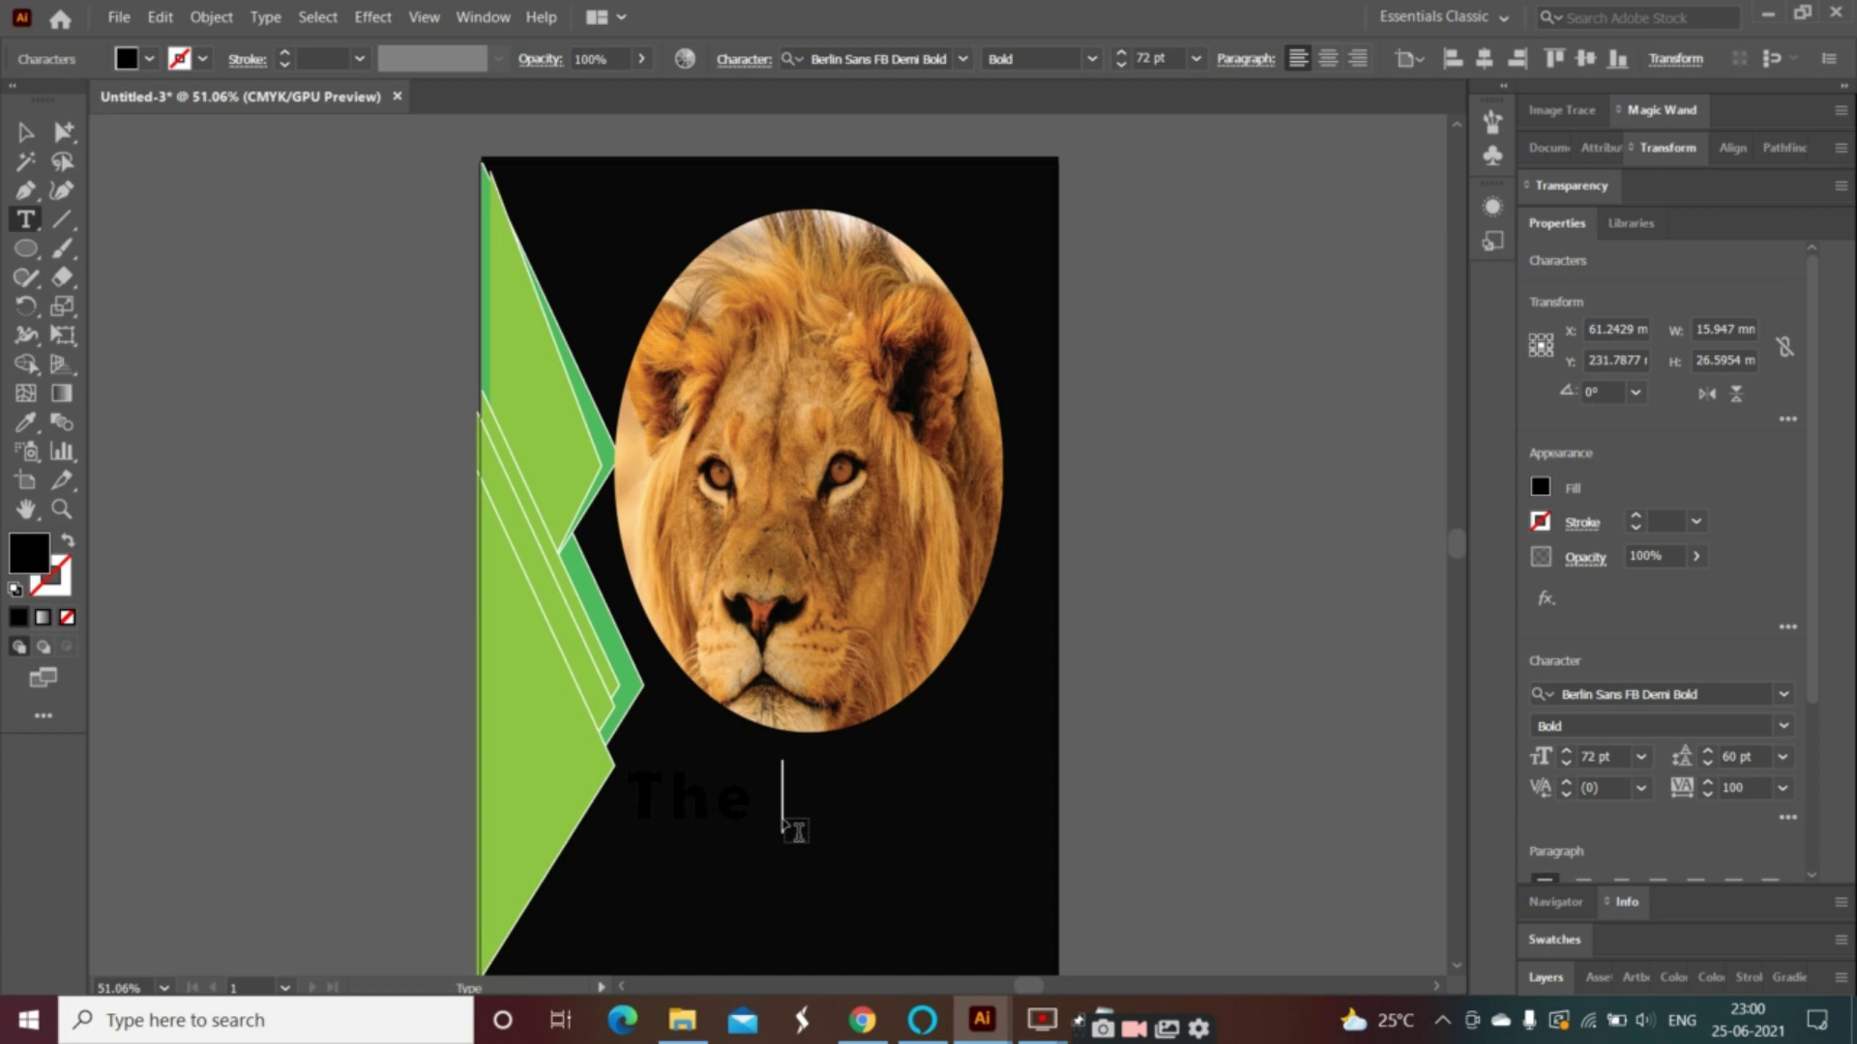
{"action": "key", "text": "BackSpace"}
{"action": "key", "text": "BackSpace"}
{"action": "key", "text": "BackSpace"}
{"action": "key", "text": "BackSpace"}
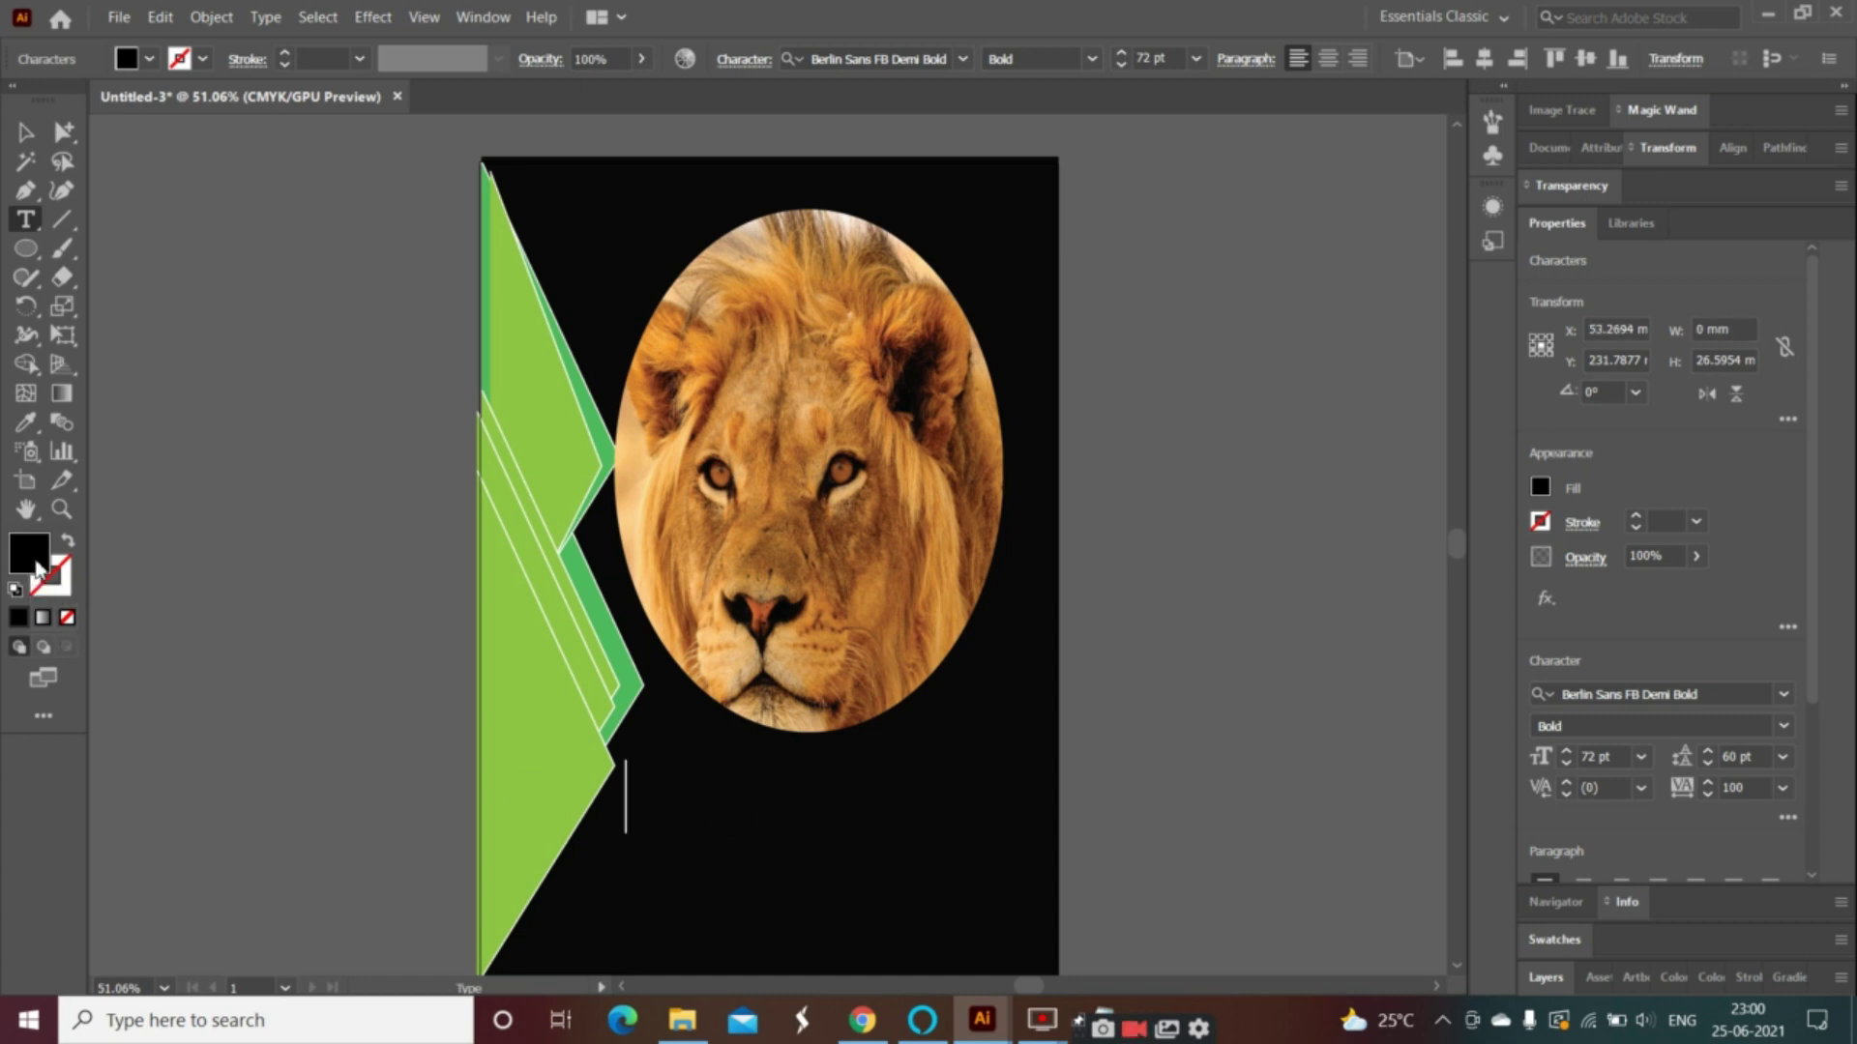
- Set the text fill to crimson #dd104b and enter the title "The lions" below the lion ellipse
{"action": "double_click", "coordinate": [37, 566]}
{"action": "left_click", "coordinate": [331, 652]}
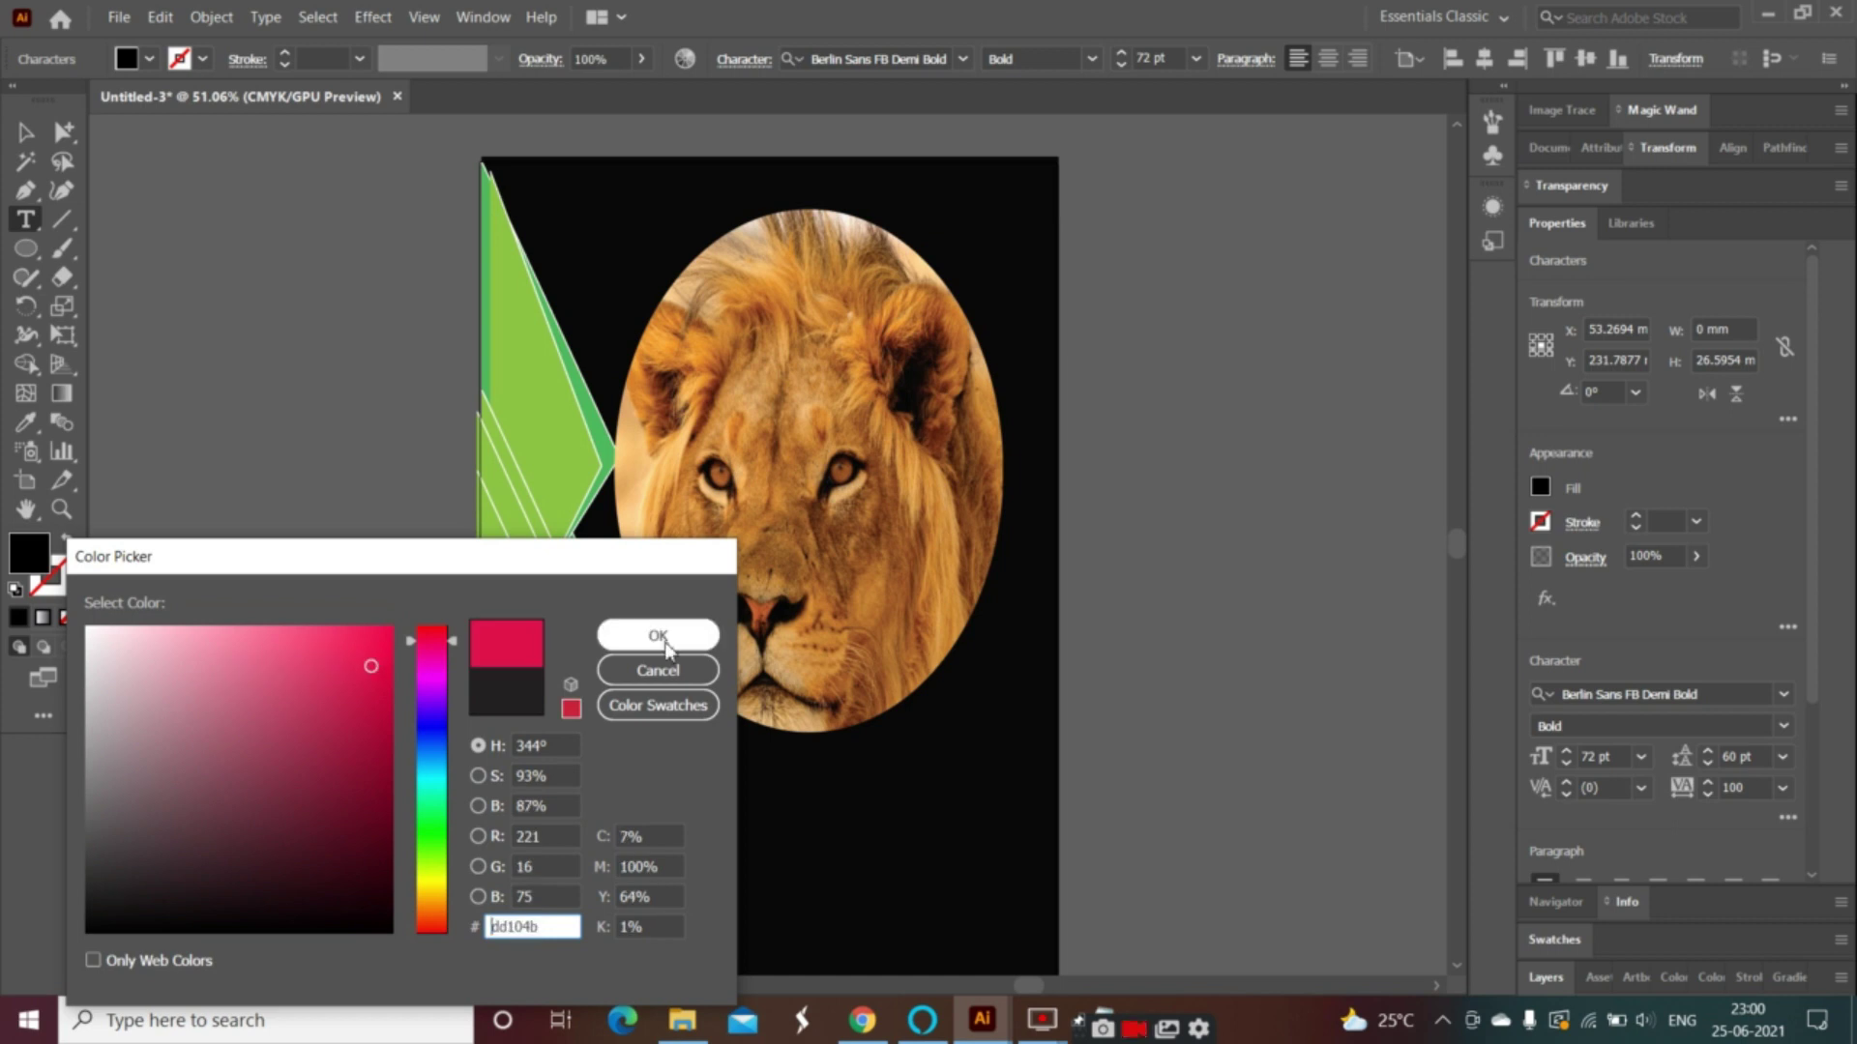
{"action": "left_click", "coordinate": [657, 635]}
{"action": "type", "text": "T"}
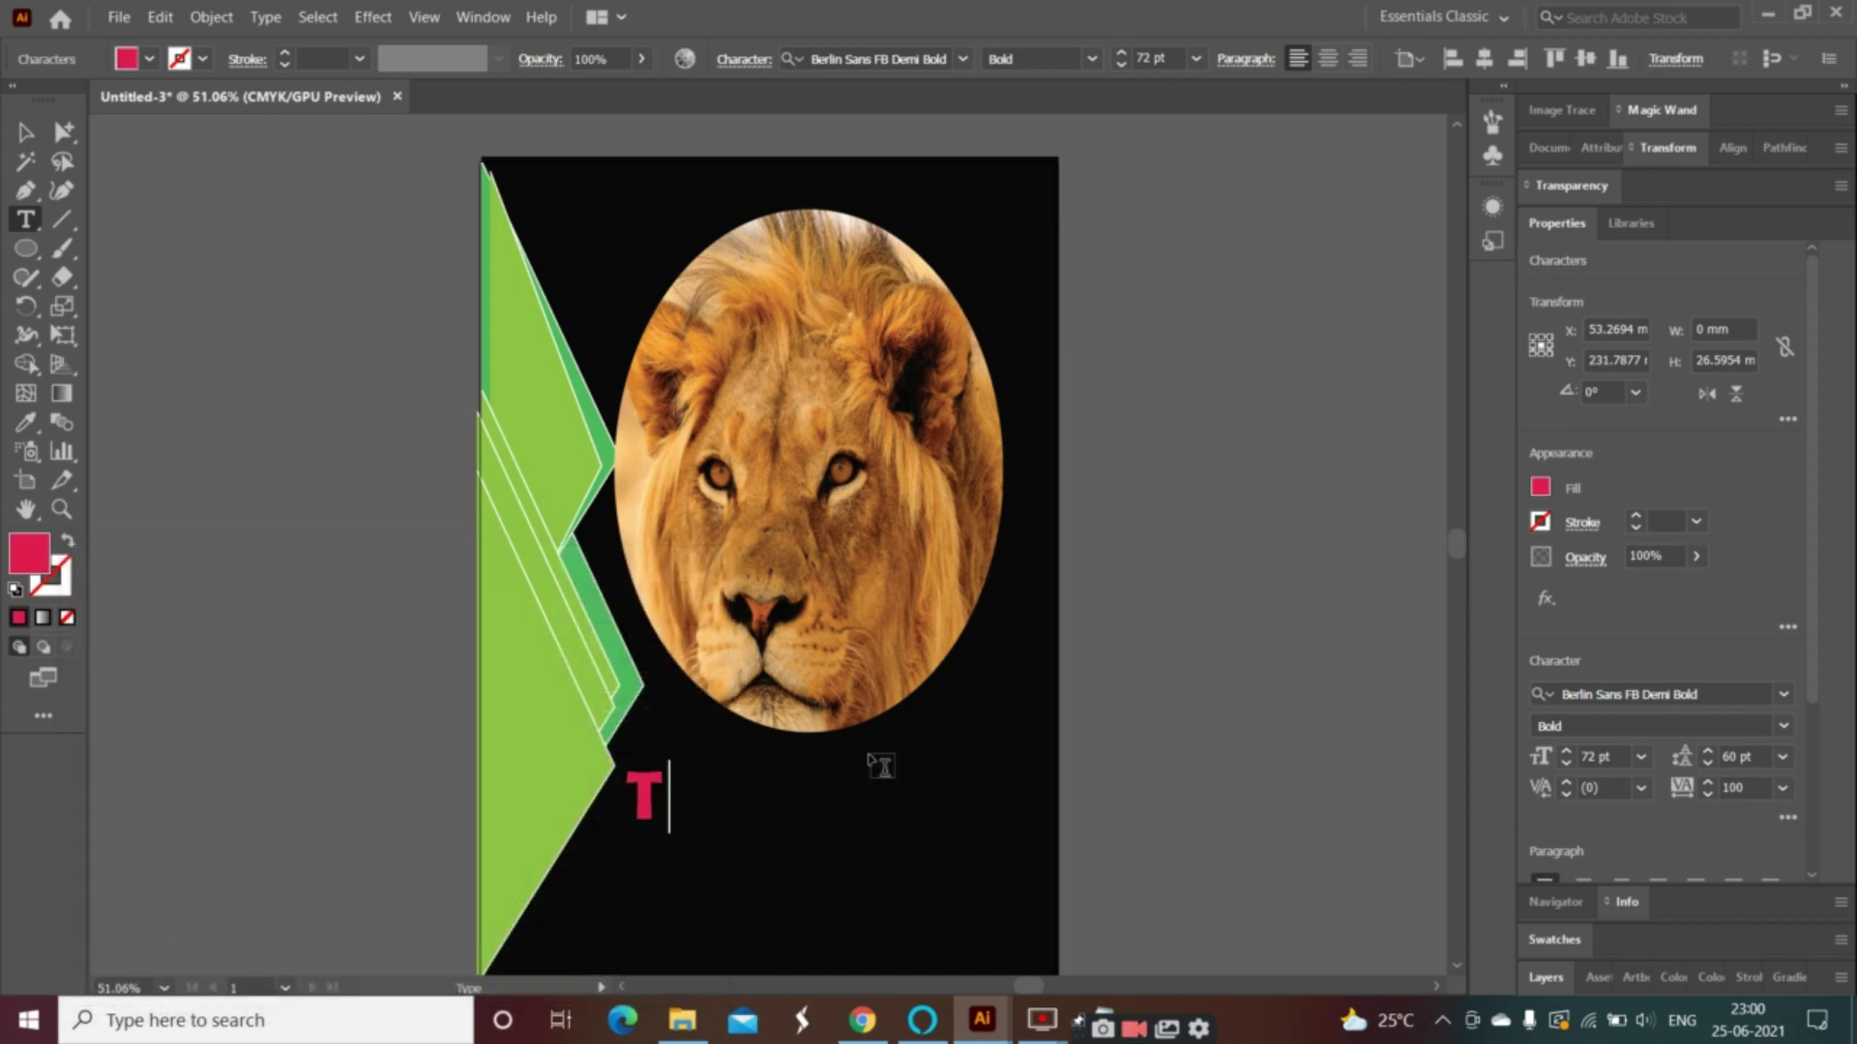
{"action": "type", "text": "he lions"}
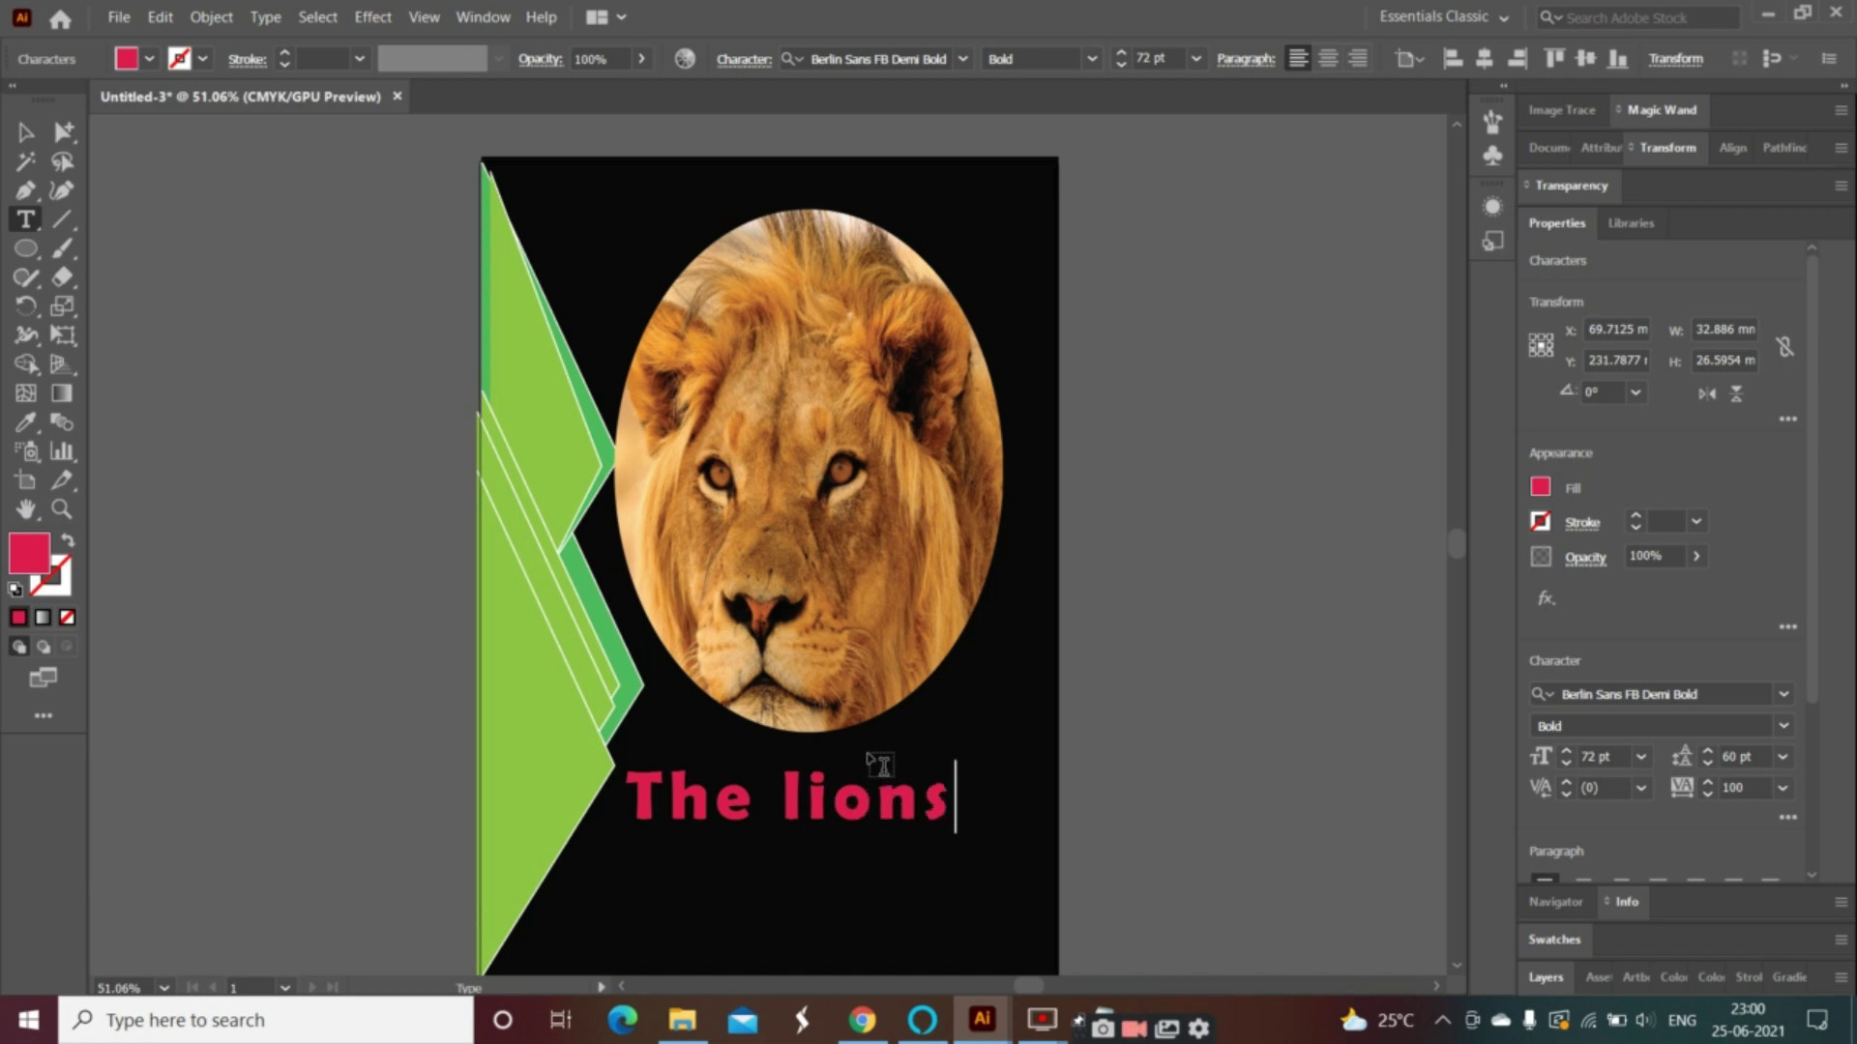
- Add the second line "The Real Fighters" in 11 pt under the title
{"action": "key", "text": "Return"}
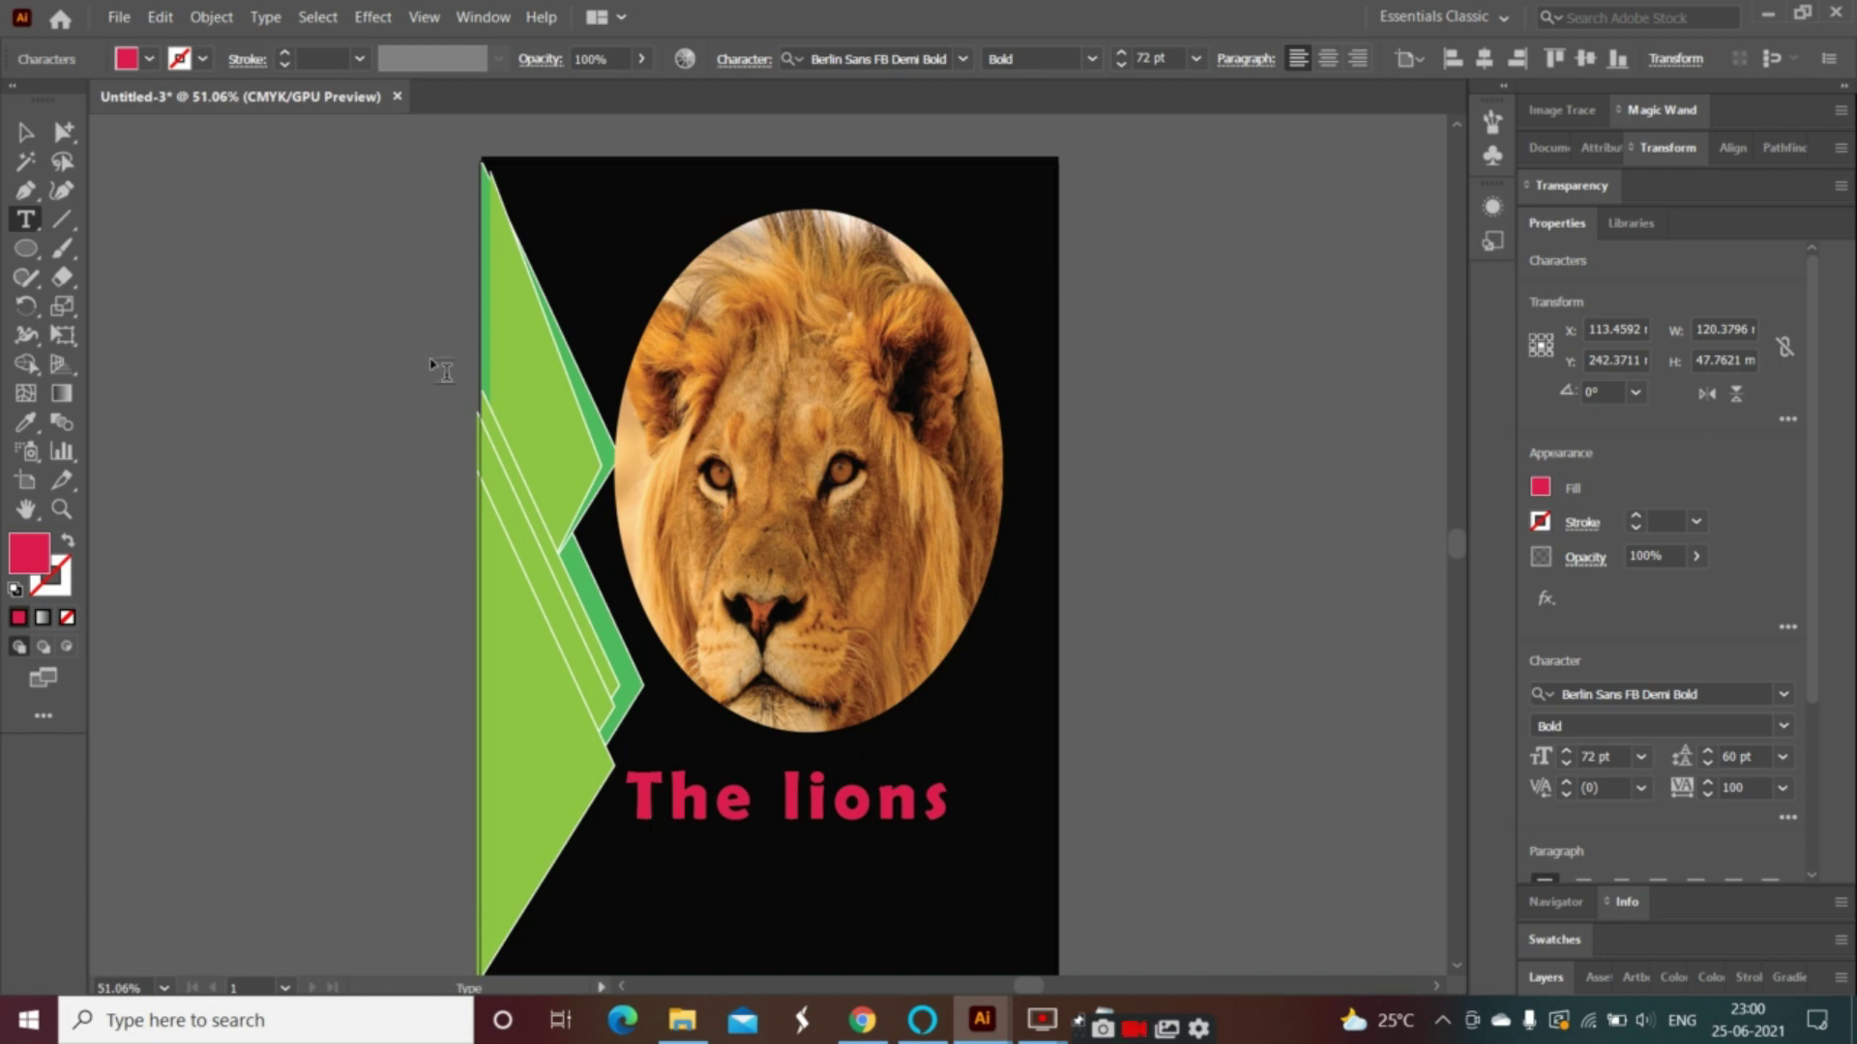
{"action": "left_click", "coordinate": [1203, 61]}
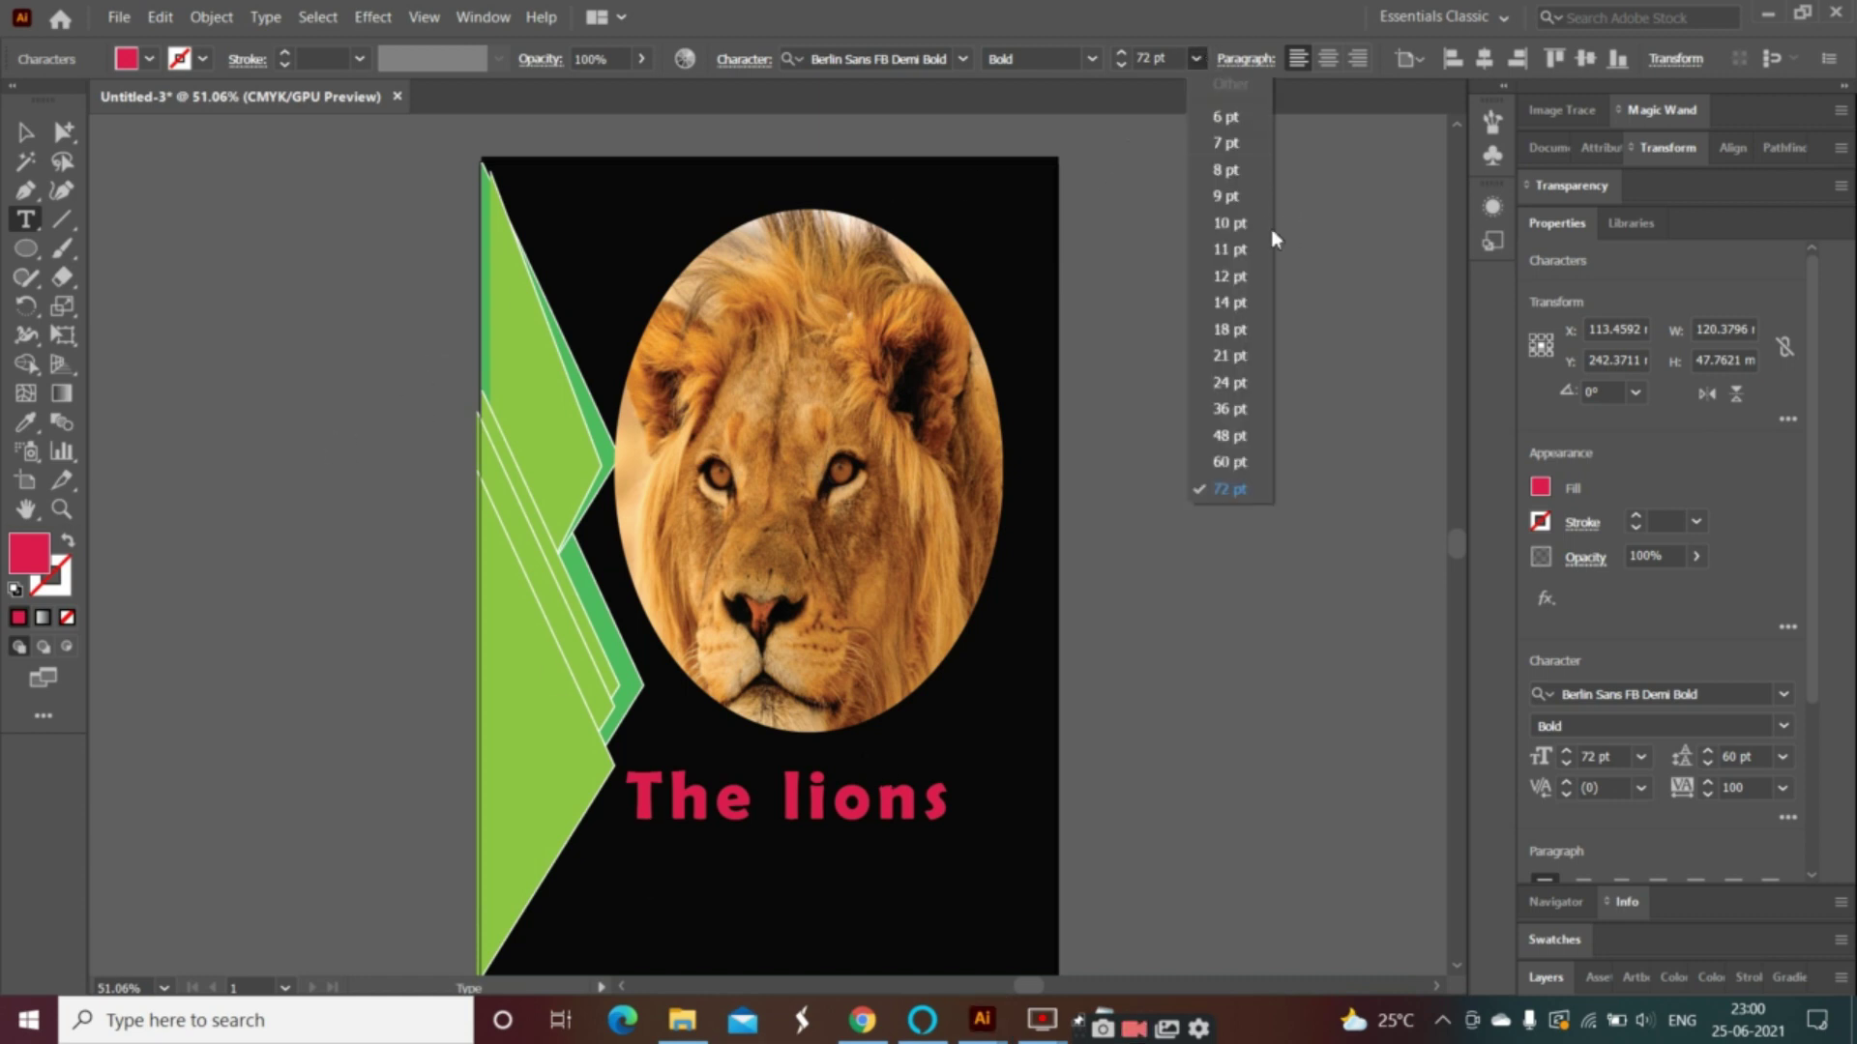
{"action": "left_click", "coordinate": [1228, 257]}
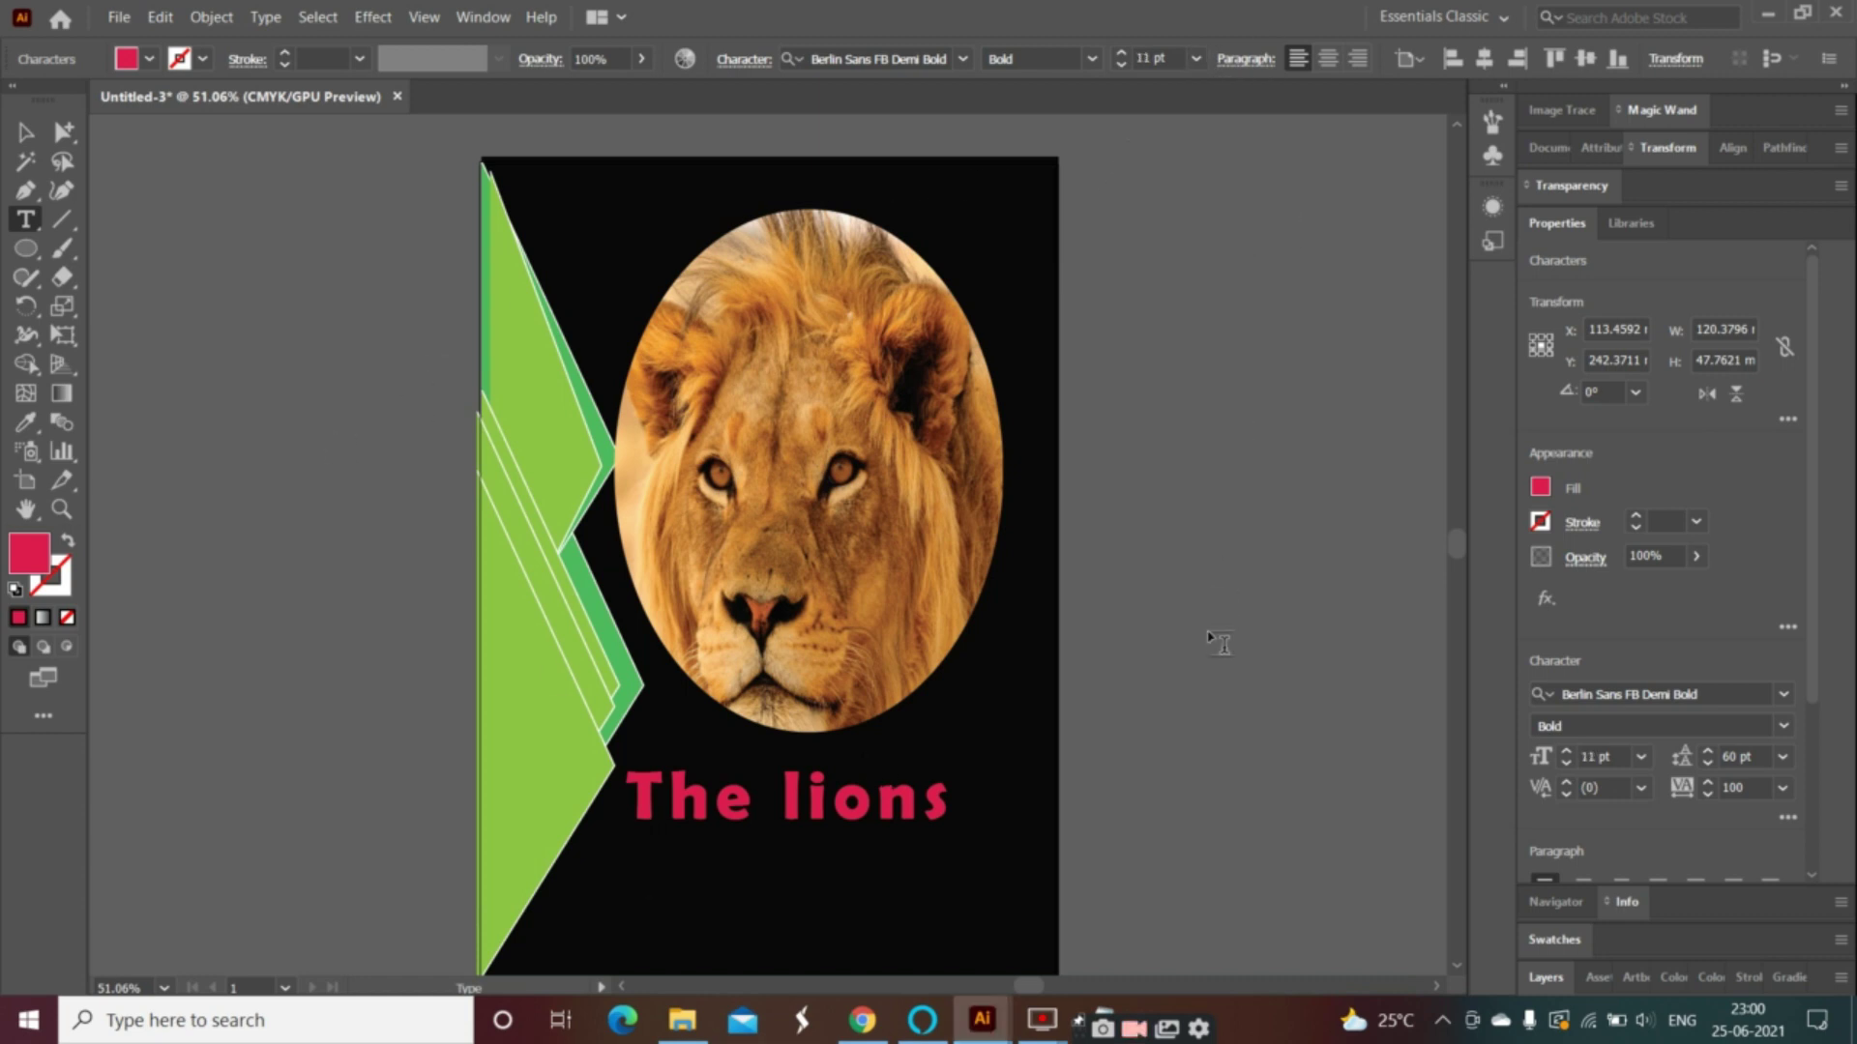
{"action": "type", "text": "The"}
{"action": "key", "text": "BackSpace"}
{"action": "type", "text": "Real Fie"}
- Set the "The Real Fighters" line to 24 pt and finish editing the text
{"action": "left_click_drag", "start_coordinate": [653, 872], "coordinate": [759, 871]}
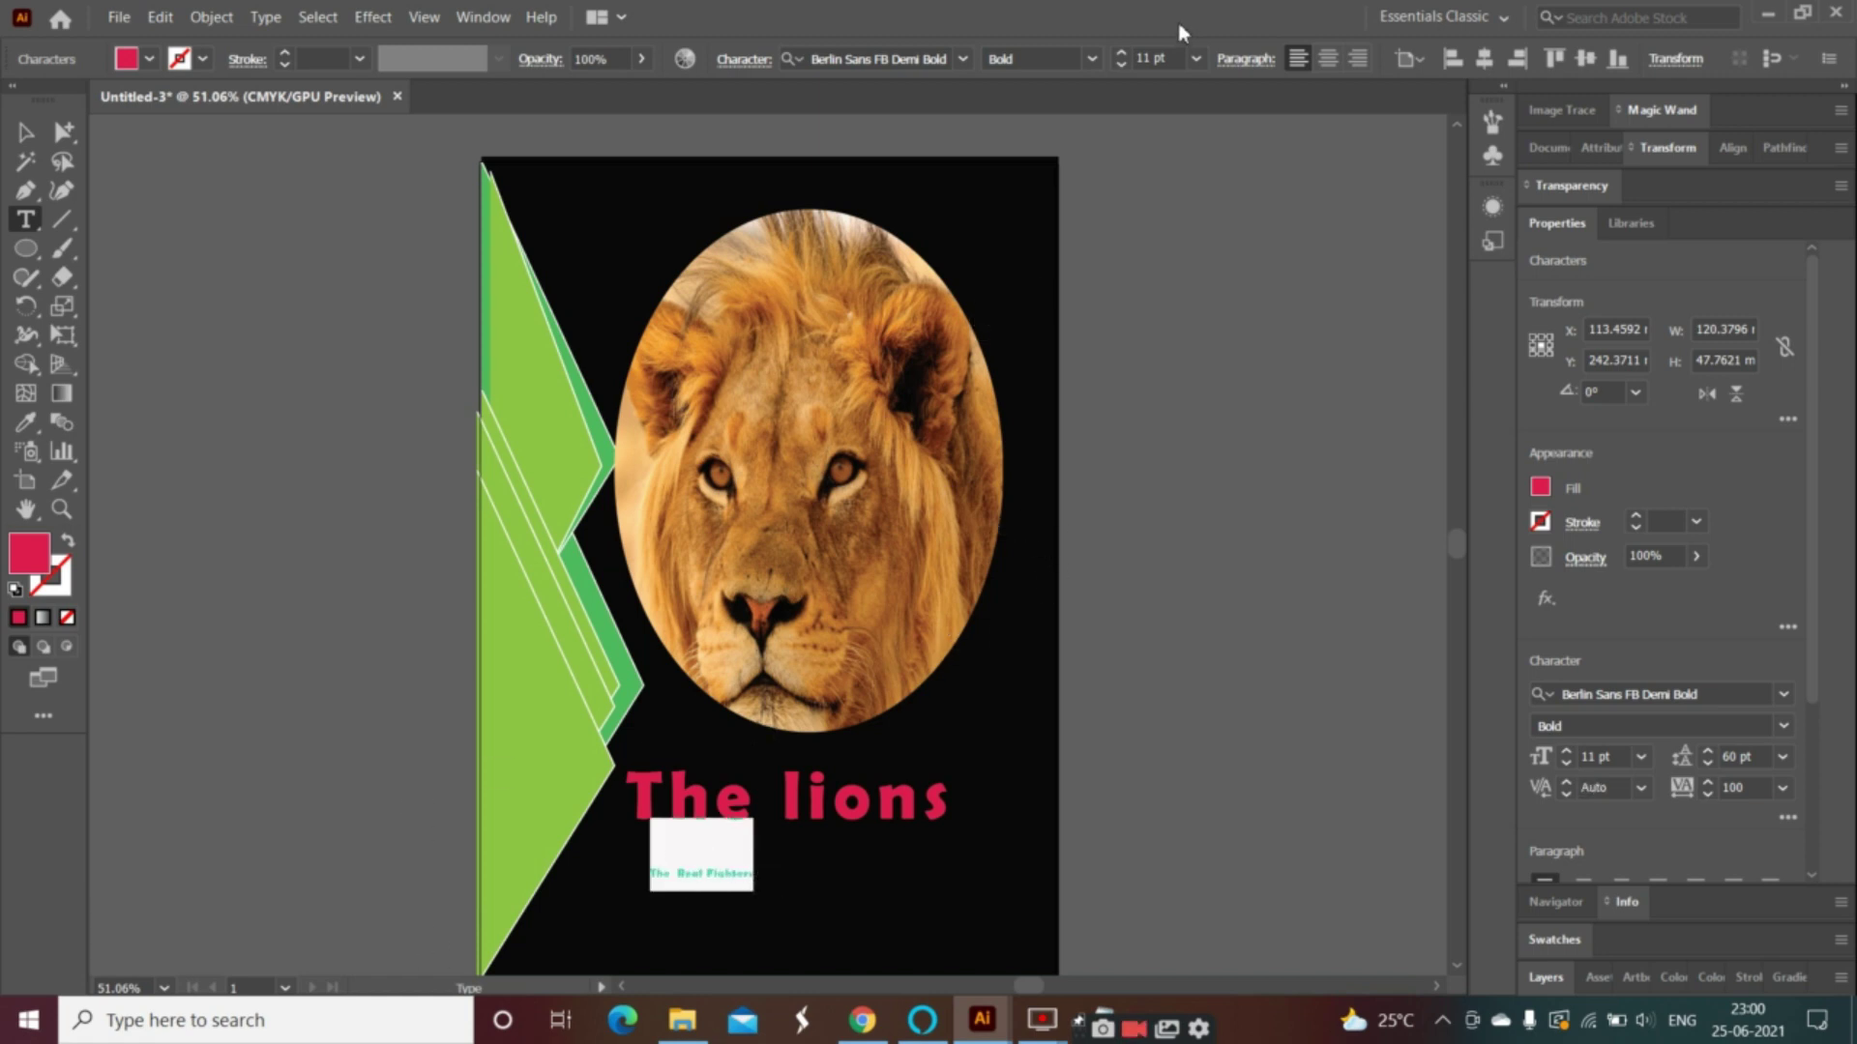
{"action": "left_click", "coordinate": [1197, 59]}
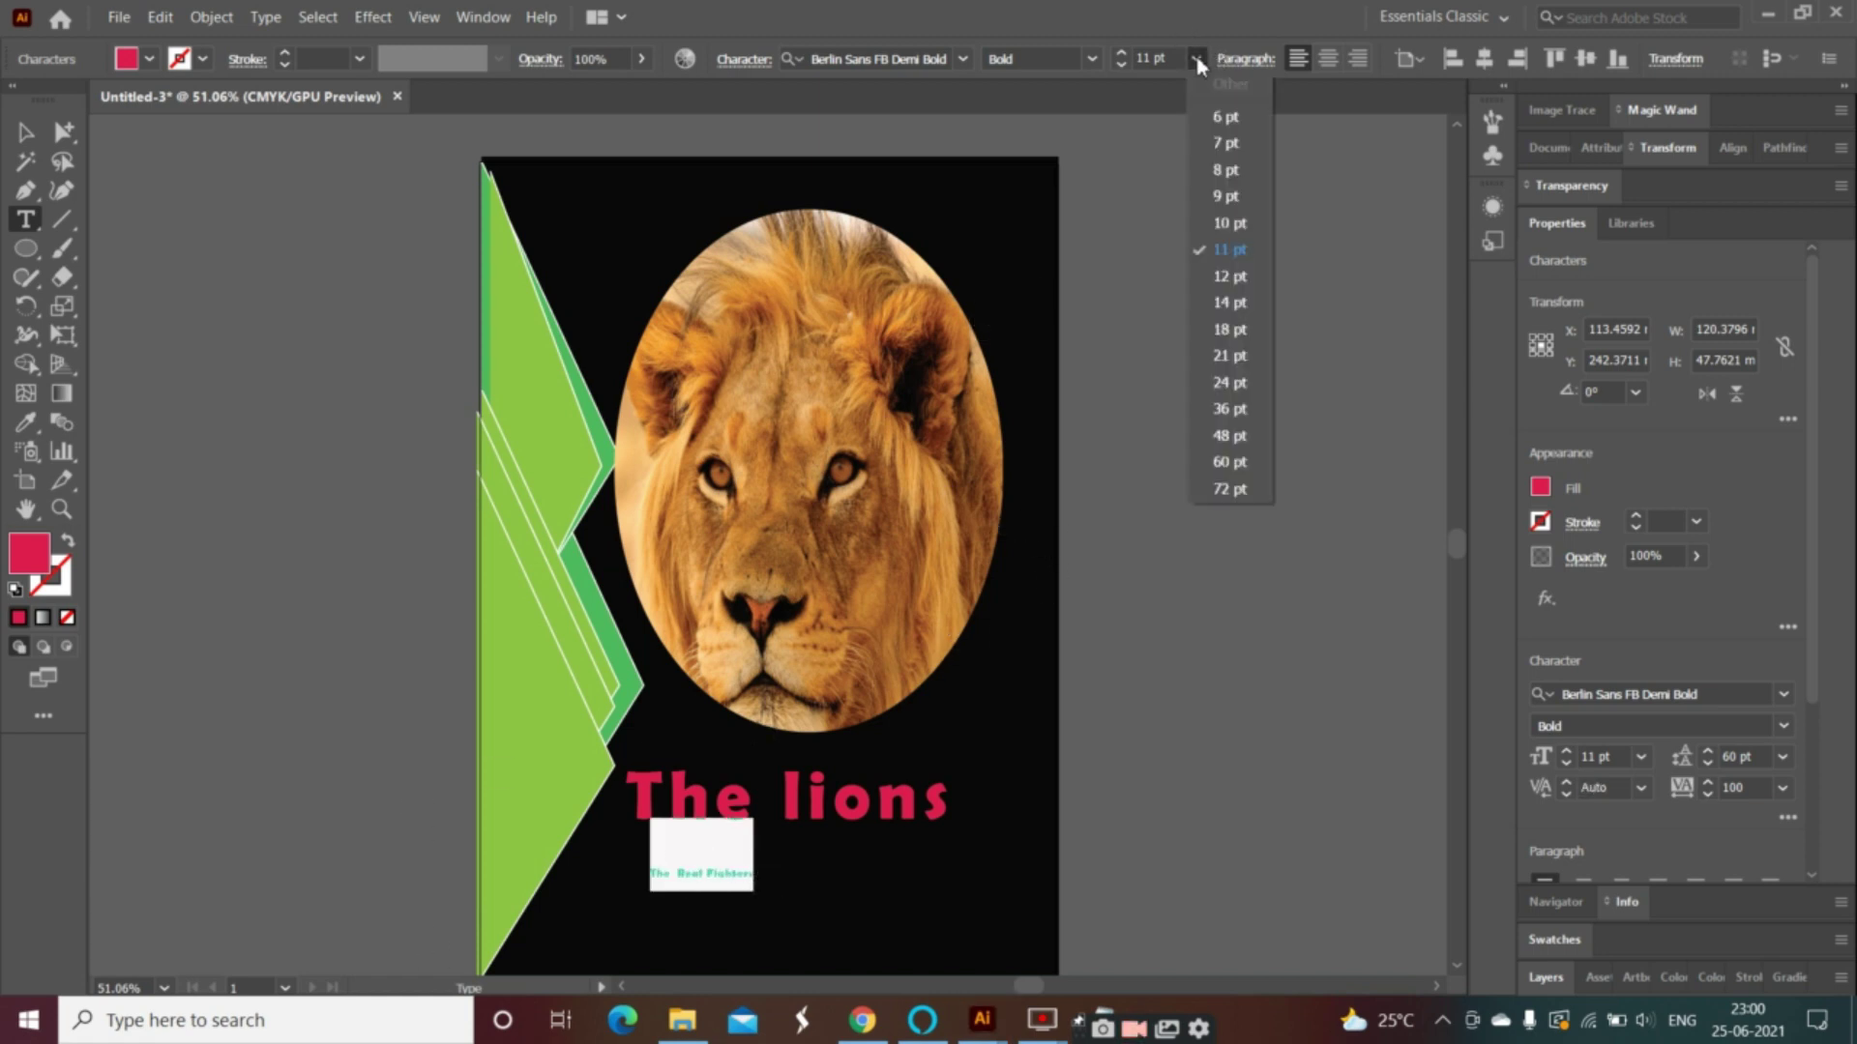
{"action": "left_click", "coordinate": [1239, 385]}
{"action": "left_click", "coordinate": [947, 849]}
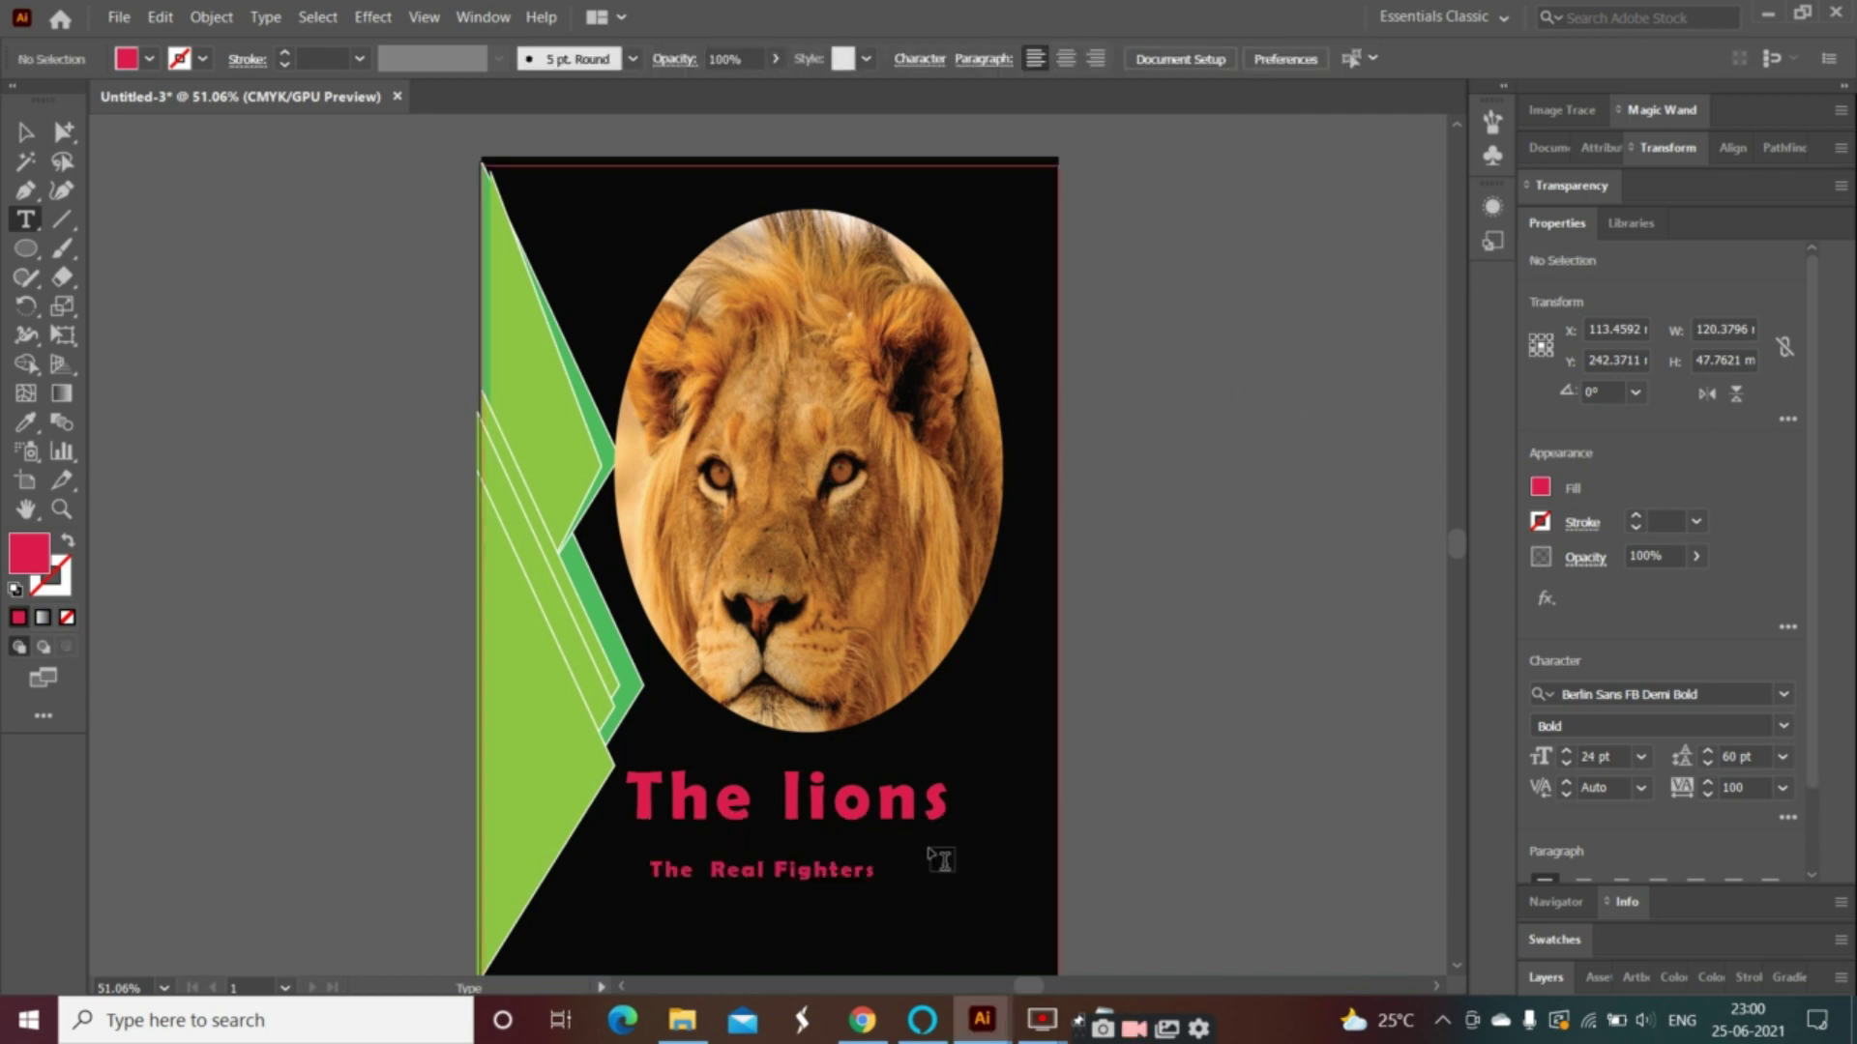
{"action": "left_click", "coordinate": [1308, 523]}
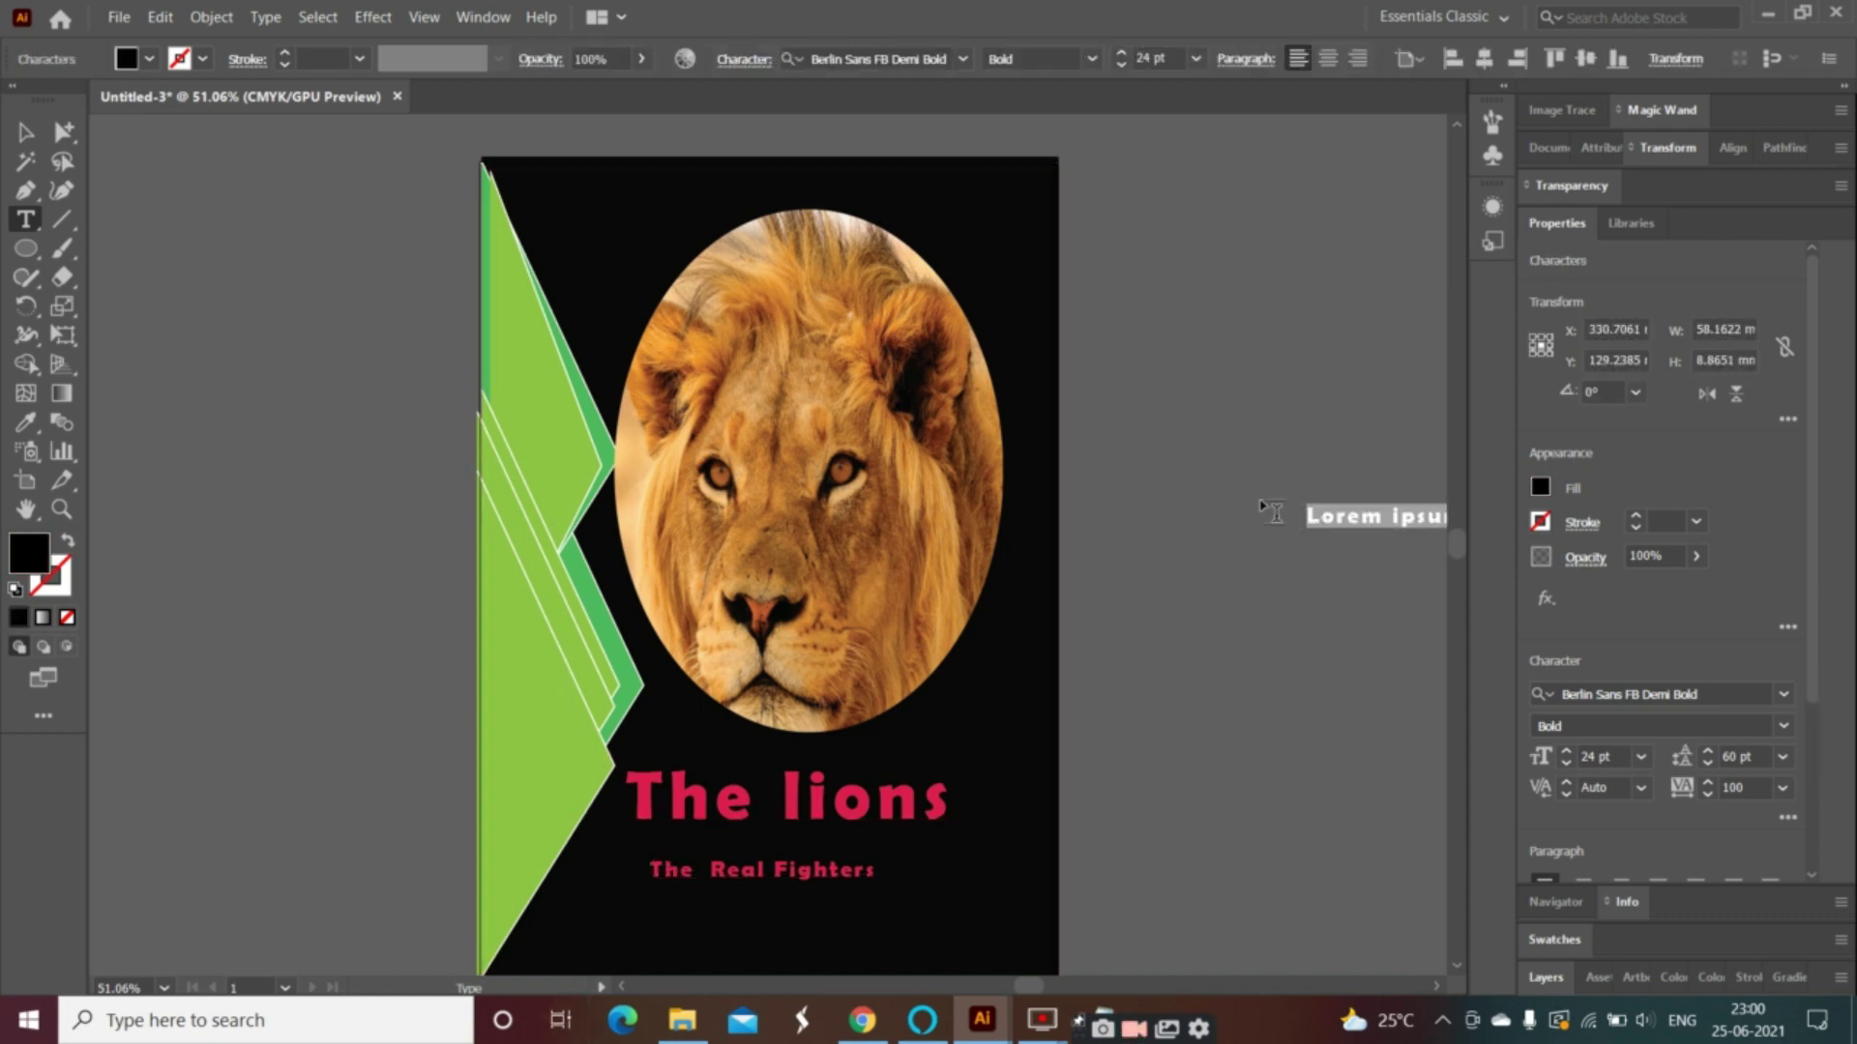
{"action": "left_click", "coordinate": [950, 960]}
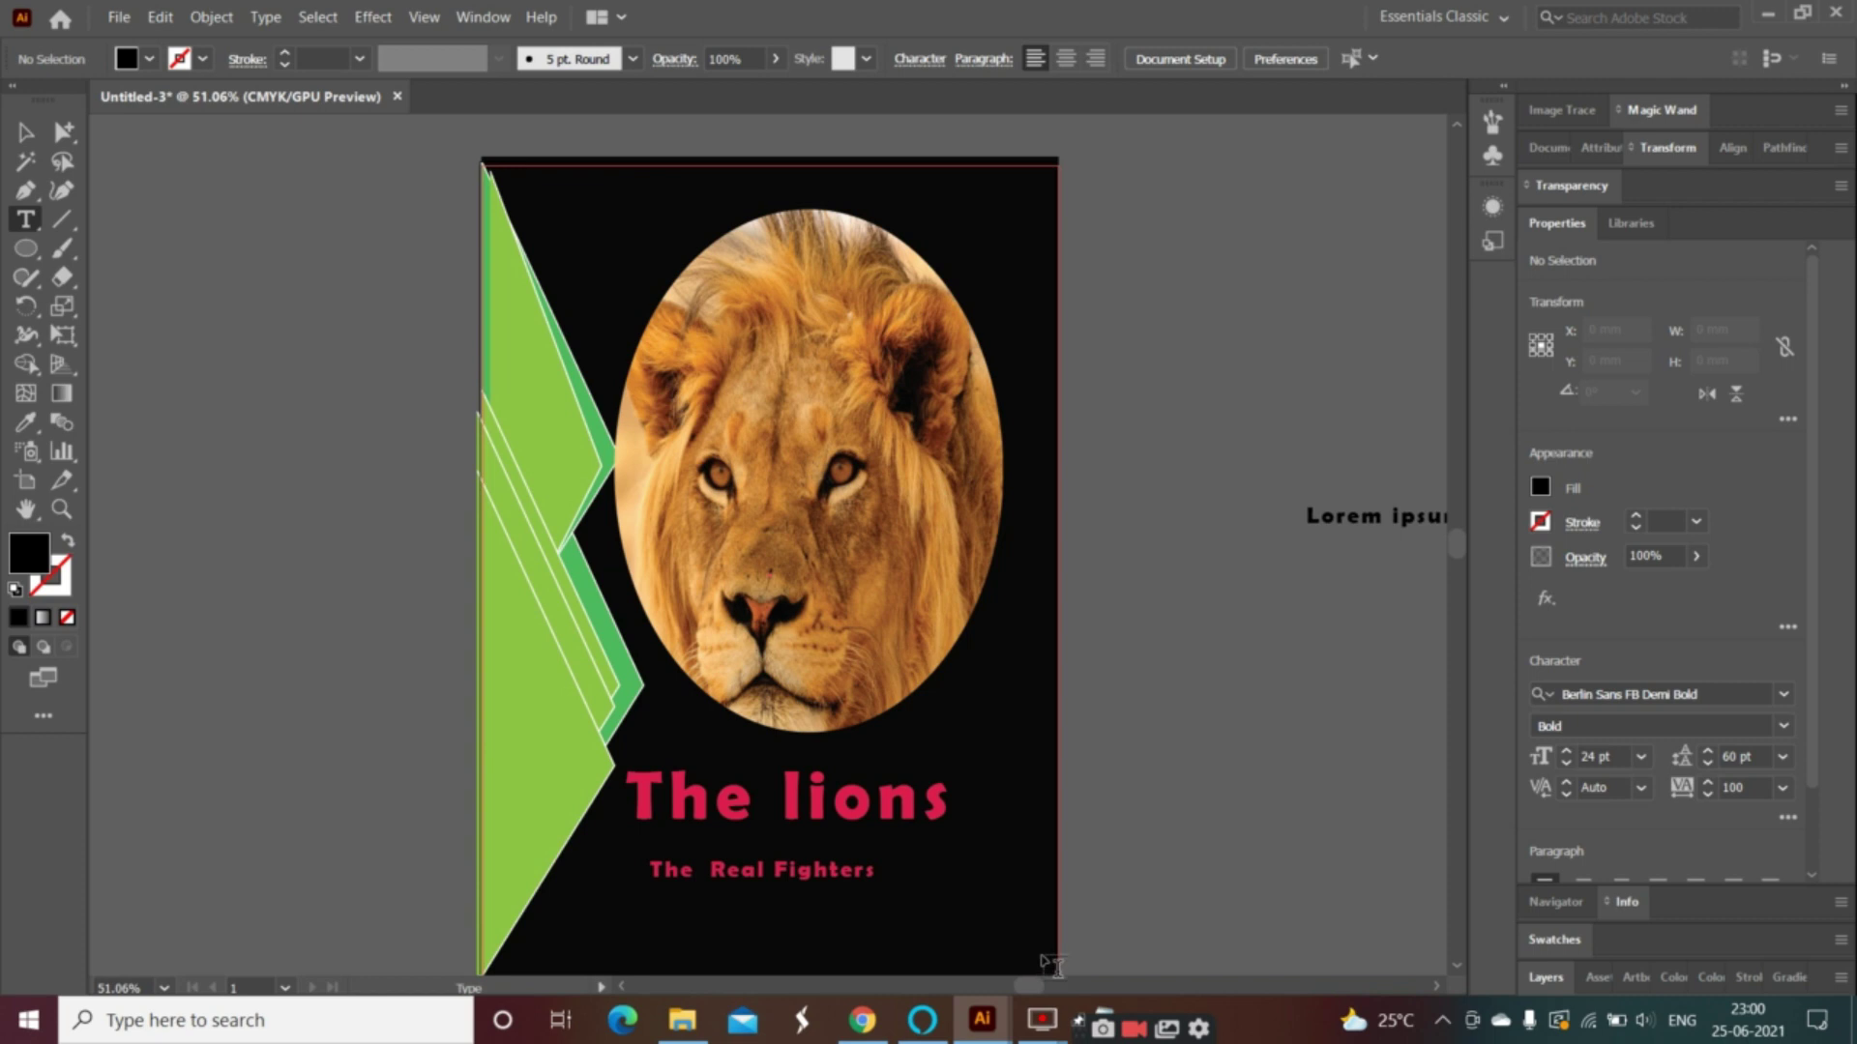
{"action": "scroll", "coordinate": [1018, 907], "scroll_direction": "down", "scroll_amount": 1}
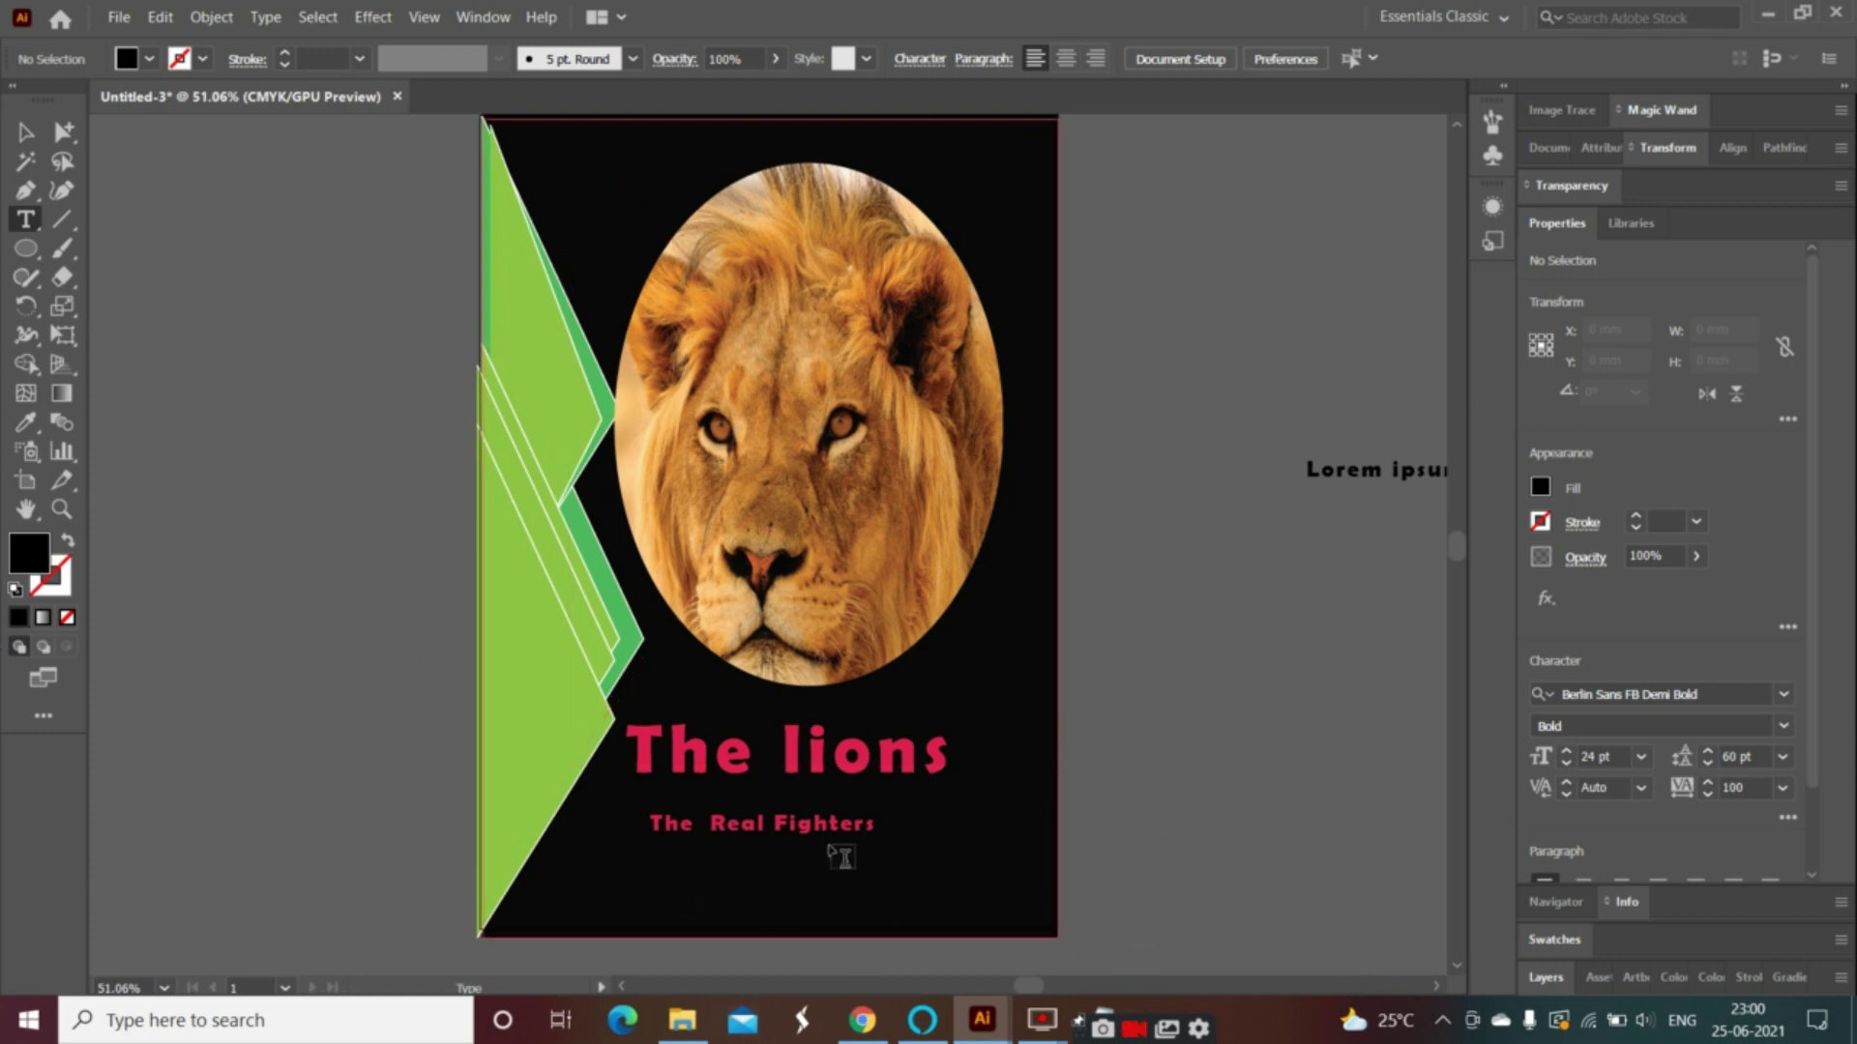
- Create a new portrait A4 document, 210 × 297 mm in CMYK, and activate the Star tool
{"action": "right_click", "coordinate": [38, 255]}
{"action": "left_click", "coordinate": [119, 16]}
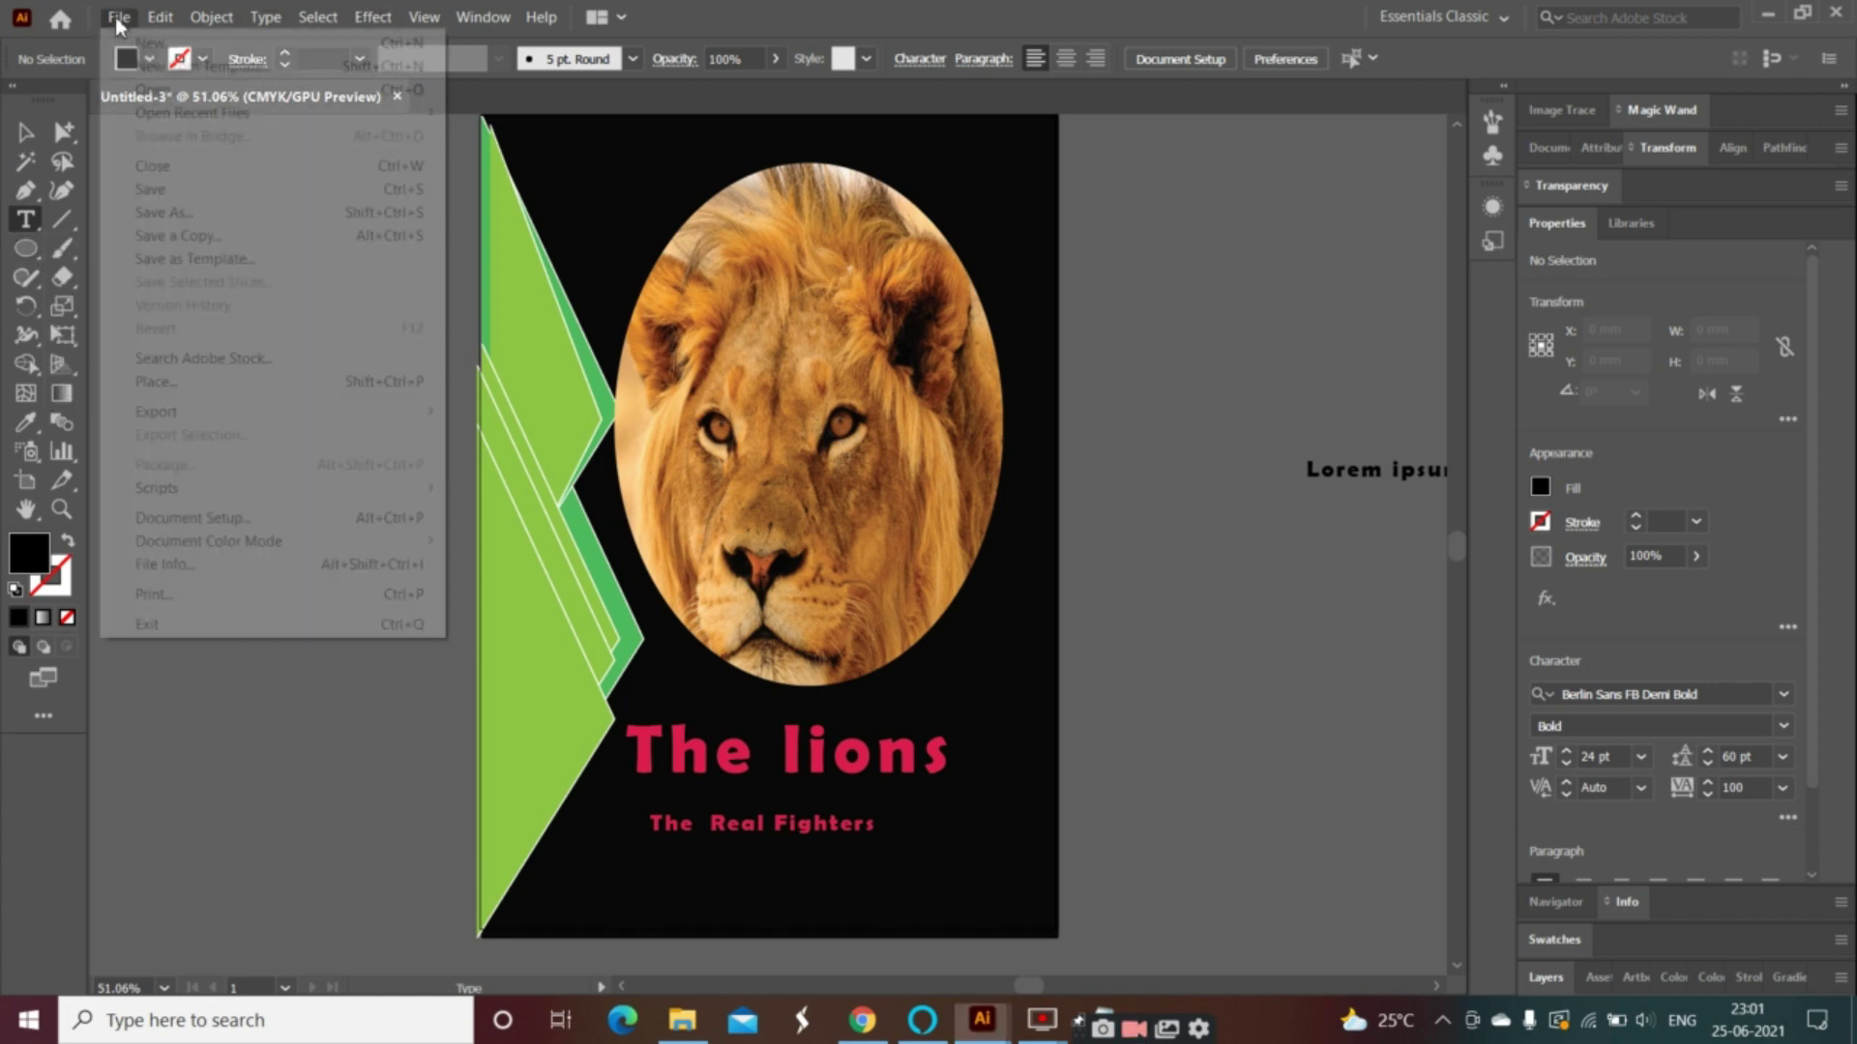
{"action": "left_click", "coordinate": [165, 39]}
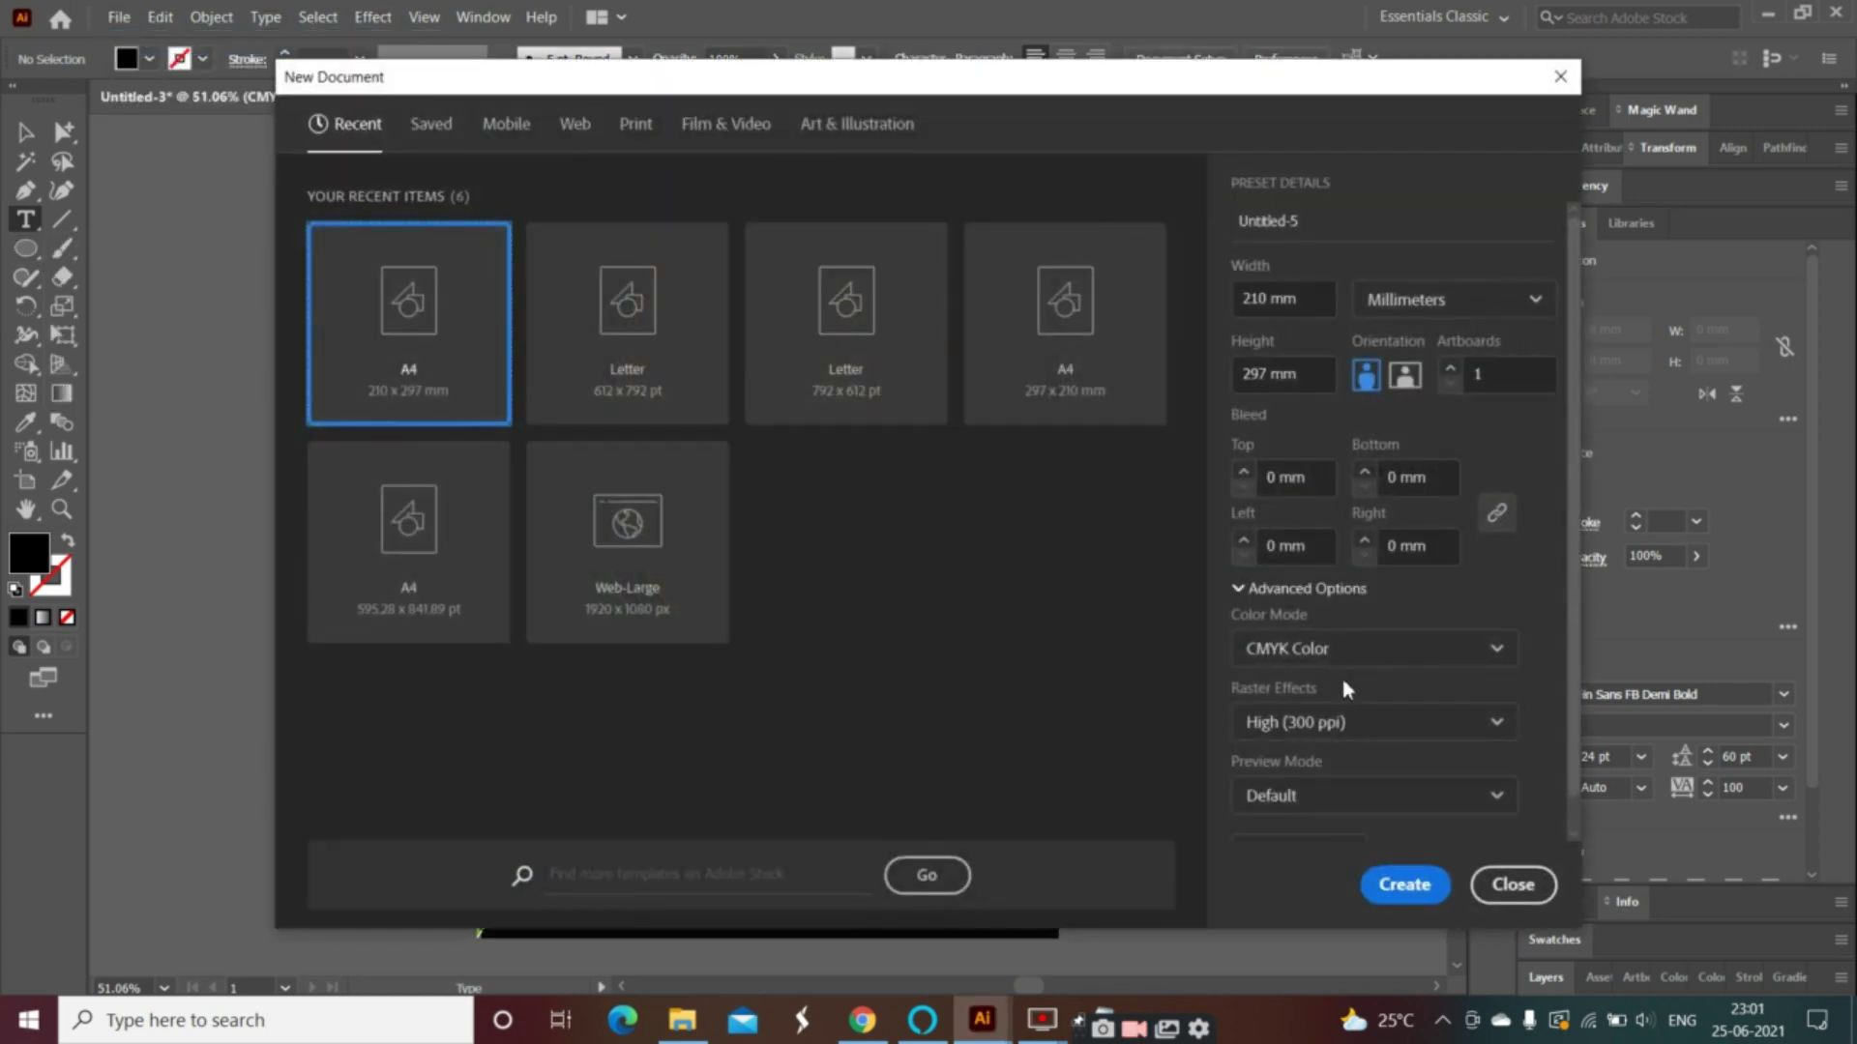
{"action": "left_click", "coordinate": [1408, 876]}
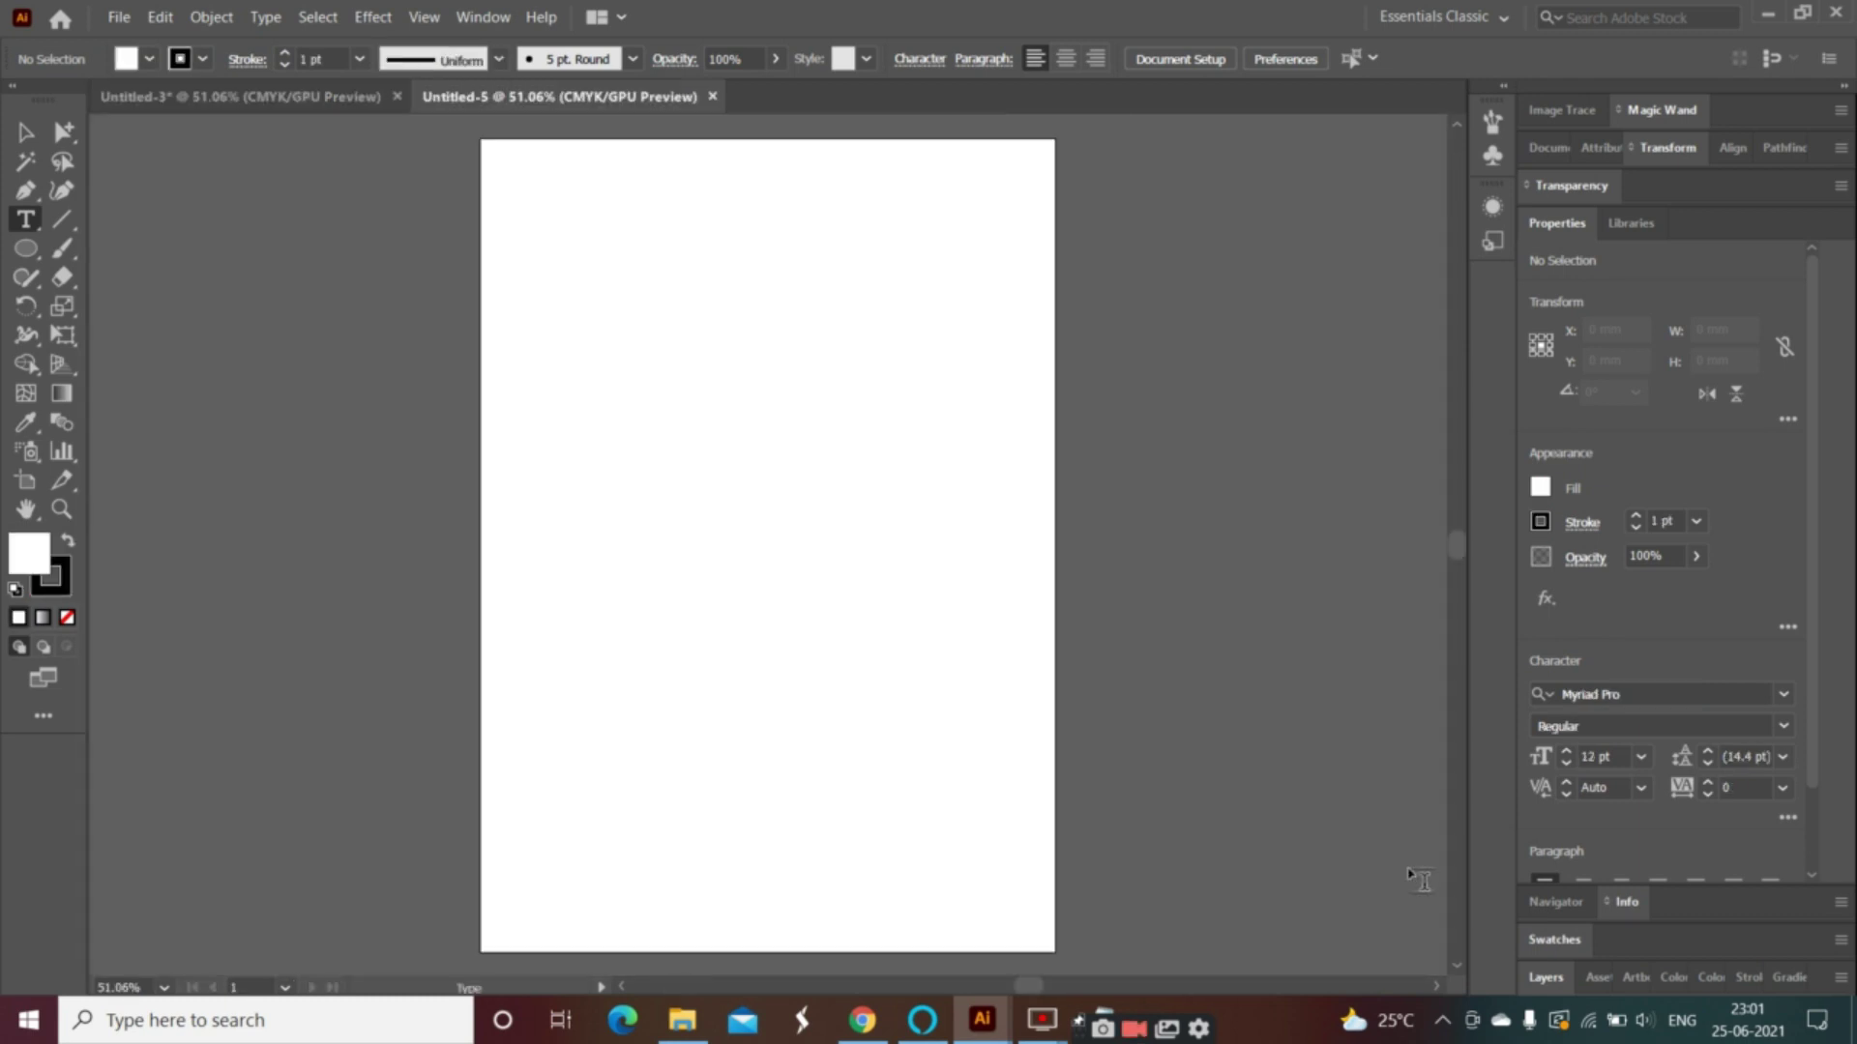
{"action": "left_click", "coordinate": [21, 253]}
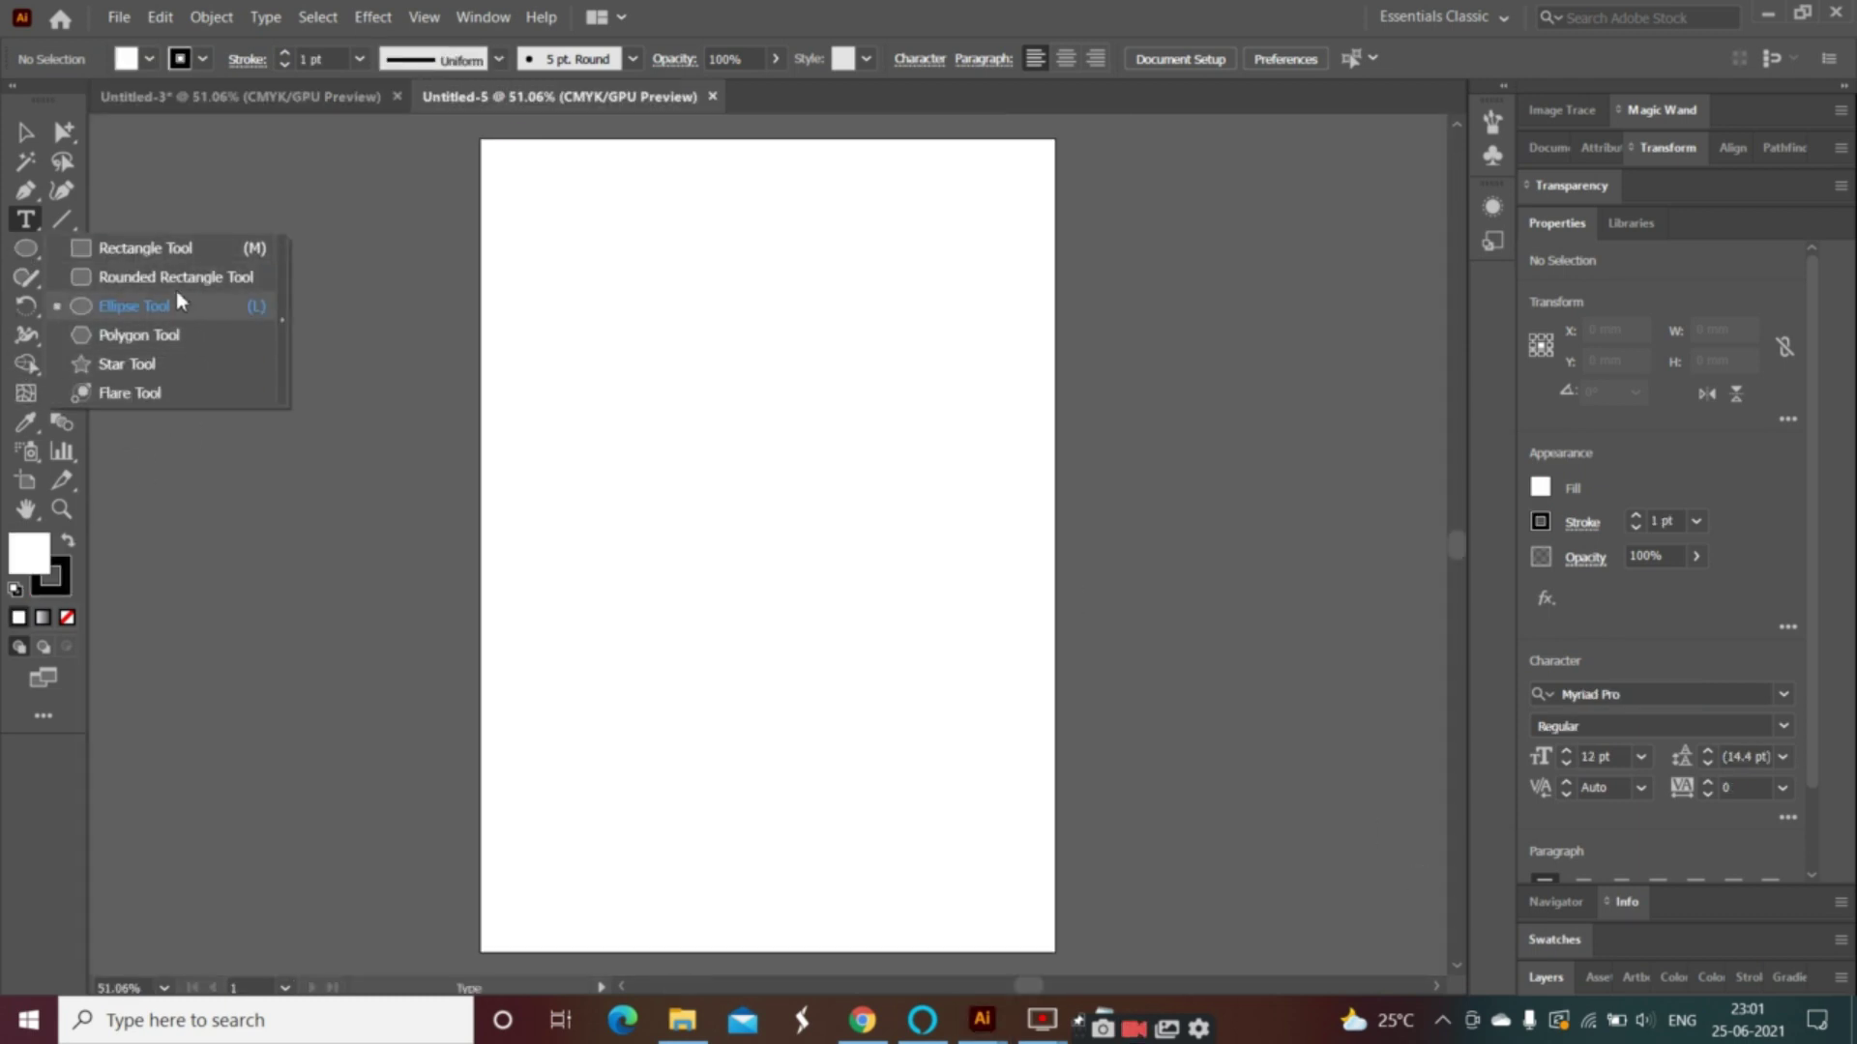
{"action": "left_click", "coordinate": [152, 364]}
{"action": "left_click_drag", "start_coordinate": [665, 319], "coordinate": [971, 709]}
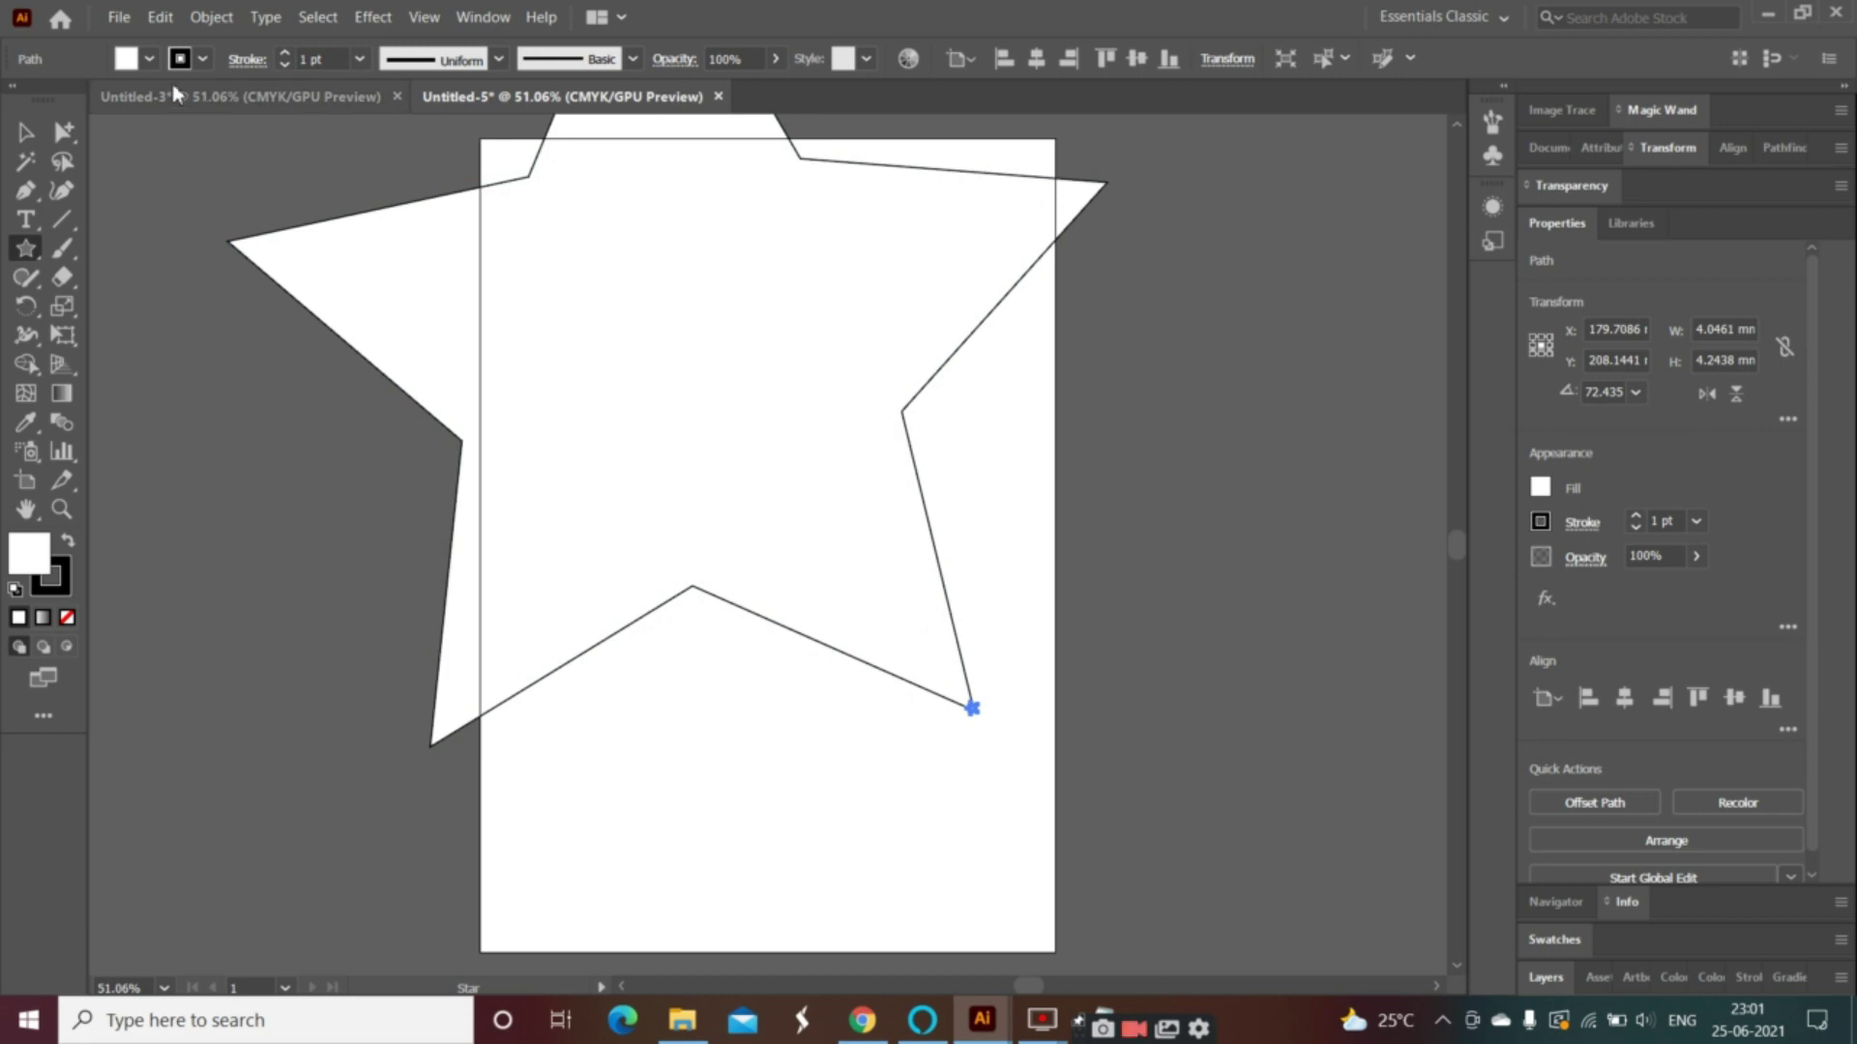
{"action": "key", "text": "ctrl"}
{"action": "key", "text": "ctrl+z"}
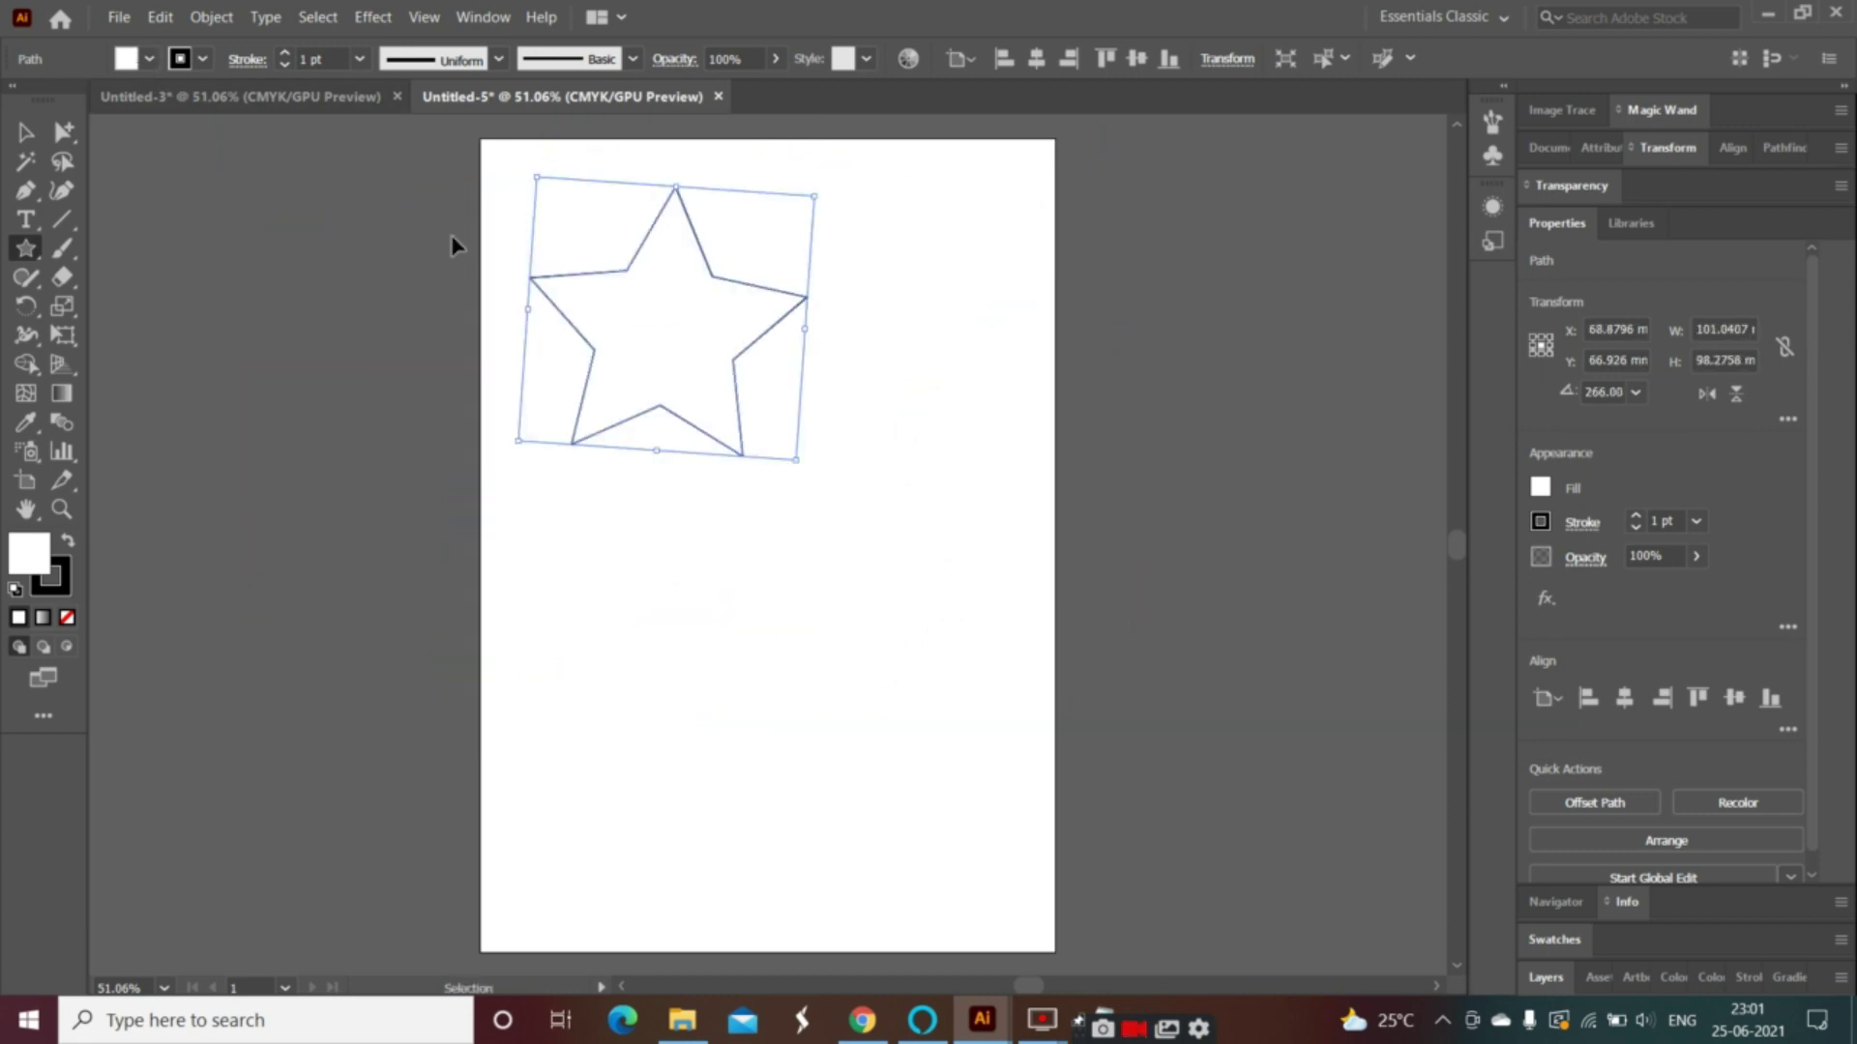
{"action": "key", "text": "ctrl+z"}
- Draw a five-pointed star on the artboard and enlarge it to about 232 by 234 mm over the lower part of the page
{"action": "left_click_drag", "start_coordinate": [617, 324], "coordinate": [863, 558]}
{"action": "left_click", "coordinate": [27, 132]}
{"action": "left_click_drag", "start_coordinate": [651, 354], "coordinate": [716, 460]}
{"action": "left_click_drag", "start_coordinate": [842, 400], "coordinate": [905, 542]}
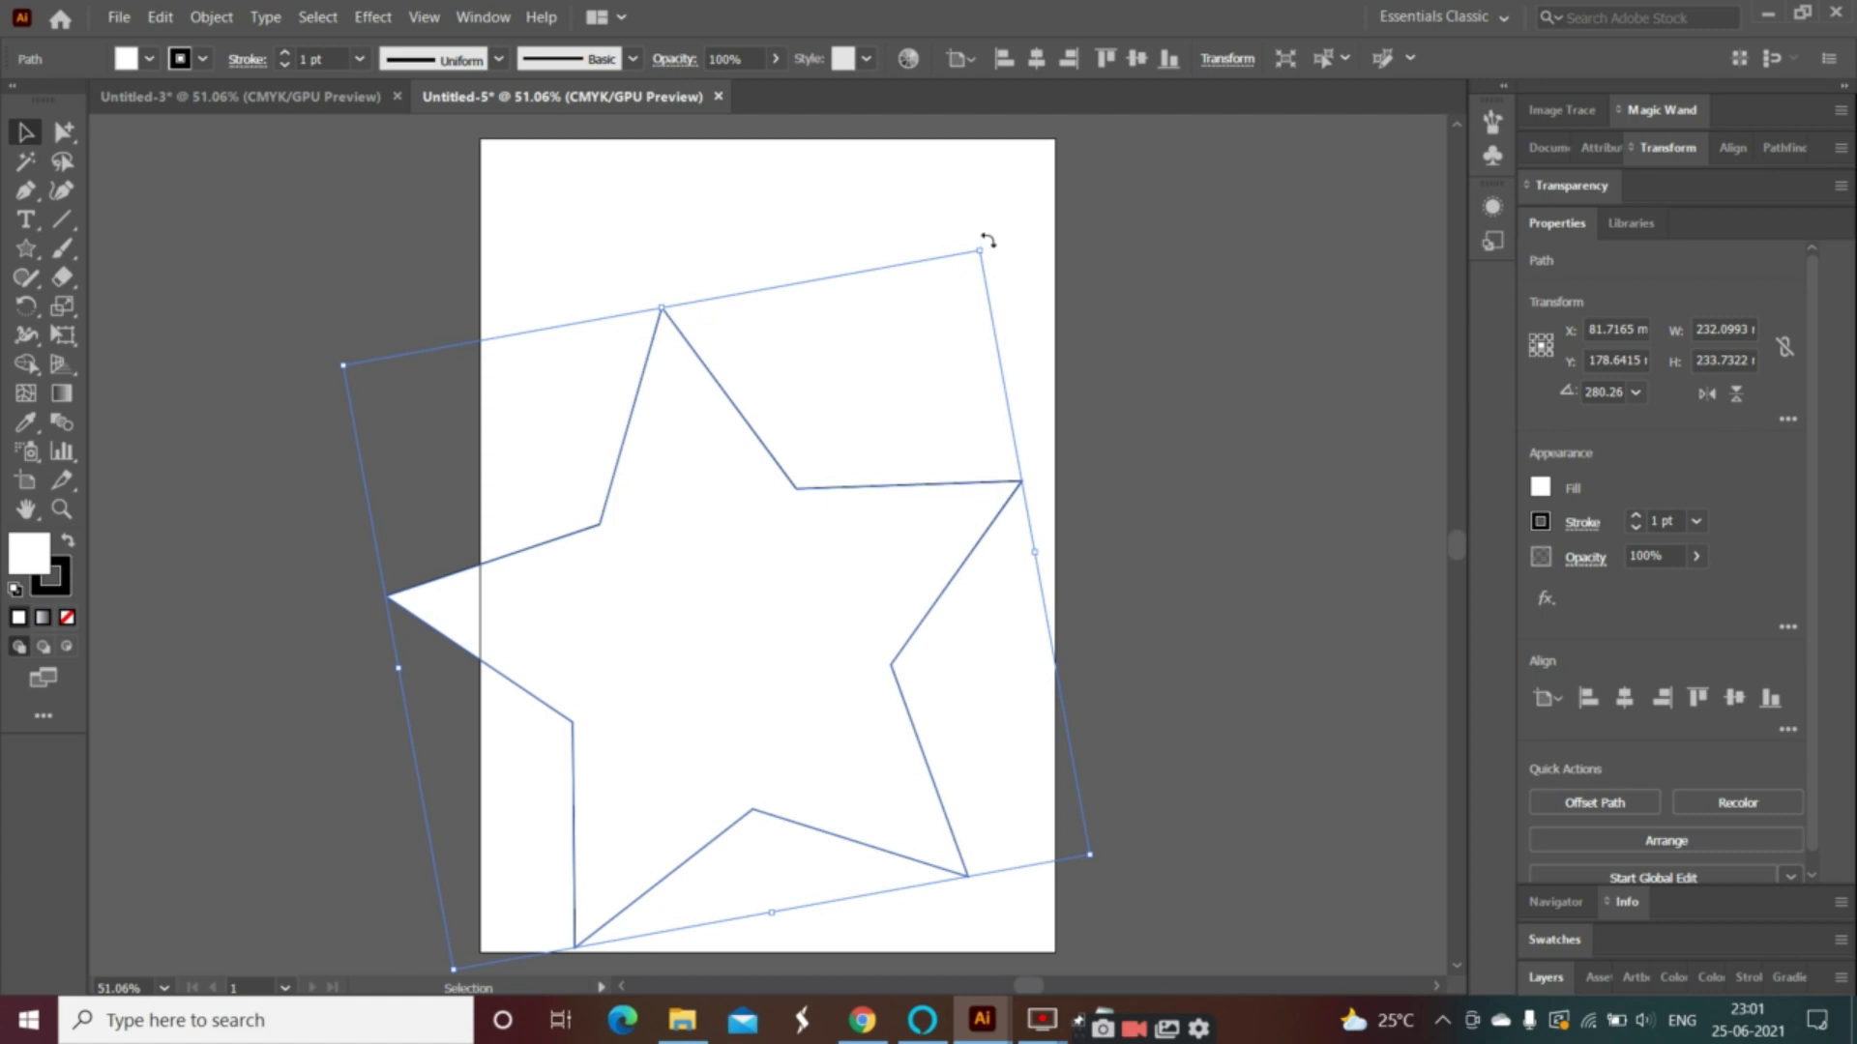
- Rotate the star nearly upright to about 269° and position it at about X 97 mm, Y 173 mm
{"action": "left_click_drag", "start_coordinate": [984, 240], "coordinate": [1035, 277]}
{"action": "left_click_drag", "start_coordinate": [727, 546], "coordinate": [719, 570]}
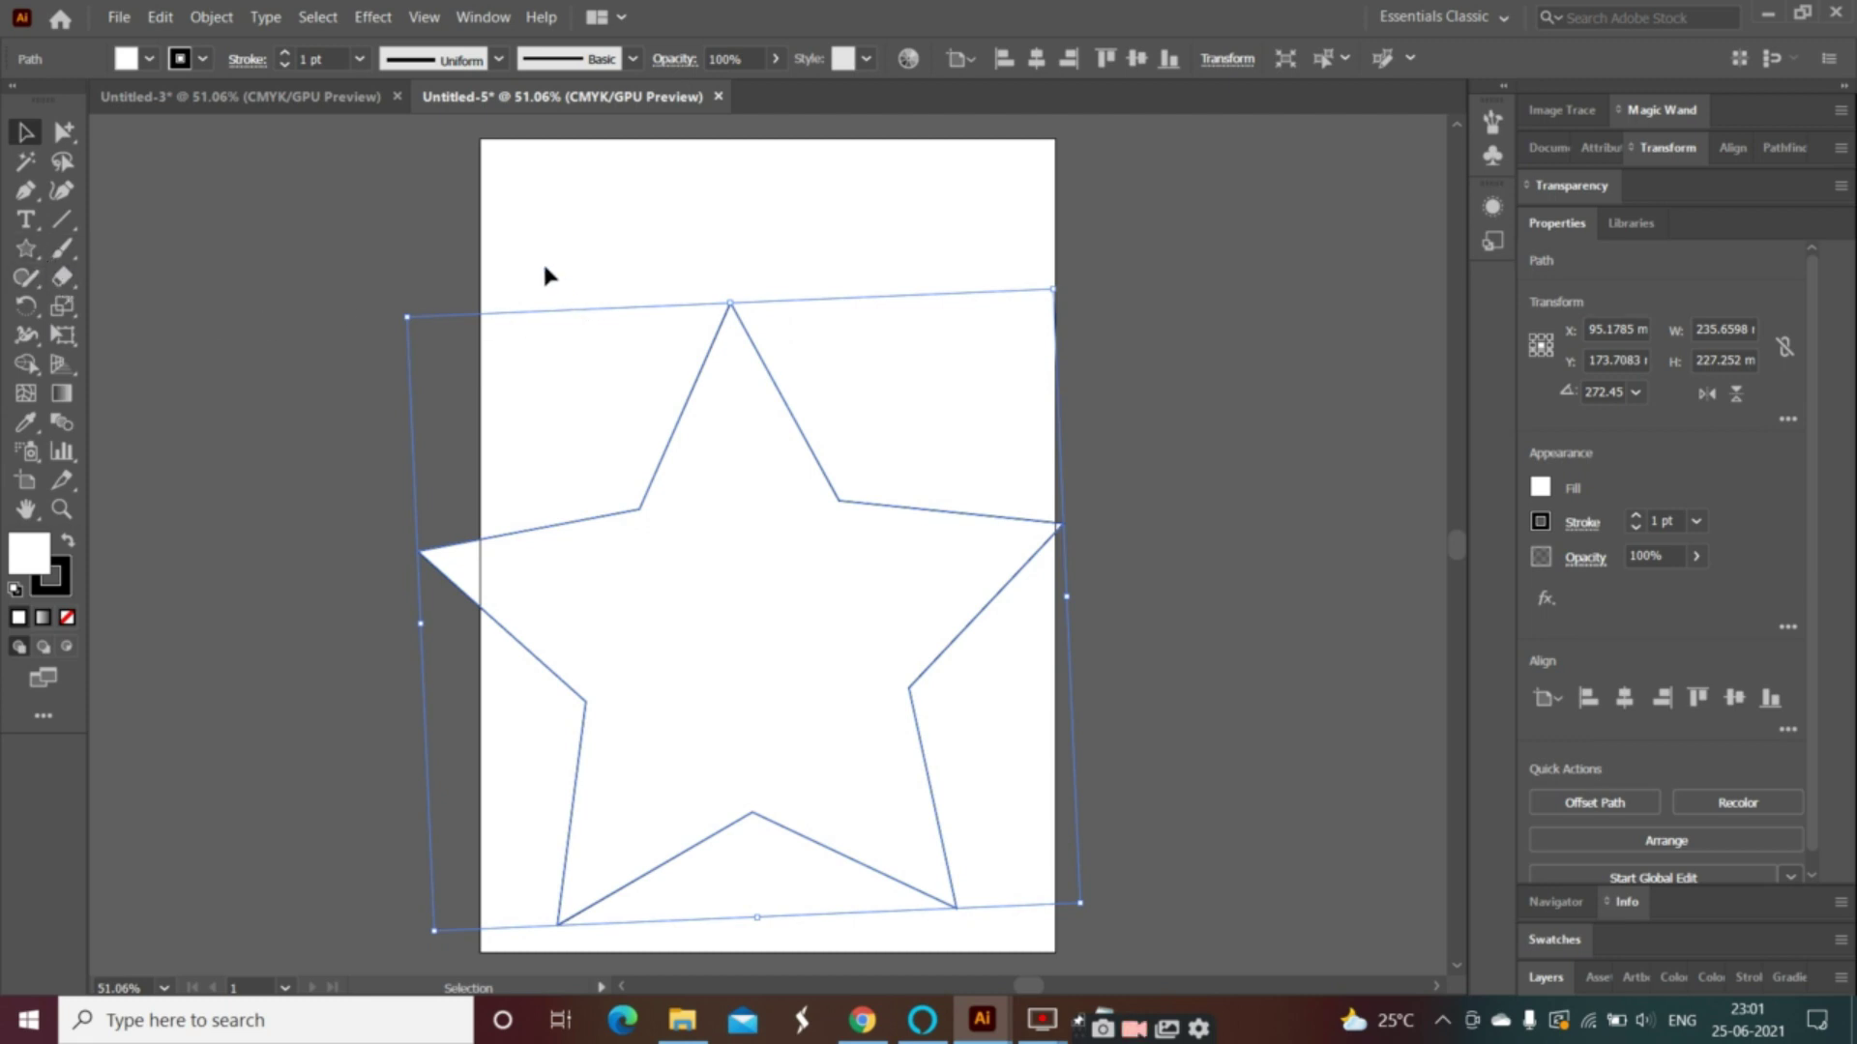
{"action": "mouse_move", "coordinate": [391, 317]}
{"action": "left_mouse_down"}
{"action": "mouse_move", "coordinate": [464, 292]}
{"action": "mouse_move", "coordinate": [416, 290]}
{"action": "left_mouse_up"}
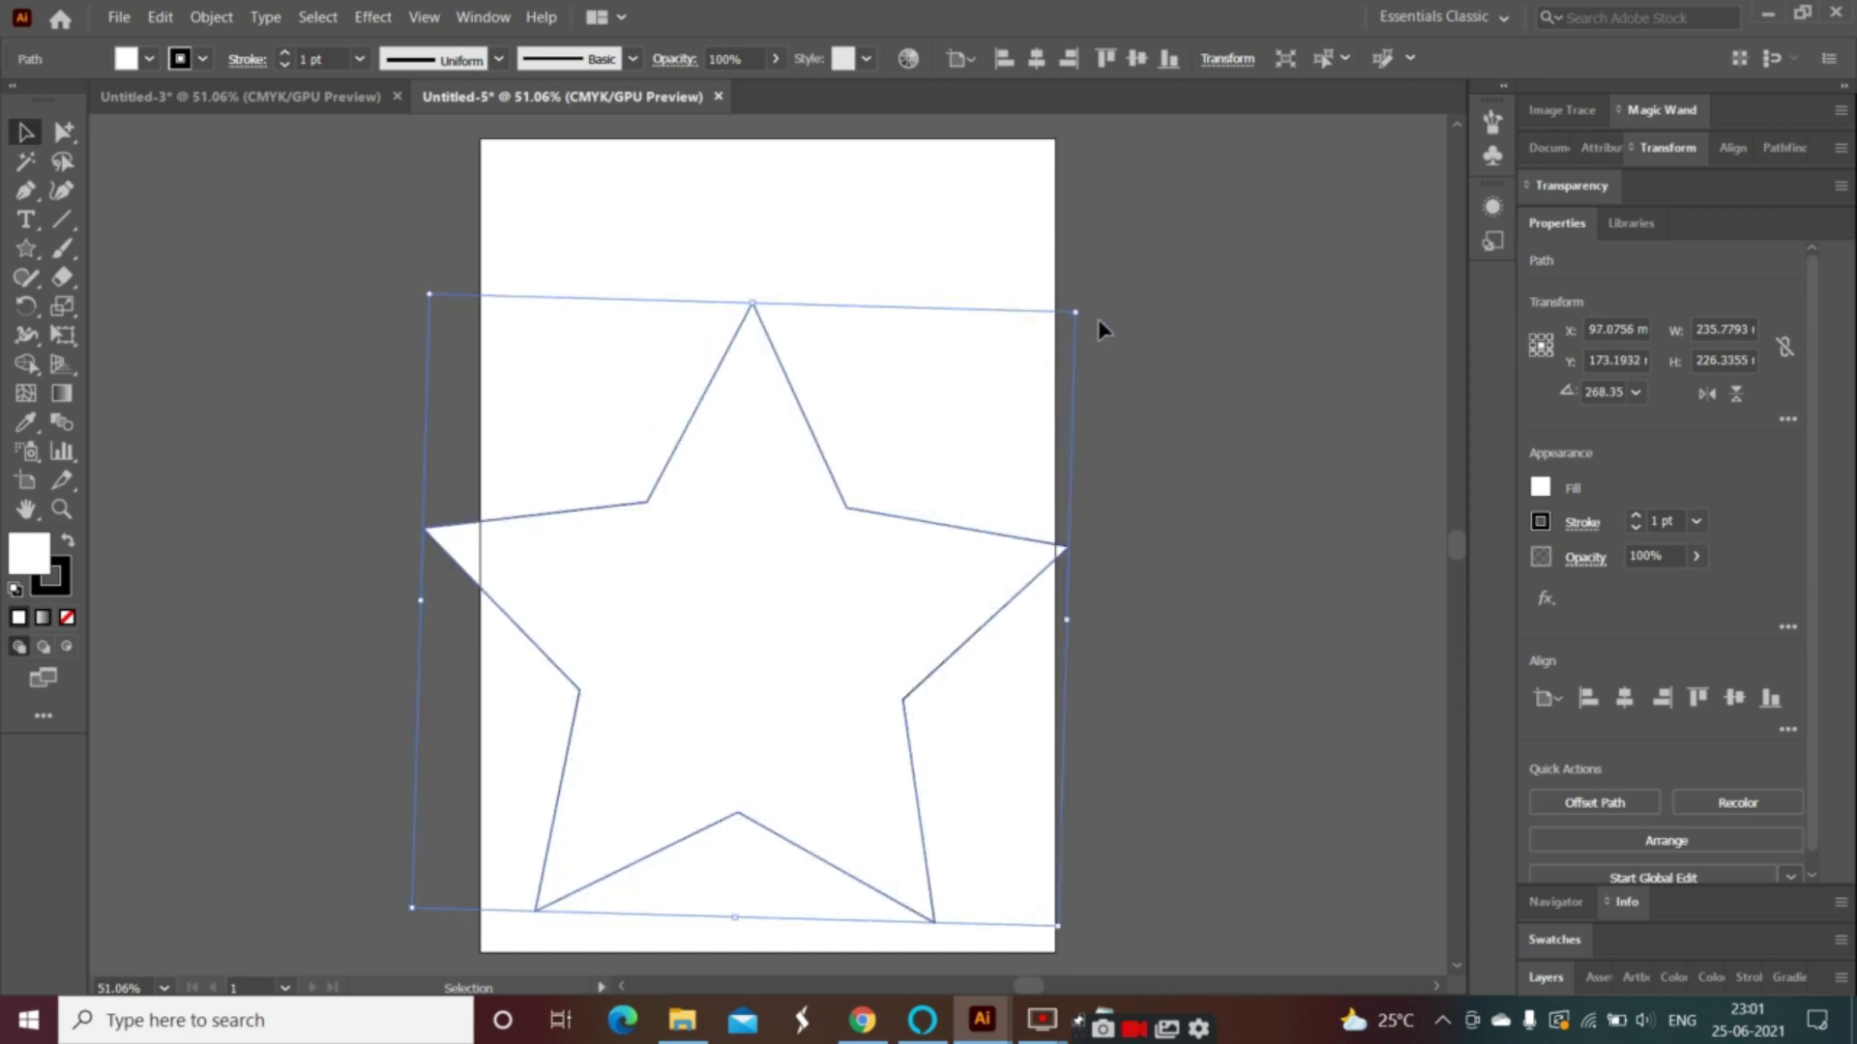
{"action": "left_click_drag", "start_coordinate": [1081, 312], "coordinate": [1077, 304]}
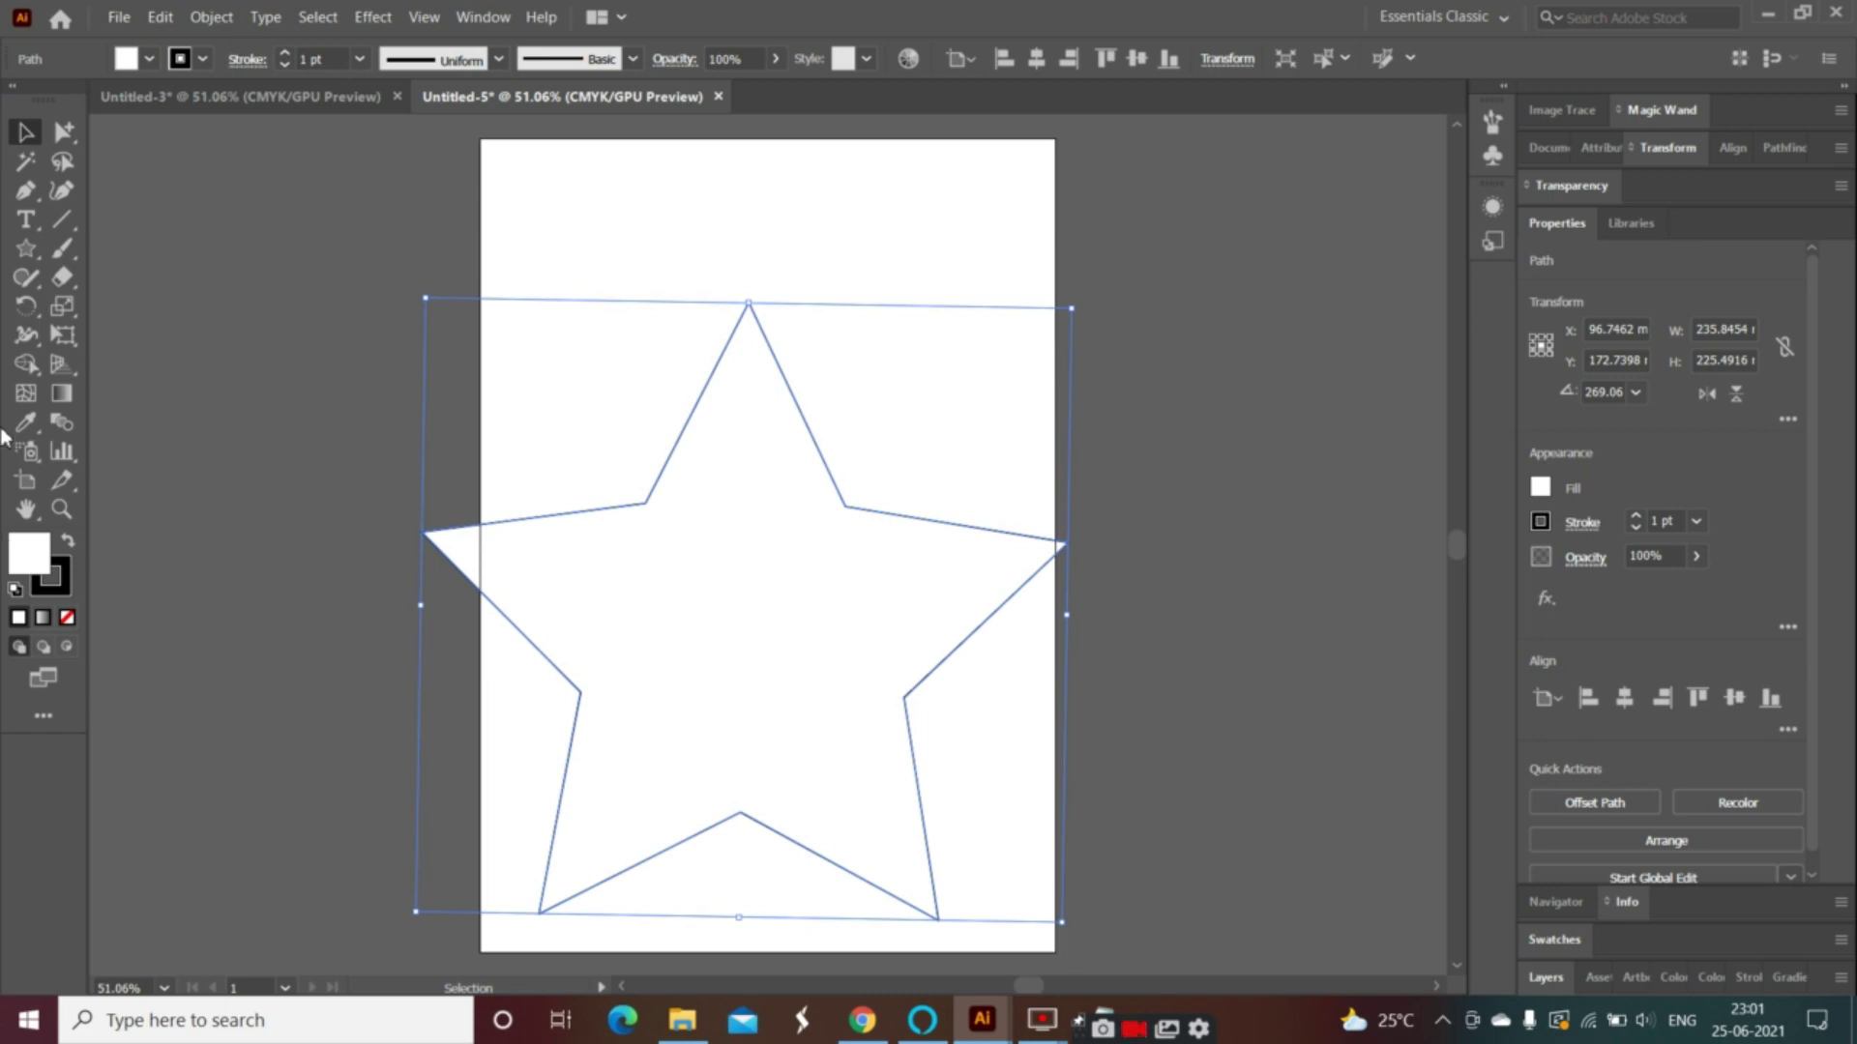
- Place the gold texture image 96363c9337b2d1aad24323b1d9efda72 from the Desktop over the star
{"action": "left_click", "coordinate": [118, 17]}
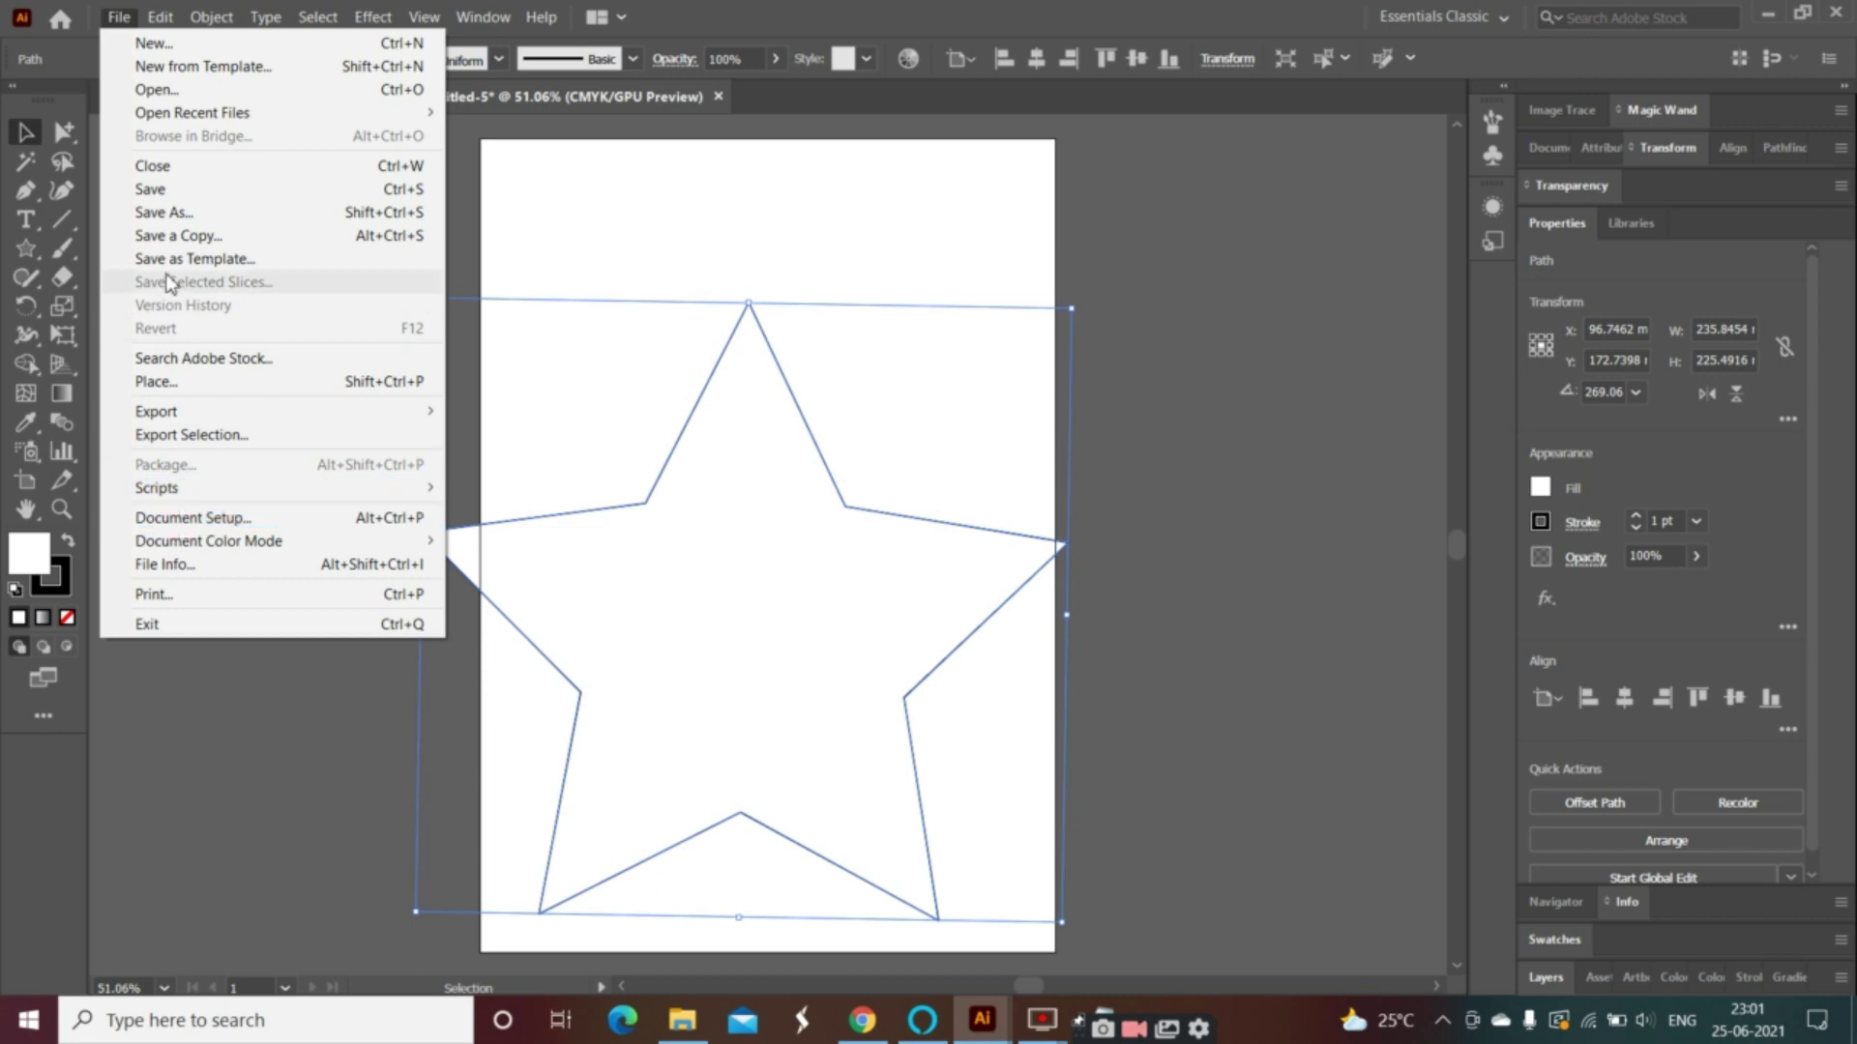
{"action": "left_click", "coordinate": [141, 383]}
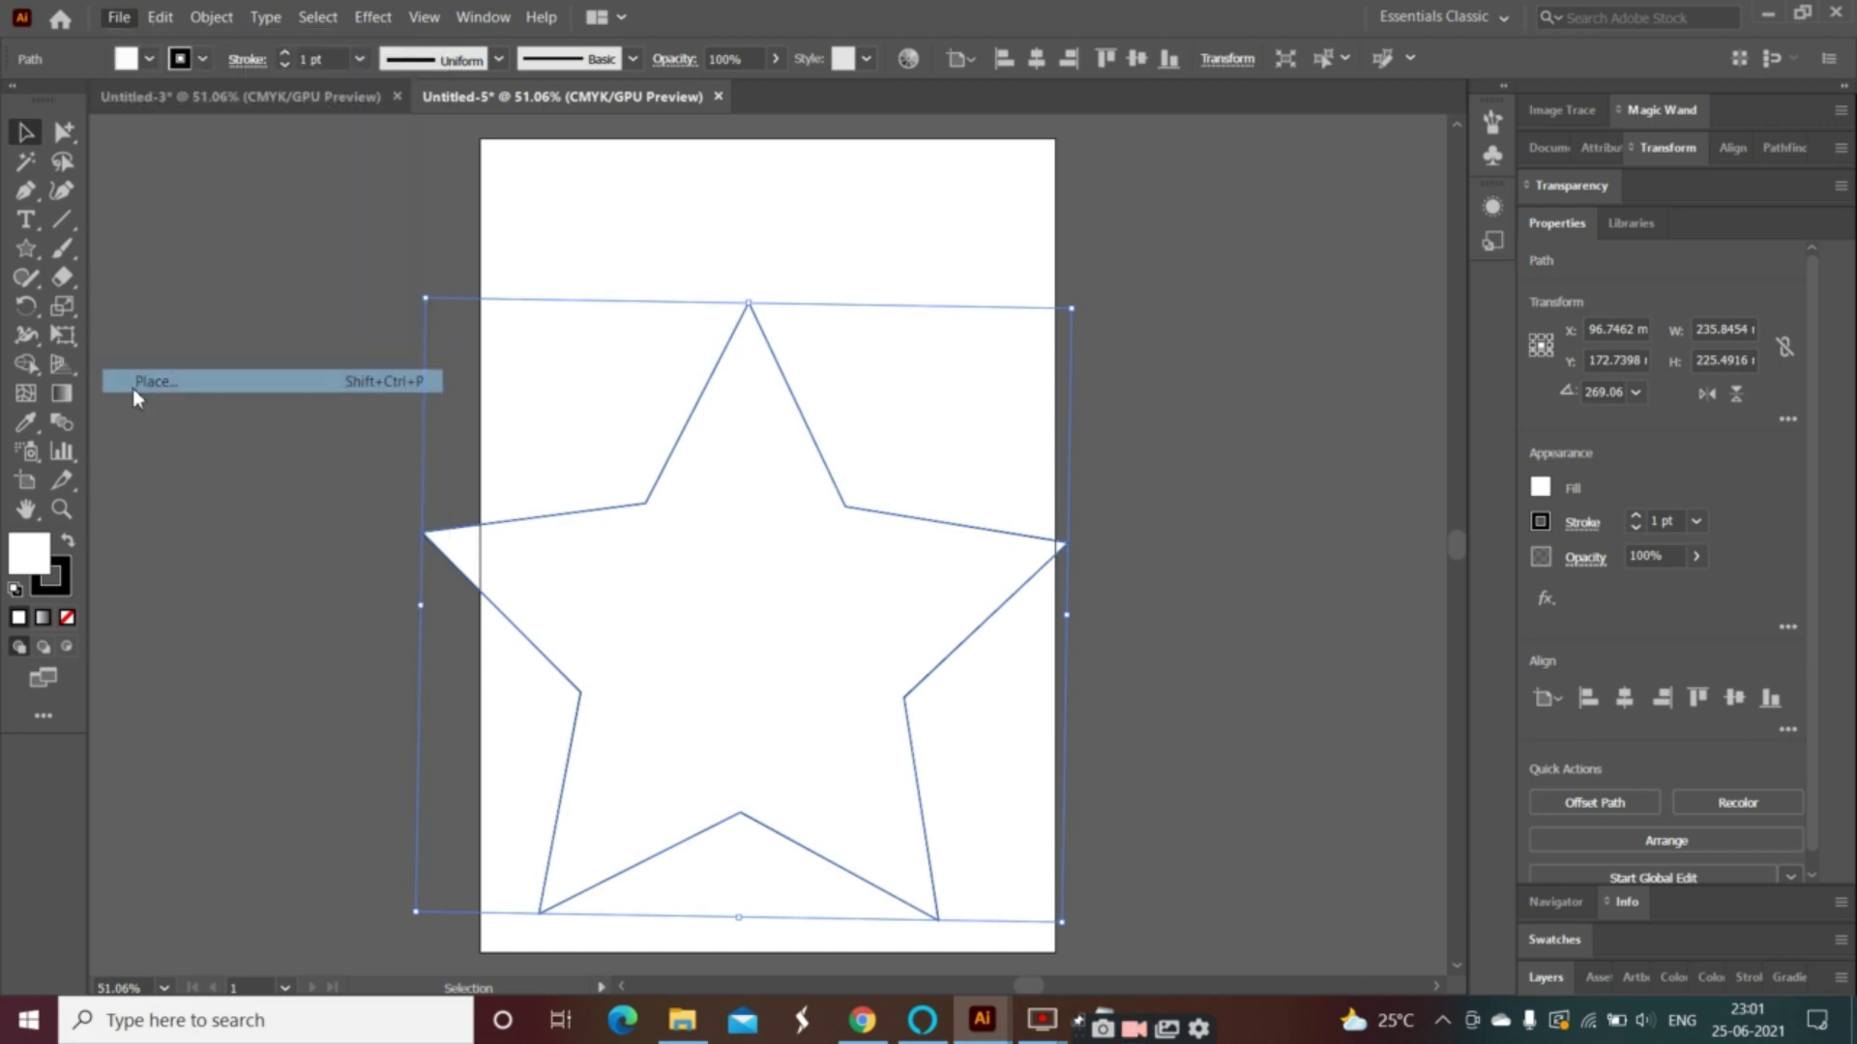
{"action": "scroll", "coordinate": [619, 290], "scroll_direction": "down", "scroll_amount": 3}
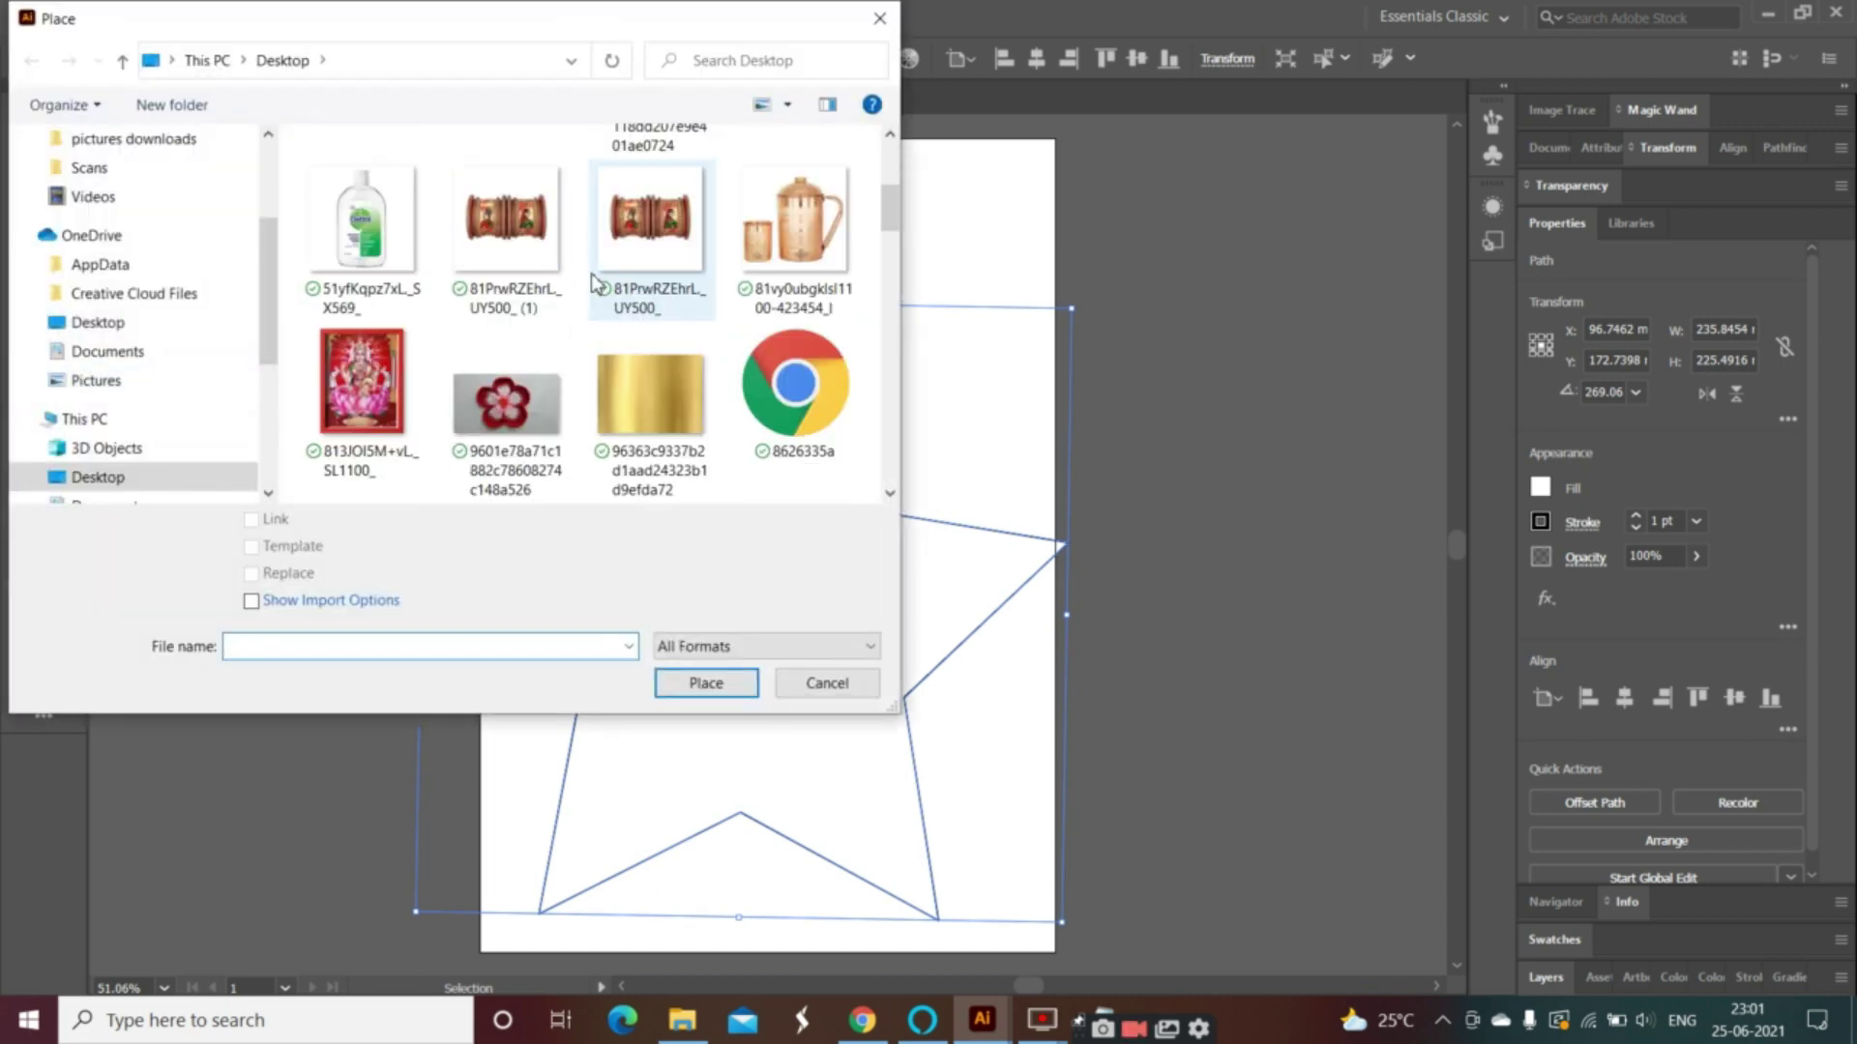
{"action": "double_click", "coordinate": [676, 415]}
{"action": "left_click", "coordinate": [676, 415]}
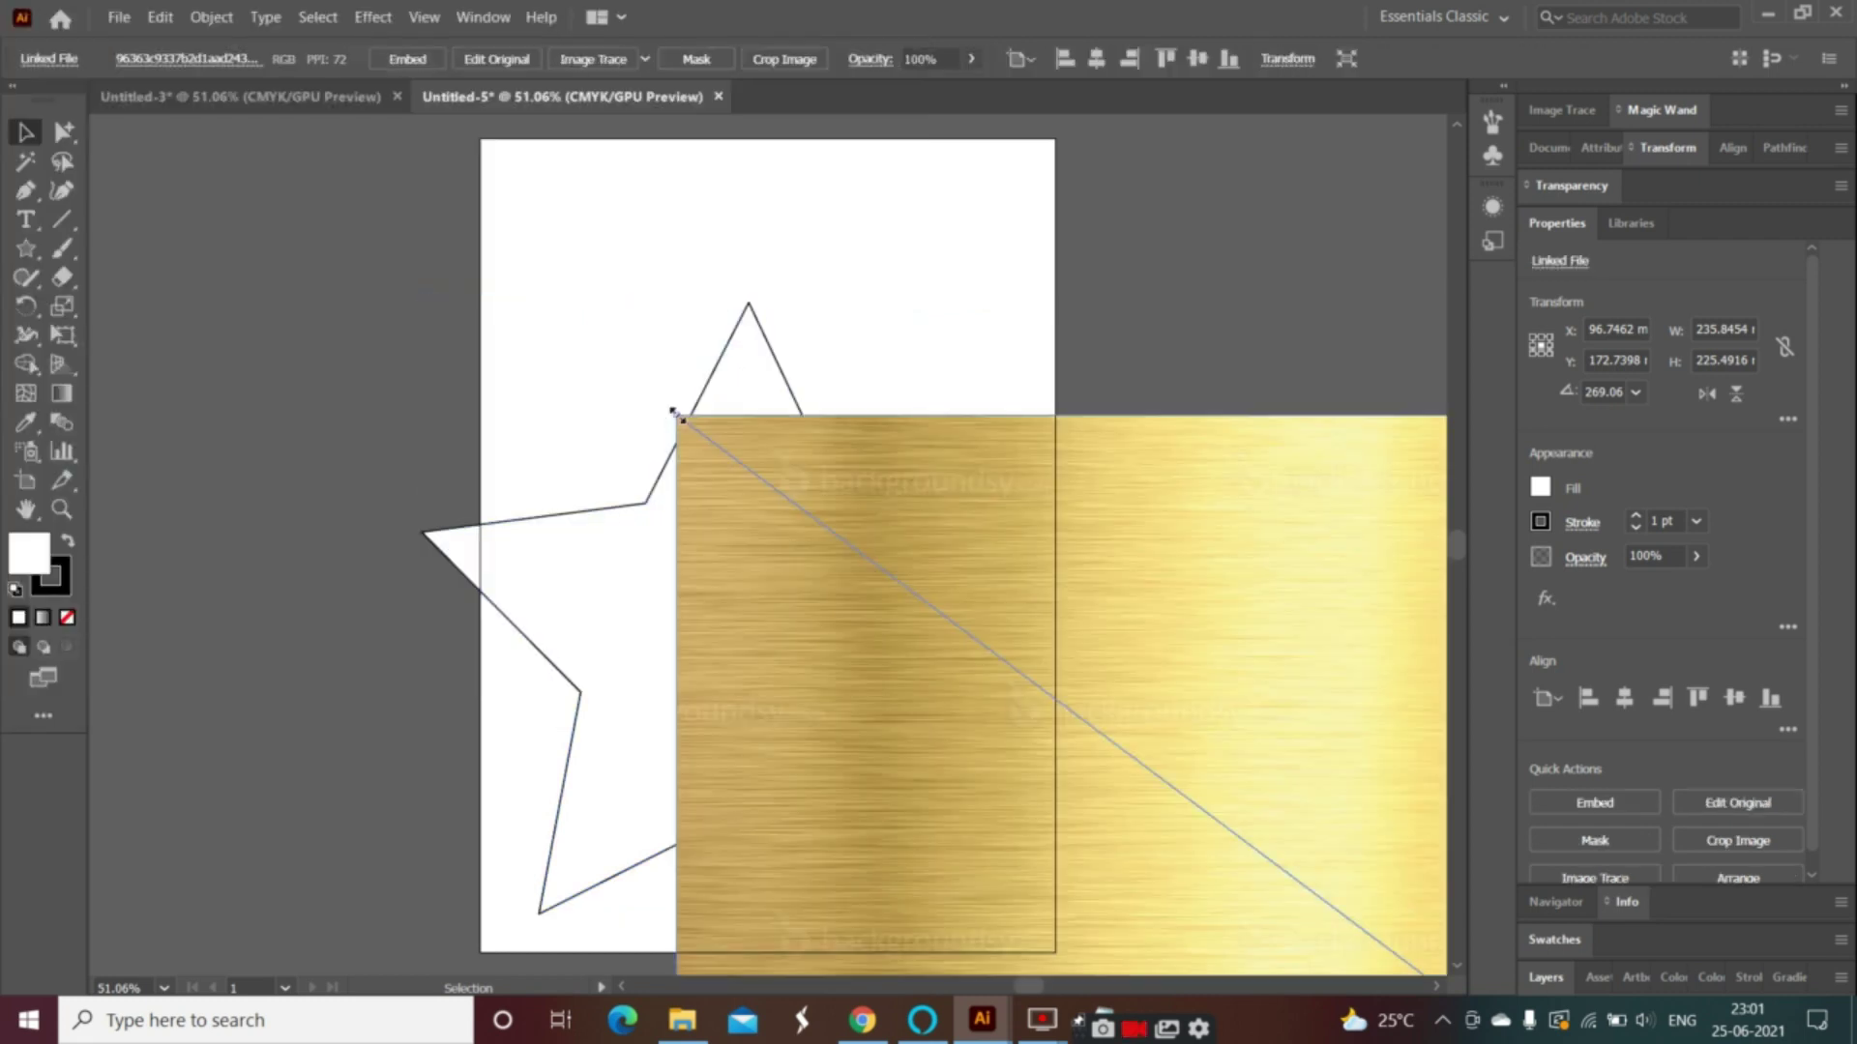
- Shift the gold image to about X 402 mm, Y 427 mm and fill the star with near-black #0f0e0f
{"action": "left_click_drag", "start_coordinate": [872, 480], "coordinate": [604, 429]}
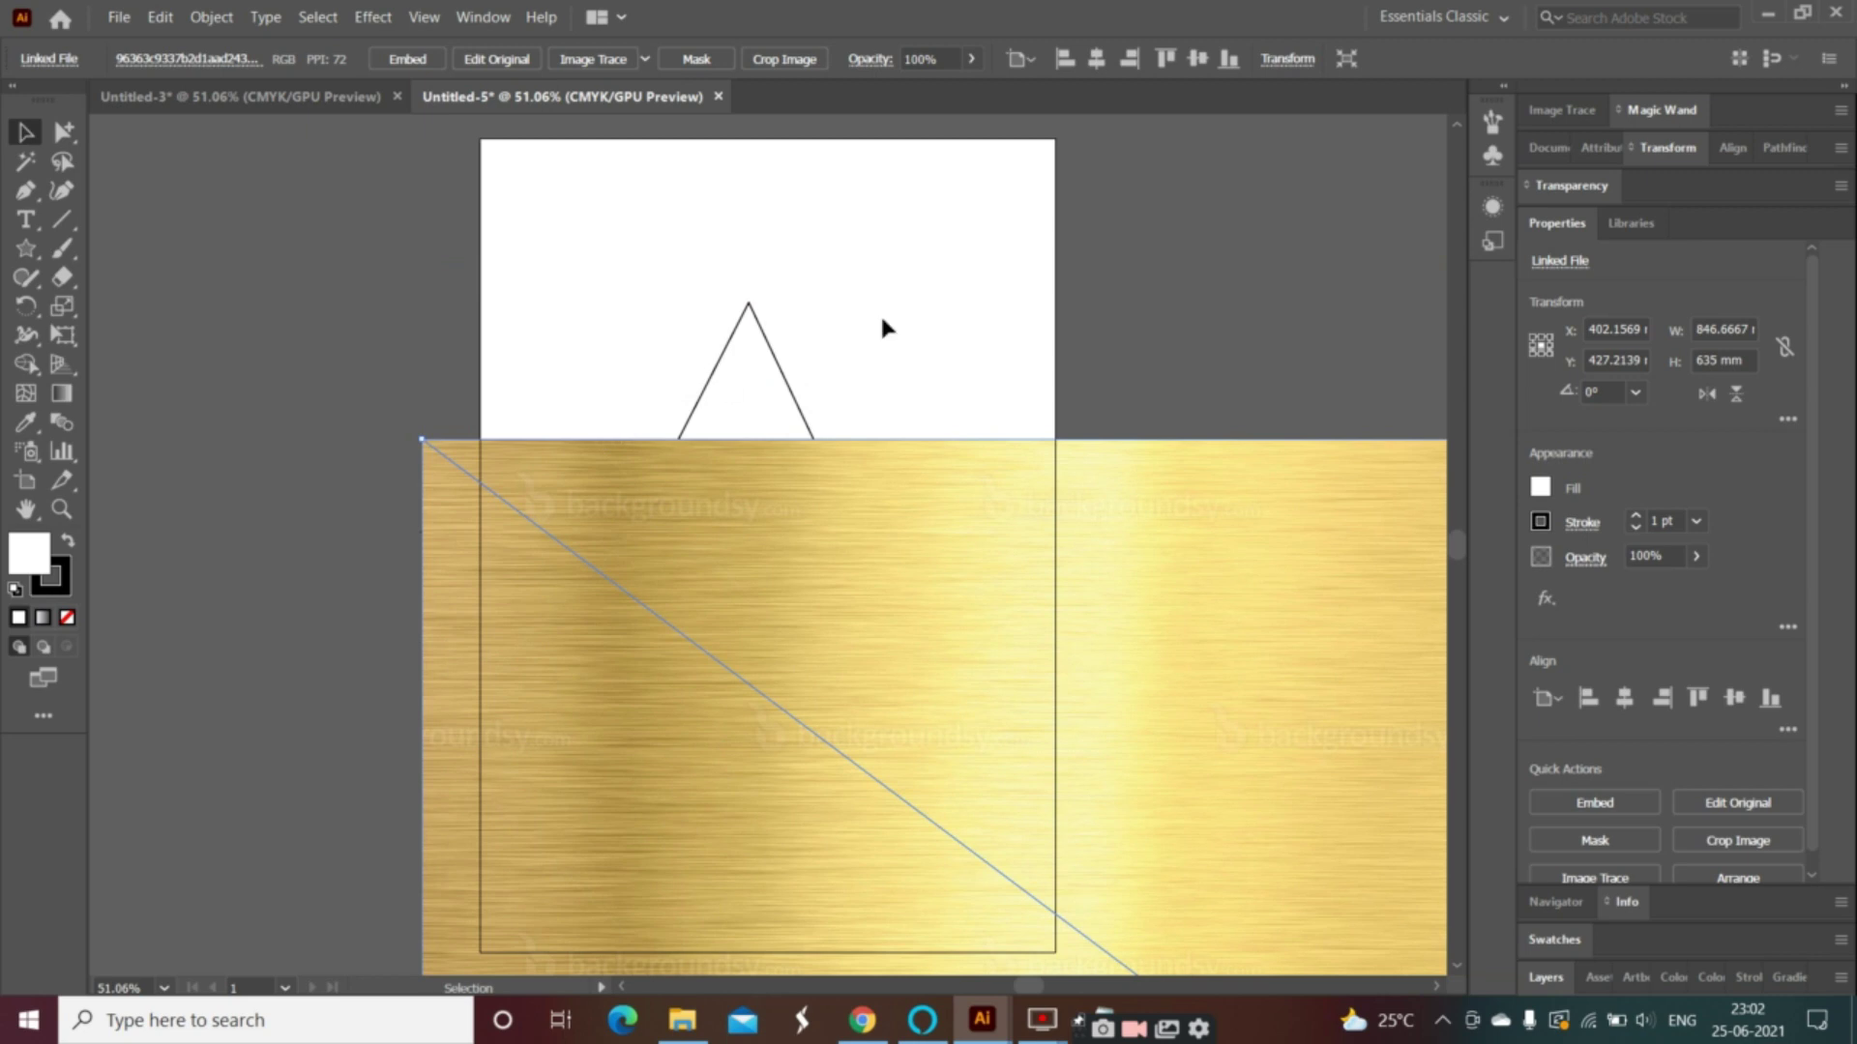
{"action": "left_click", "coordinate": [712, 380]}
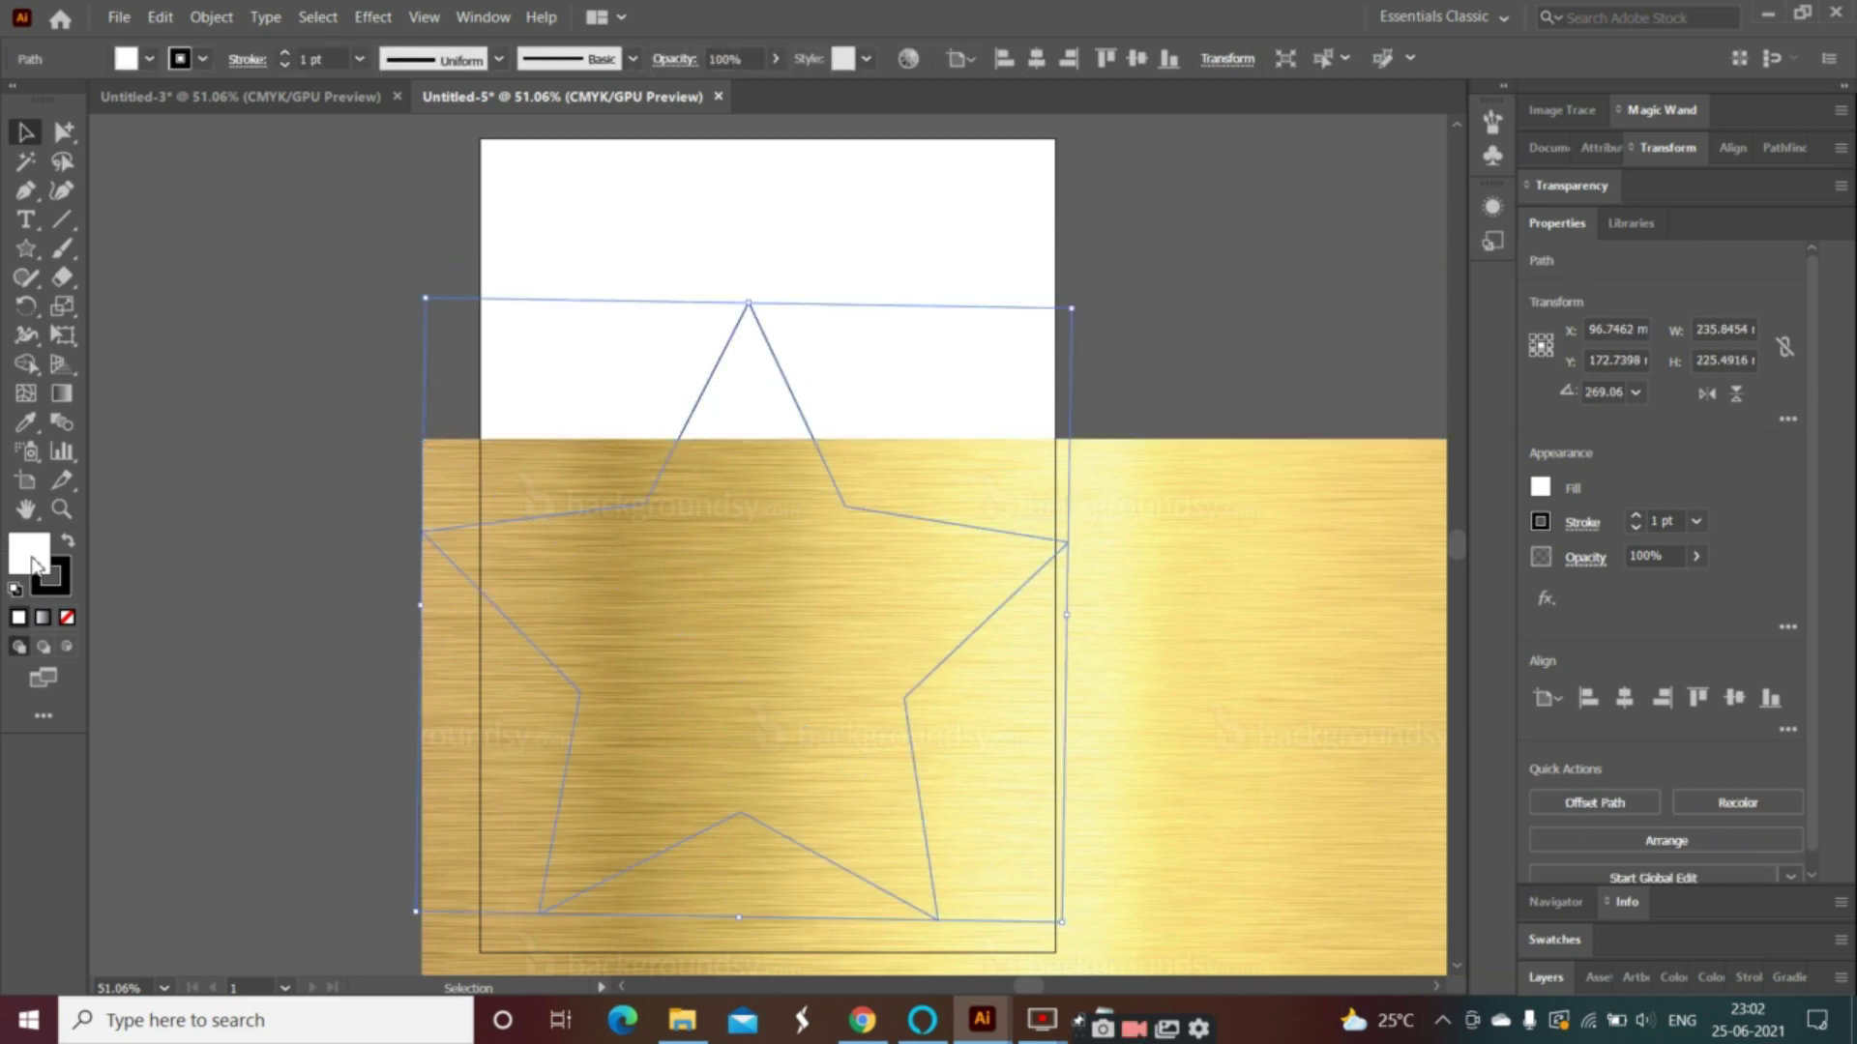
{"action": "double_click", "coordinate": [34, 566]}
{"action": "left_click", "coordinate": [98, 914]}
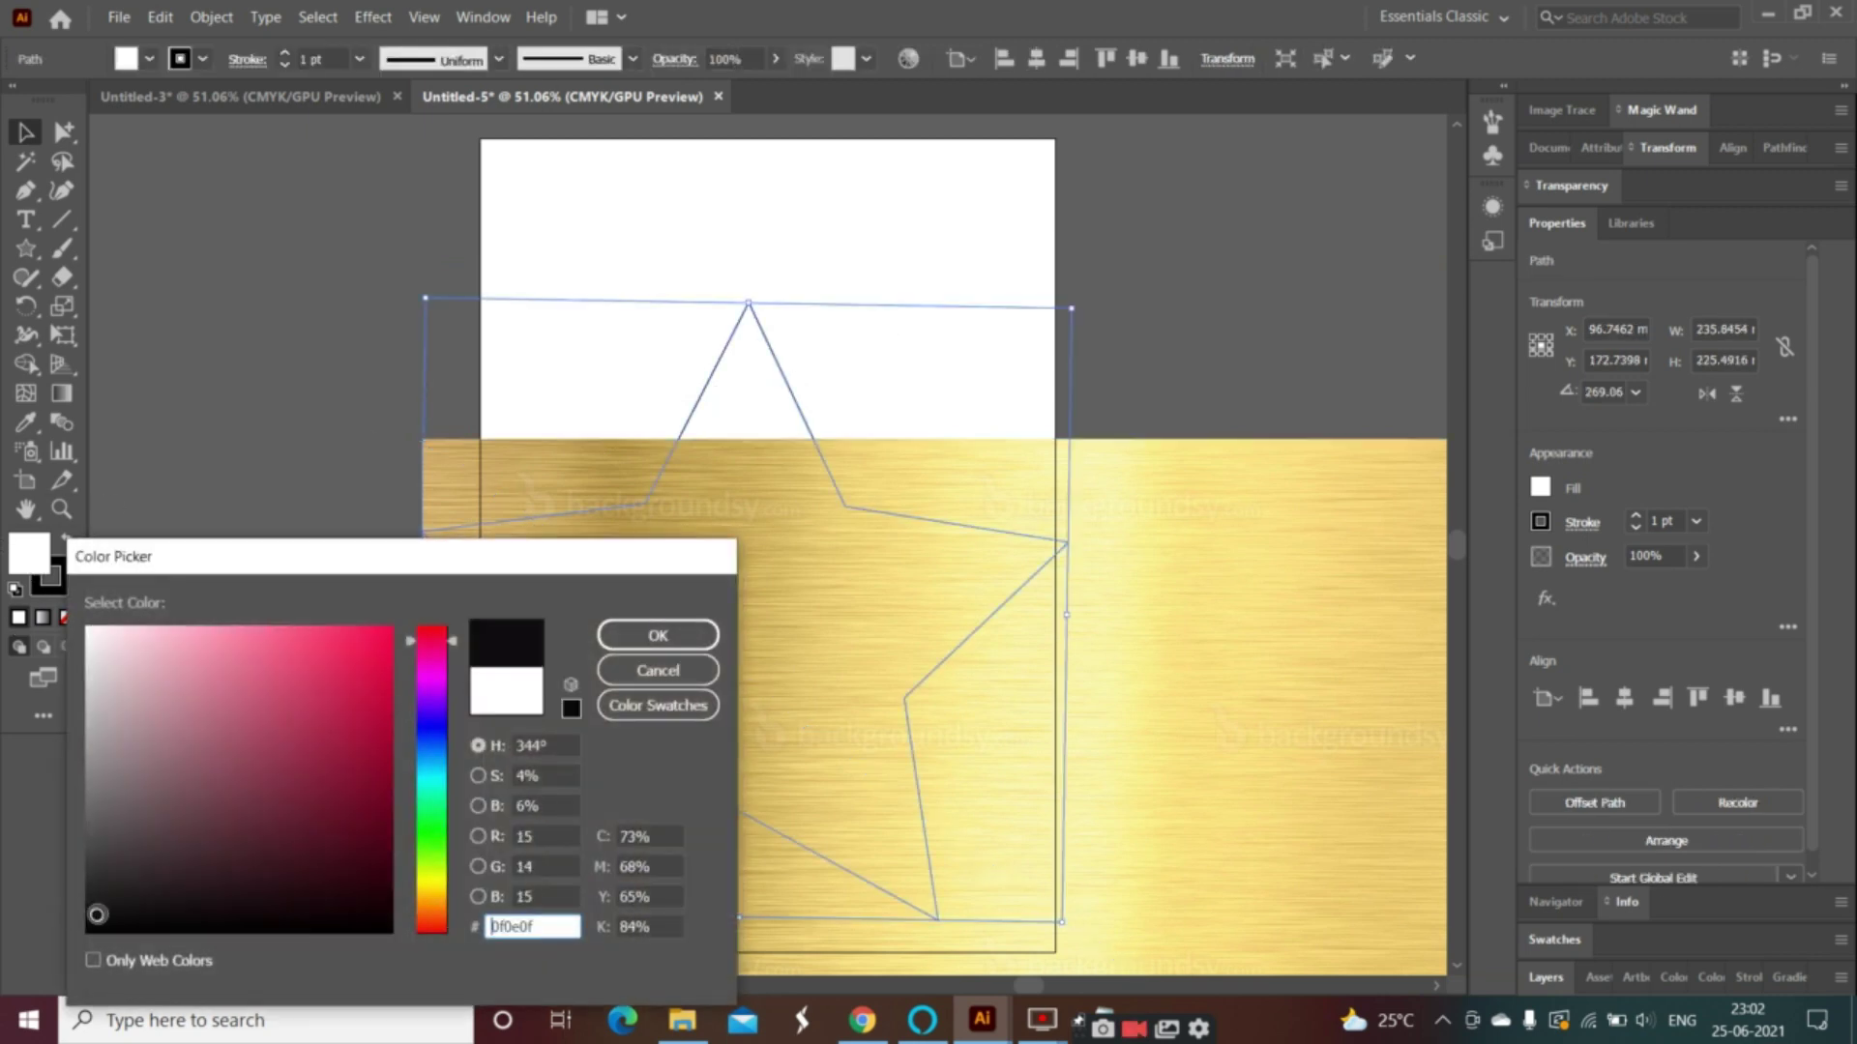
{"action": "left_click", "coordinate": [676, 635]}
- Bring the black star in front of the gold image and move it down over the texture, to about X 107 mm
{"action": "left_click_drag", "start_coordinate": [602, 467], "coordinate": [538, 301]}
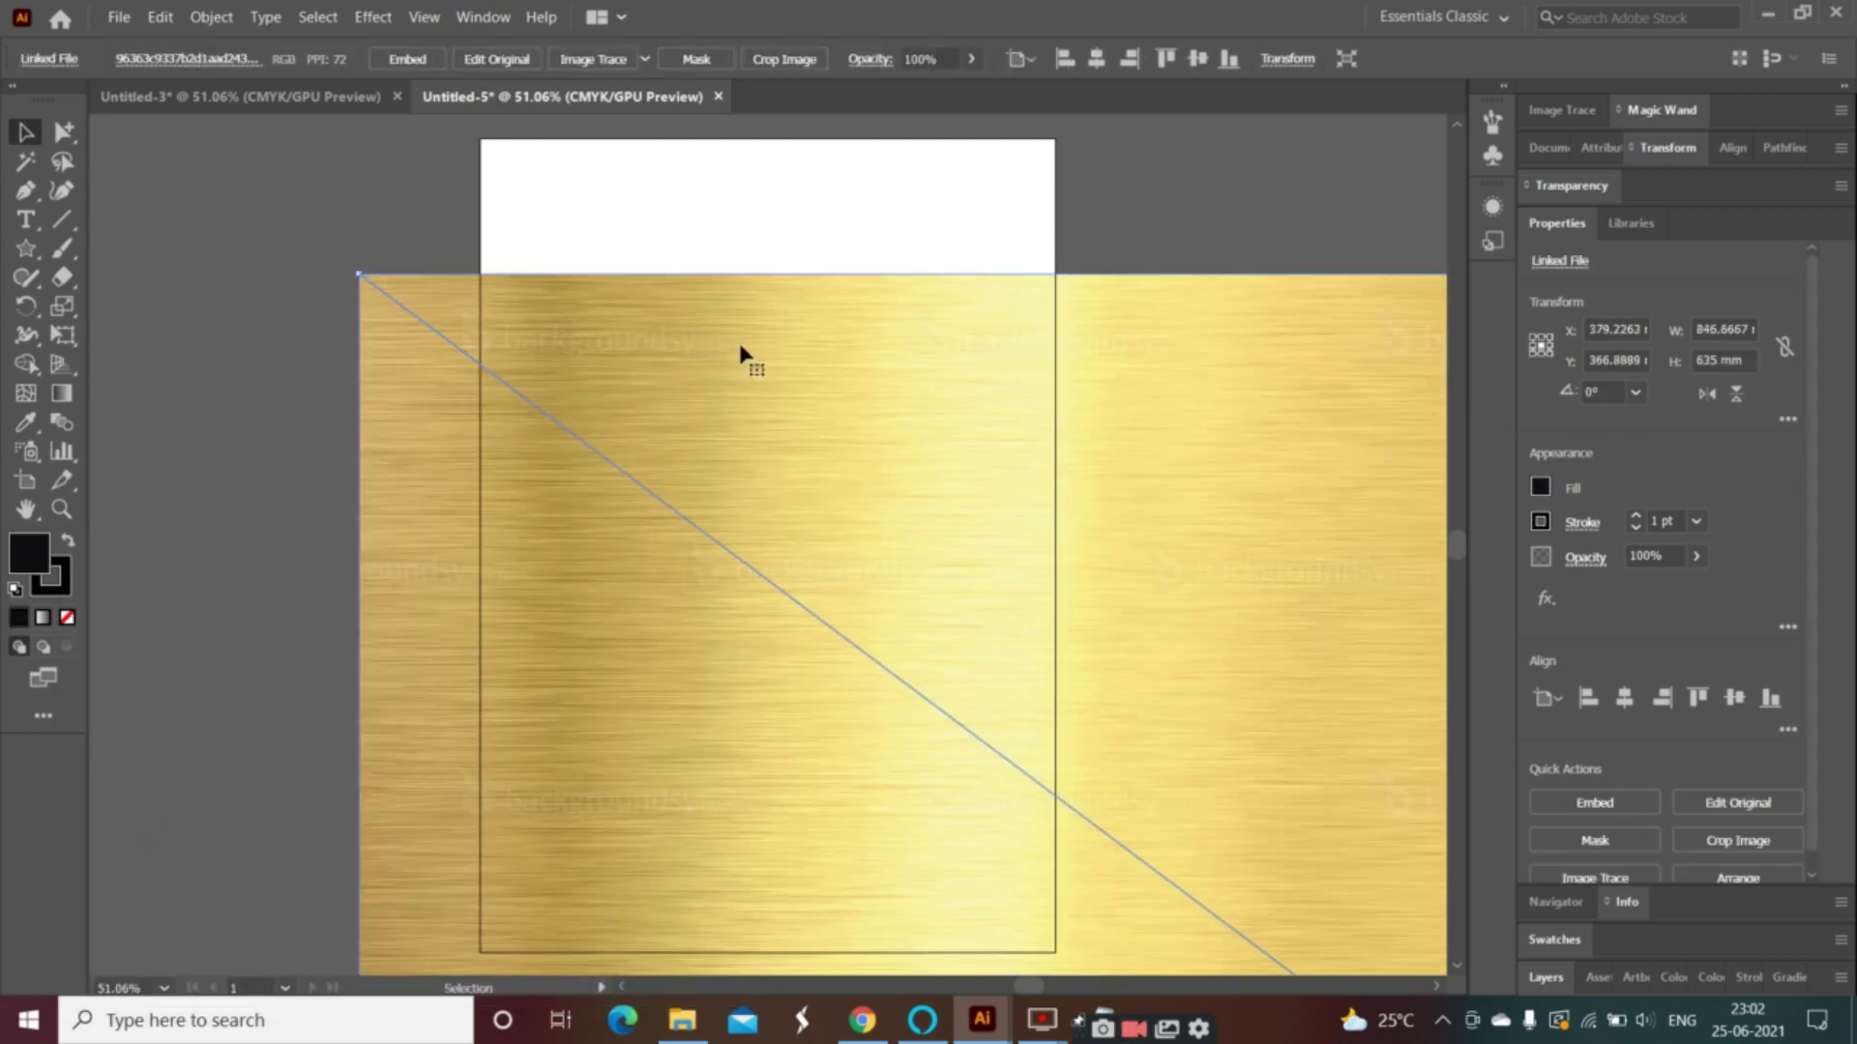
{"action": "left_click_drag", "start_coordinate": [740, 354], "coordinate": [774, 530]}
{"action": "left_click", "coordinate": [745, 397]}
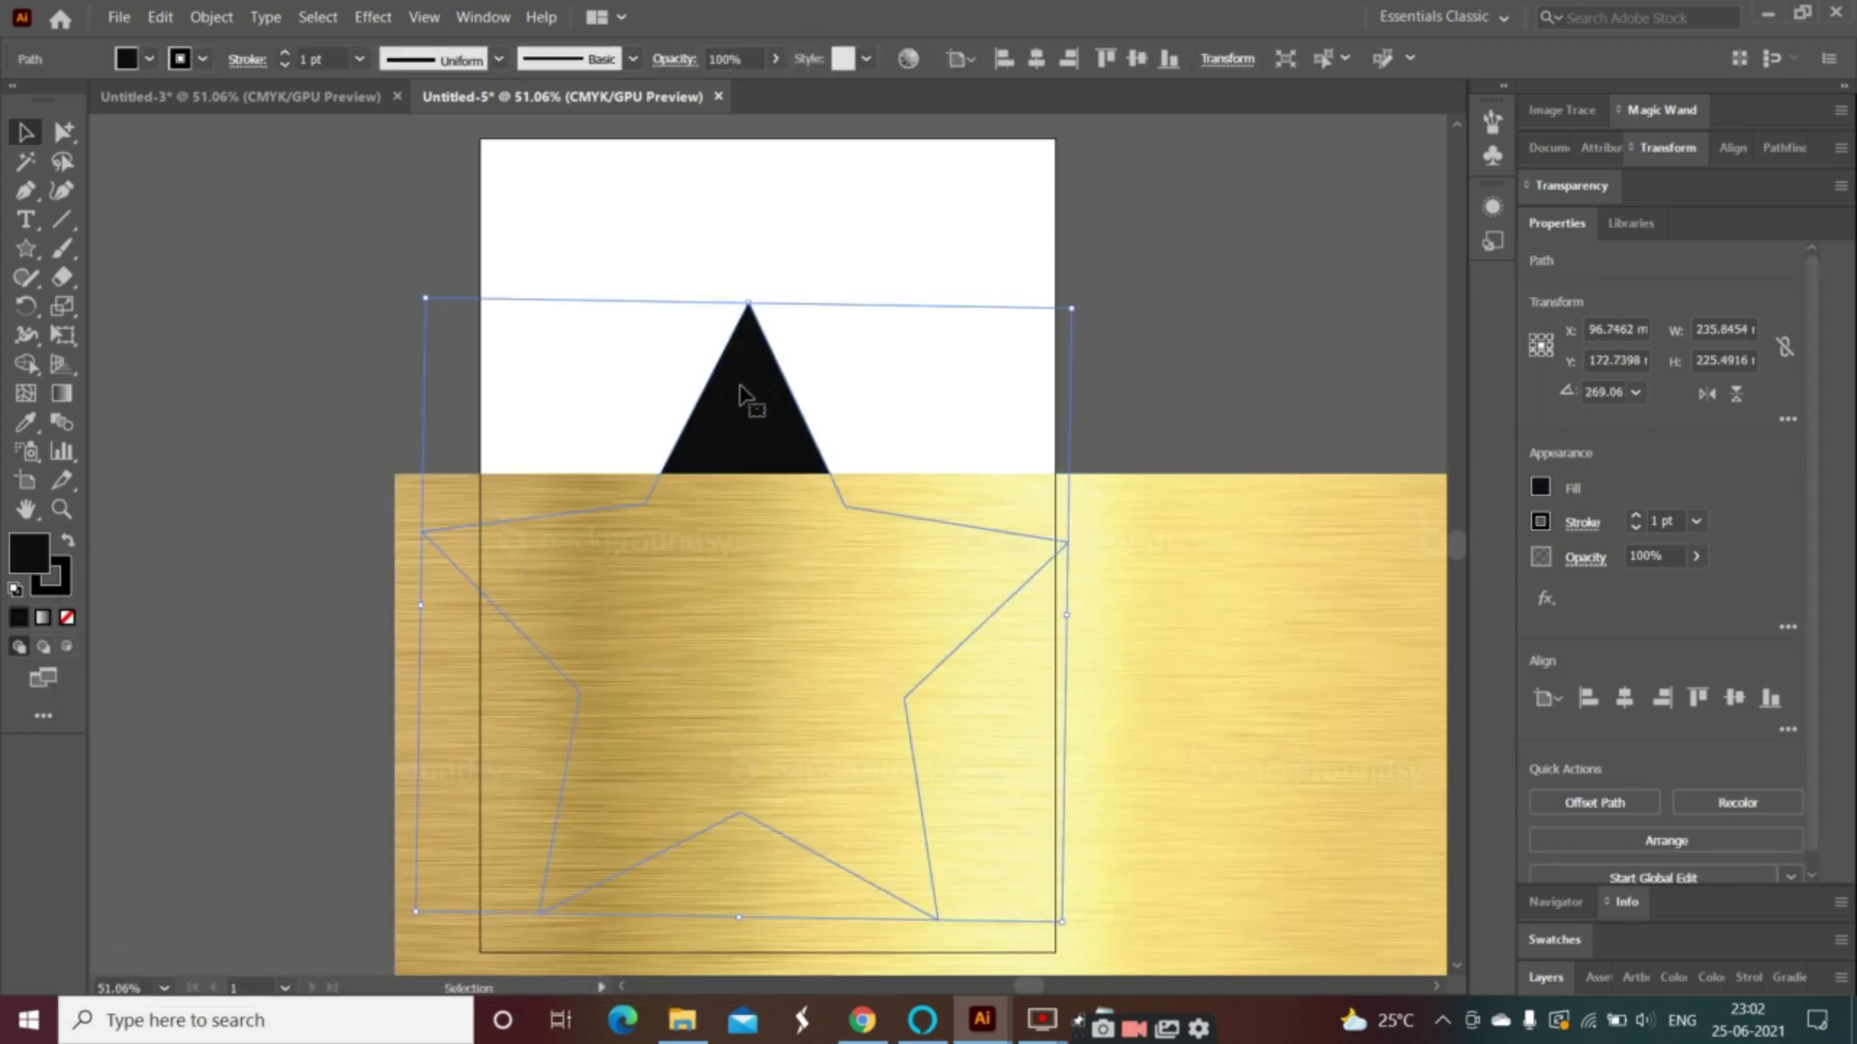
{"action": "left_click", "coordinate": [211, 19]}
{"action": "mouse_move", "coordinate": [280, 73]}
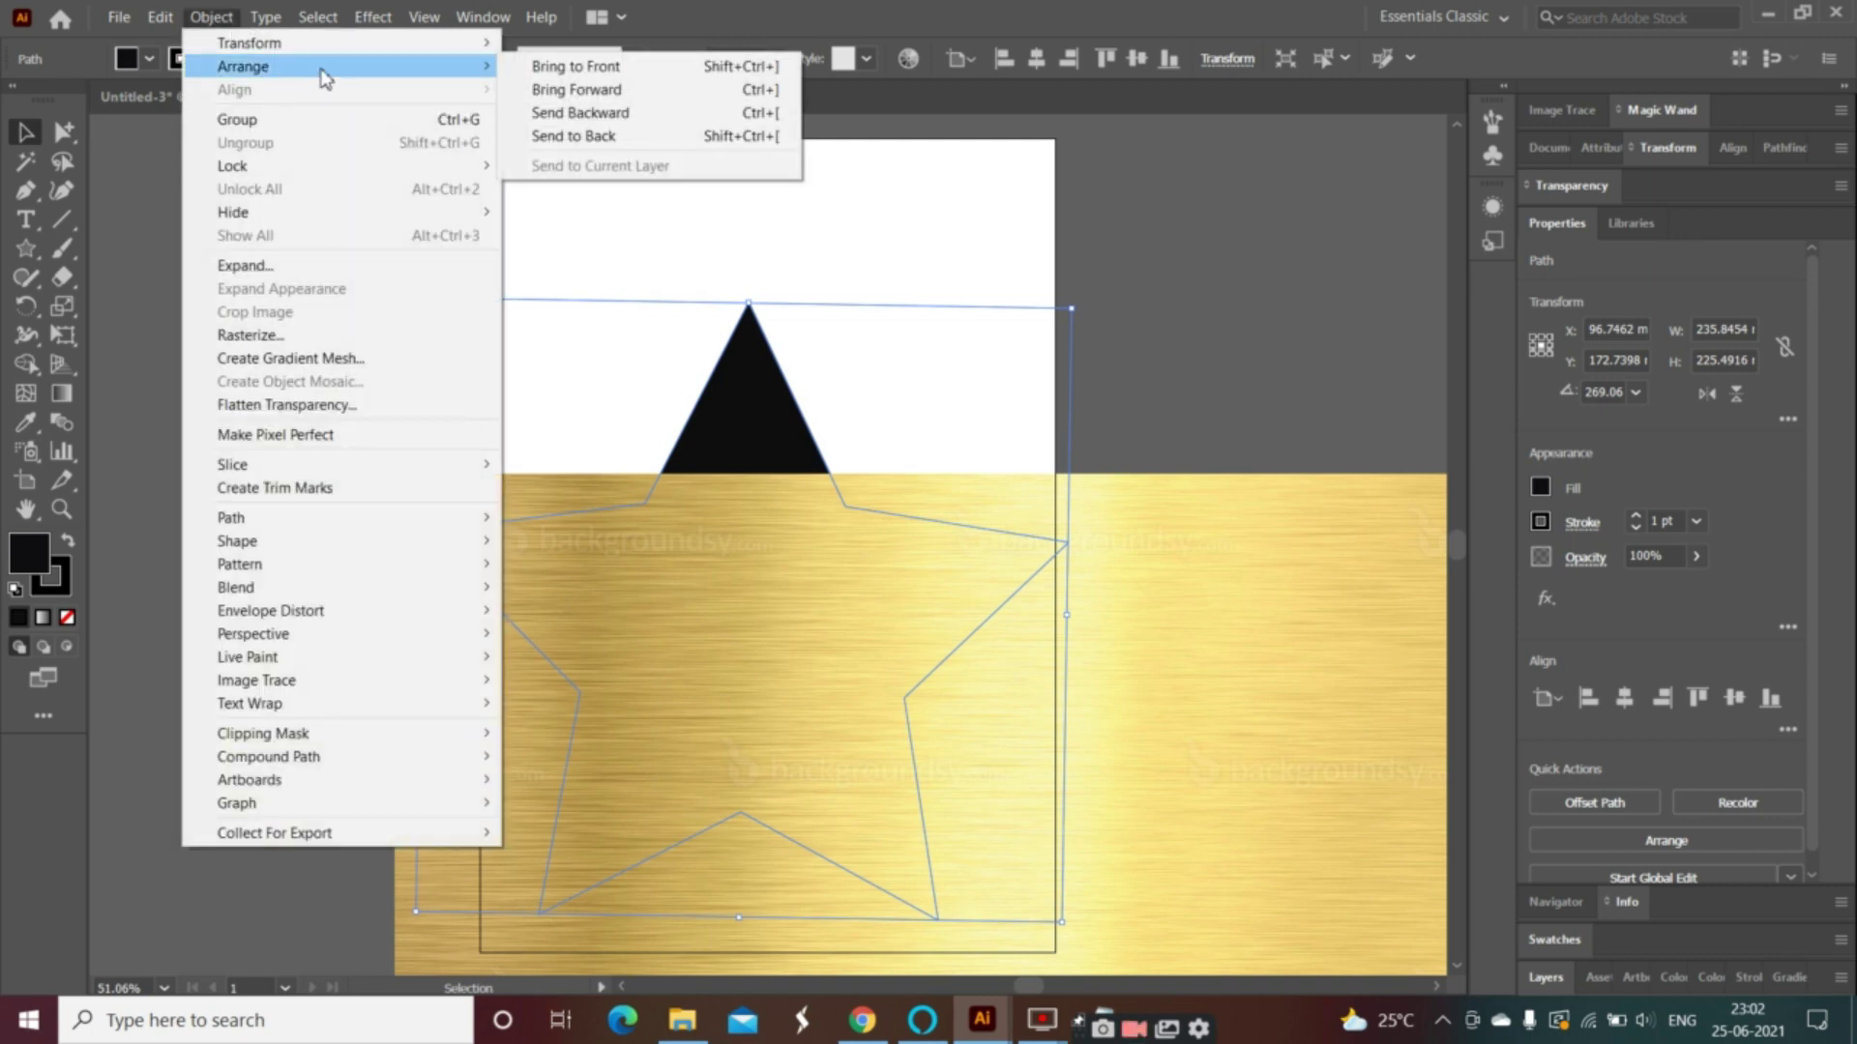
{"action": "left_click", "coordinate": [594, 74]}
{"action": "left_click_drag", "start_coordinate": [767, 531], "coordinate": [793, 678]}
{"action": "double_click", "coordinate": [683, 529]}
{"action": "left_click_drag", "start_coordinate": [555, 368], "coordinate": [493, 279]}
{"action": "left_click", "coordinate": [714, 588]}
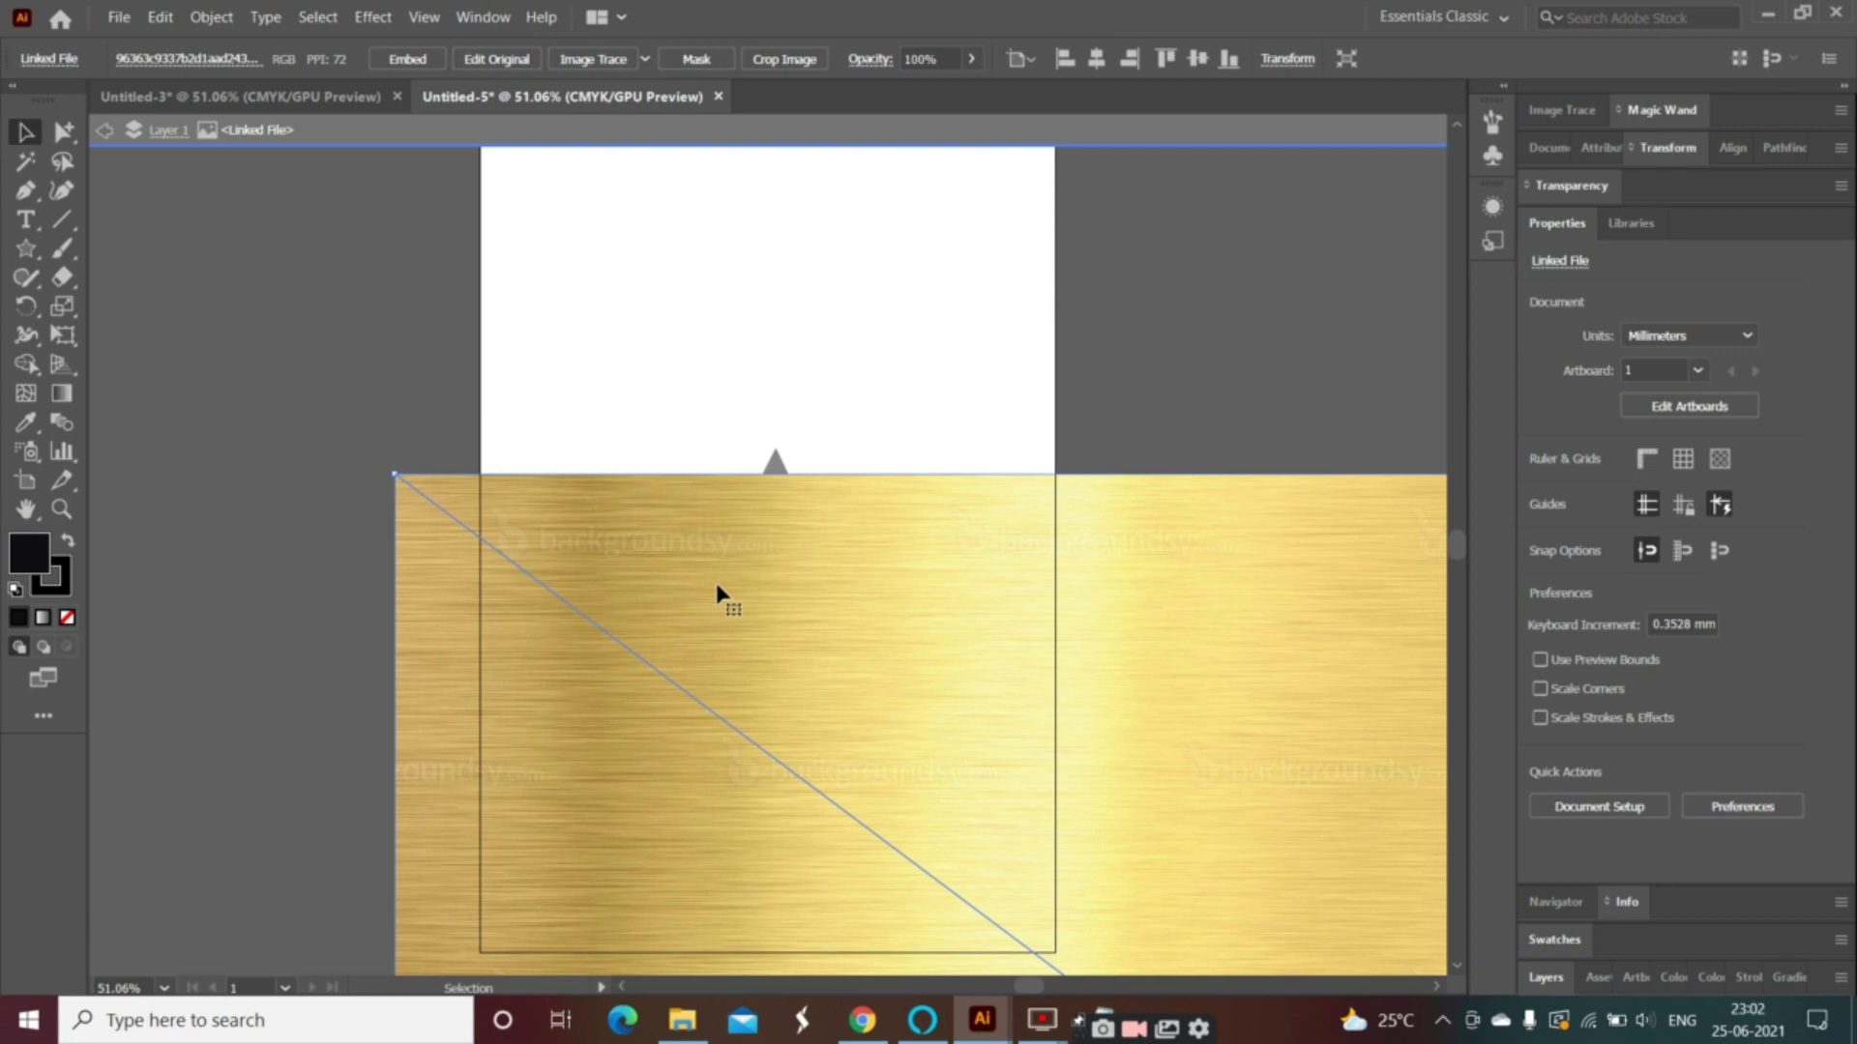
{"action": "left_click", "coordinate": [104, 130]}
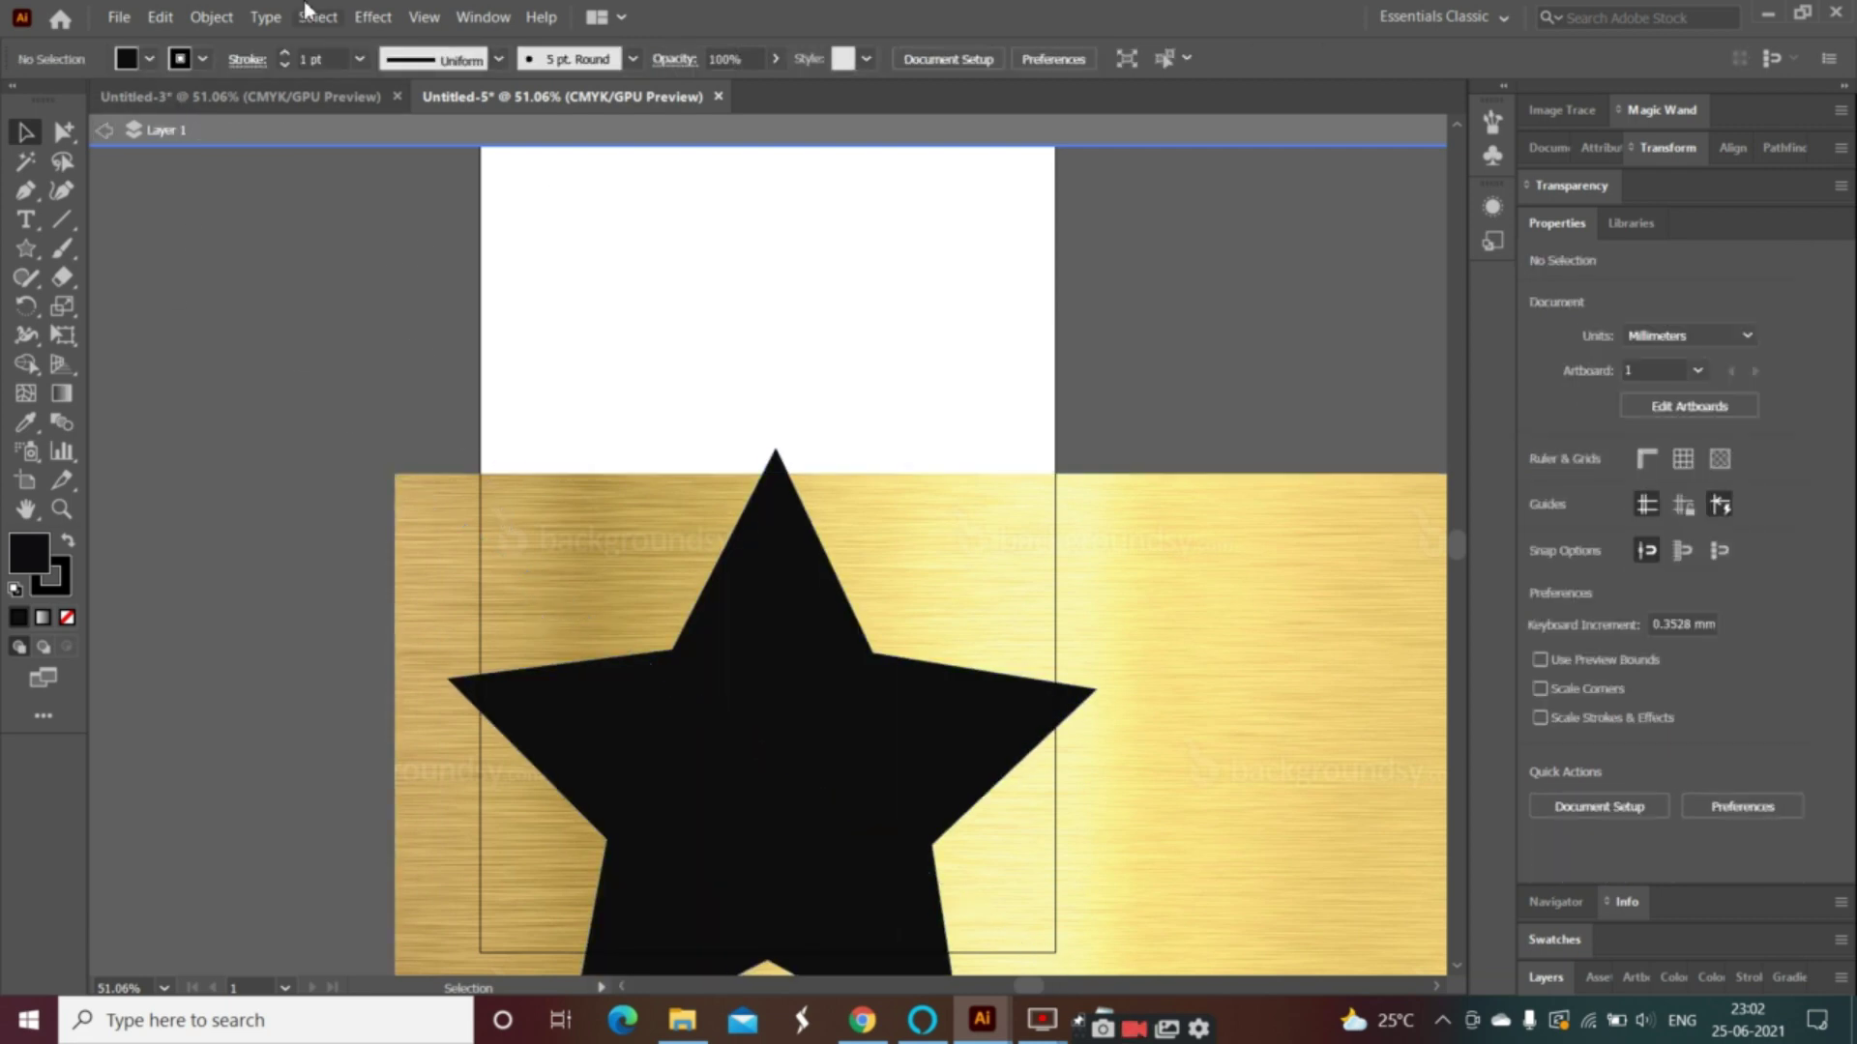
{"action": "left_click", "coordinate": [198, 21]}
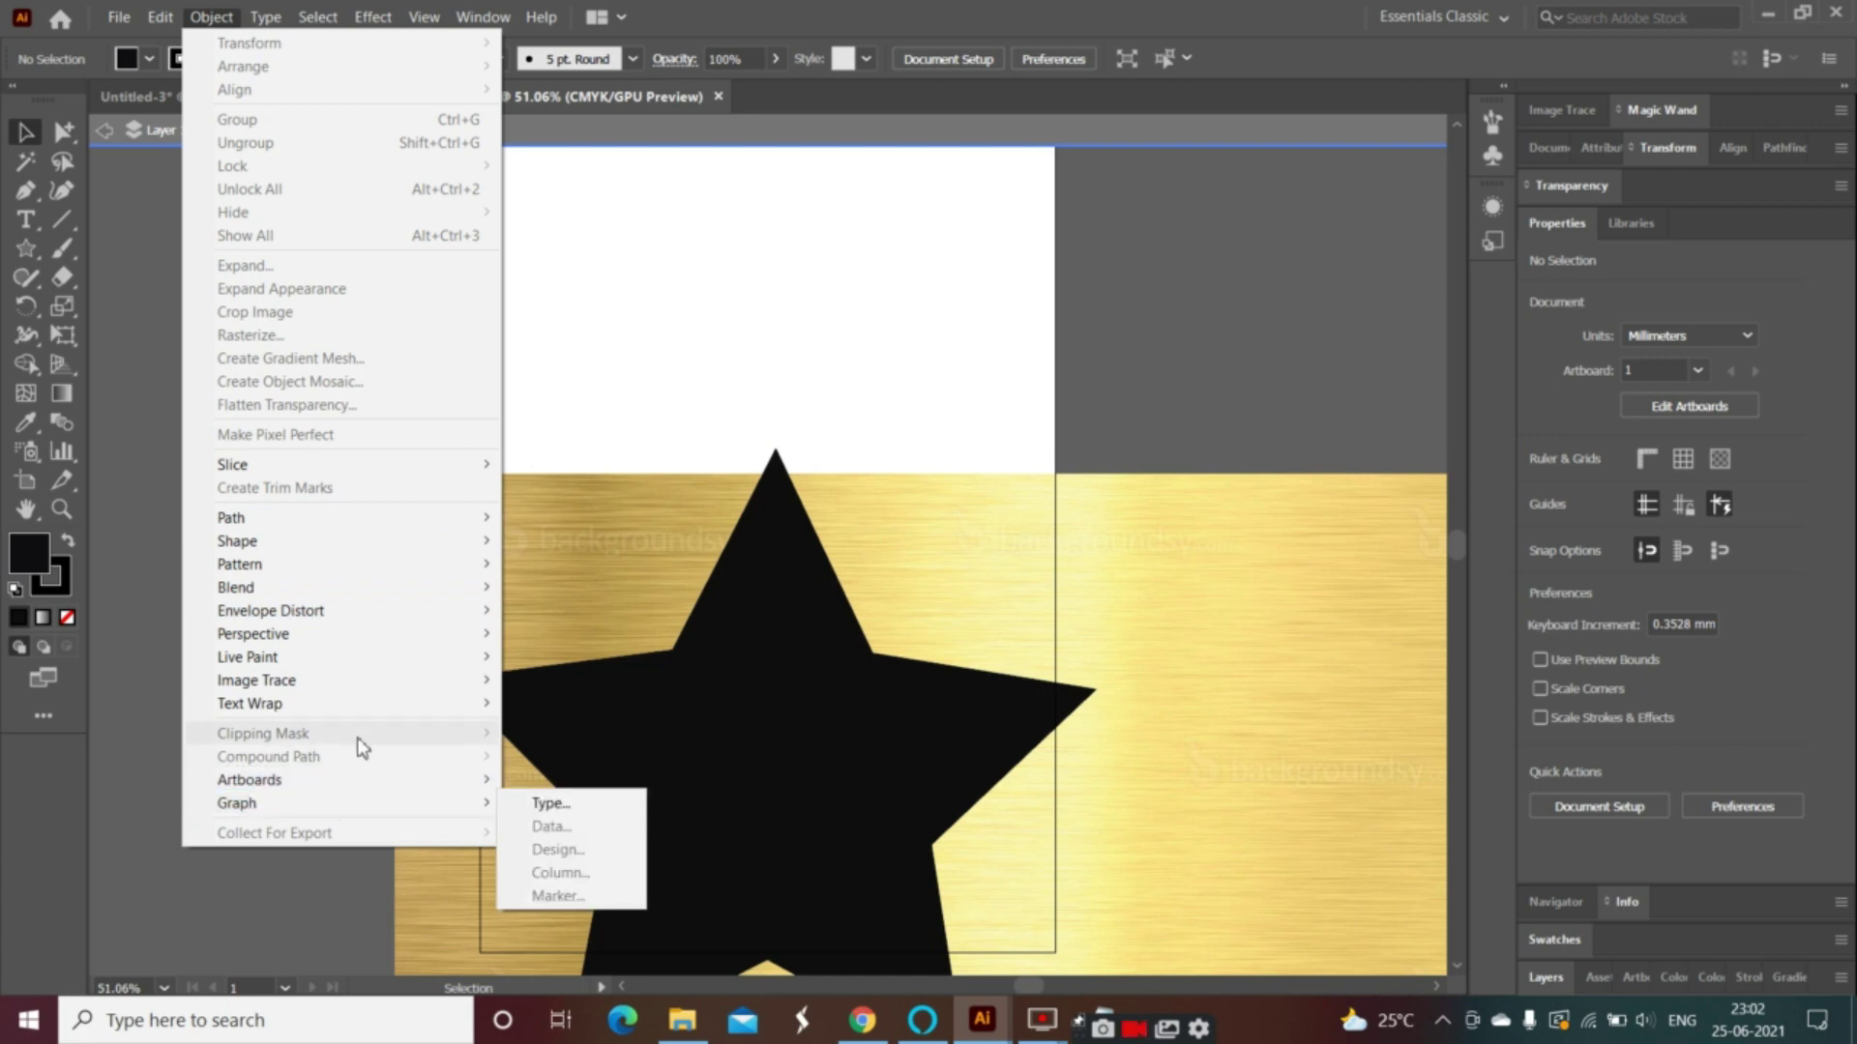
{"action": "left_click", "coordinate": [636, 612]}
- Select the star and the gold image together and make a clipping mask from them
{"action": "key", "text": "ctrl+a"}
{"action": "scroll", "coordinate": [767, 675], "scroll_direction": "down", "scroll_amount": 2}
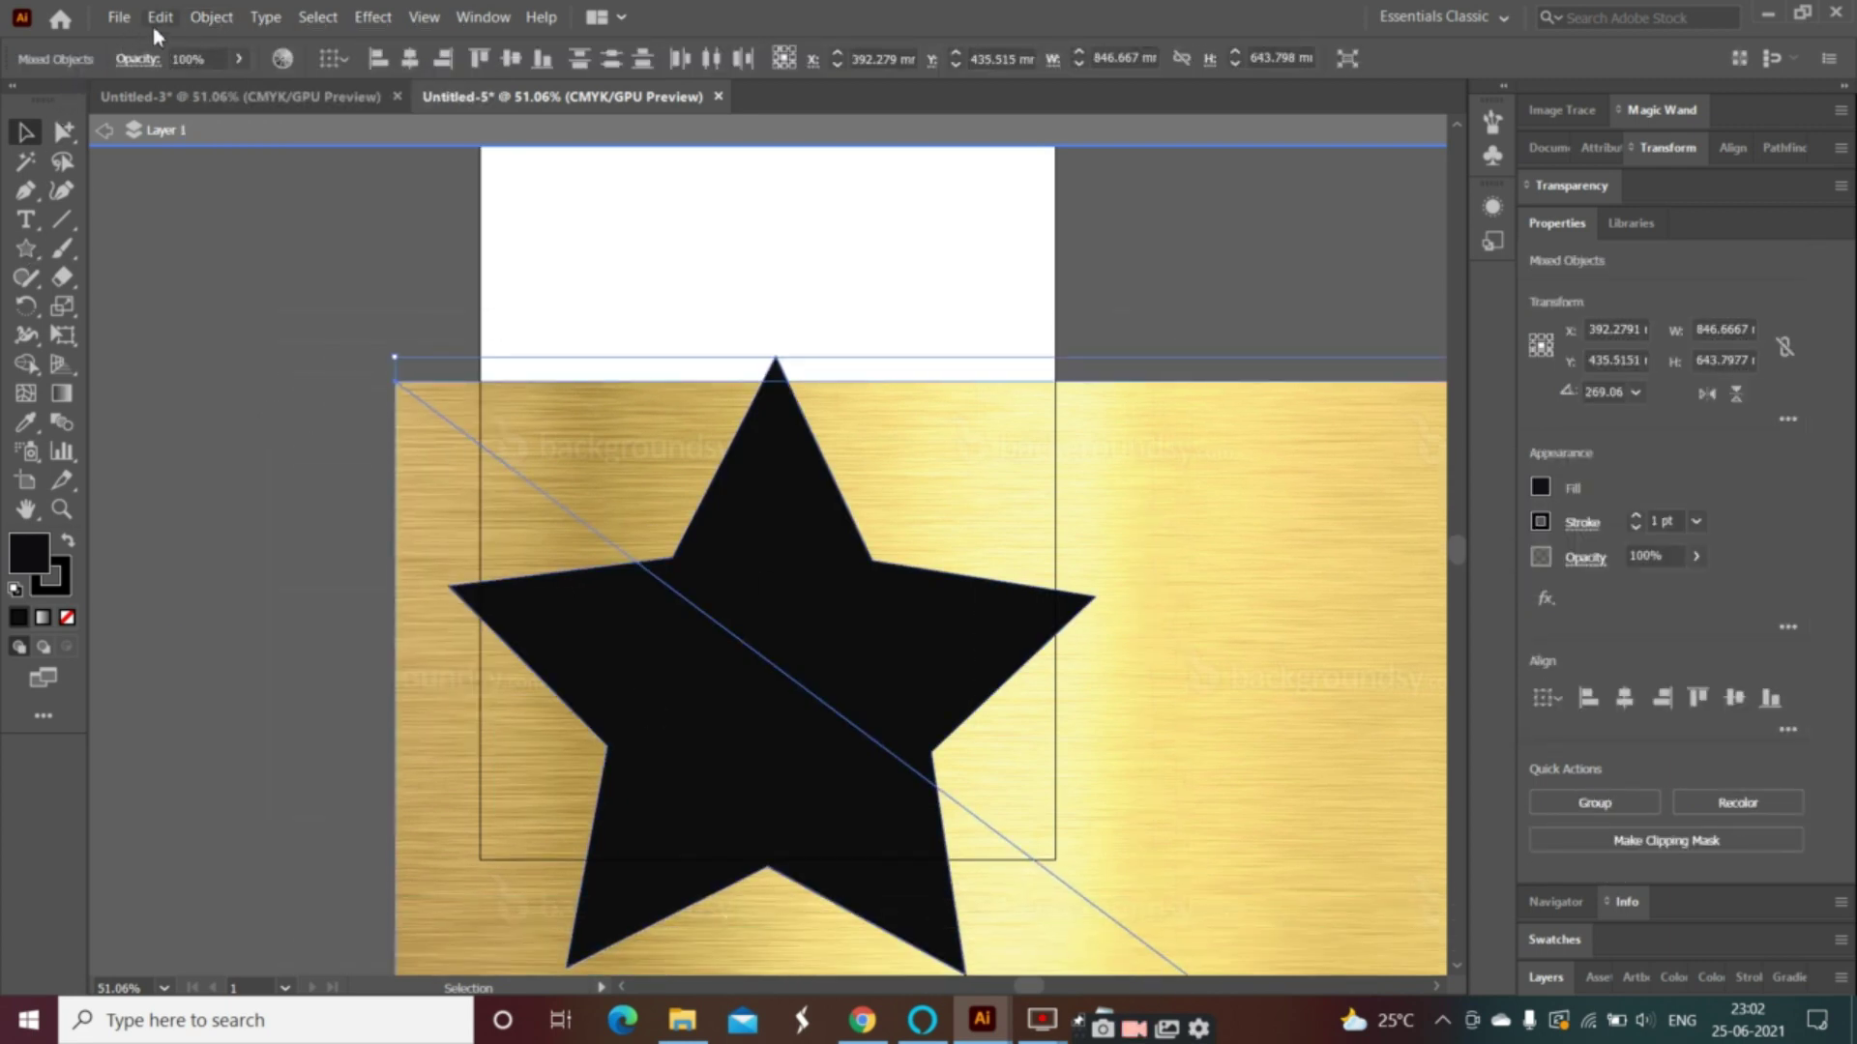
{"action": "left_click", "coordinate": [205, 17]}
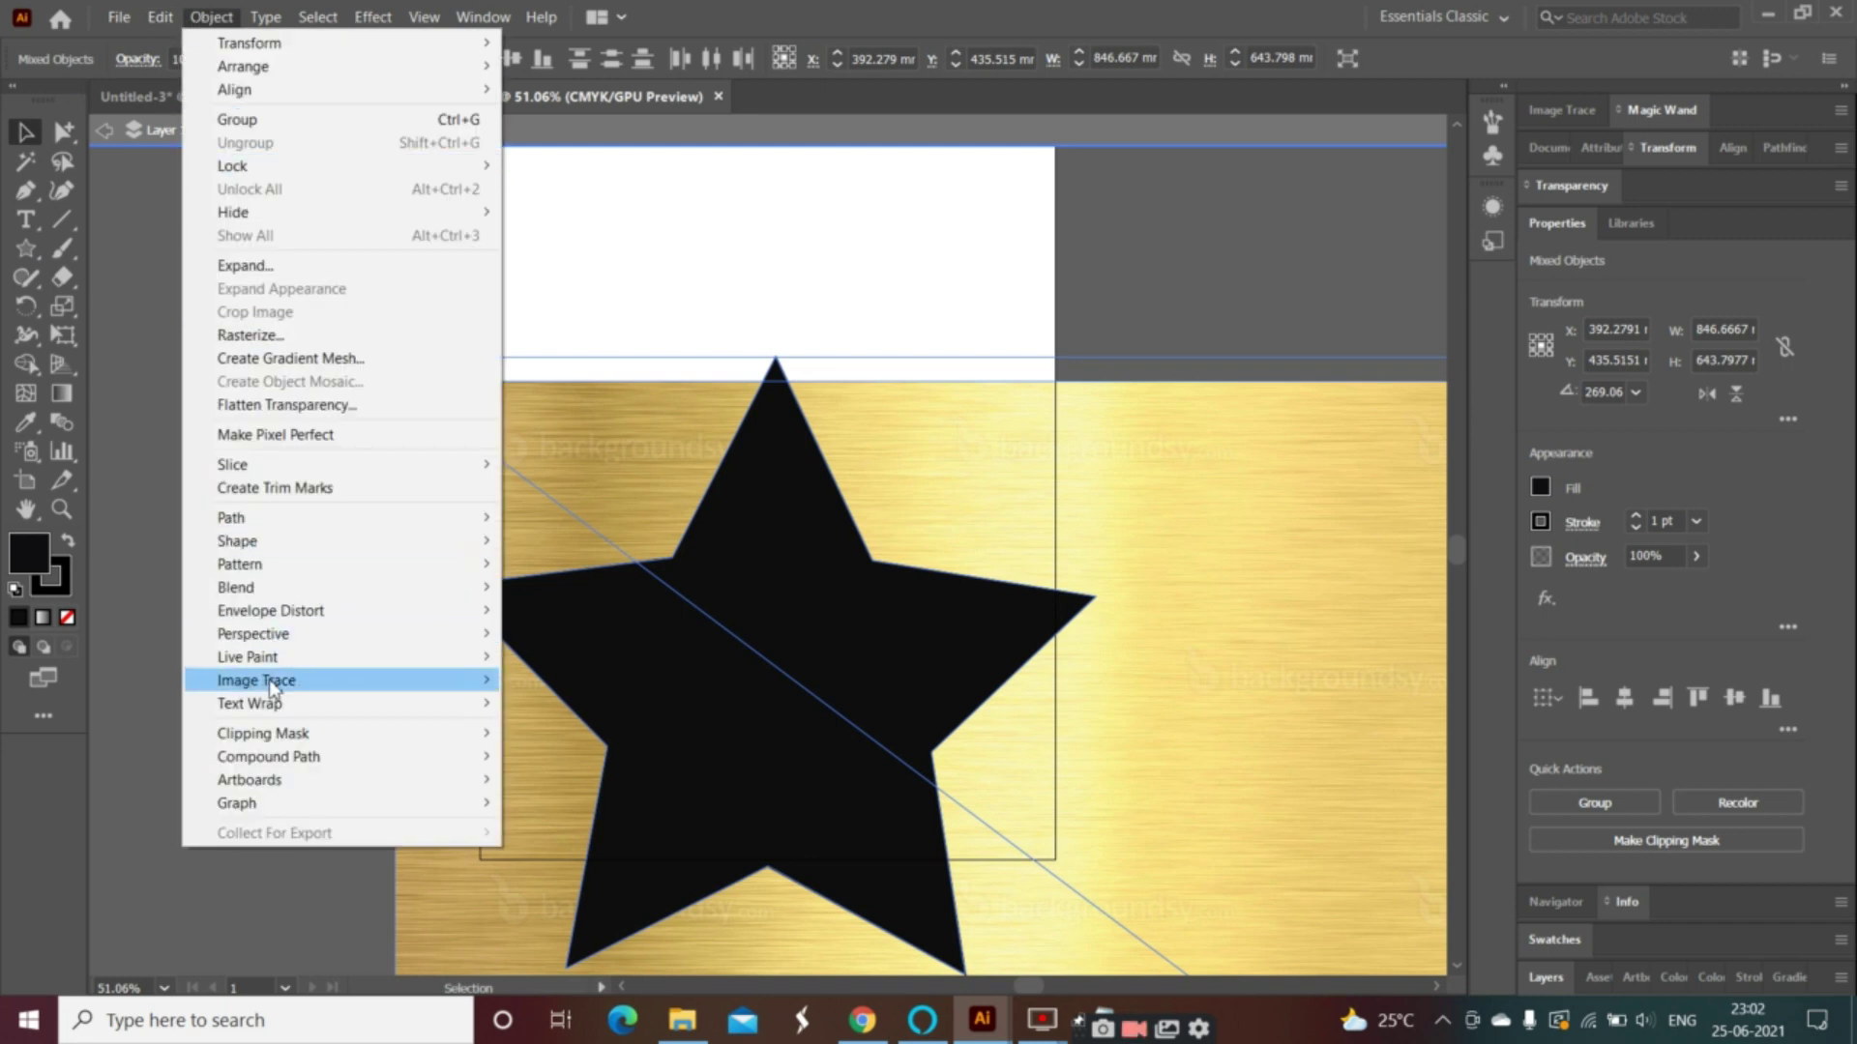
{"action": "mouse_move", "coordinate": [299, 742]}
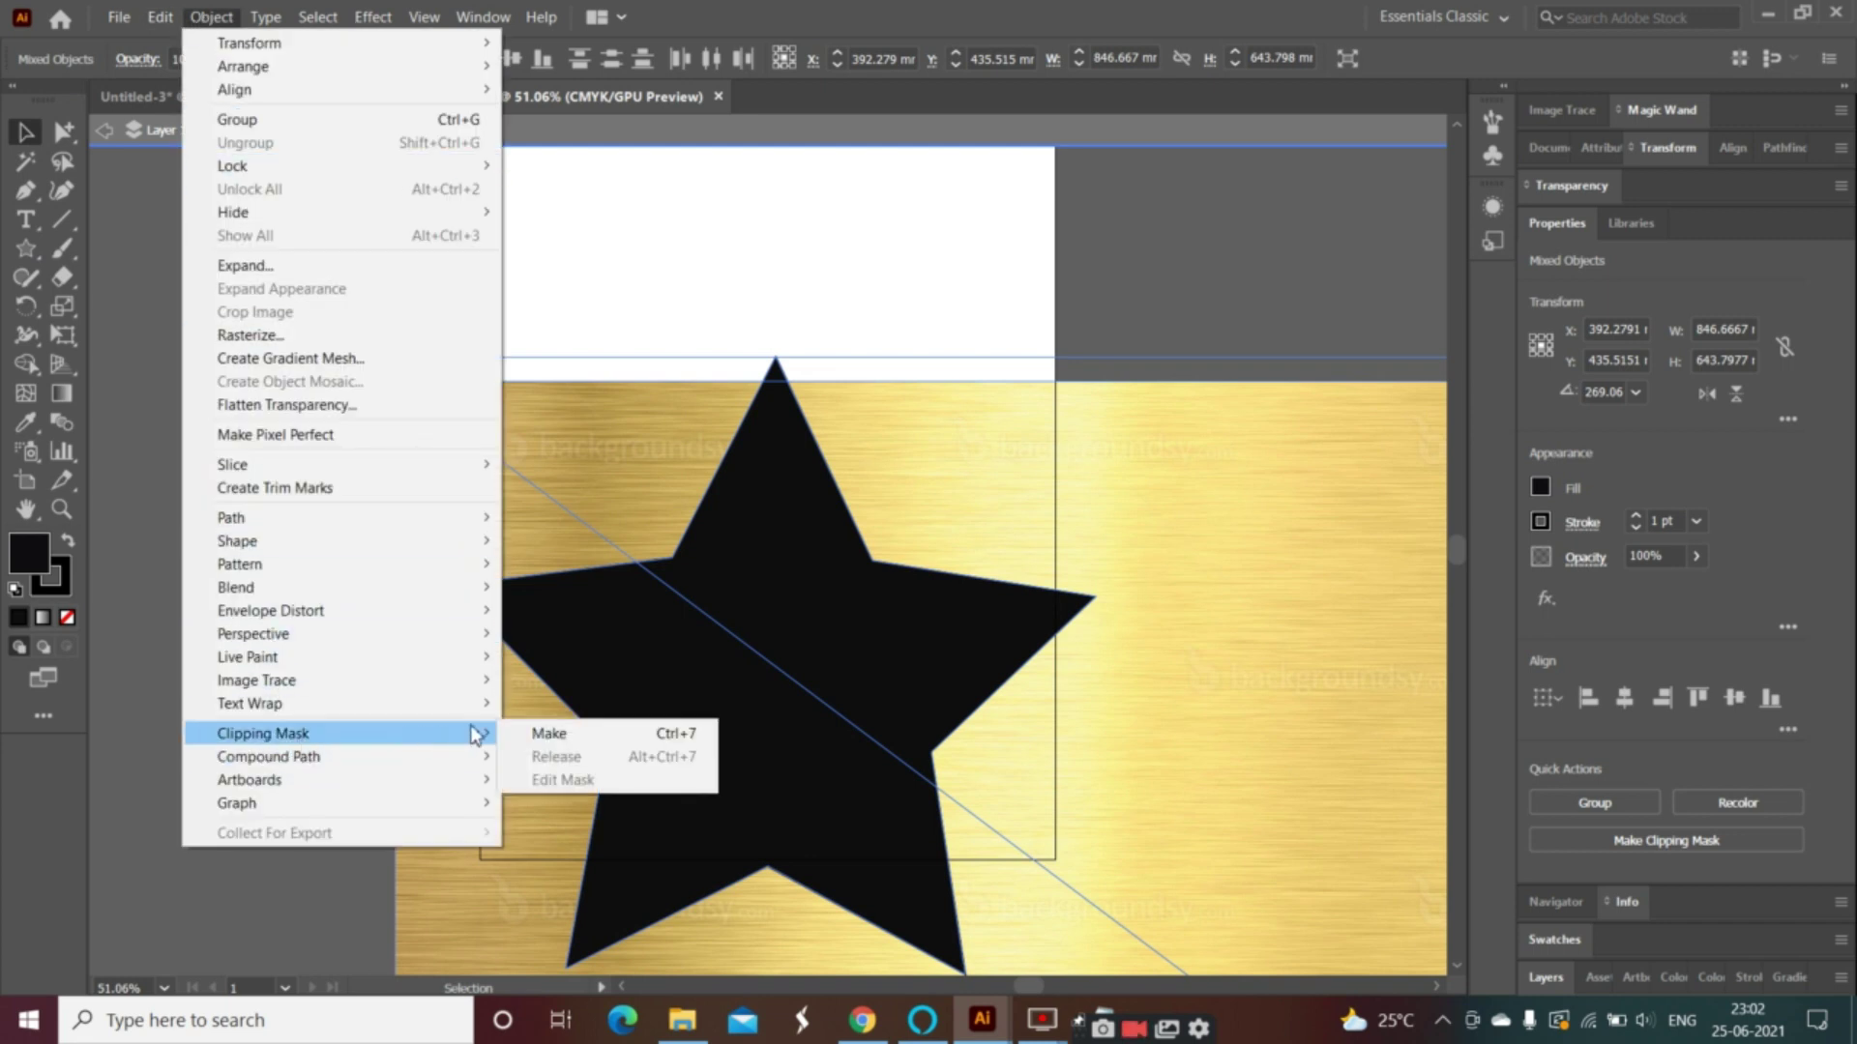
{"action": "left_click", "coordinate": [538, 735]}
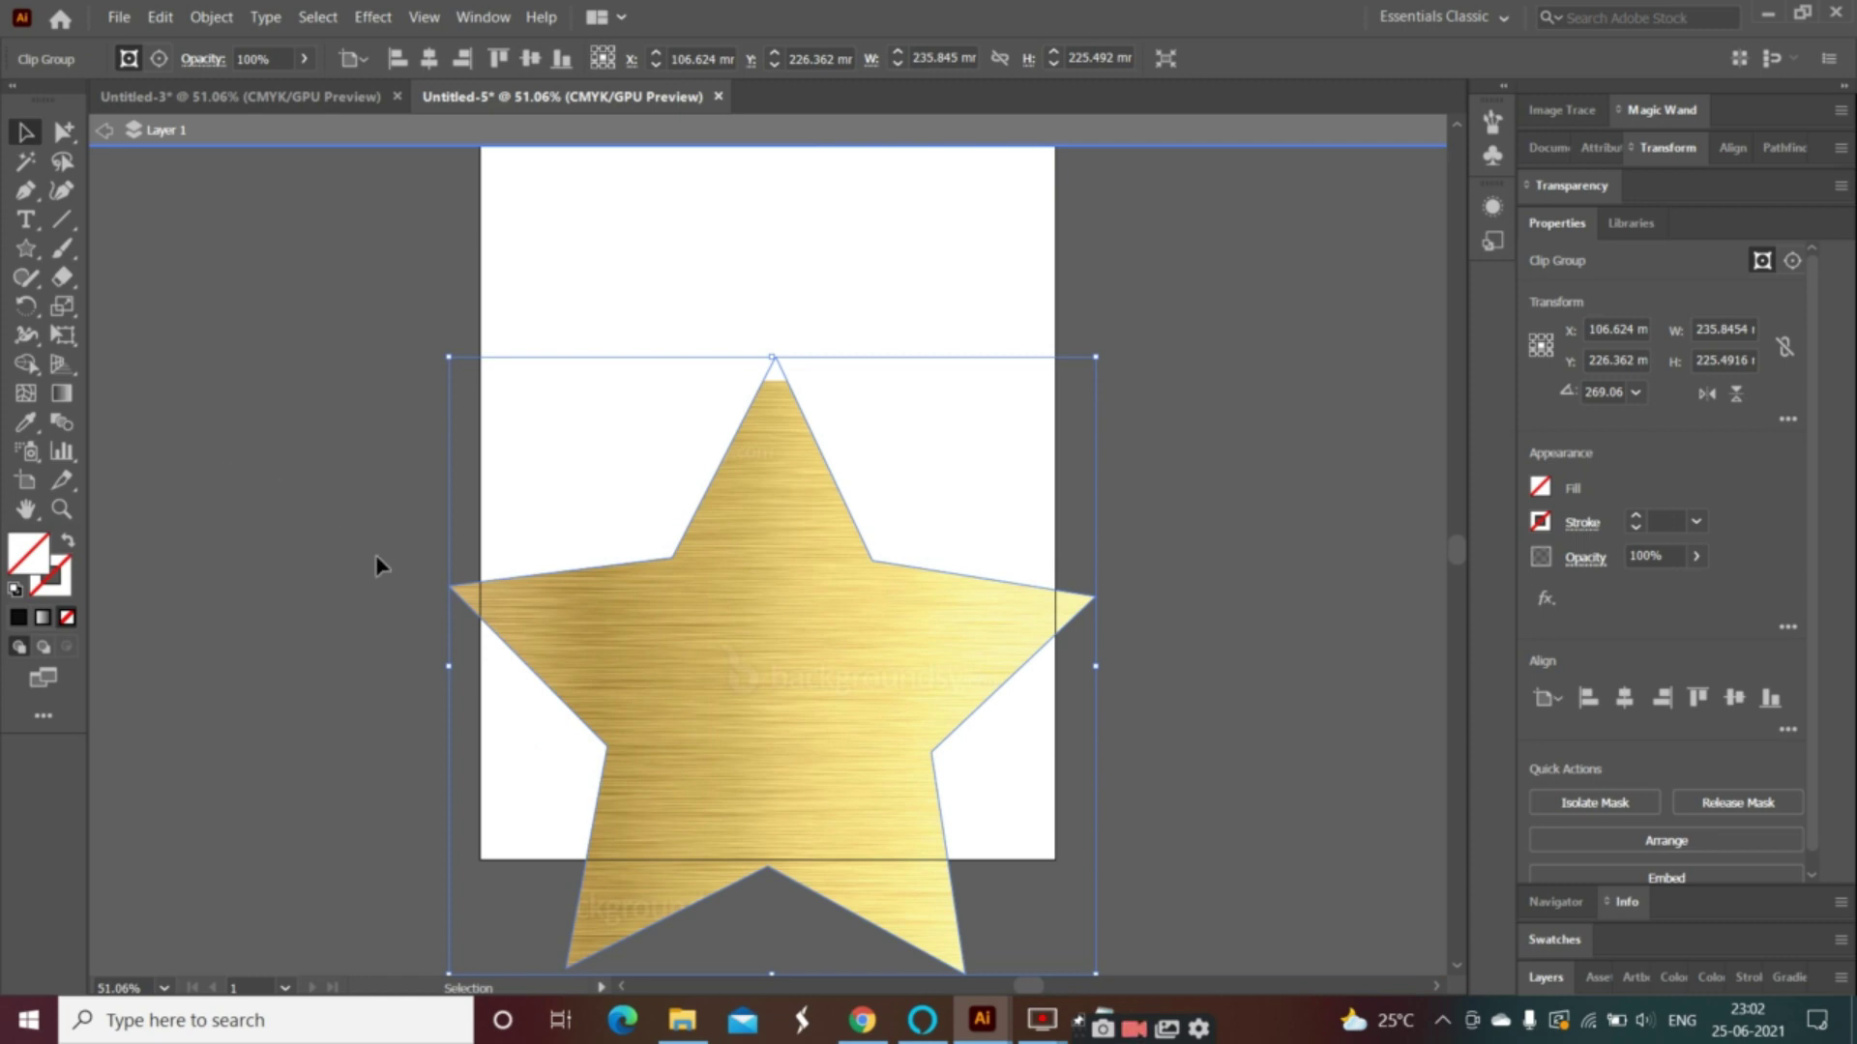
- Raise the clipped star to about Y 214 mm and nudge the gold image inside its mask slightly upward
{"action": "mouse_move", "coordinate": [822, 648]}
{"action": "left_mouse_down"}
{"action": "mouse_move", "coordinate": [817, 590]}
{"action": "mouse_move", "coordinate": [818, 614]}
{"action": "left_mouse_up"}
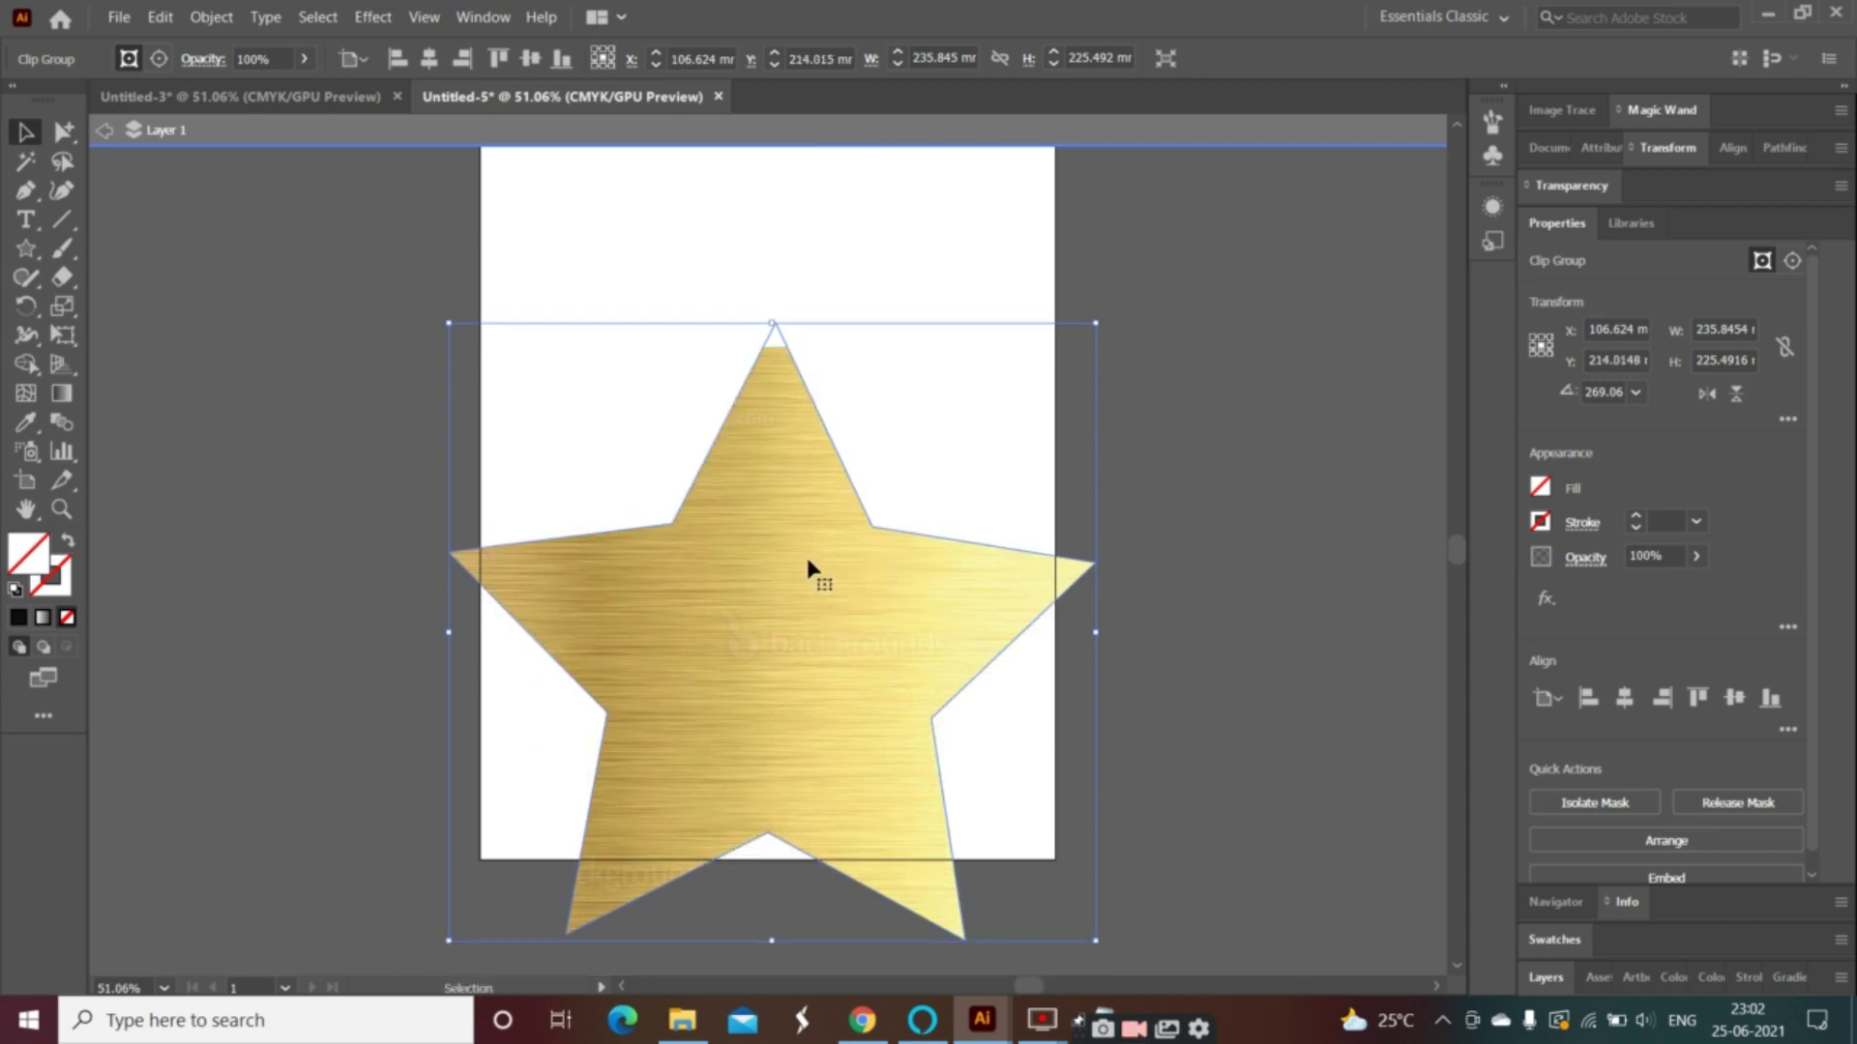
{"action": "double_click", "coordinate": [773, 394]}
{"action": "left_click_drag", "start_coordinate": [785, 377], "coordinate": [786, 367]}
{"action": "left_click", "coordinate": [102, 134]}
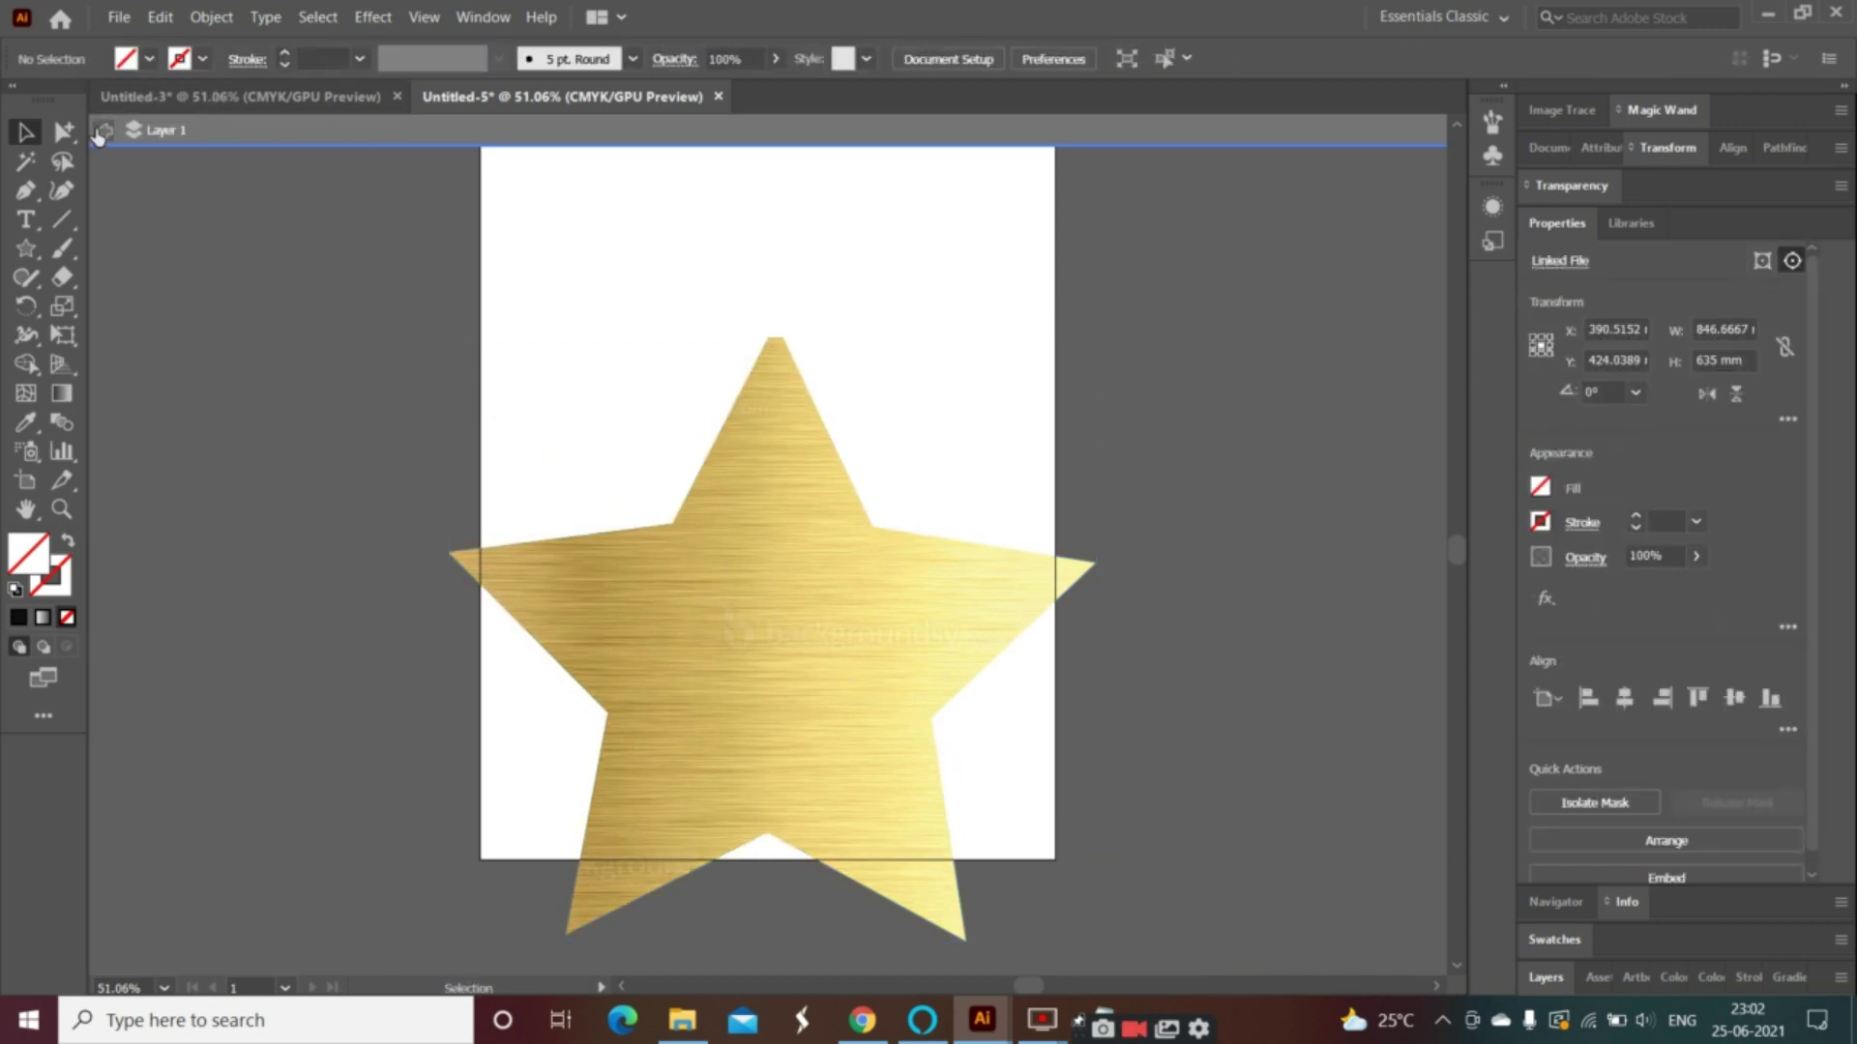
- Reduce the clipped star's height to about 223 mm, place it at about X 109 mm, Y 189 mm, and leave isolation mode
{"action": "left_click_drag", "start_coordinate": [746, 561], "coordinate": [735, 536]}
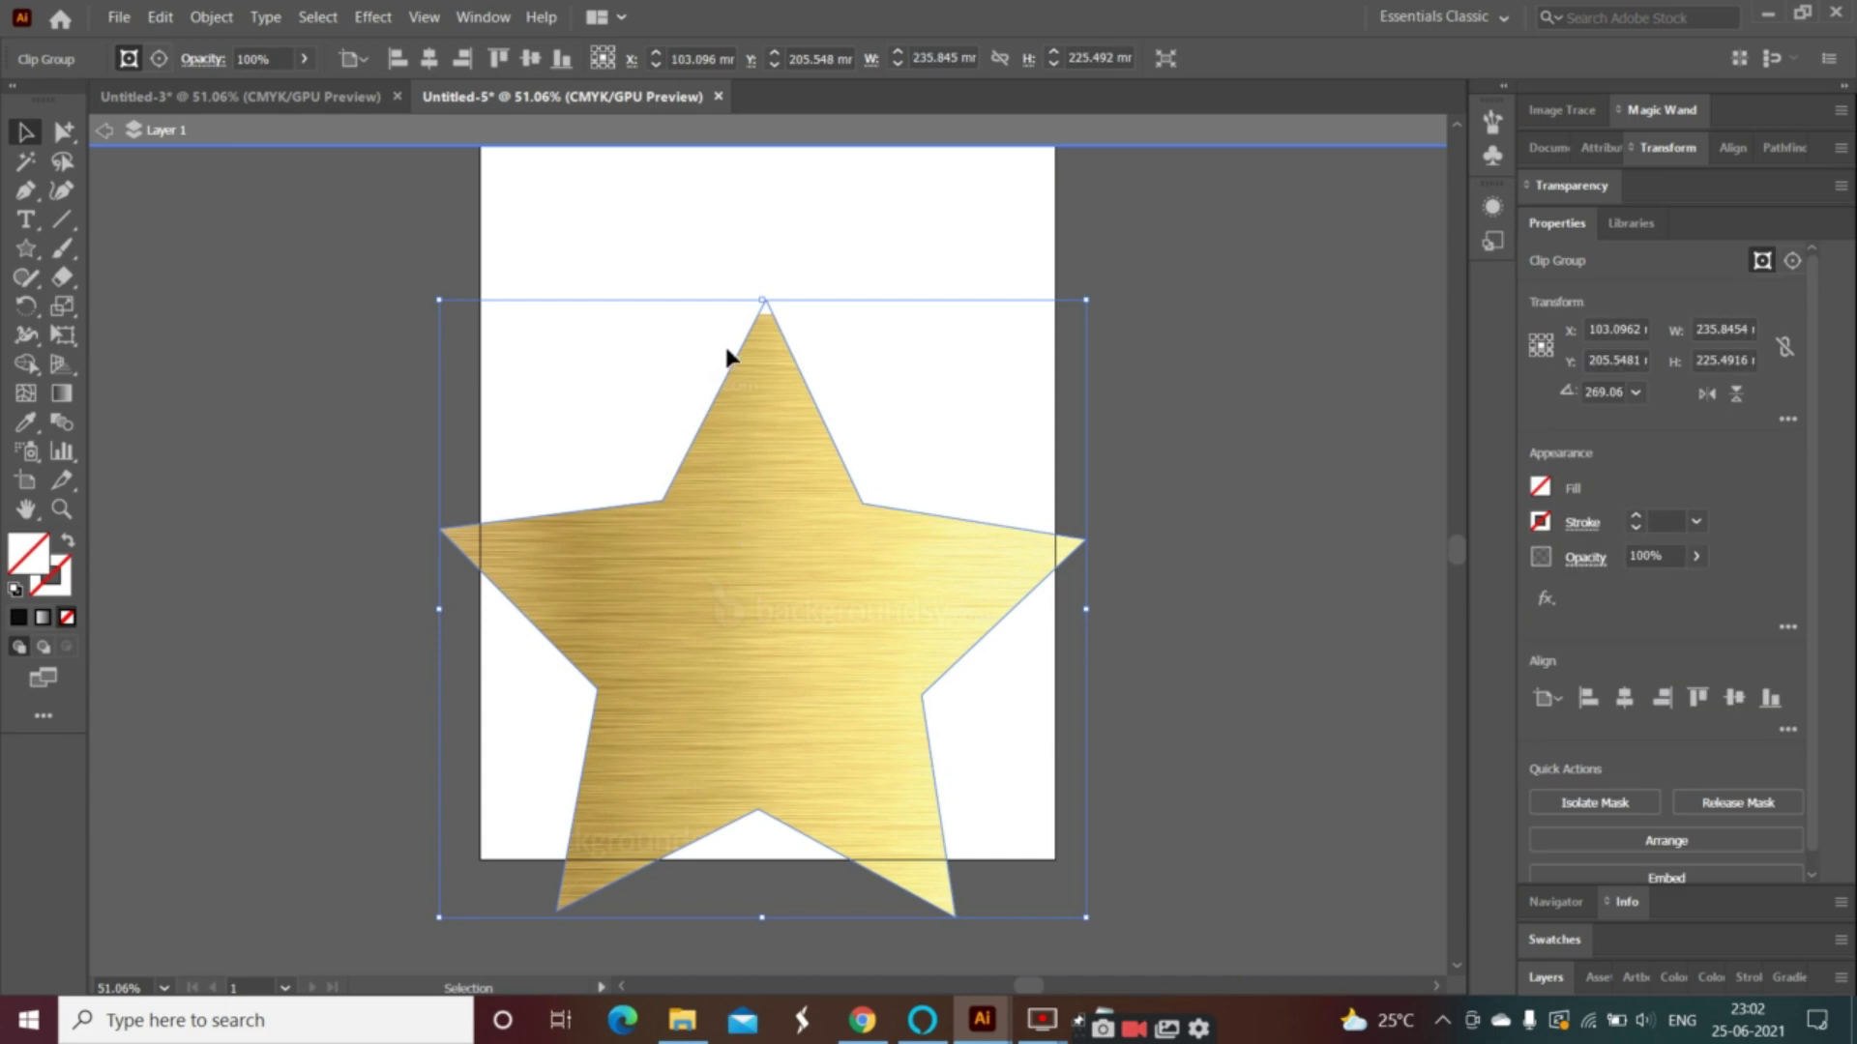
{"action": "left_click_drag", "start_coordinate": [765, 301], "coordinate": [764, 308]}
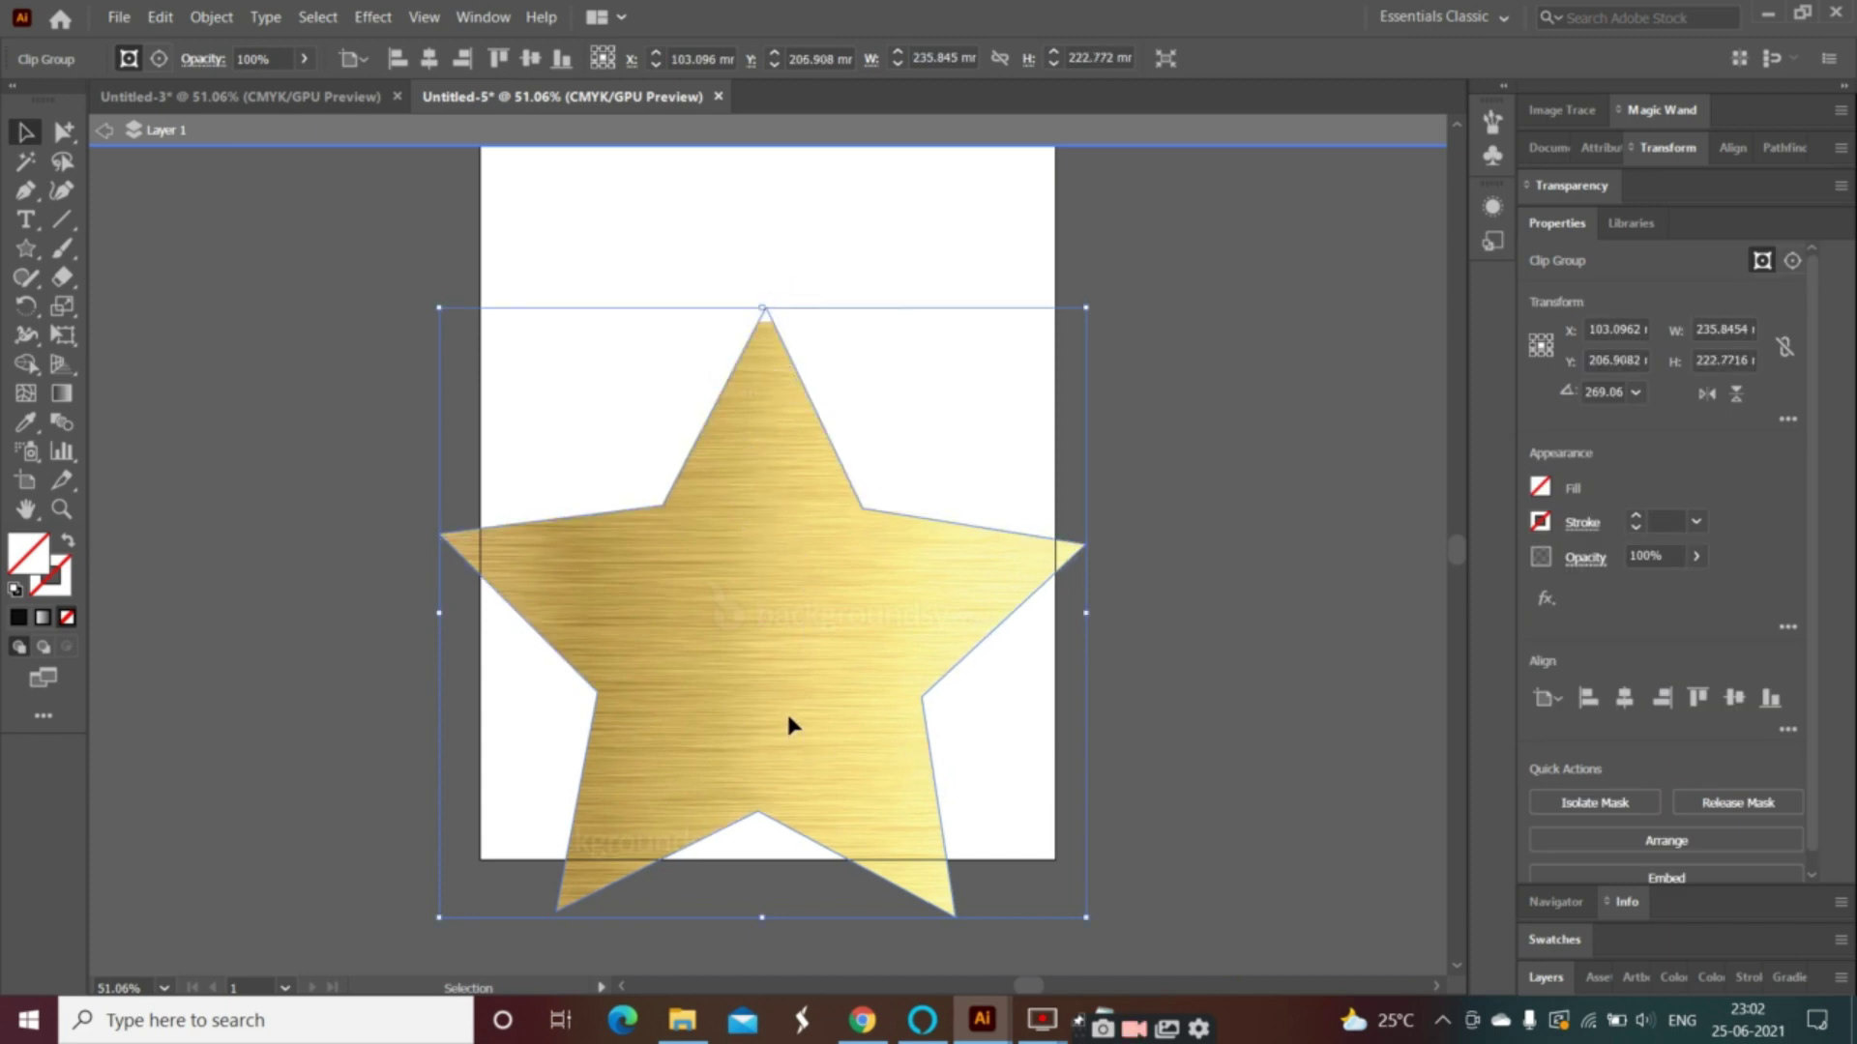
{"action": "left_click_drag", "start_coordinate": [788, 725], "coordinate": [803, 676]}
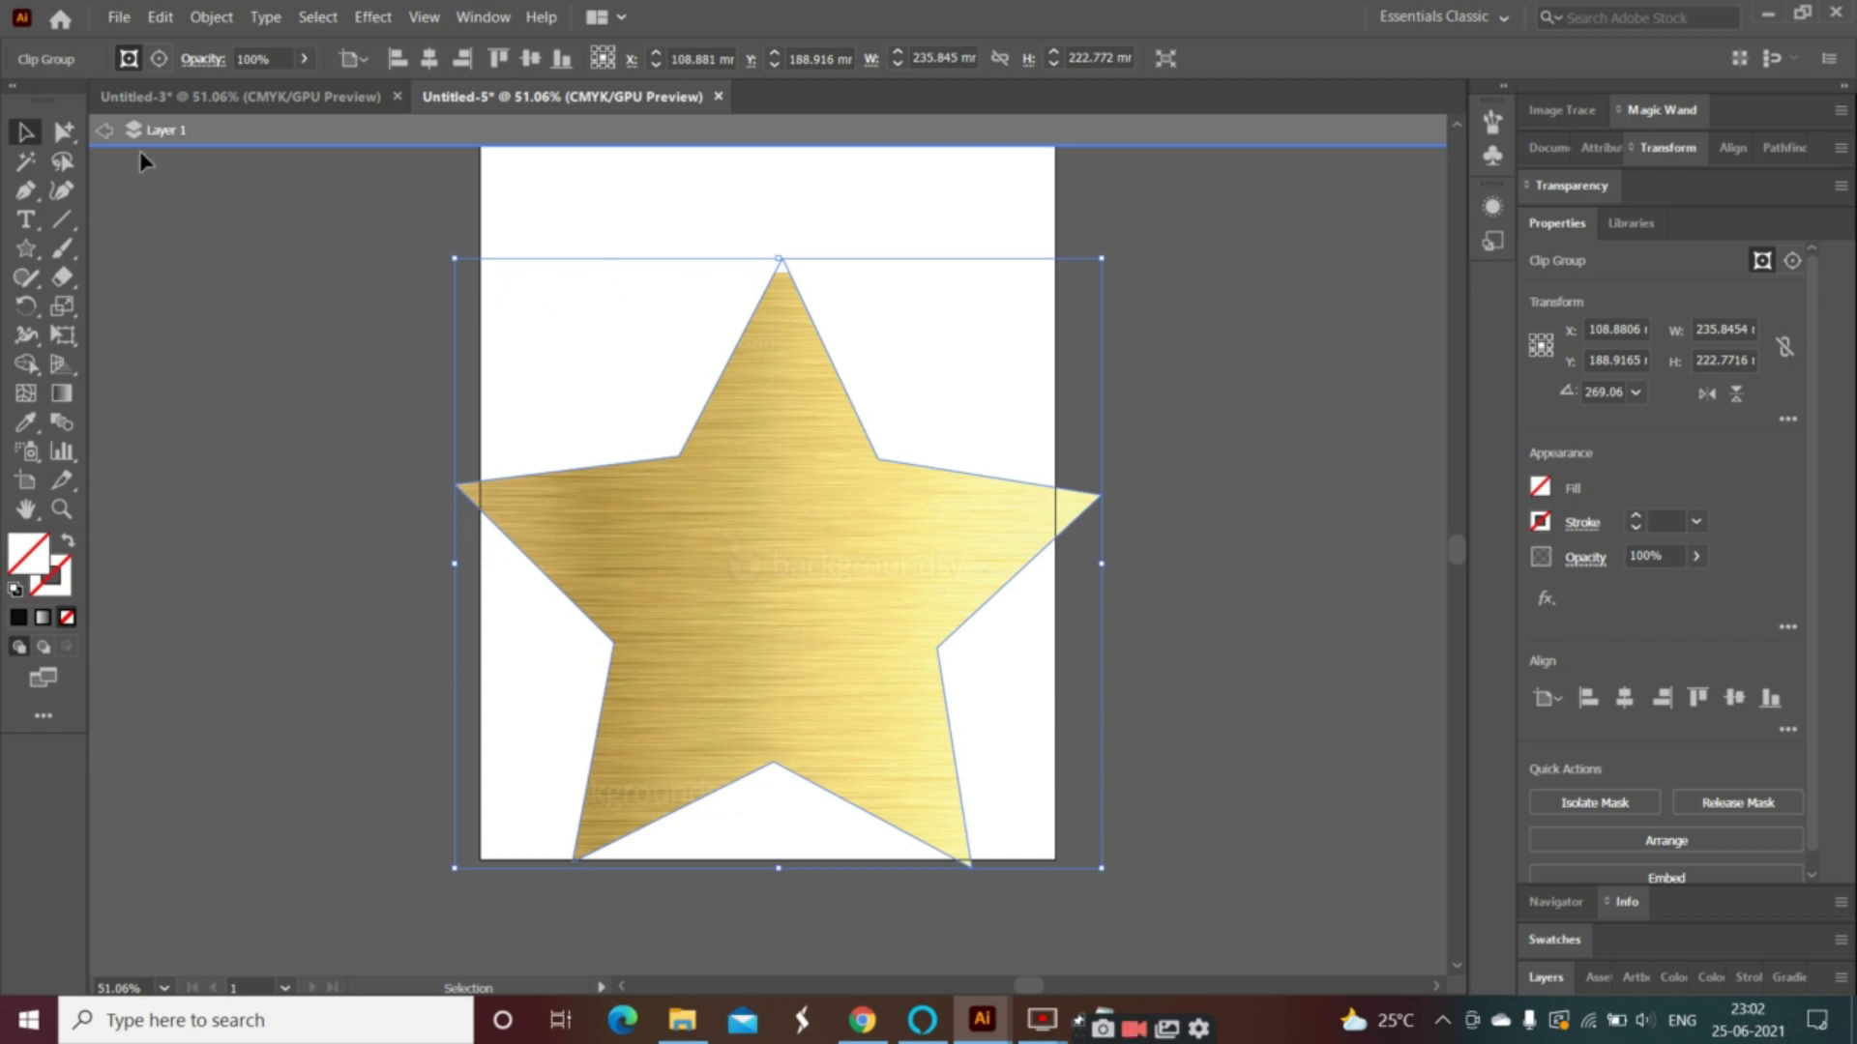
{"action": "left_click", "coordinate": [101, 130]}
{"action": "left_click", "coordinate": [510, 213]}
{"action": "left_click", "coordinate": [763, 426]}
{"action": "left_click", "coordinate": [233, 275]}
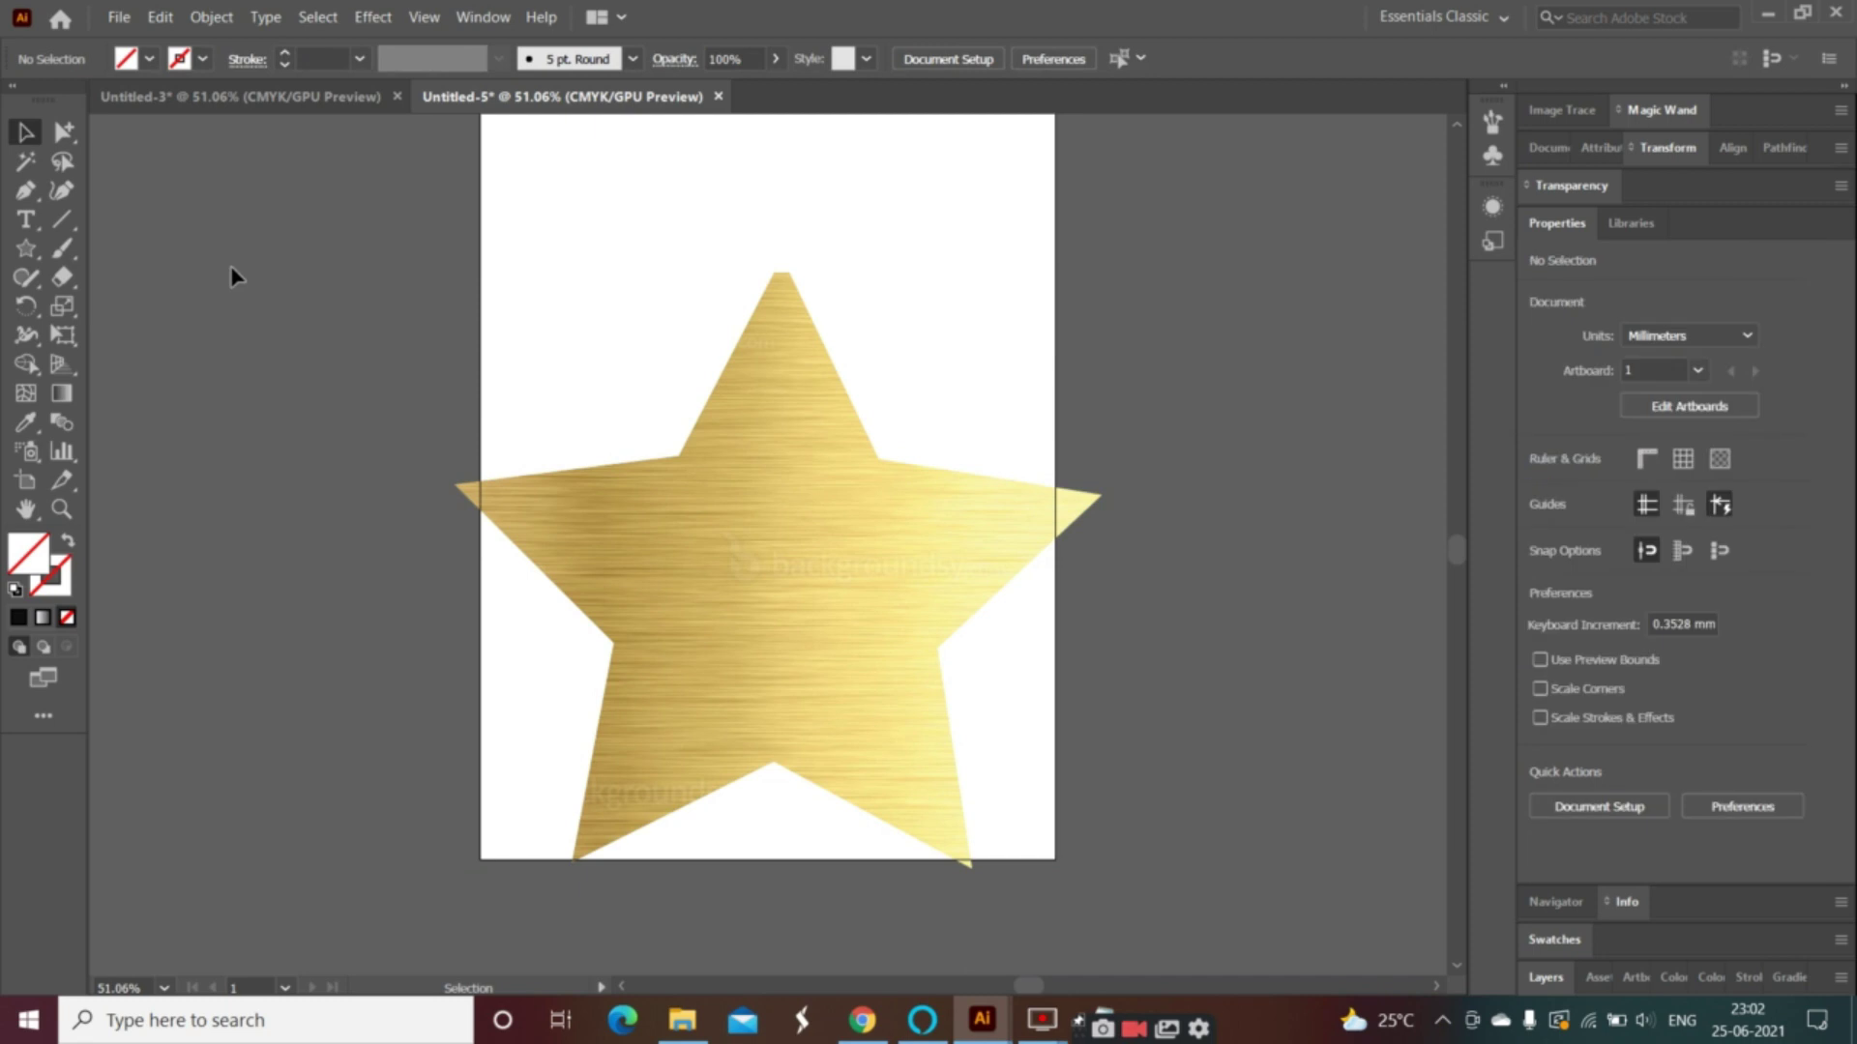
{"action": "right_click", "coordinate": [394, 662]}
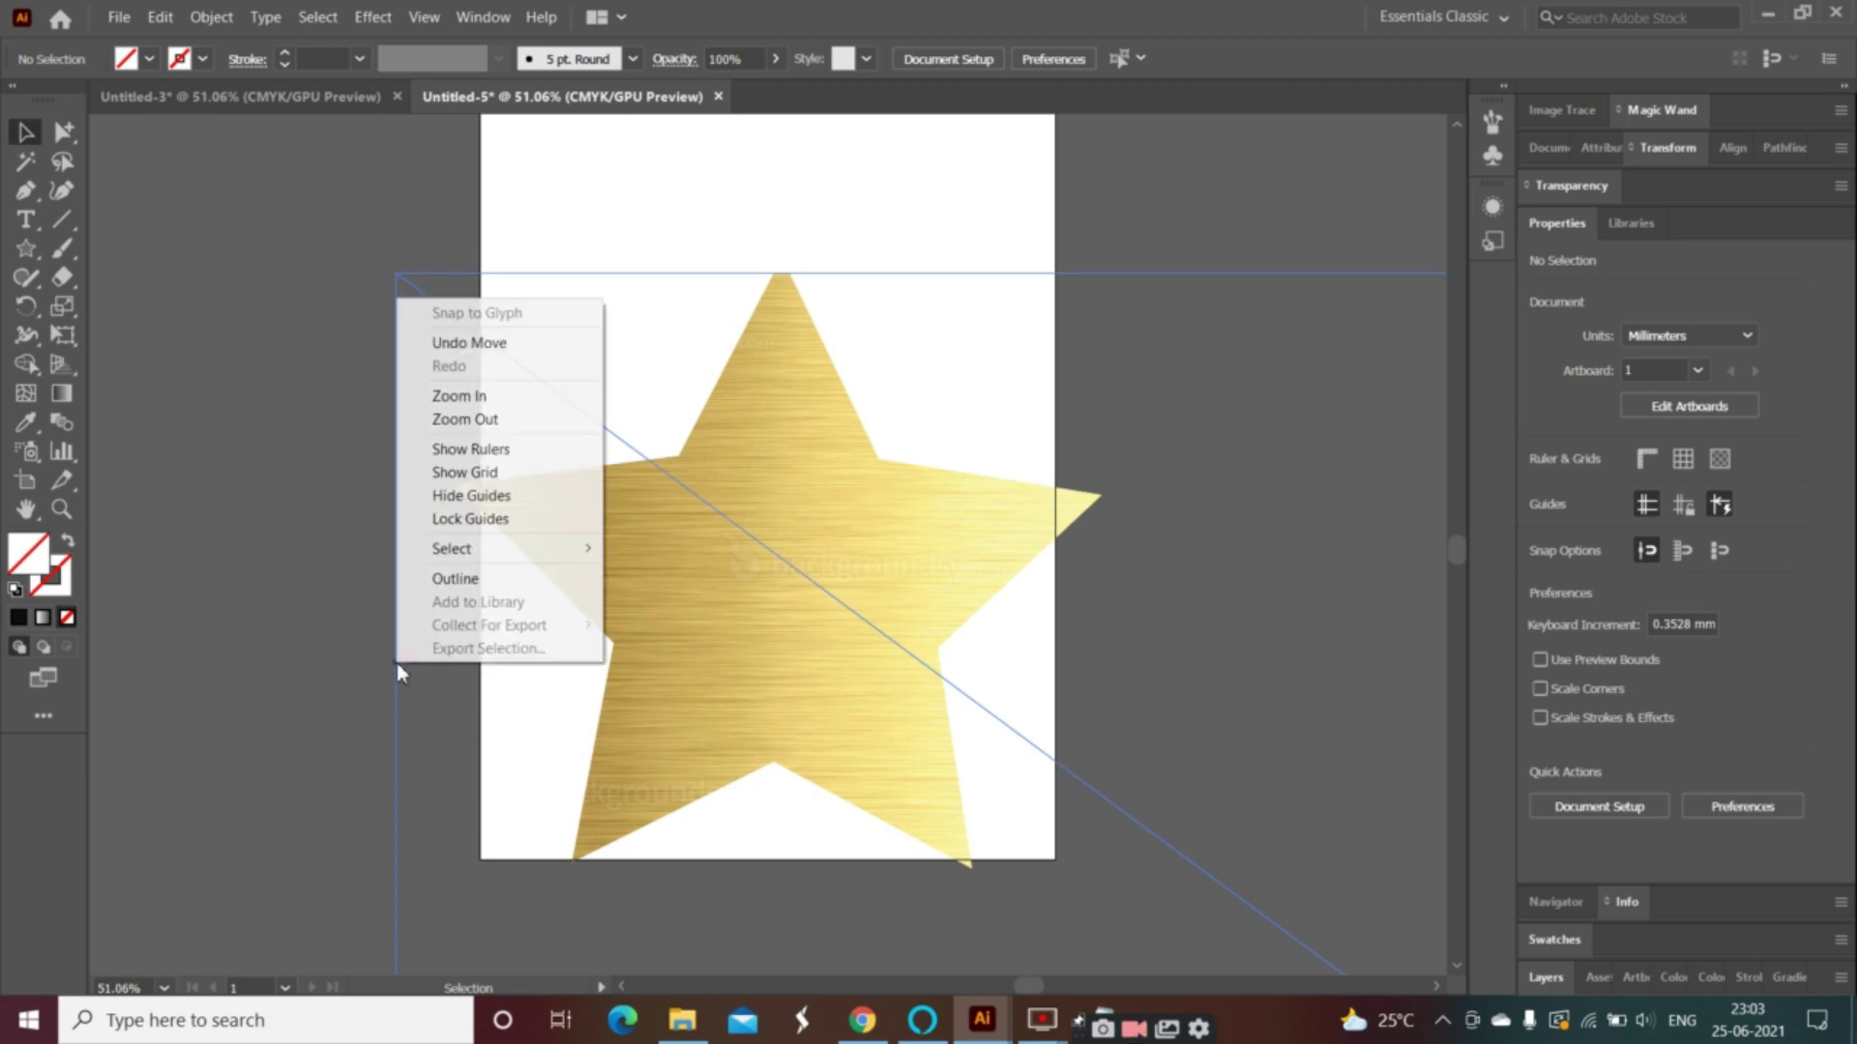
{"action": "left_click", "coordinate": [455, 497]}
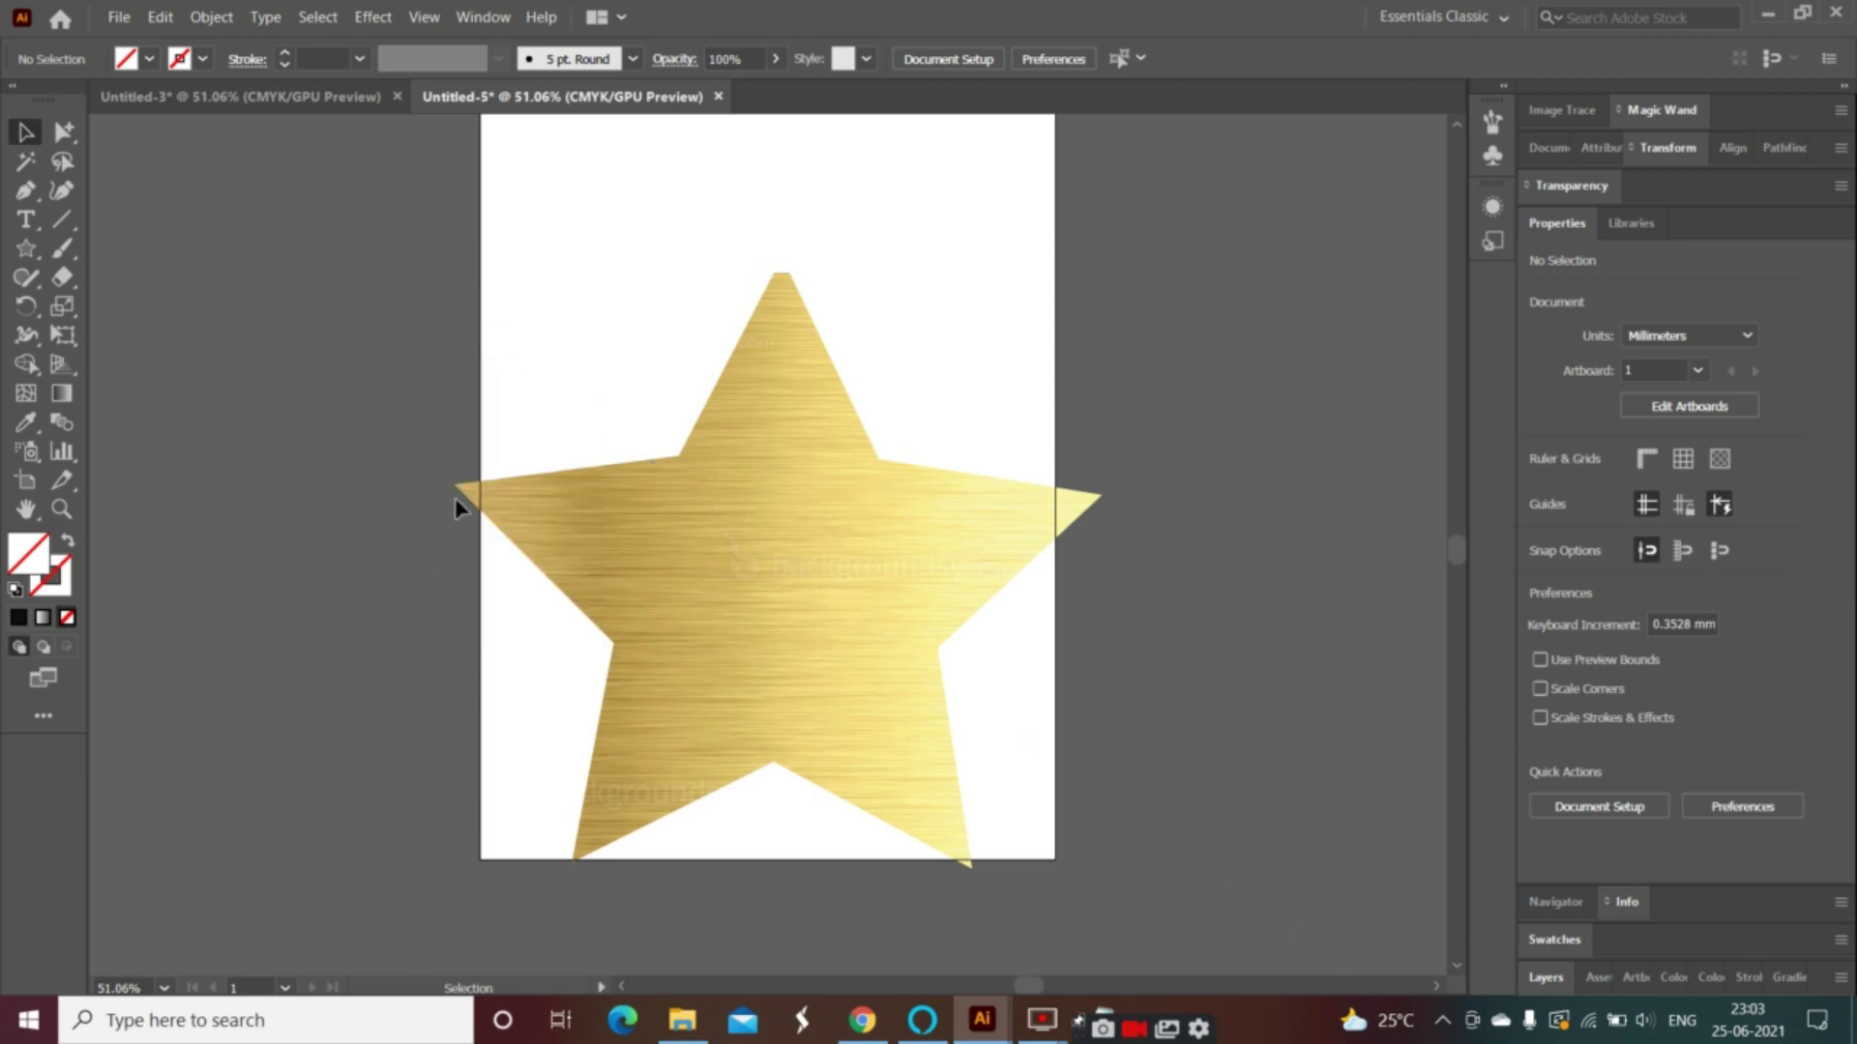
{"action": "left_click", "coordinate": [61, 135]}
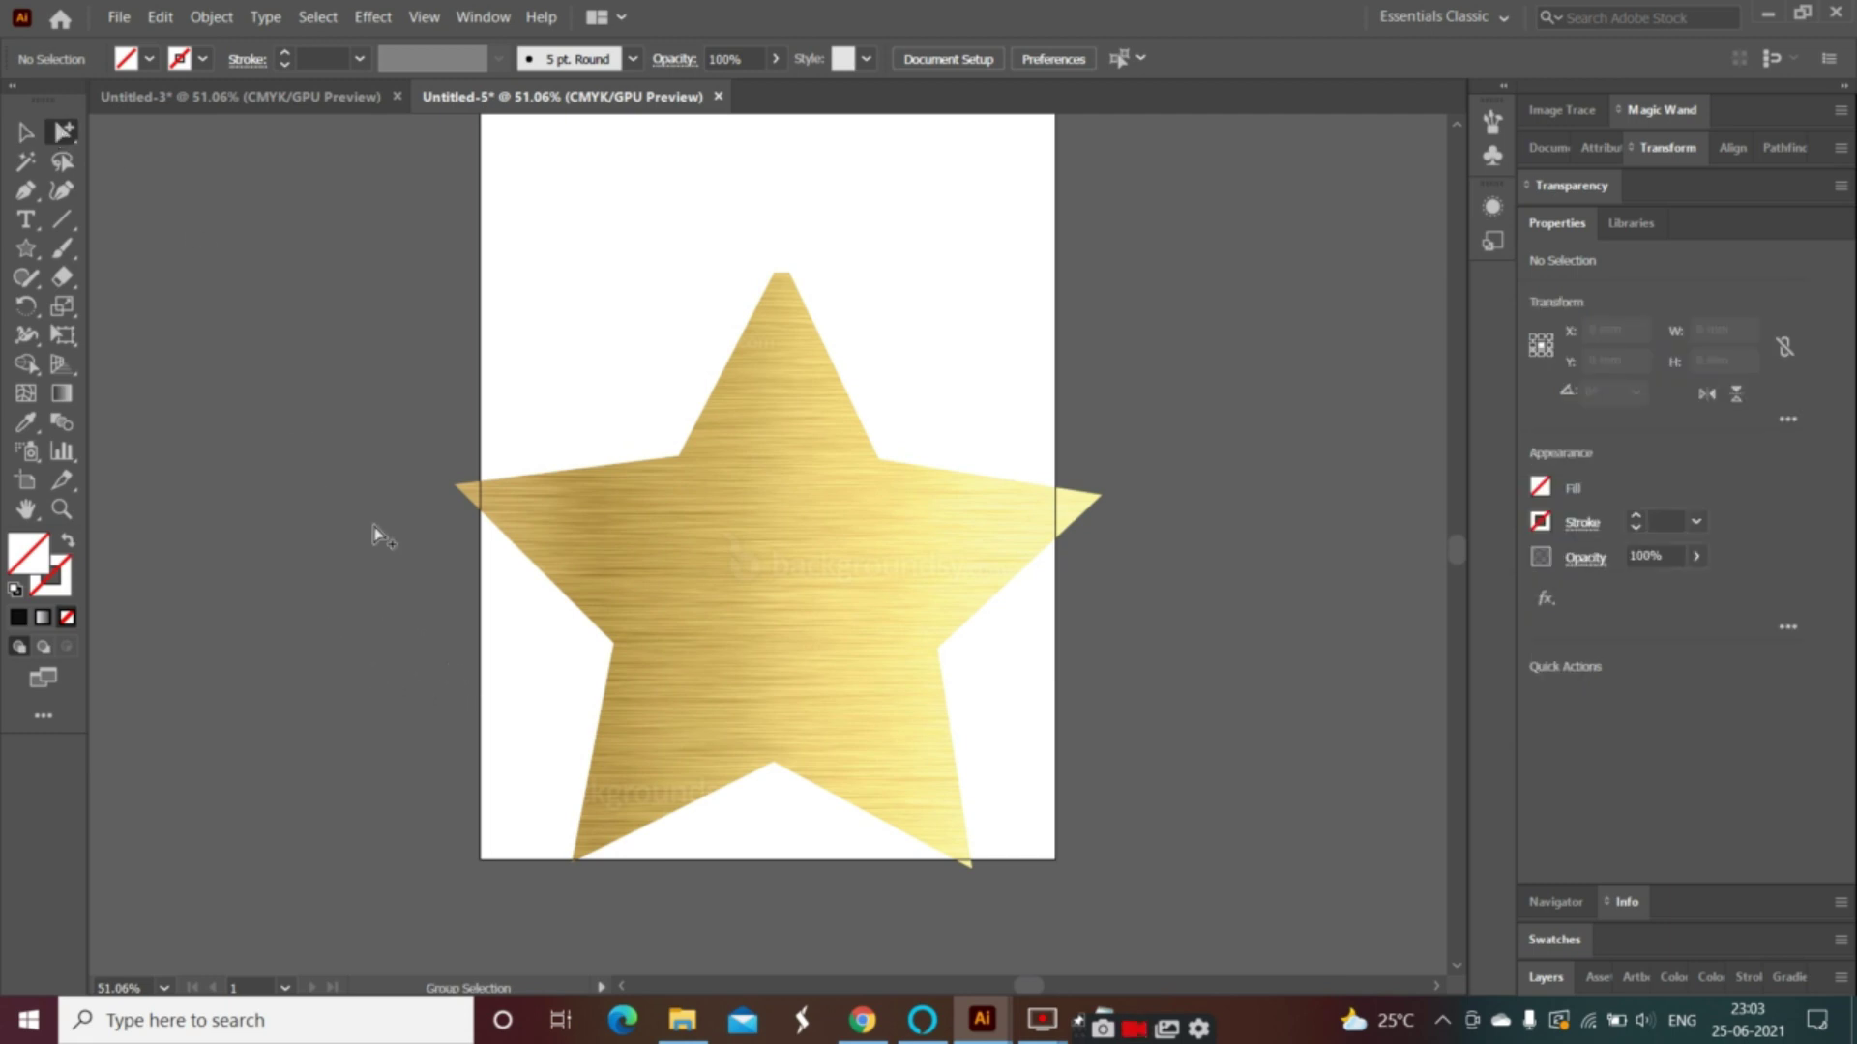
{"action": "left_click", "coordinate": [26, 135]}
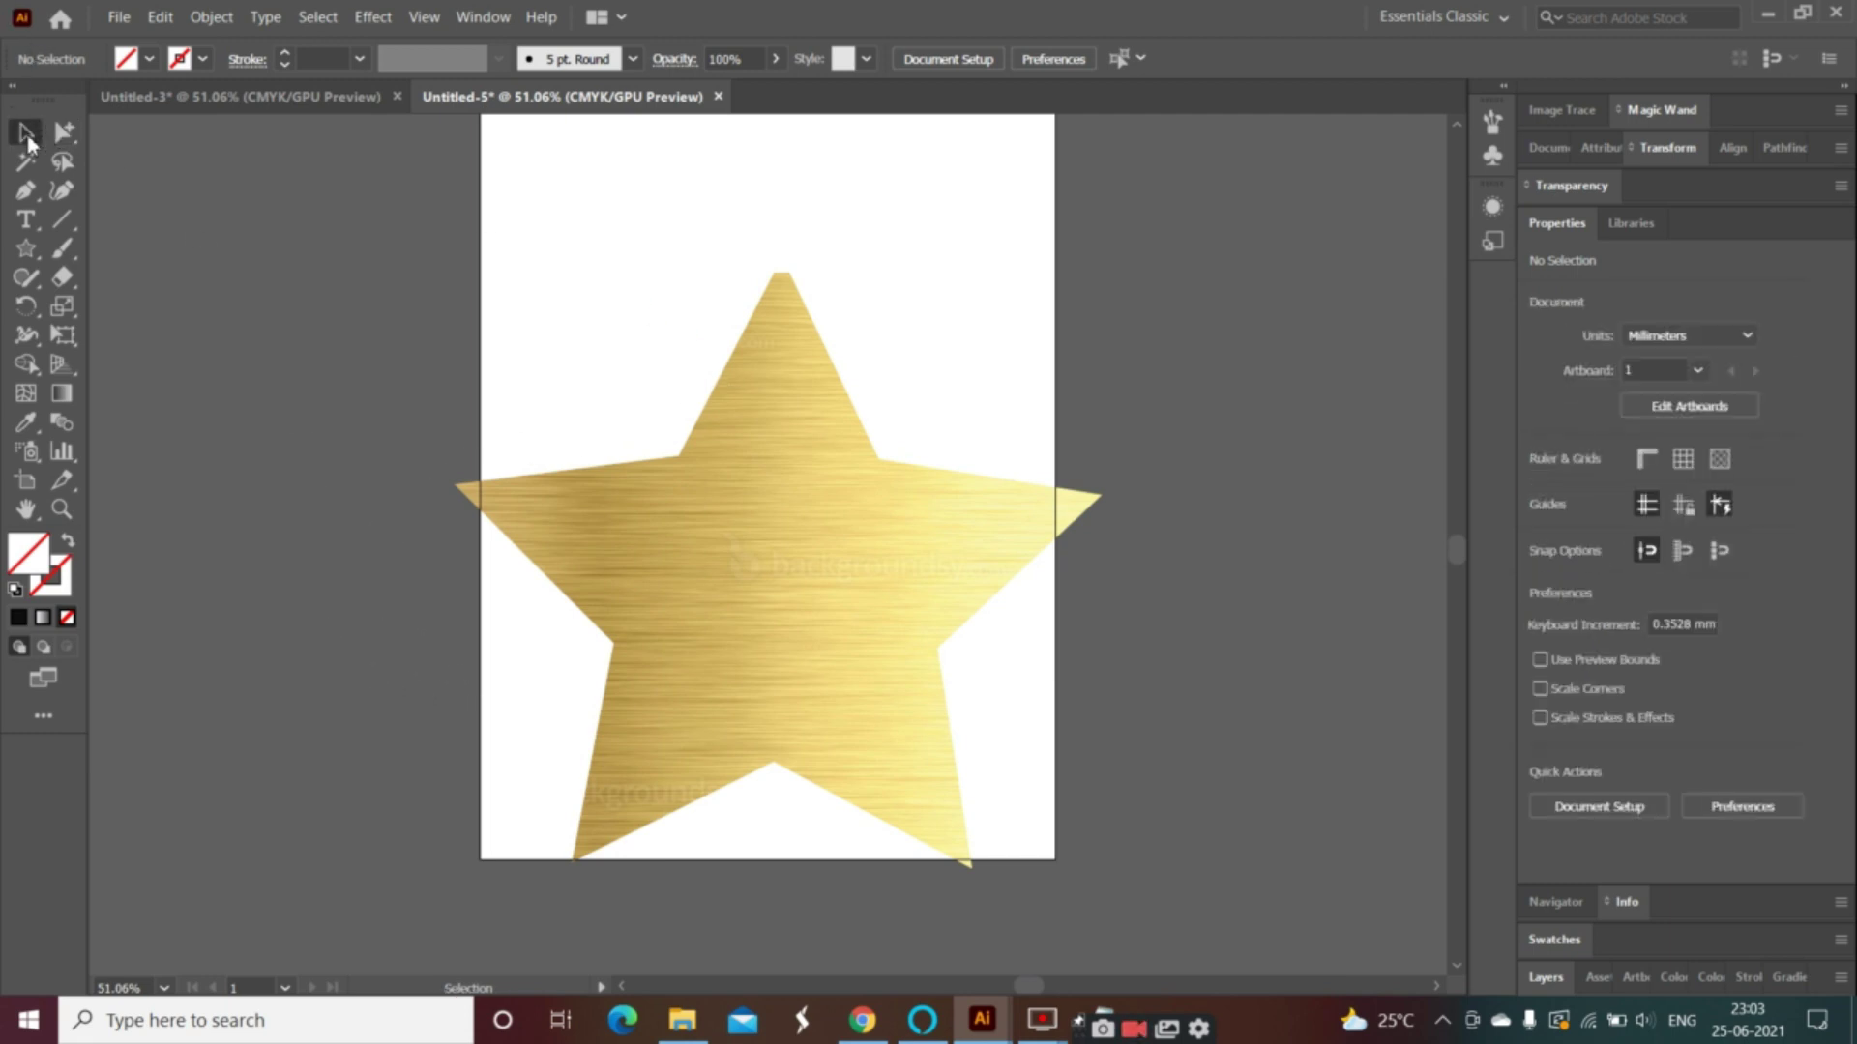
- Scale the gold star down to about 207 by 185 mm and position it at about X 121 mm, Y 188 mm
{"action": "left_click", "coordinate": [542, 477]}
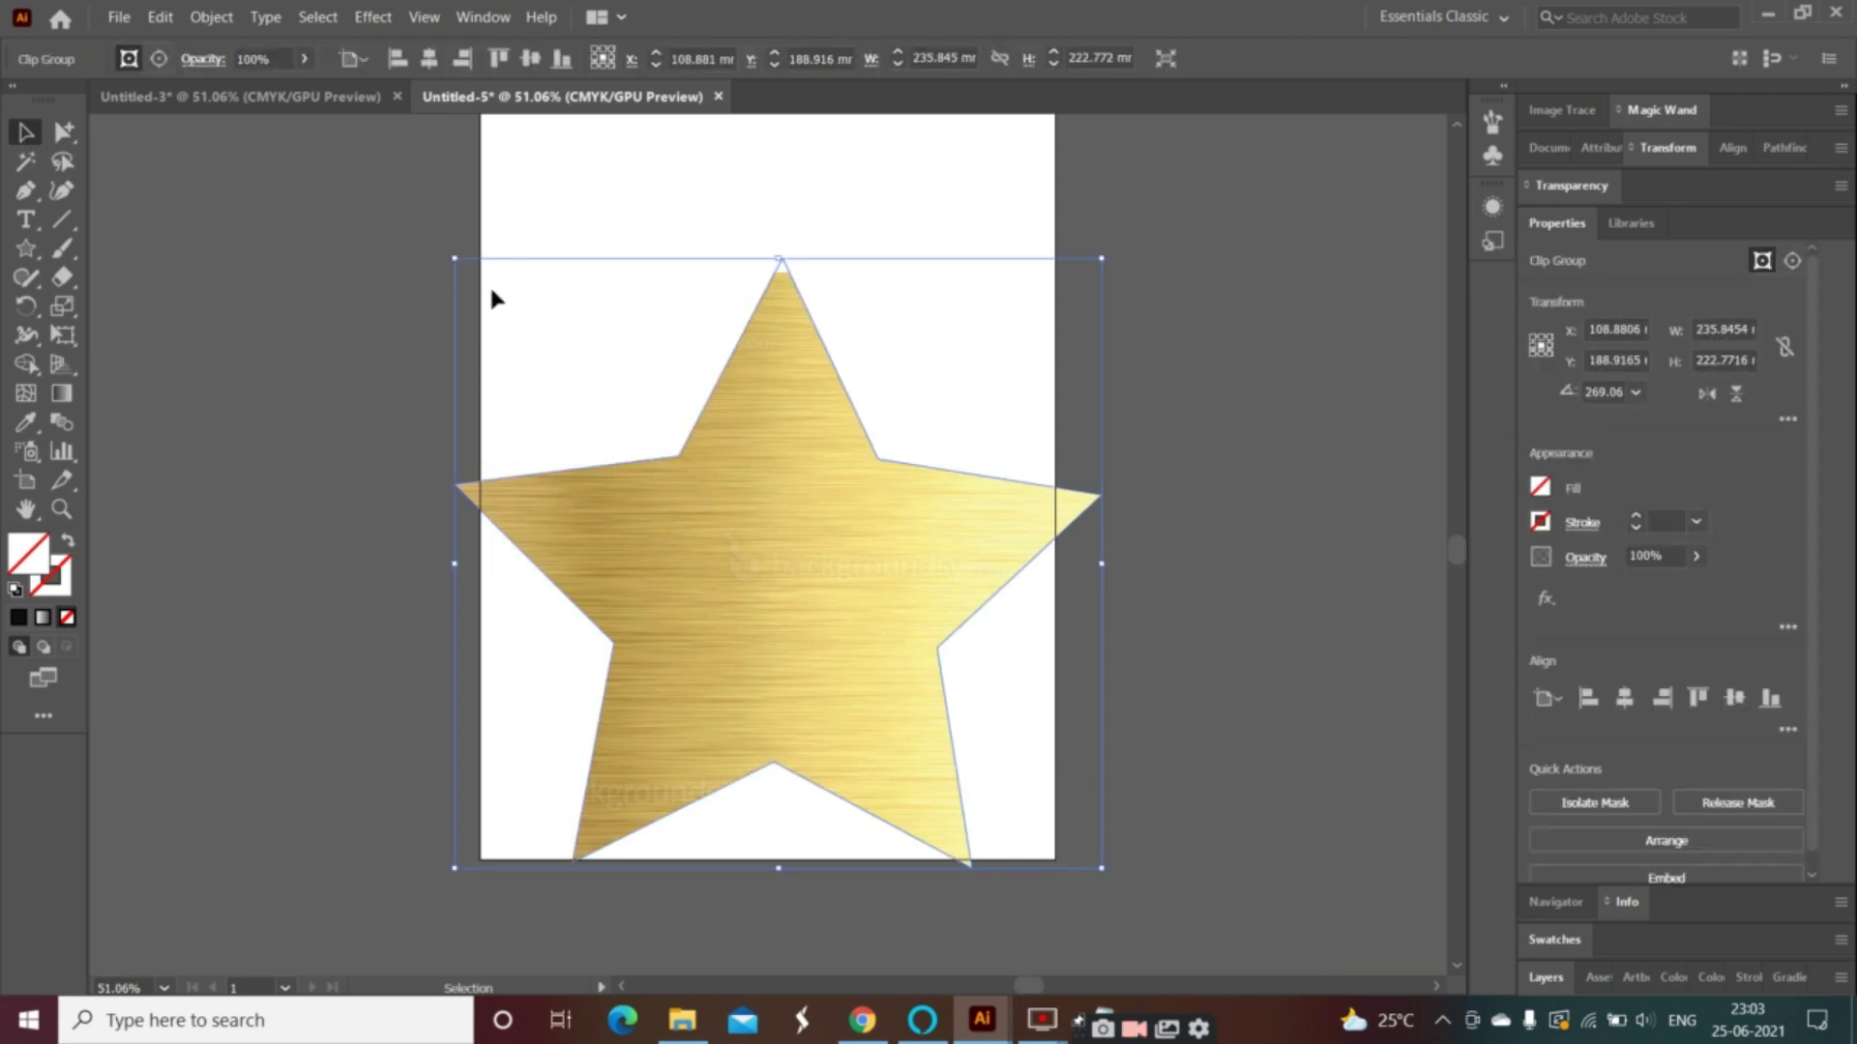
{"action": "left_click", "coordinate": [455, 271]}
{"action": "left_click", "coordinate": [680, 456]}
{"action": "left_click_drag", "start_coordinate": [456, 256], "coordinate": [534, 338]}
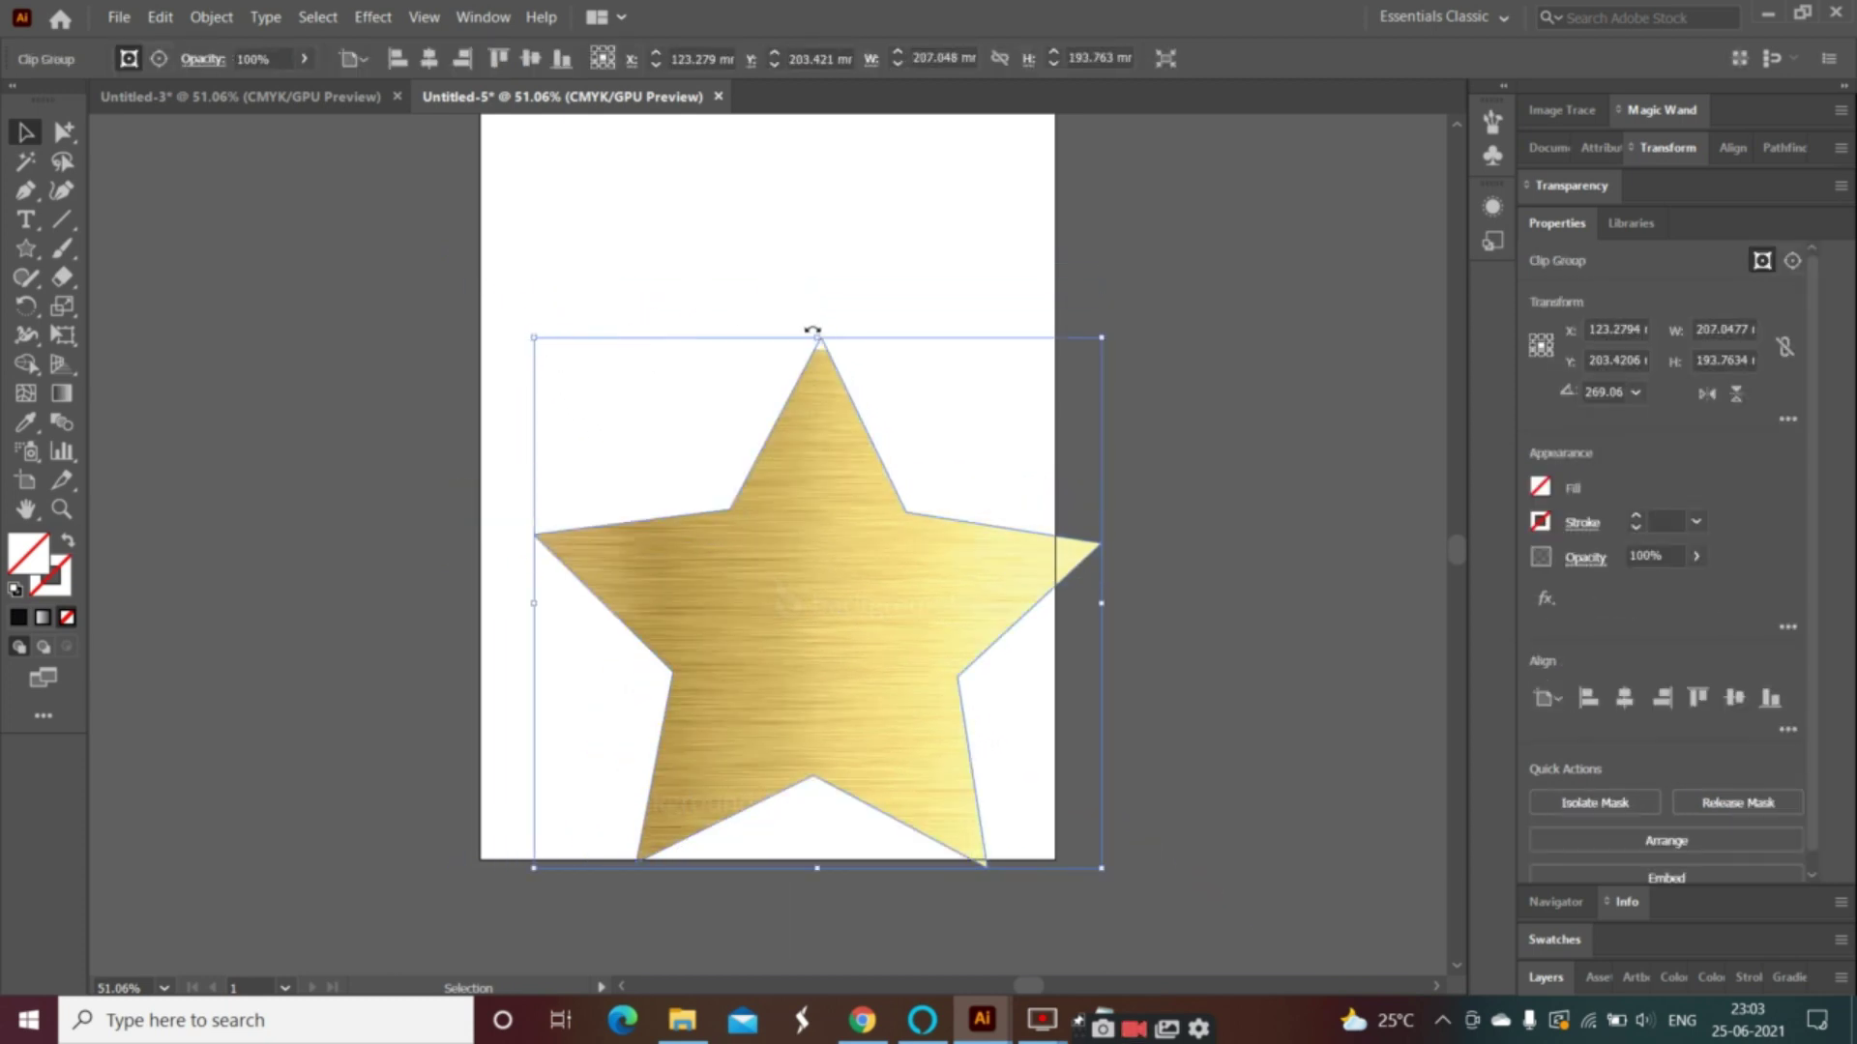
{"action": "left_click_drag", "start_coordinate": [818, 337], "coordinate": [819, 363]}
{"action": "left_click_drag", "start_coordinate": [838, 481], "coordinate": [830, 433]}
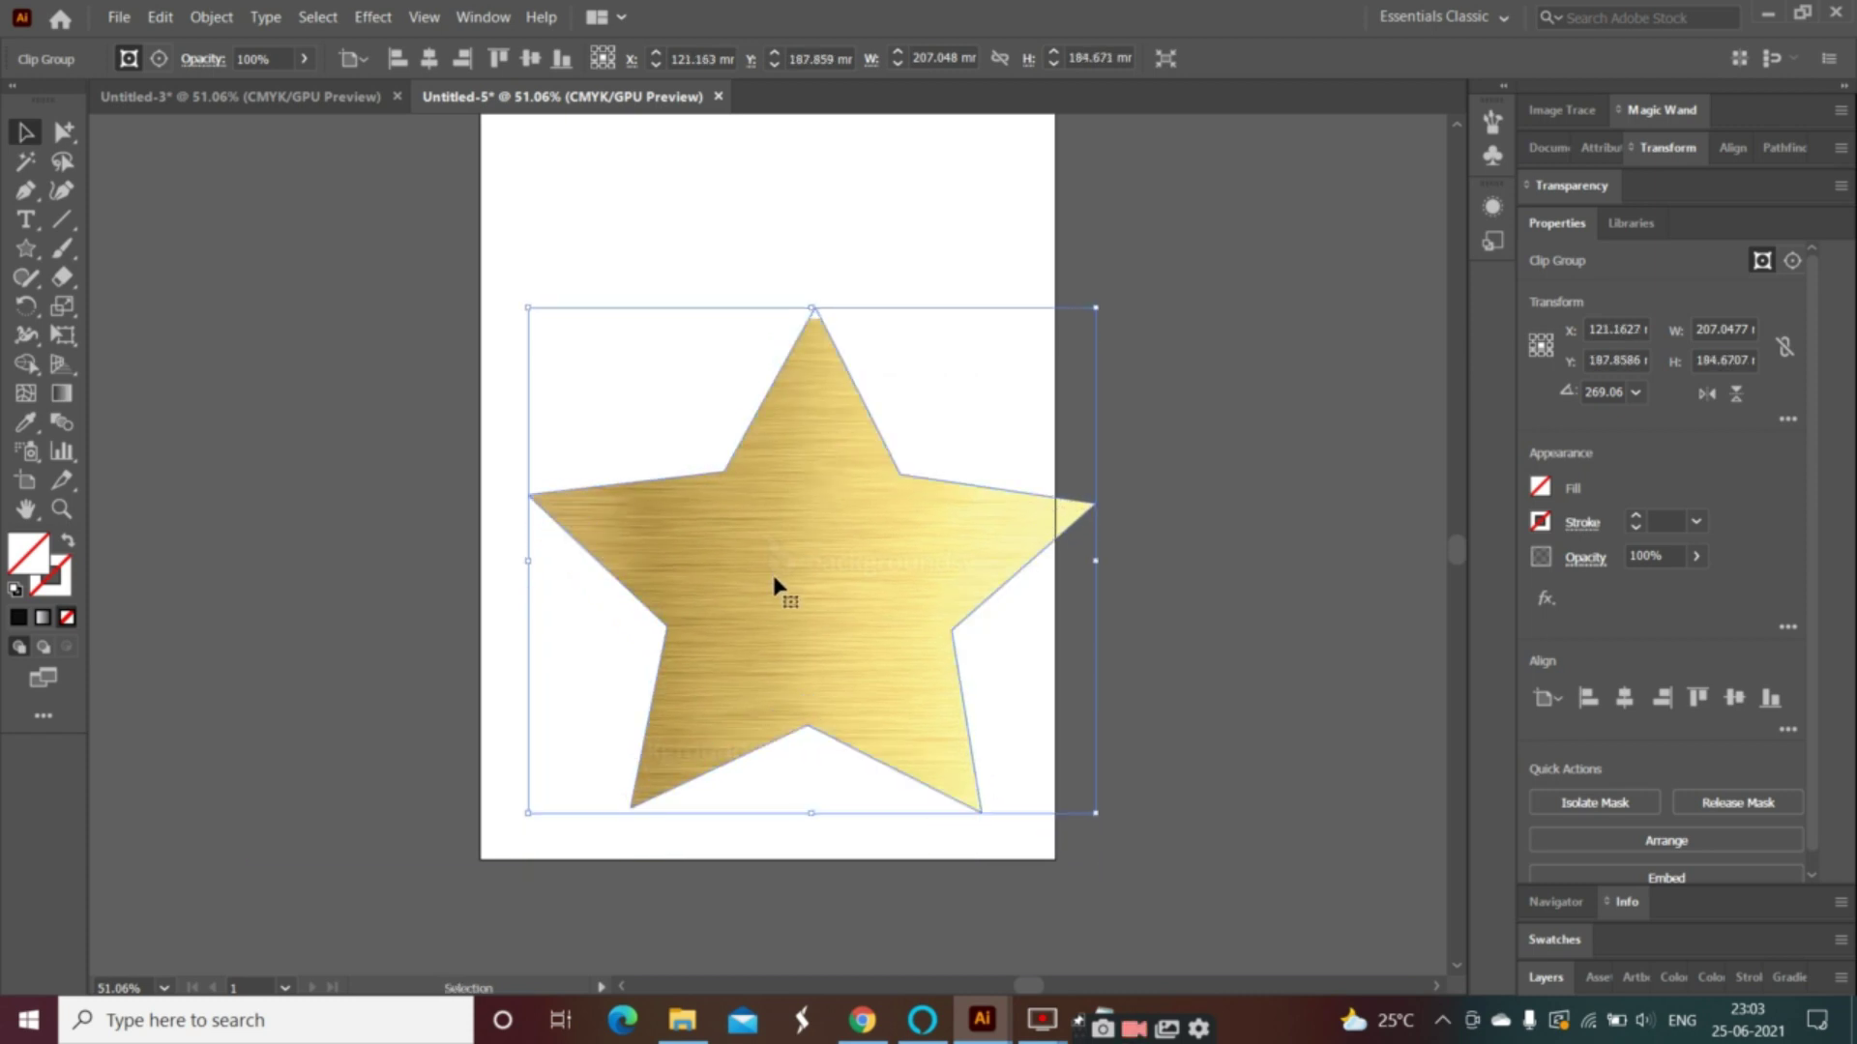
{"action": "left_click", "coordinate": [538, 808]}
{"action": "left_click", "coordinate": [712, 704]}
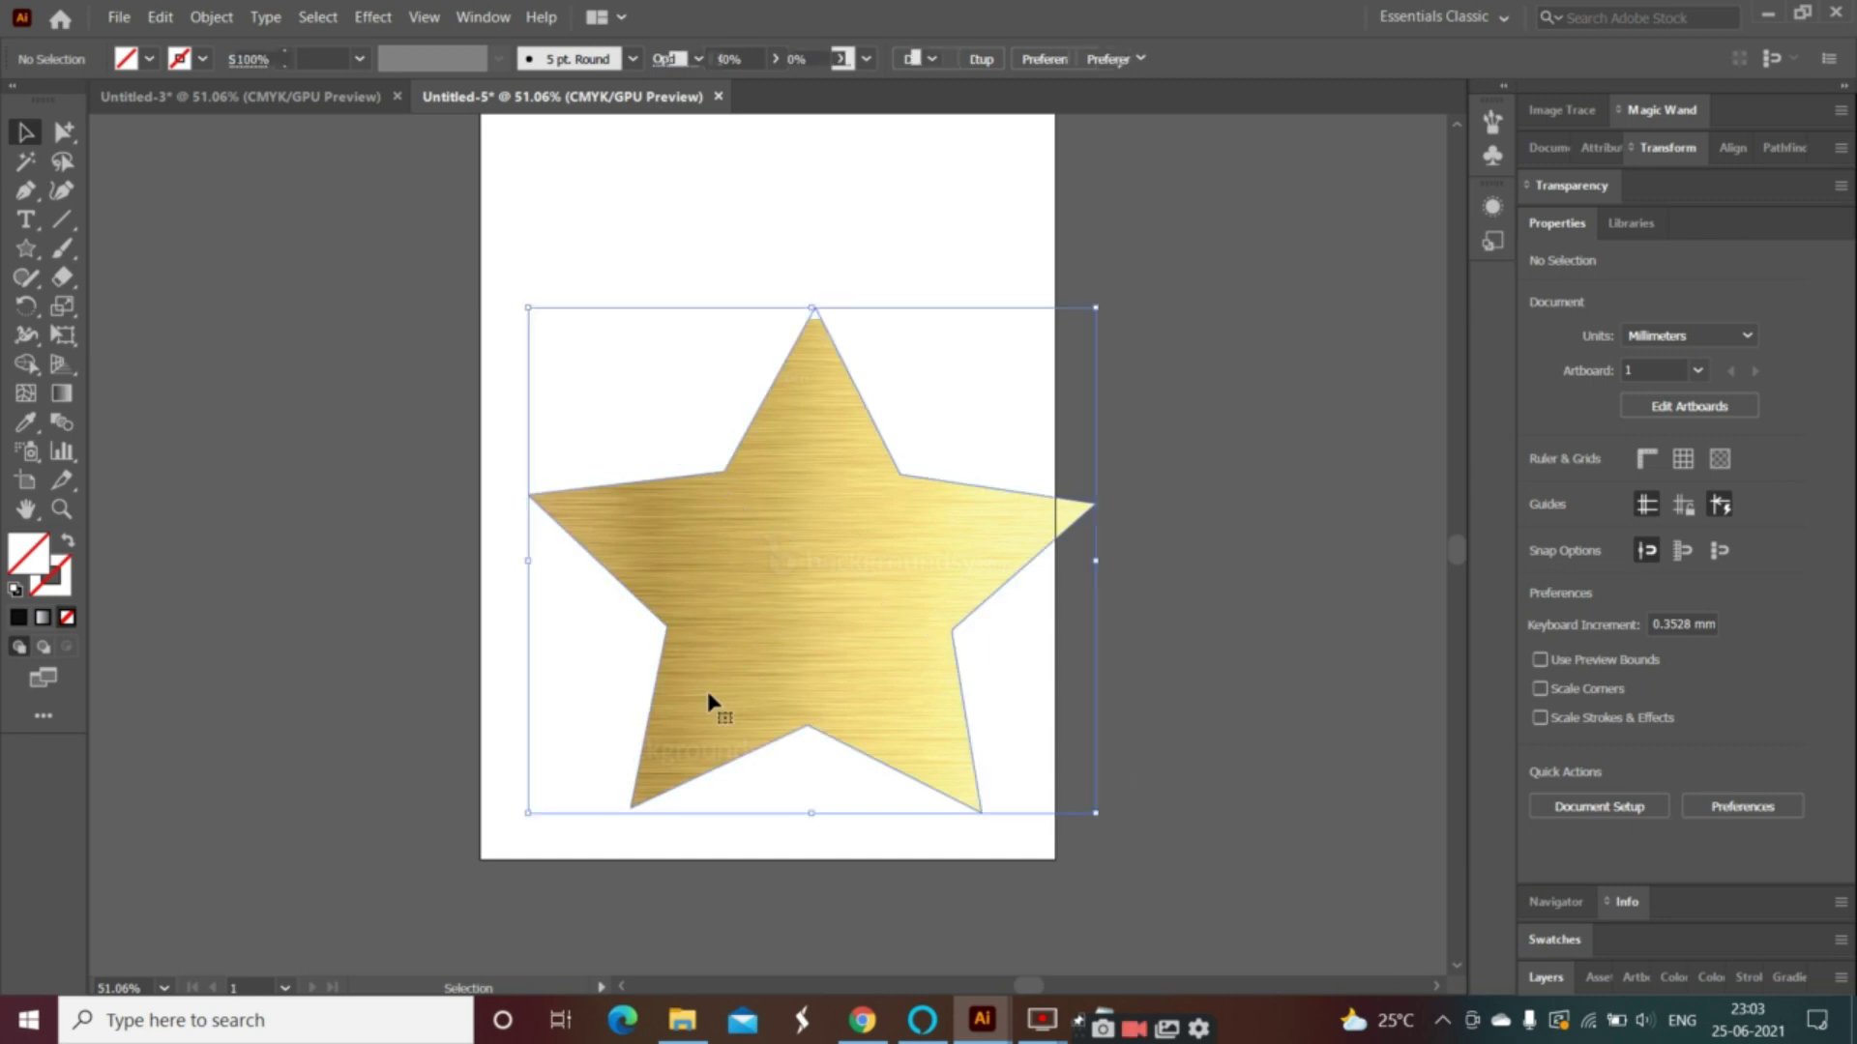
{"action": "left_click", "coordinate": [529, 791]}
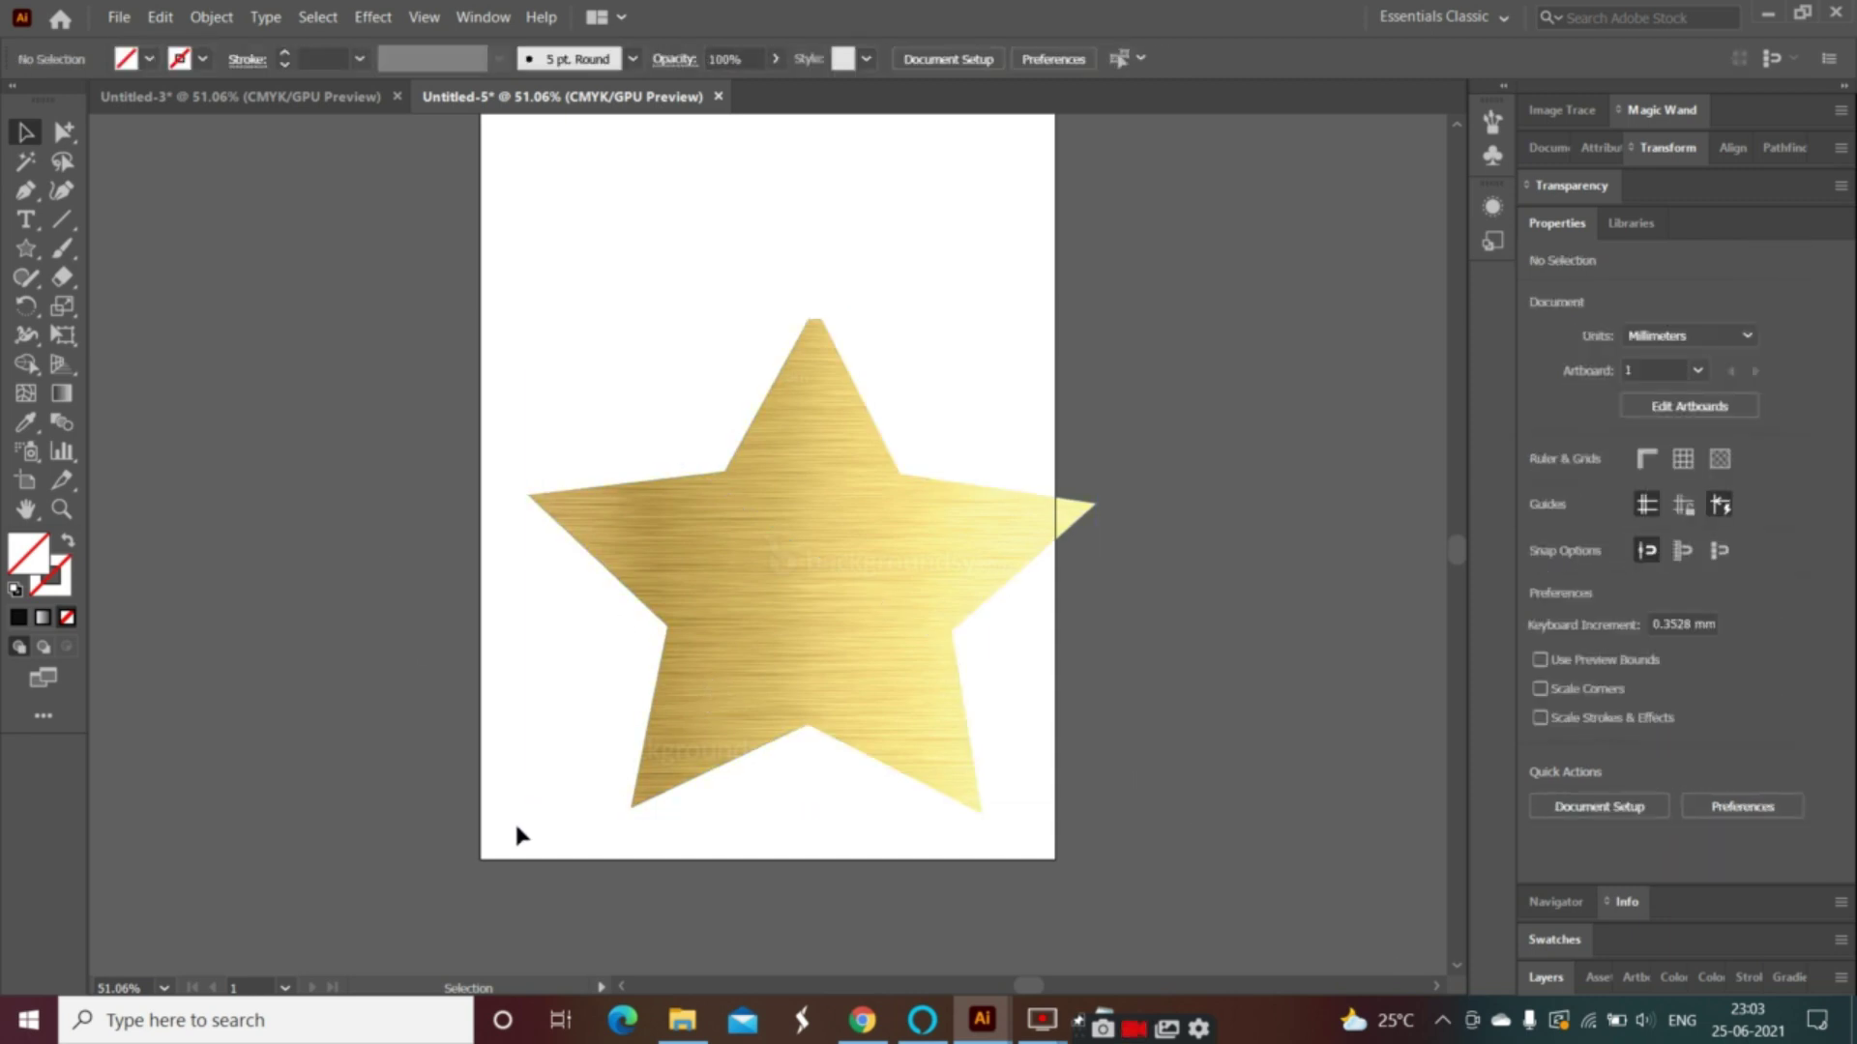
{"action": "left_click", "coordinate": [774, 638]}
{"action": "left_click", "coordinate": [531, 705]}
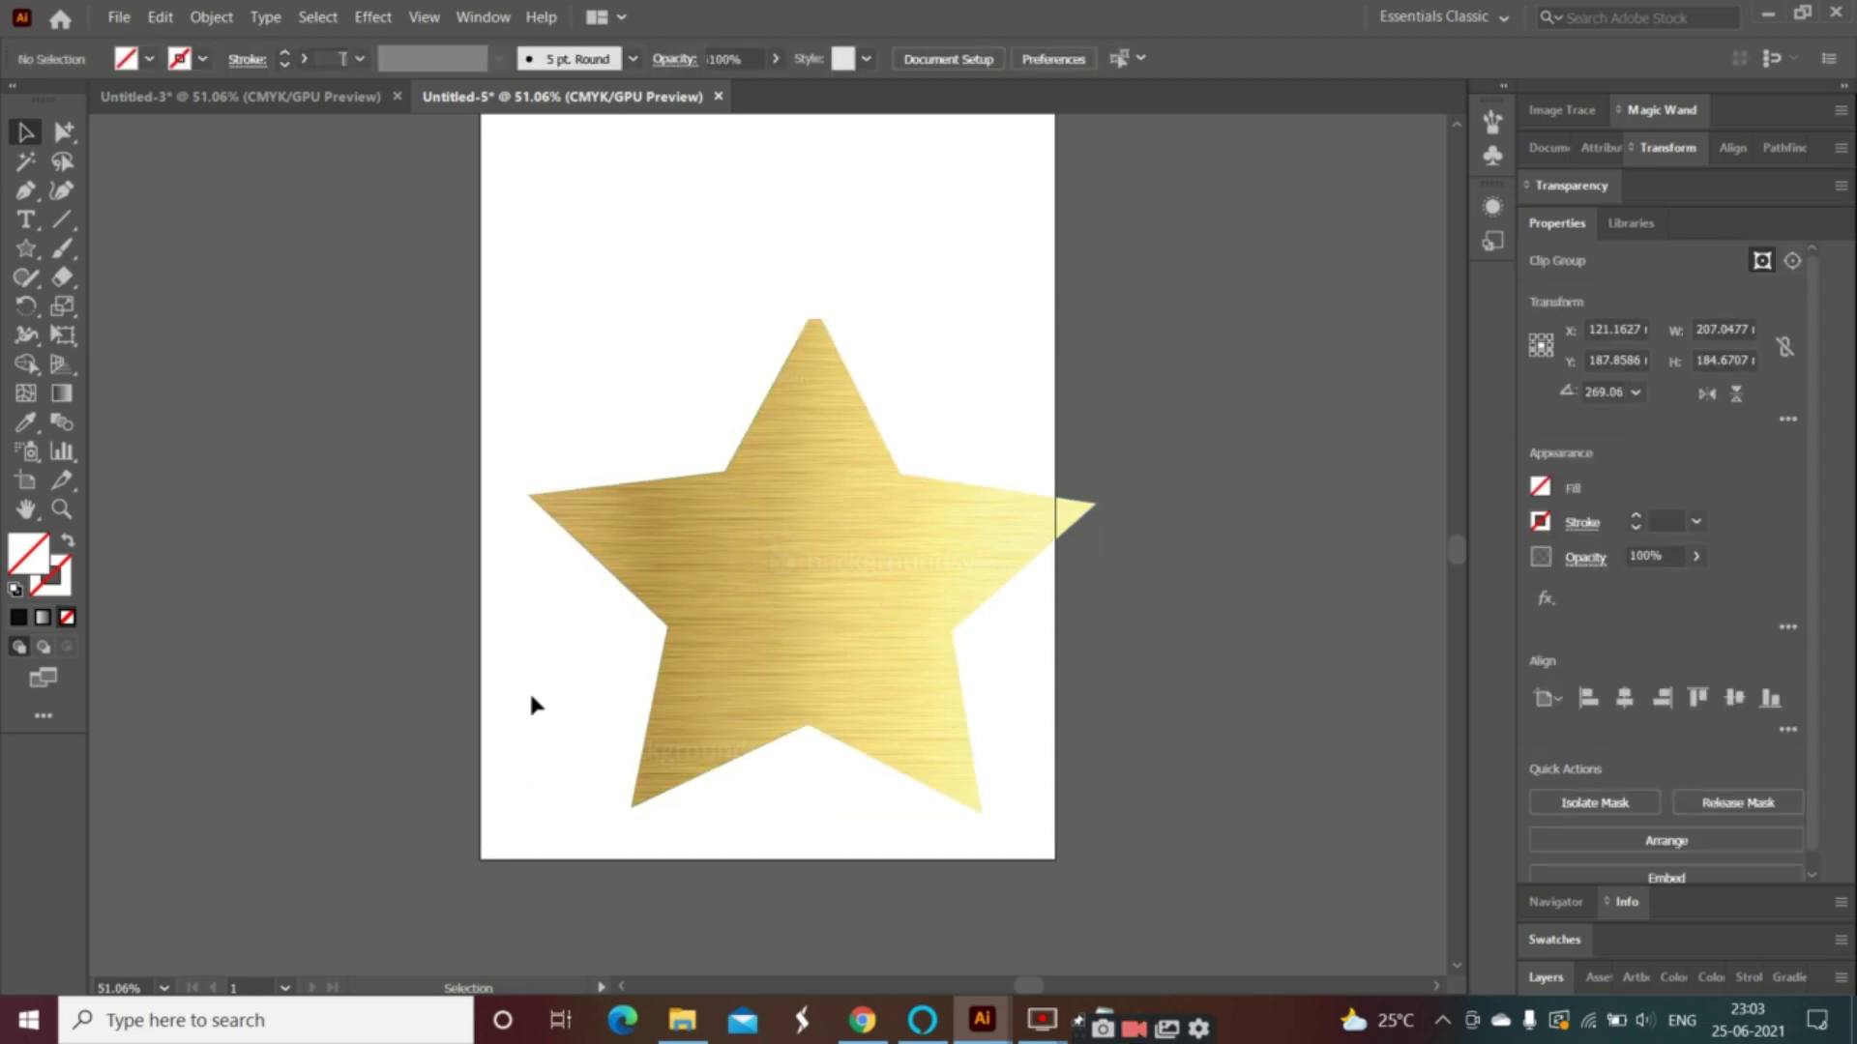
{"action": "left_click", "coordinate": [905, 611]}
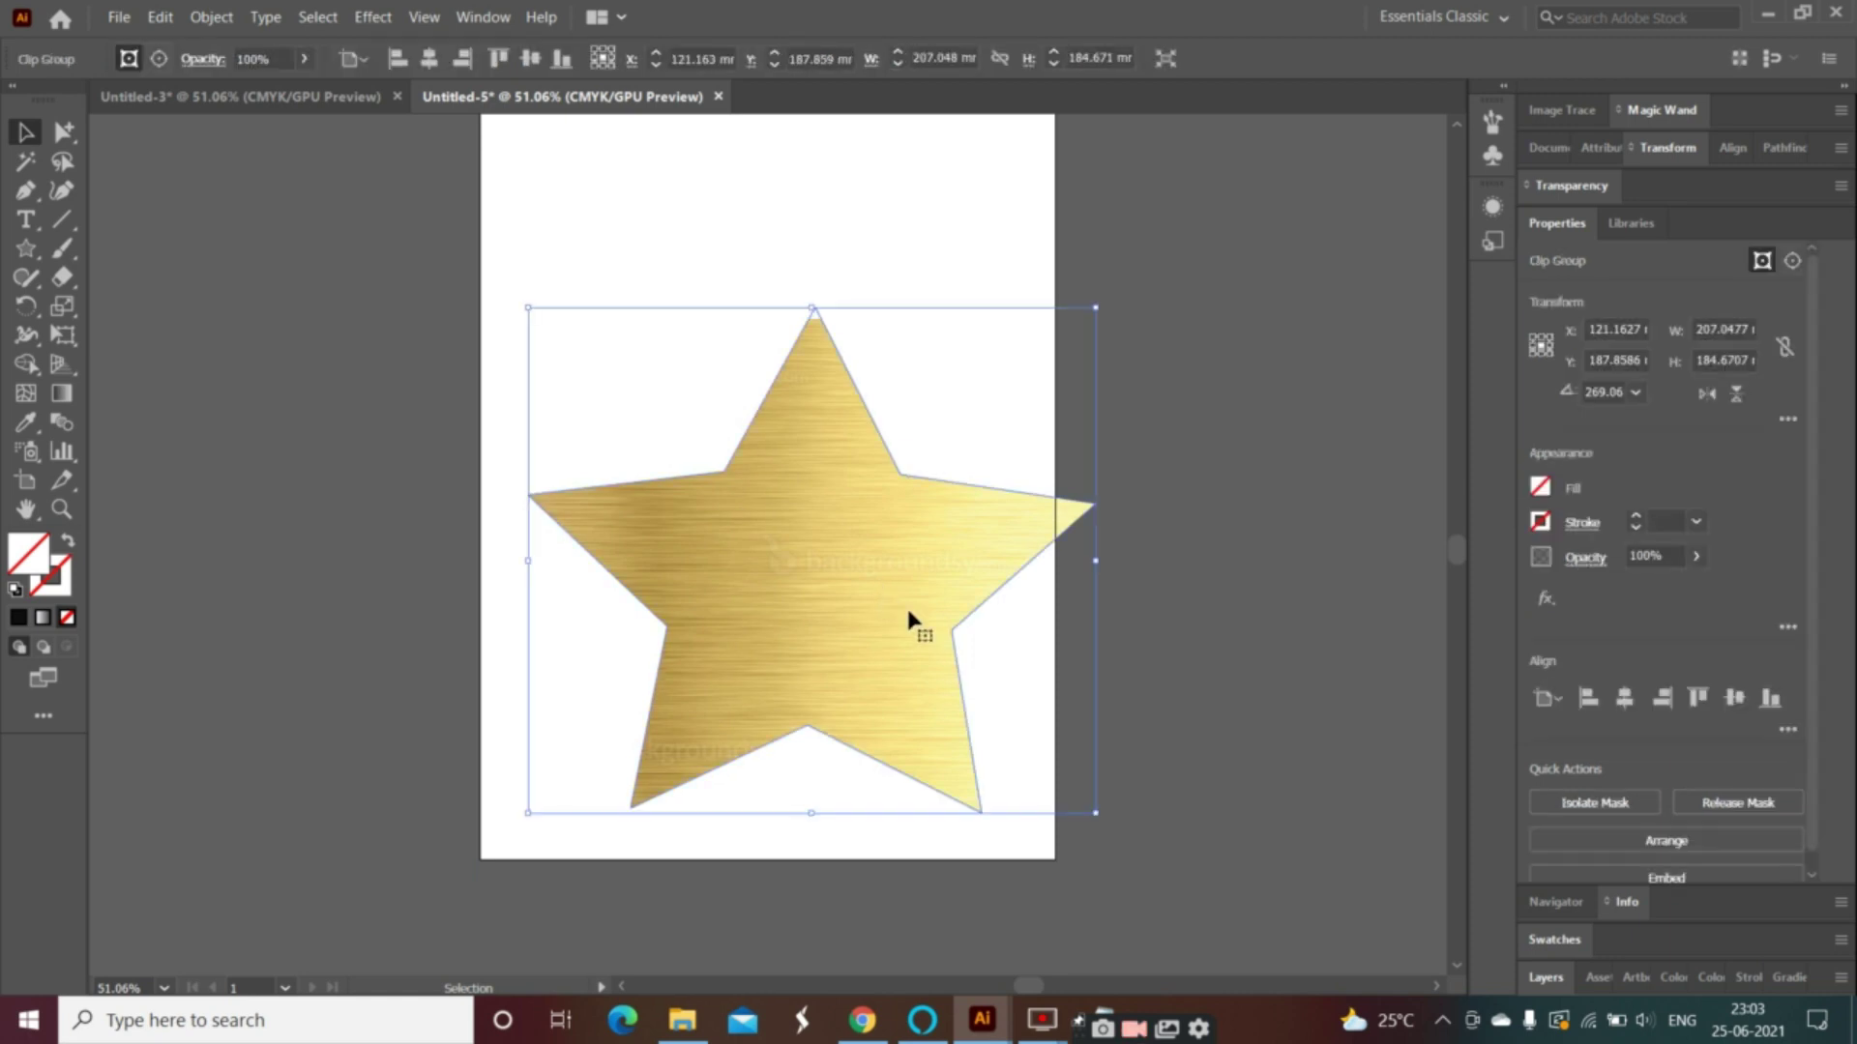
{"action": "left_click", "coordinate": [1121, 844]}
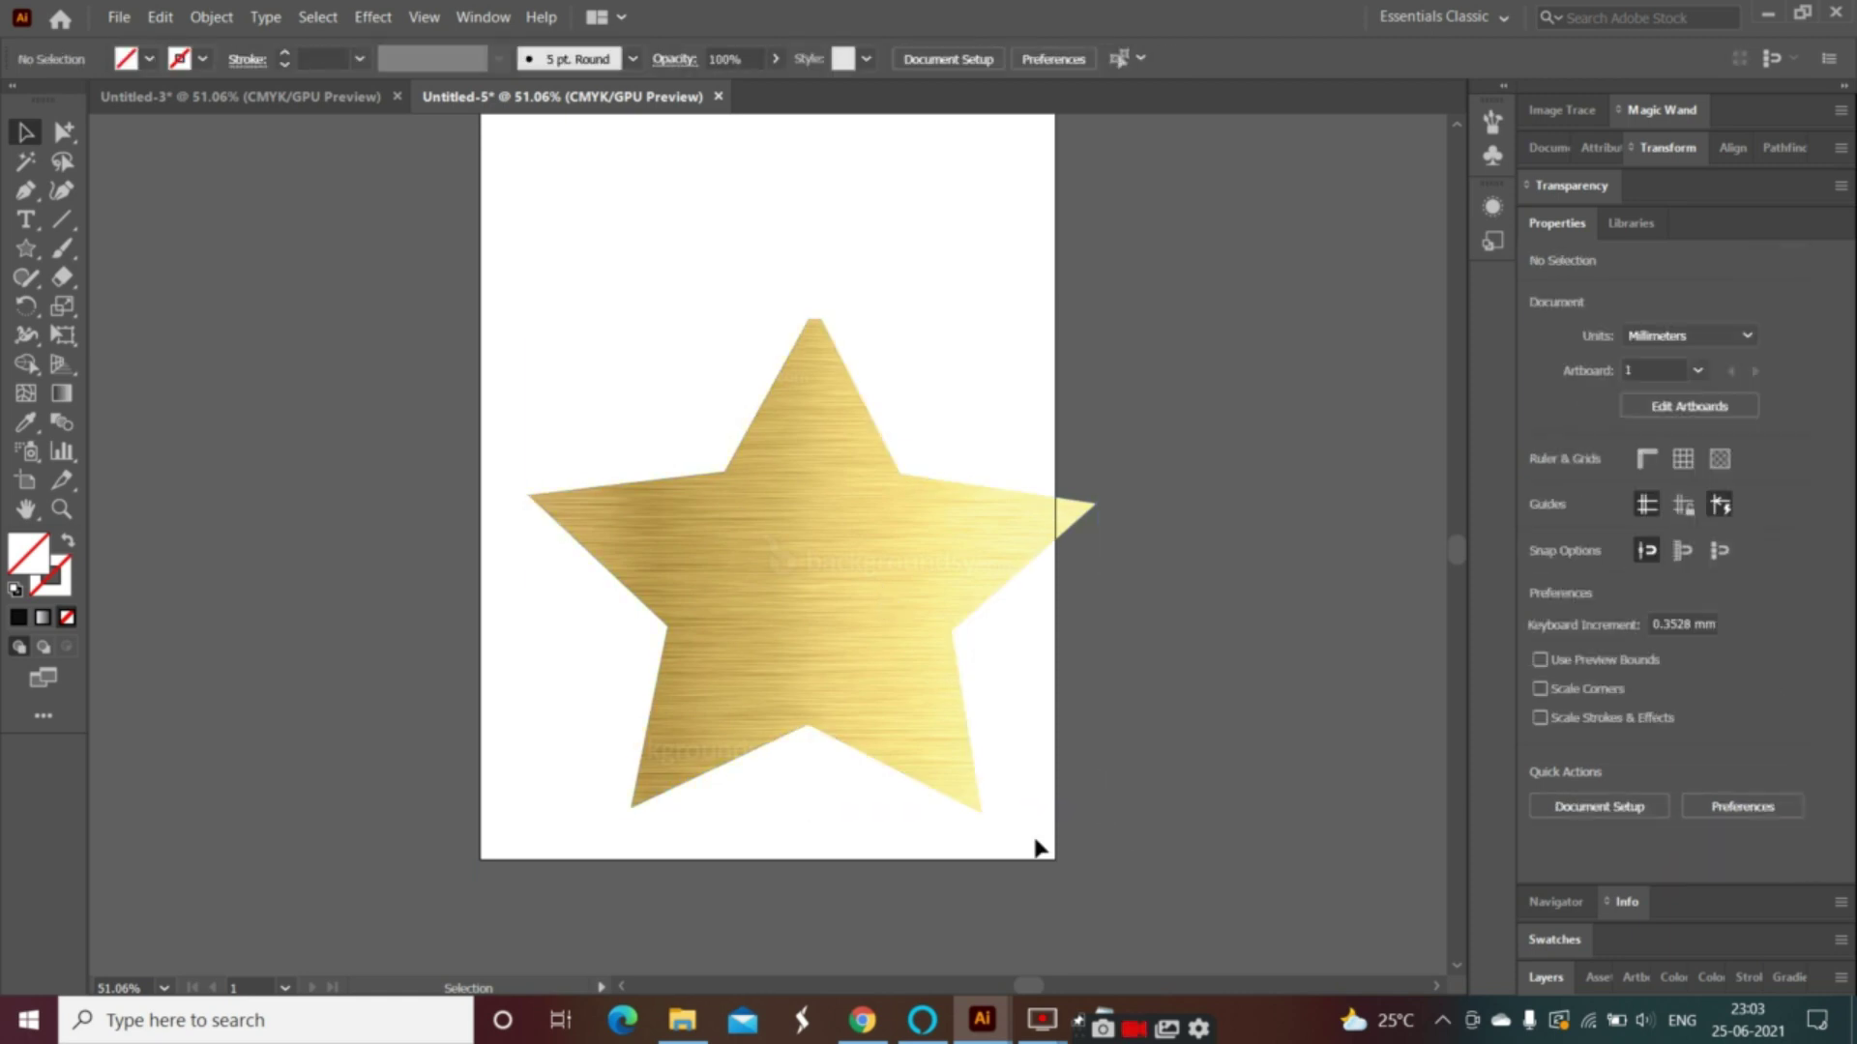
{"action": "left_click", "coordinate": [855, 650]}
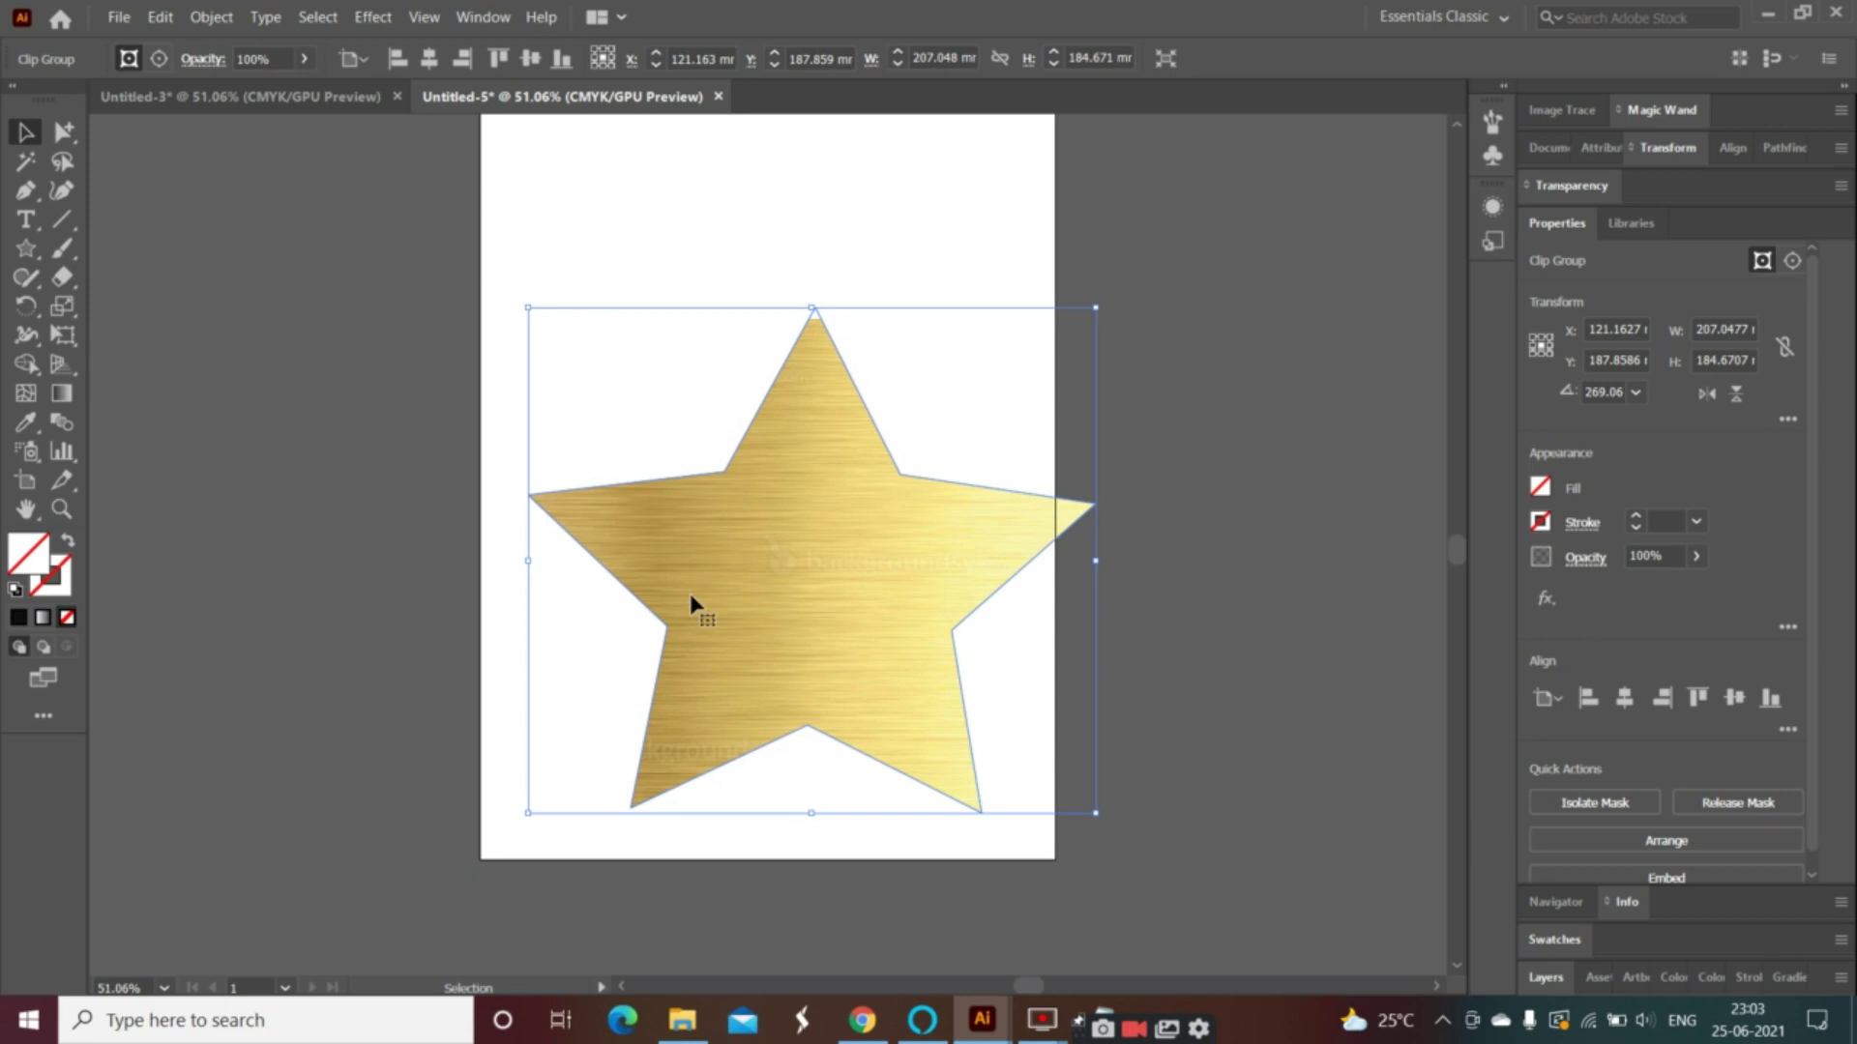
{"action": "left_click", "coordinate": [318, 483]}
{"action": "left_click", "coordinate": [722, 550]}
{"action": "left_click", "coordinate": [391, 471]}
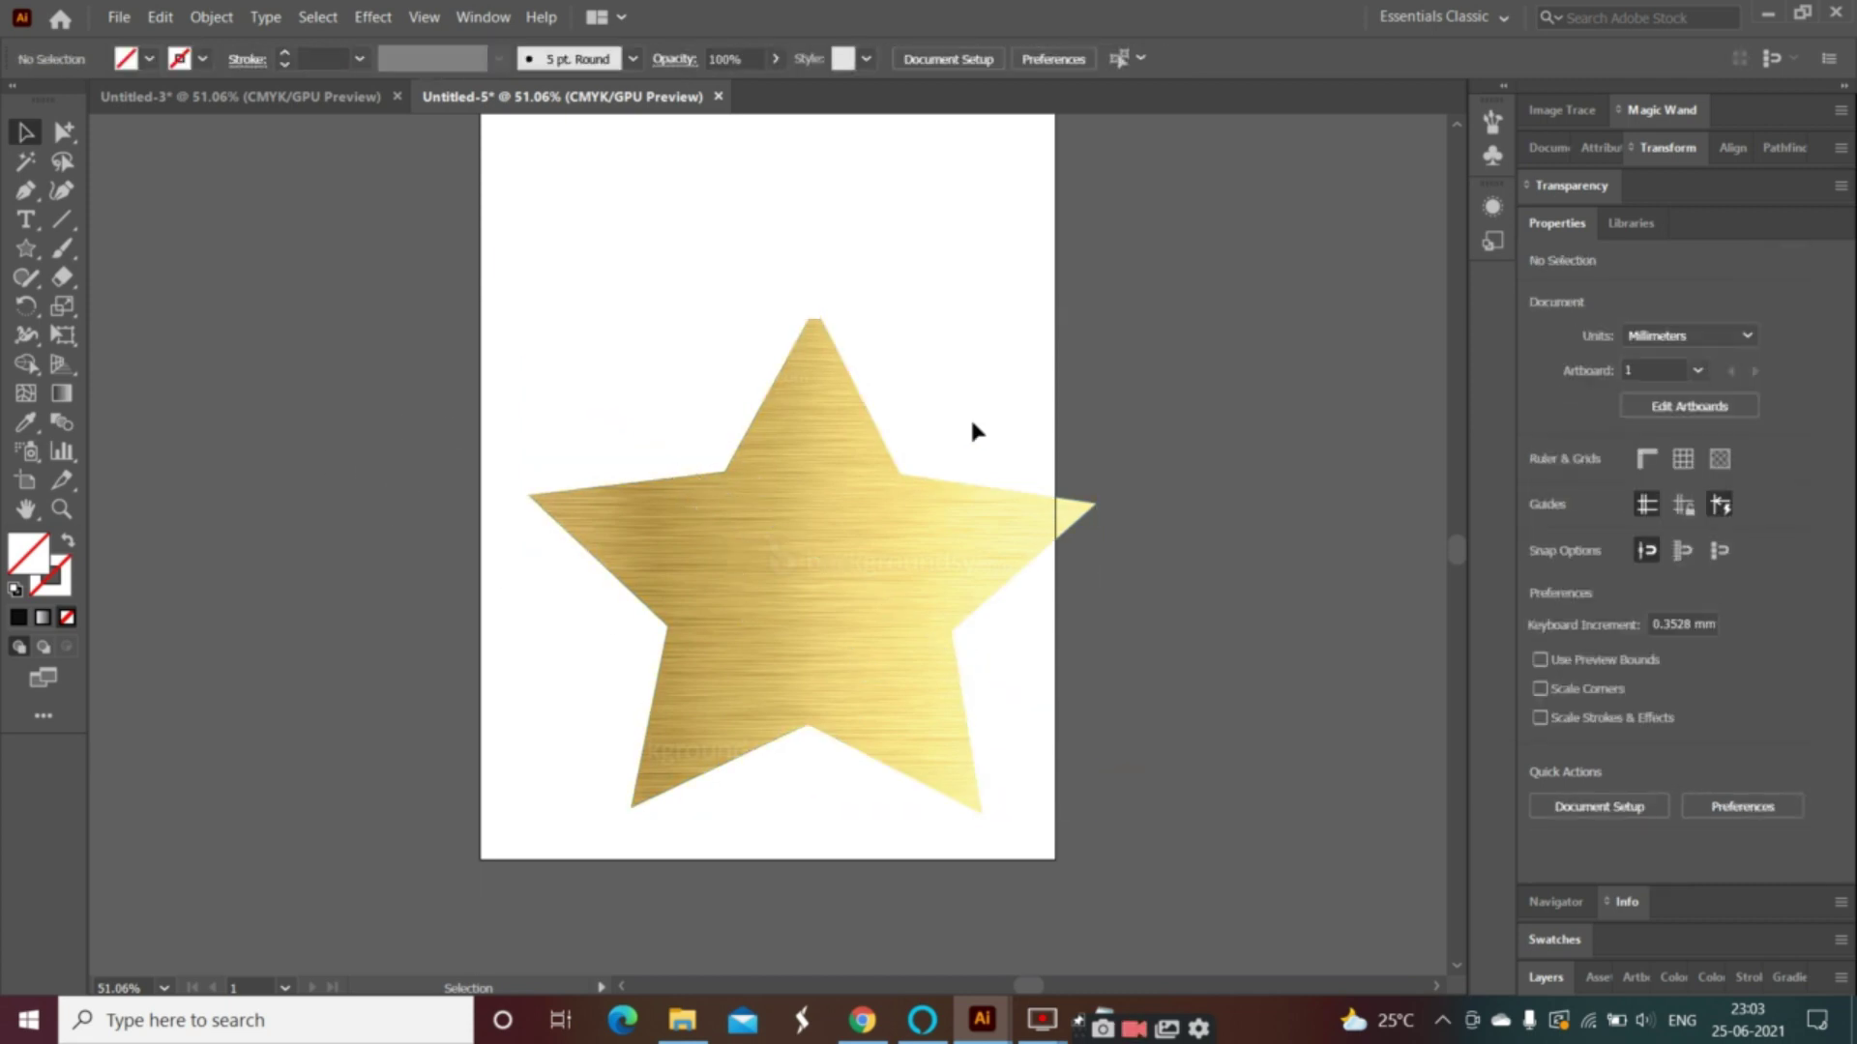
- Move the gold star to about X 100 mm, Y 155 mm on its artboard and deselect it
{"action": "left_click", "coordinate": [837, 488]}
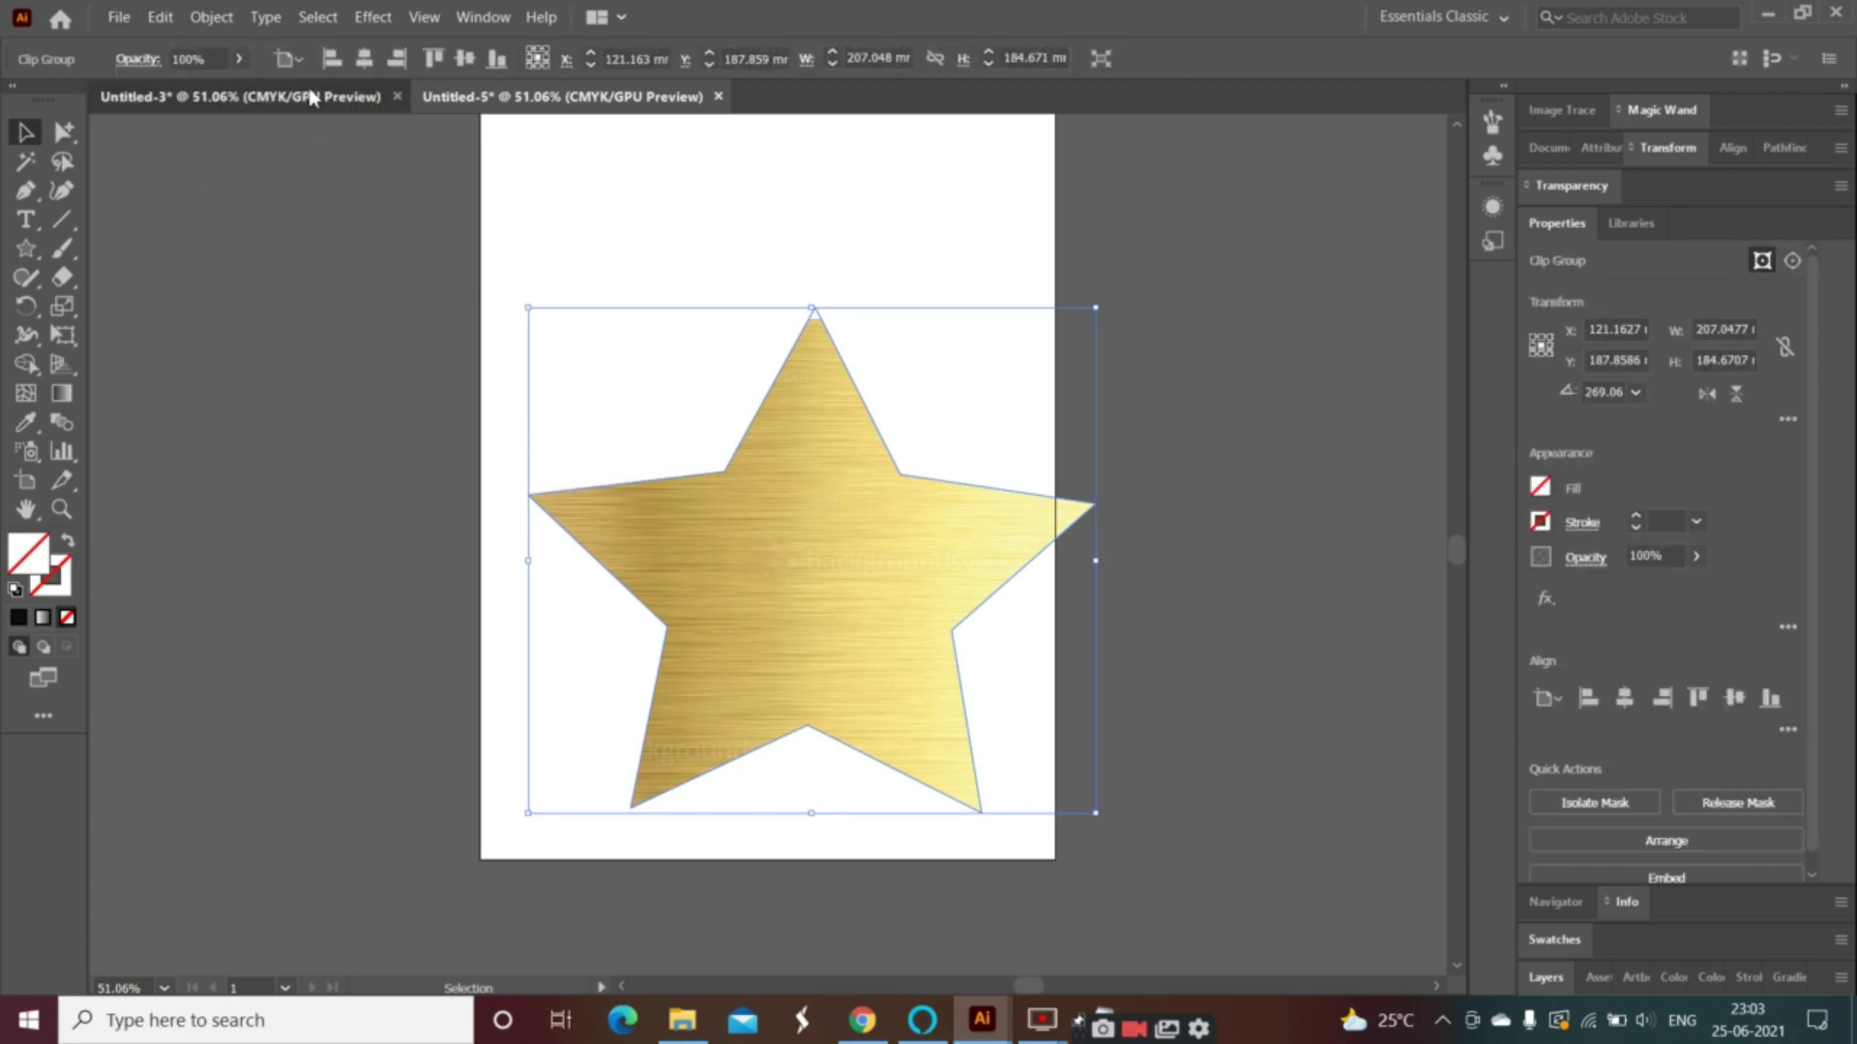
{"action": "left_click", "coordinate": [242, 96]}
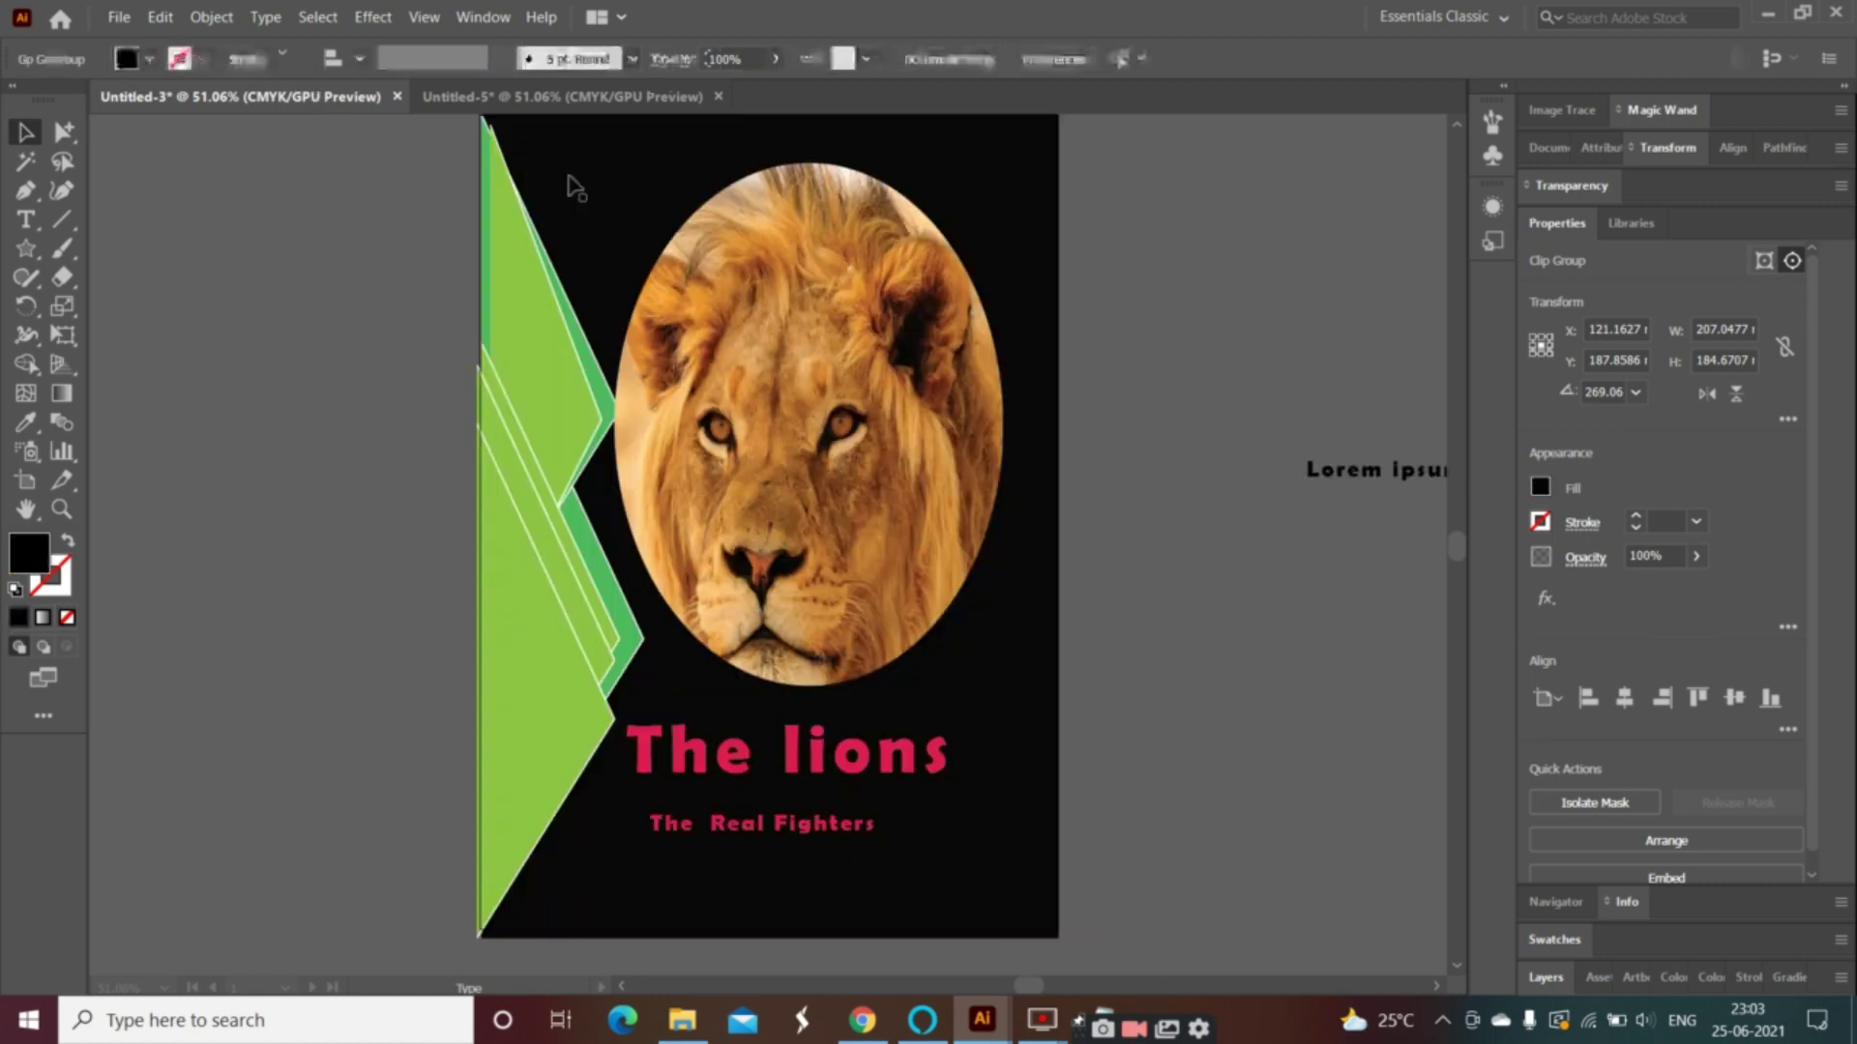
{"action": "left_click", "coordinate": [539, 97]}
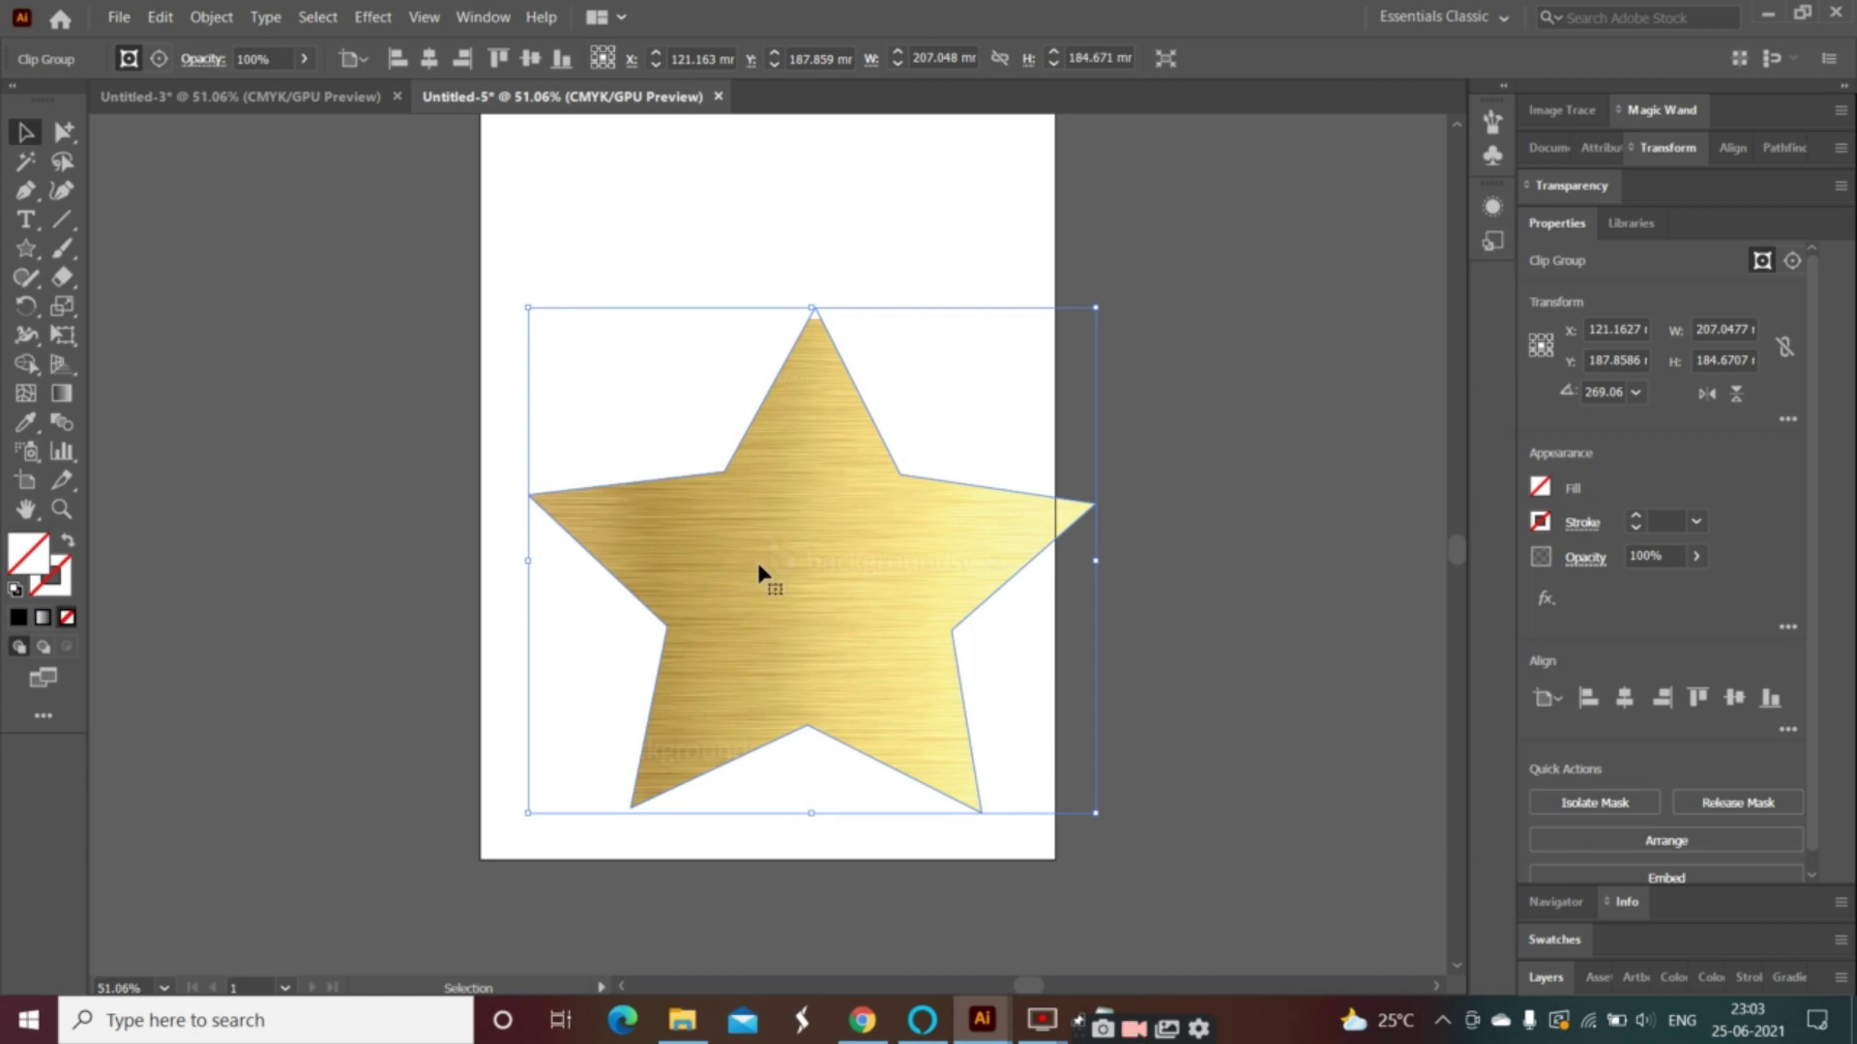
{"action": "left_click_drag", "start_coordinate": [865, 564], "coordinate": [791, 476]}
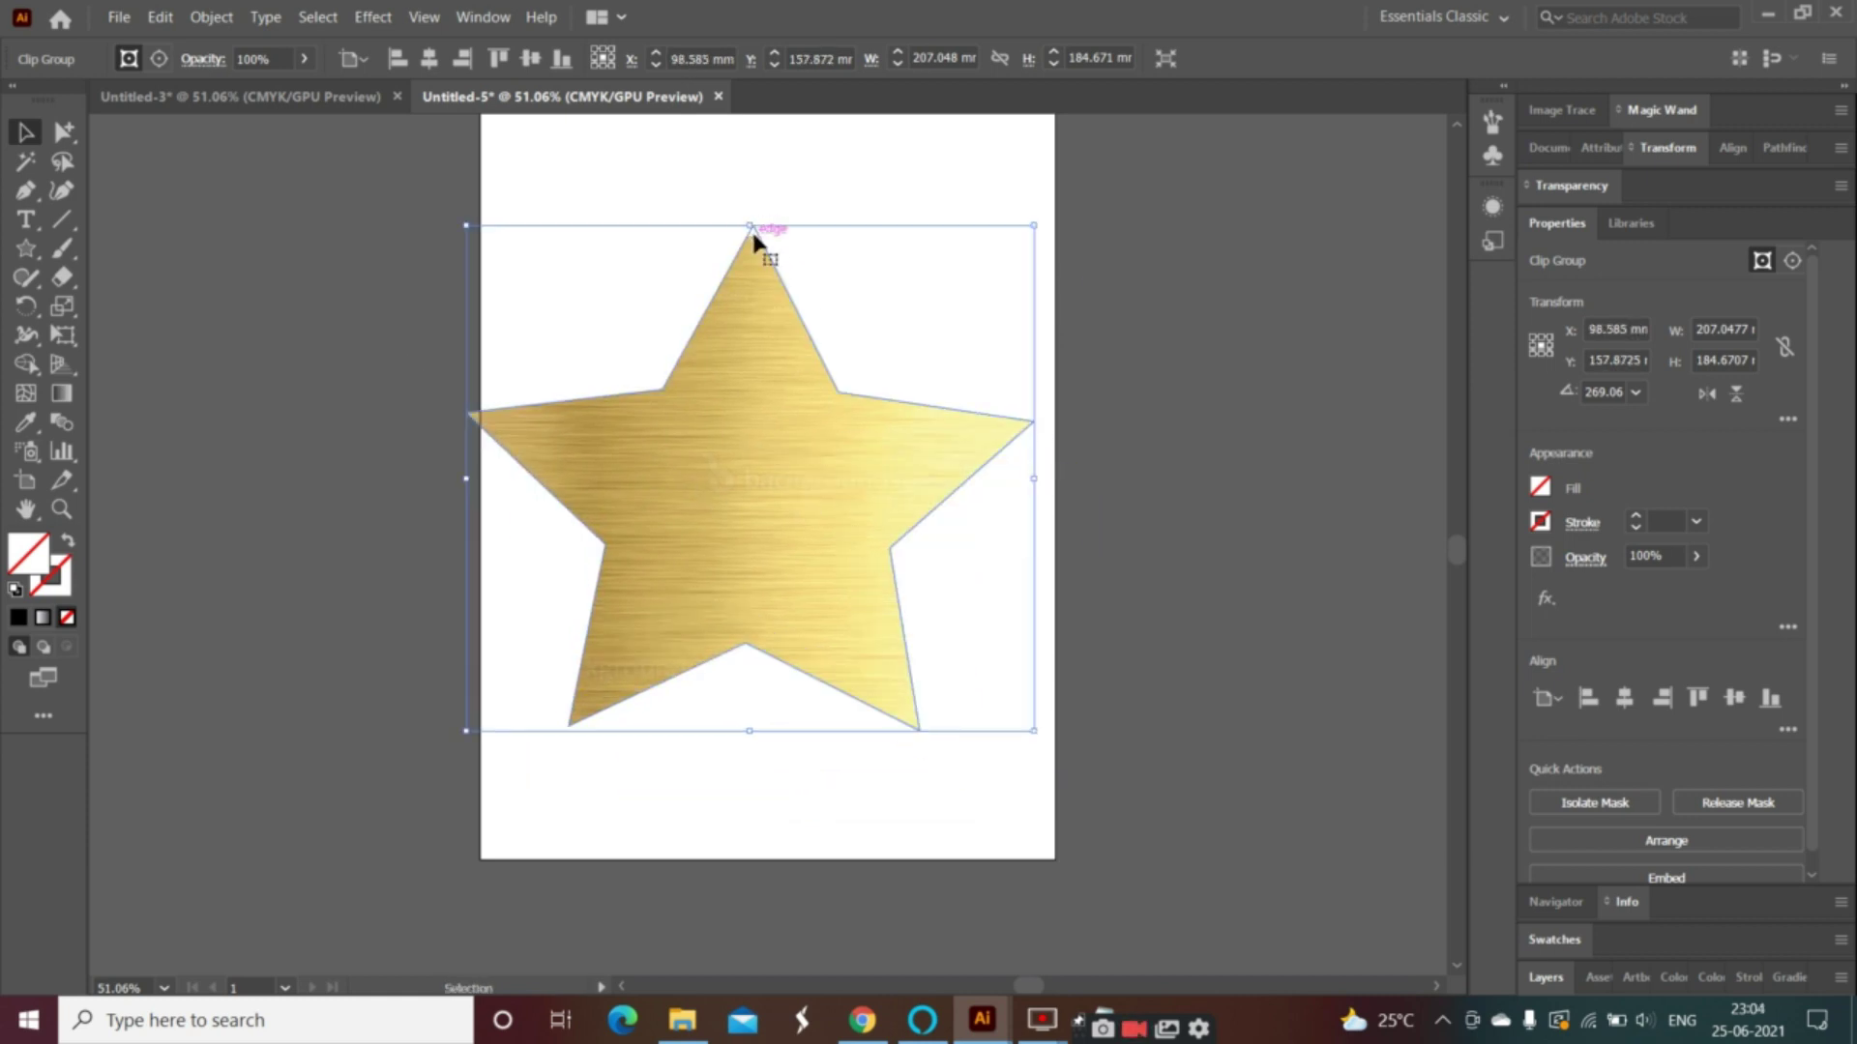
{"action": "left_click_drag", "start_coordinate": [754, 239], "coordinate": [759, 231]}
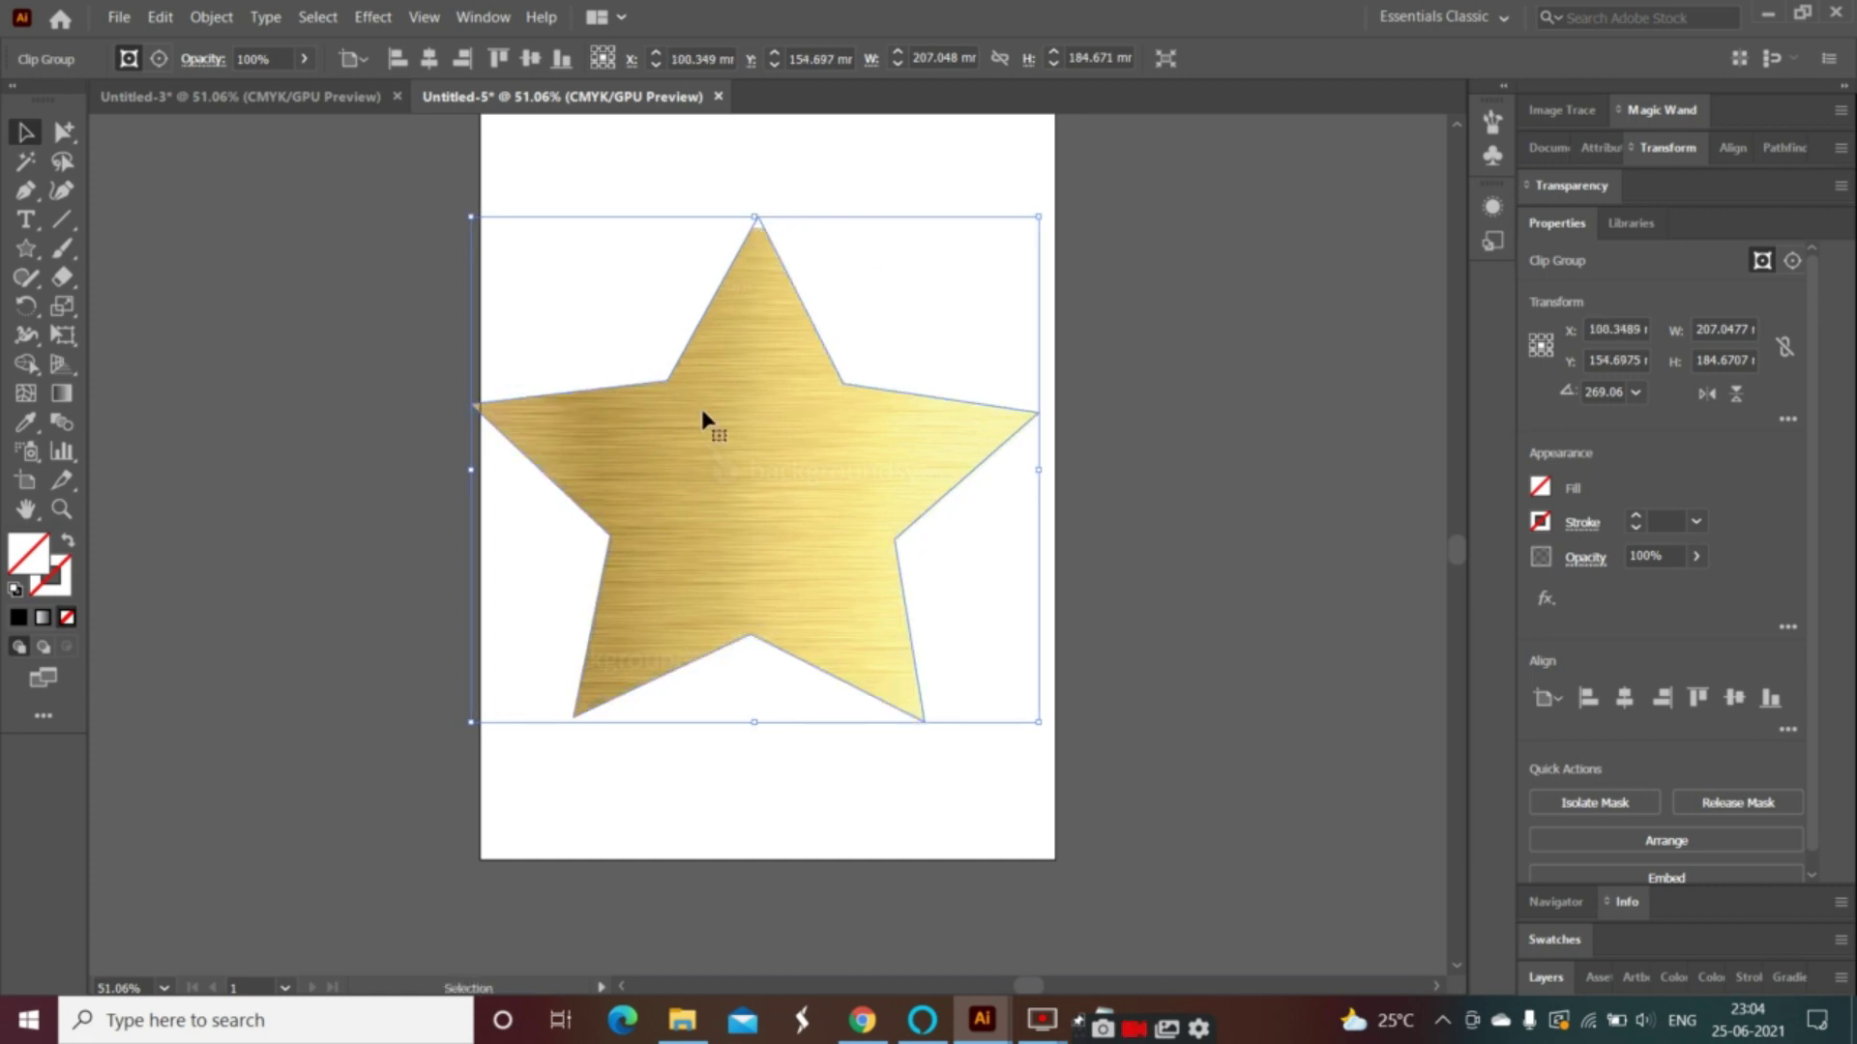
{"action": "left_click", "coordinate": [473, 281]}
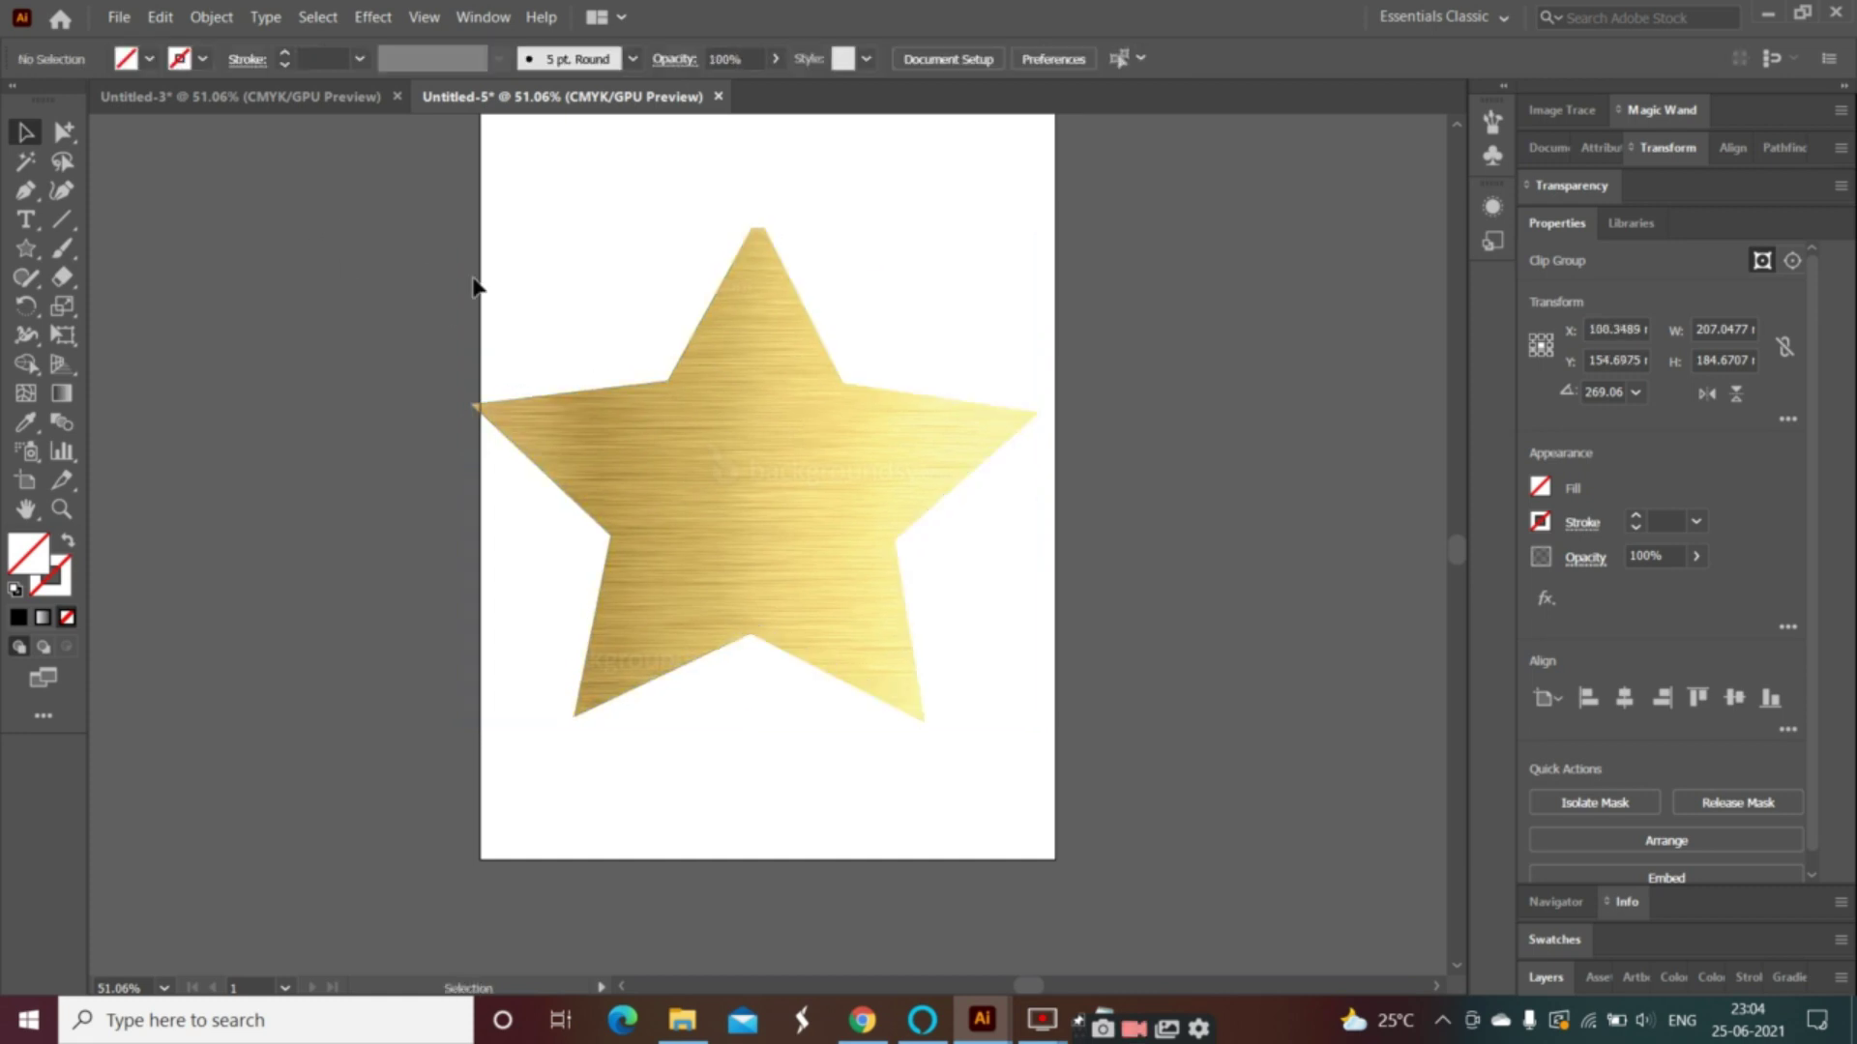
{"action": "left_click", "coordinate": [763, 612]}
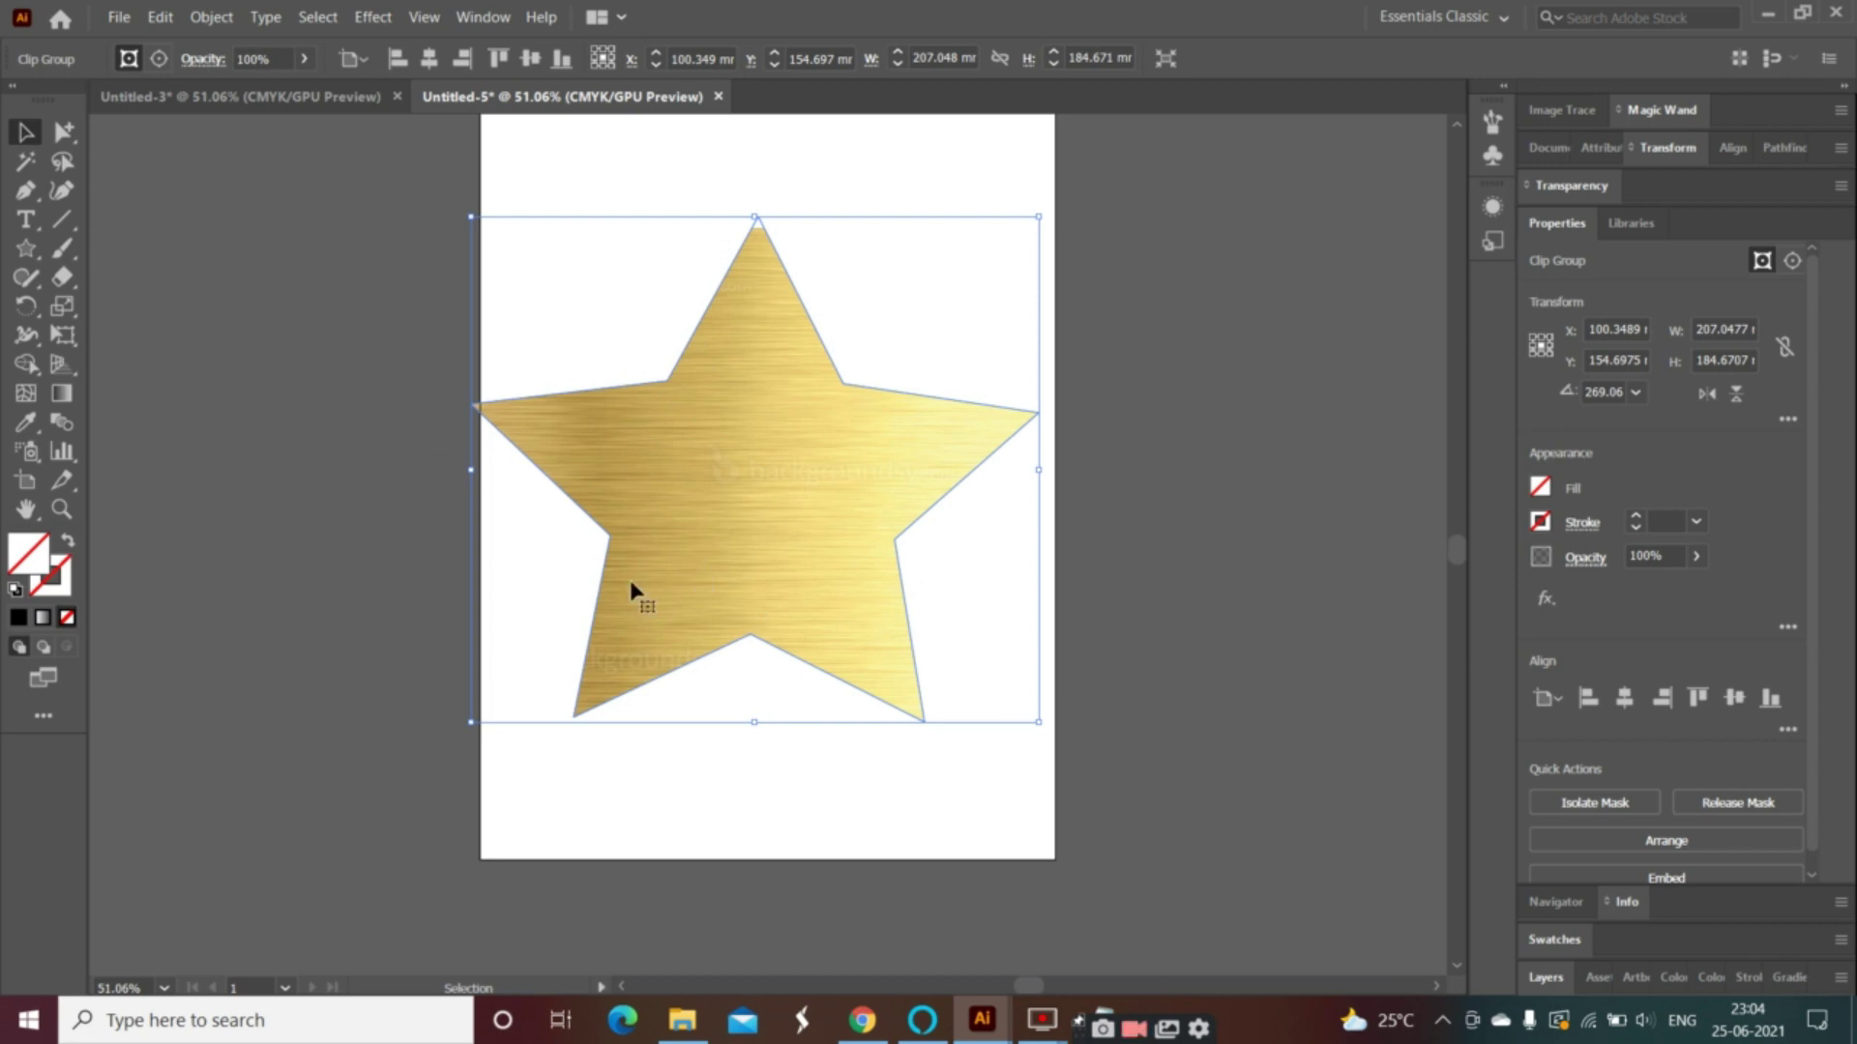
{"action": "left_click", "coordinate": [802, 784]}
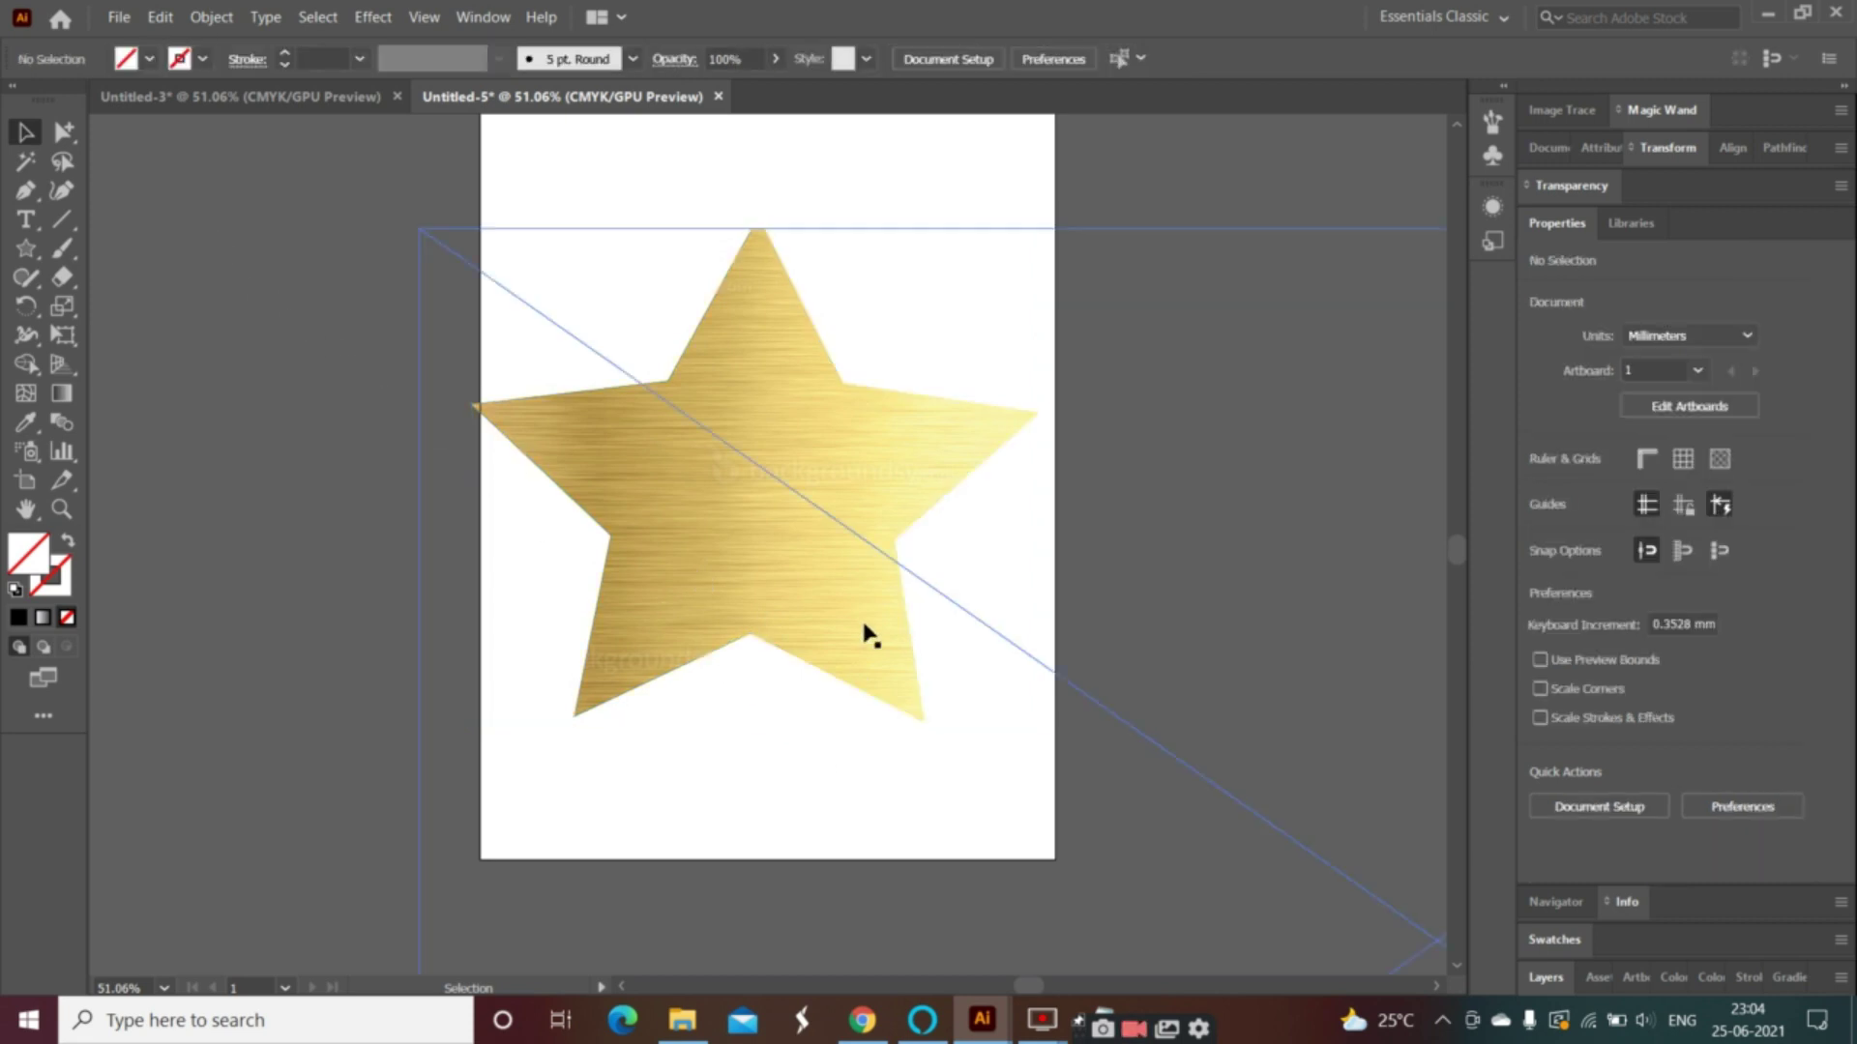
{"action": "left_click", "coordinate": [890, 565]}
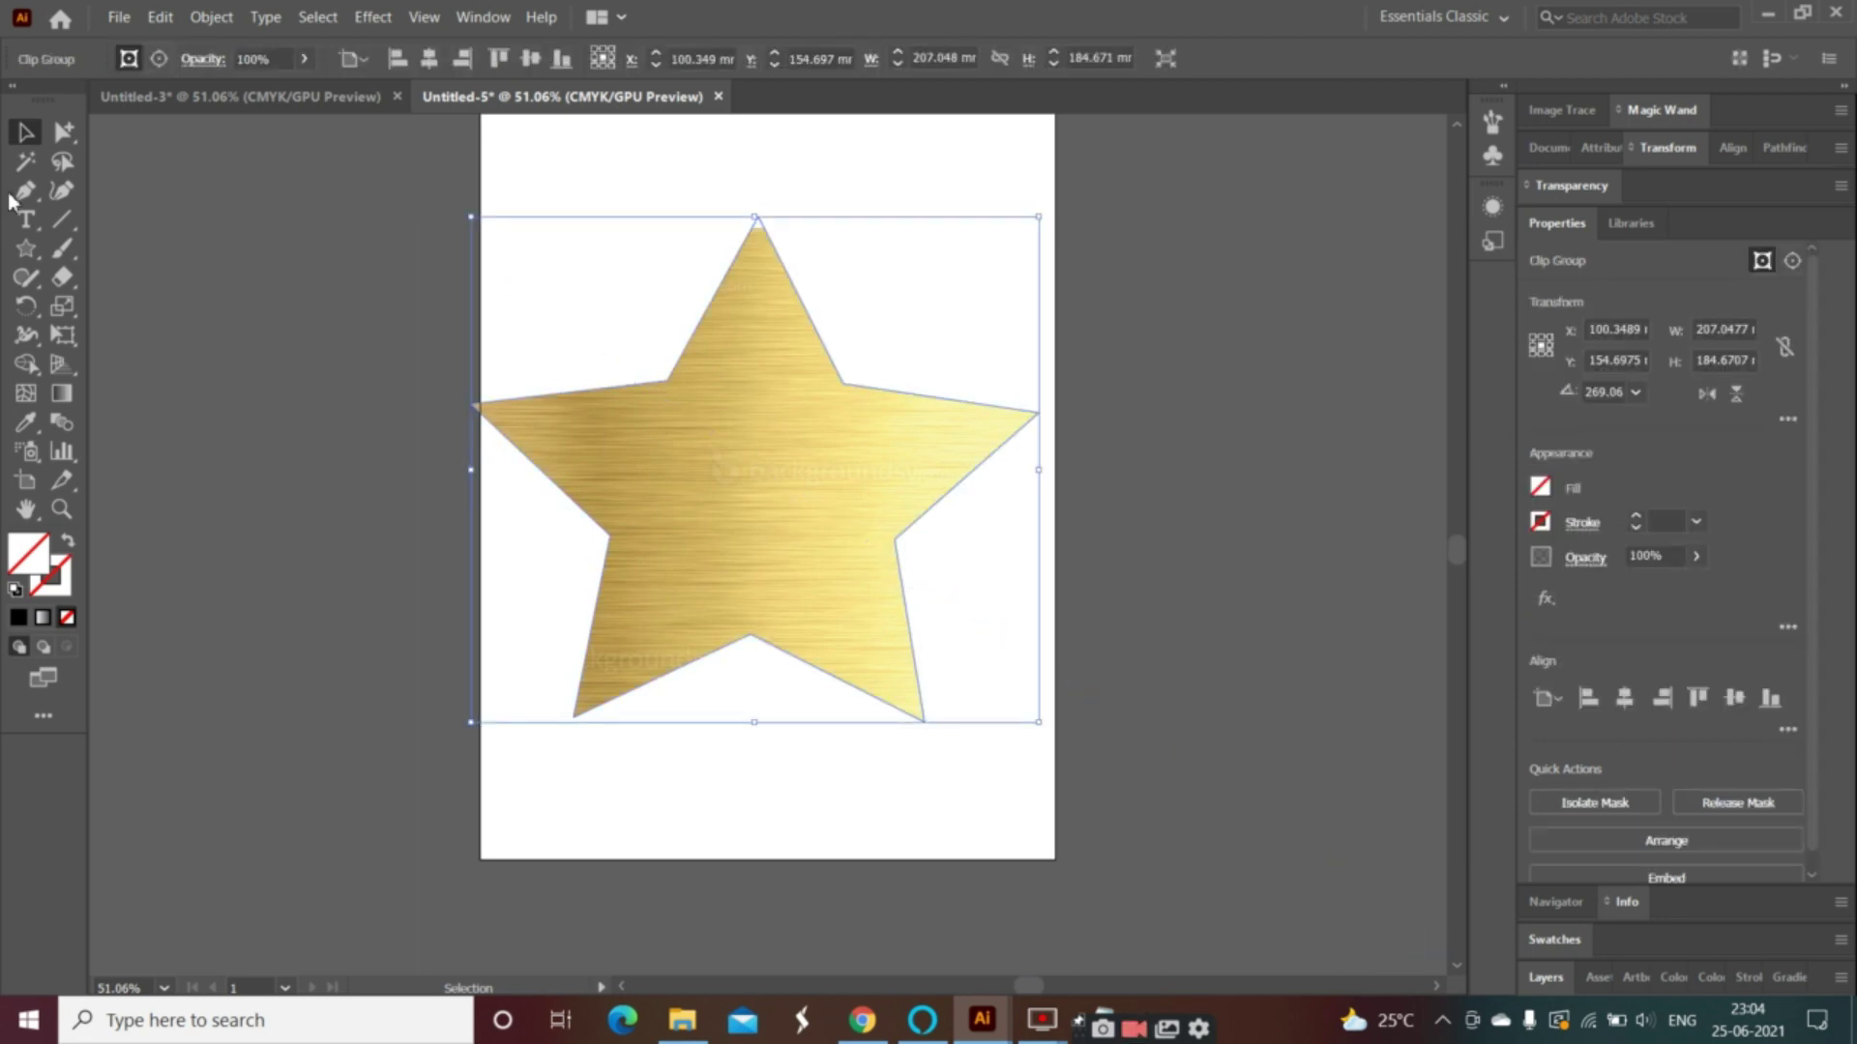
{"action": "left_click", "coordinate": [418, 275]}
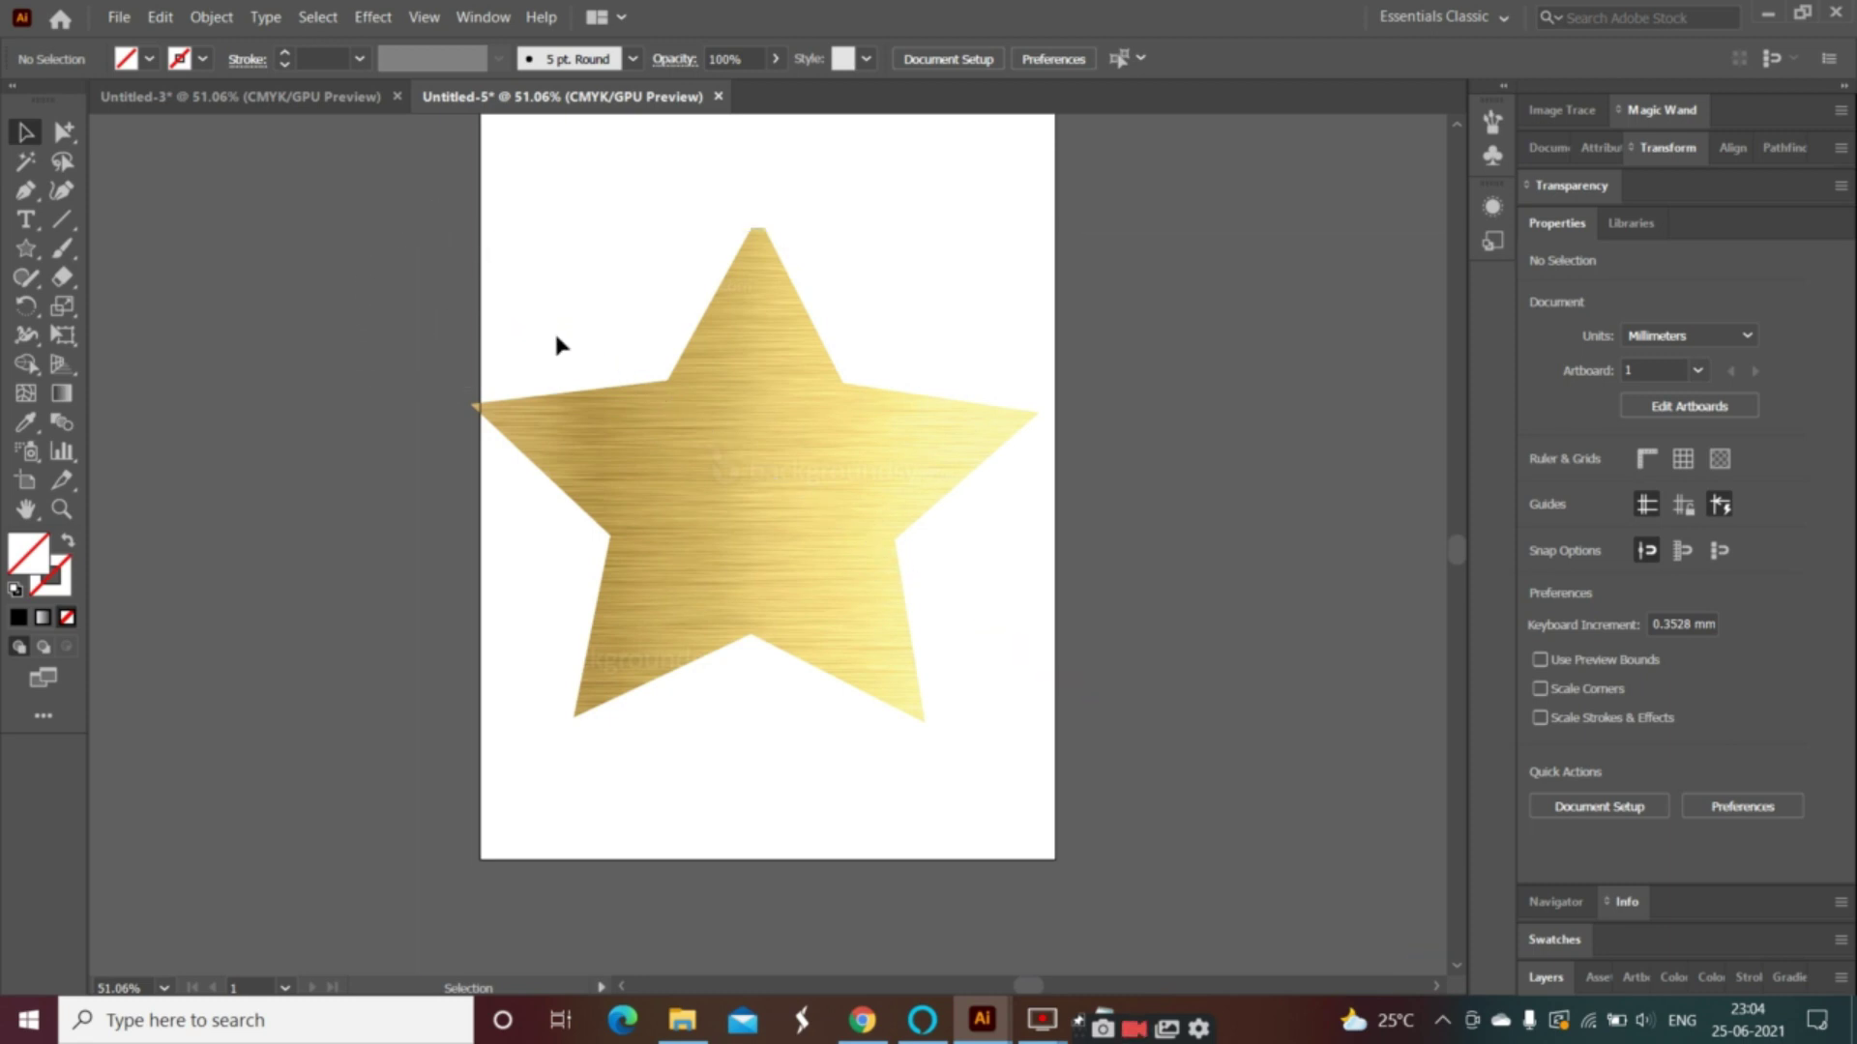
- Inside the star's clipping group, scale the gold image to about 668 by 453 mm, place it around X 336 mm, Y 323 mm, and enlarge it
{"action": "double_click", "coordinate": [793, 498]}
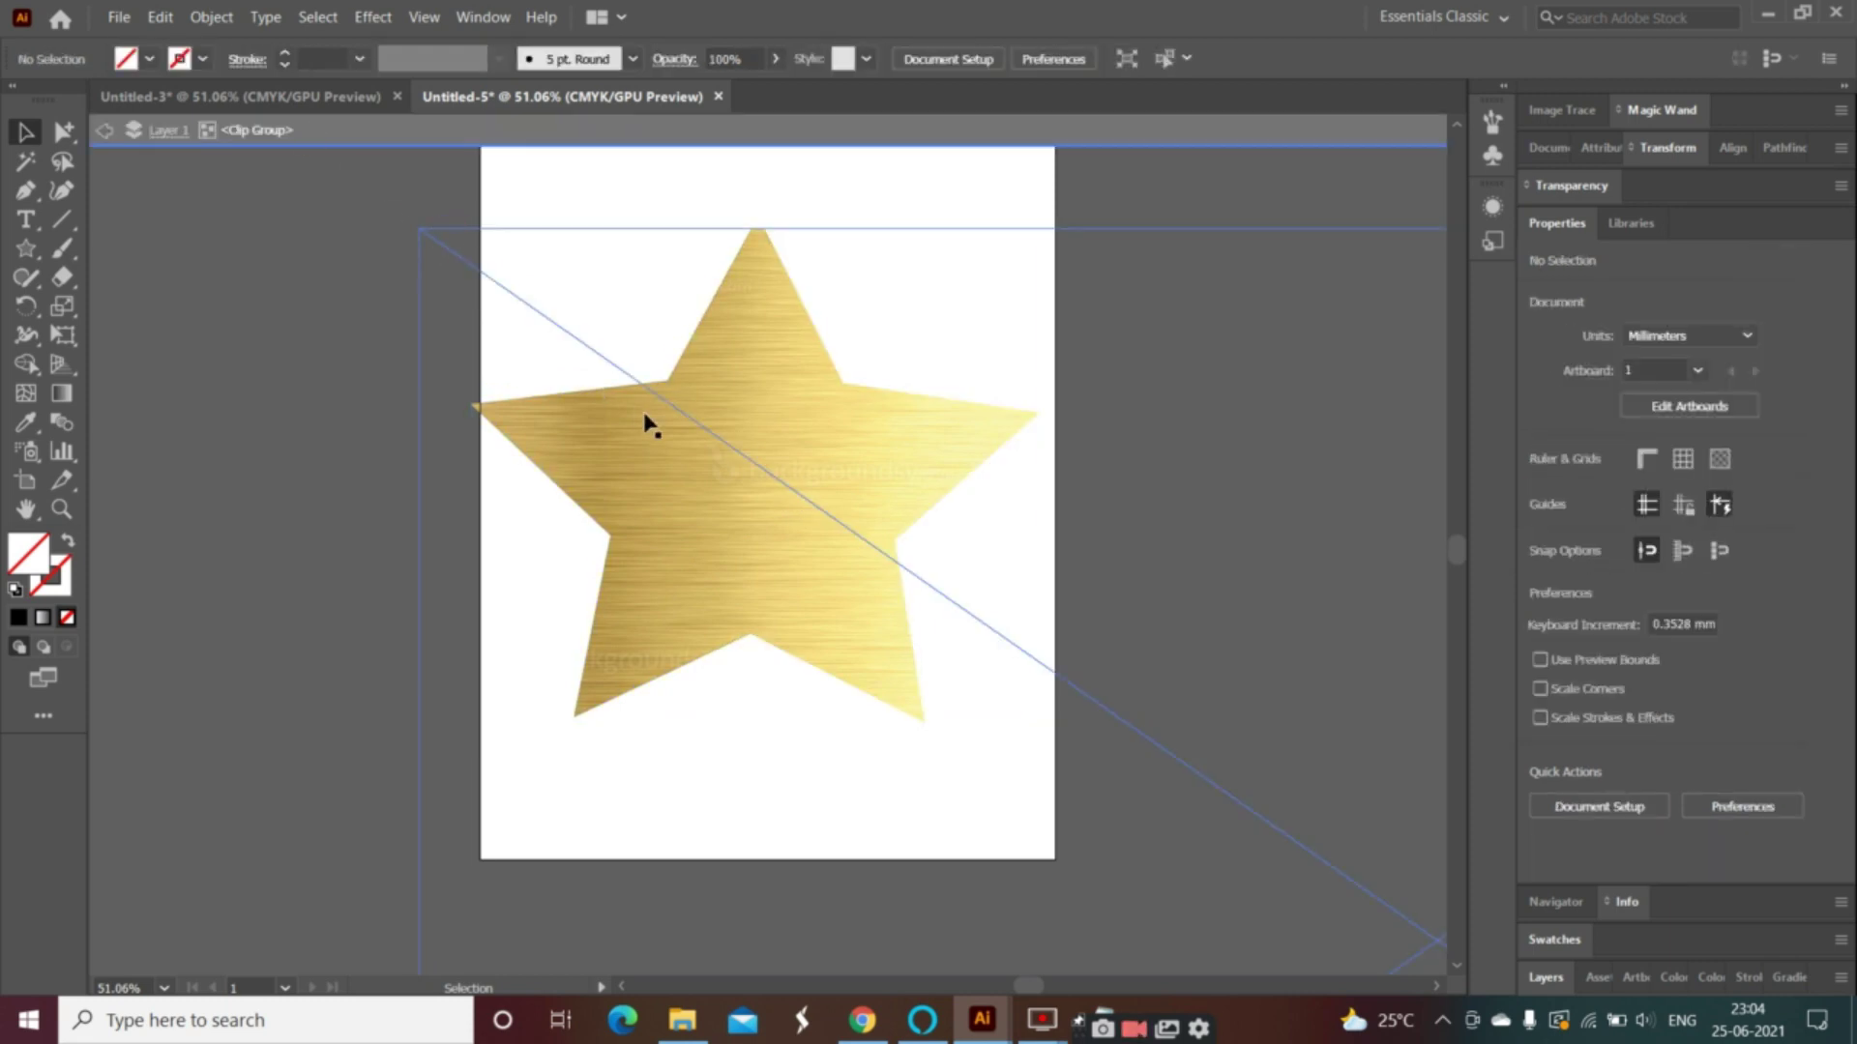
{"action": "left_click_drag", "start_coordinate": [629, 386], "coordinate": [731, 489]}
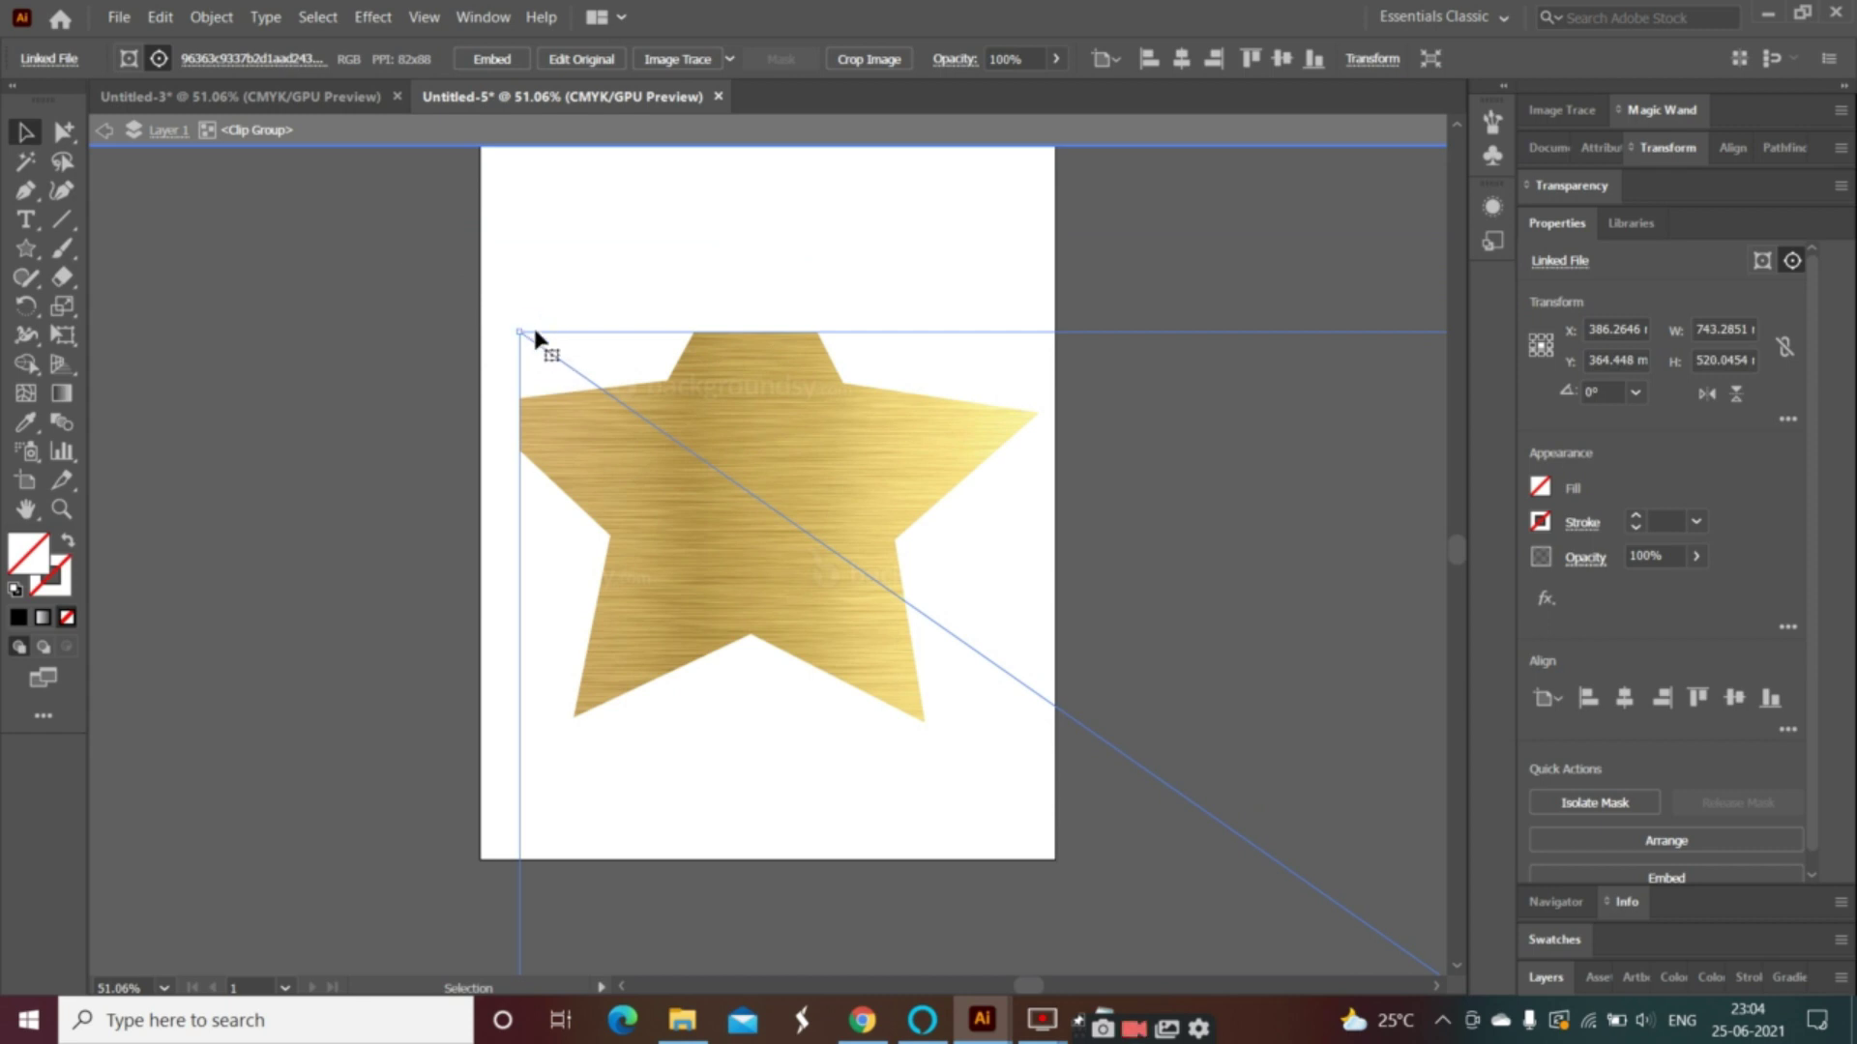
{"action": "left_click_drag", "start_coordinate": [521, 332], "coordinate": [726, 517]}
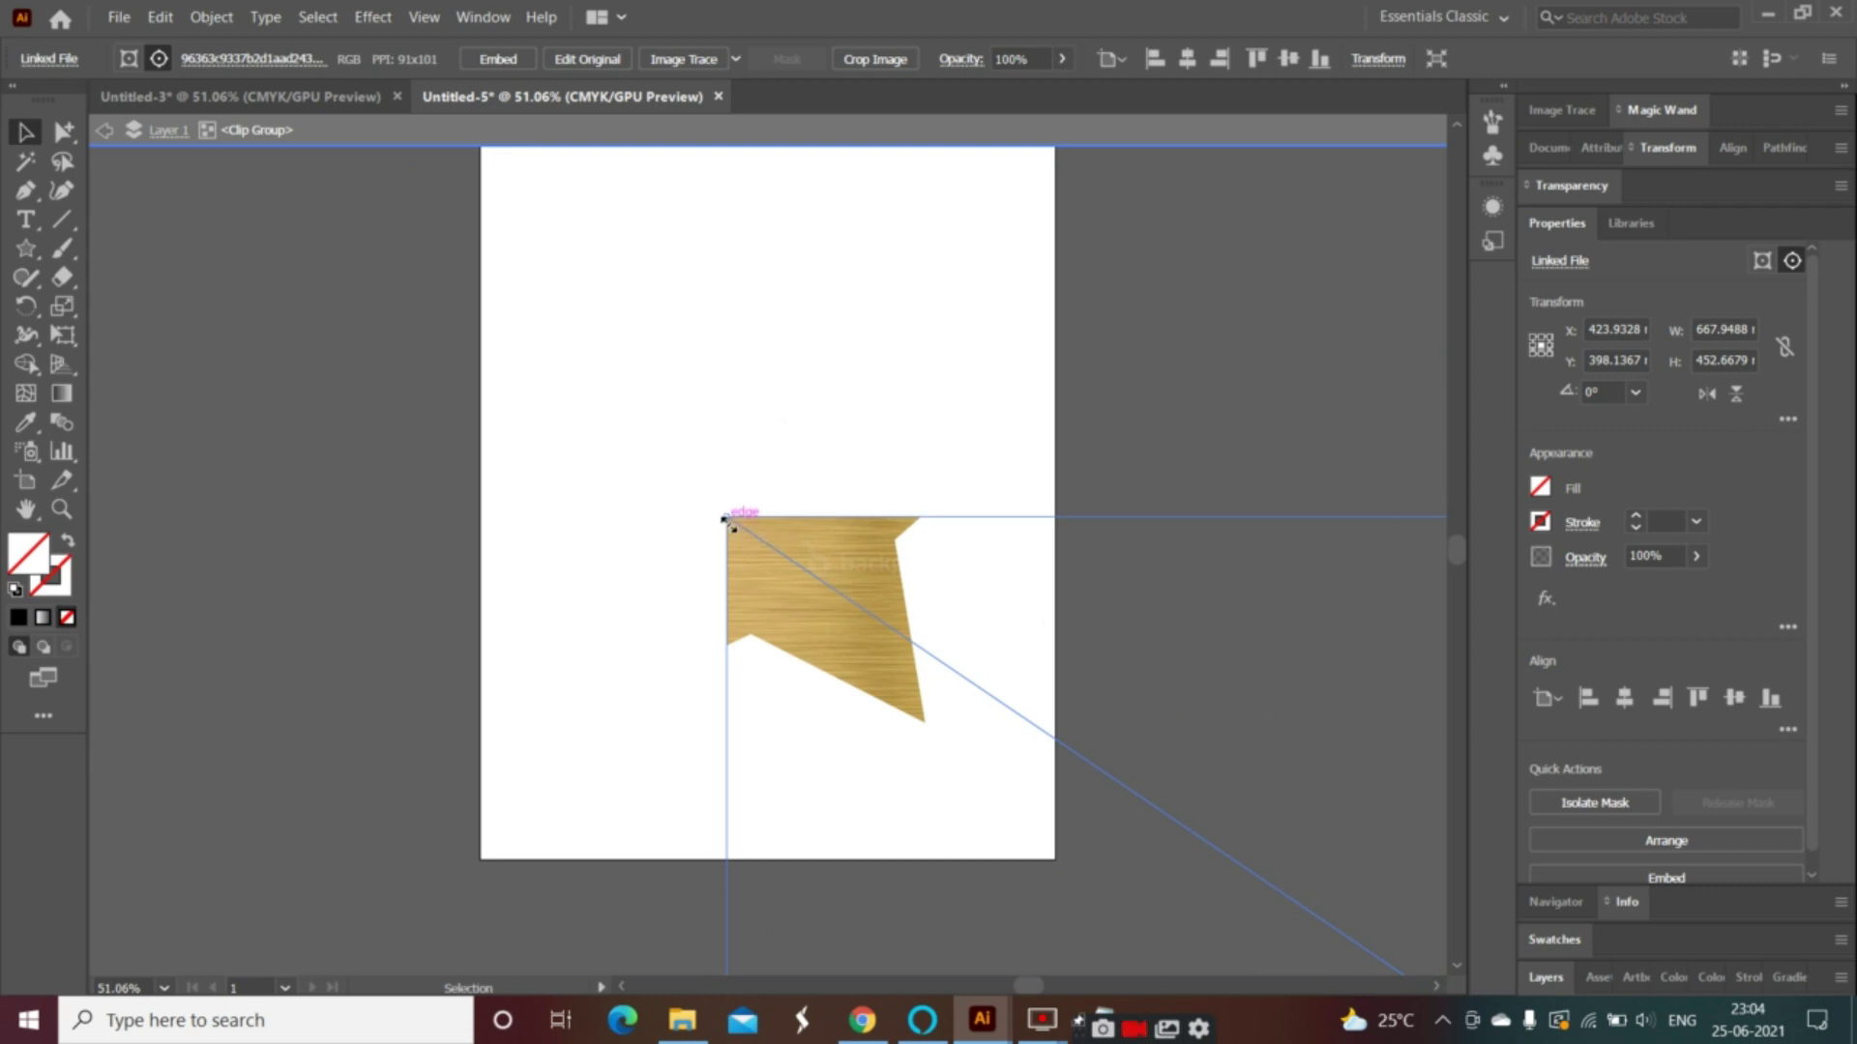
{"action": "left_click_drag", "start_coordinate": [843, 611], "coordinate": [601, 399]}
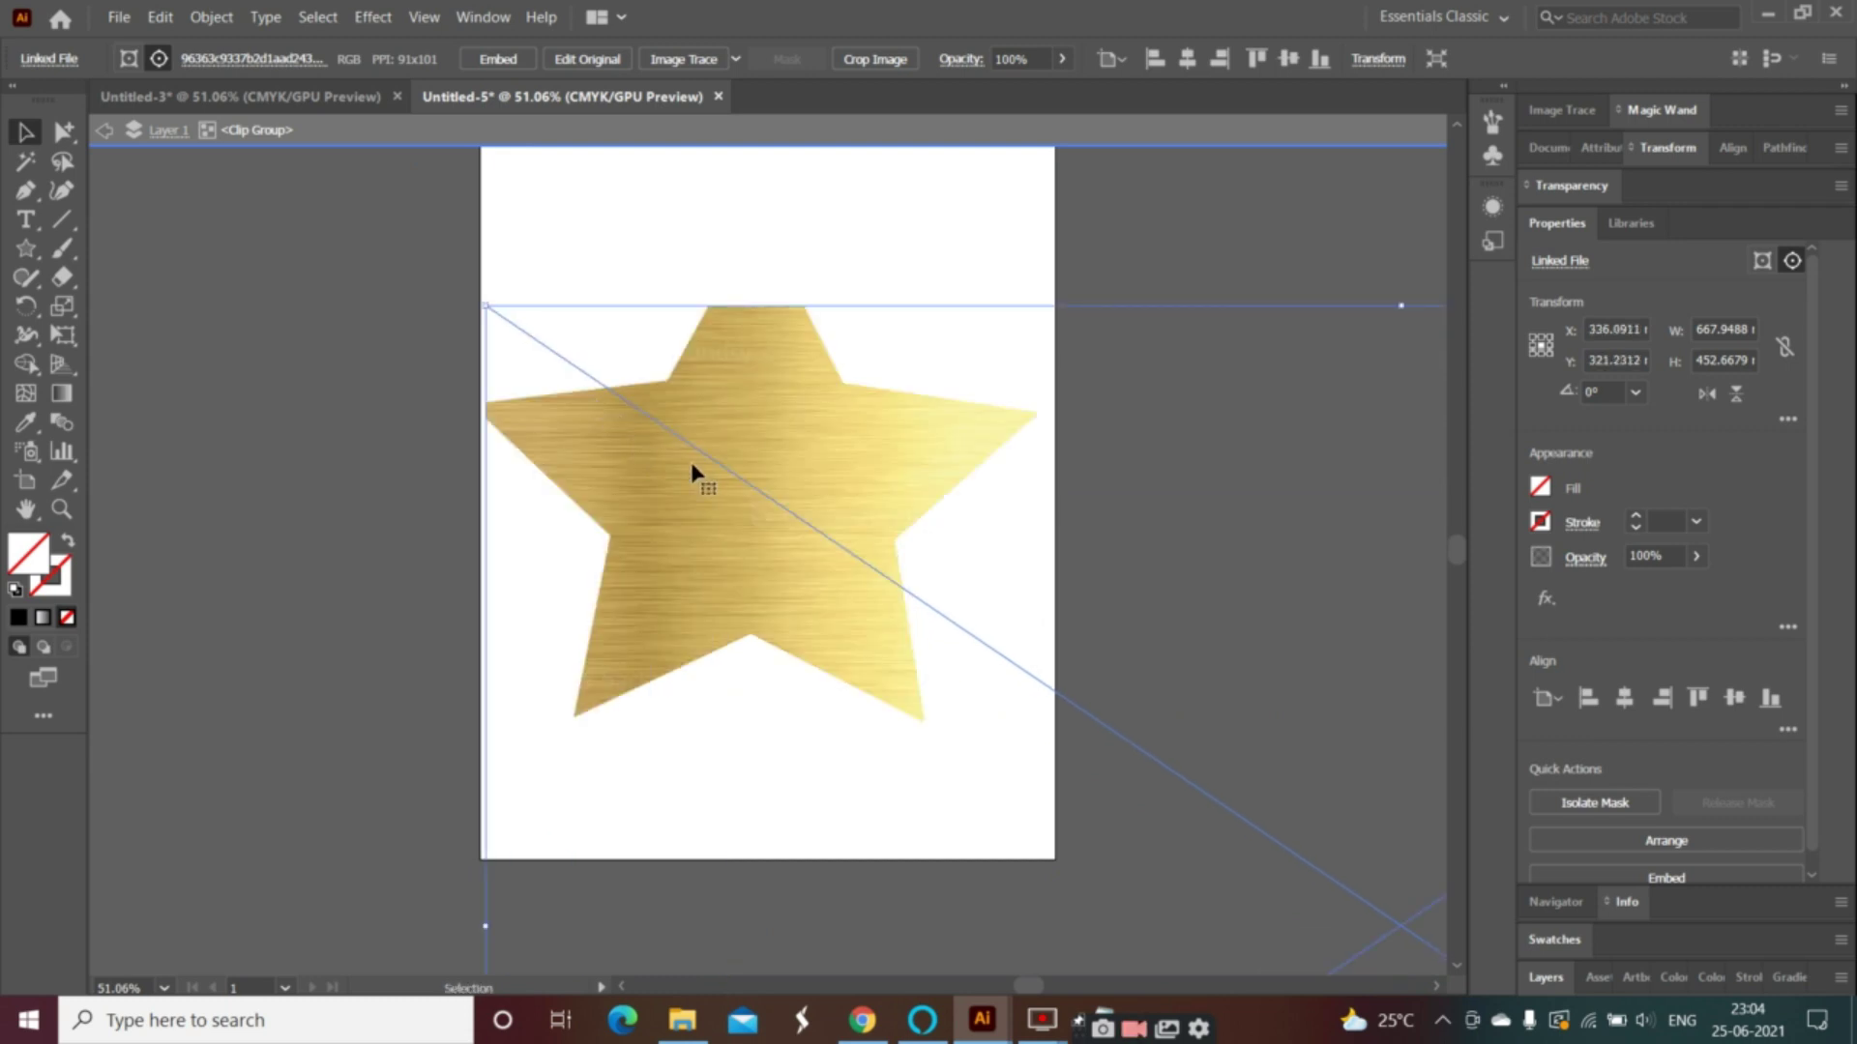
{"action": "left_click_drag", "start_coordinate": [772, 500], "coordinate": [814, 543]}
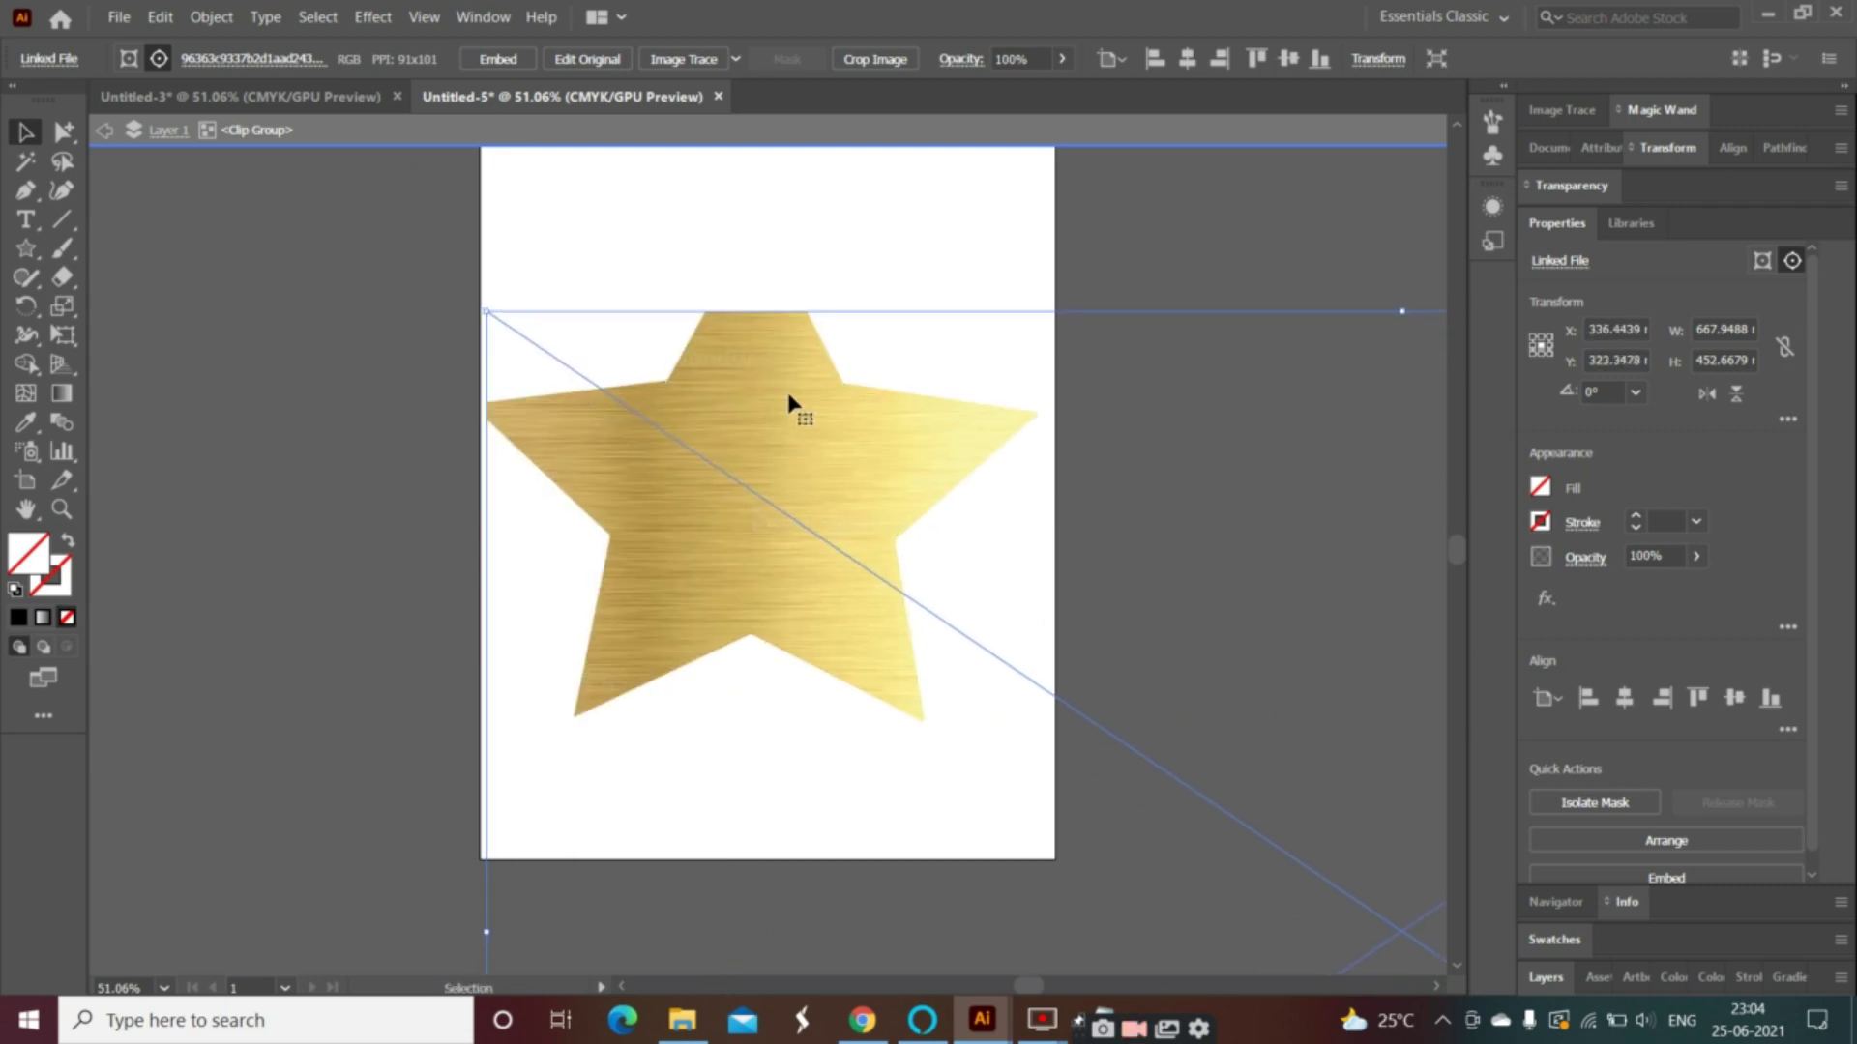
{"action": "left_click_drag", "start_coordinate": [486, 311], "coordinate": [288, 151]}
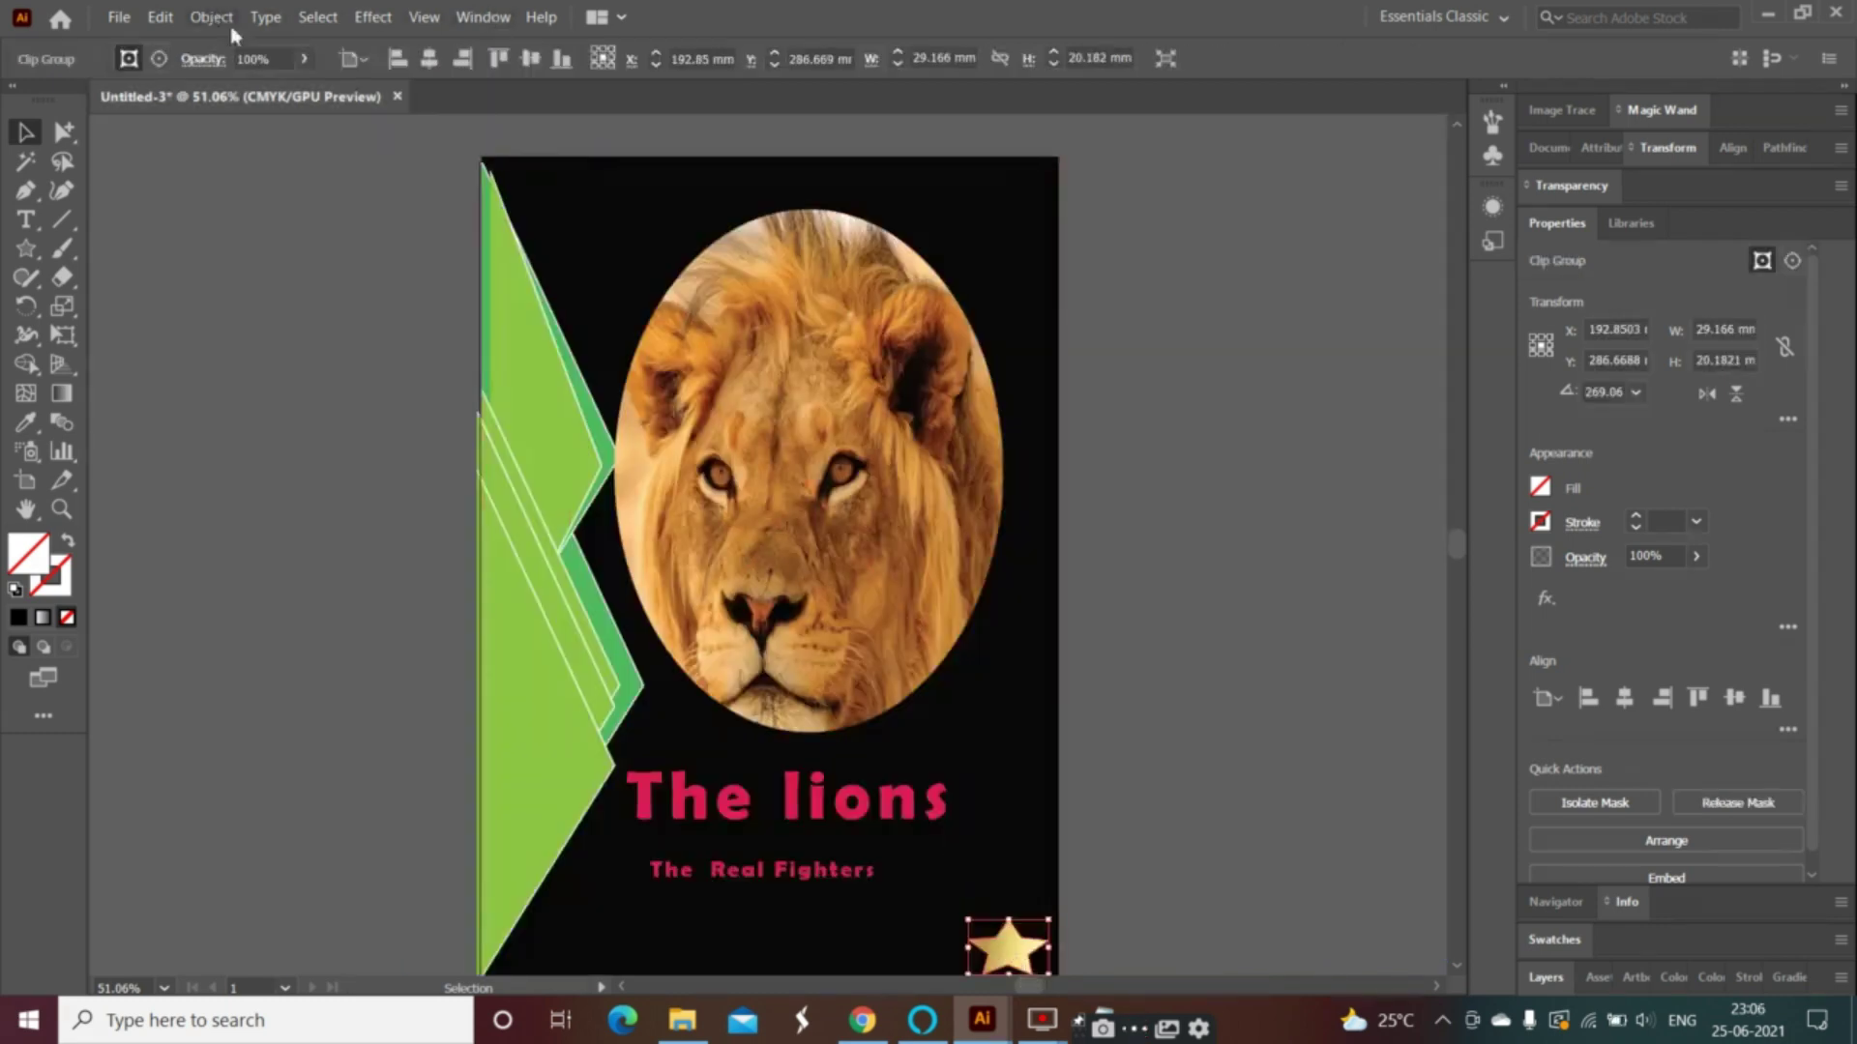
- Bring up the Untitled-5 star document beside the cover, move its floating window aside and minimize it
{"action": "mouse_move", "coordinate": [981, 1020]}
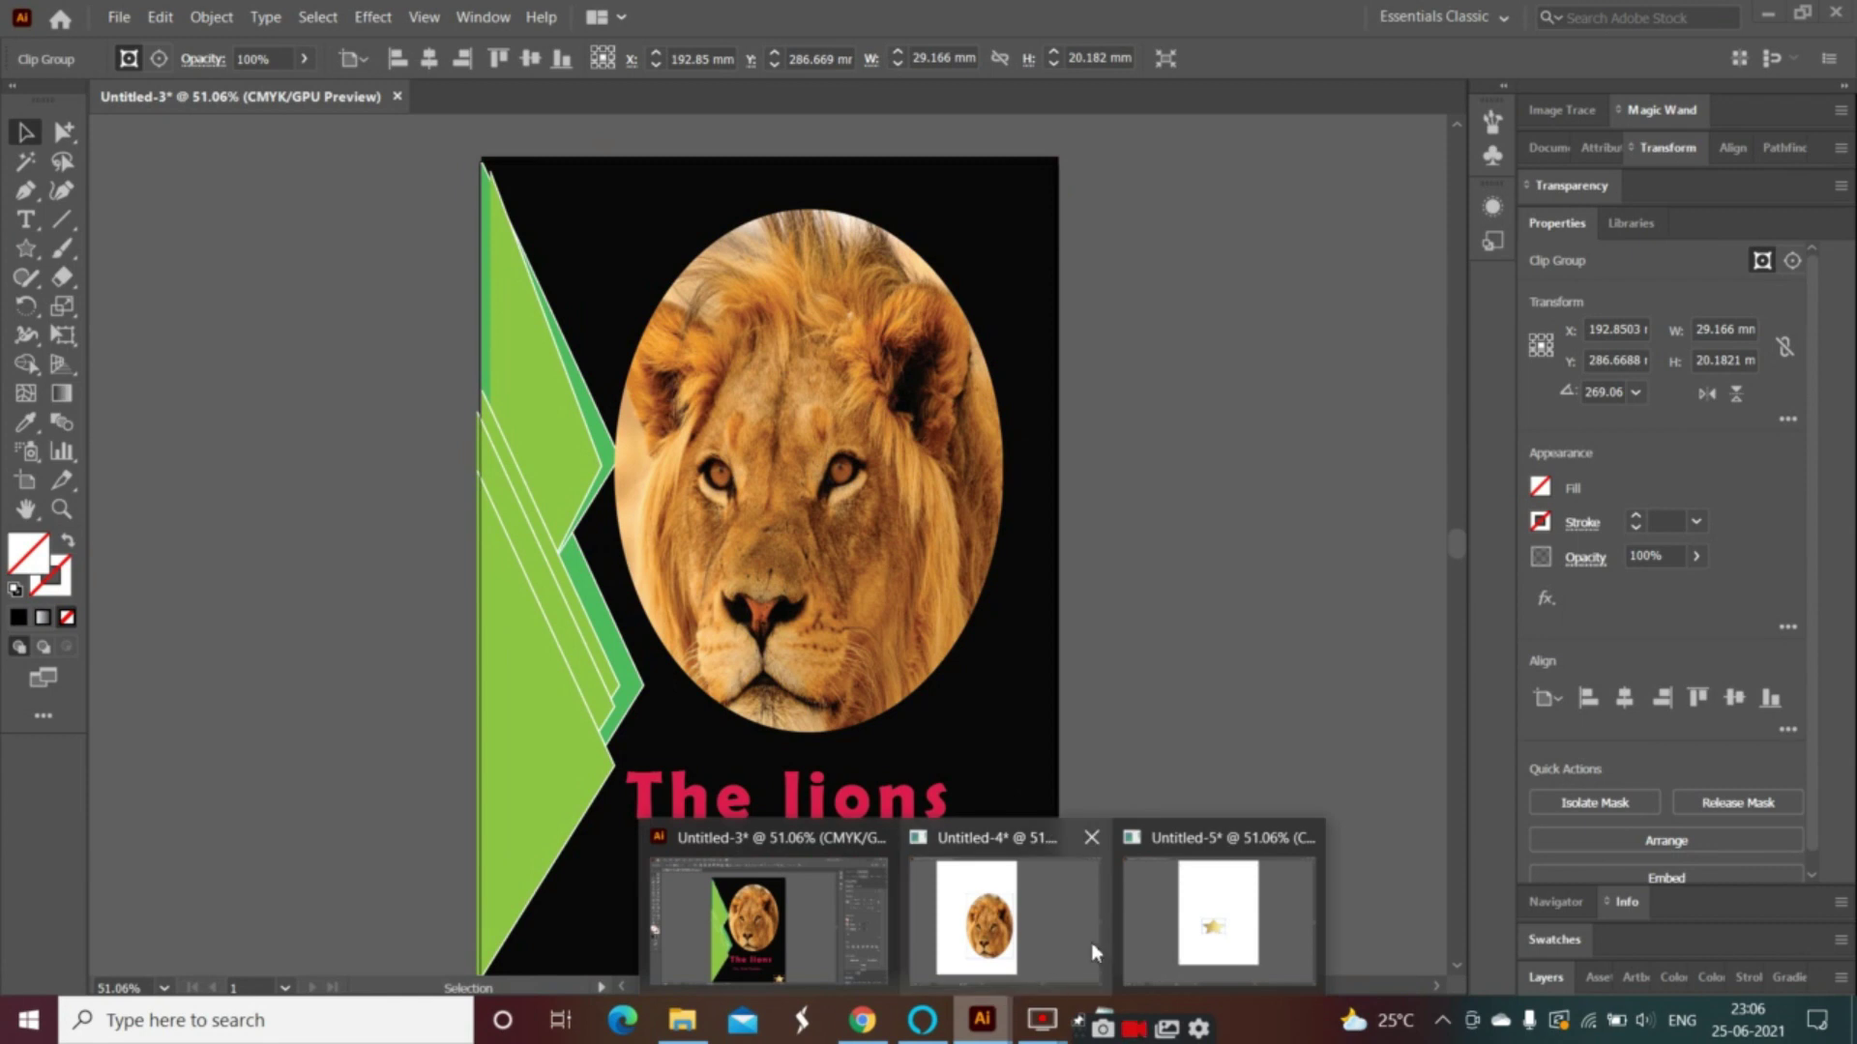
{"action": "left_click", "coordinate": [1217, 914]}
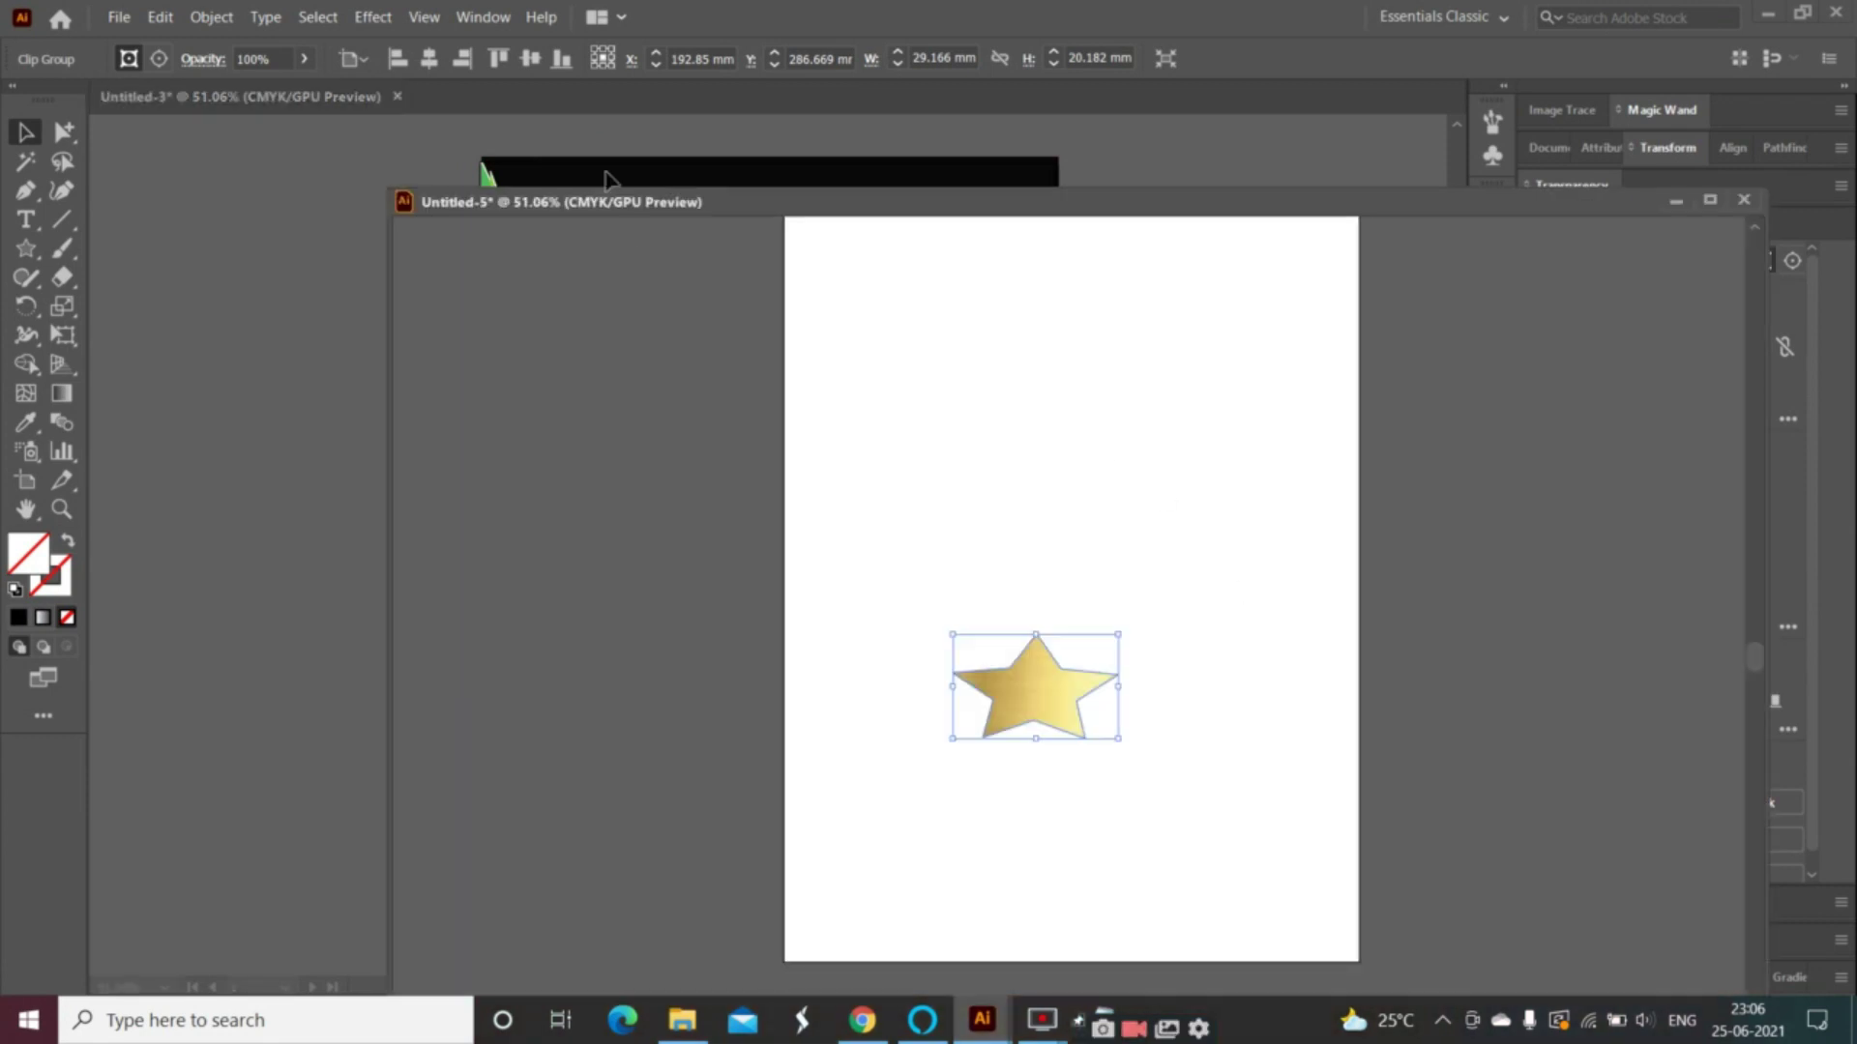
{"action": "left_click", "coordinate": [292, 96]}
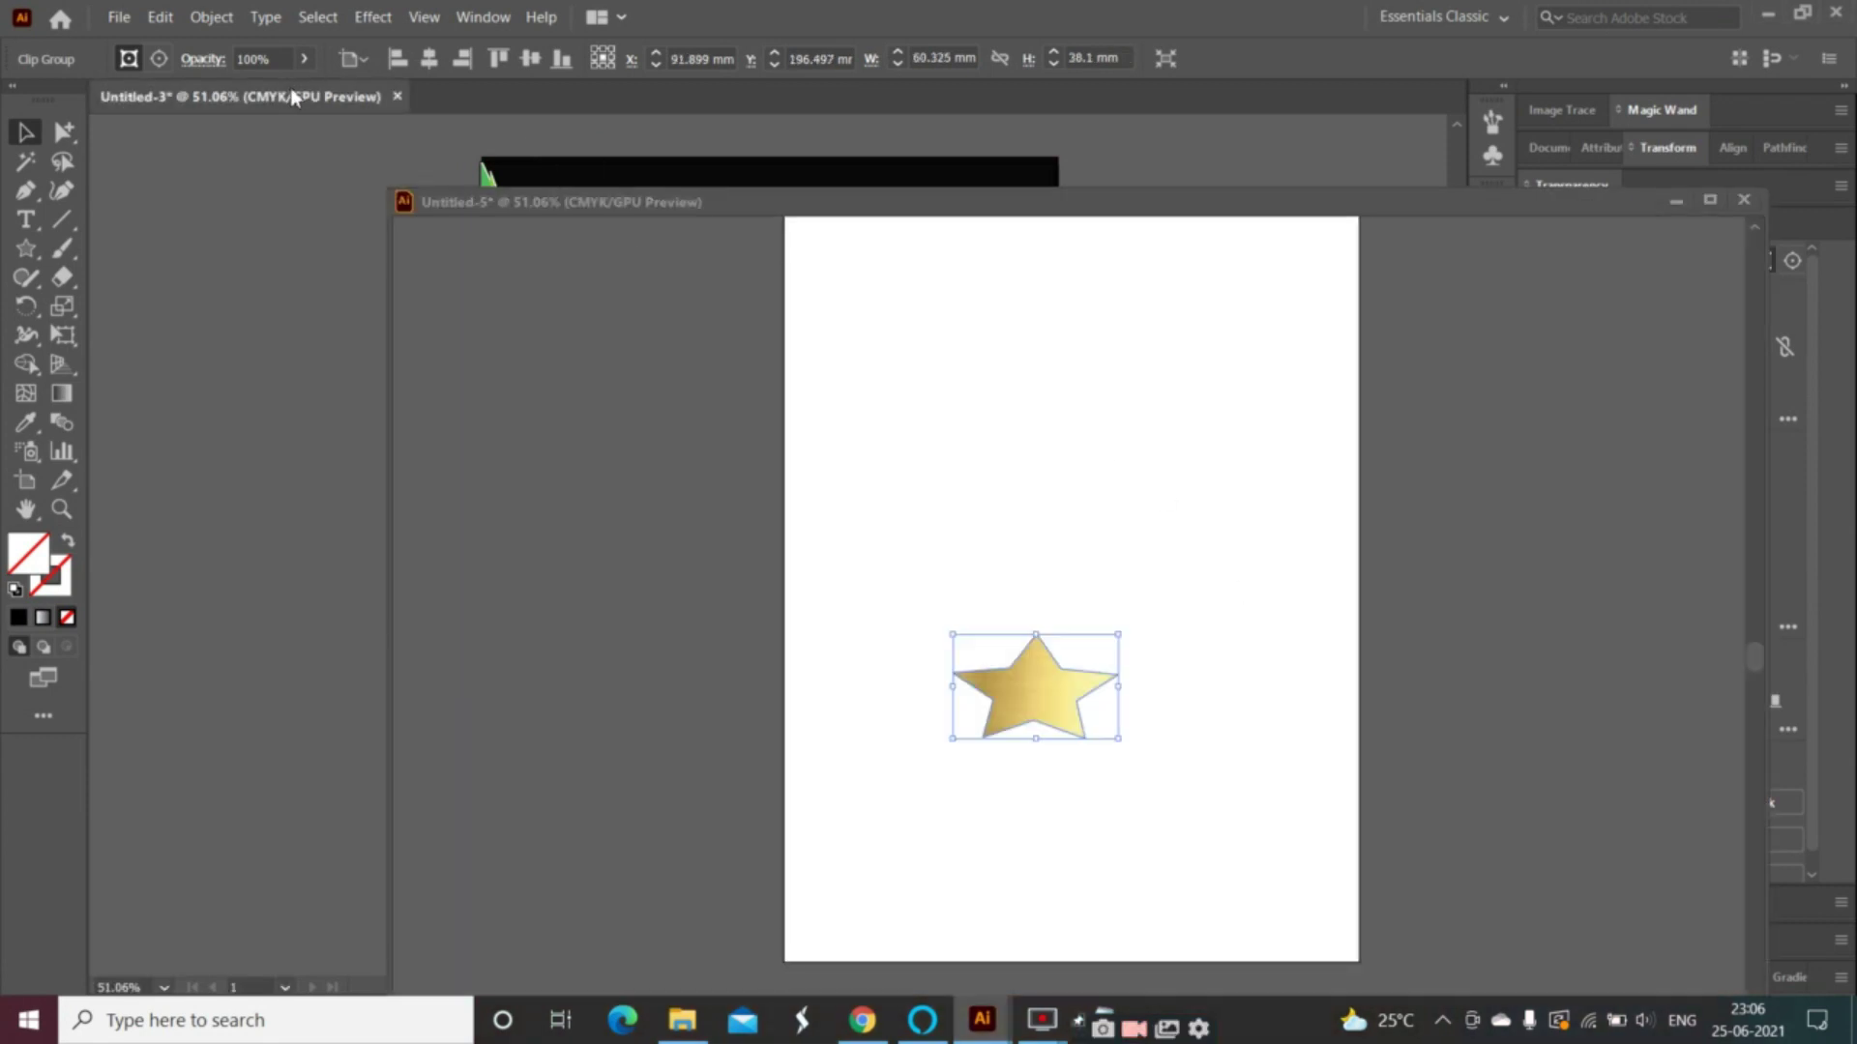
{"action": "left_click_drag", "start_coordinate": [1401, 205], "coordinate": [614, 283]}
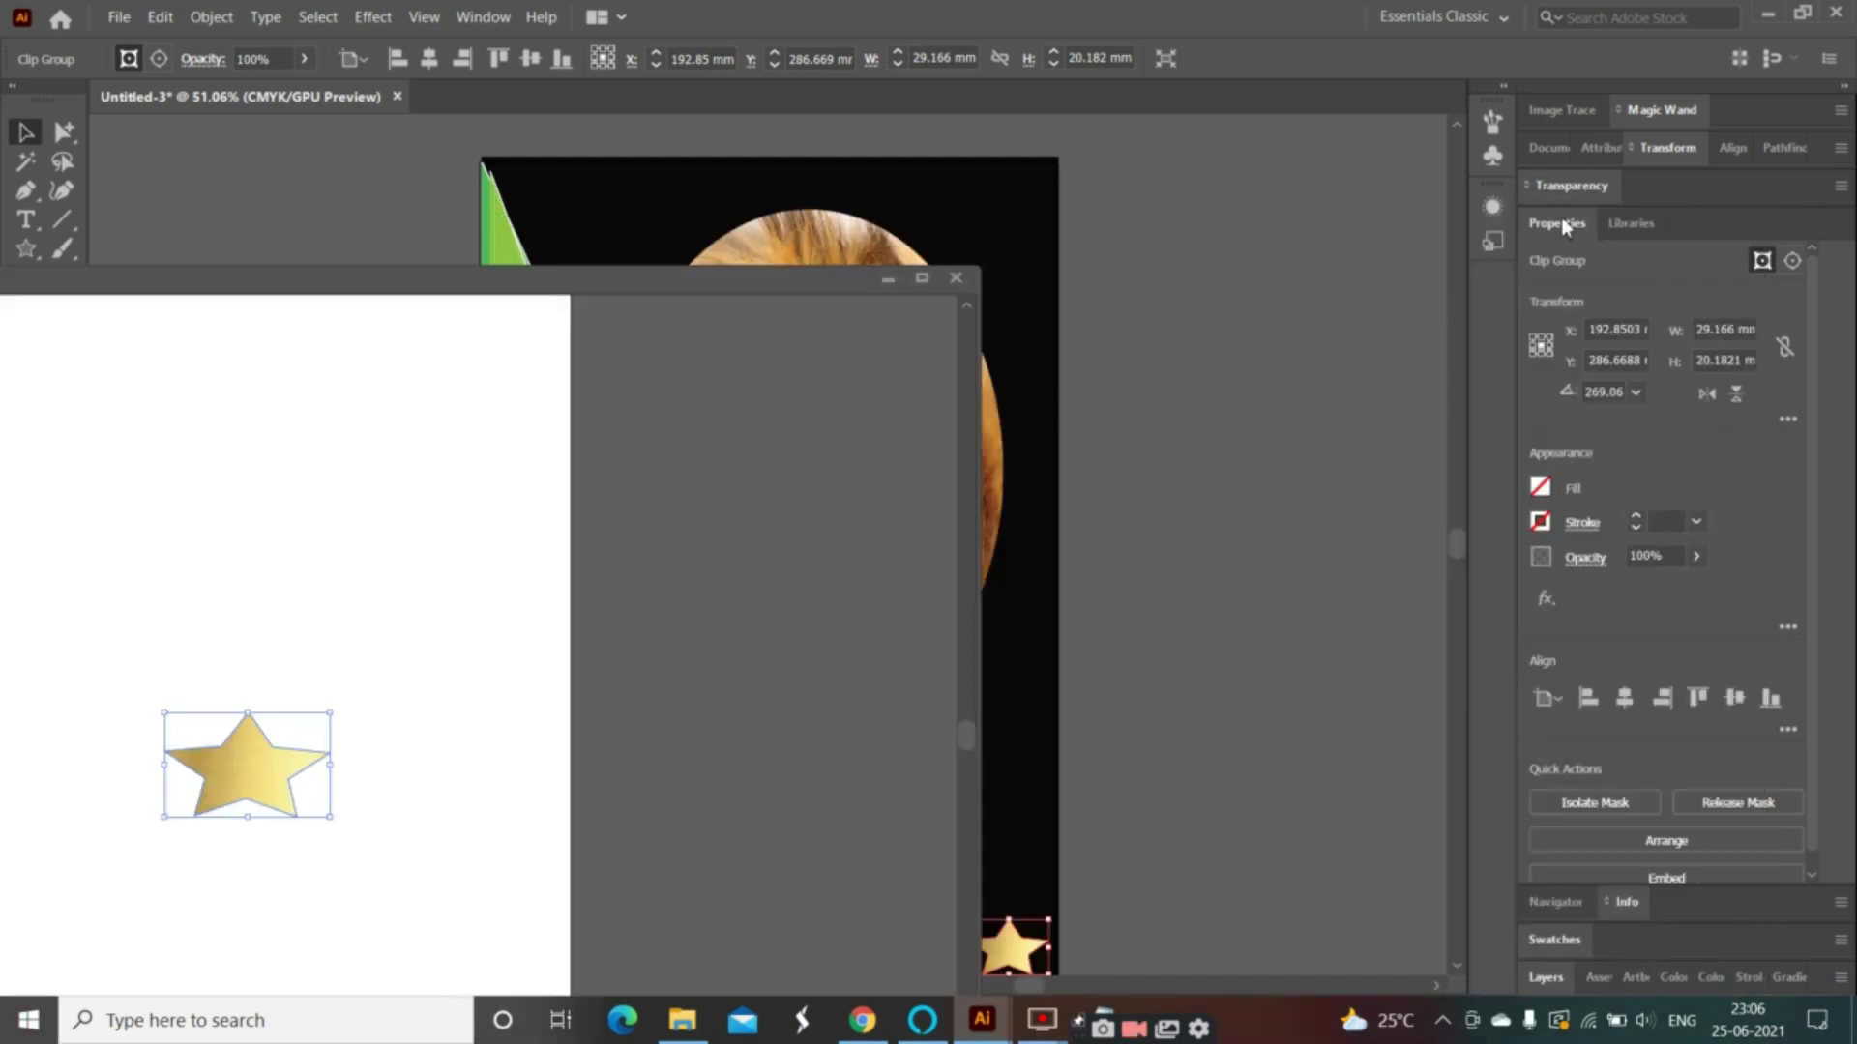
{"action": "left_click", "coordinate": [888, 278]}
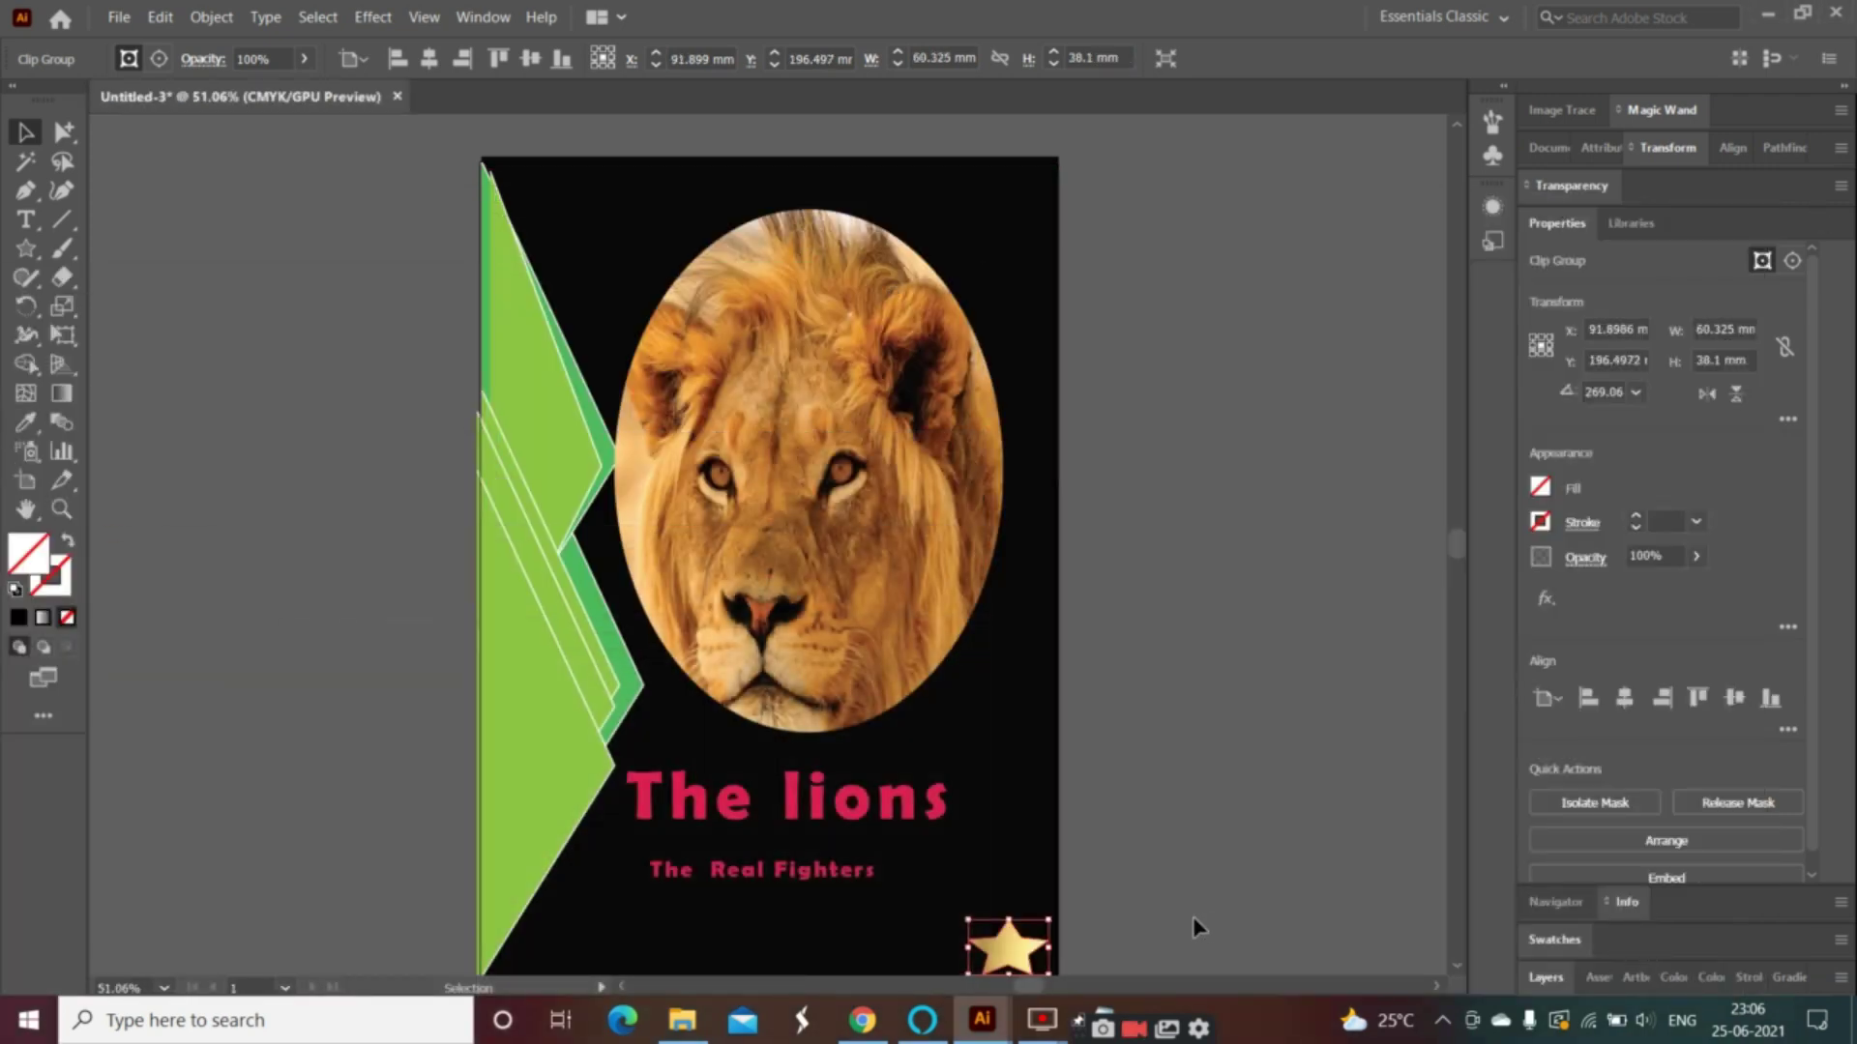
- Nudge the small gold star slightly upward in the cover's lower-right corner and deselect it
{"action": "left_click_drag", "start_coordinate": [1002, 963], "coordinate": [995, 934]}
{"action": "left_click", "coordinate": [1164, 811]}
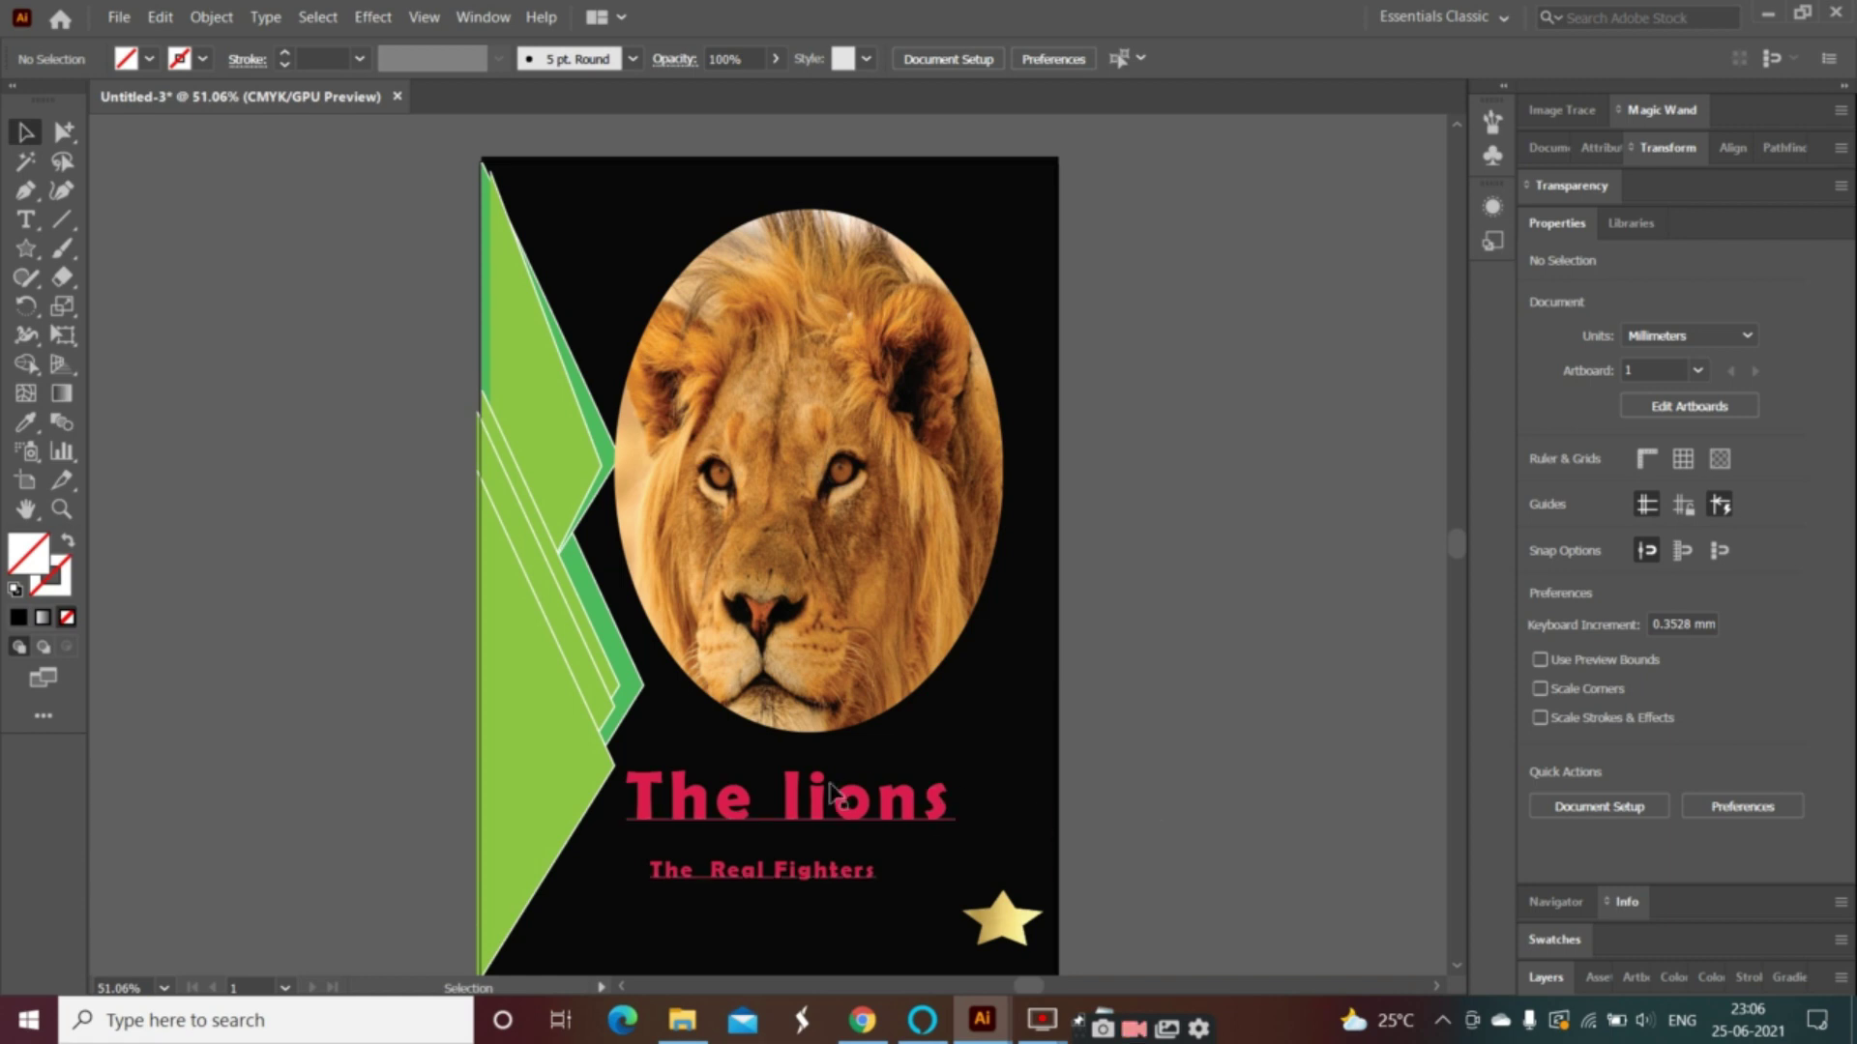
- Try yellow and green strokes on the title and subtitle text, settle on a 1 pt cyan stroke, and deselect everything
{"action": "left_click", "coordinate": [832, 788]}
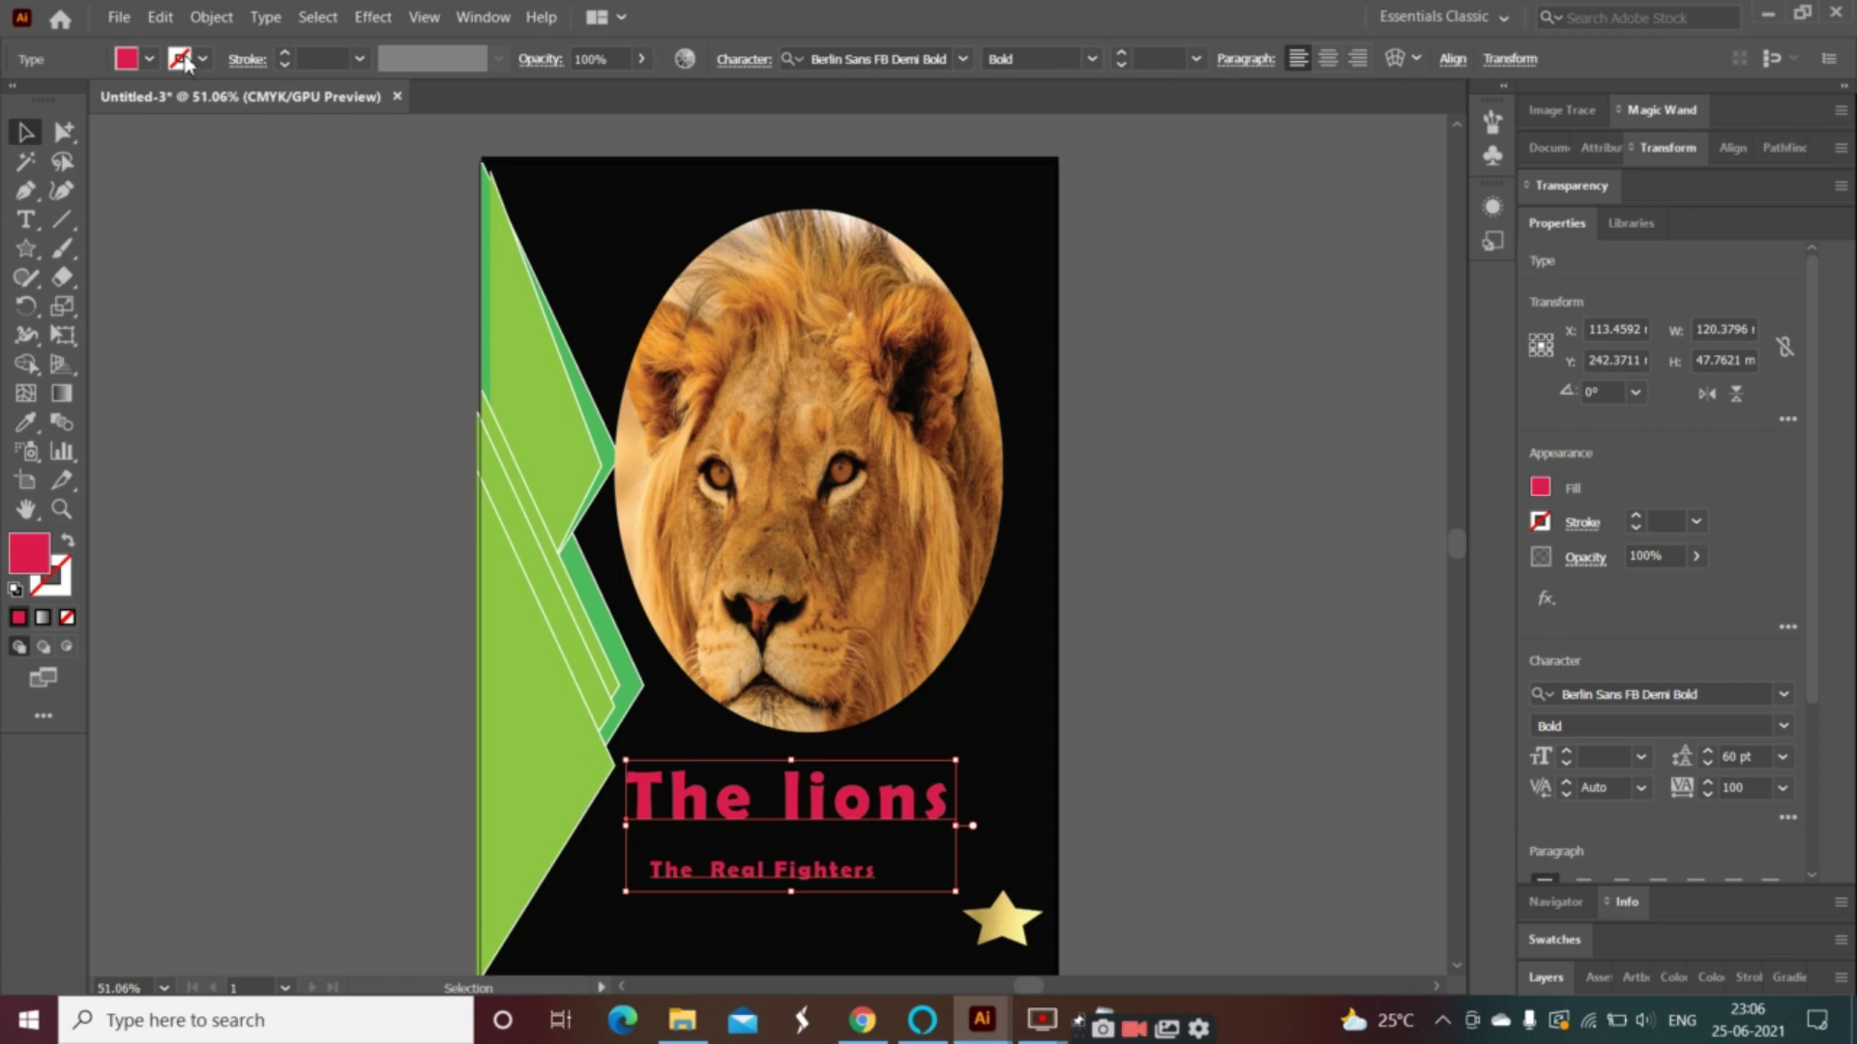
{"action": "left_click", "coordinate": [186, 61]}
{"action": "left_click", "coordinate": [101, 97]}
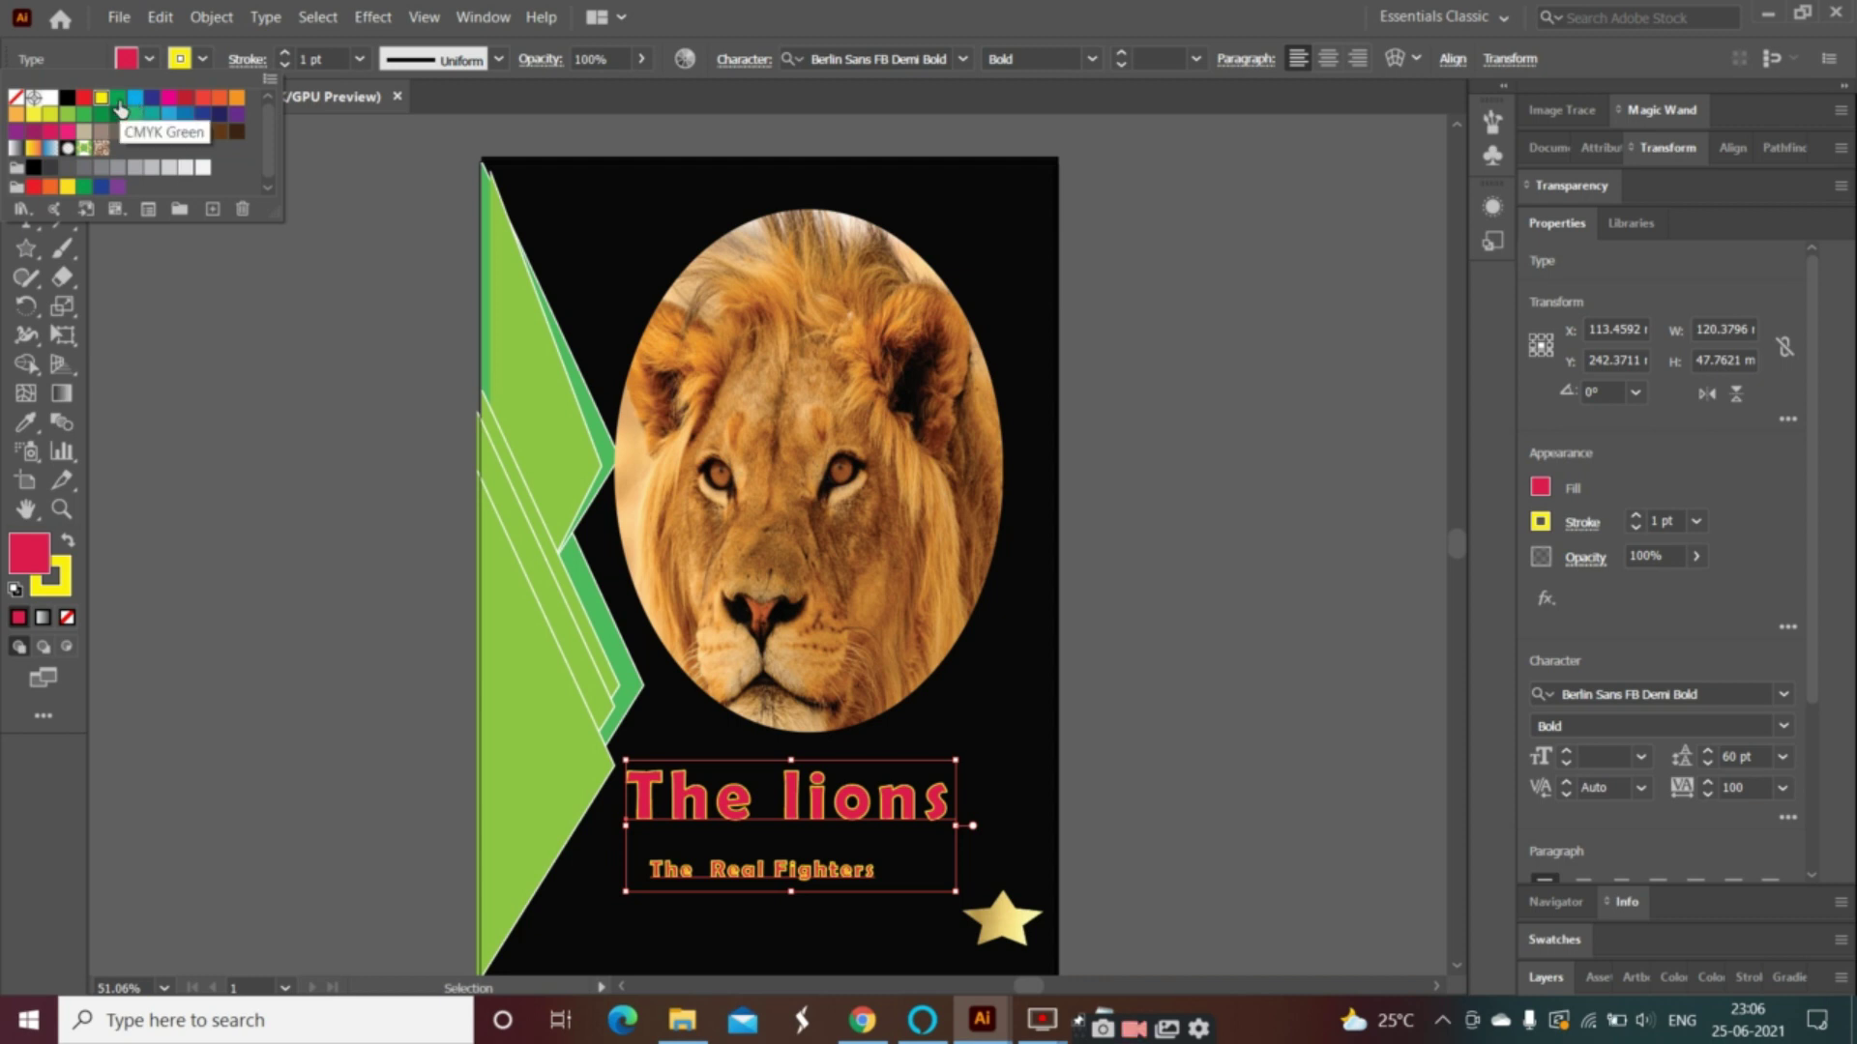
{"action": "left_click", "coordinate": [118, 100]}
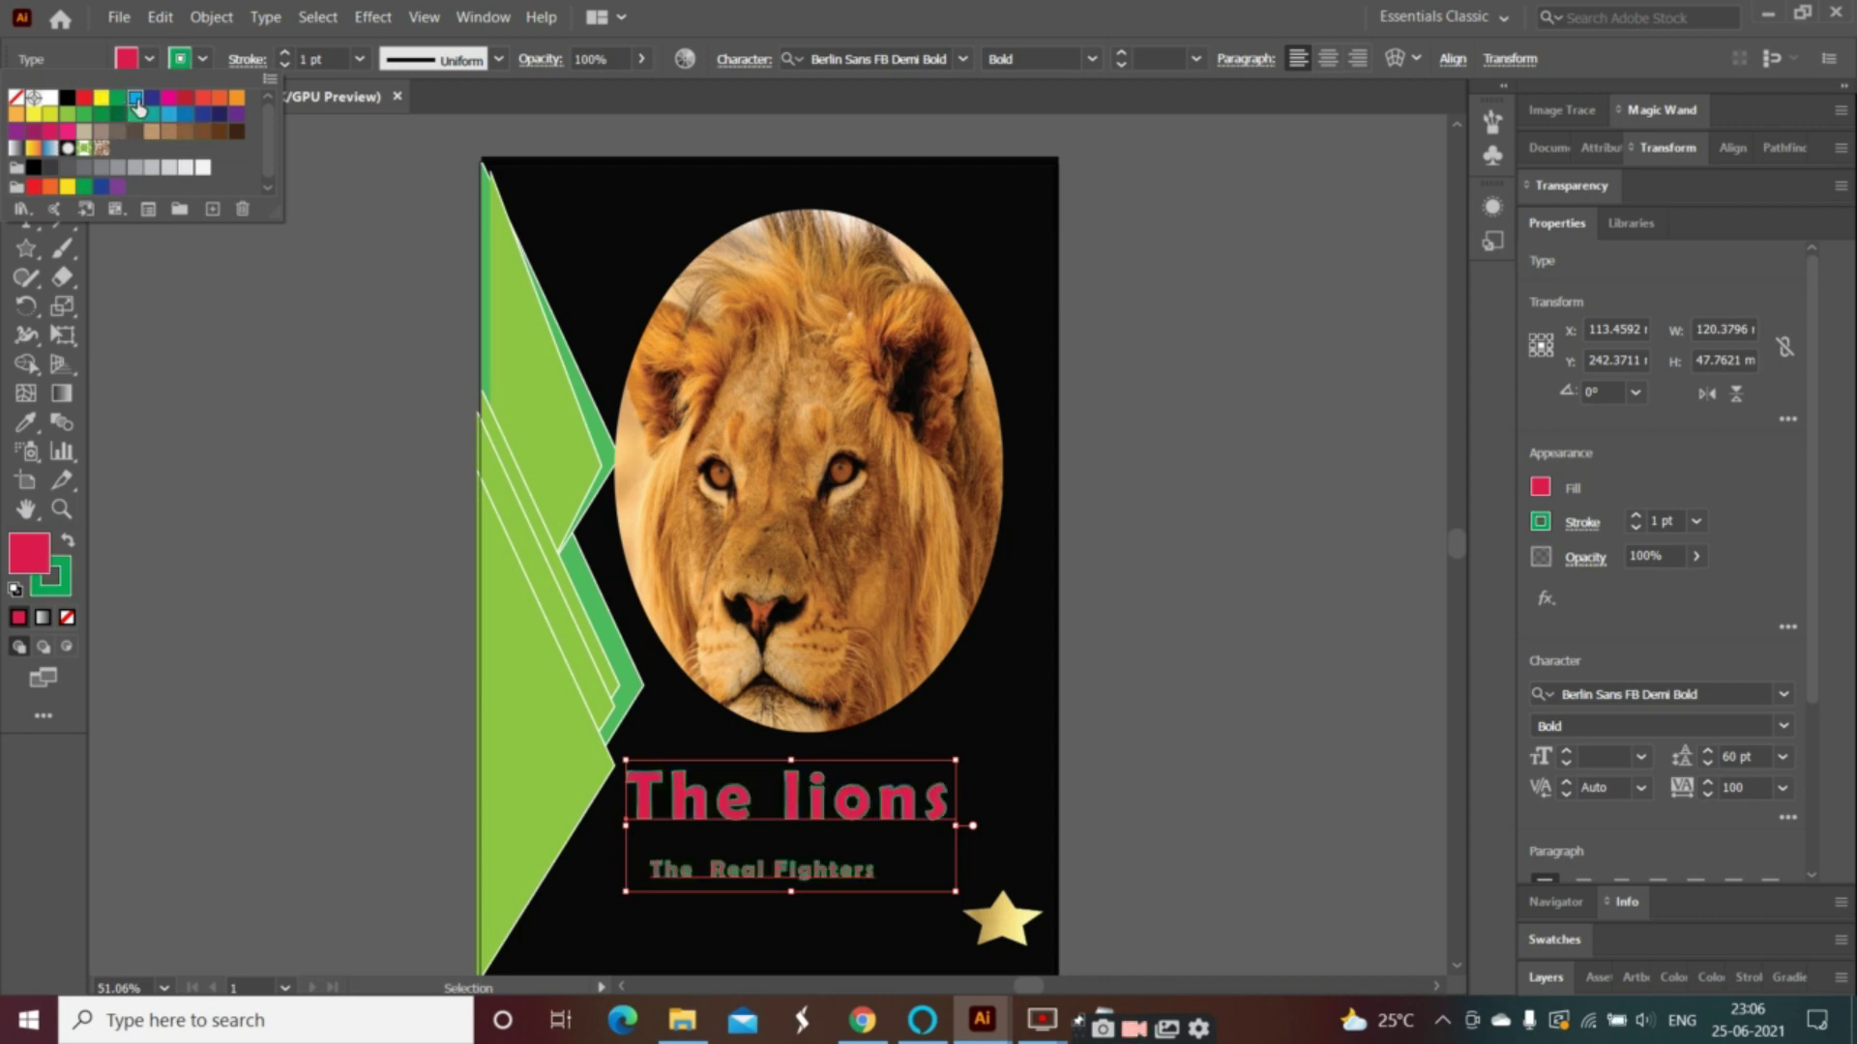
{"action": "double_click", "coordinate": [136, 97]}
{"action": "left_click", "coordinate": [1070, 689]}
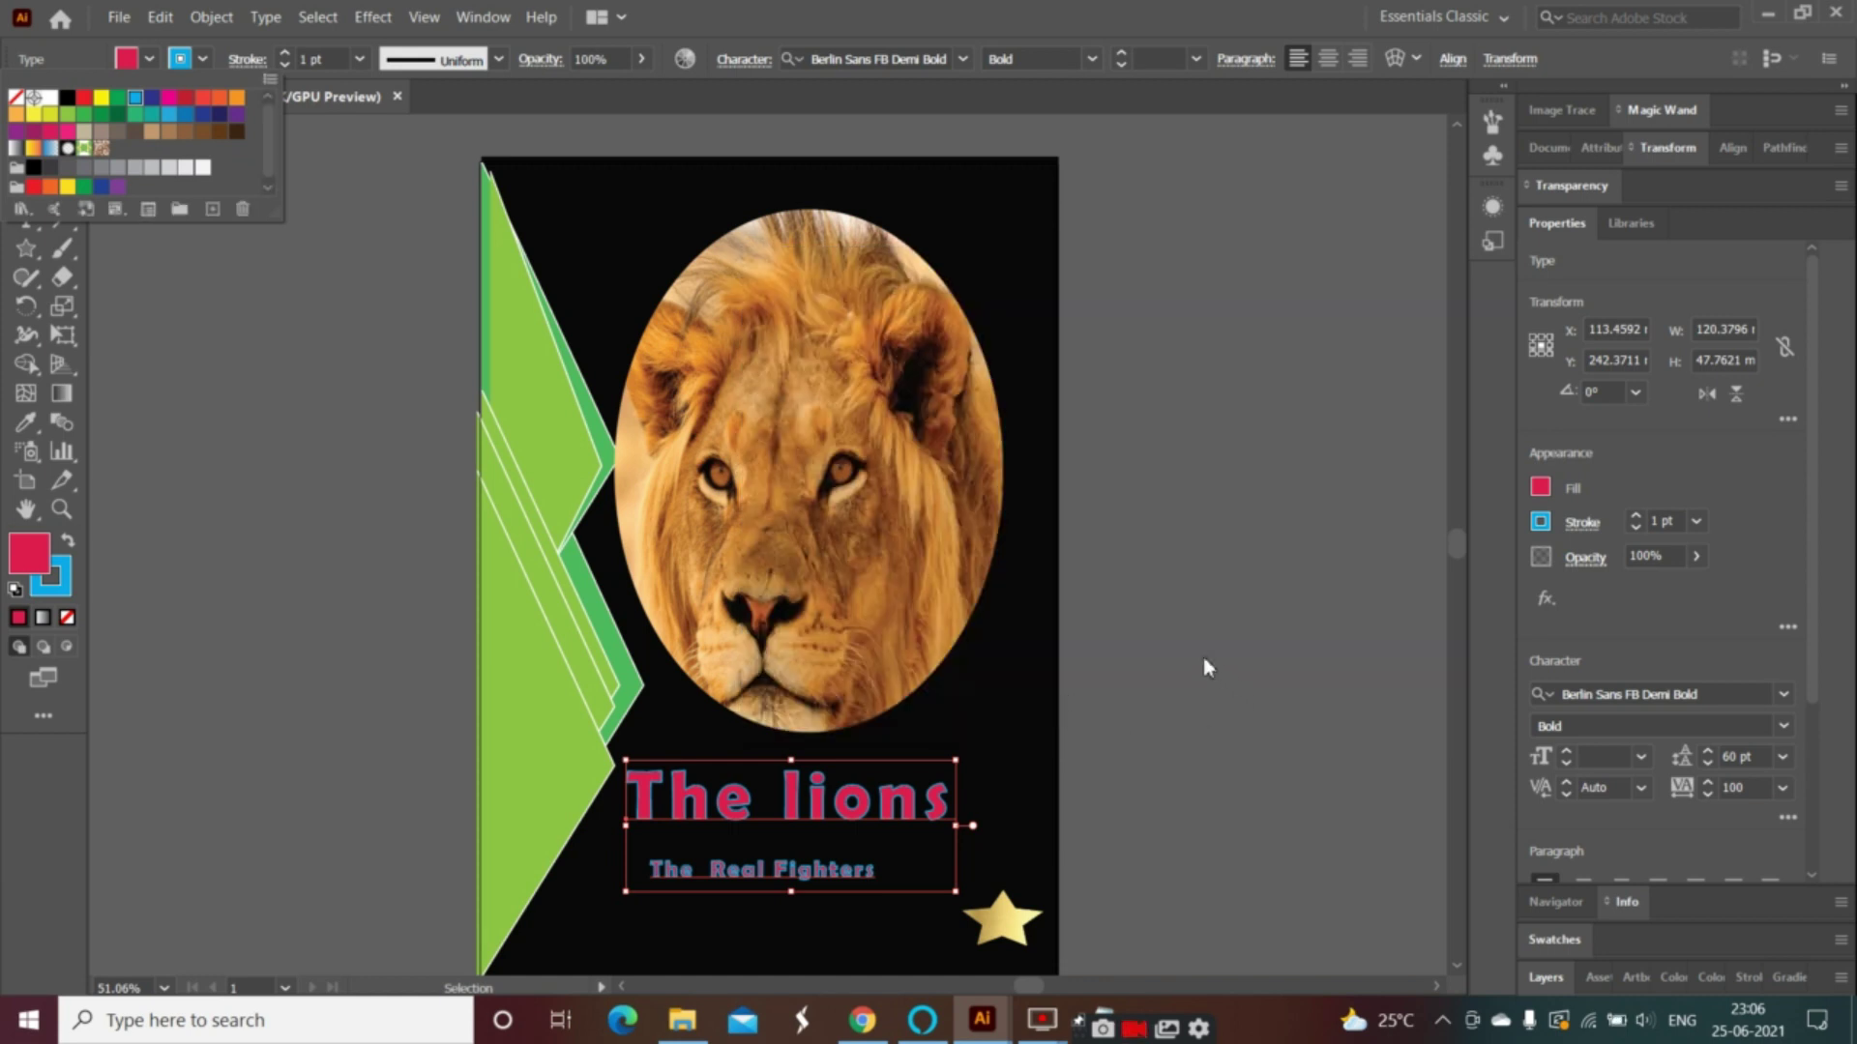
{"action": "key", "text": "Escape"}
{"action": "left_click", "coordinate": [995, 713]}
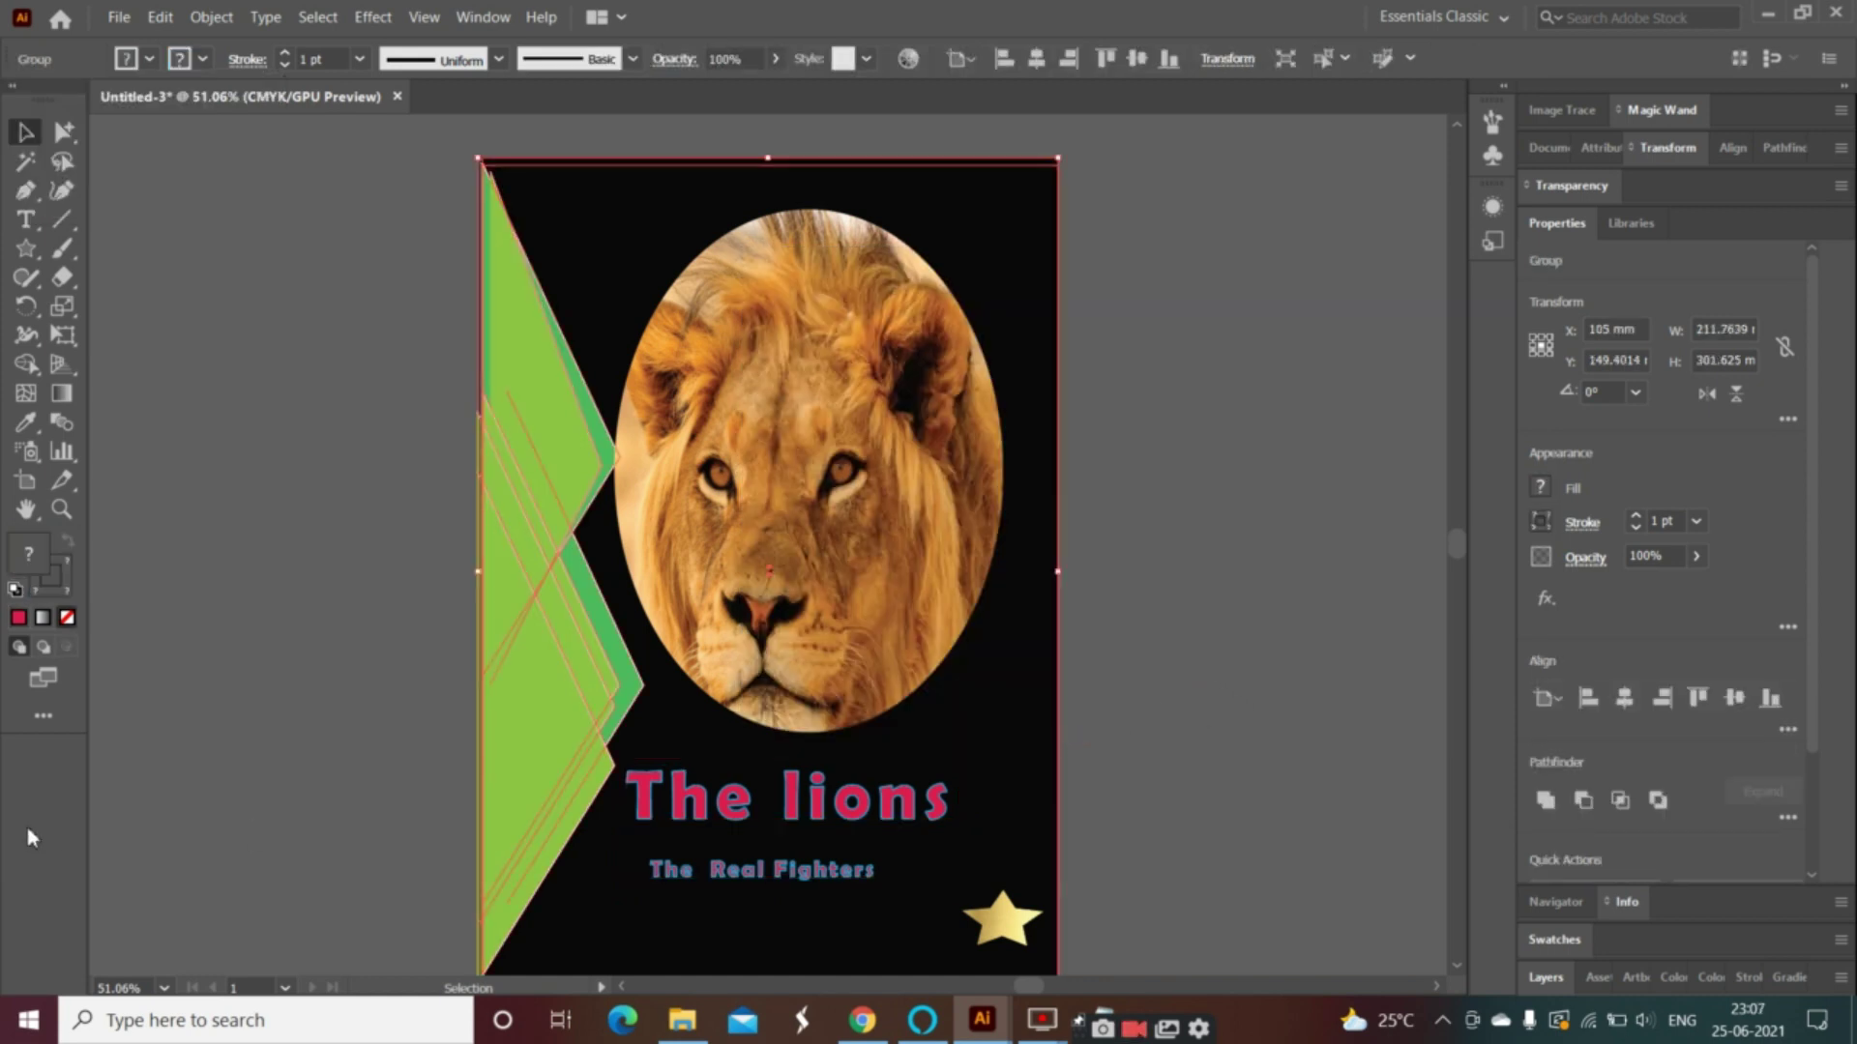
{"action": "left_click", "coordinate": [1319, 683]}
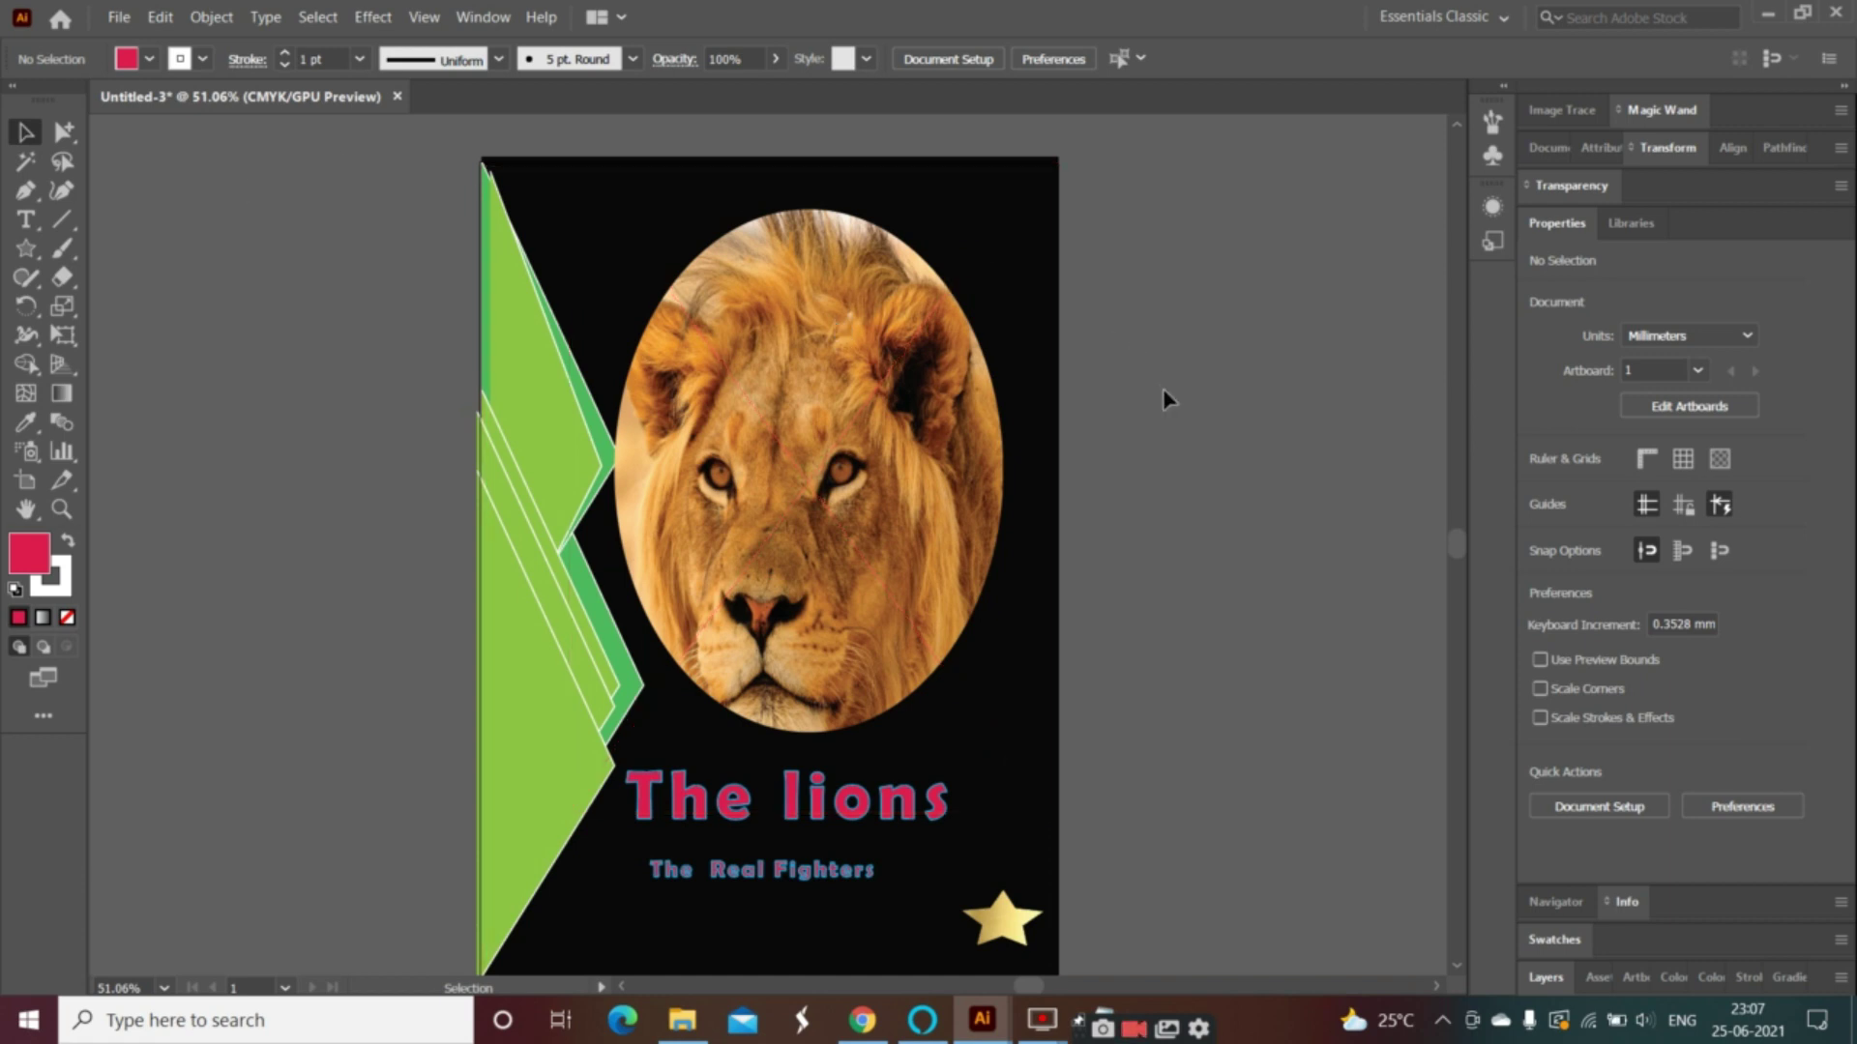
- Open the print settings for the cover, shift the artwork's placement in the print preview, and cancel without printing
{"action": "scroll", "coordinate": [1102, 490], "scroll_direction": "down", "scroll_amount": 1}
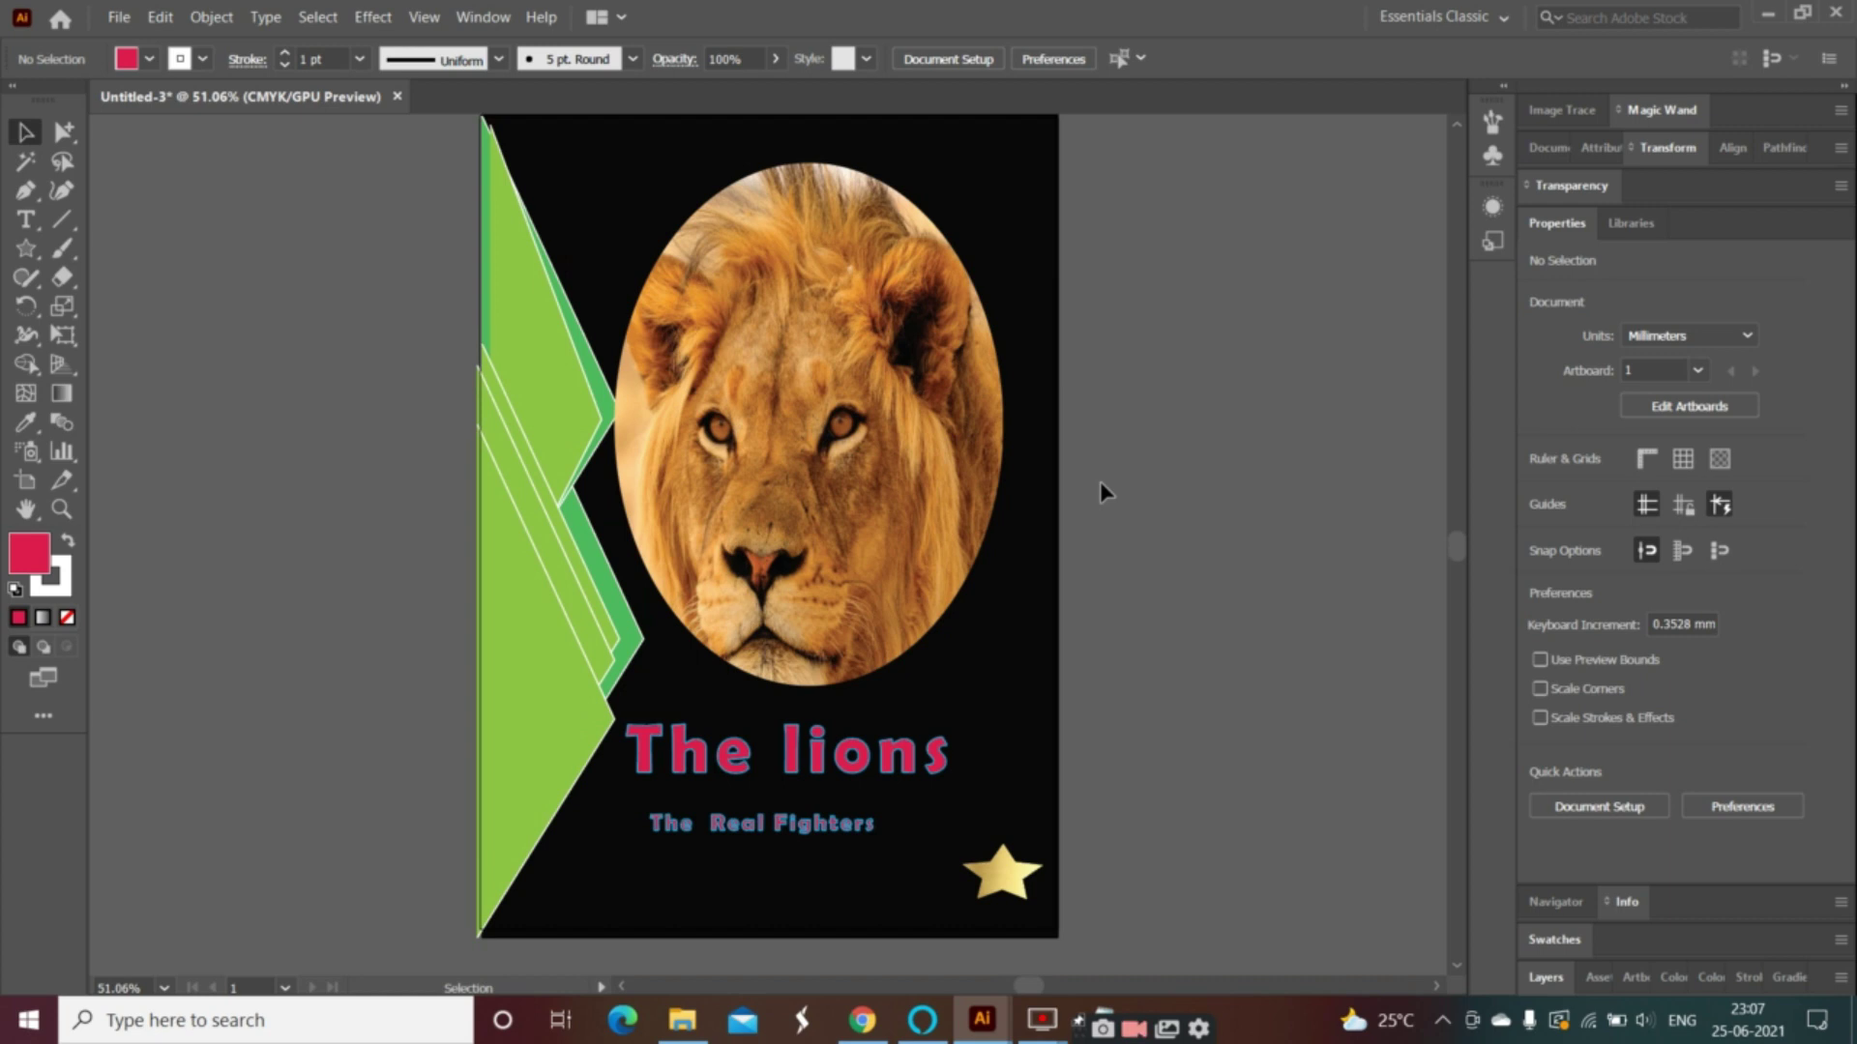
{"action": "scroll", "coordinate": [1100, 479], "scroll_direction": "up", "scroll_amount": 2}
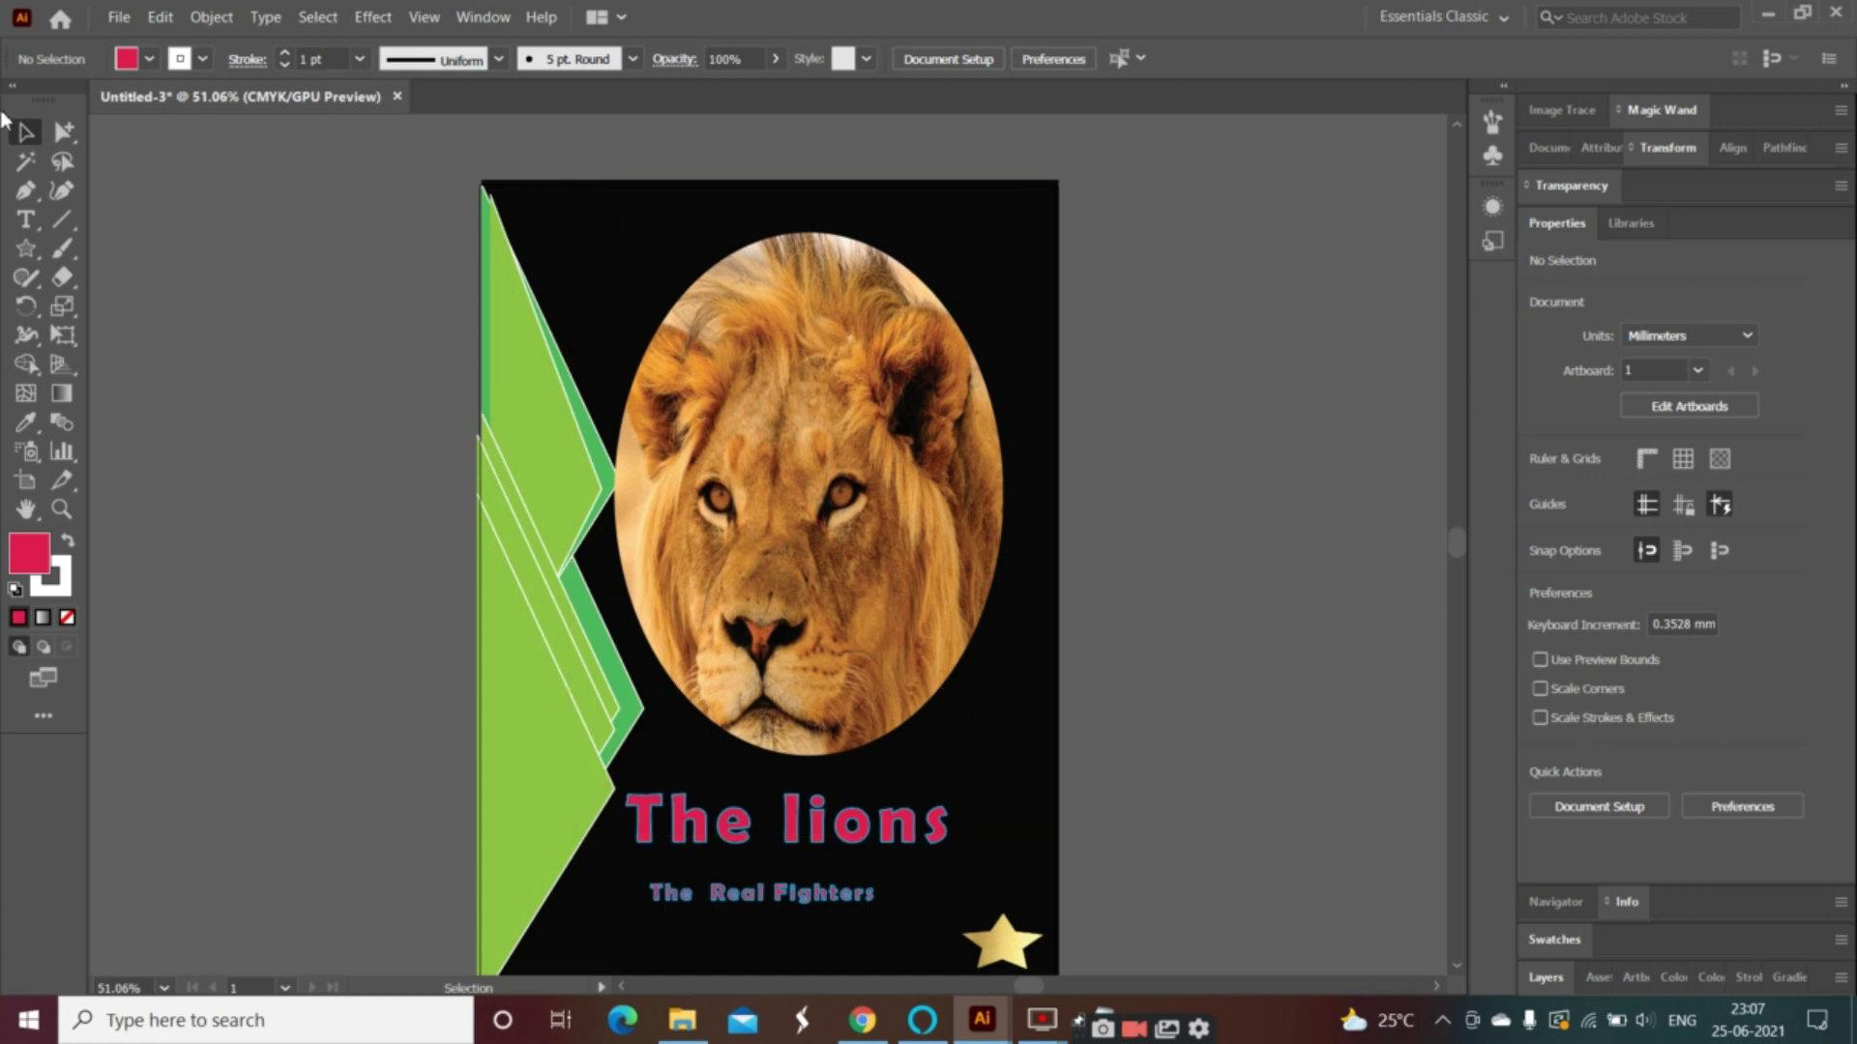
{"action": "left_click", "coordinate": [114, 19]}
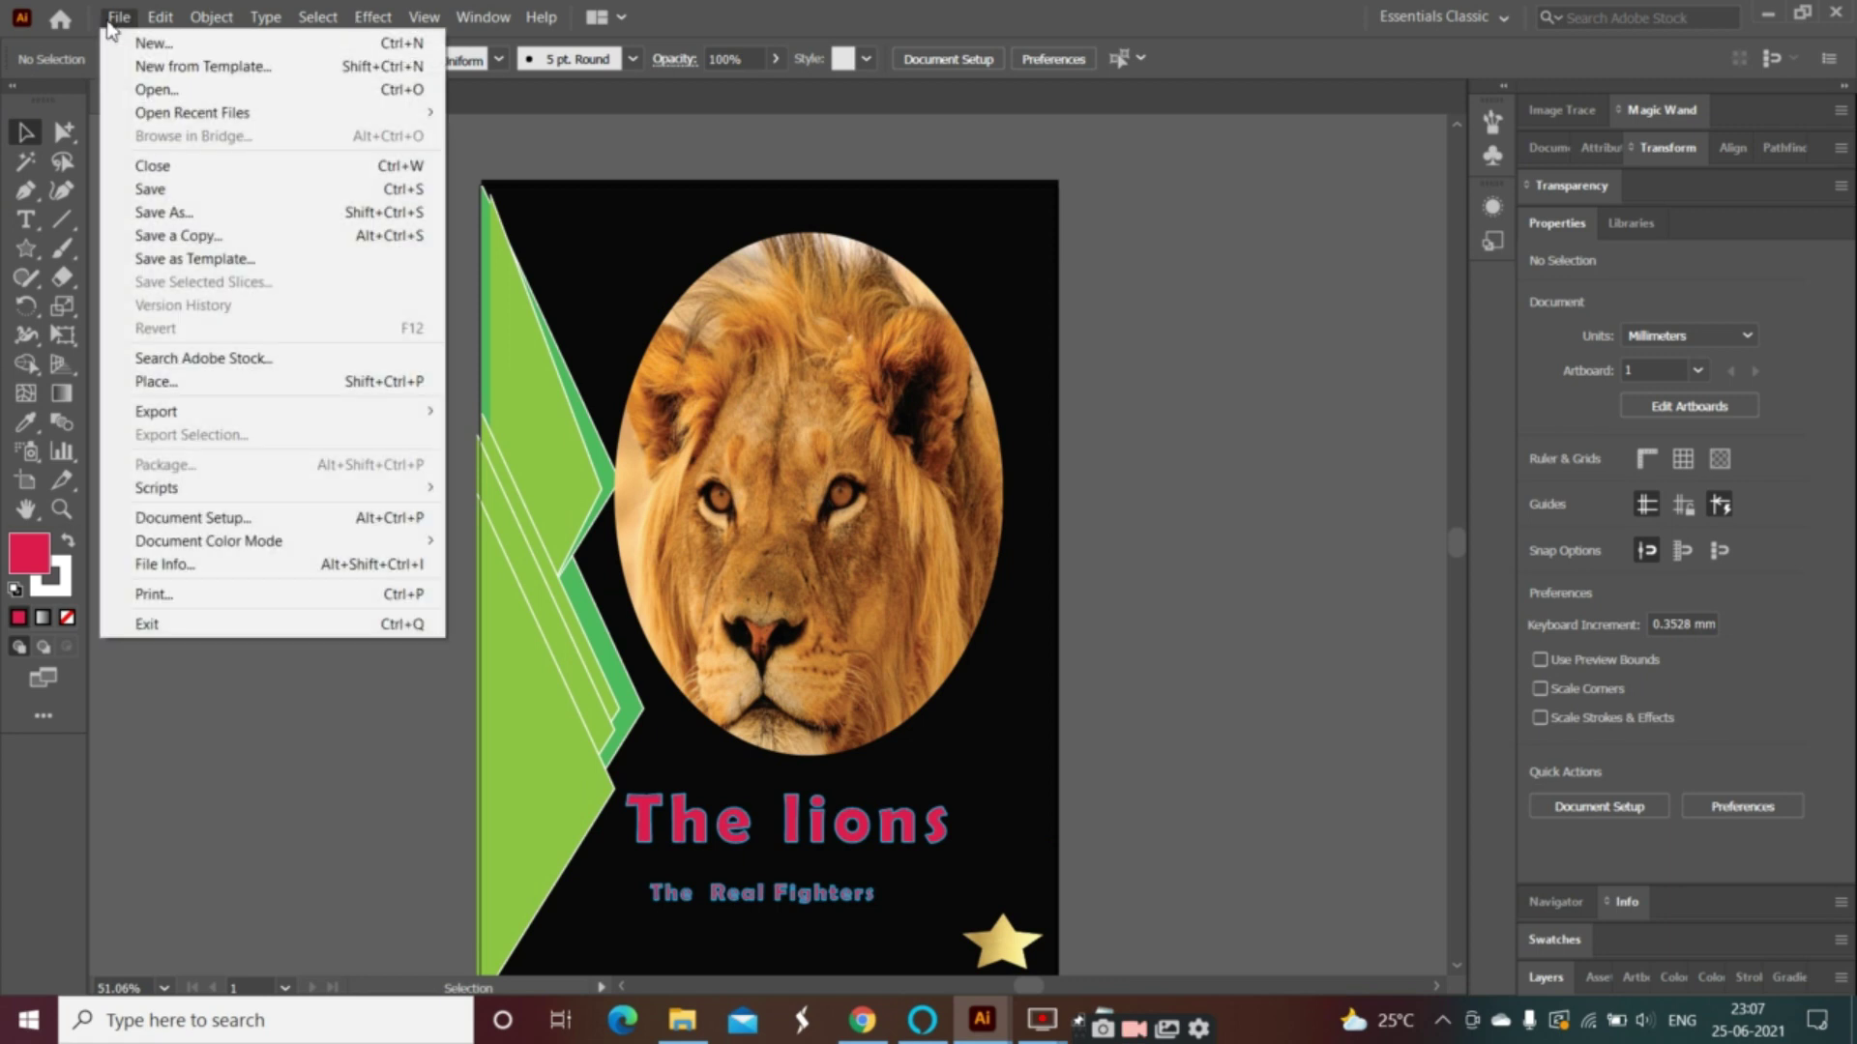
{"action": "left_click", "coordinate": [148, 595]}
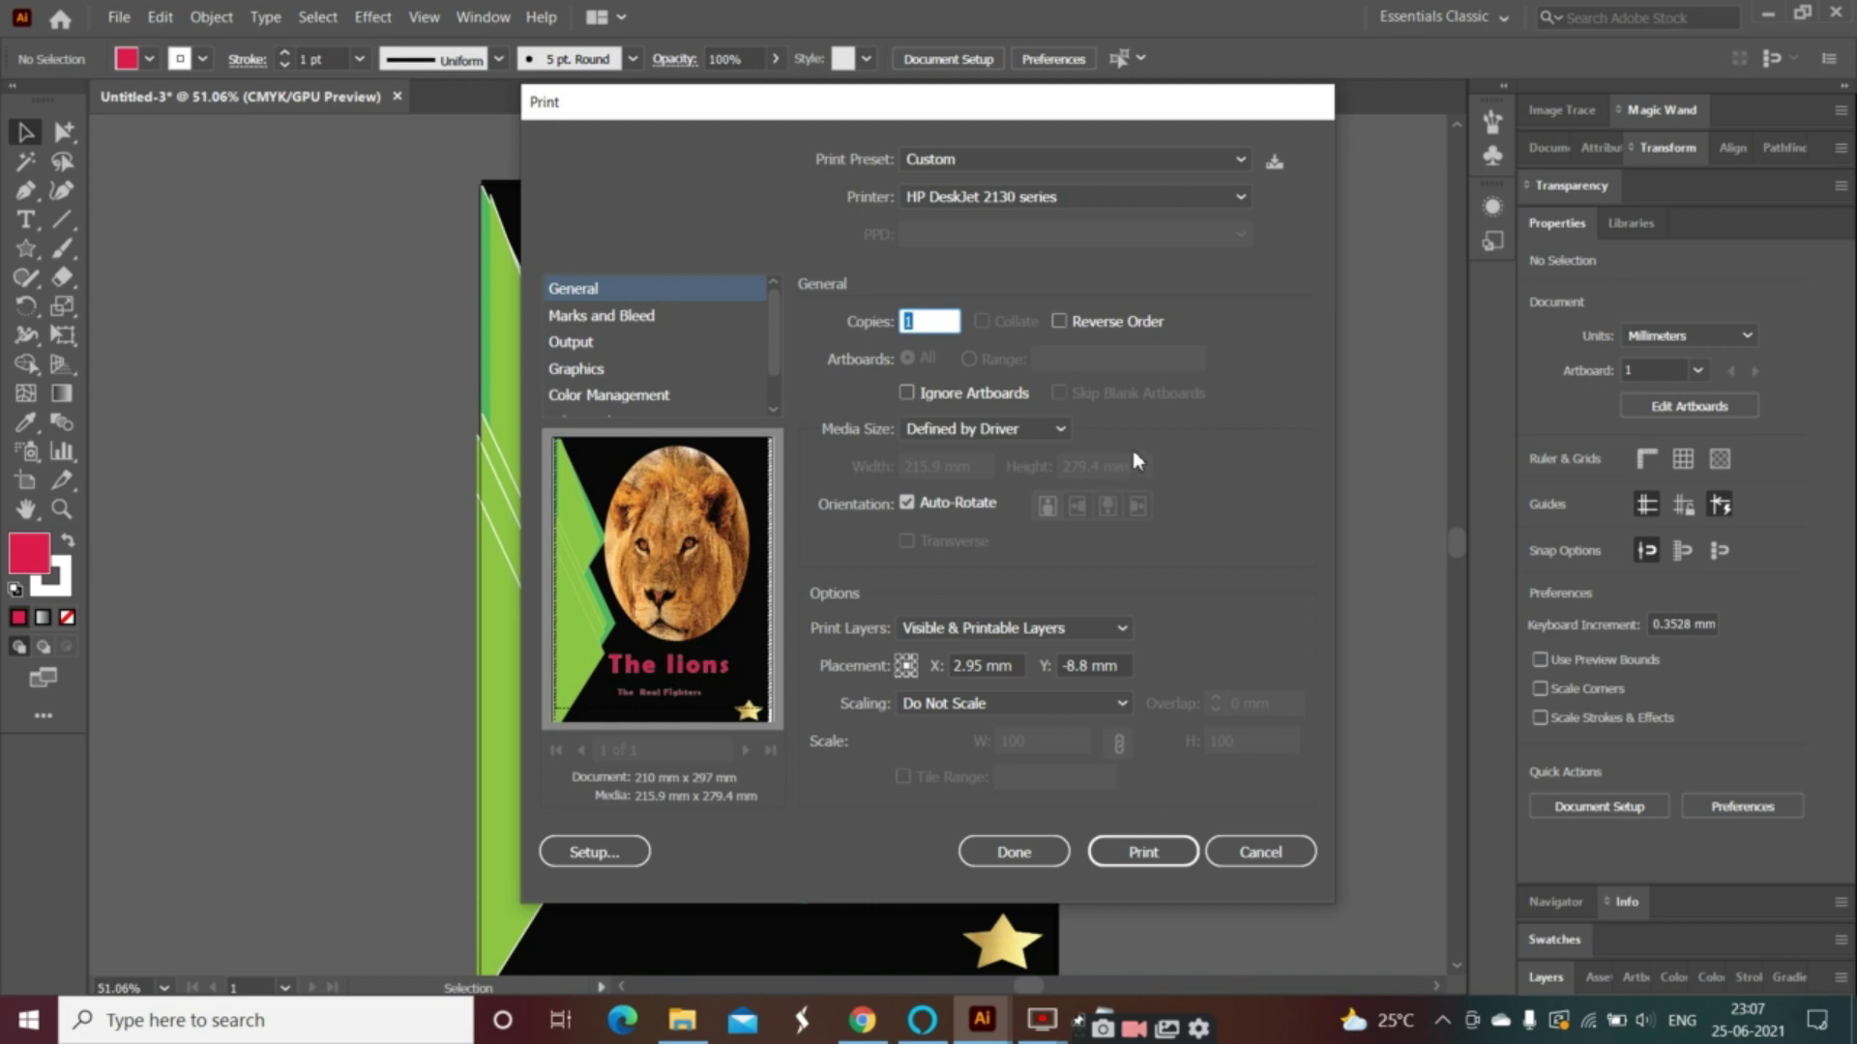
{"action": "left_click_drag", "start_coordinate": [720, 657], "coordinate": [721, 668]}
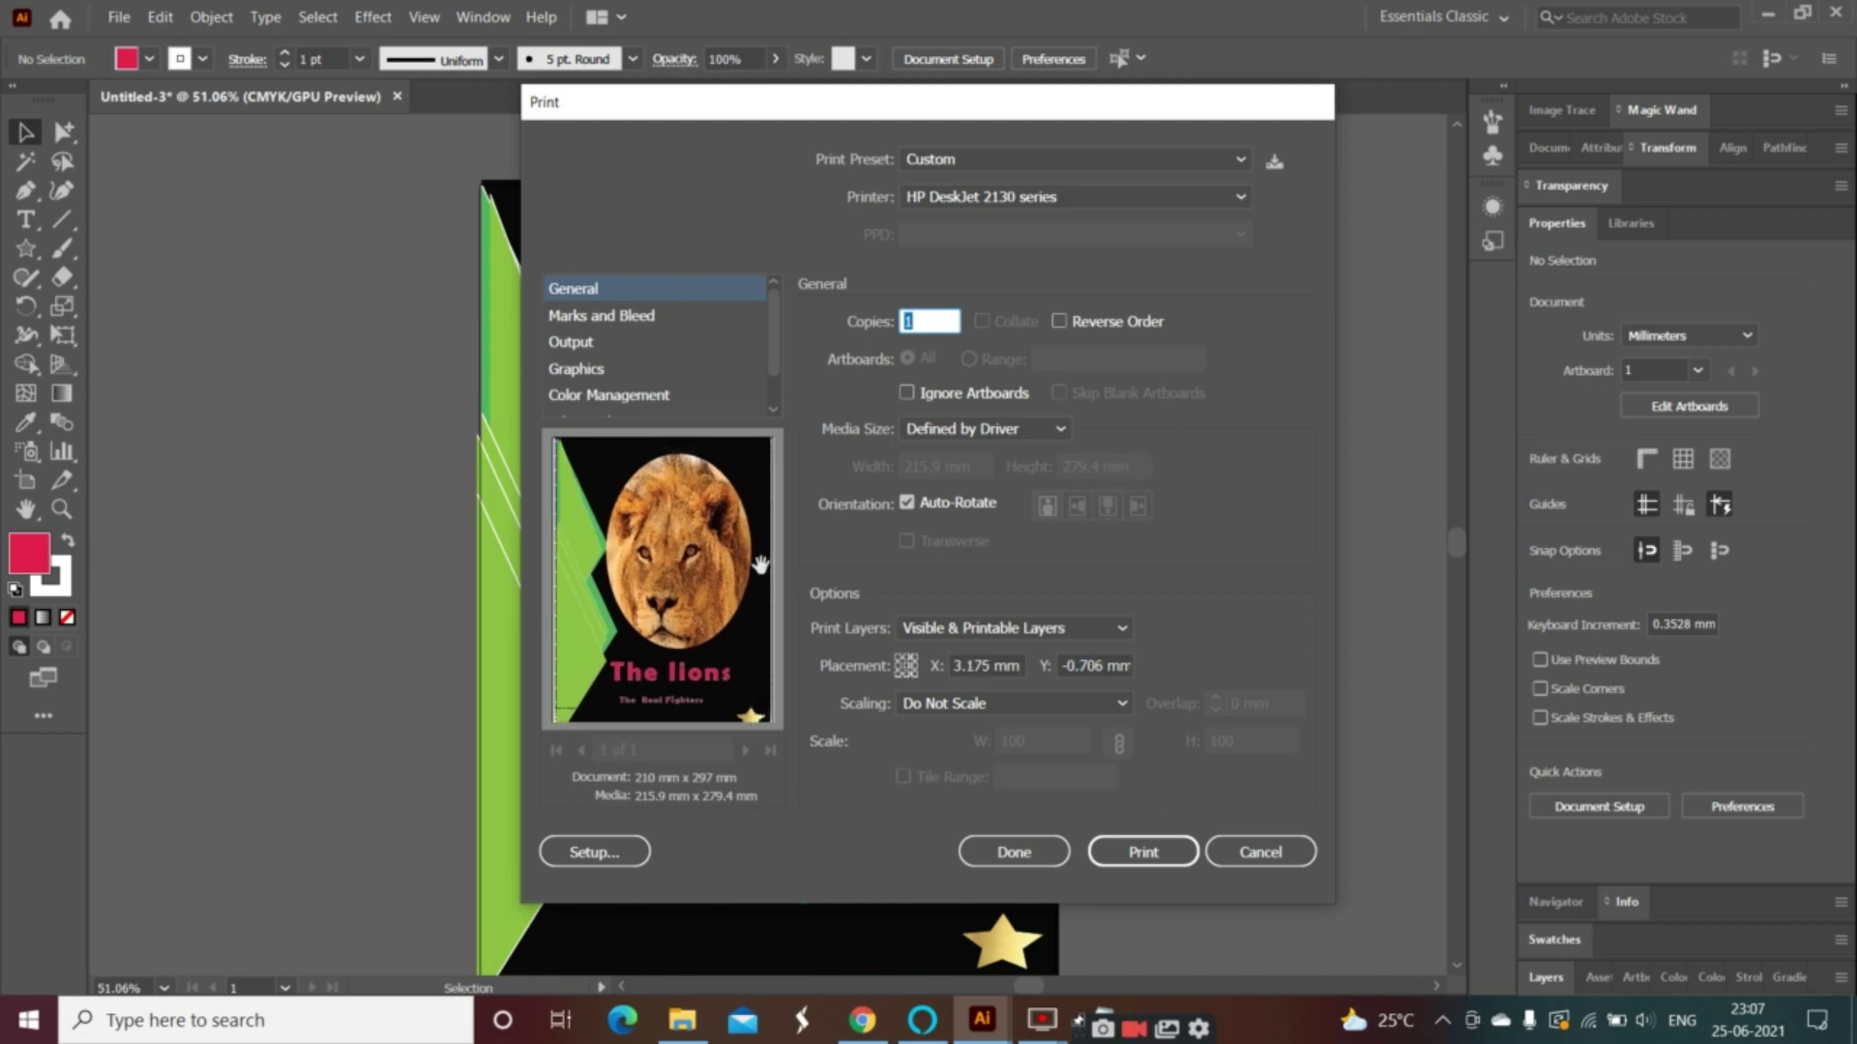
{"action": "mouse_move", "coordinate": [753, 556]}
{"action": "left_mouse_down"}
{"action": "mouse_move", "coordinate": [742, 576]}
{"action": "mouse_move", "coordinate": [768, 562]}
{"action": "left_mouse_up"}
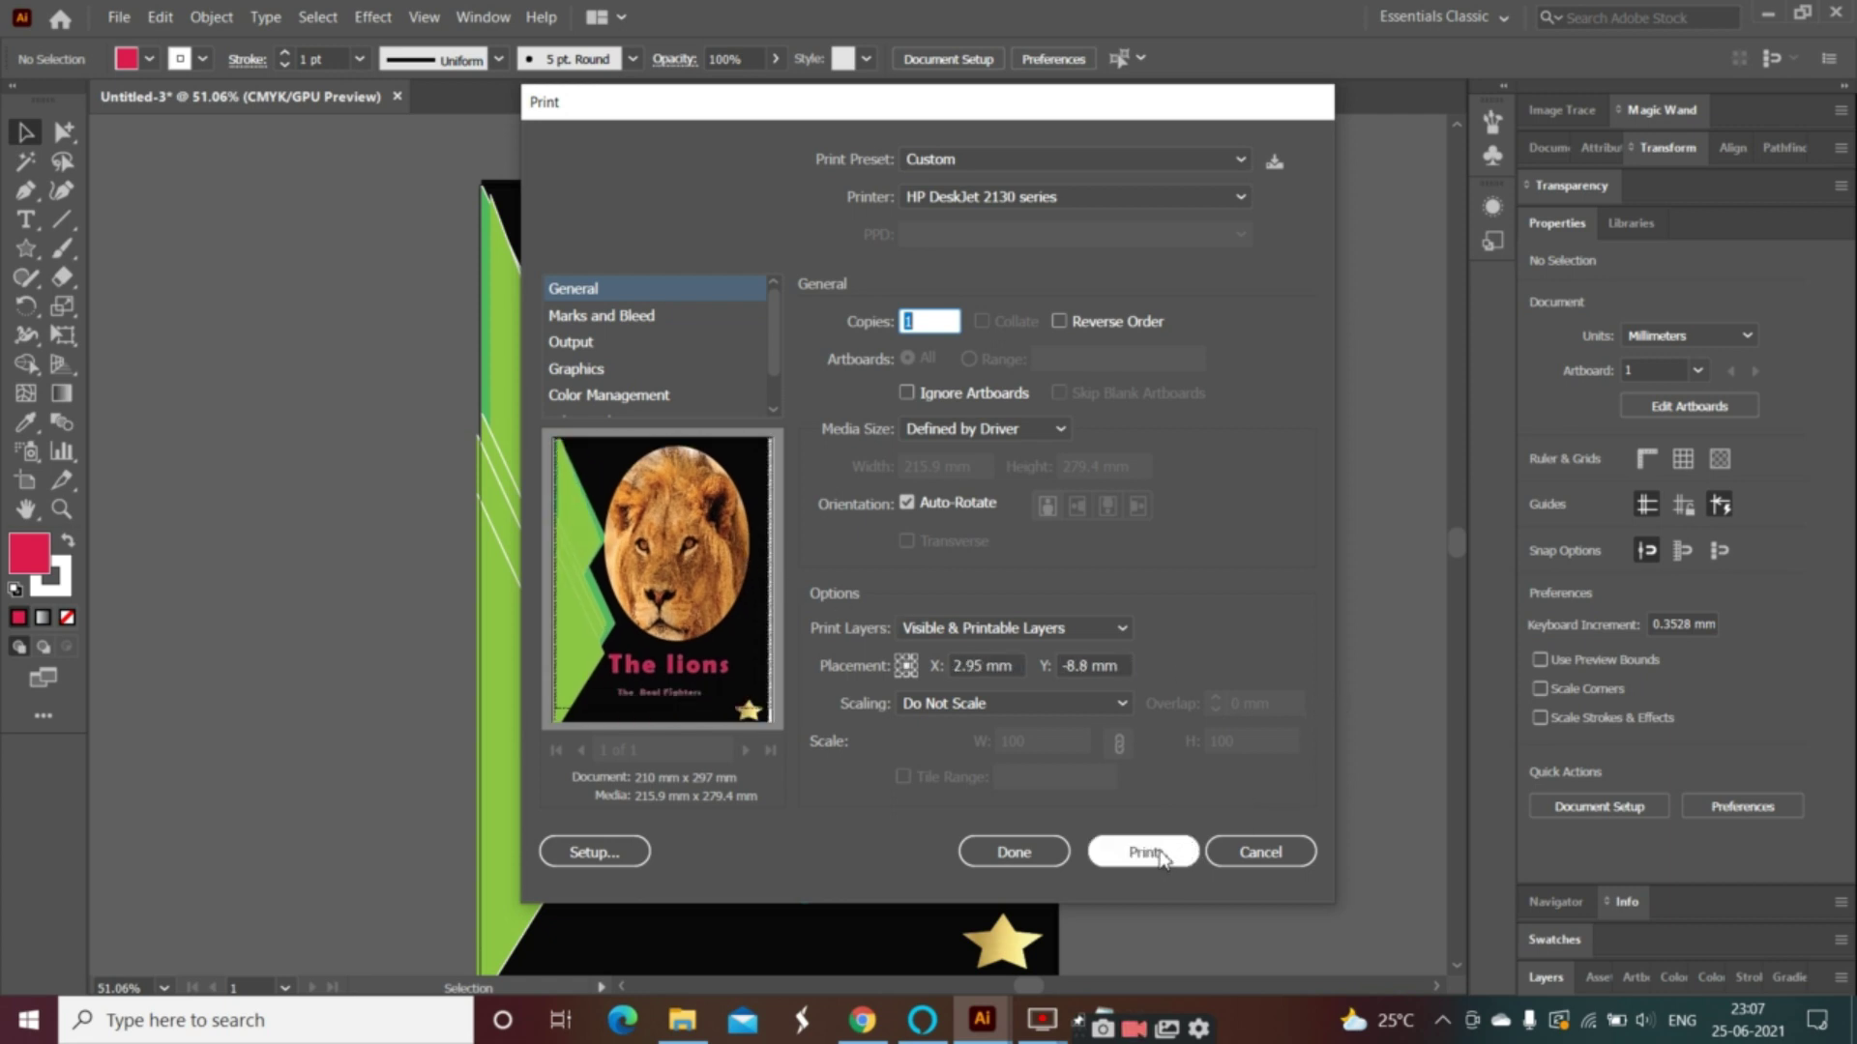
{"action": "left_click", "coordinate": [1280, 859]}
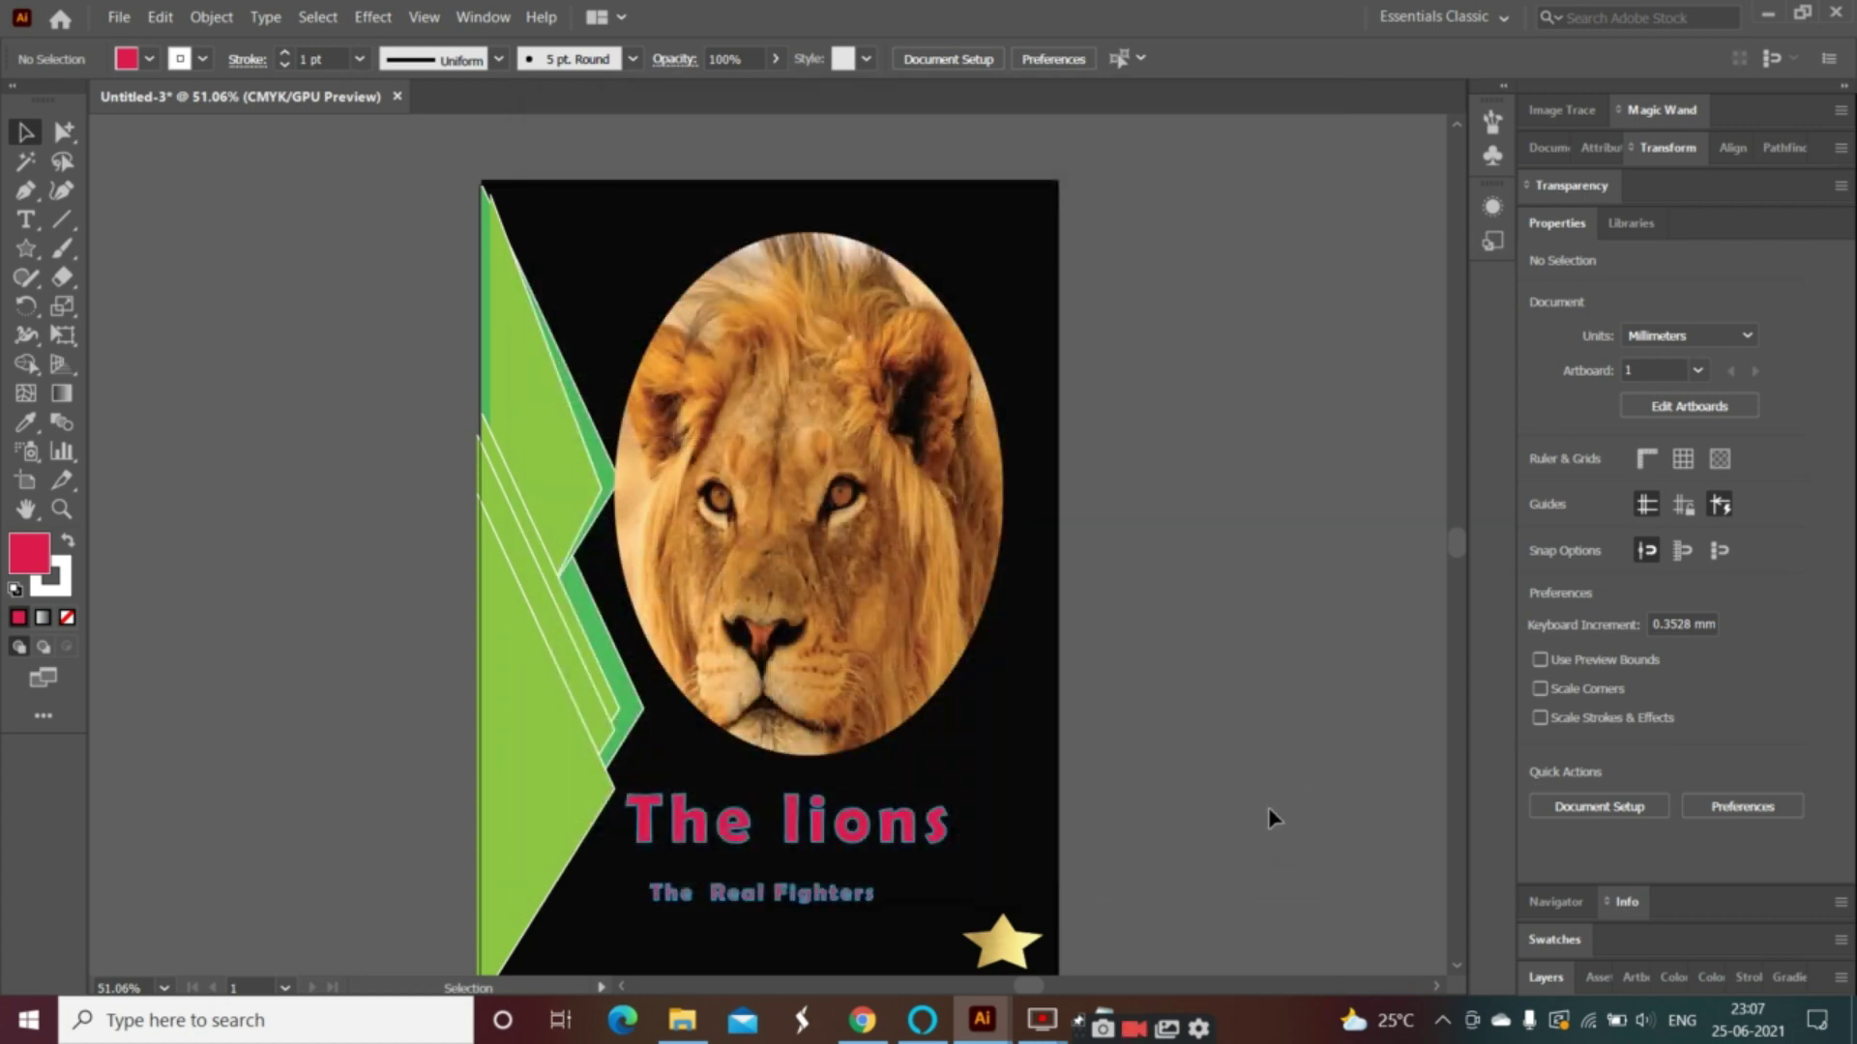
- Isolate the background triangle group and select its darker green triangles by matching colour with the Magic Wand
{"action": "double_click", "coordinate": [608, 484]}
{"action": "left_click", "coordinate": [63, 131]}
{"action": "left_click", "coordinate": [595, 400]}
{"action": "left_click", "coordinate": [600, 412]}
{"action": "left_click", "coordinate": [595, 437]}
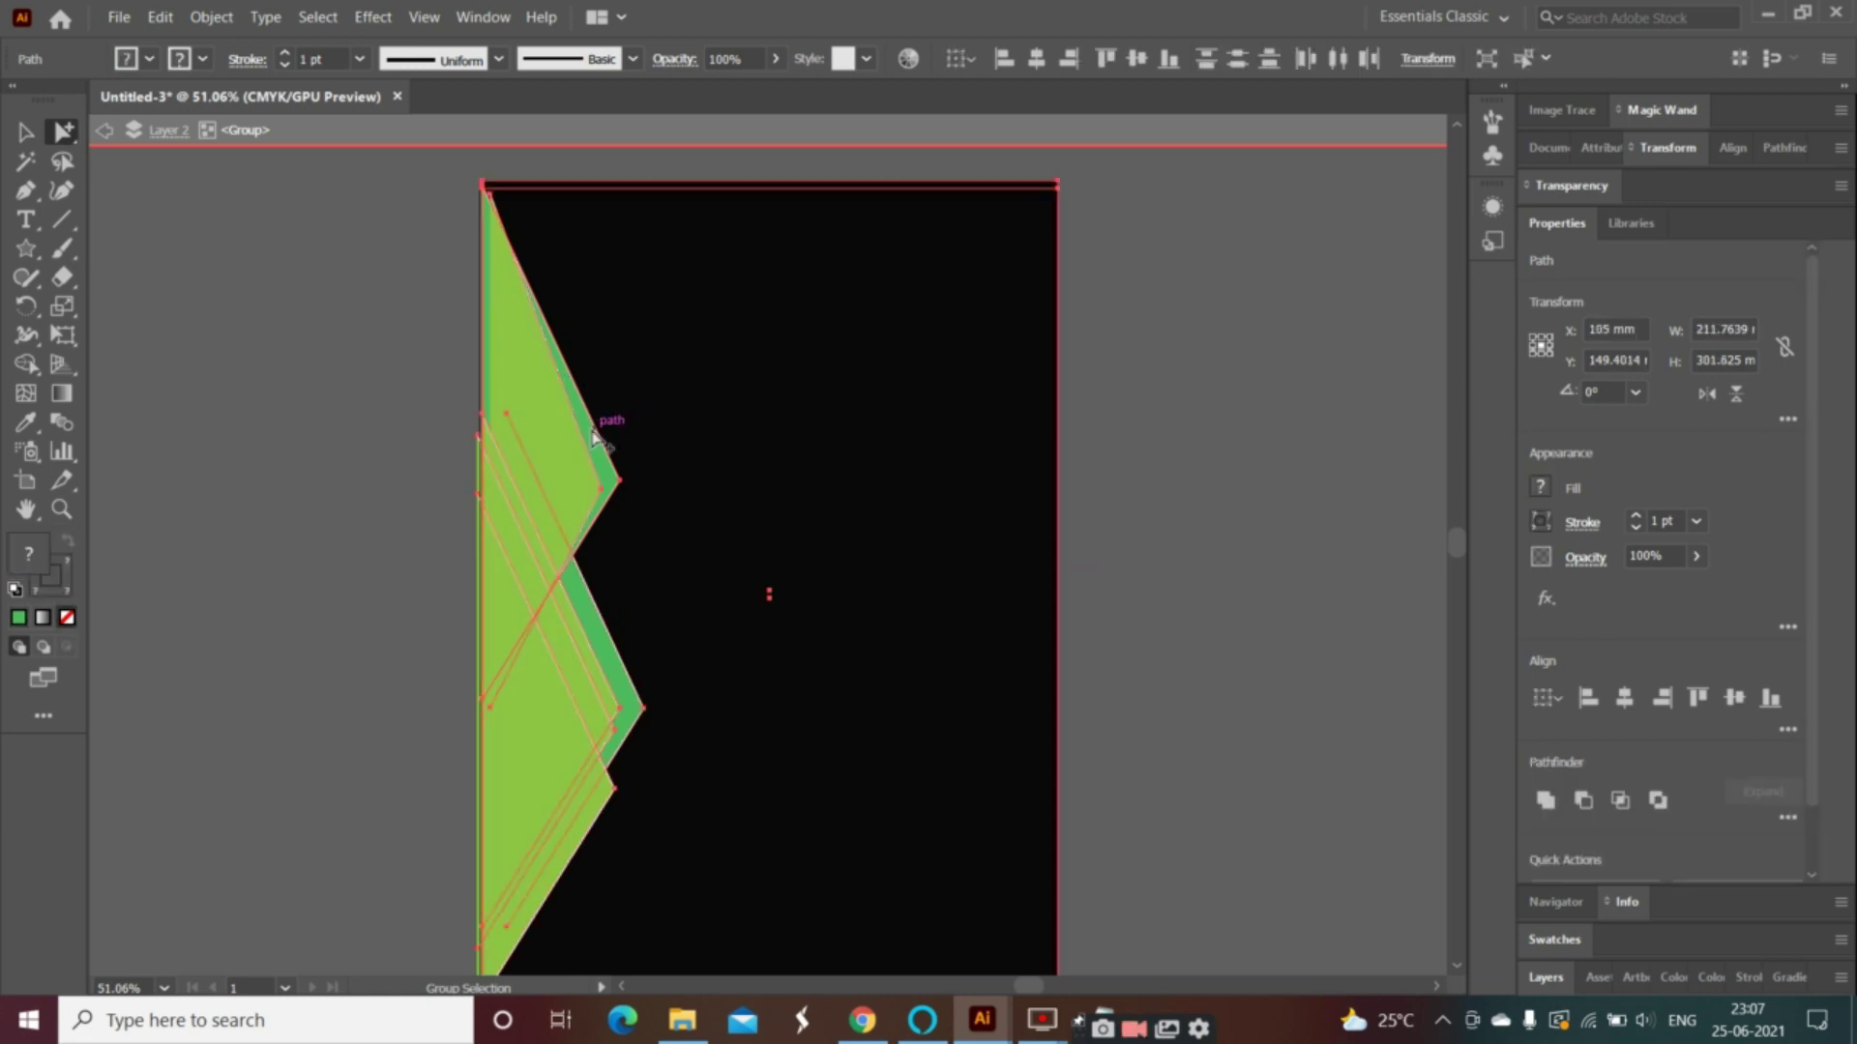
{"action": "left_click", "coordinate": [26, 165]}
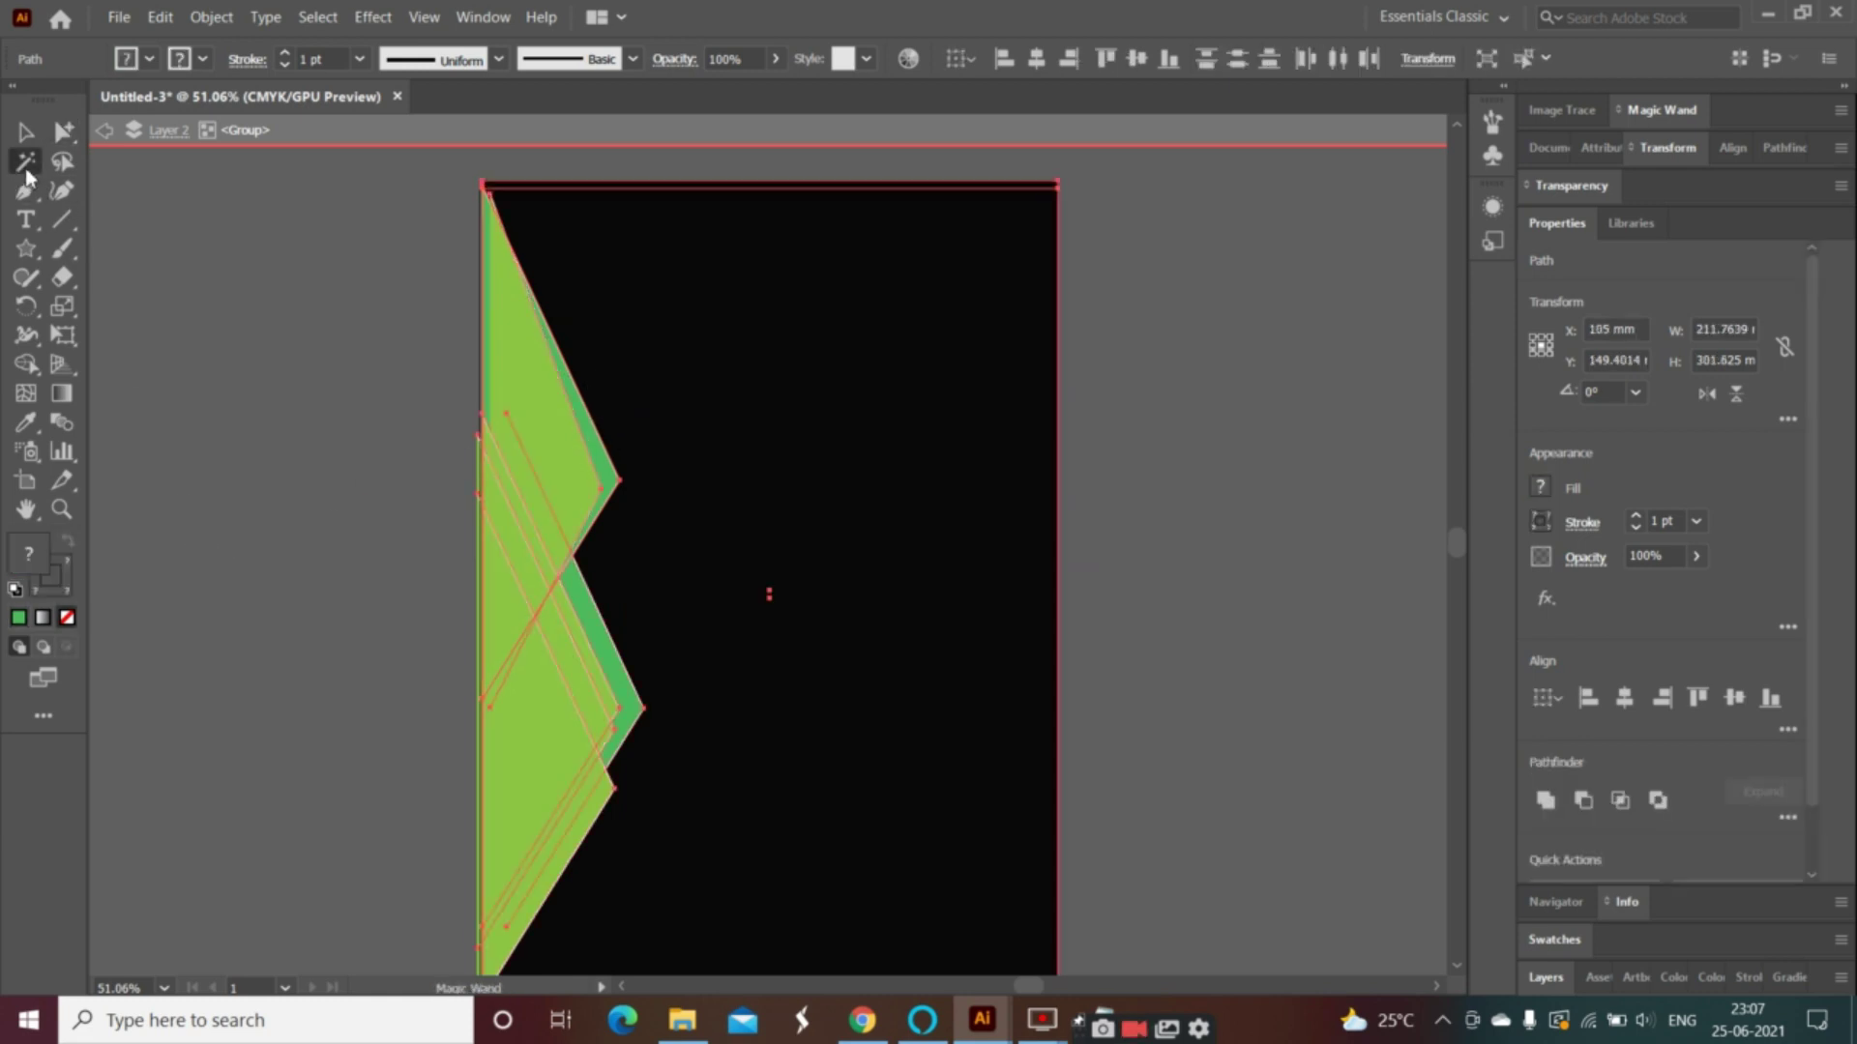
{"action": "left_click", "coordinate": [597, 433]}
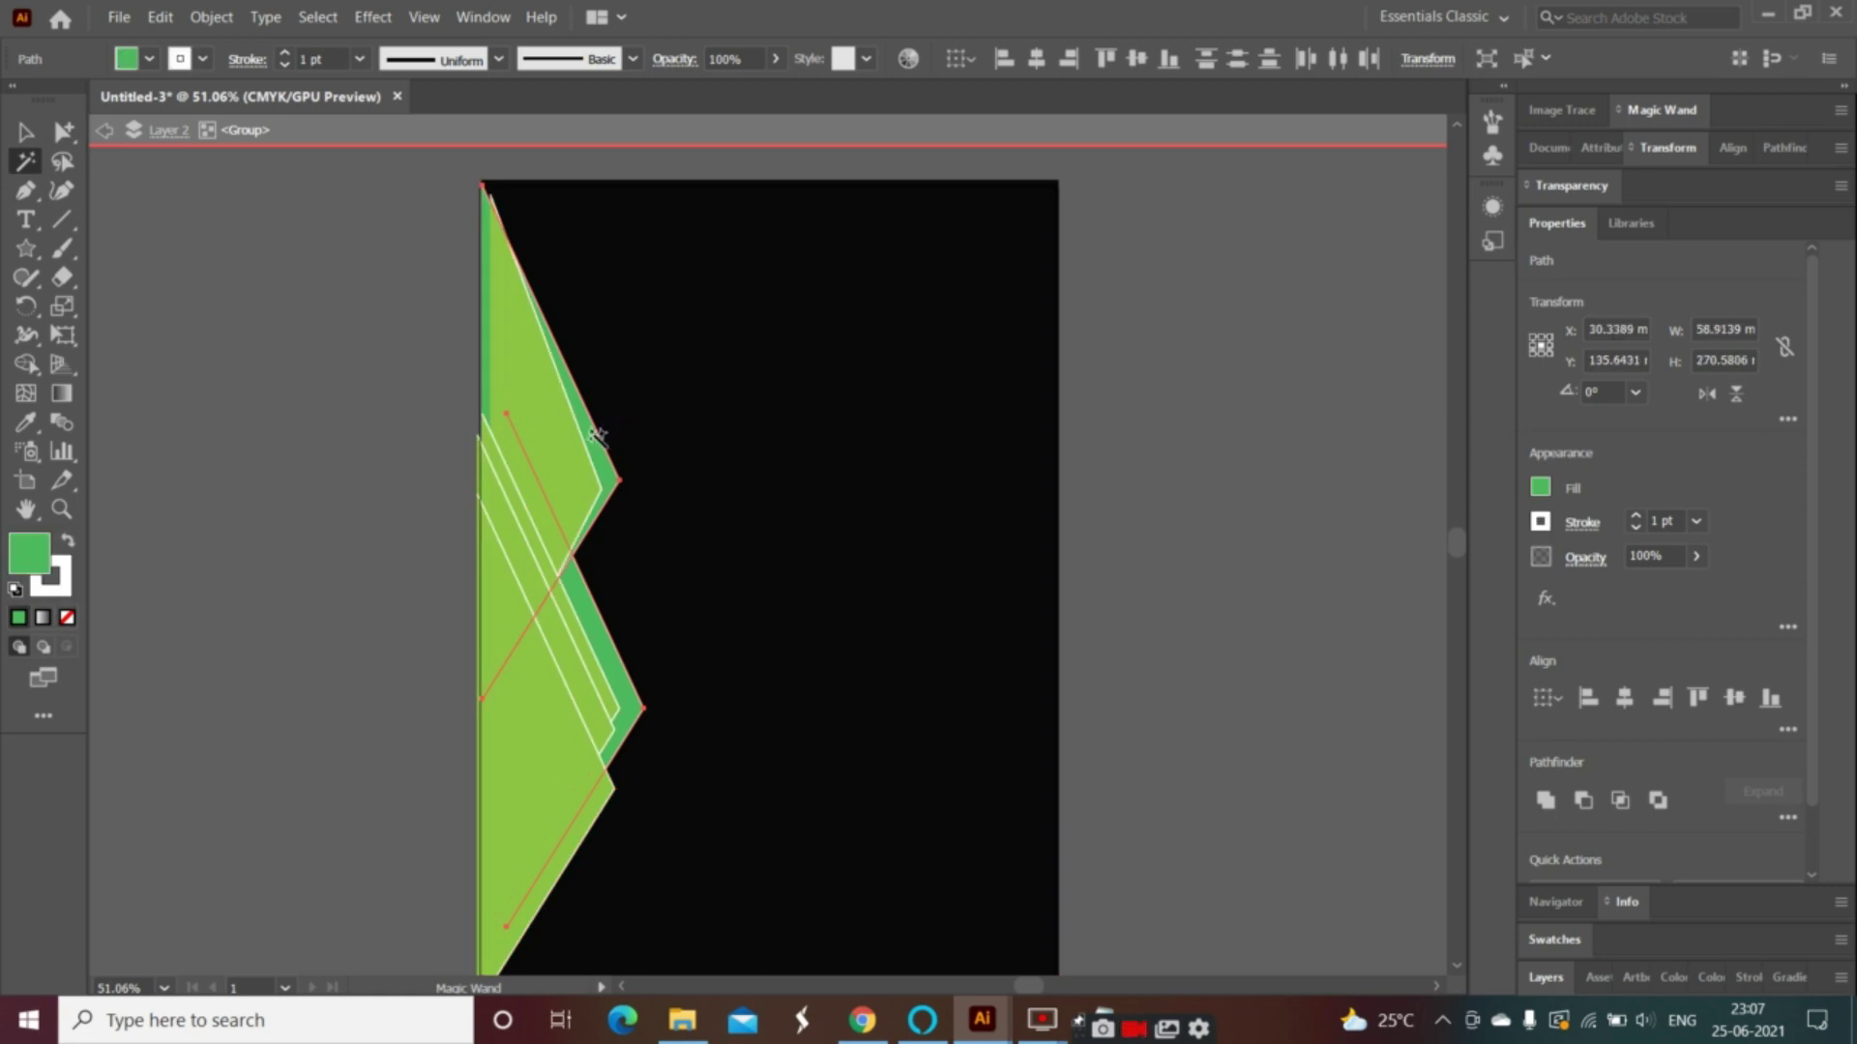
- Try a muted red fill on the darker green triangles and step out of their isolated group
{"action": "double_click", "coordinate": [29, 547]}
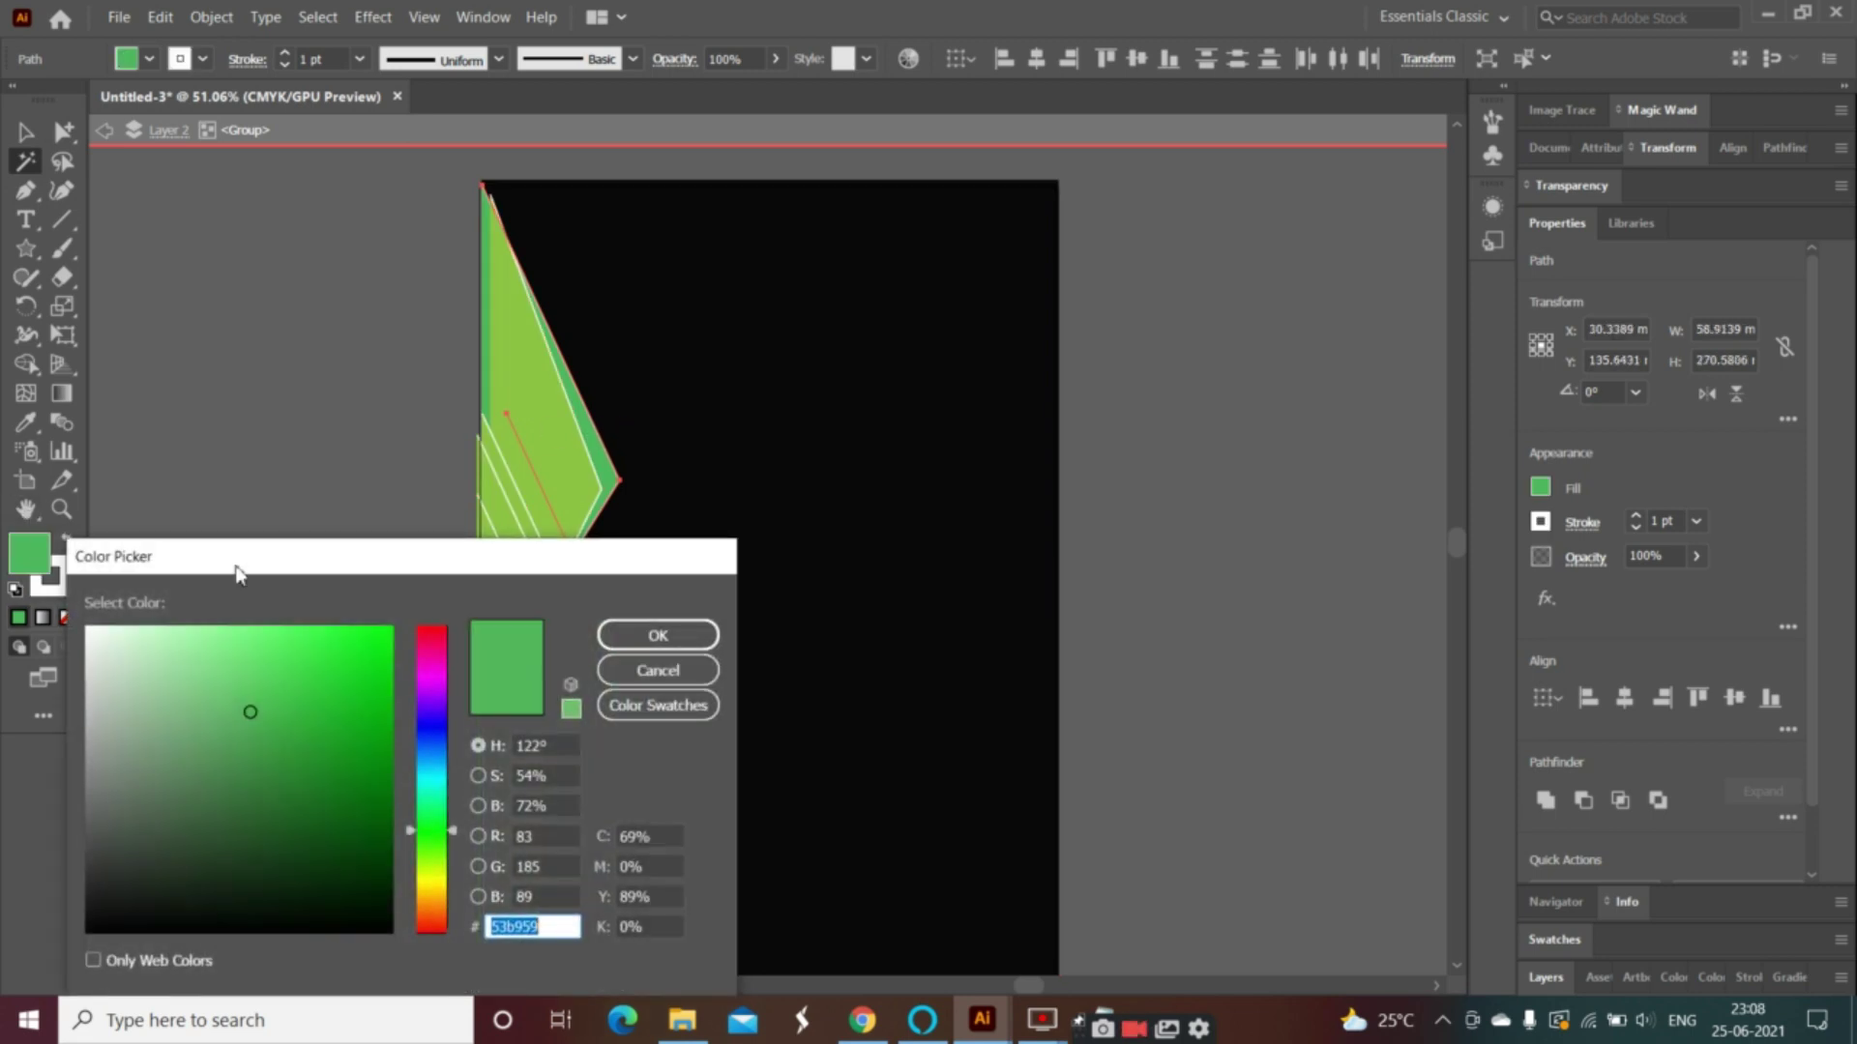
{"action": "left_click", "coordinate": [435, 643]}
{"action": "left_click", "coordinate": [657, 635]}
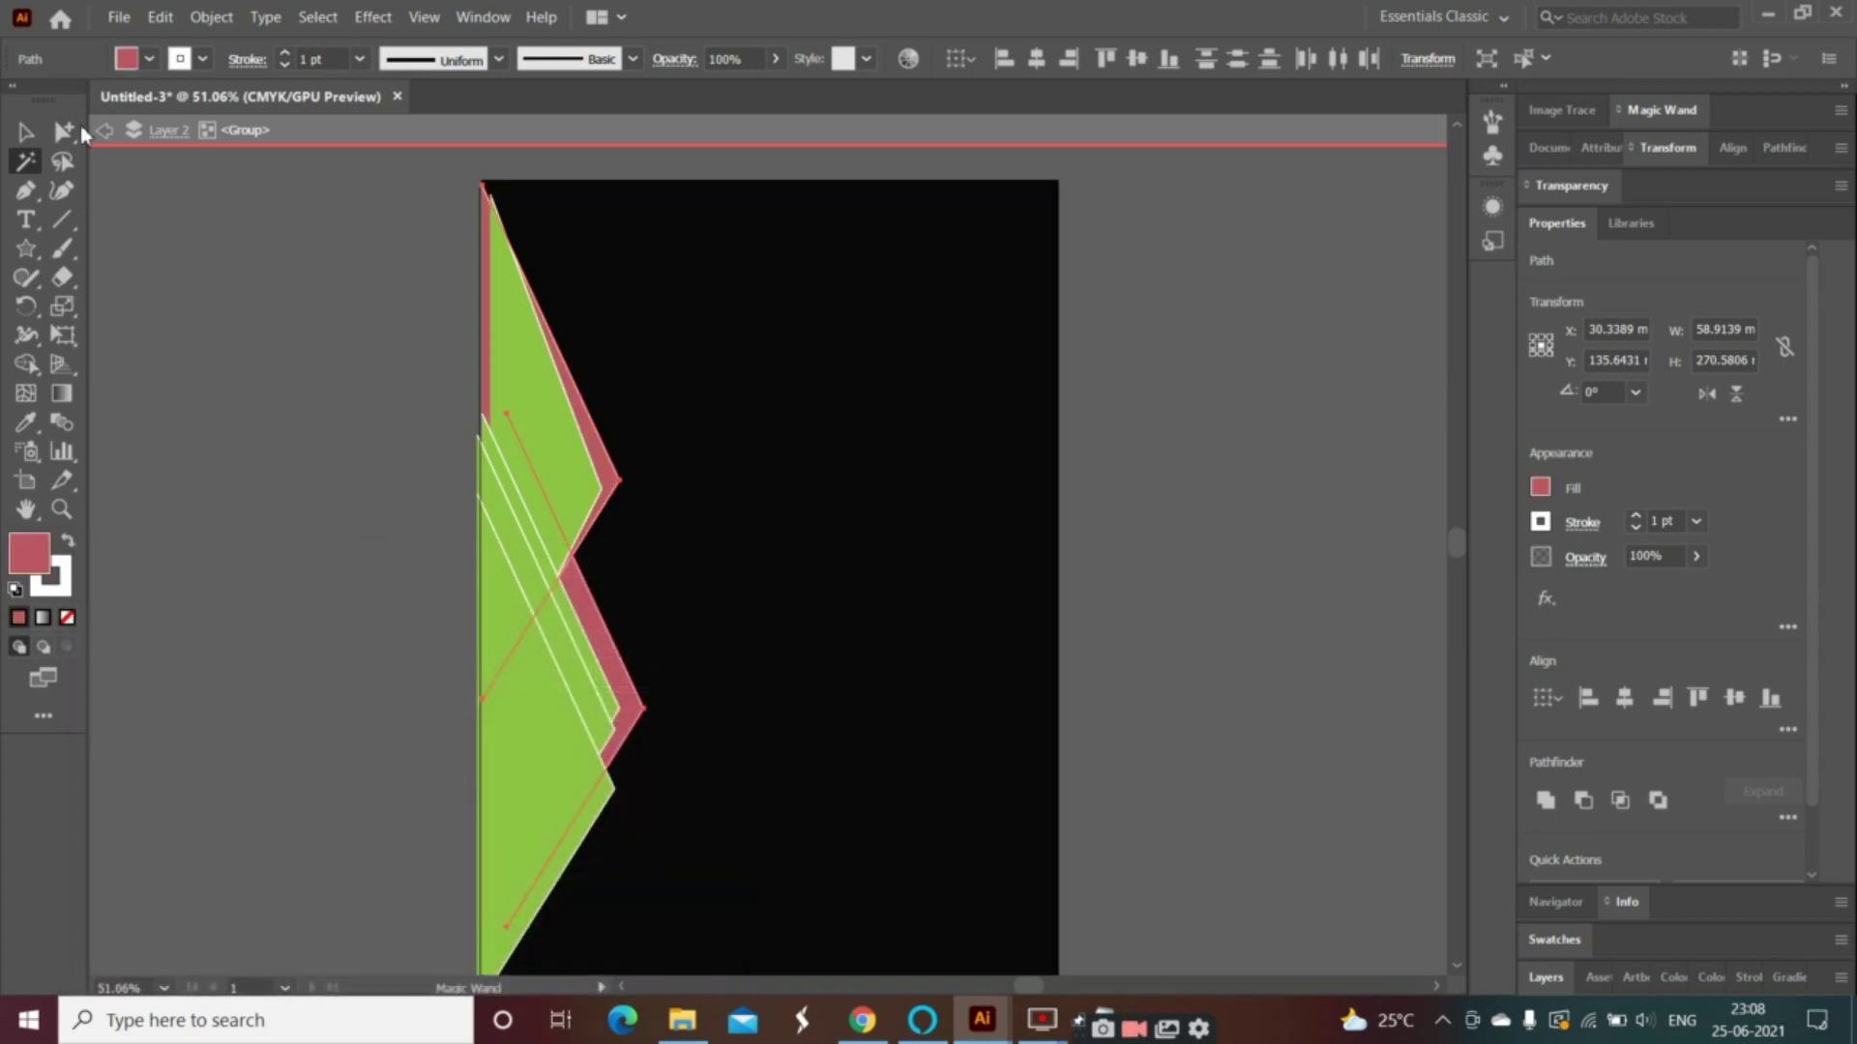
{"action": "left_click", "coordinate": [105, 129]}
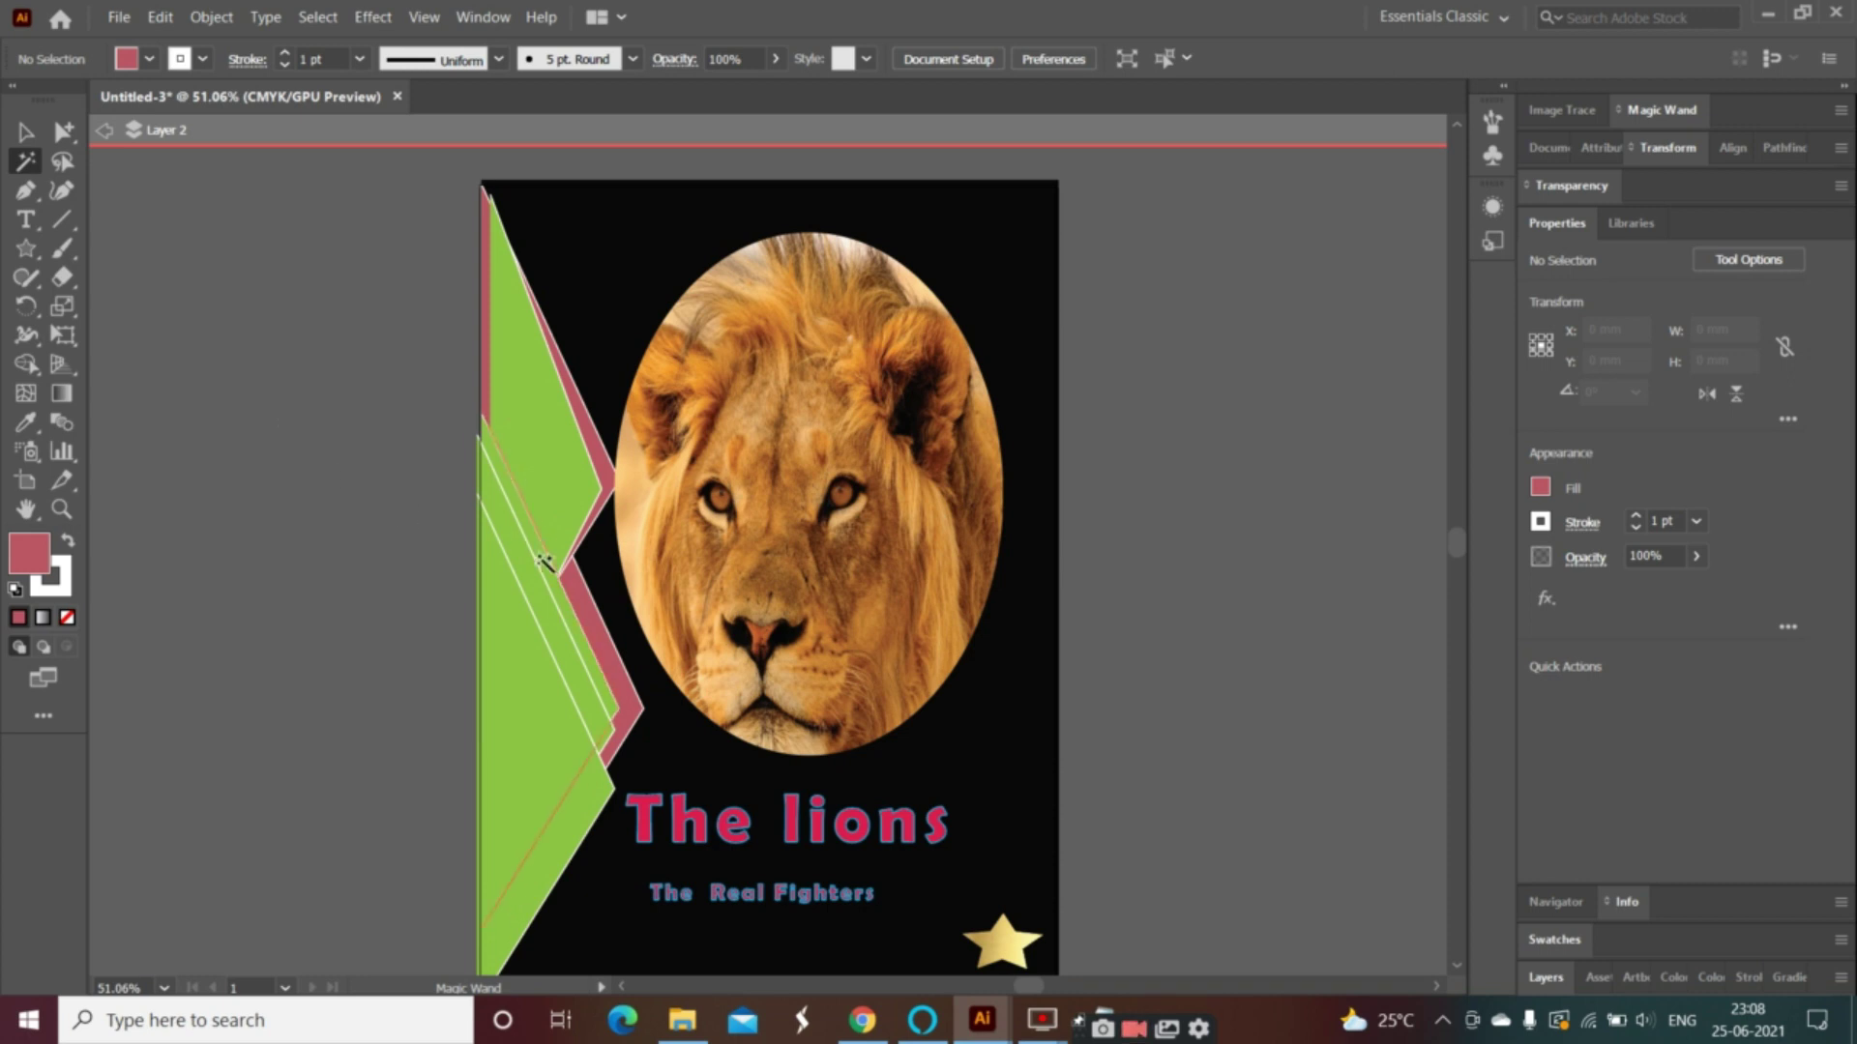
- Check the lime green triangles with the Magic Wand, undo the red recolouring of the darker triangles, and exit isolation mode
{"action": "left_click", "coordinate": [557, 635]}
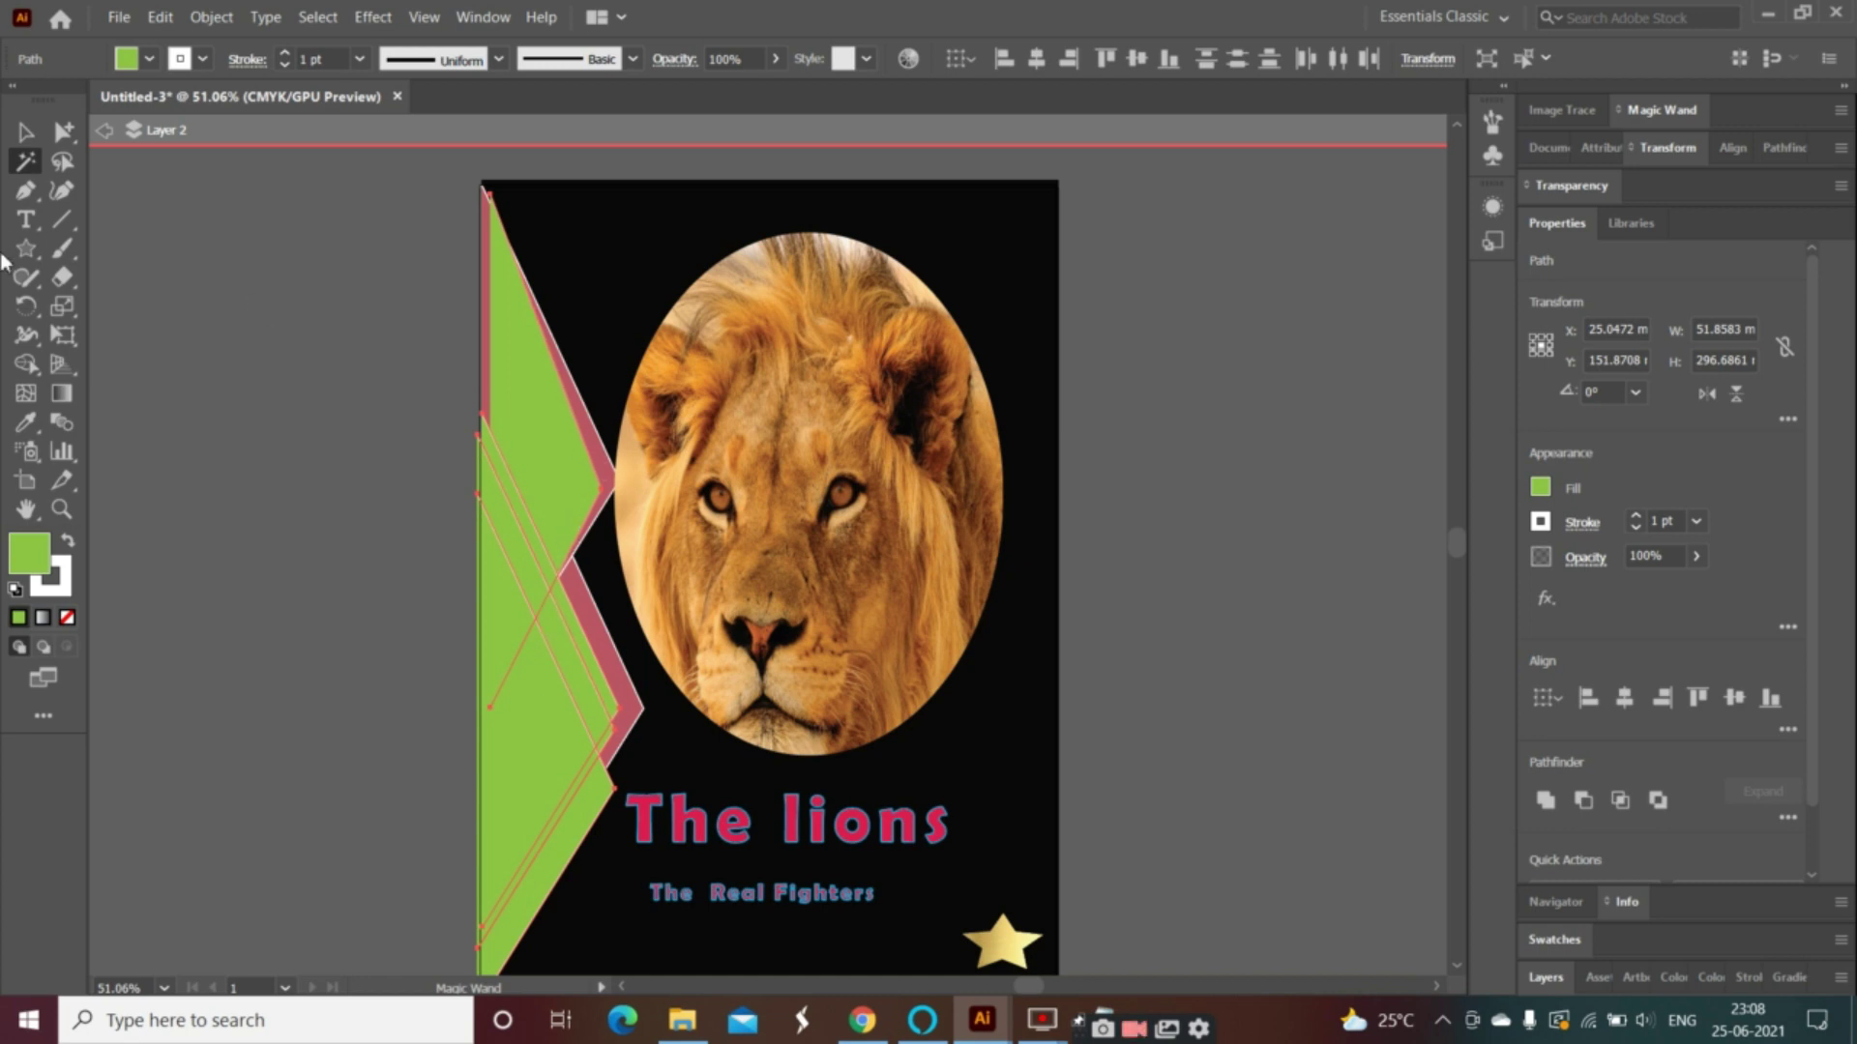
{"action": "left_click", "coordinate": [107, 130]}
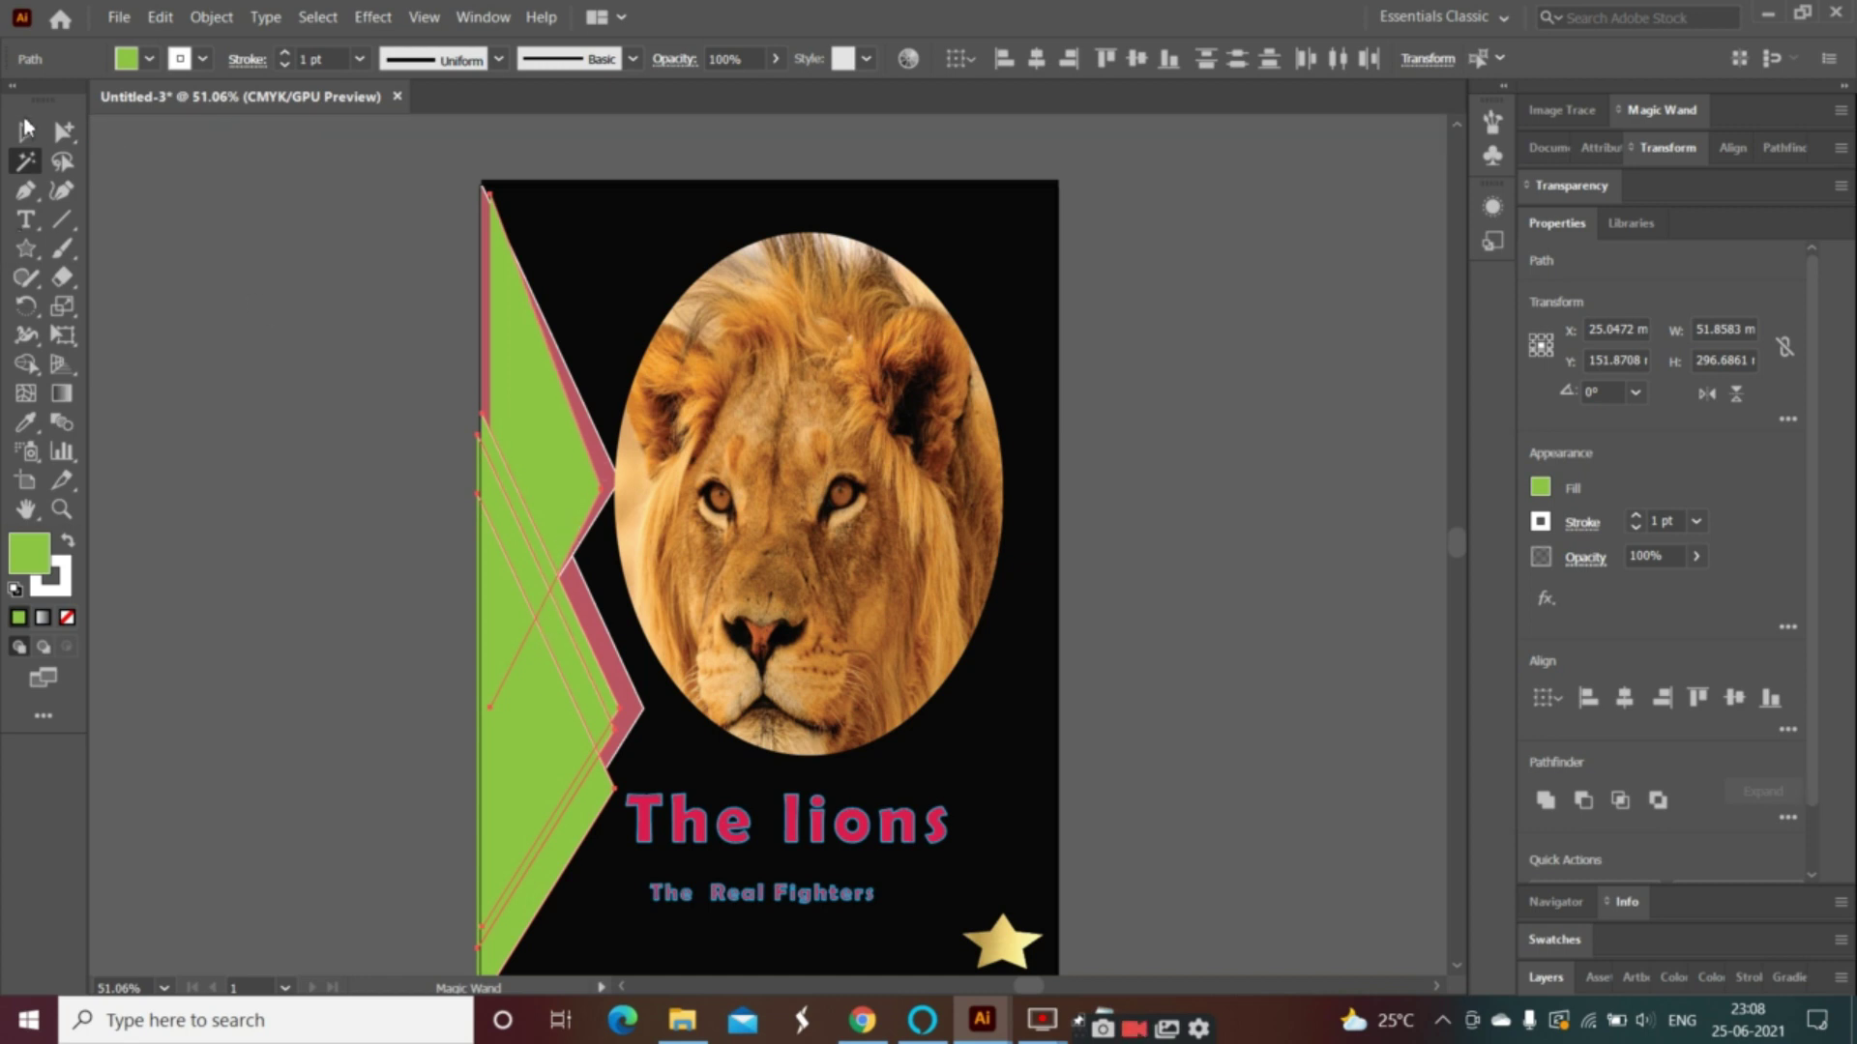
{"action": "left_click", "coordinate": [62, 131]}
{"action": "double_click", "coordinate": [580, 375]}
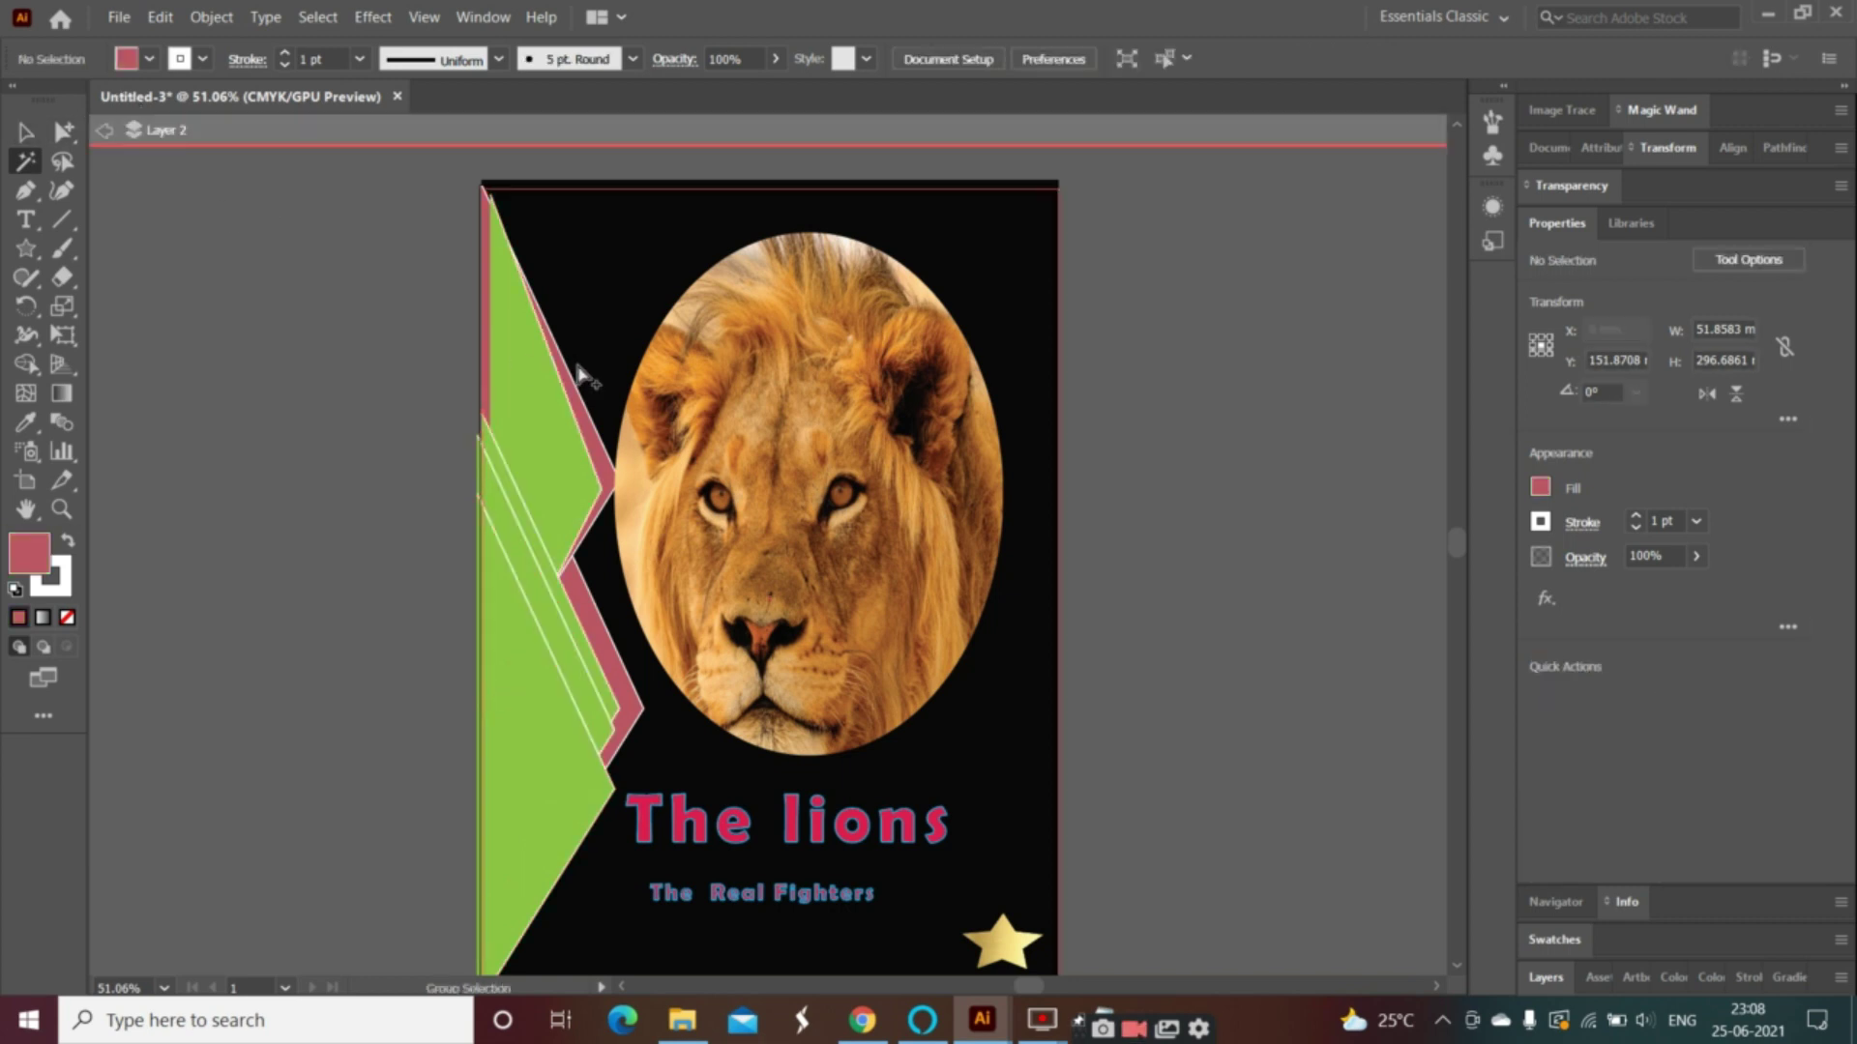
{"action": "double_click", "coordinate": [580, 375]}
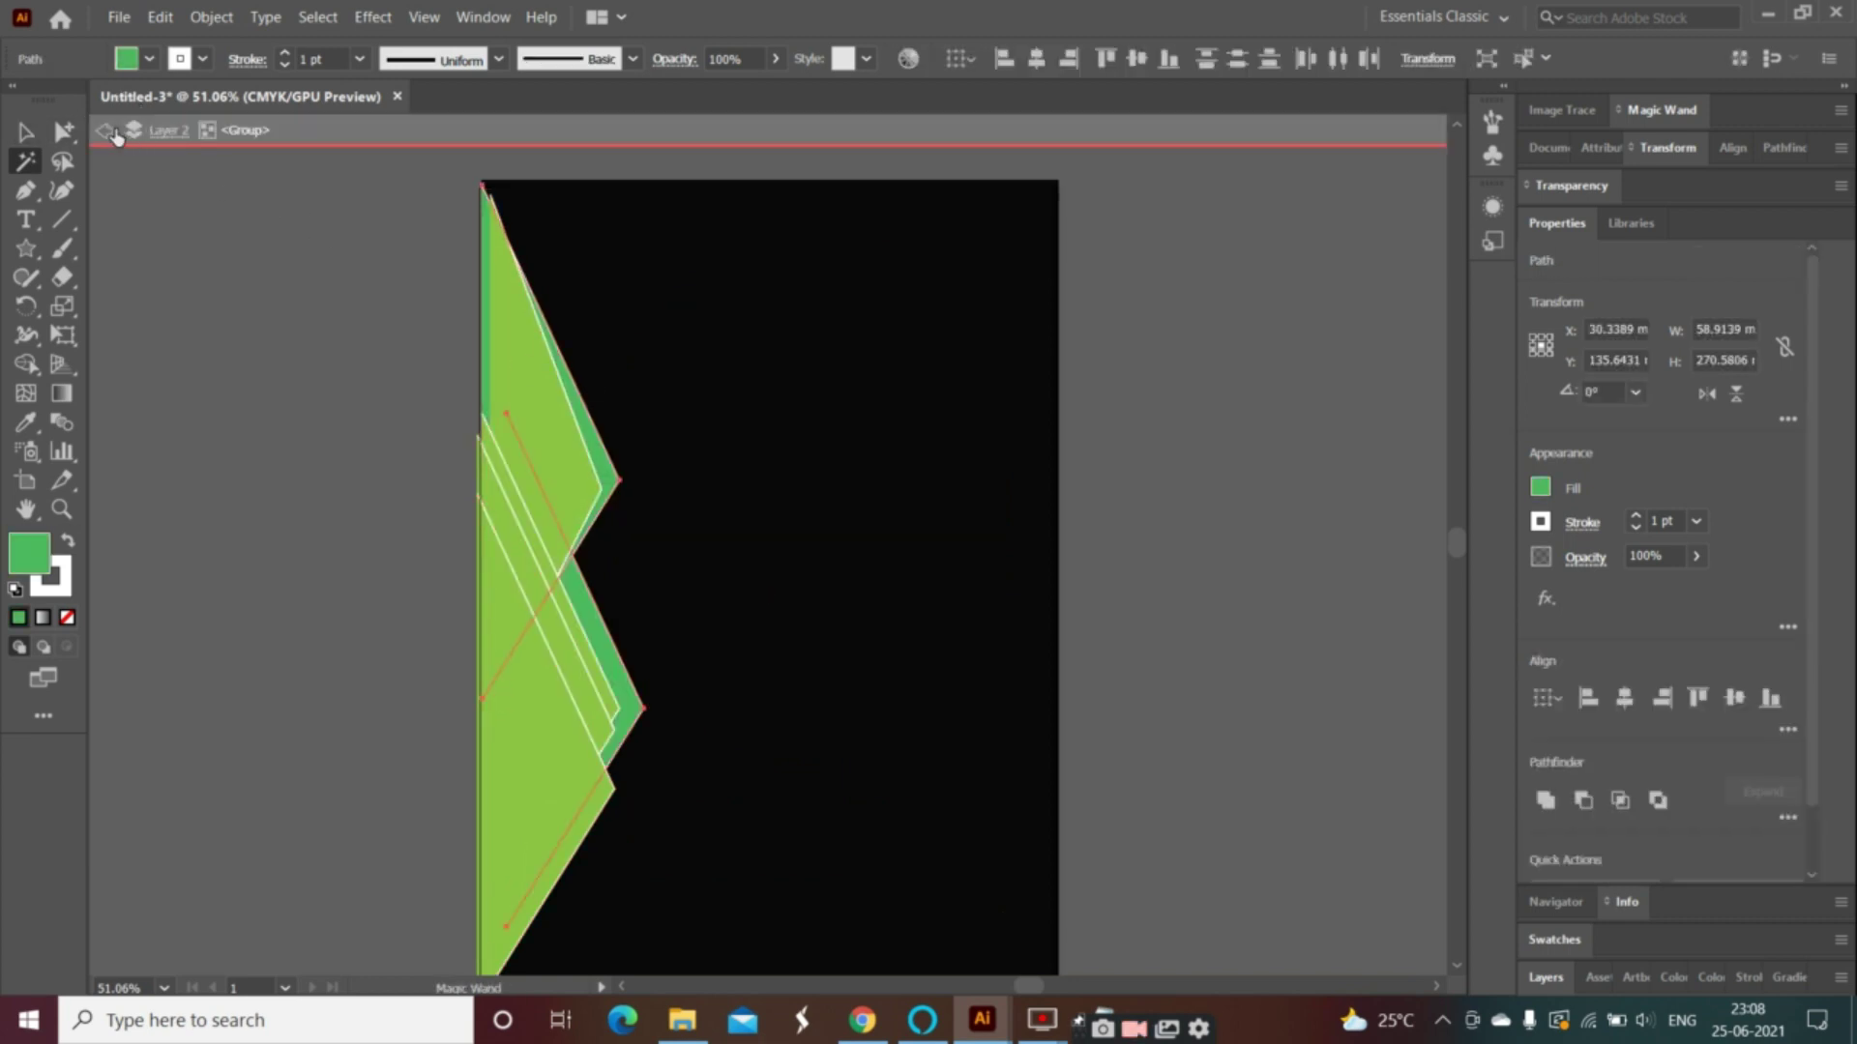
{"action": "left_click", "coordinate": [104, 129]}
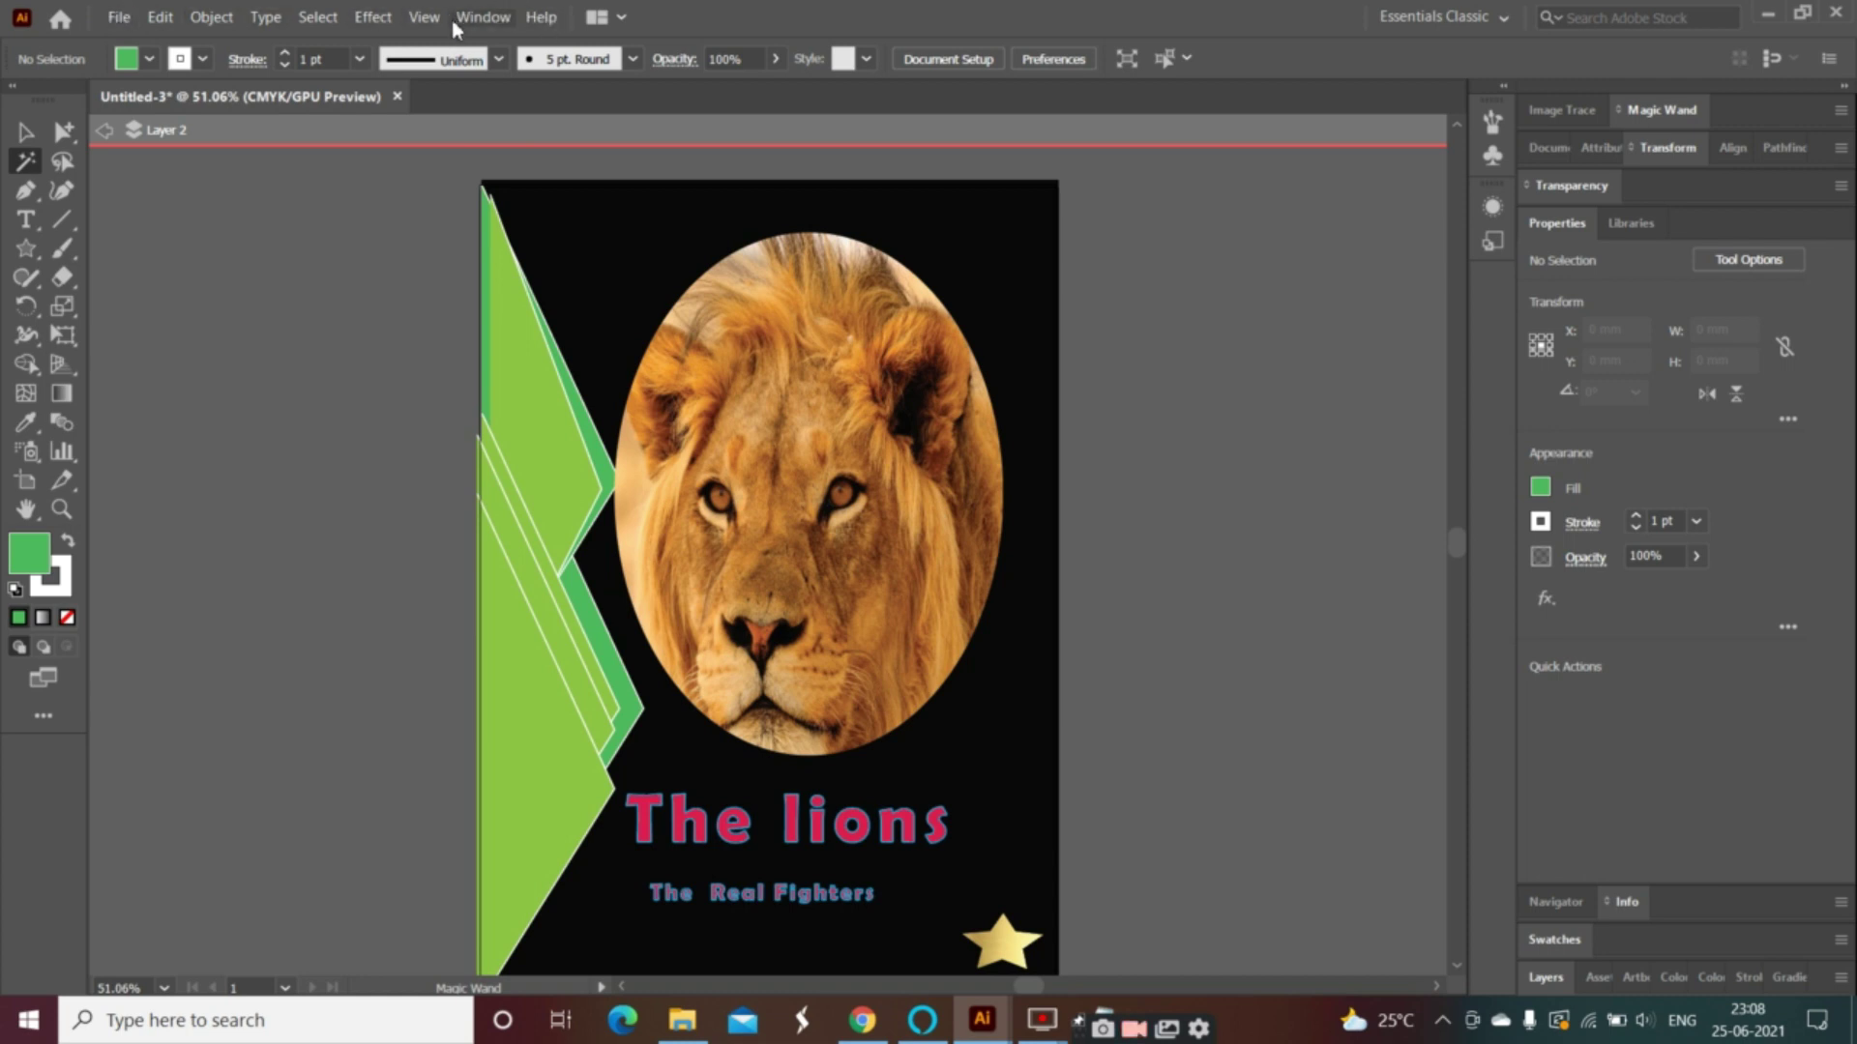
{"action": "left_click", "coordinate": [105, 133]}
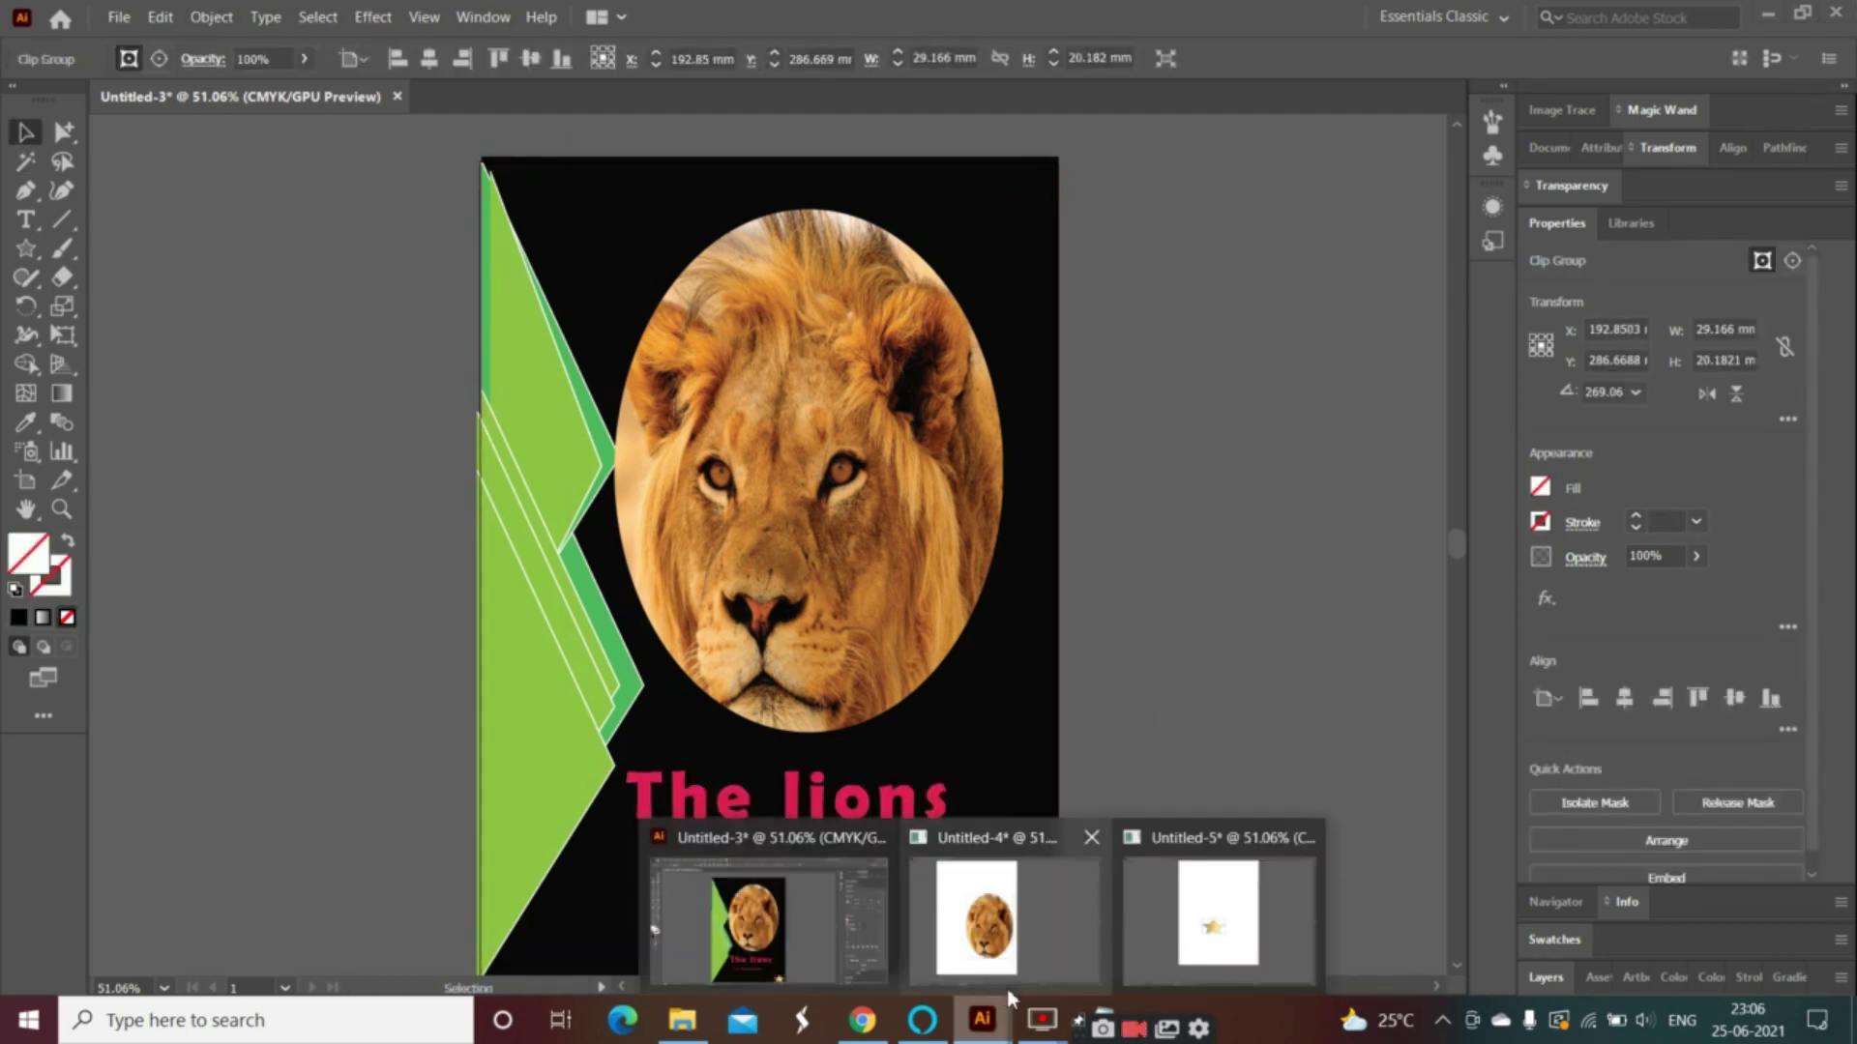
- Bring up the Untitled-5 star document over the cover, move its floating window aside and minimize it
{"action": "left_click", "coordinate": [1183, 914]}
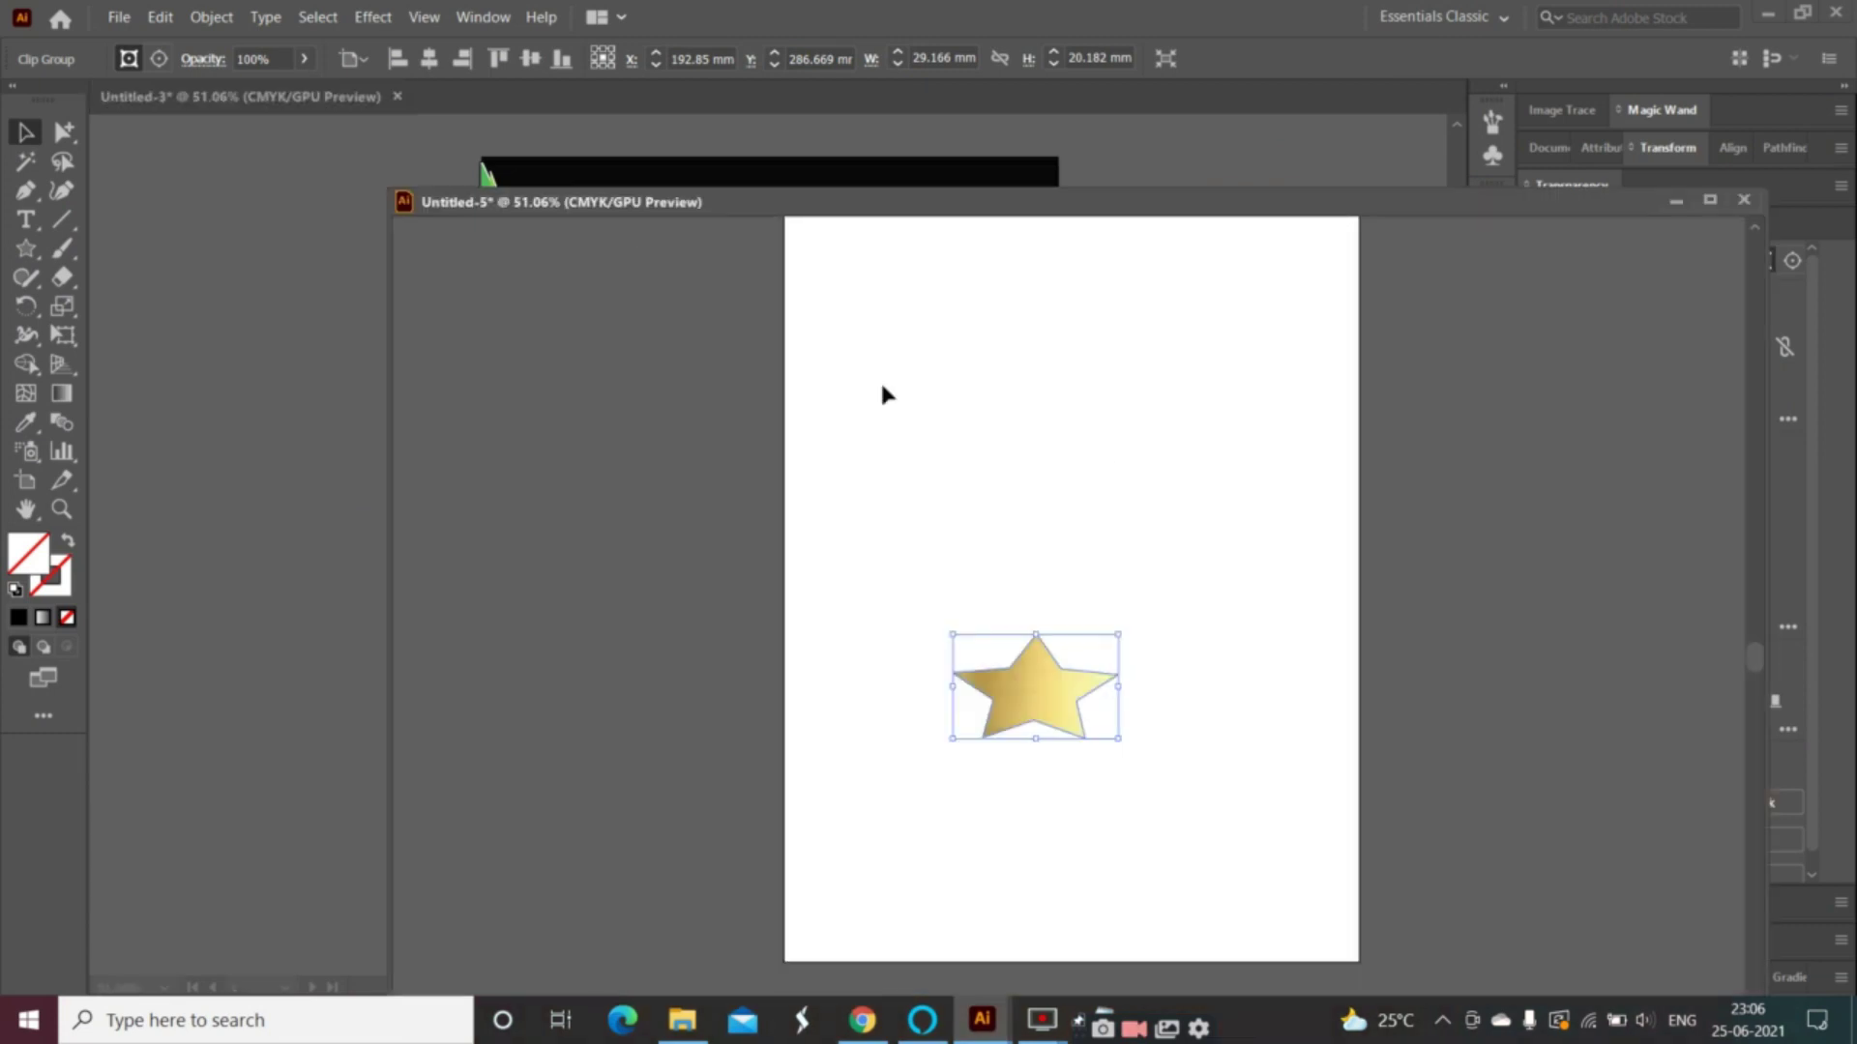
{"action": "left_click", "coordinate": [290, 95]}
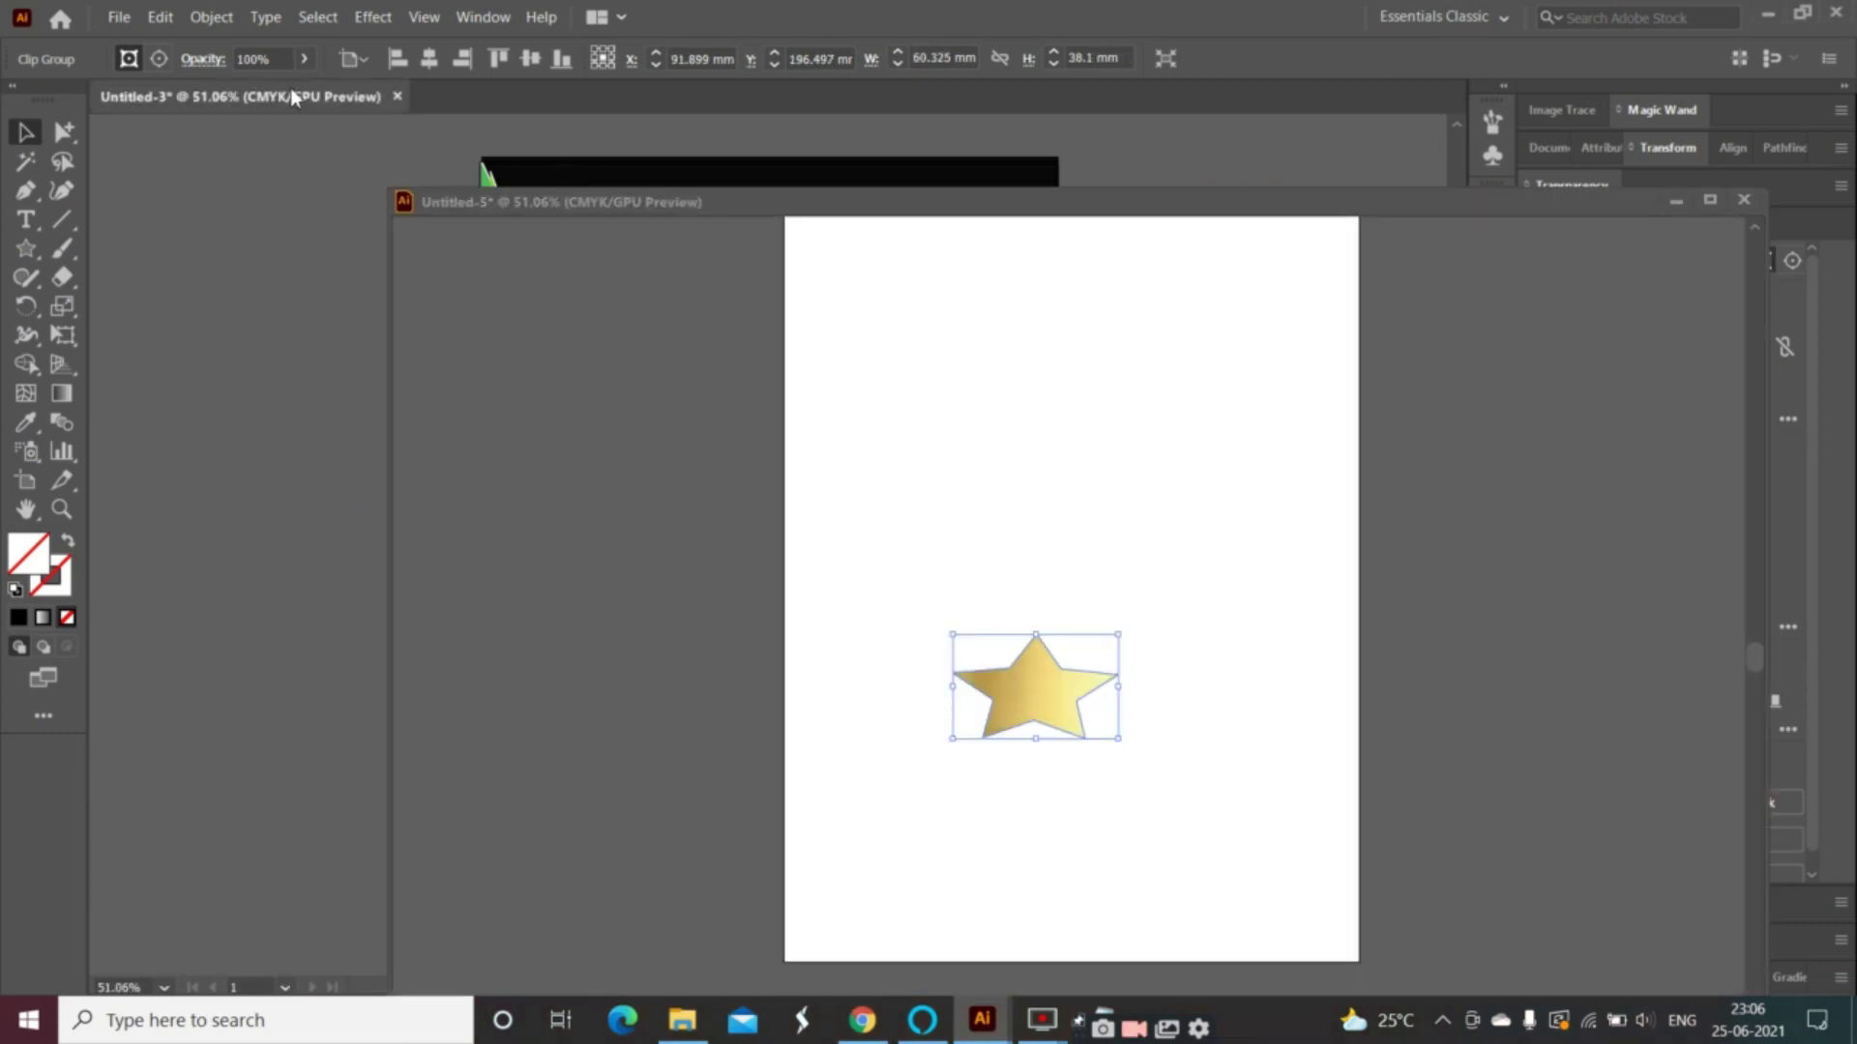
{"action": "left_click_drag", "start_coordinate": [1403, 203], "coordinate": [615, 281]}
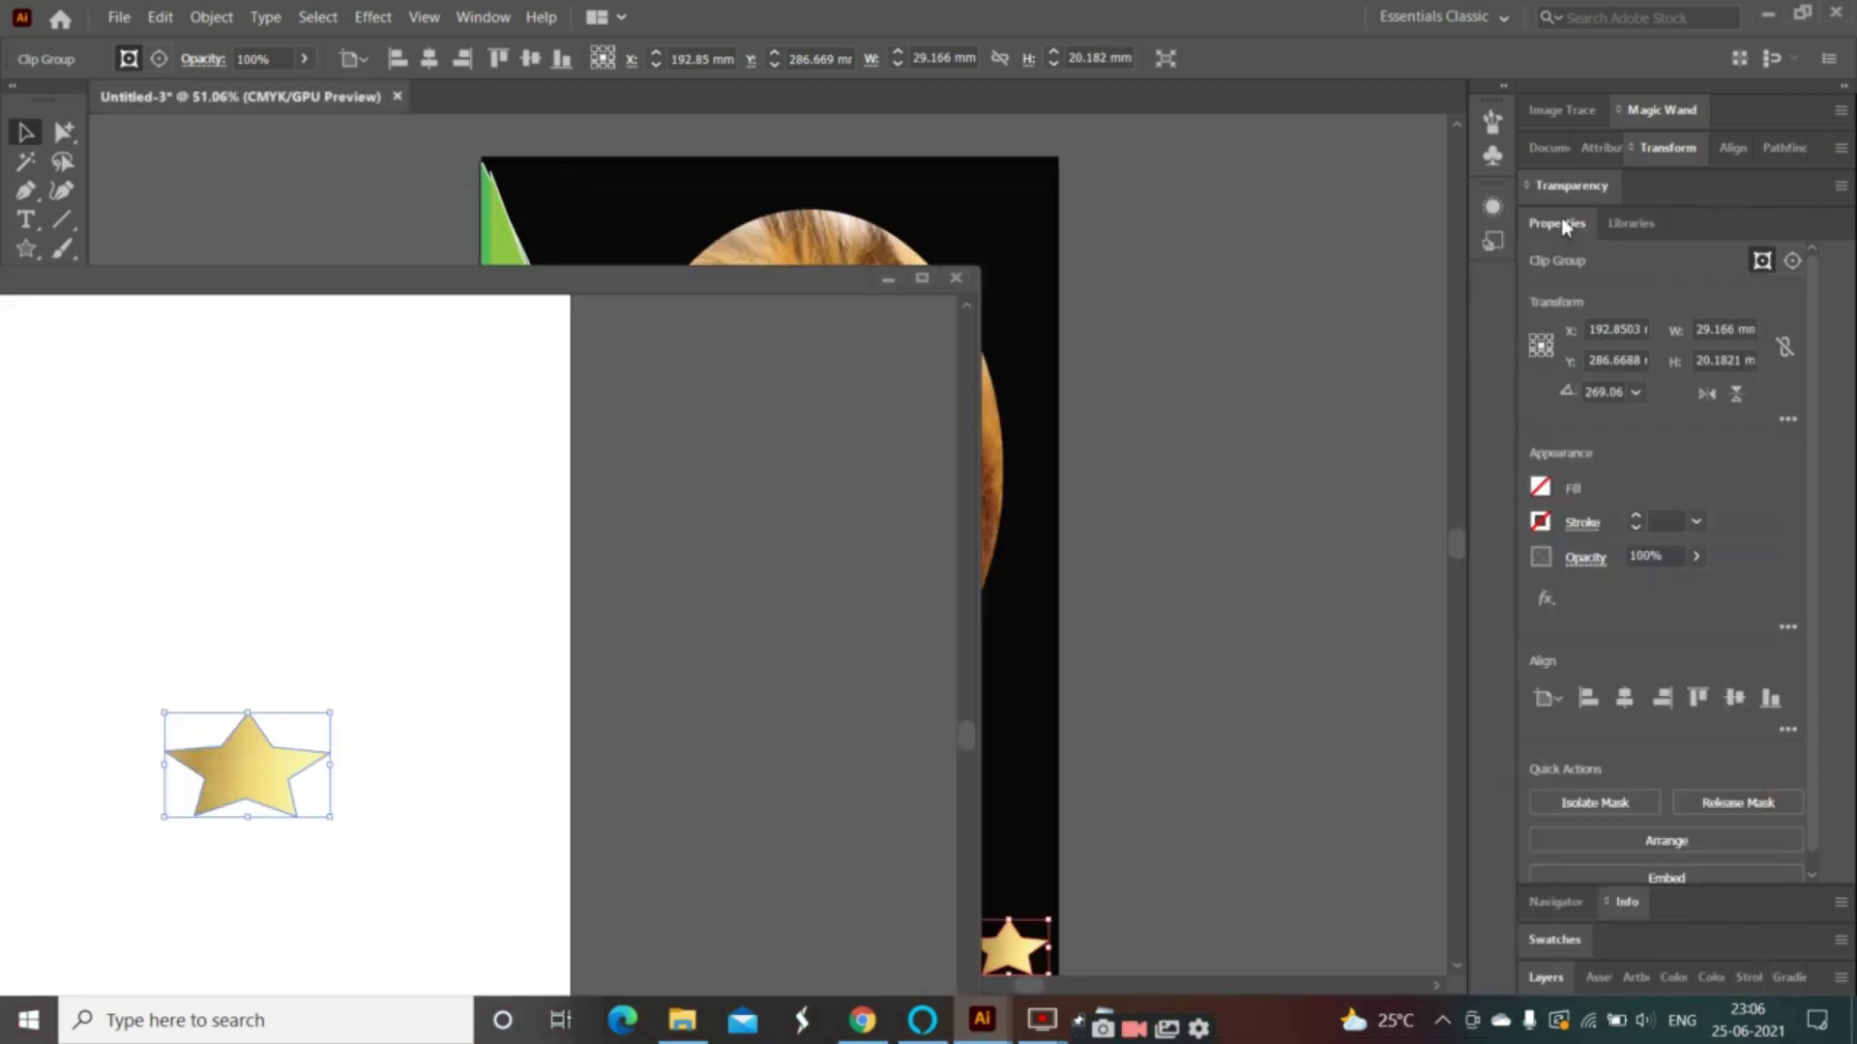
{"action": "left_click", "coordinate": [881, 279]}
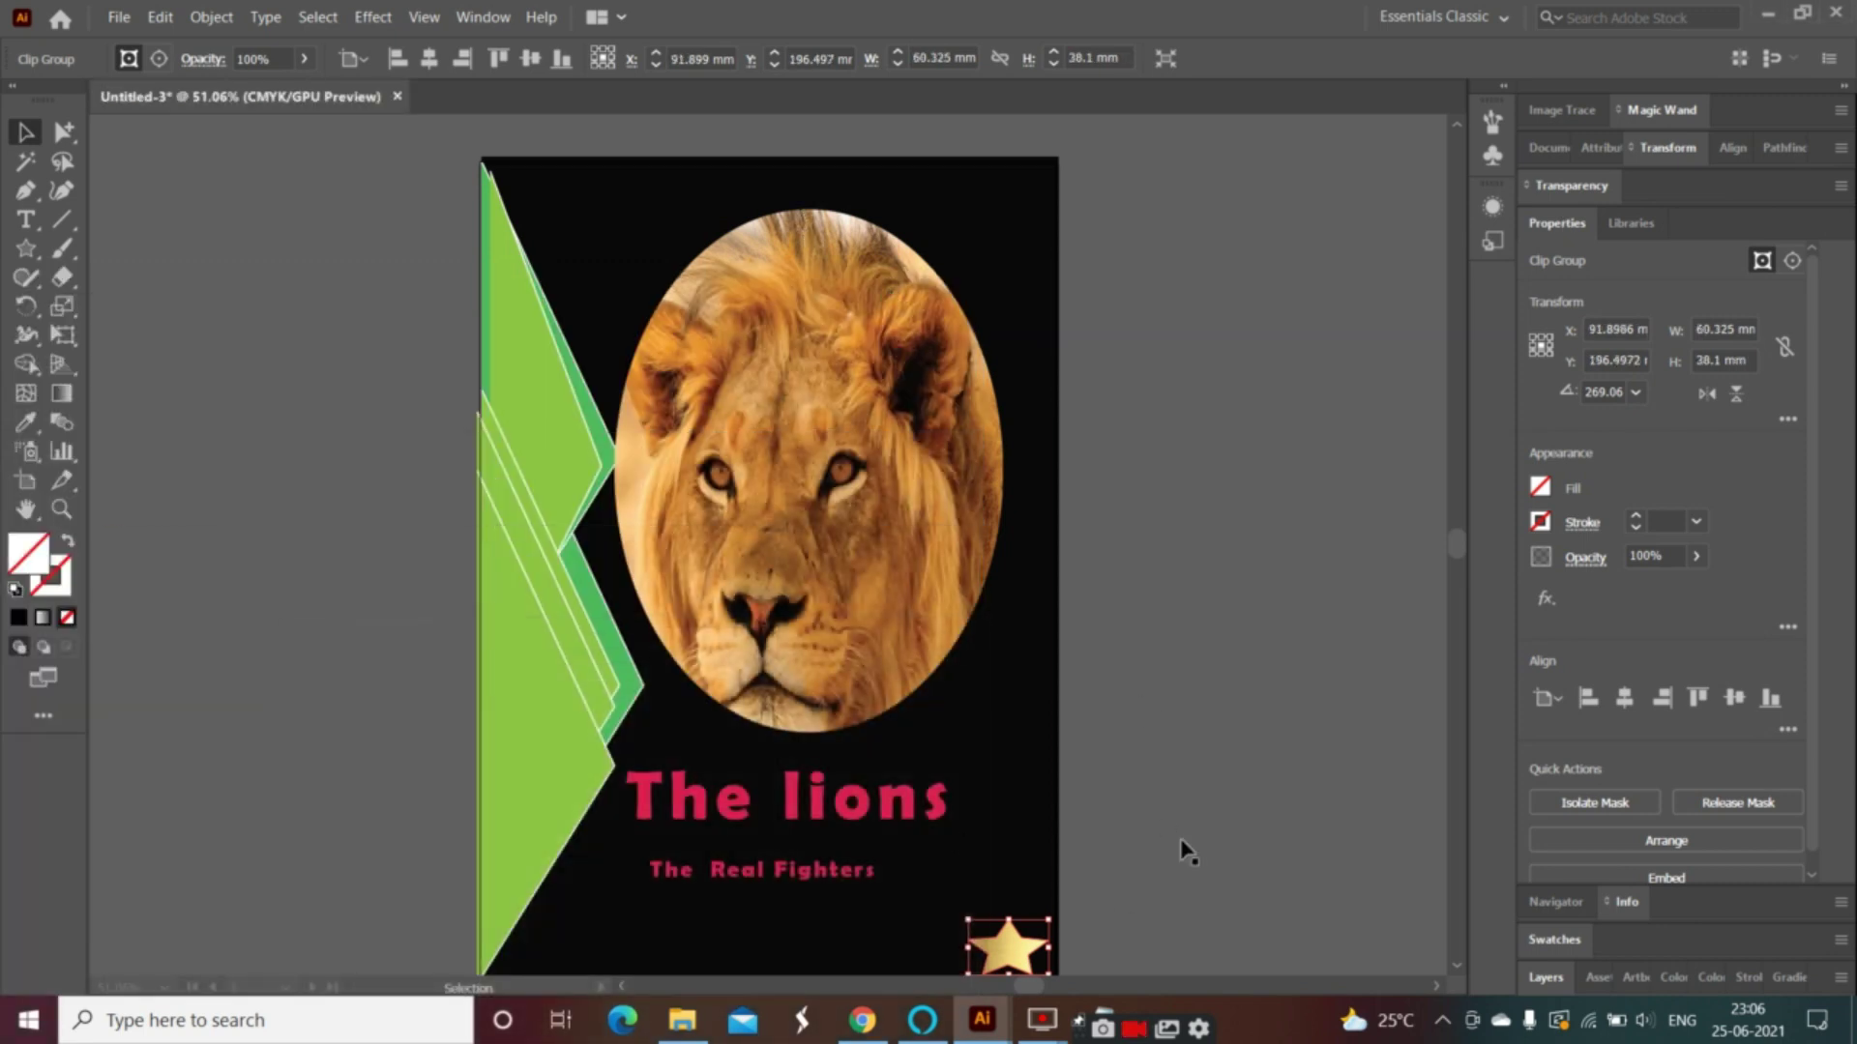
- Nudge the small gold star slightly upward in the cover's lower-right corner and deselect it
{"action": "left_click_drag", "start_coordinate": [996, 952], "coordinate": [1000, 938]}
{"action": "left_click", "coordinate": [1162, 802]}
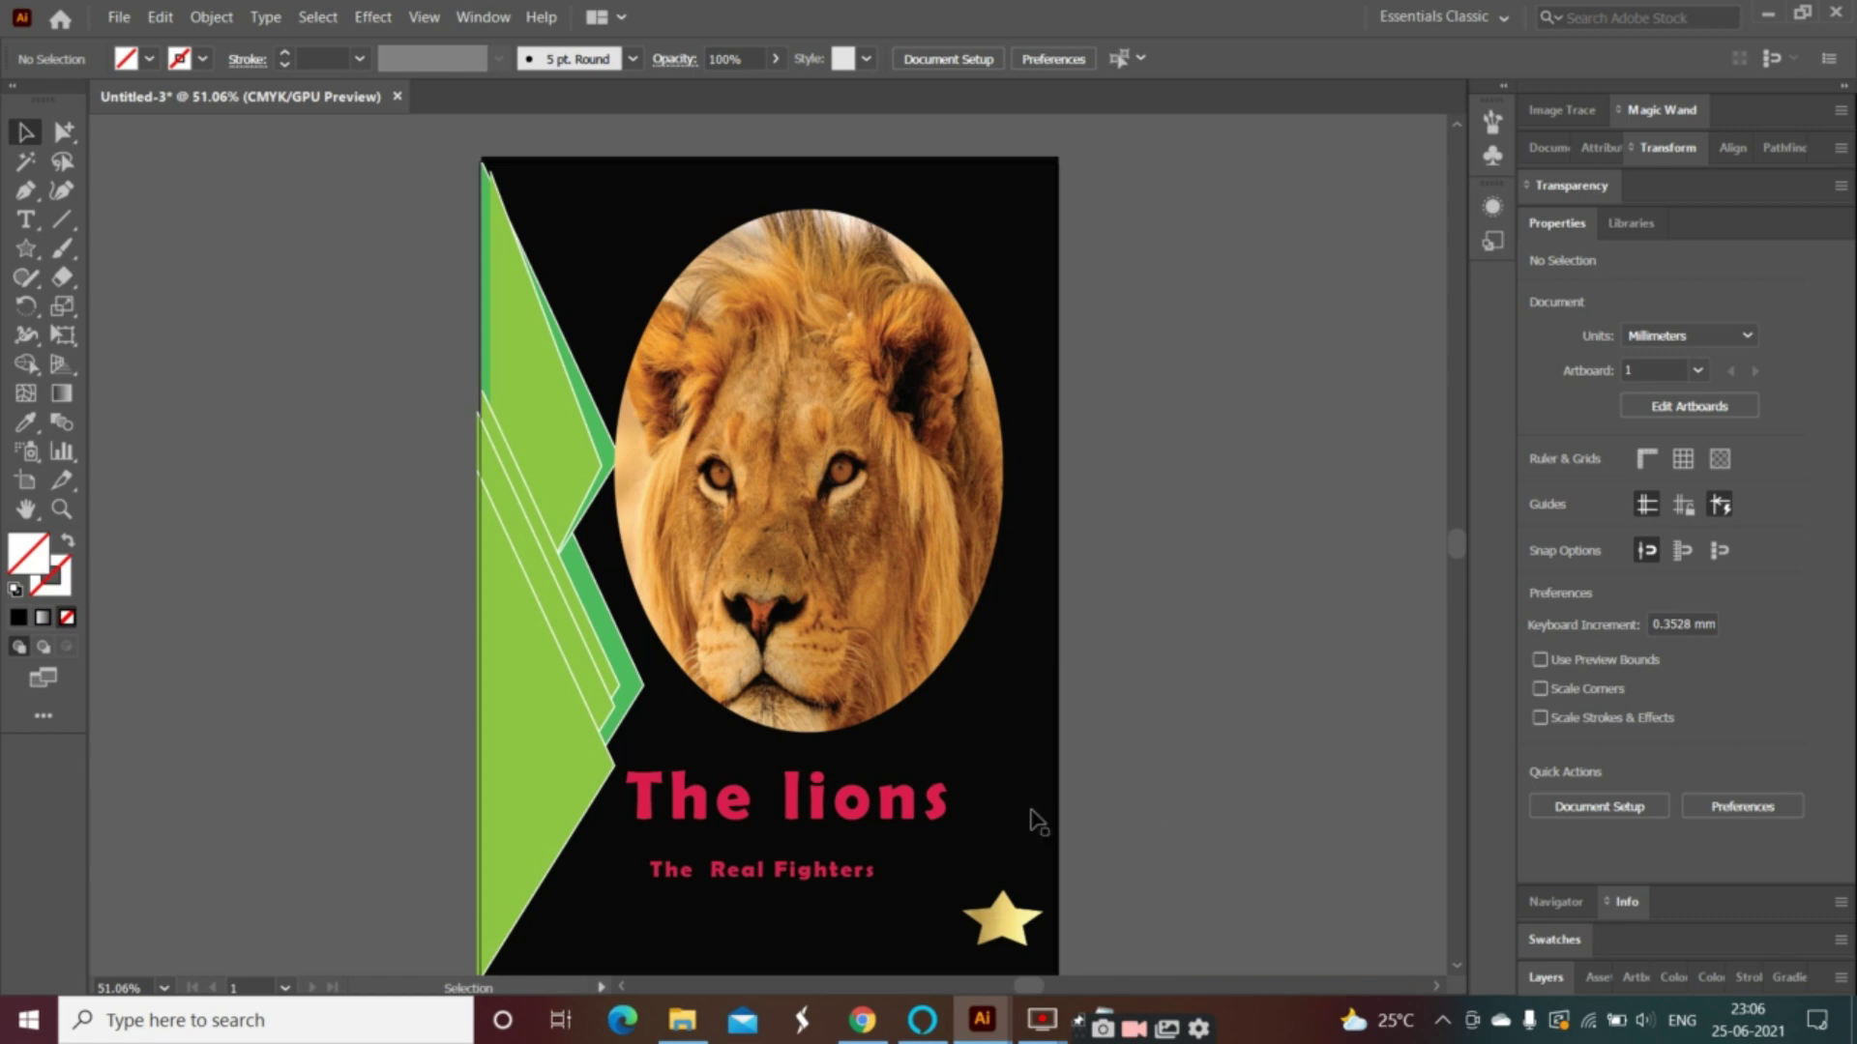
- Try yellow and green strokes on the title and subtitle text, settle on a 1 pt CMYK Cyan stroke, and deselect everything
{"action": "left_click", "coordinate": [829, 791]}
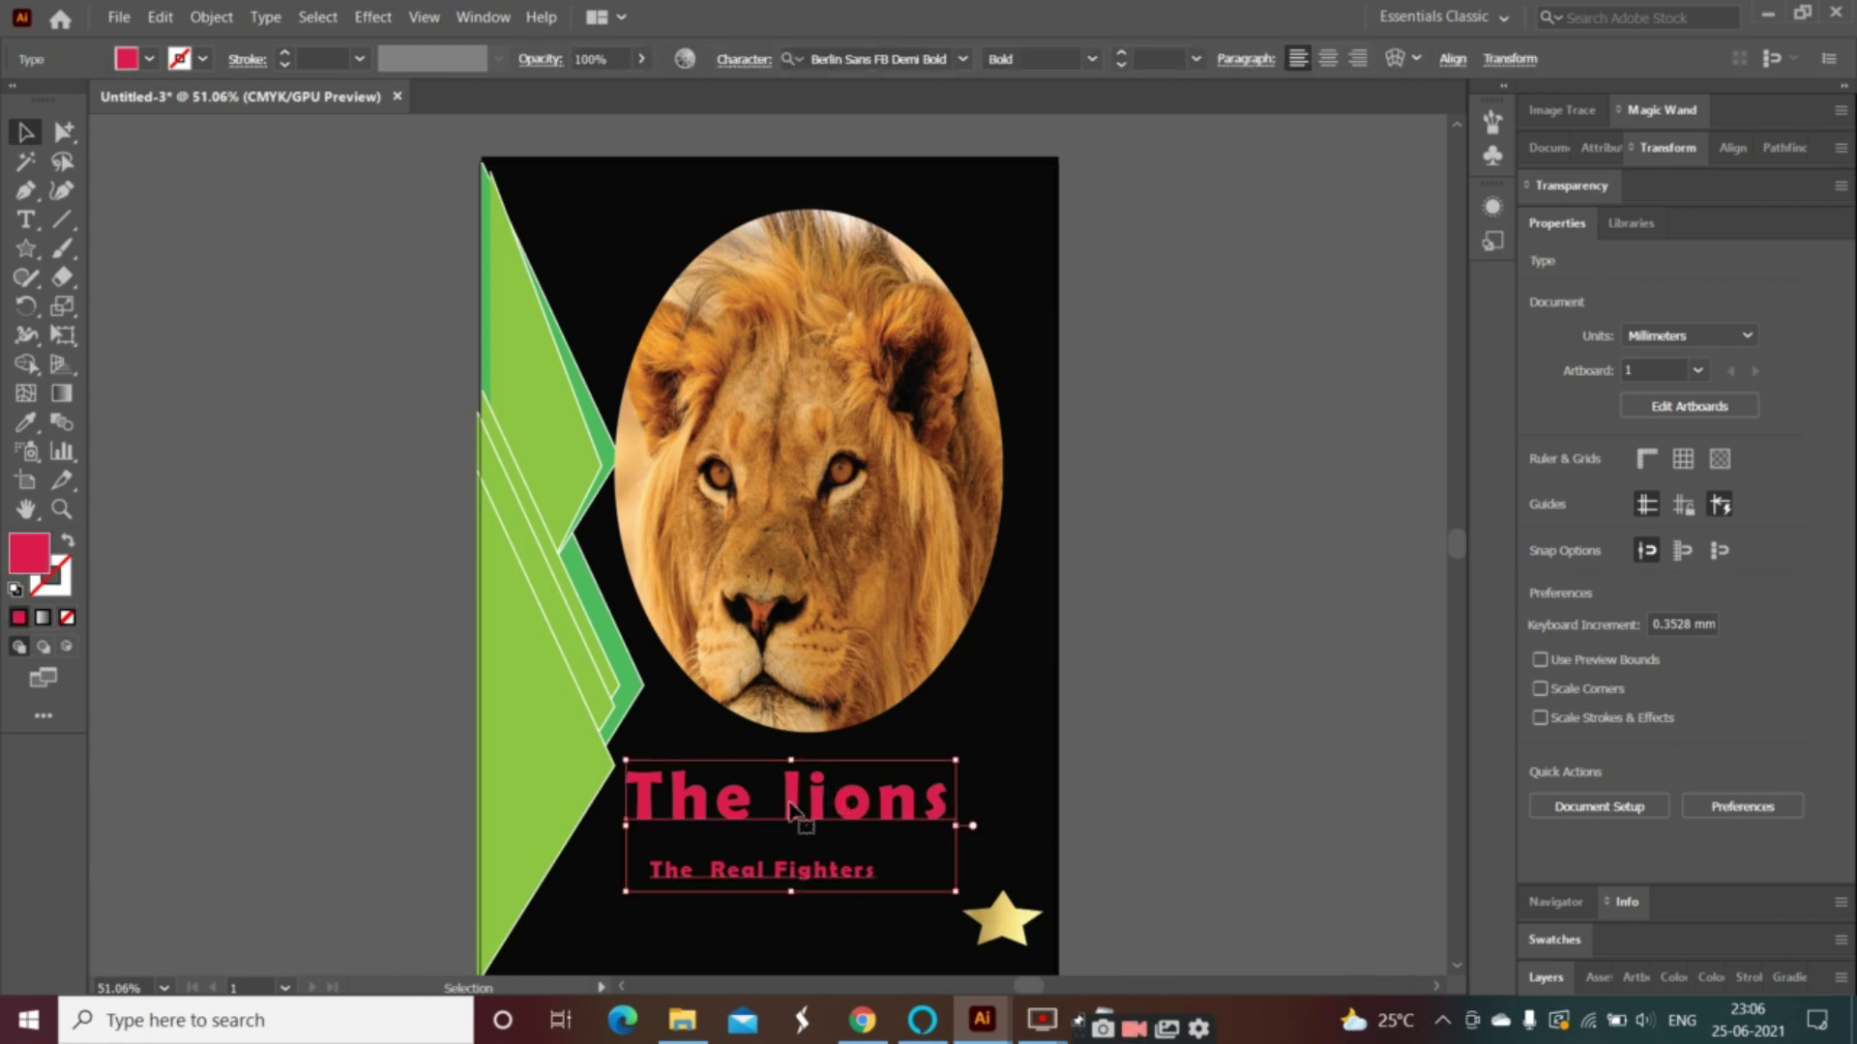
{"action": "left_click", "coordinate": [183, 60]}
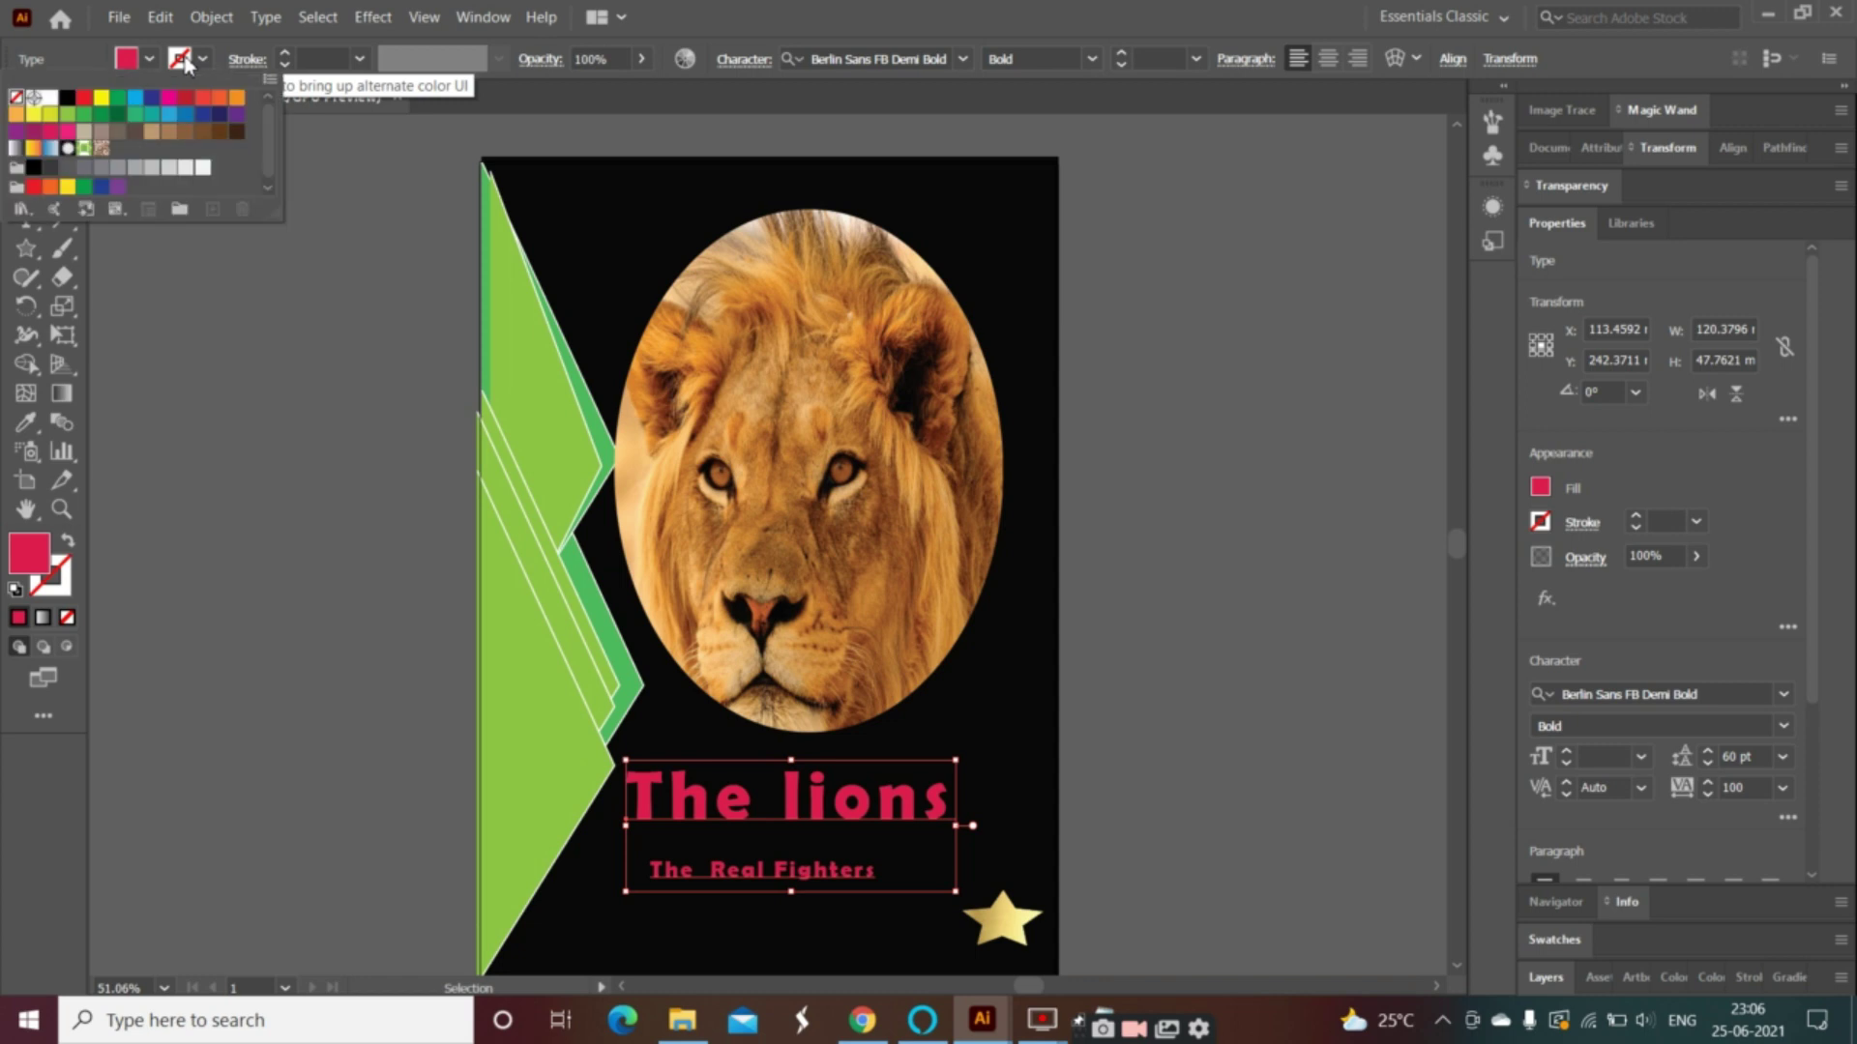
{"action": "left_click", "coordinate": [103, 97]}
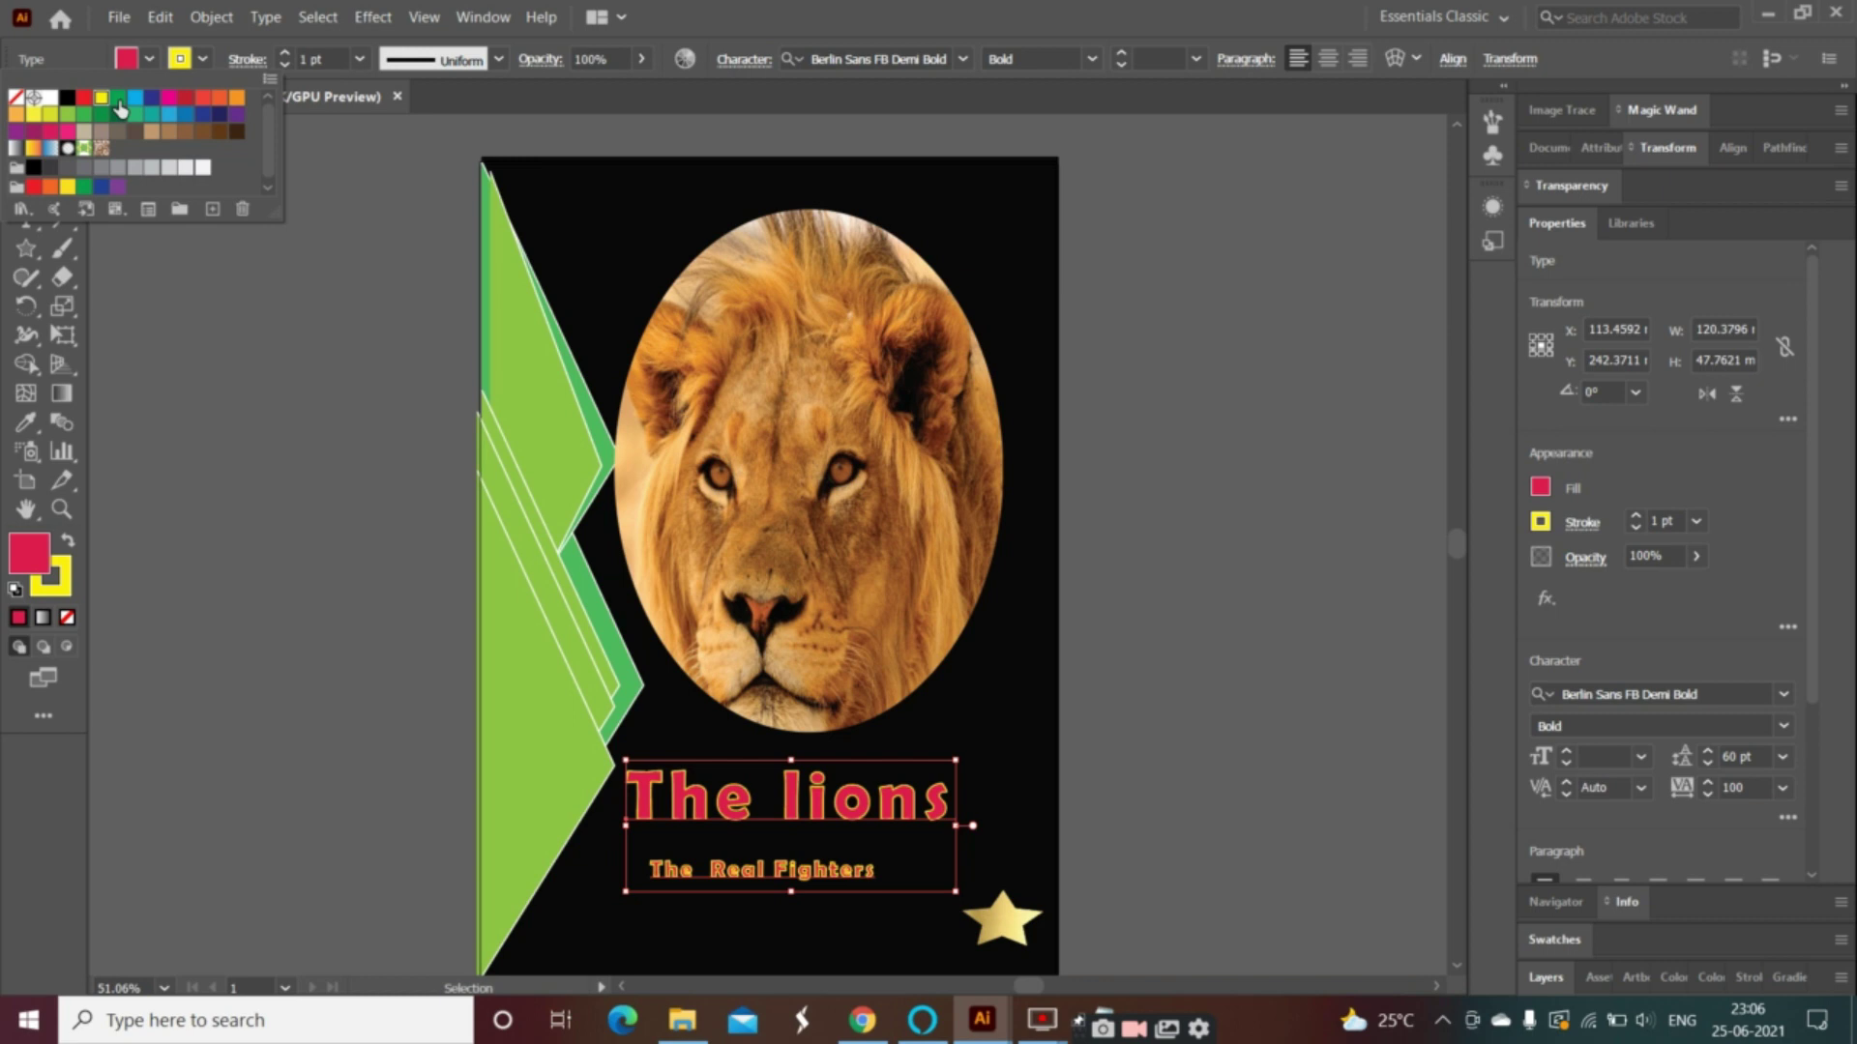
{"action": "left_click", "coordinate": [118, 99]}
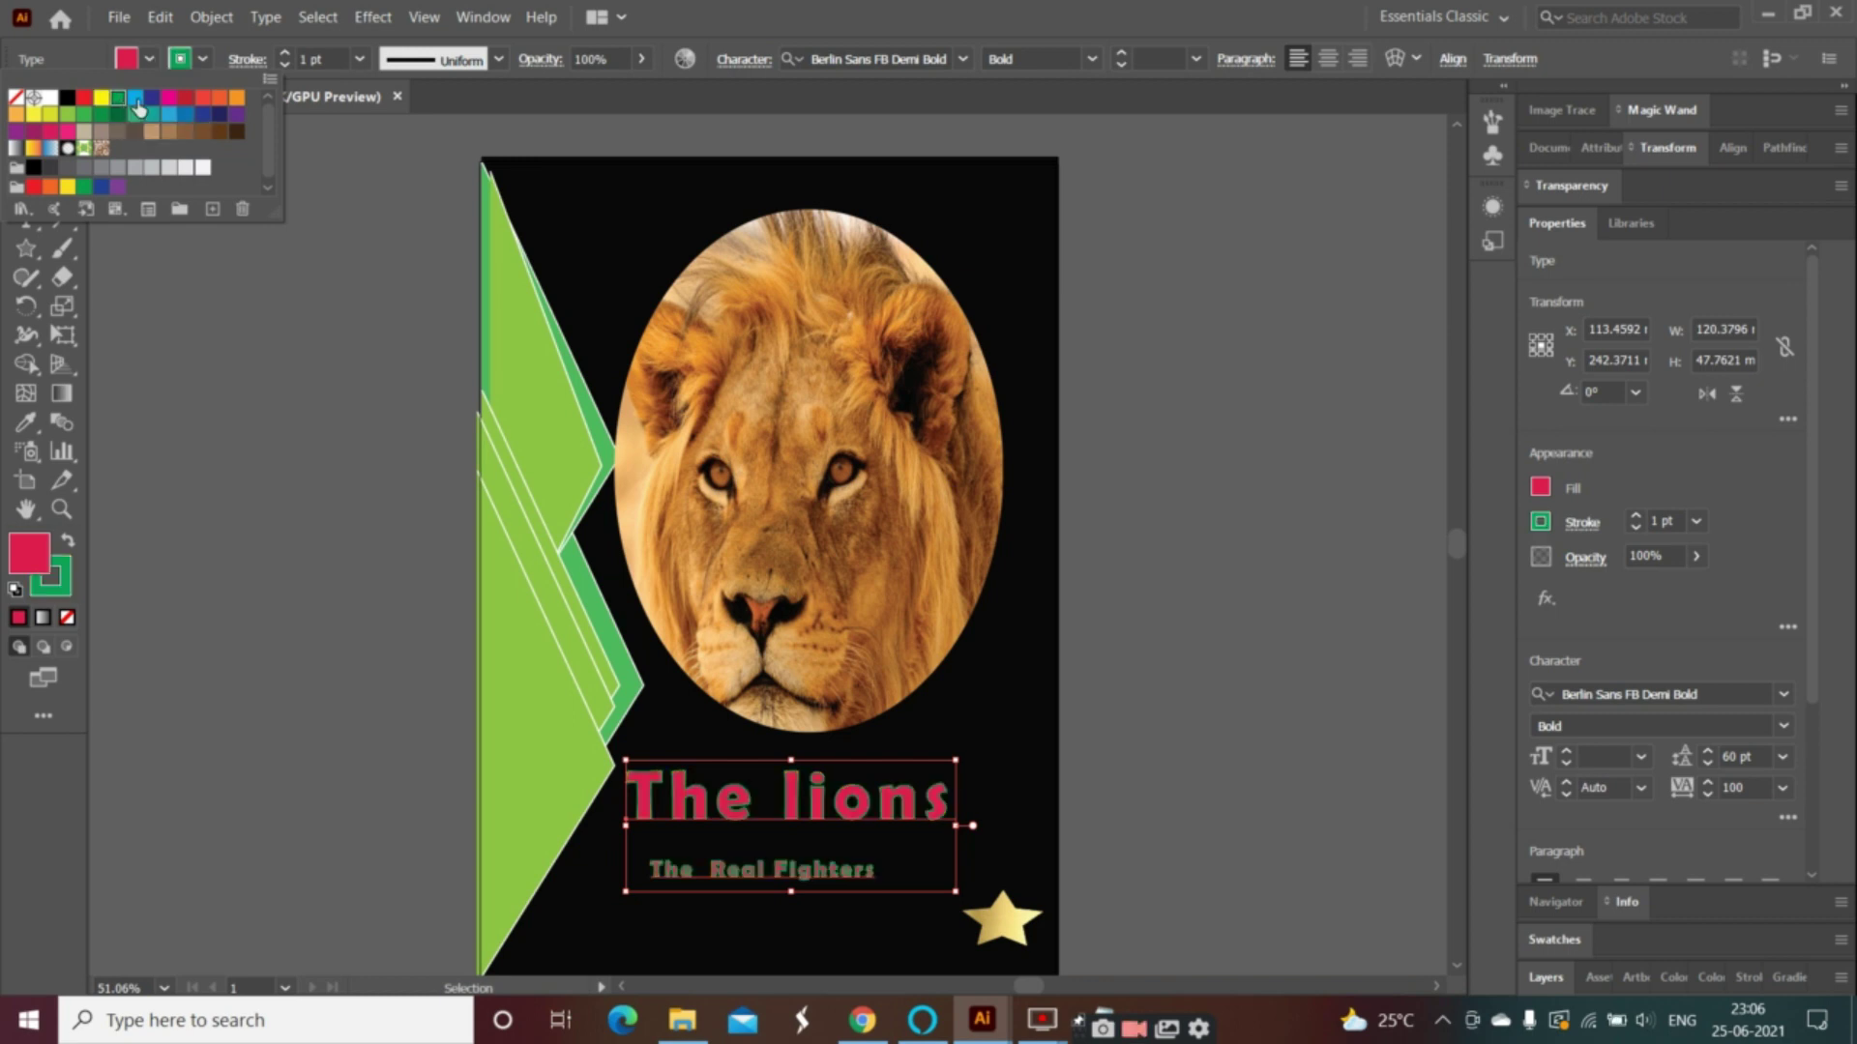
{"action": "double_click", "coordinate": [136, 99]}
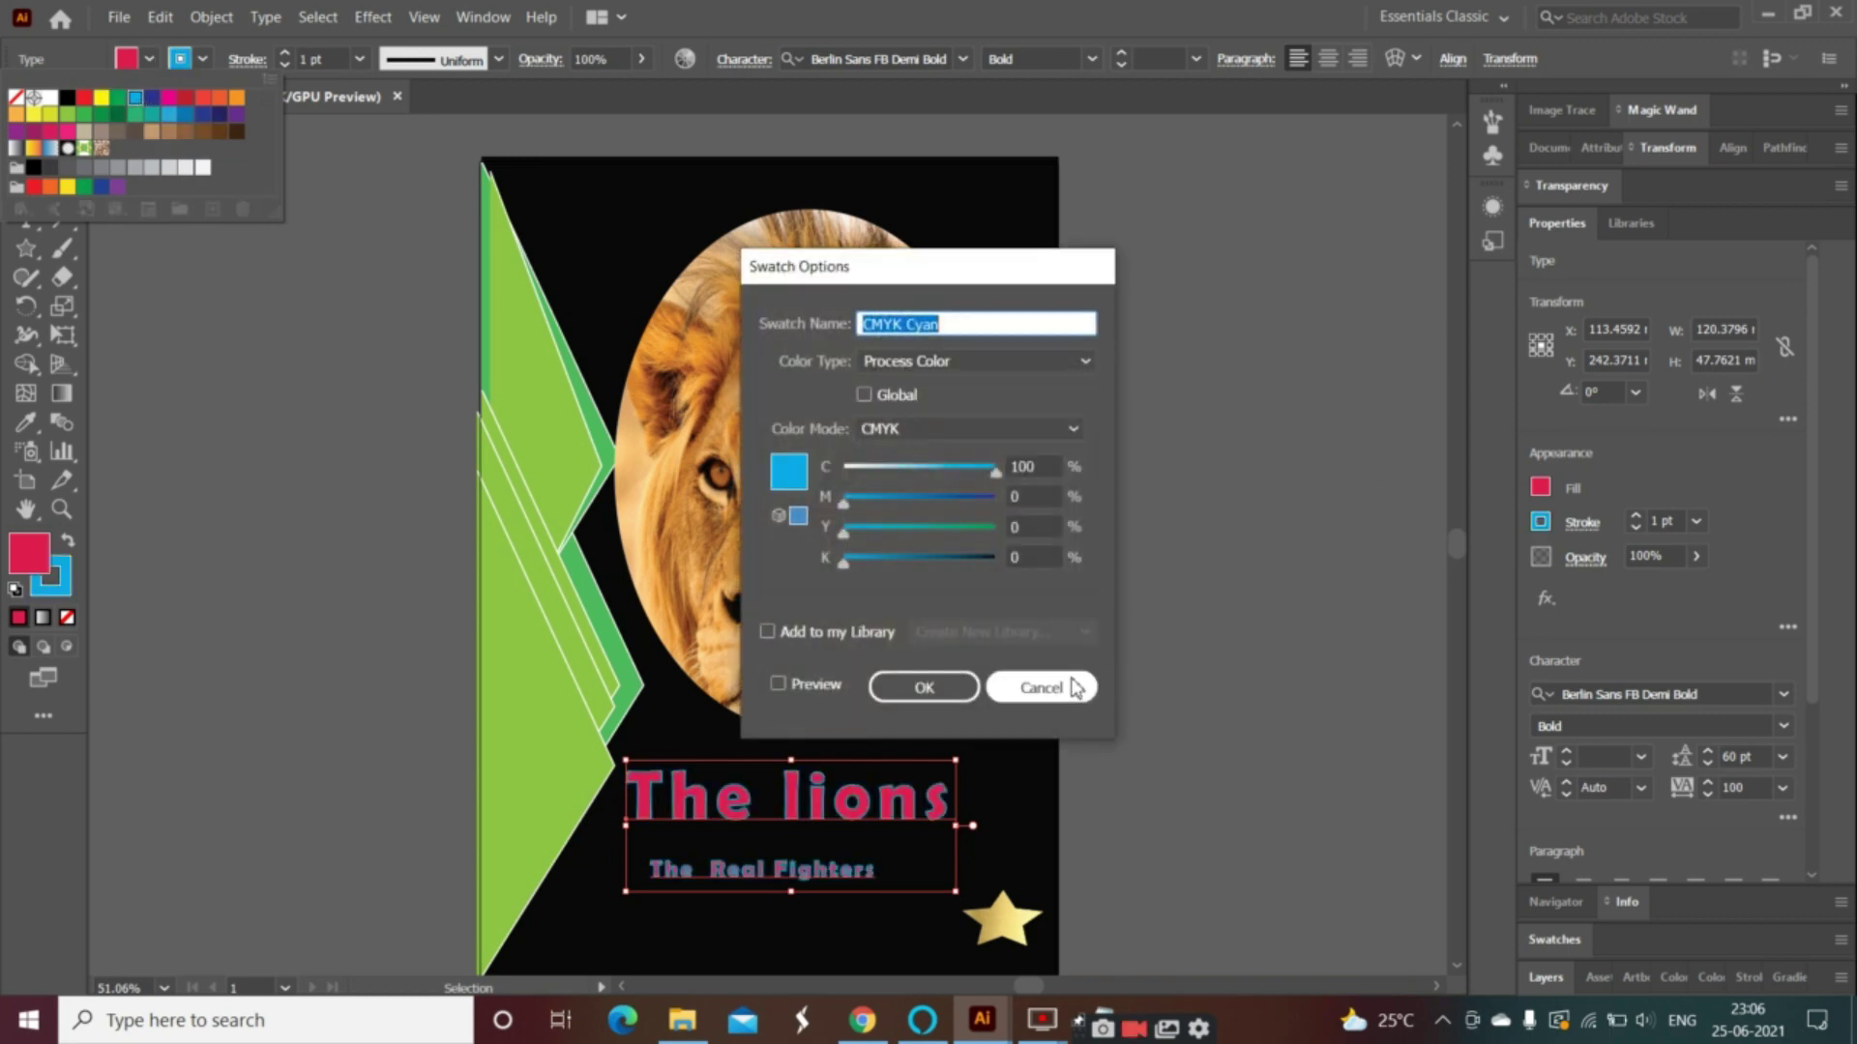
{"action": "left_click", "coordinate": [1040, 688]}
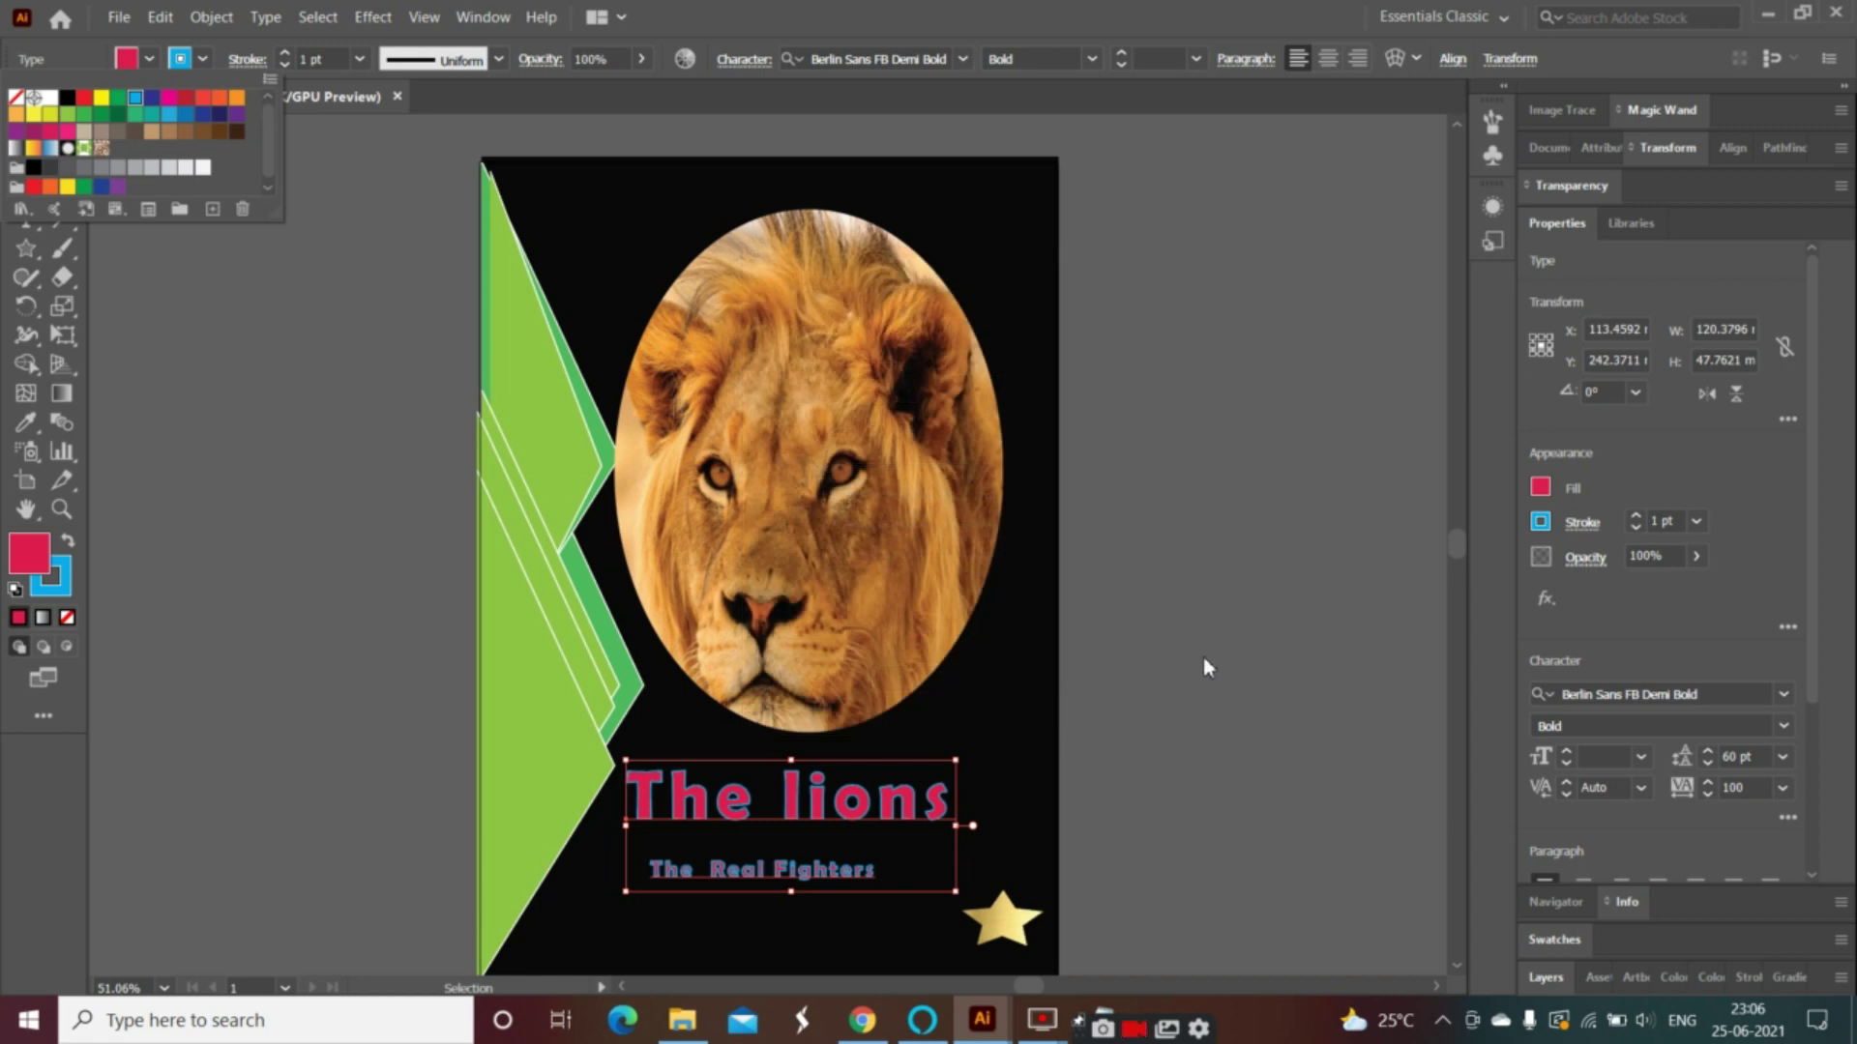
{"action": "key", "text": "Escape"}
{"action": "left_click", "coordinate": [1011, 721]}
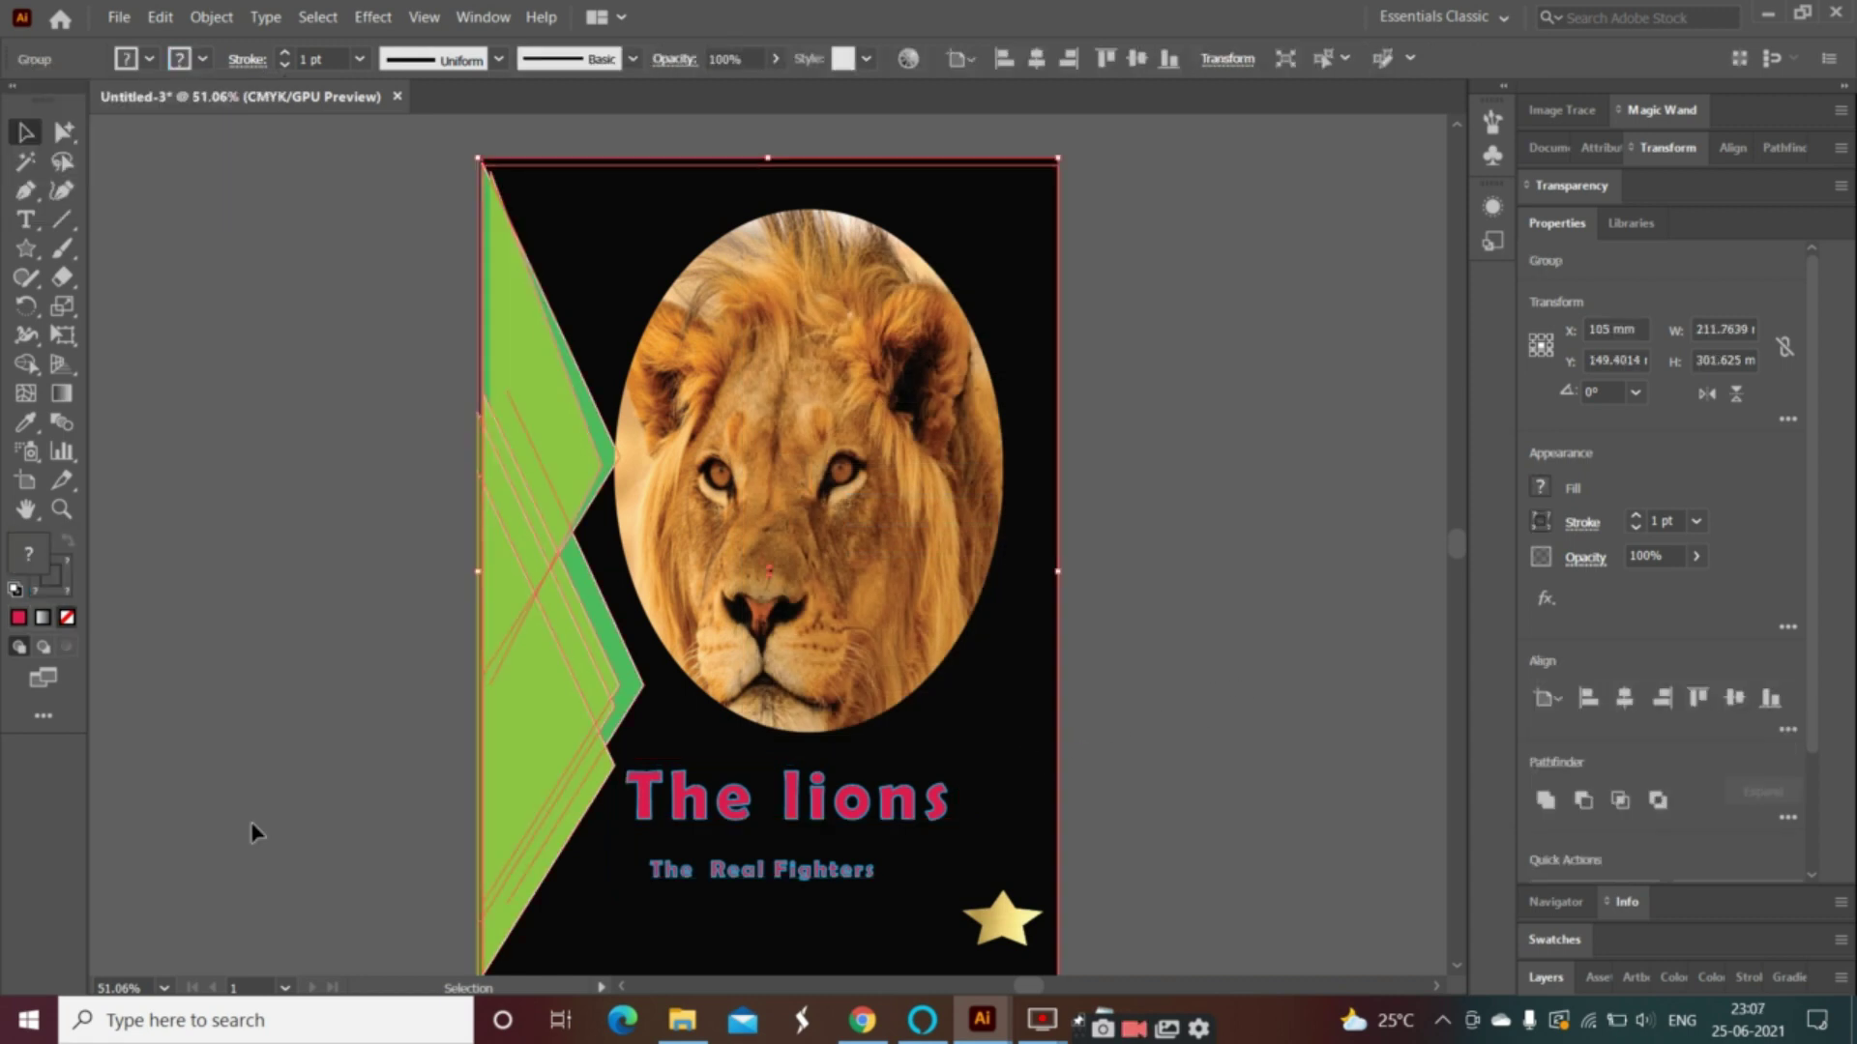
{"action": "left_click", "coordinate": [1319, 691]}
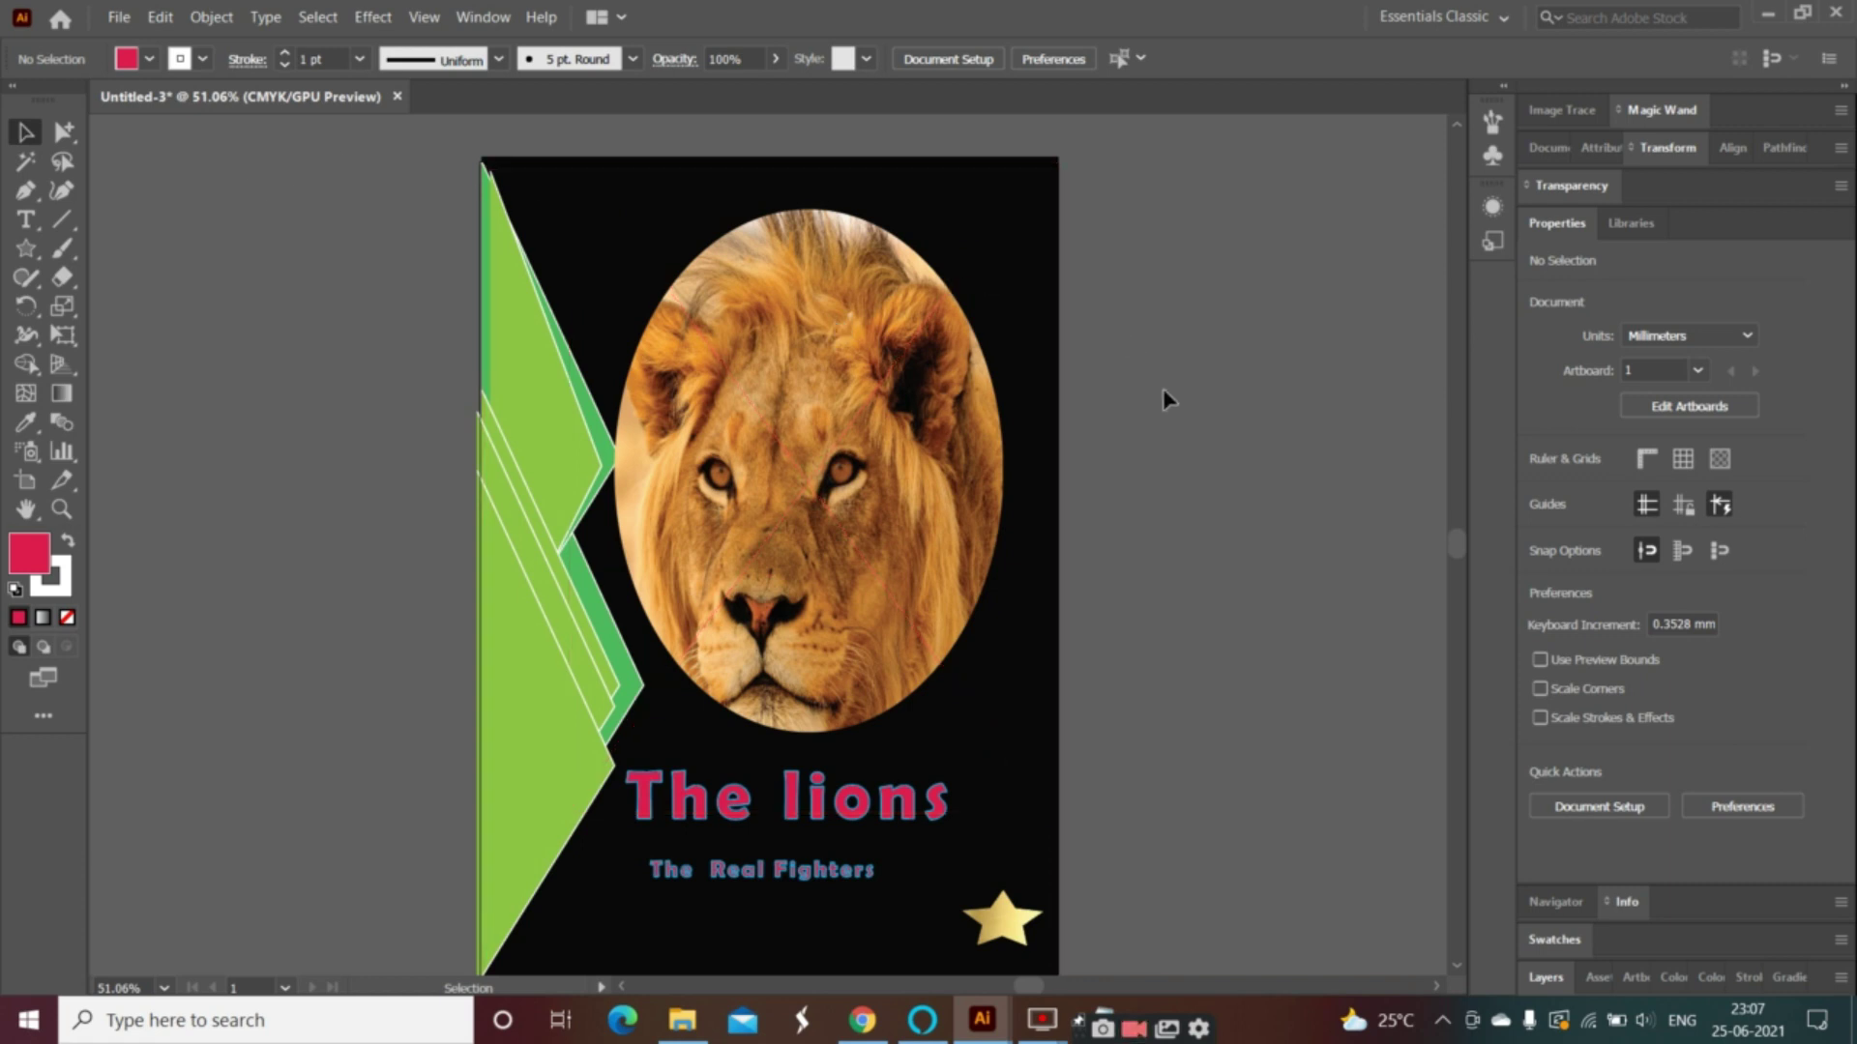
- Review the cover's print settings, try shifting the artwork in the print preview, and cancel without printing
{"action": "scroll", "coordinate": [1100, 482], "scroll_direction": "down", "scroll_amount": 1}
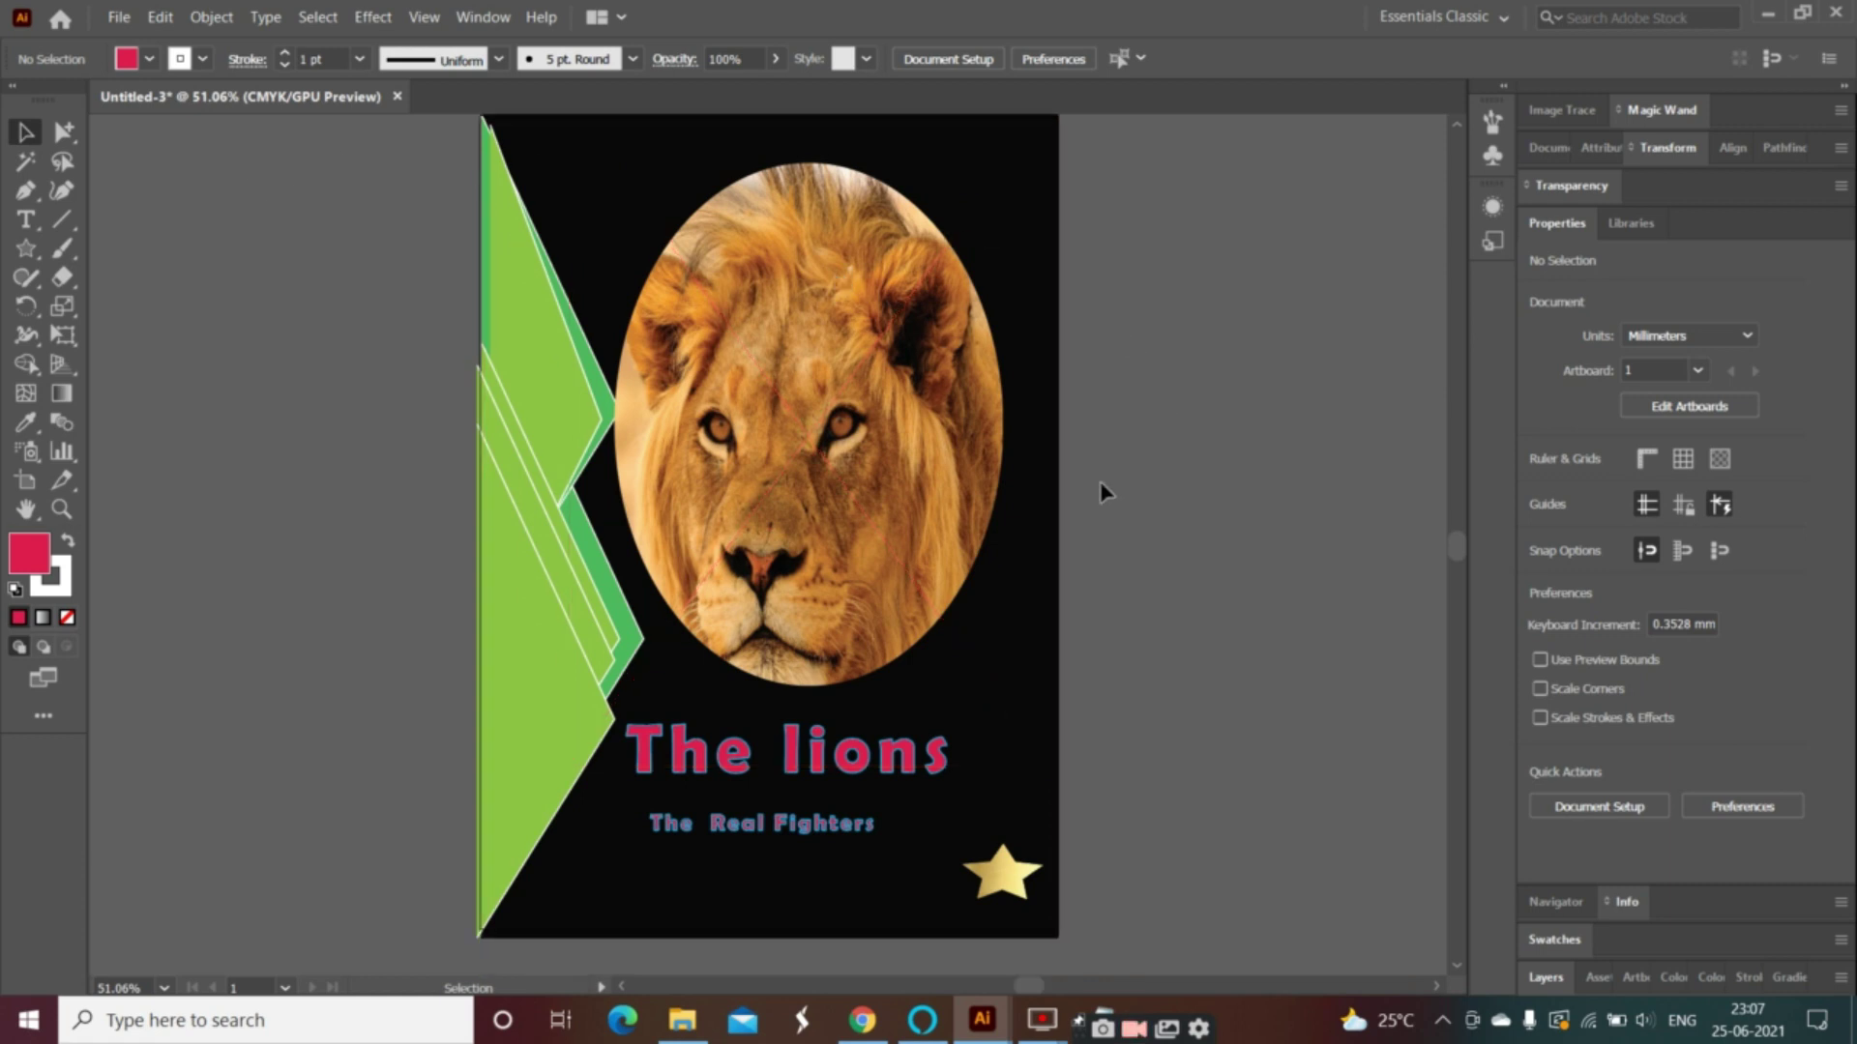
{"action": "scroll", "coordinate": [1100, 483], "scroll_direction": "up", "scroll_amount": 2}
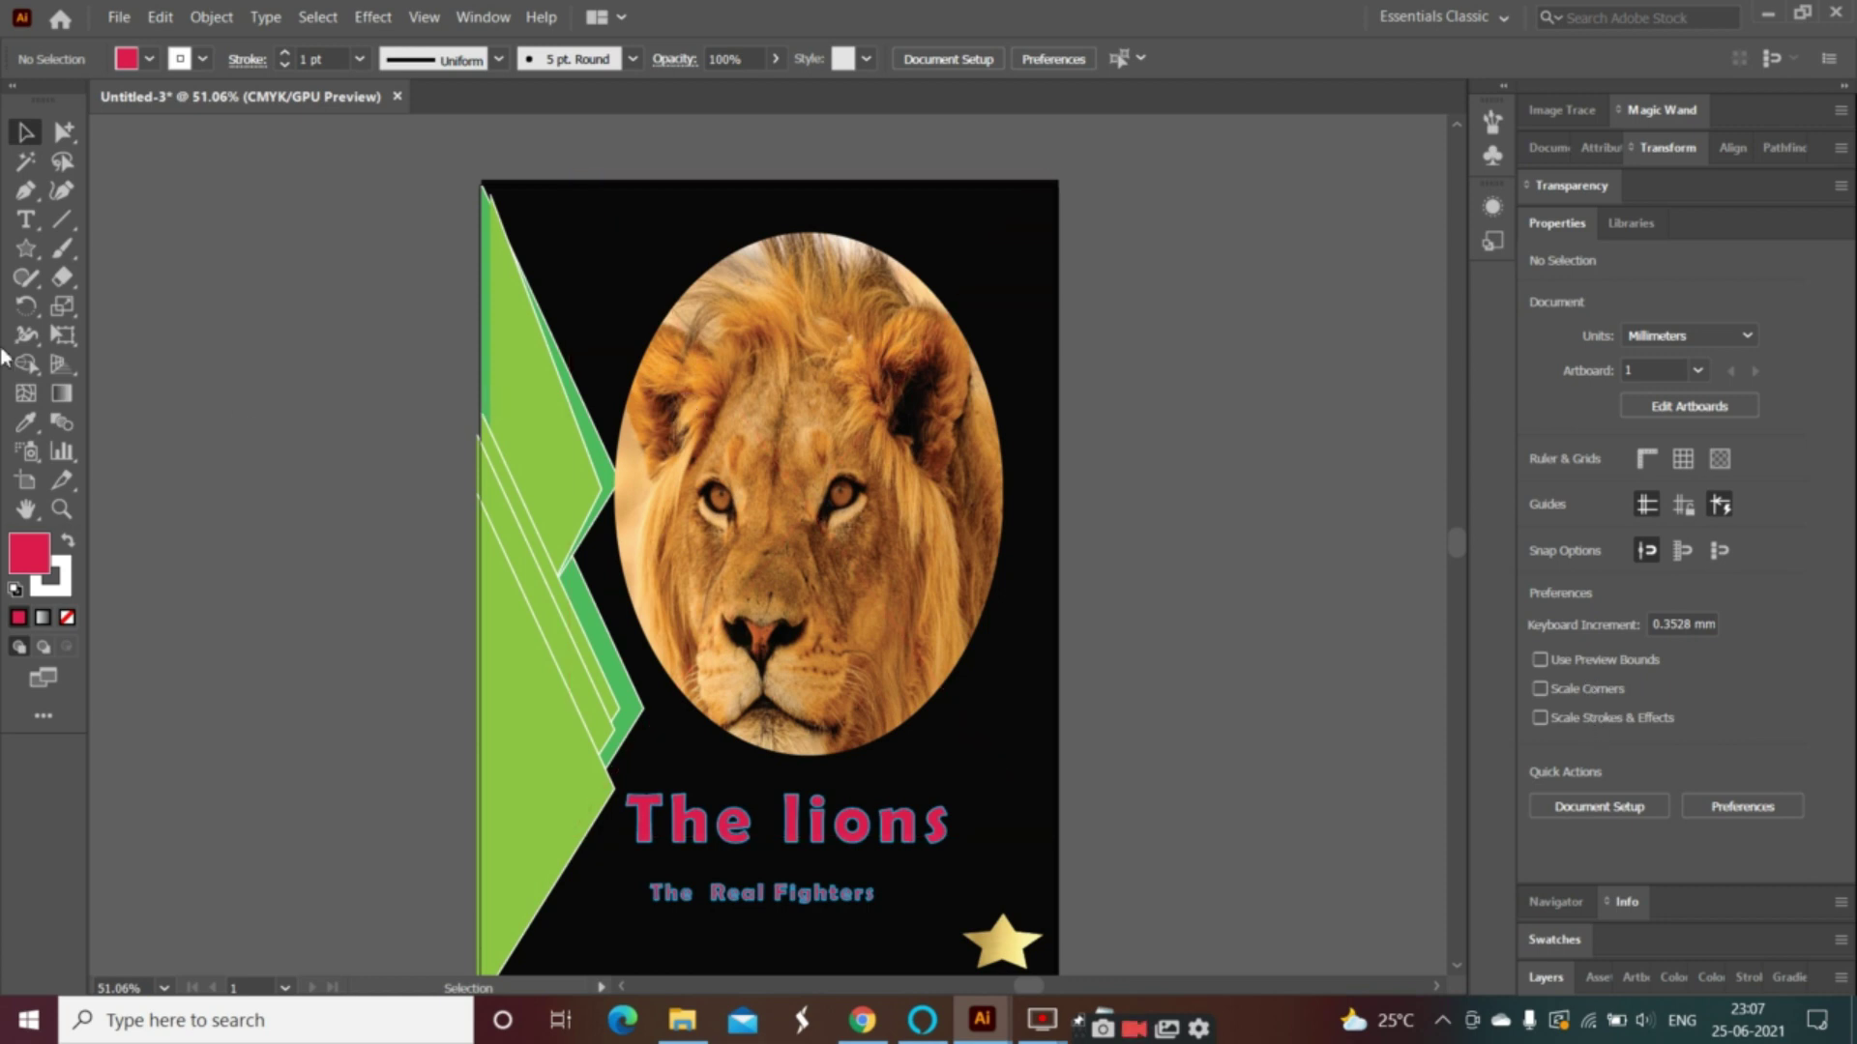
{"action": "left_click", "coordinate": [106, 20]}
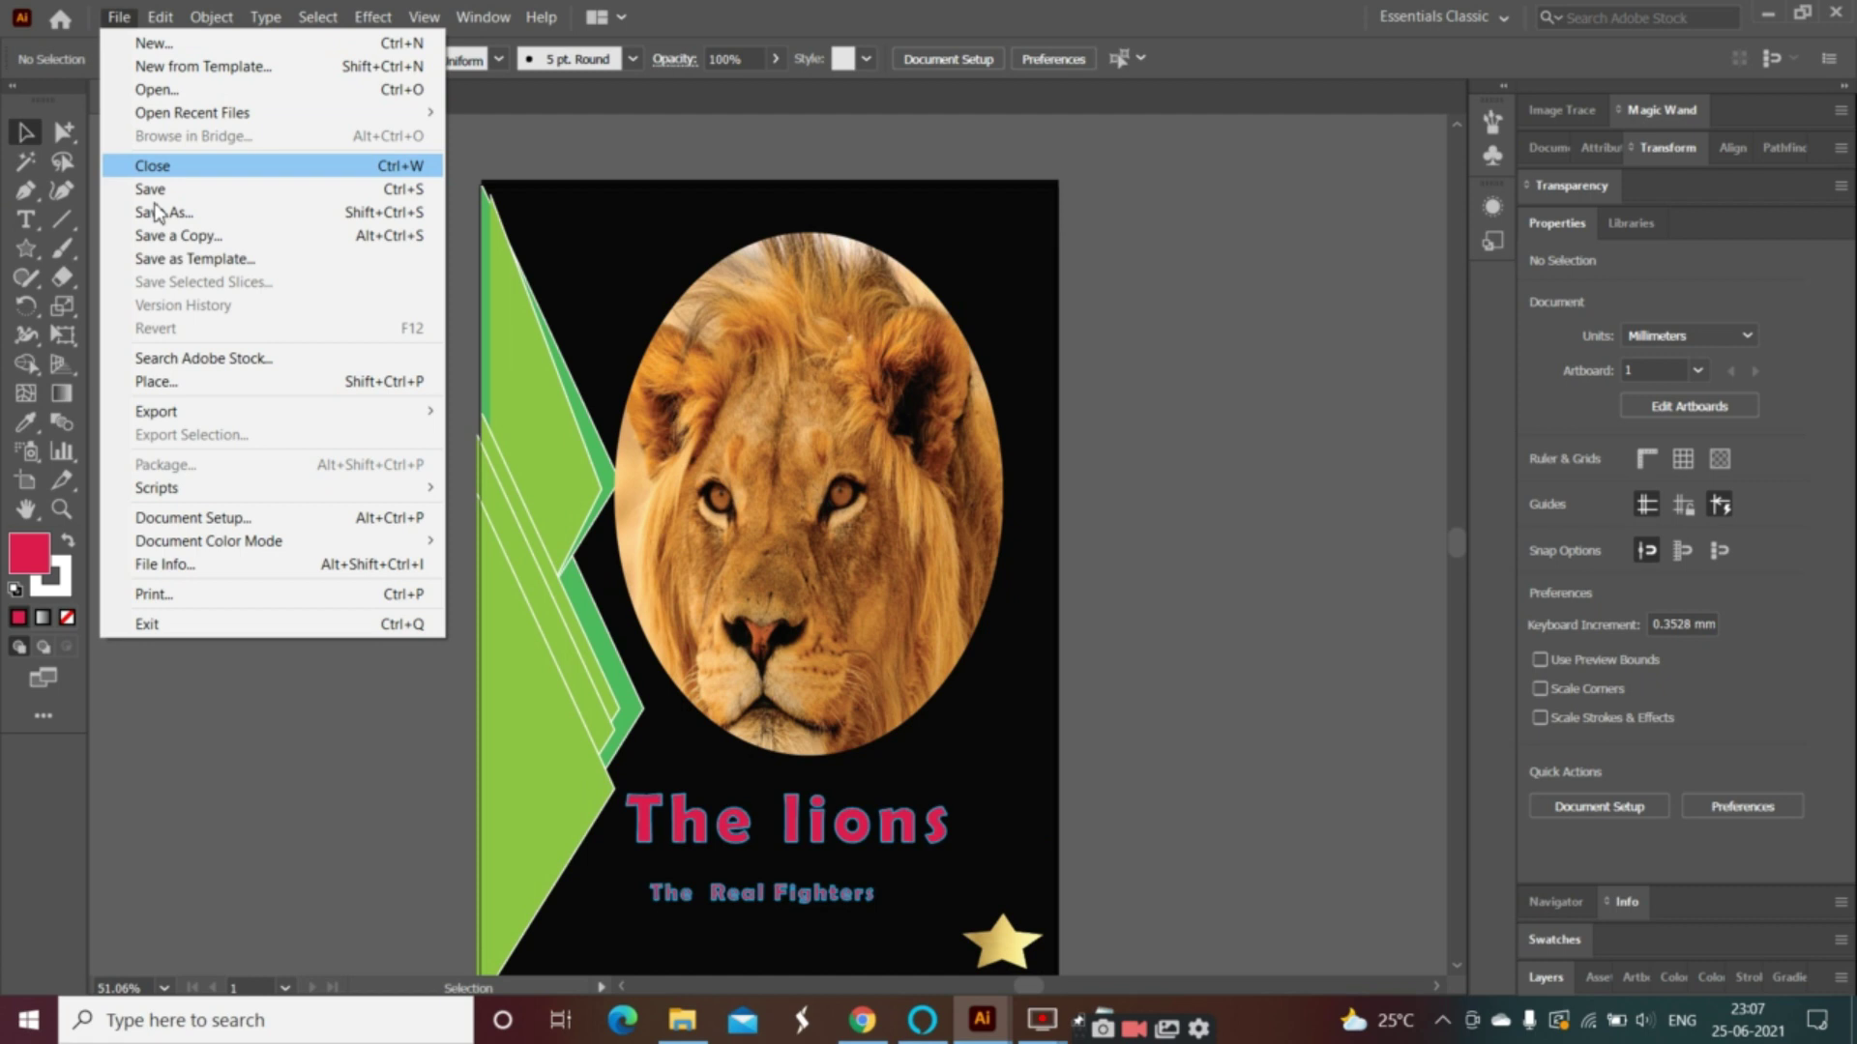
{"action": "left_click", "coordinate": [147, 595]}
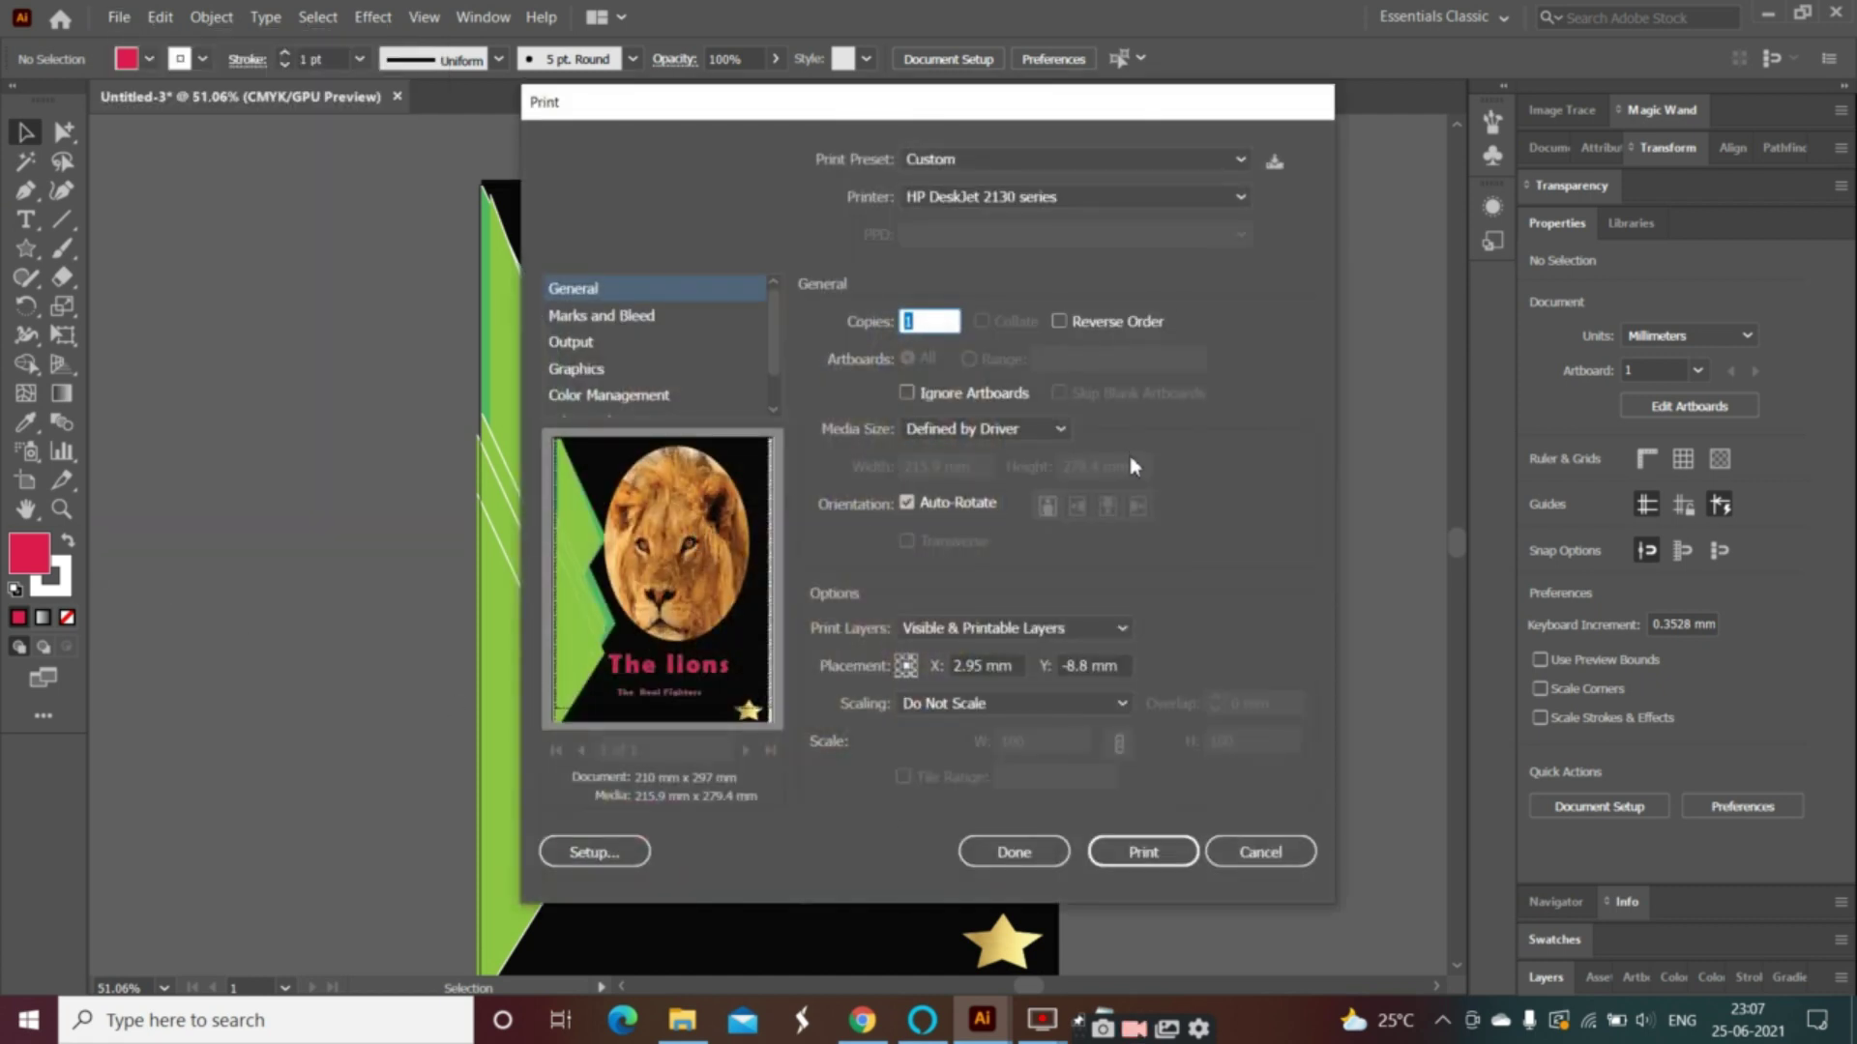
{"action": "left_click_drag", "start_coordinate": [721, 660], "coordinate": [768, 561]}
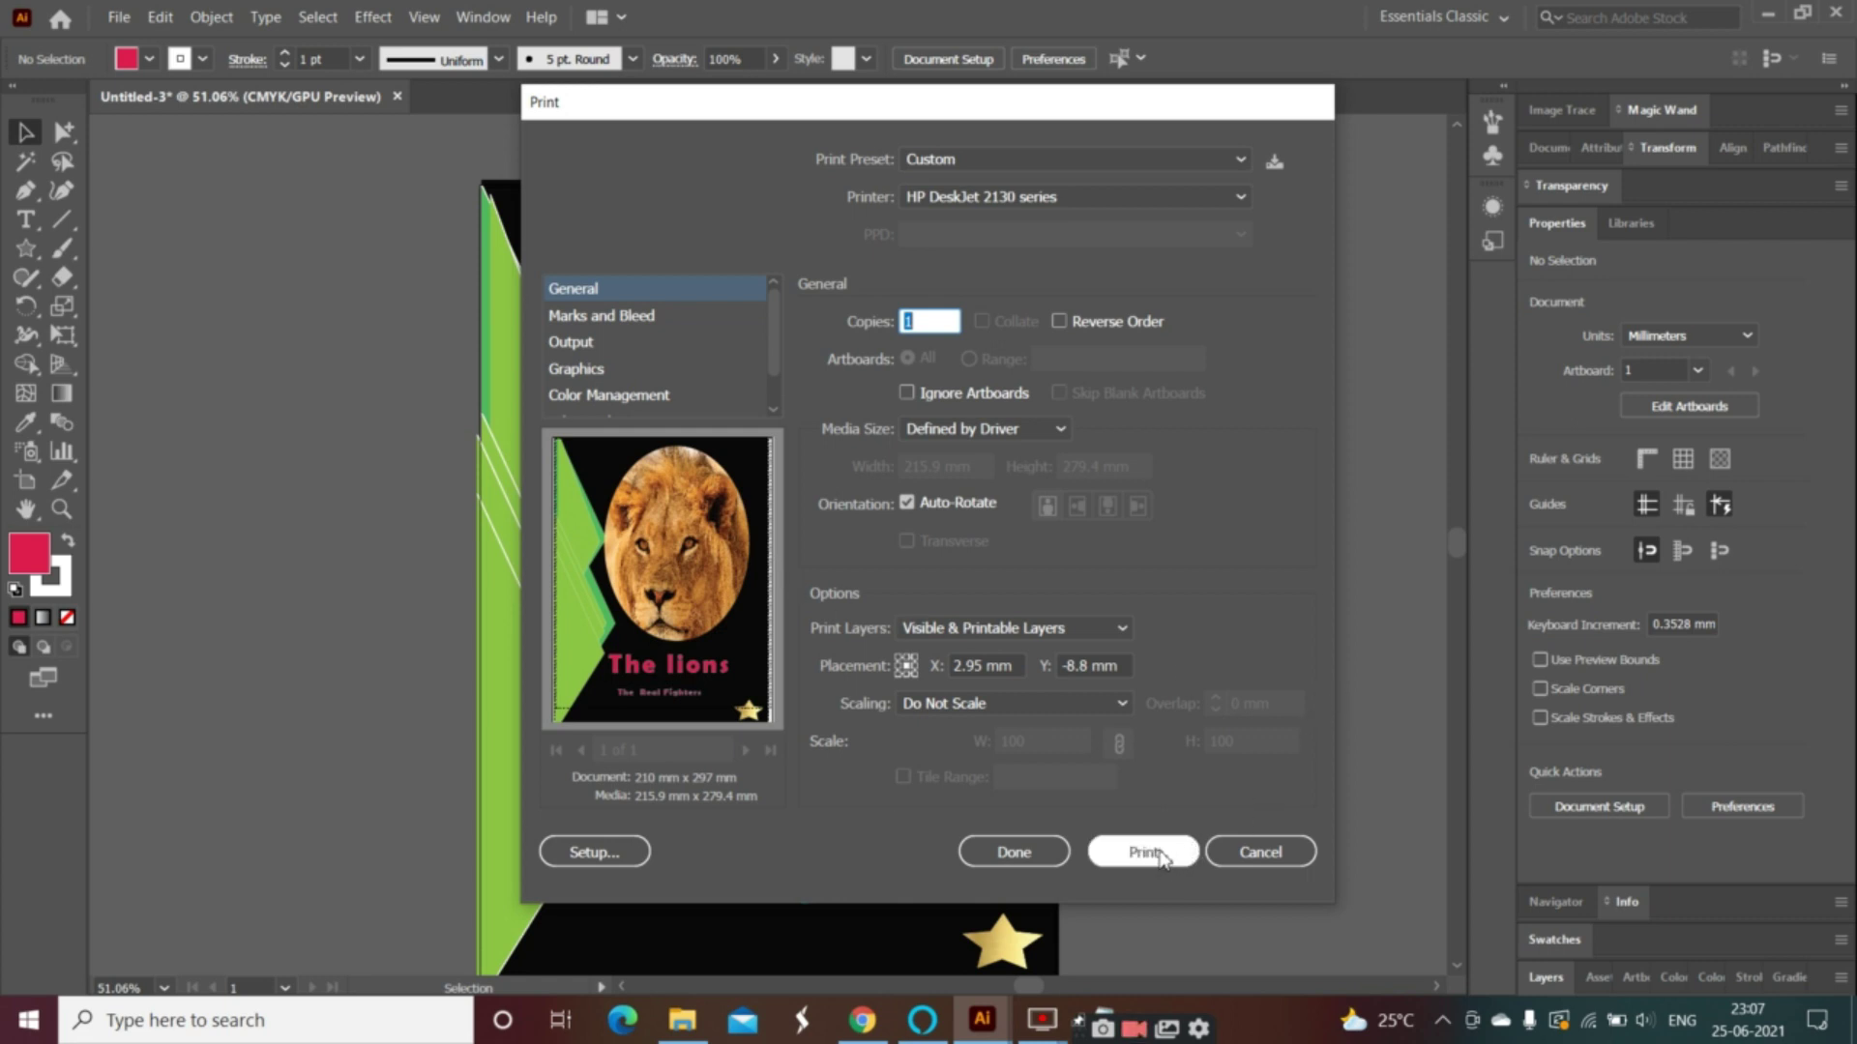
{"action": "left_click", "coordinate": [1283, 859]}
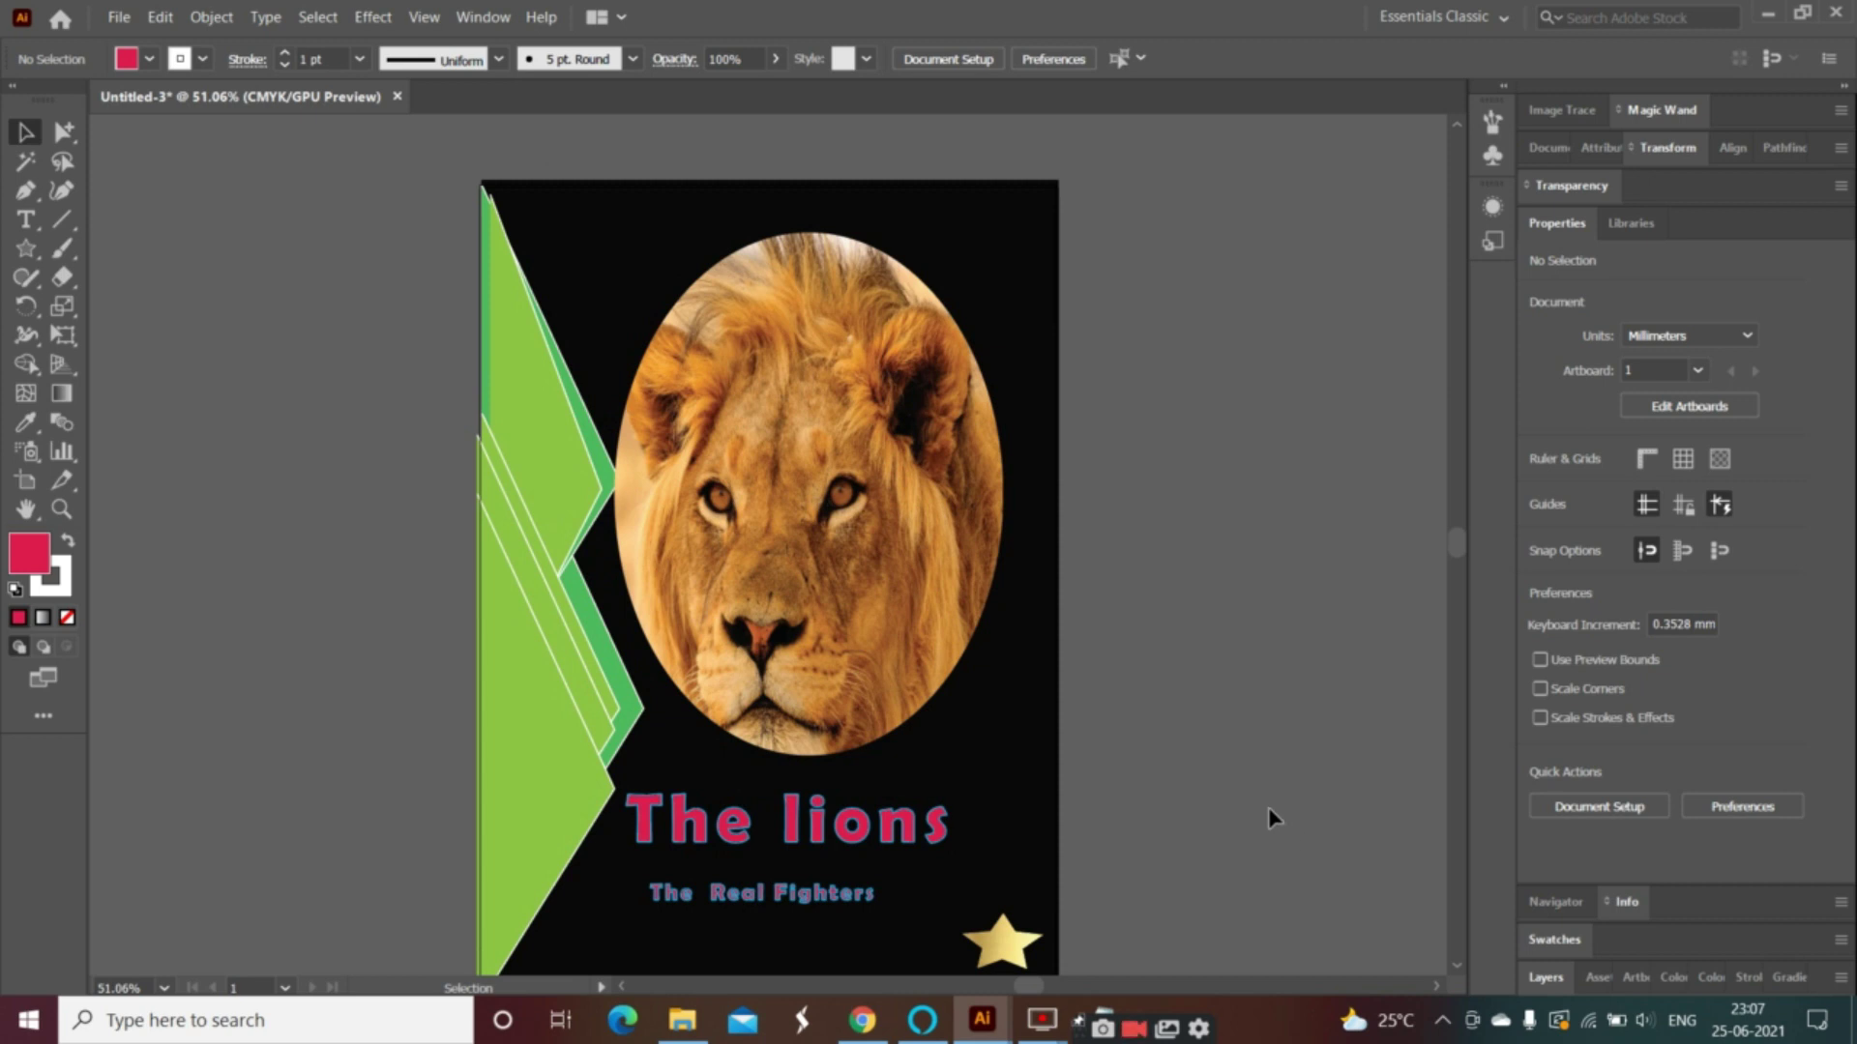
- Enter the background group's isolation mode and select both darker green triangles by colour with the Magic Wand
{"action": "left_click", "coordinate": [609, 479]}
{"action": "double_click", "coordinate": [609, 479]}
{"action": "left_click", "coordinate": [607, 479]}
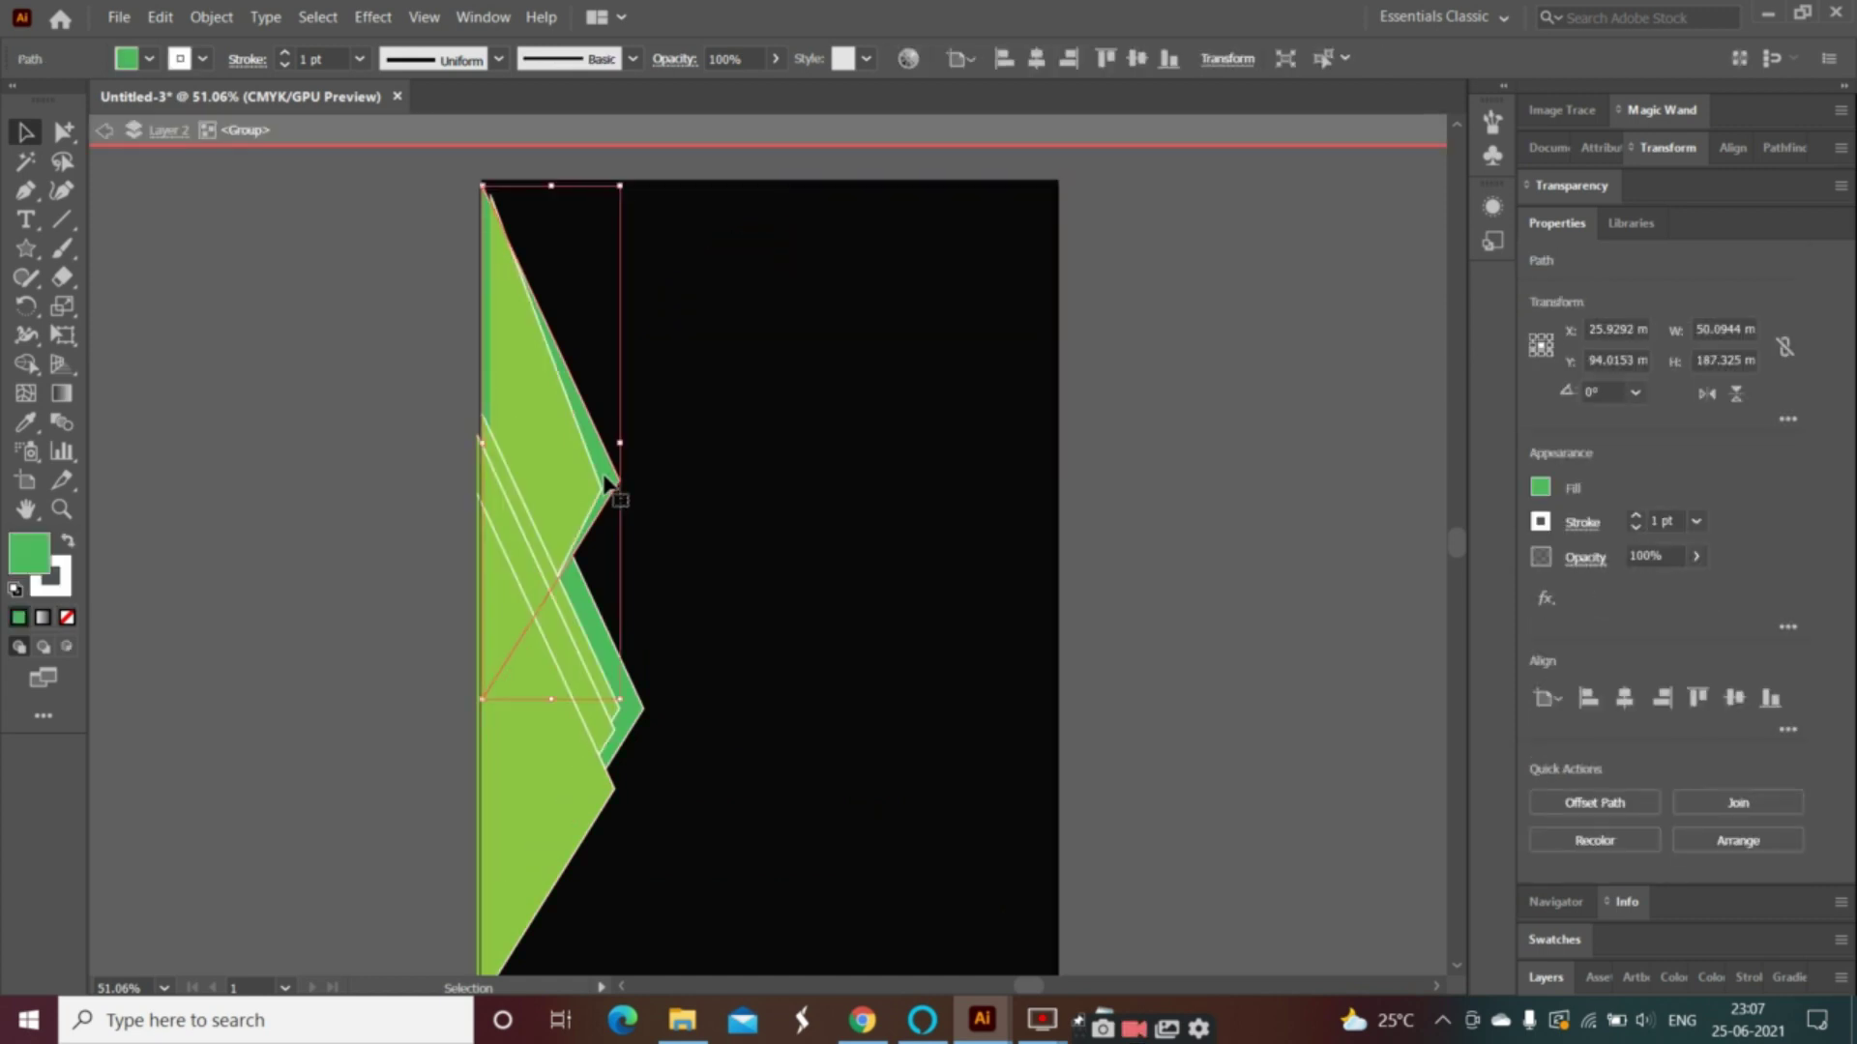
{"action": "left_click", "coordinate": [63, 130]}
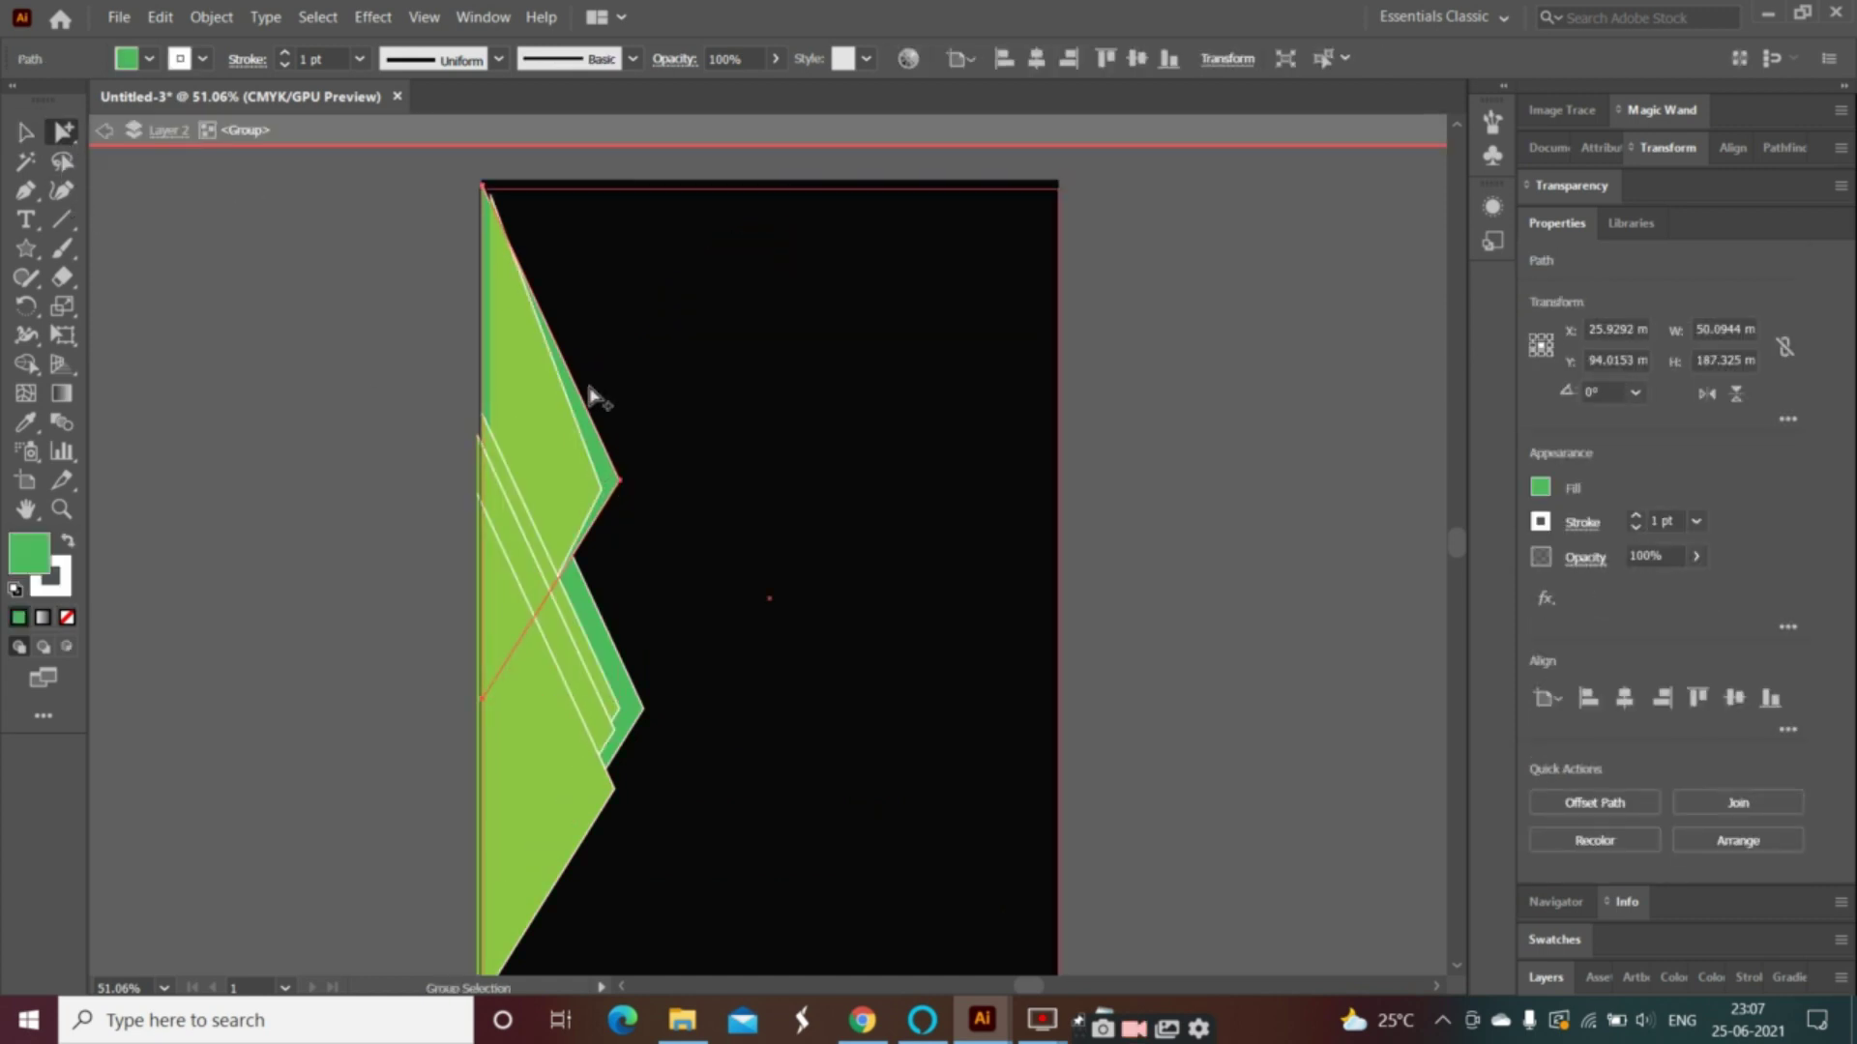
{"action": "left_click", "coordinate": [594, 435]}
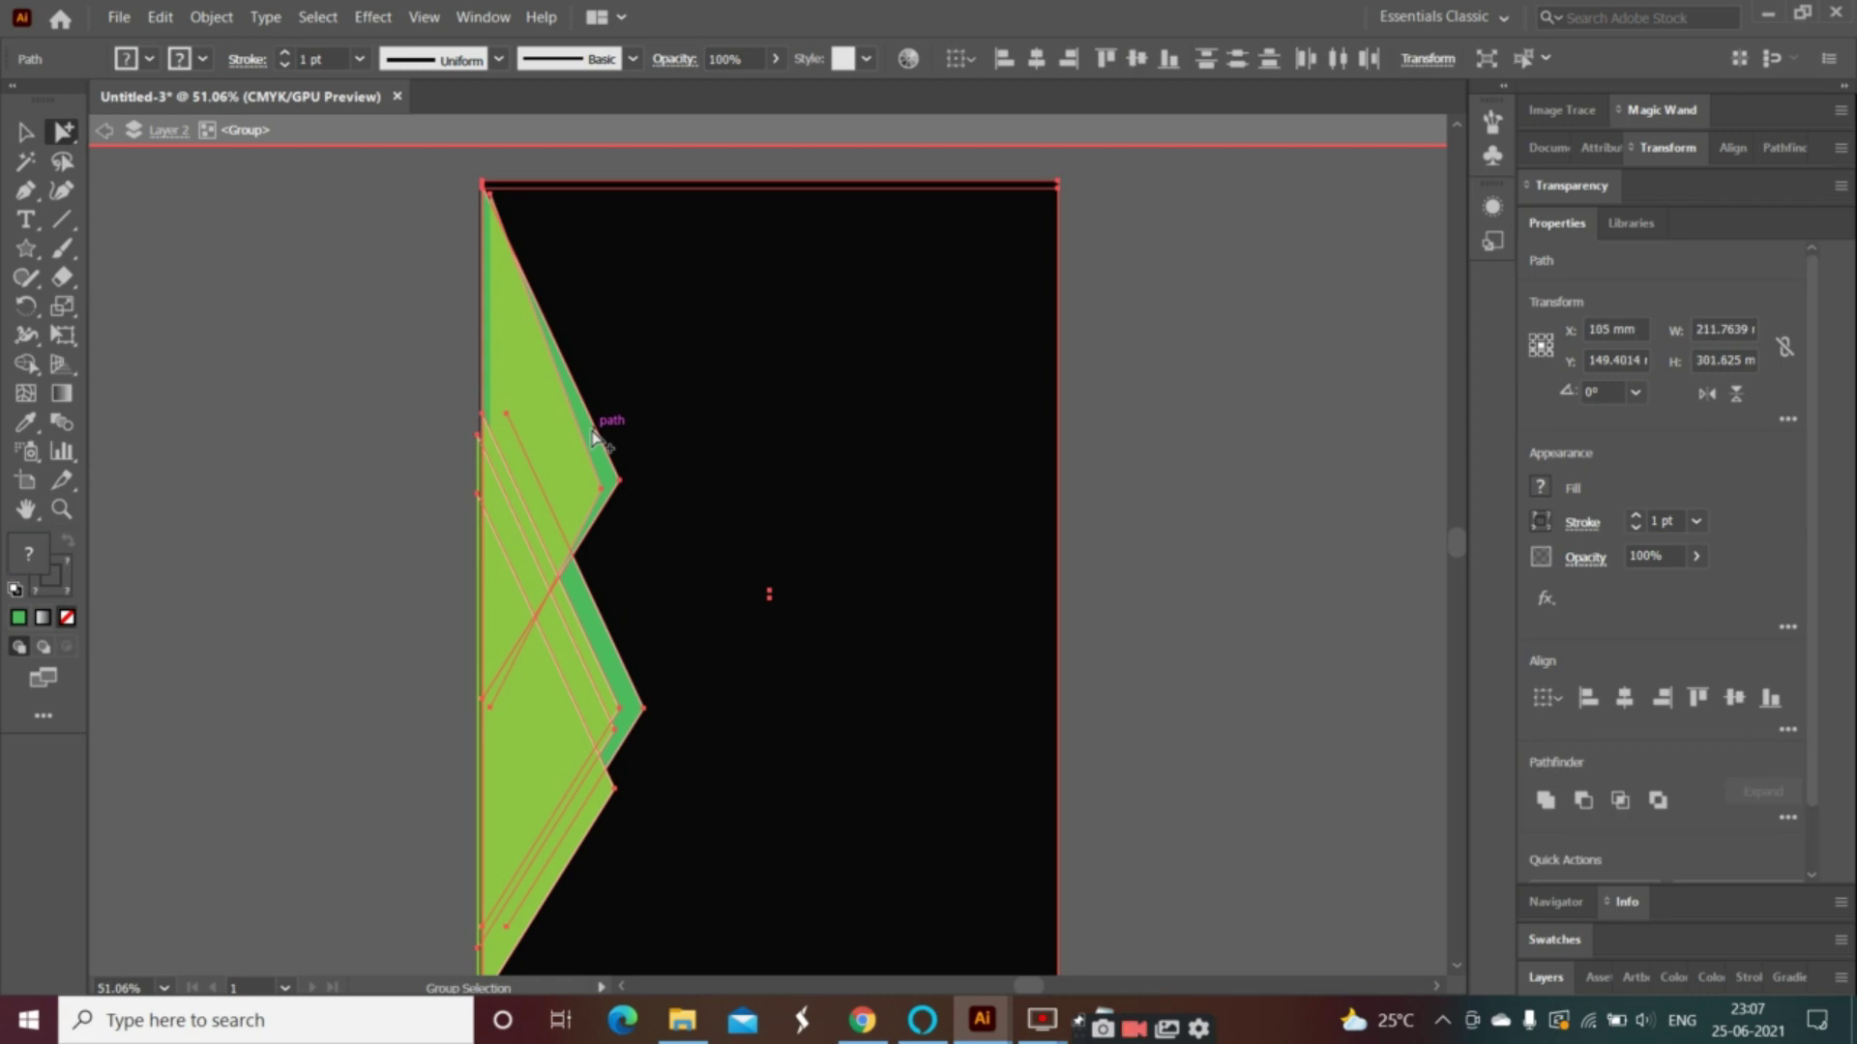
{"action": "left_click", "coordinate": [25, 161]}
{"action": "left_click", "coordinate": [601, 435]}
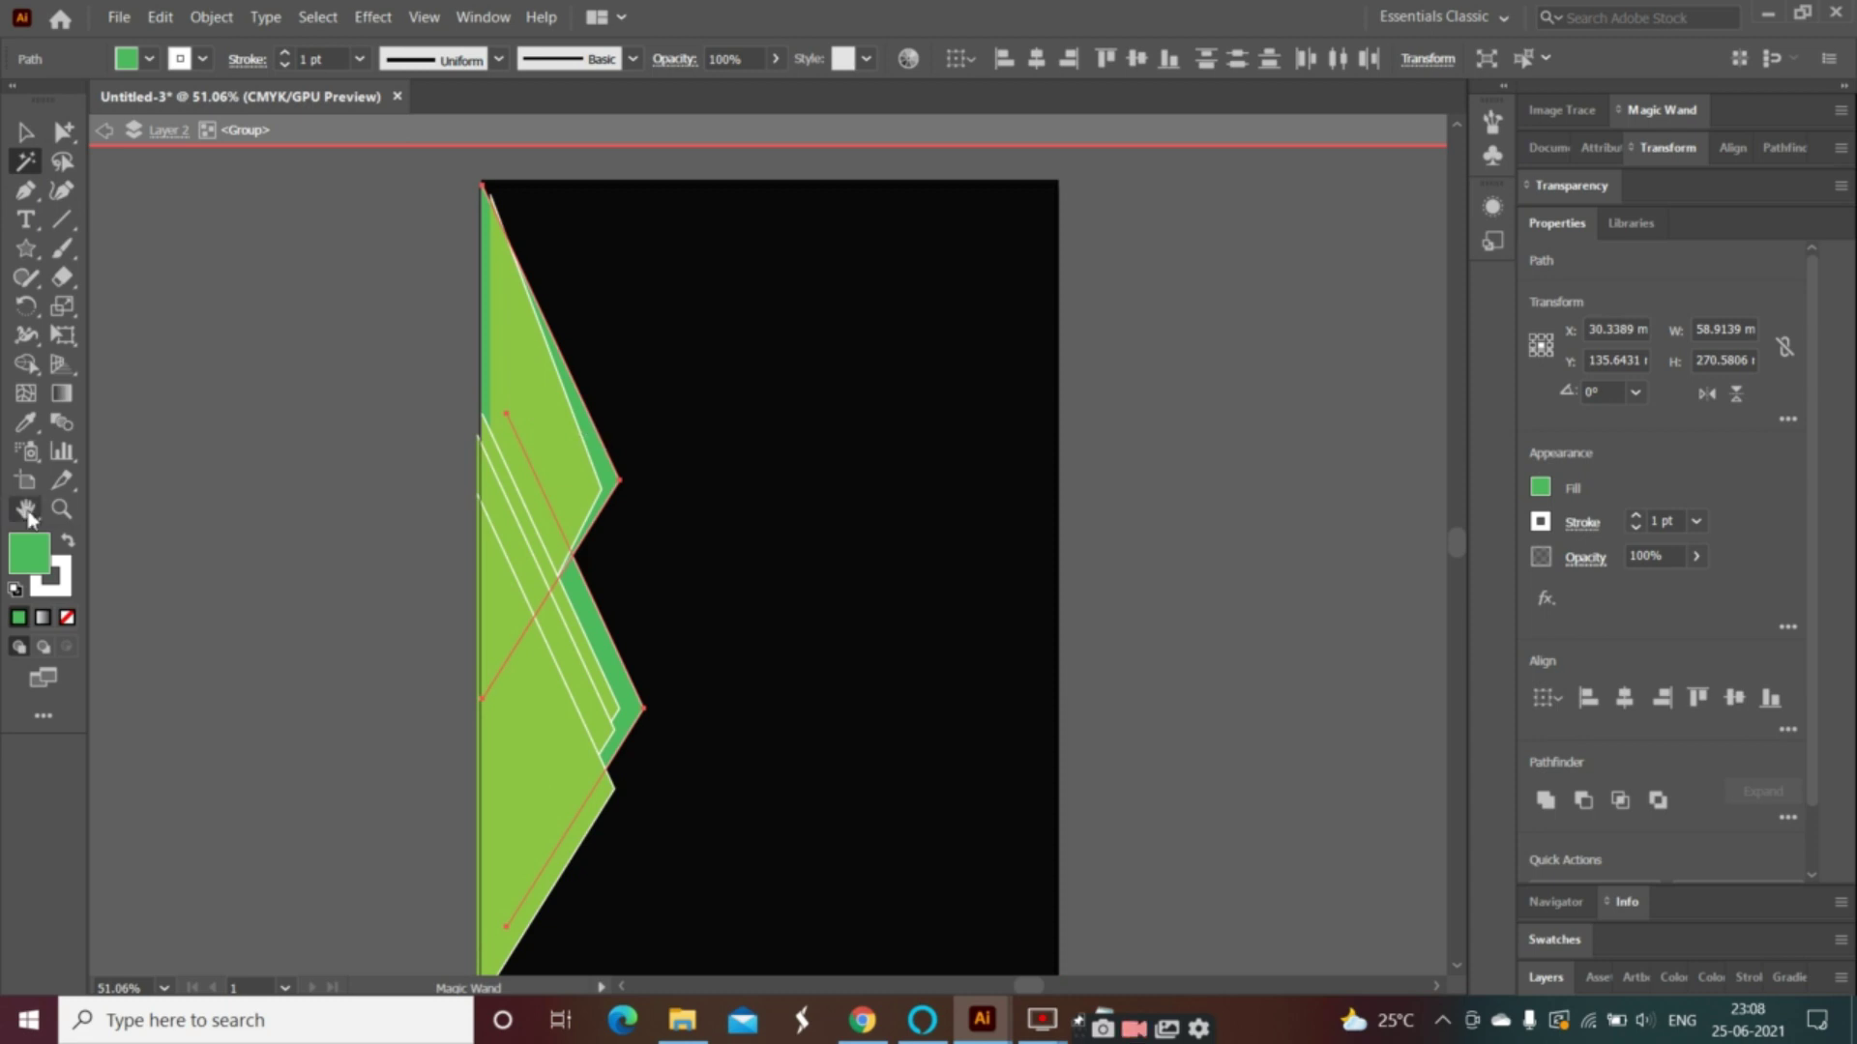
- Try a muted red fill on both darker green triangles, exit the group's isolation mode and select the light green shapes by colour
{"action": "double_click", "coordinate": [31, 548]}
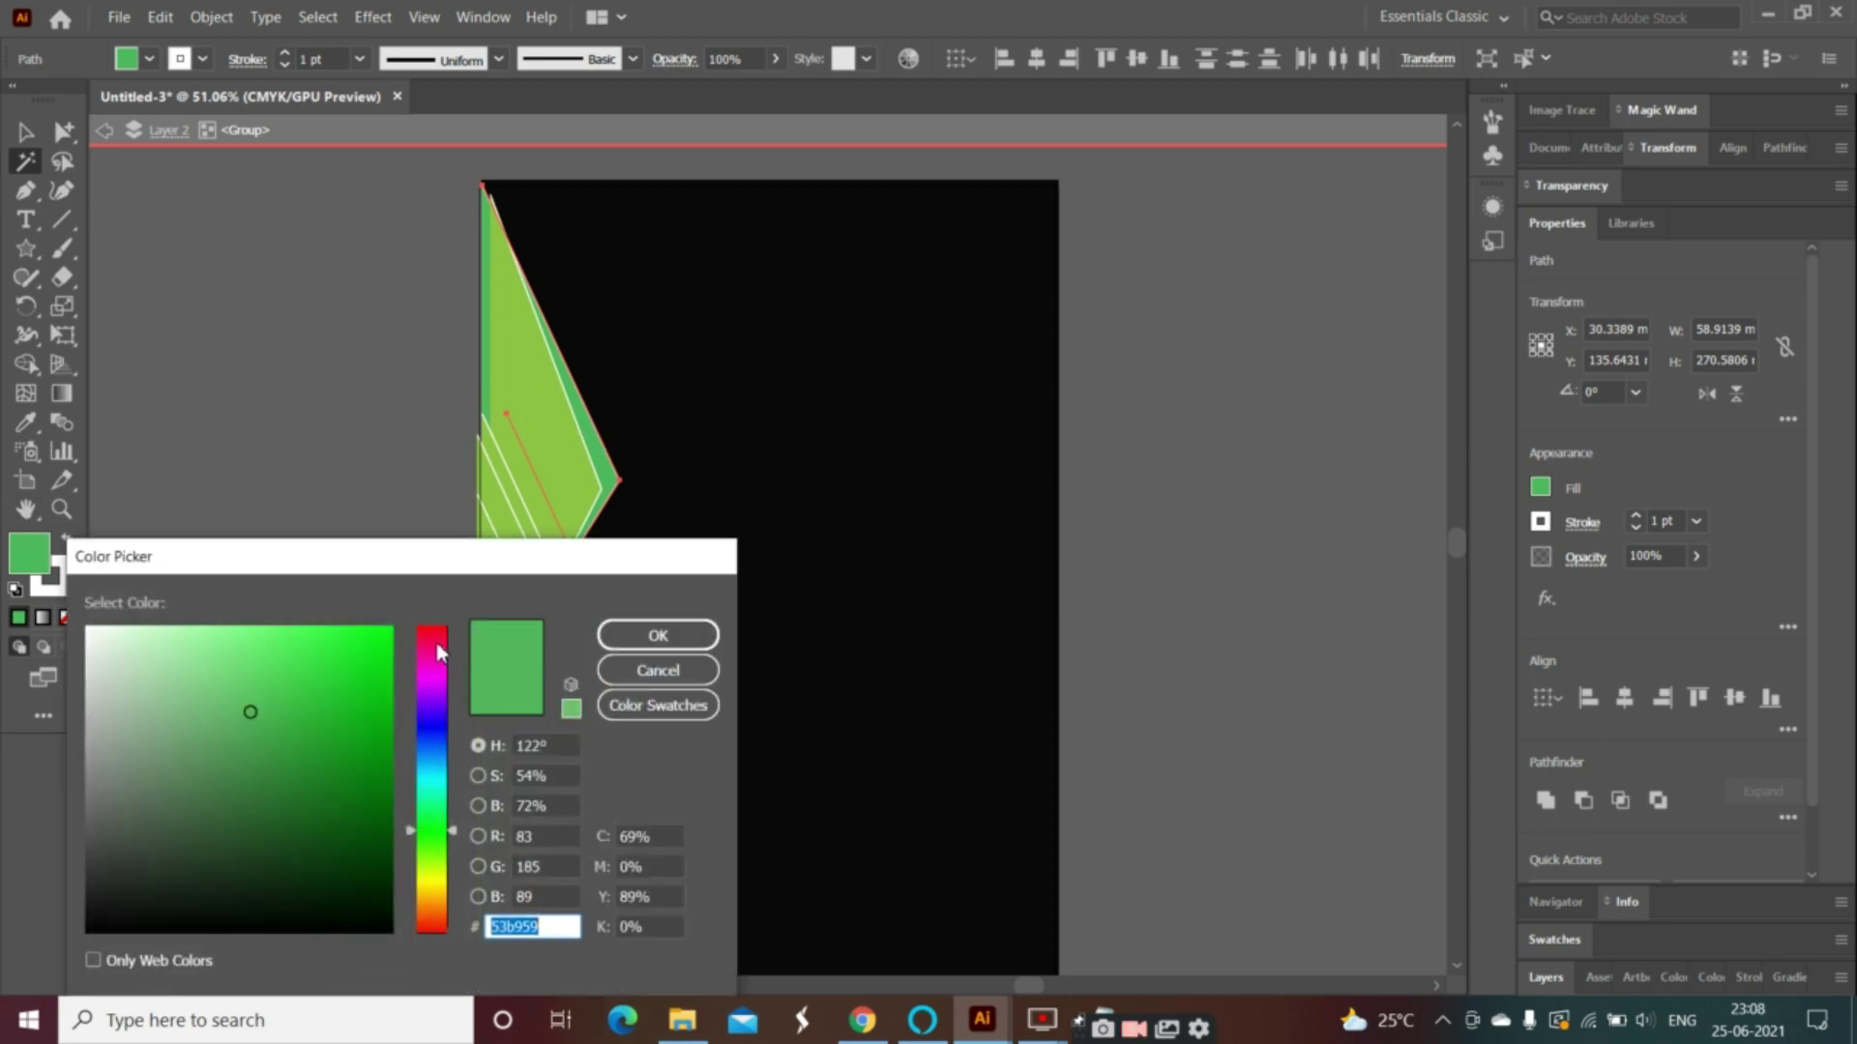
{"action": "left_click", "coordinate": [437, 650]}
{"action": "left_click", "coordinate": [642, 635]}
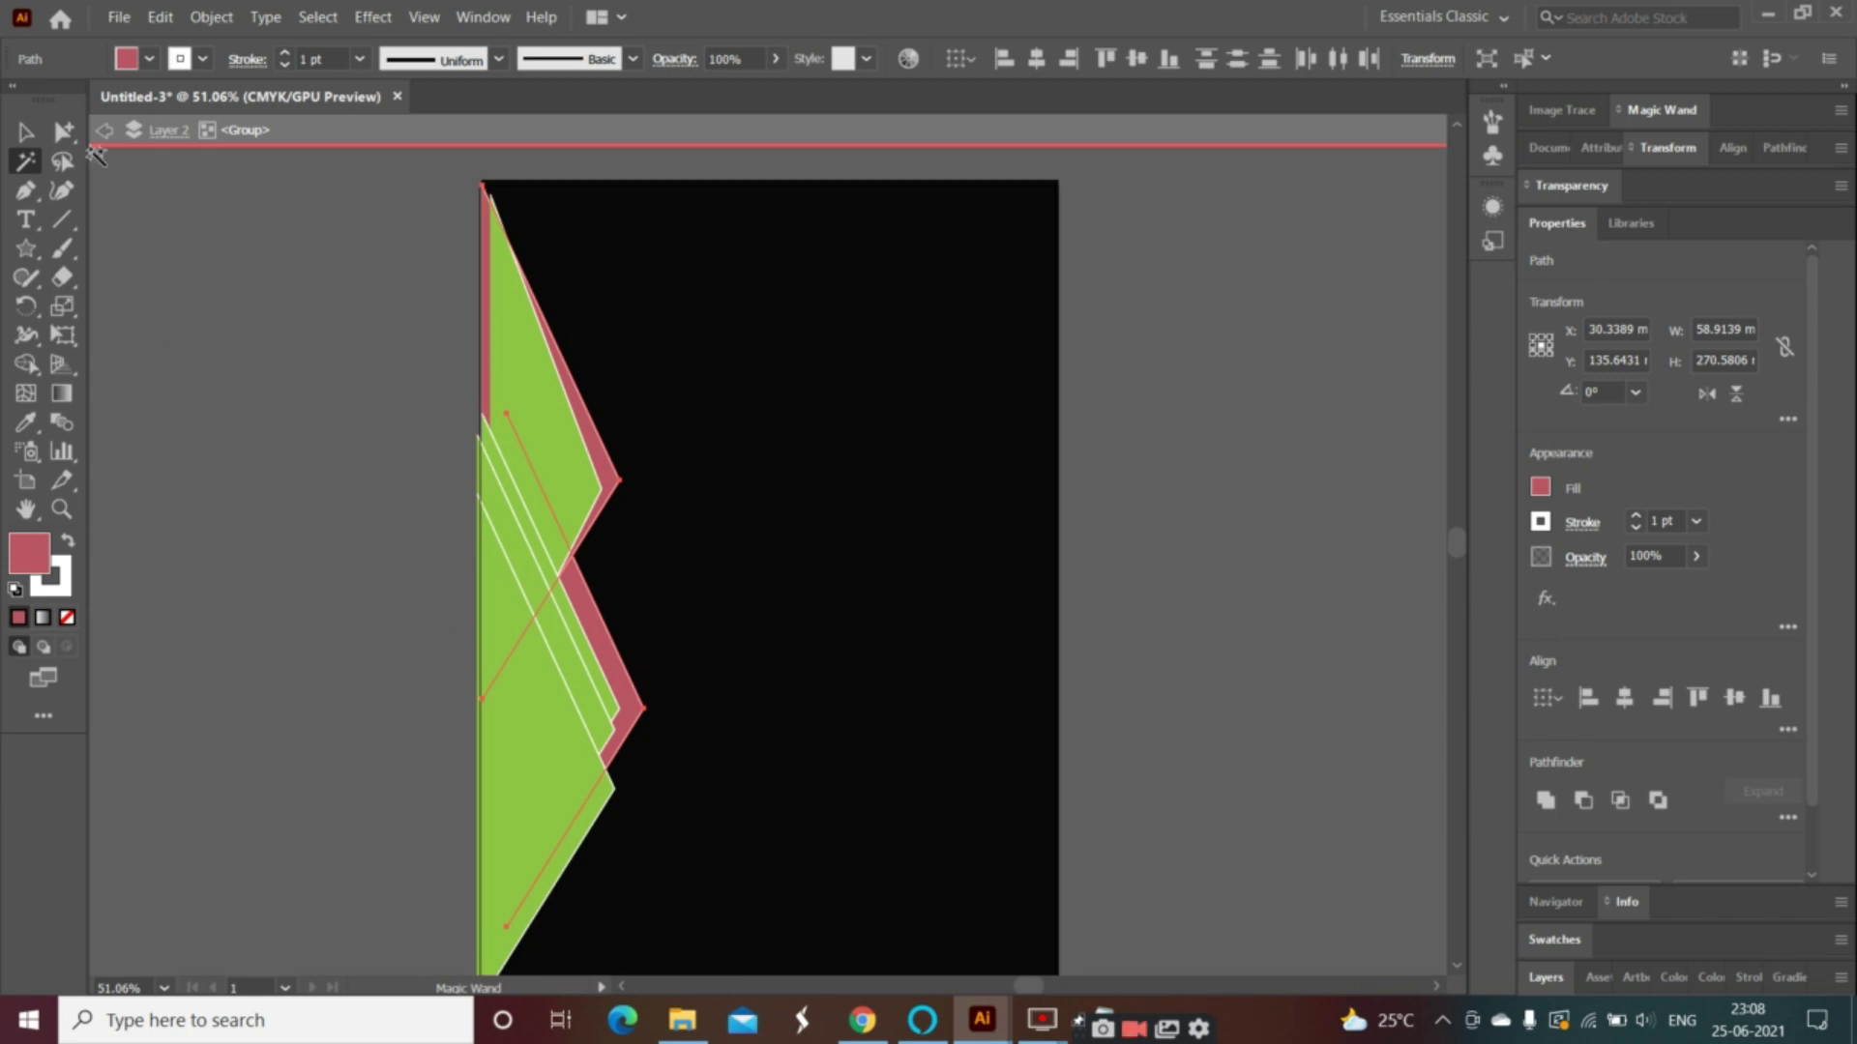
{"action": "left_click", "coordinate": [104, 129]}
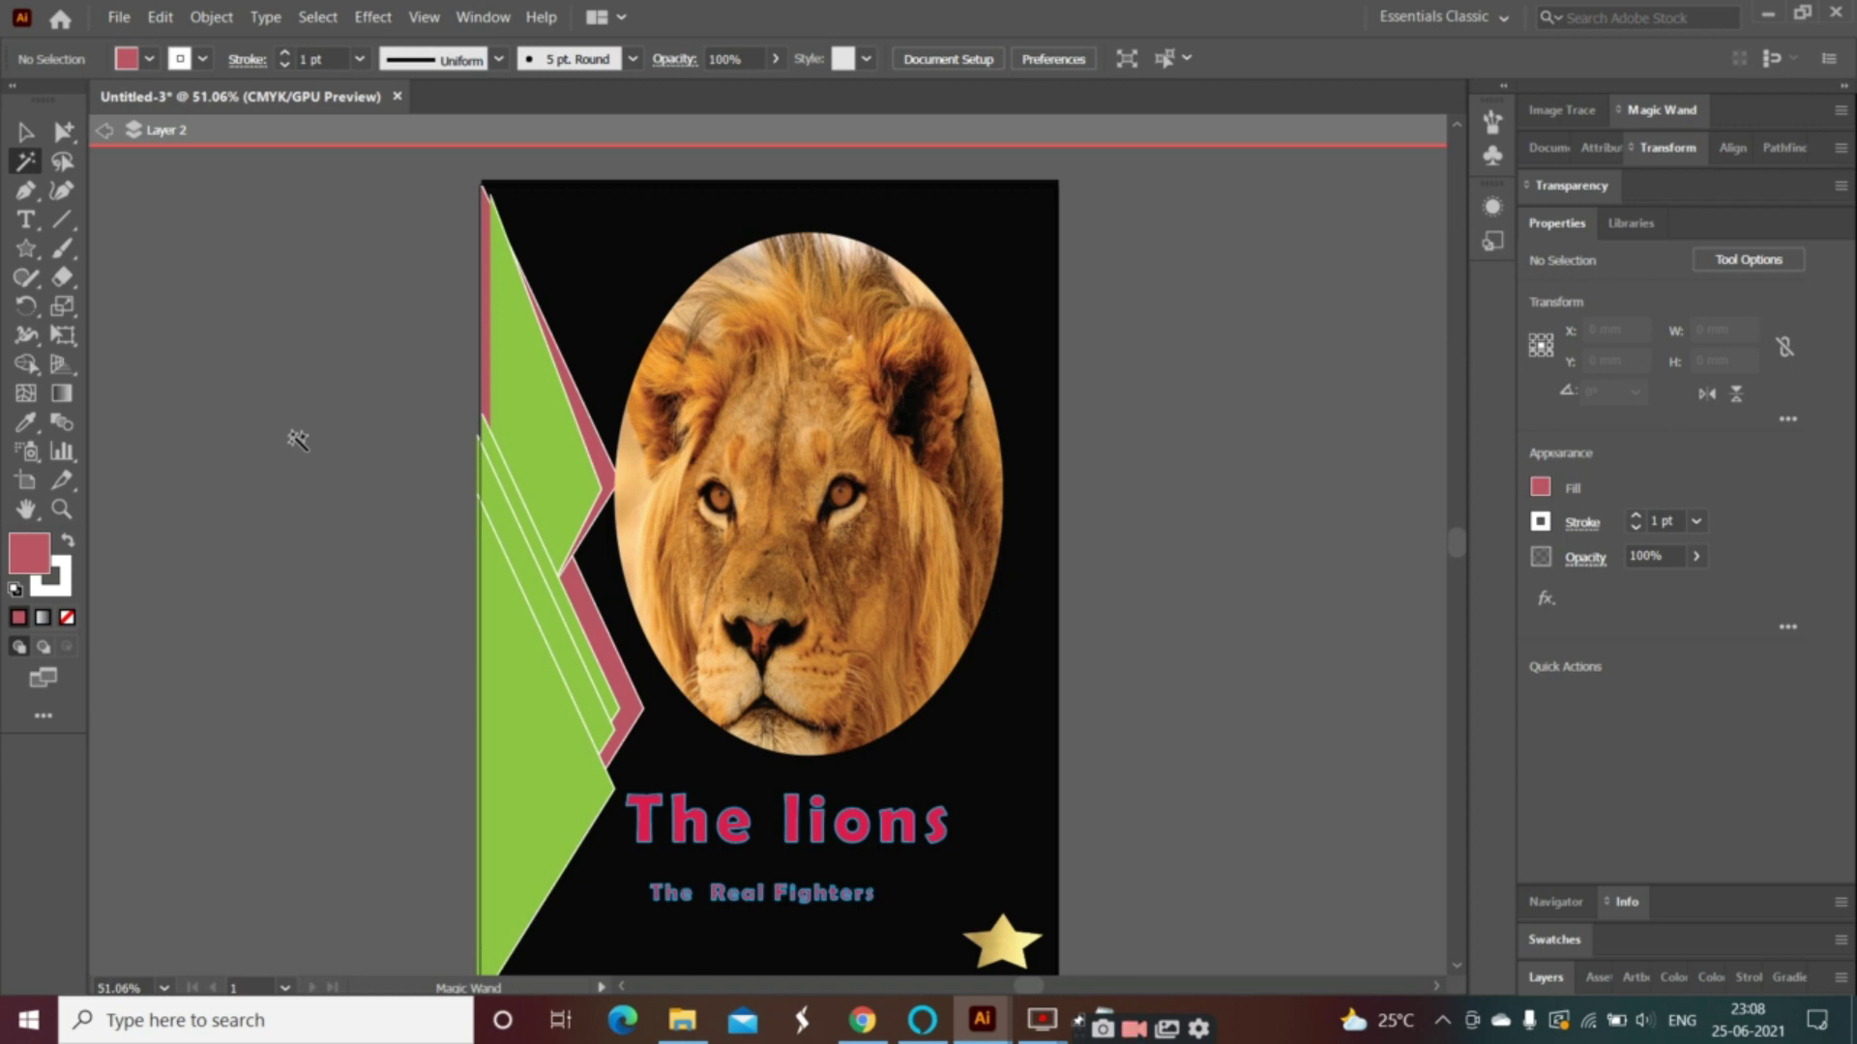
{"action": "left_click", "coordinate": [557, 635]}
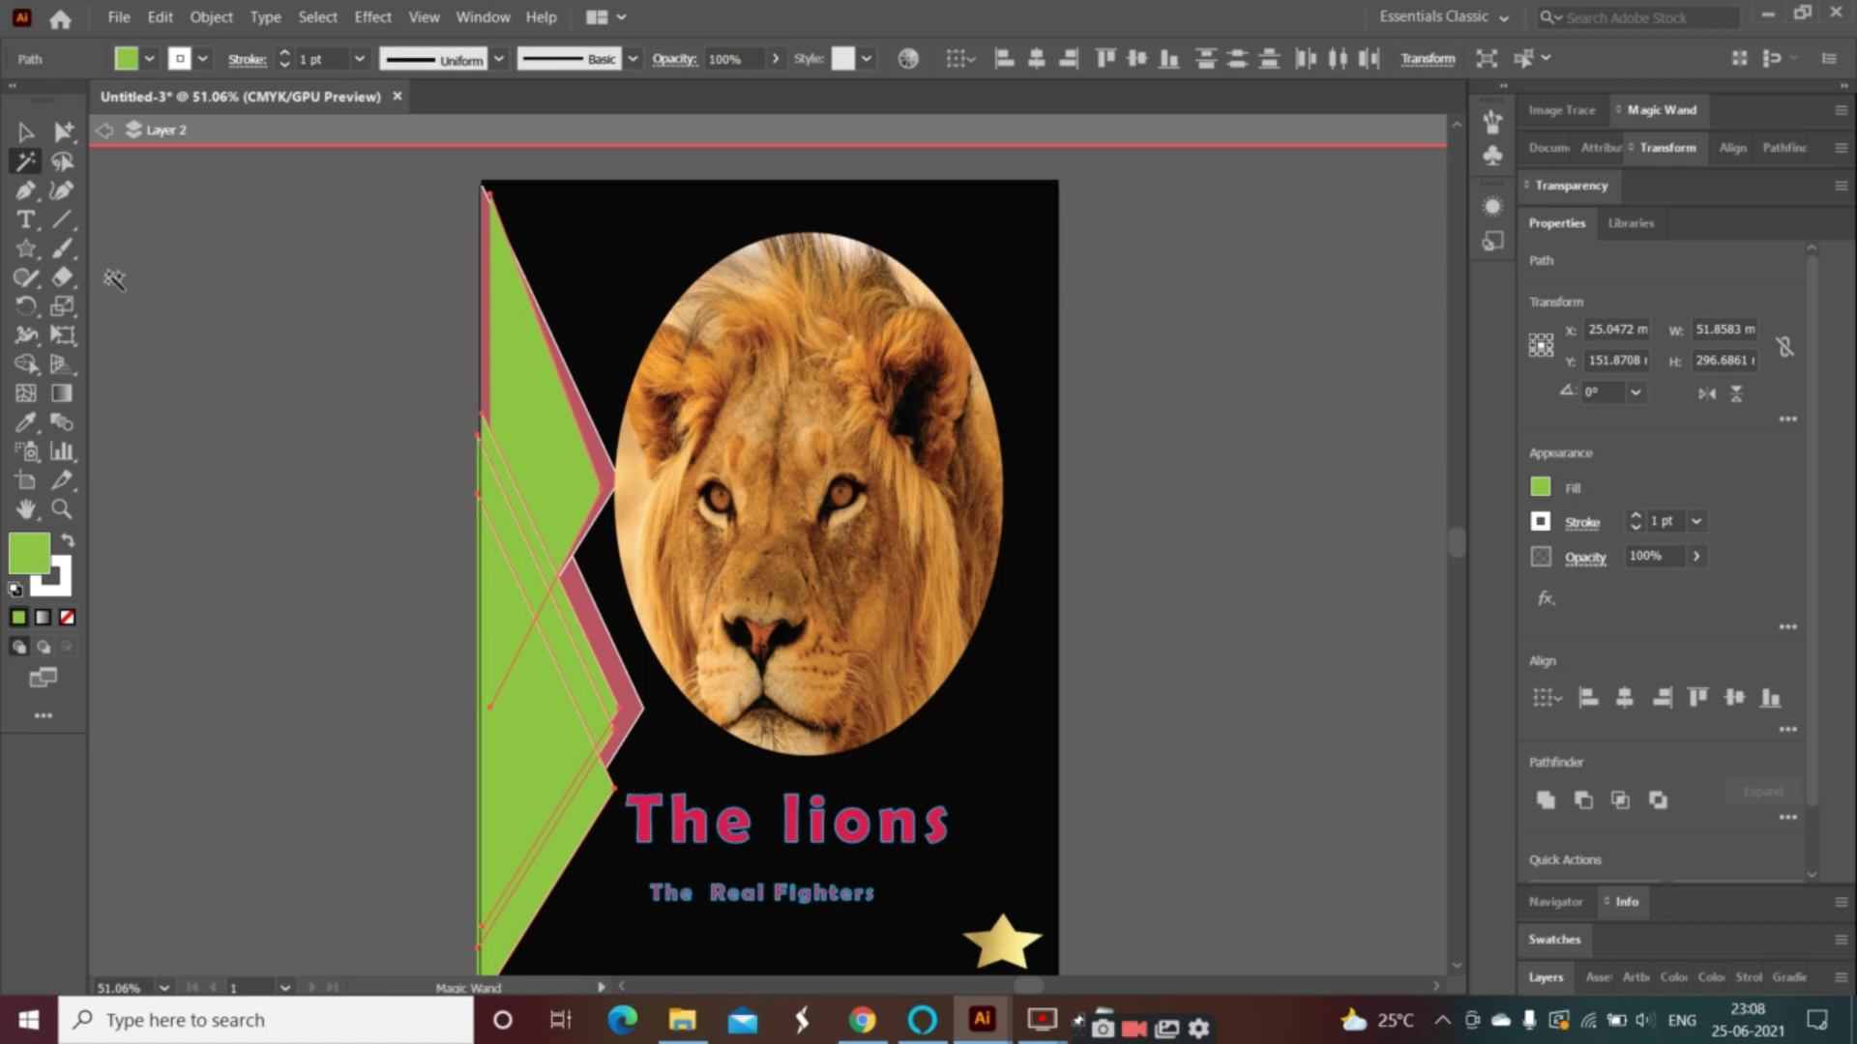
{"action": "left_click", "coordinate": [105, 132]}
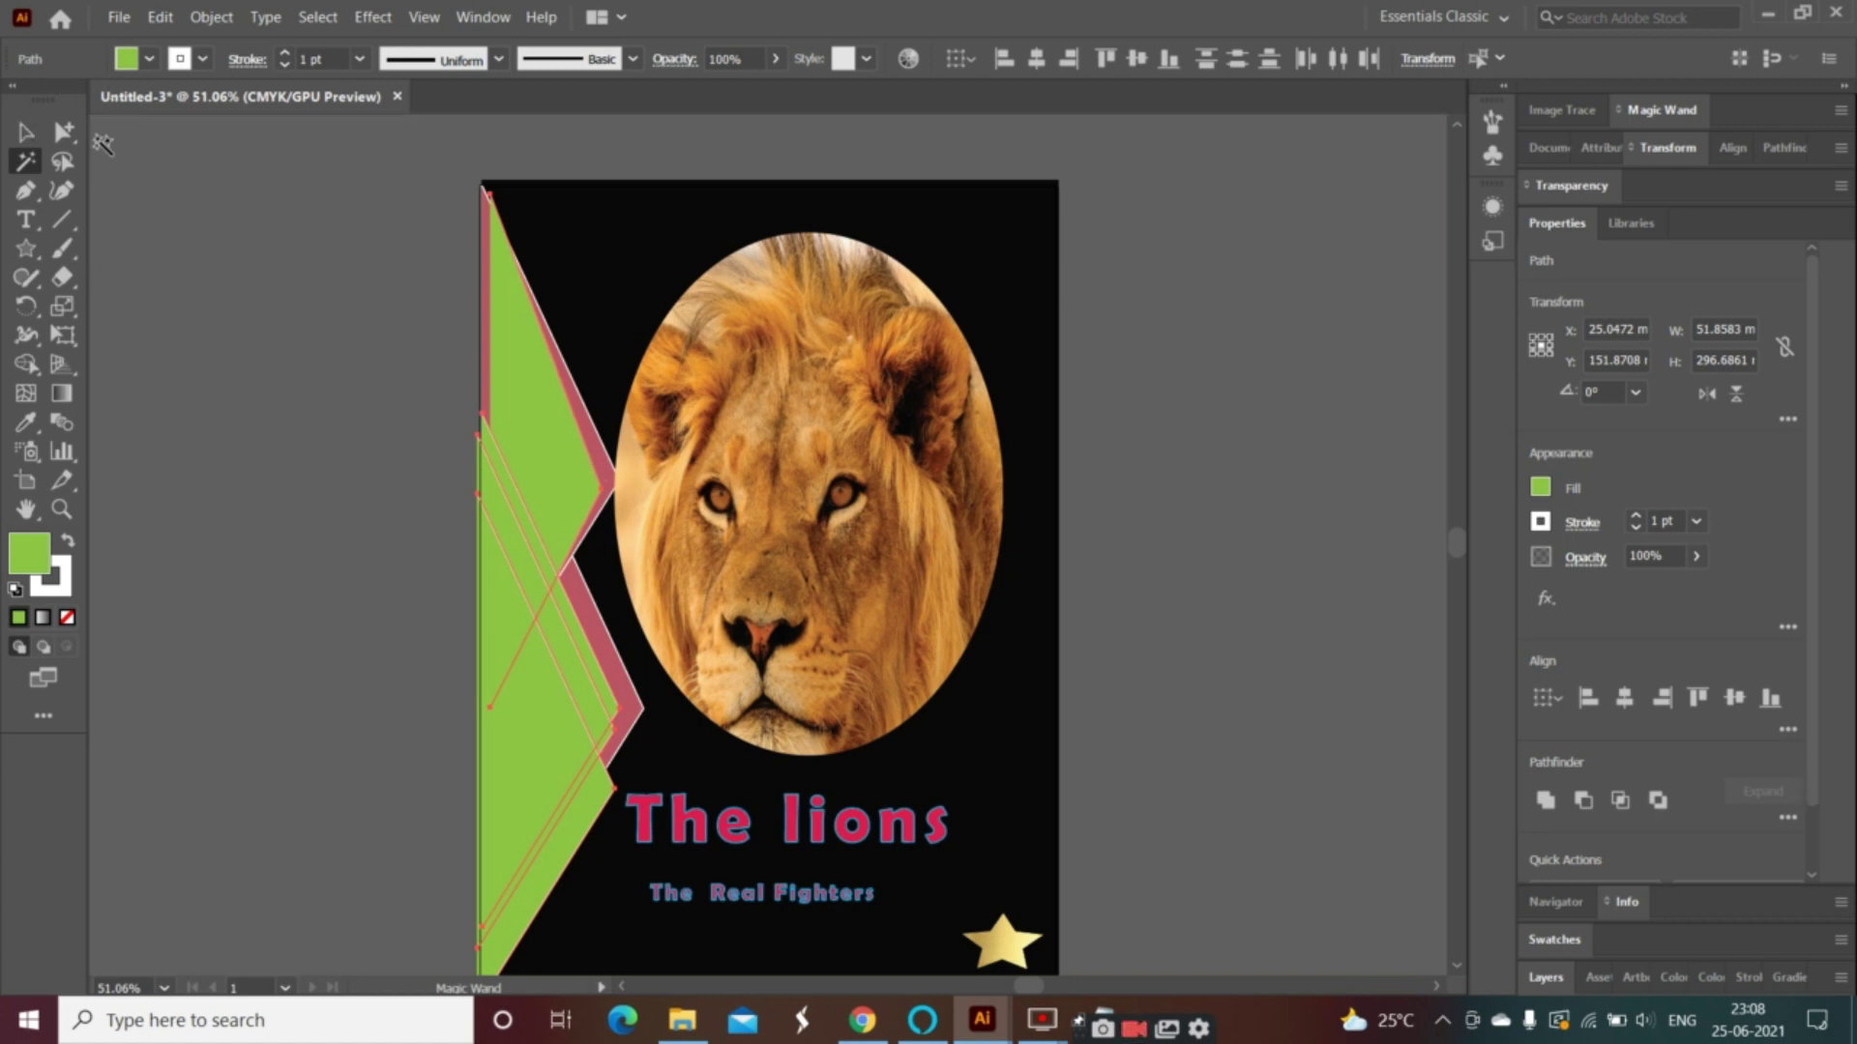
- Undo the red recolouring of the two darker triangles and exit isolation mode back to the full cover artwork
{"action": "left_click", "coordinate": [580, 370]}
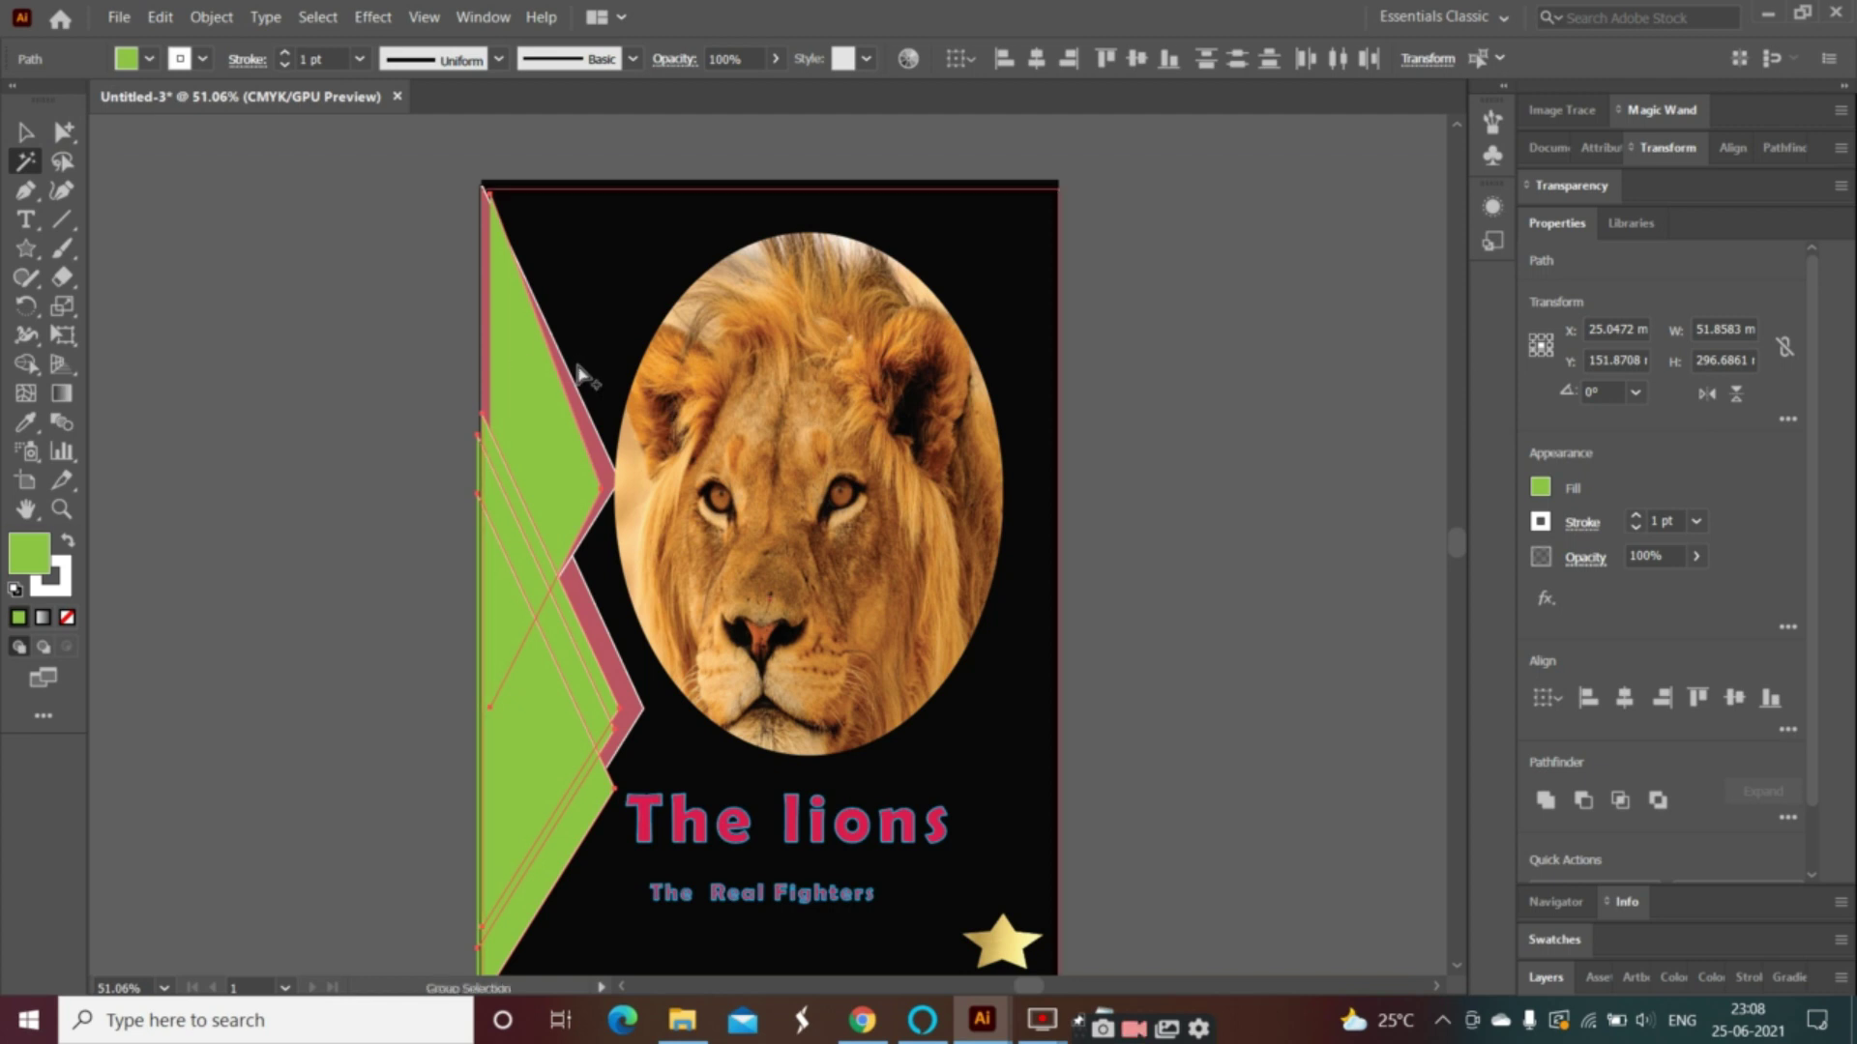
{"action": "double_click", "coordinate": [580, 372]}
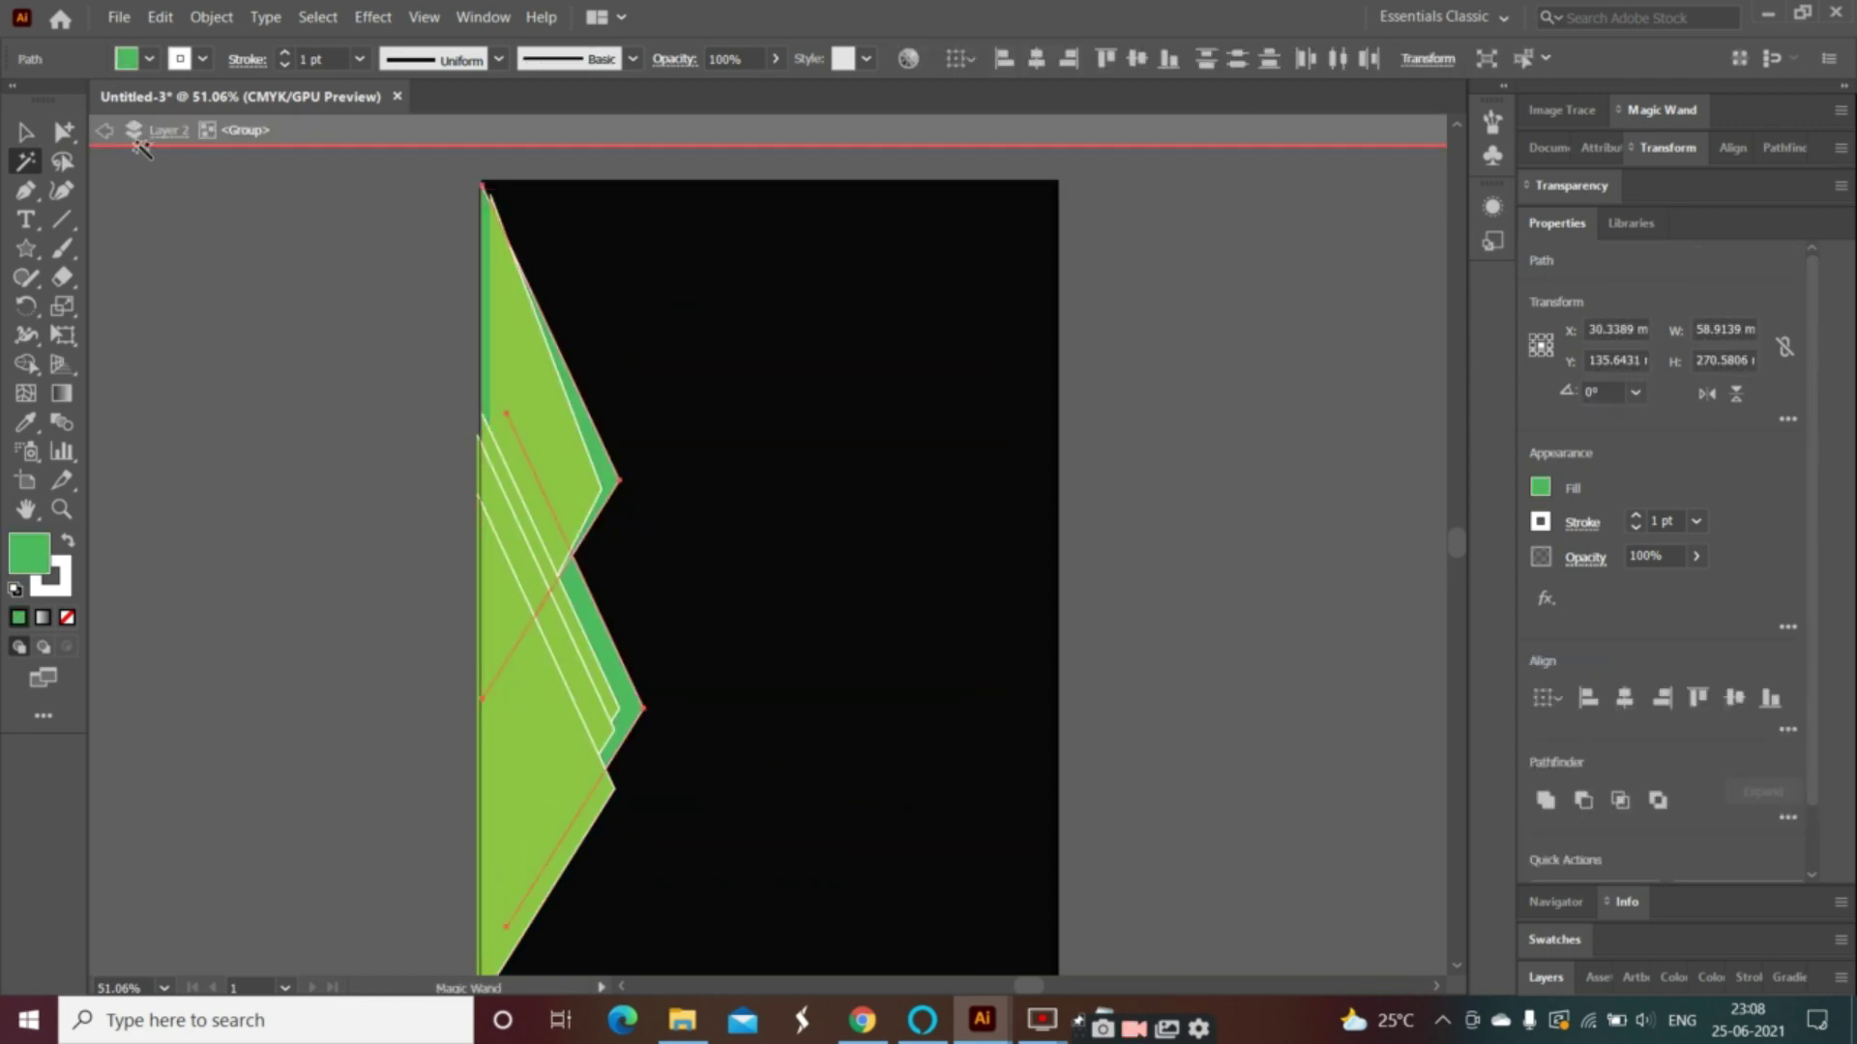
{"action": "left_click", "coordinate": [105, 129]}
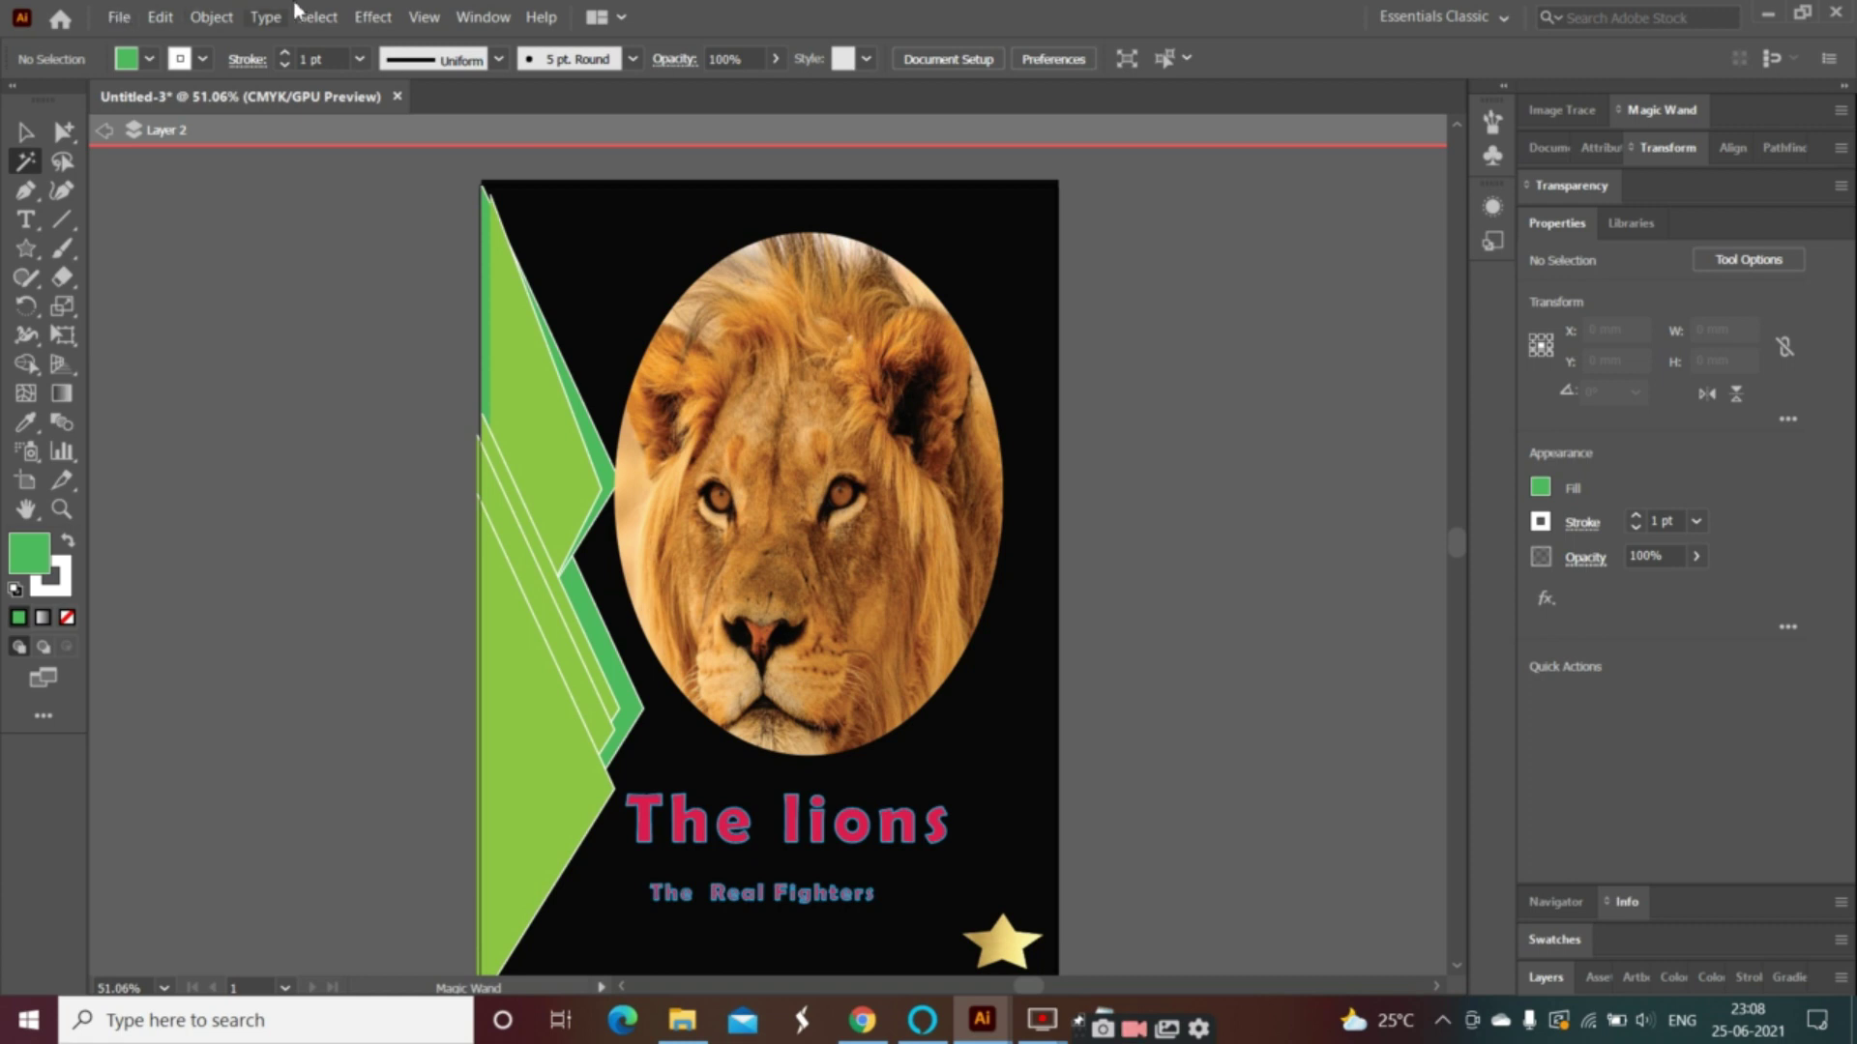
{"action": "left_click", "coordinate": [105, 132]}
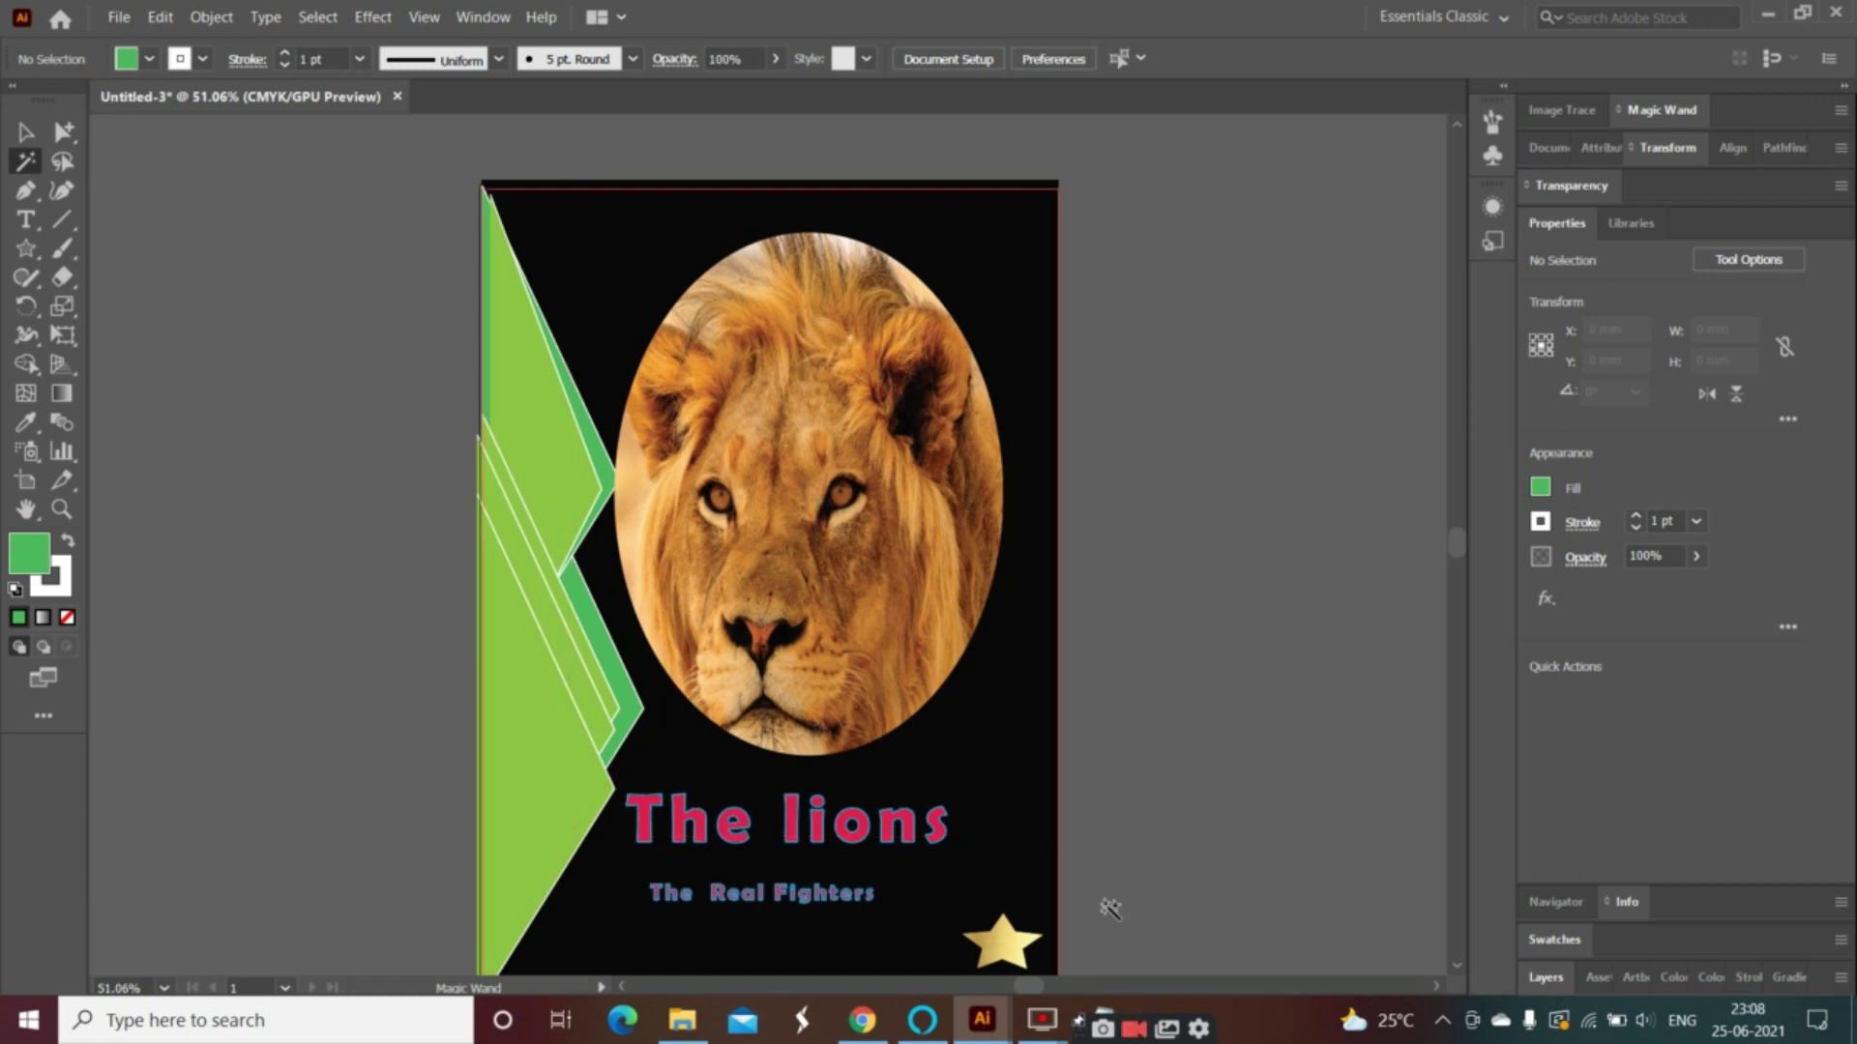